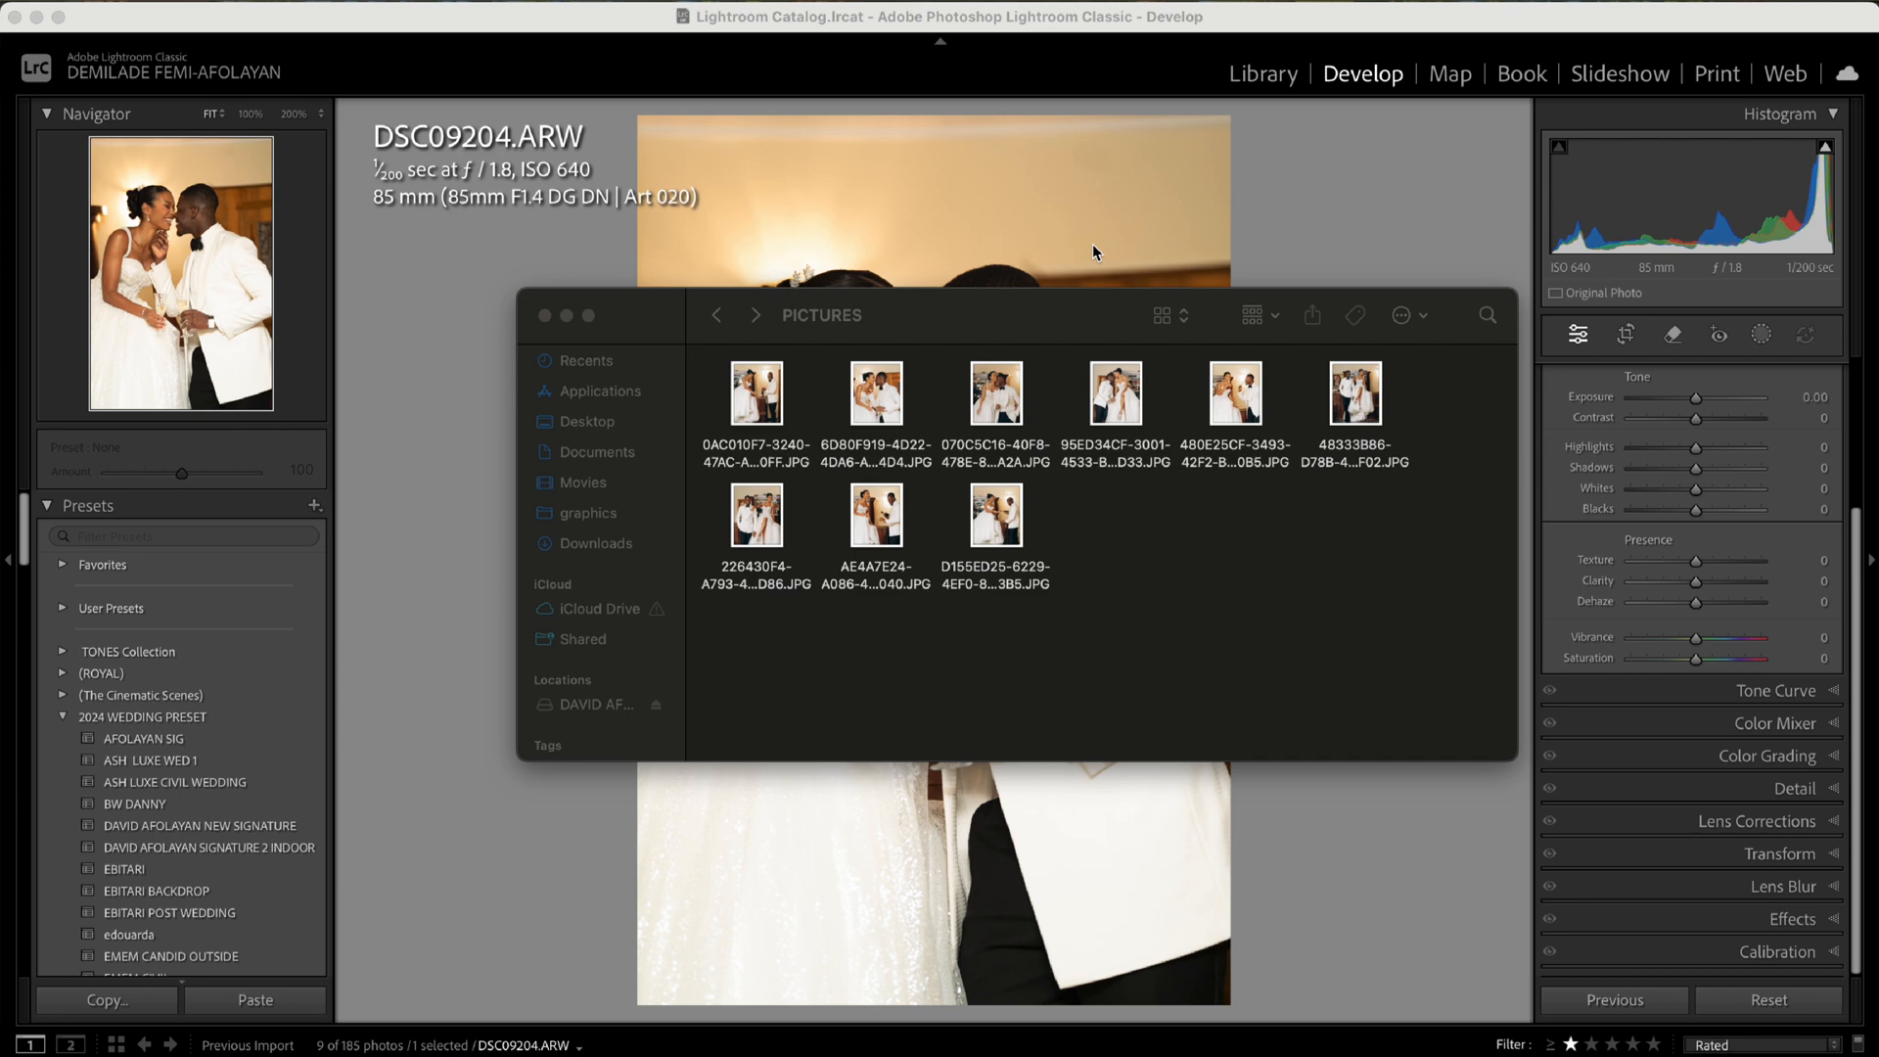
Preview the first six finished wedding JPGs in the PICTURES folder one after another, and close the preview.
left_click(769, 386)
key("space")
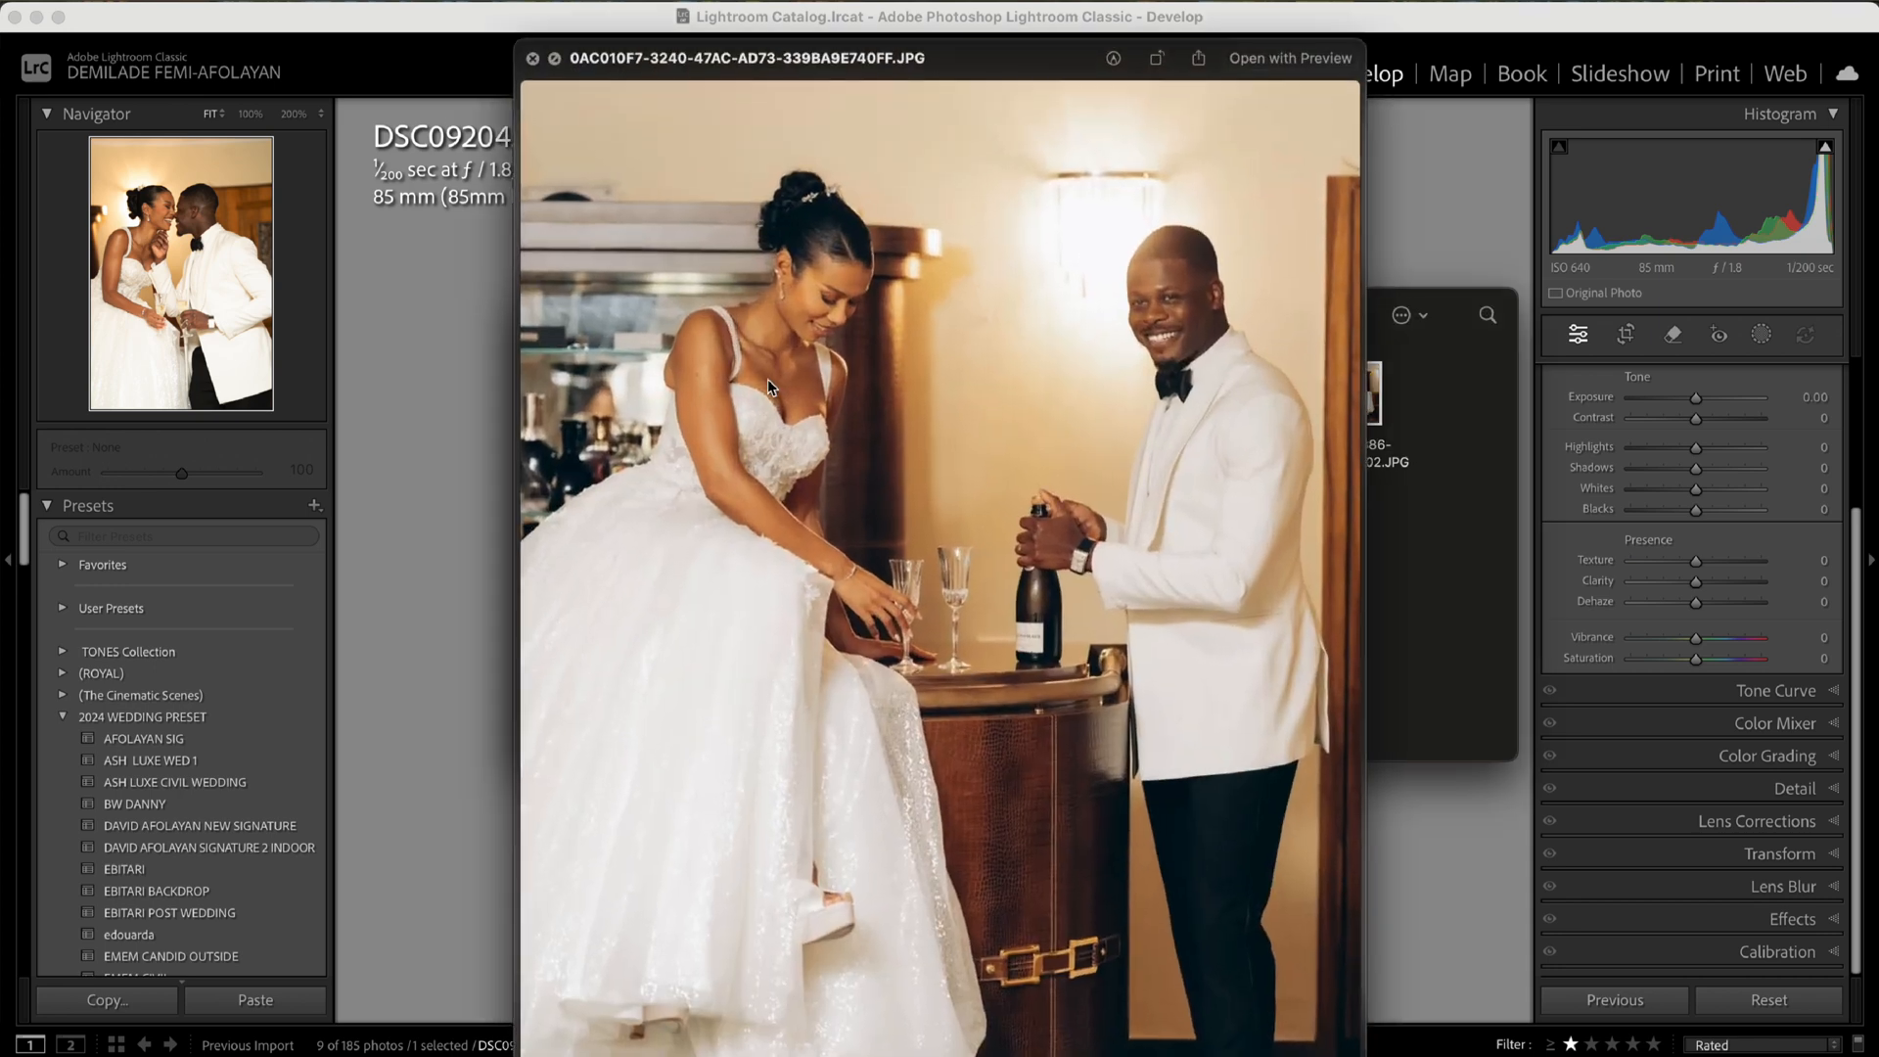
key("Right")
key("Right")
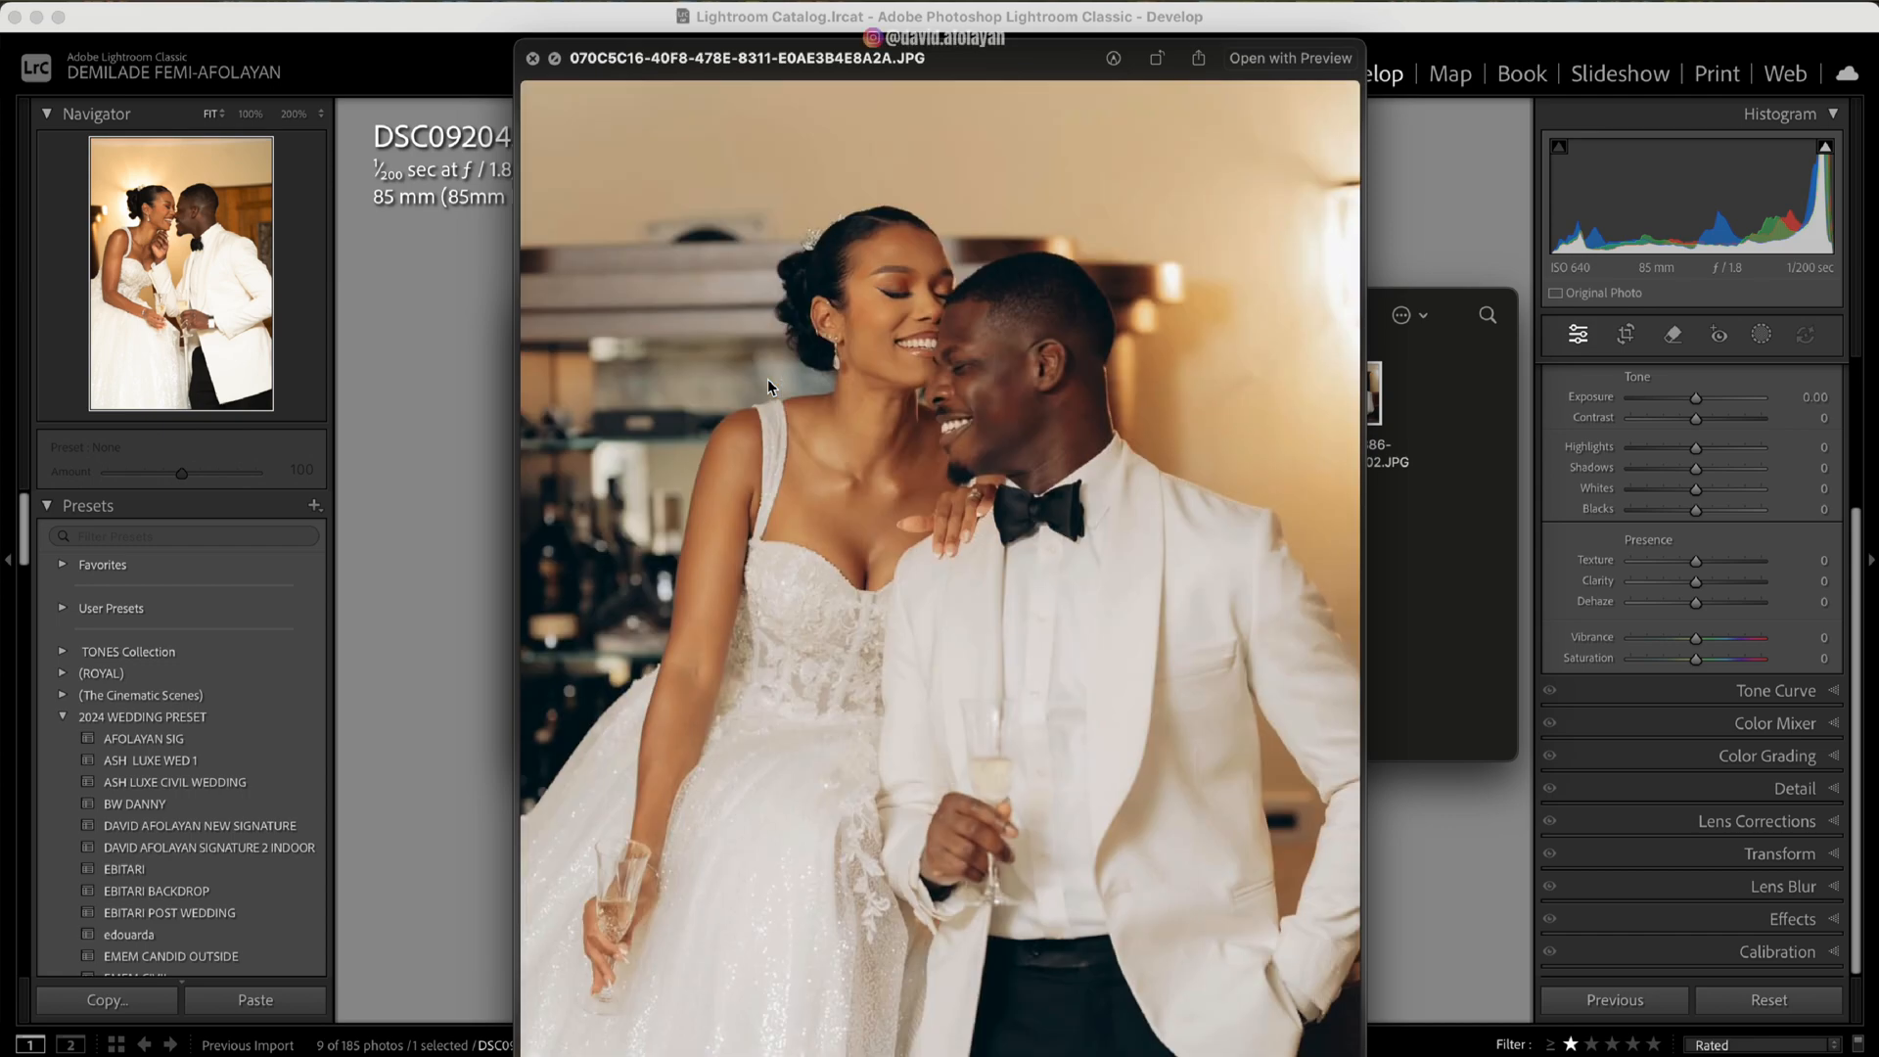
key("Right")
key("Right")
key("Right")
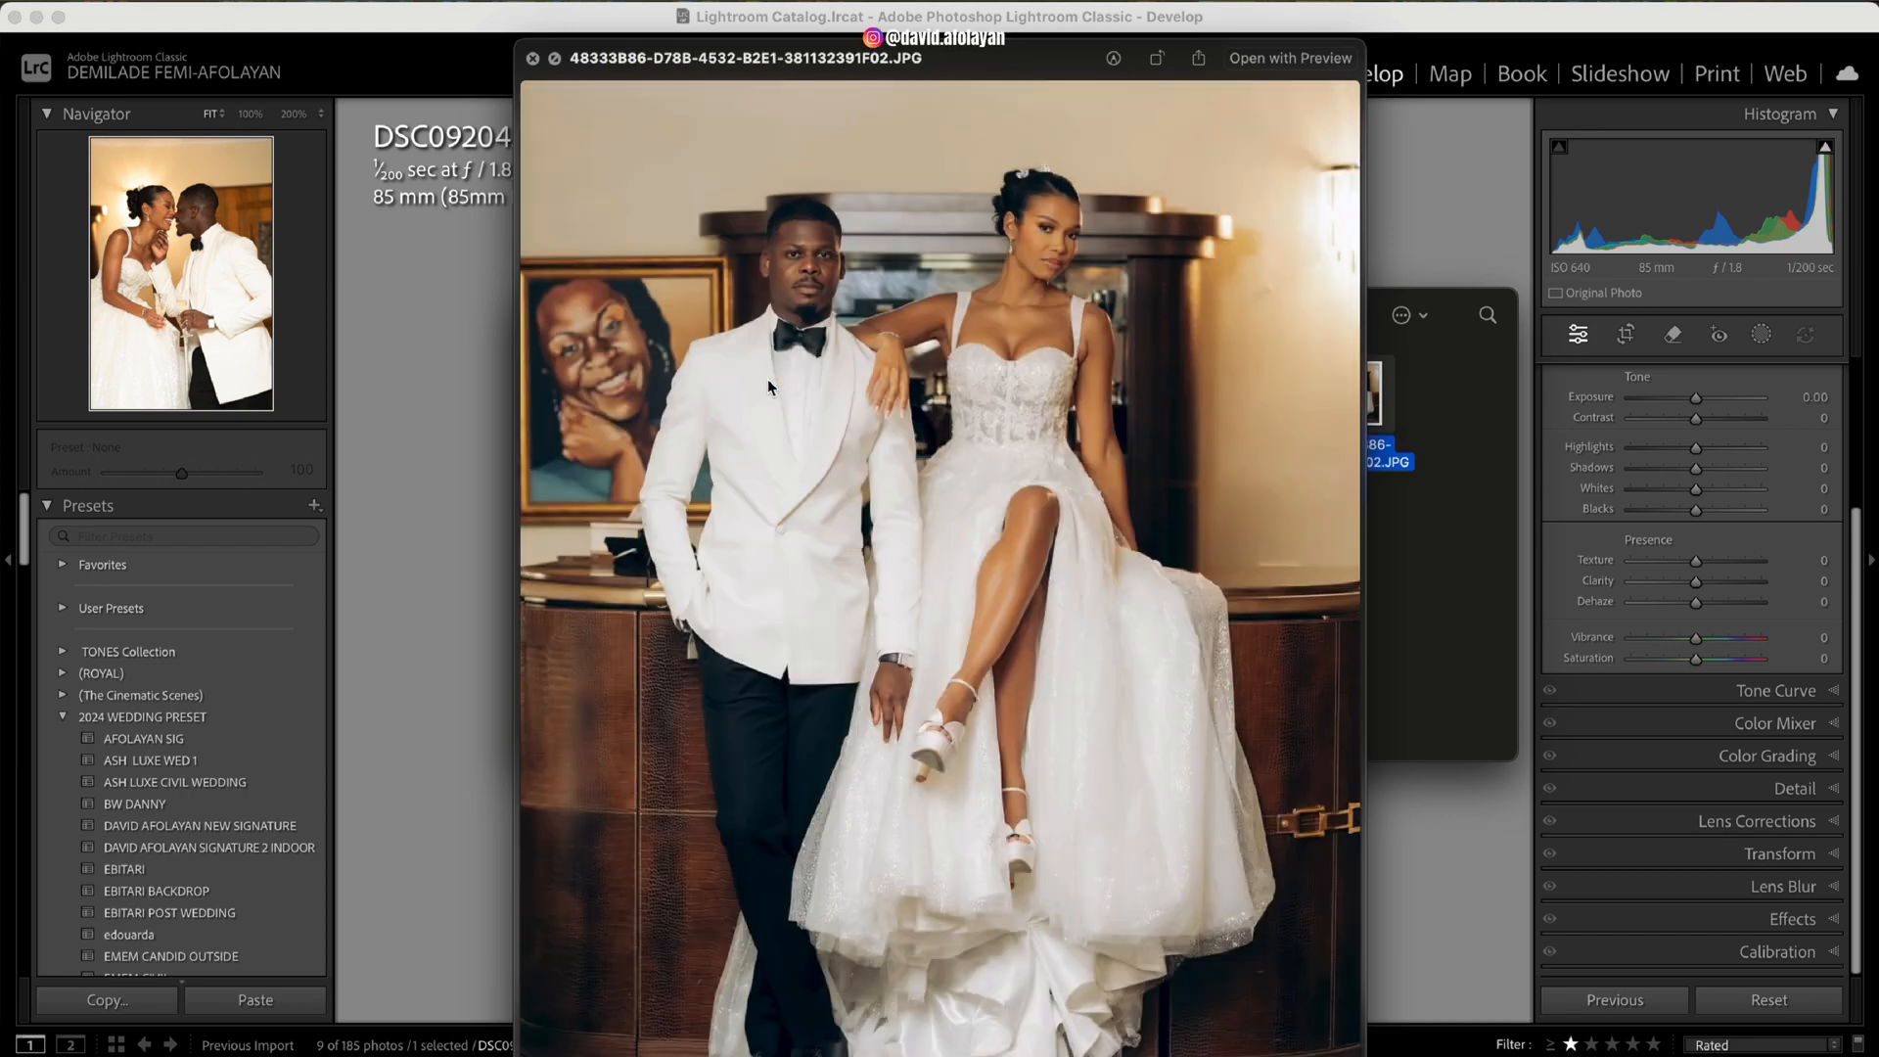
left_click(533, 58)
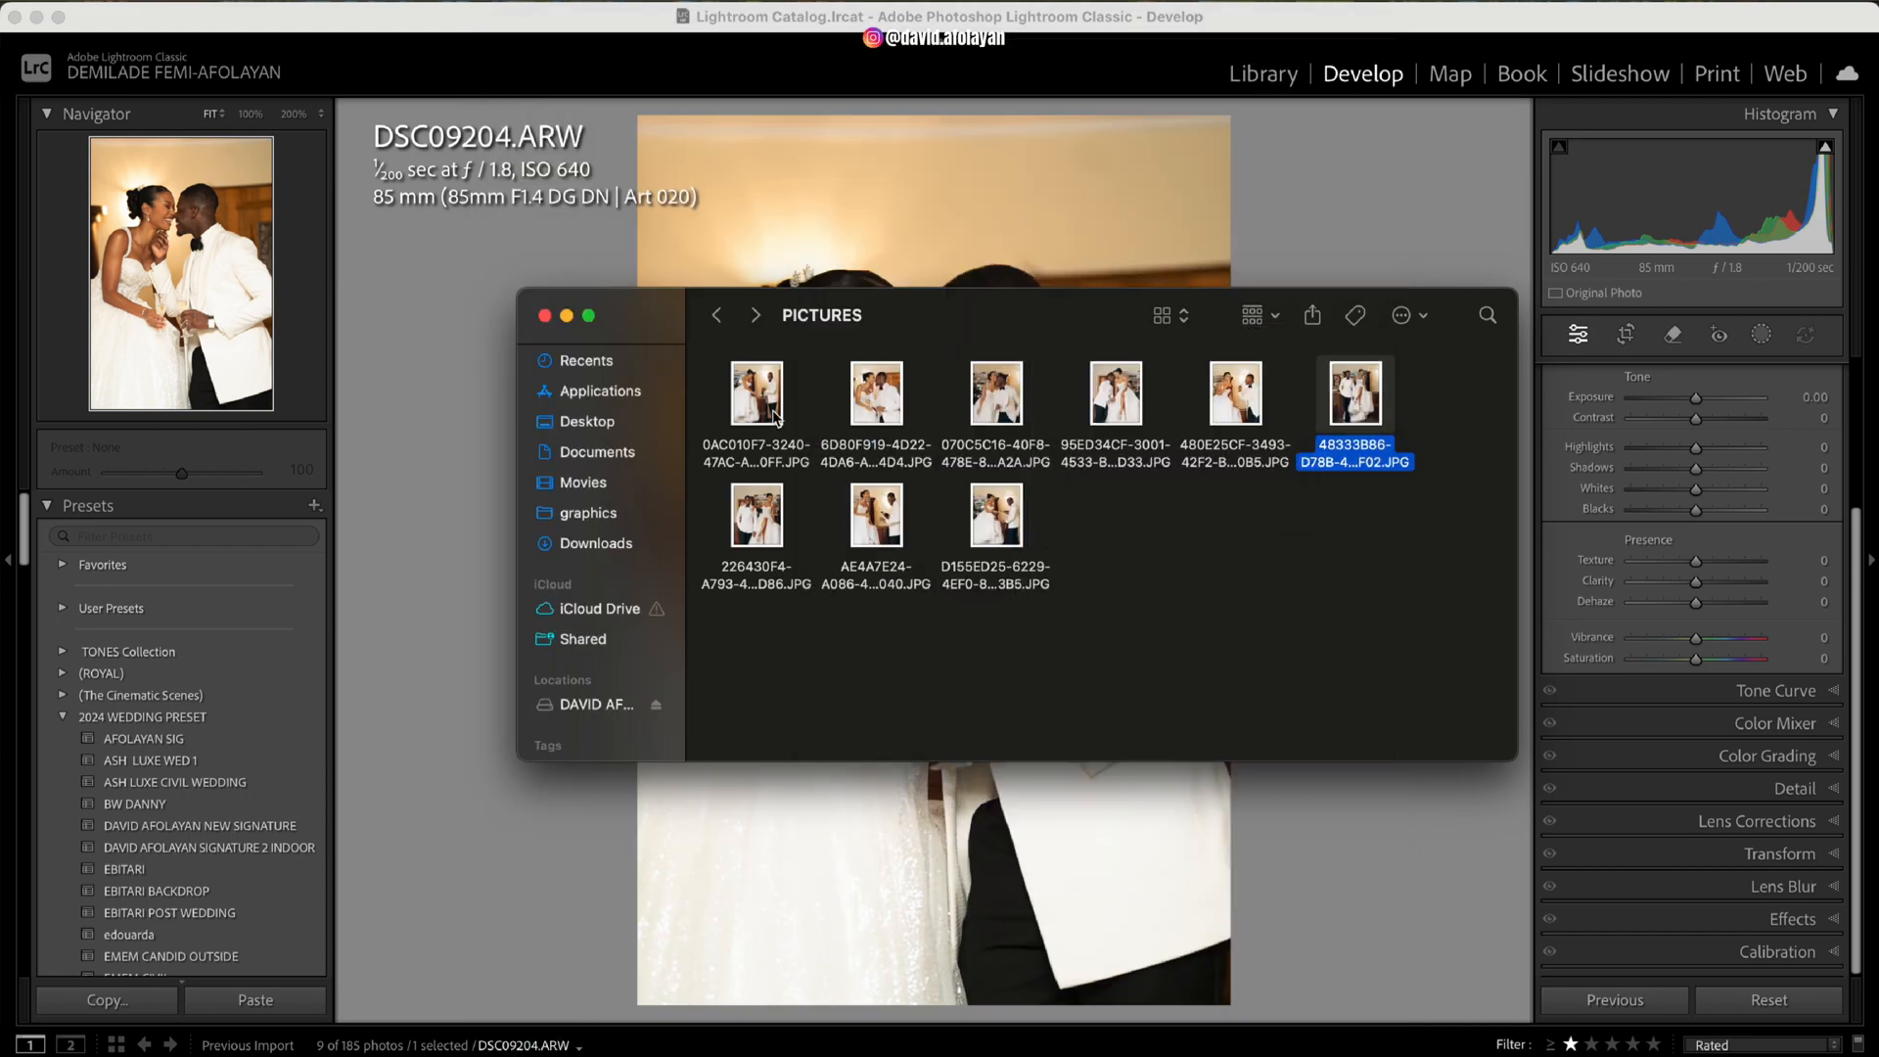
Preview the remaining JPGs in the PICTURES folder and minimize the folder window.
key("Right")
key("space")
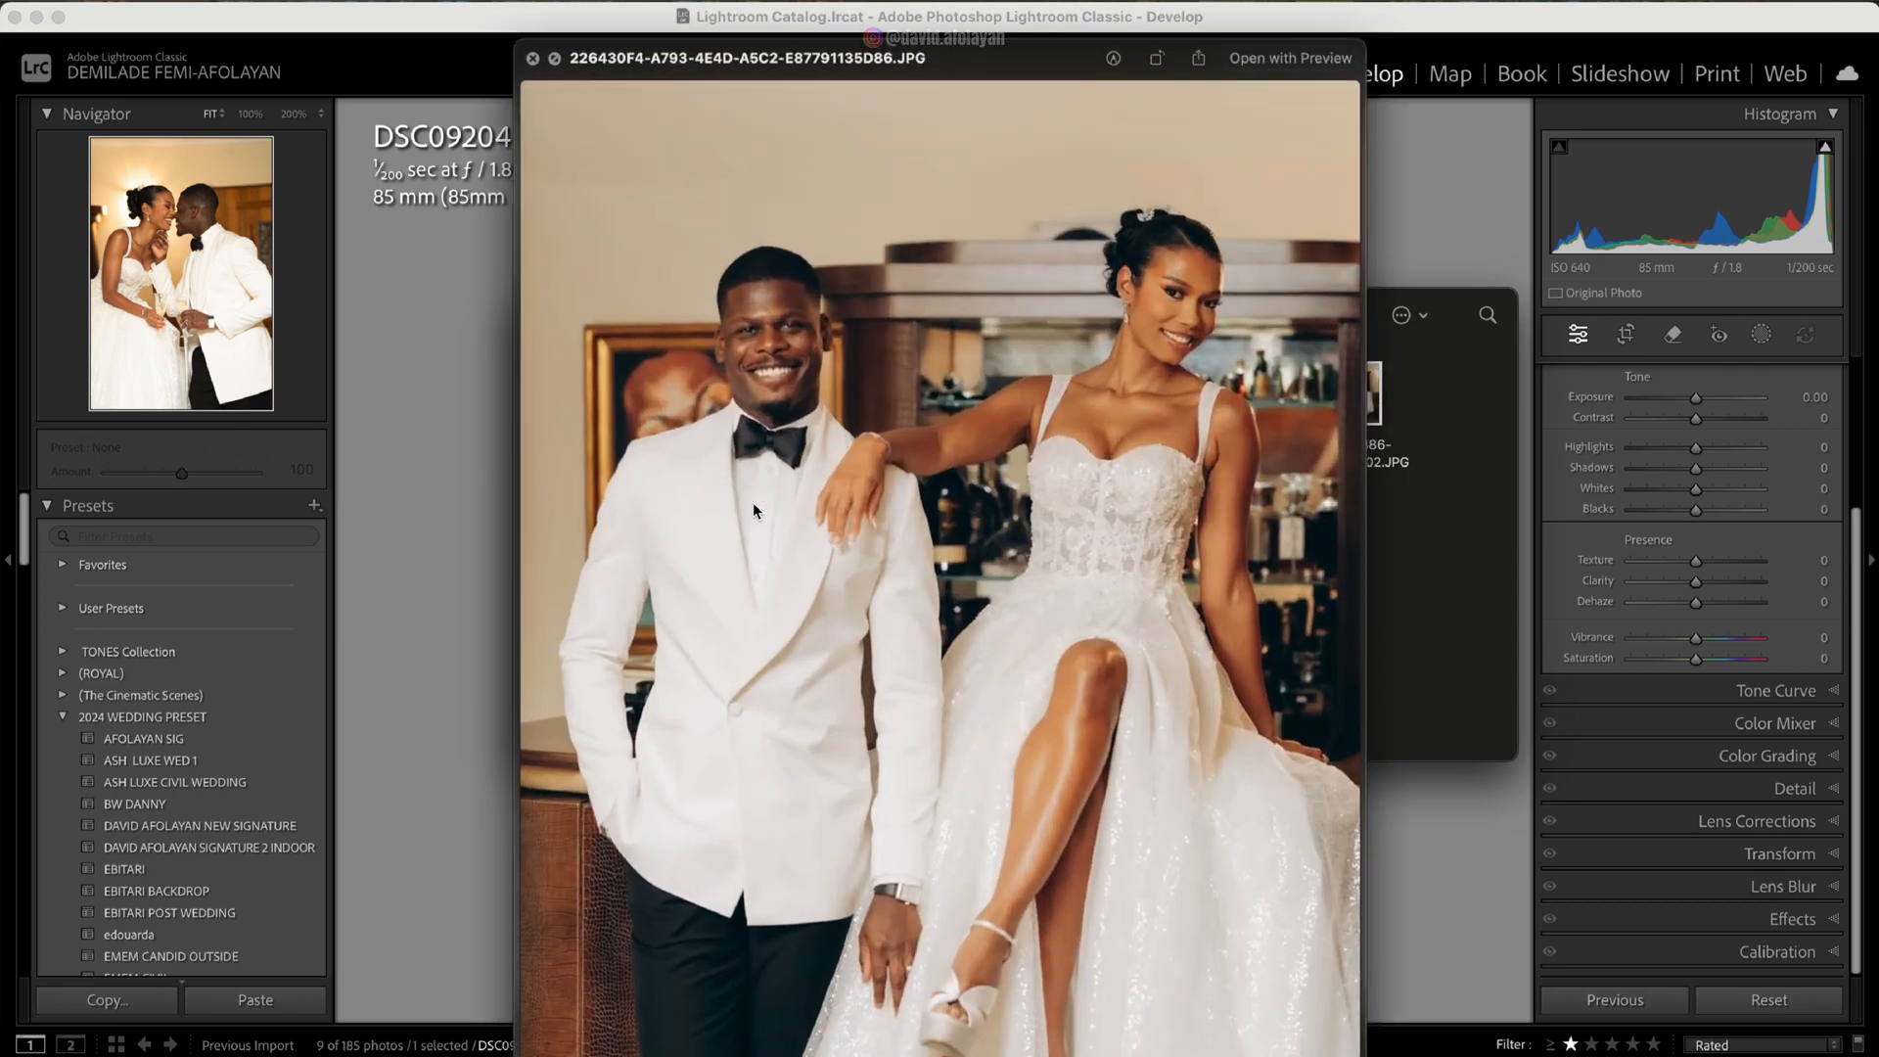
key("Right")
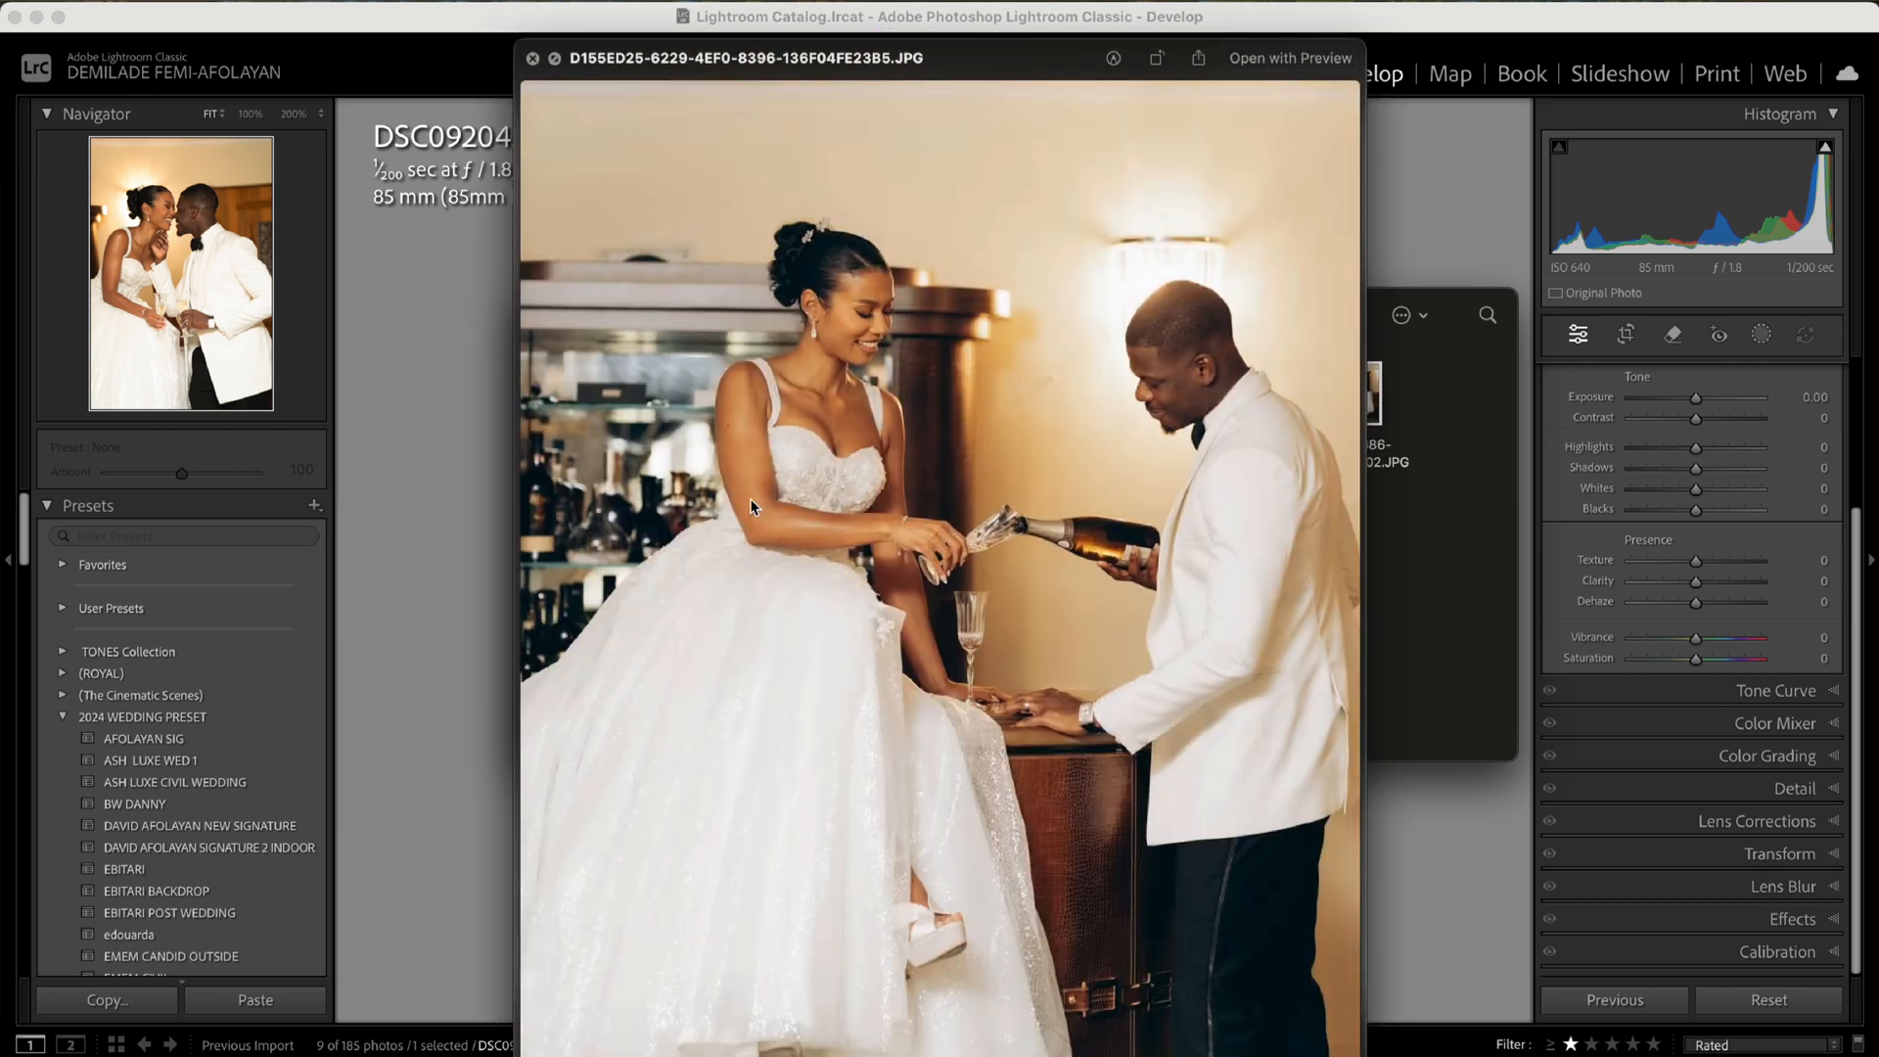
left_click(534, 59)
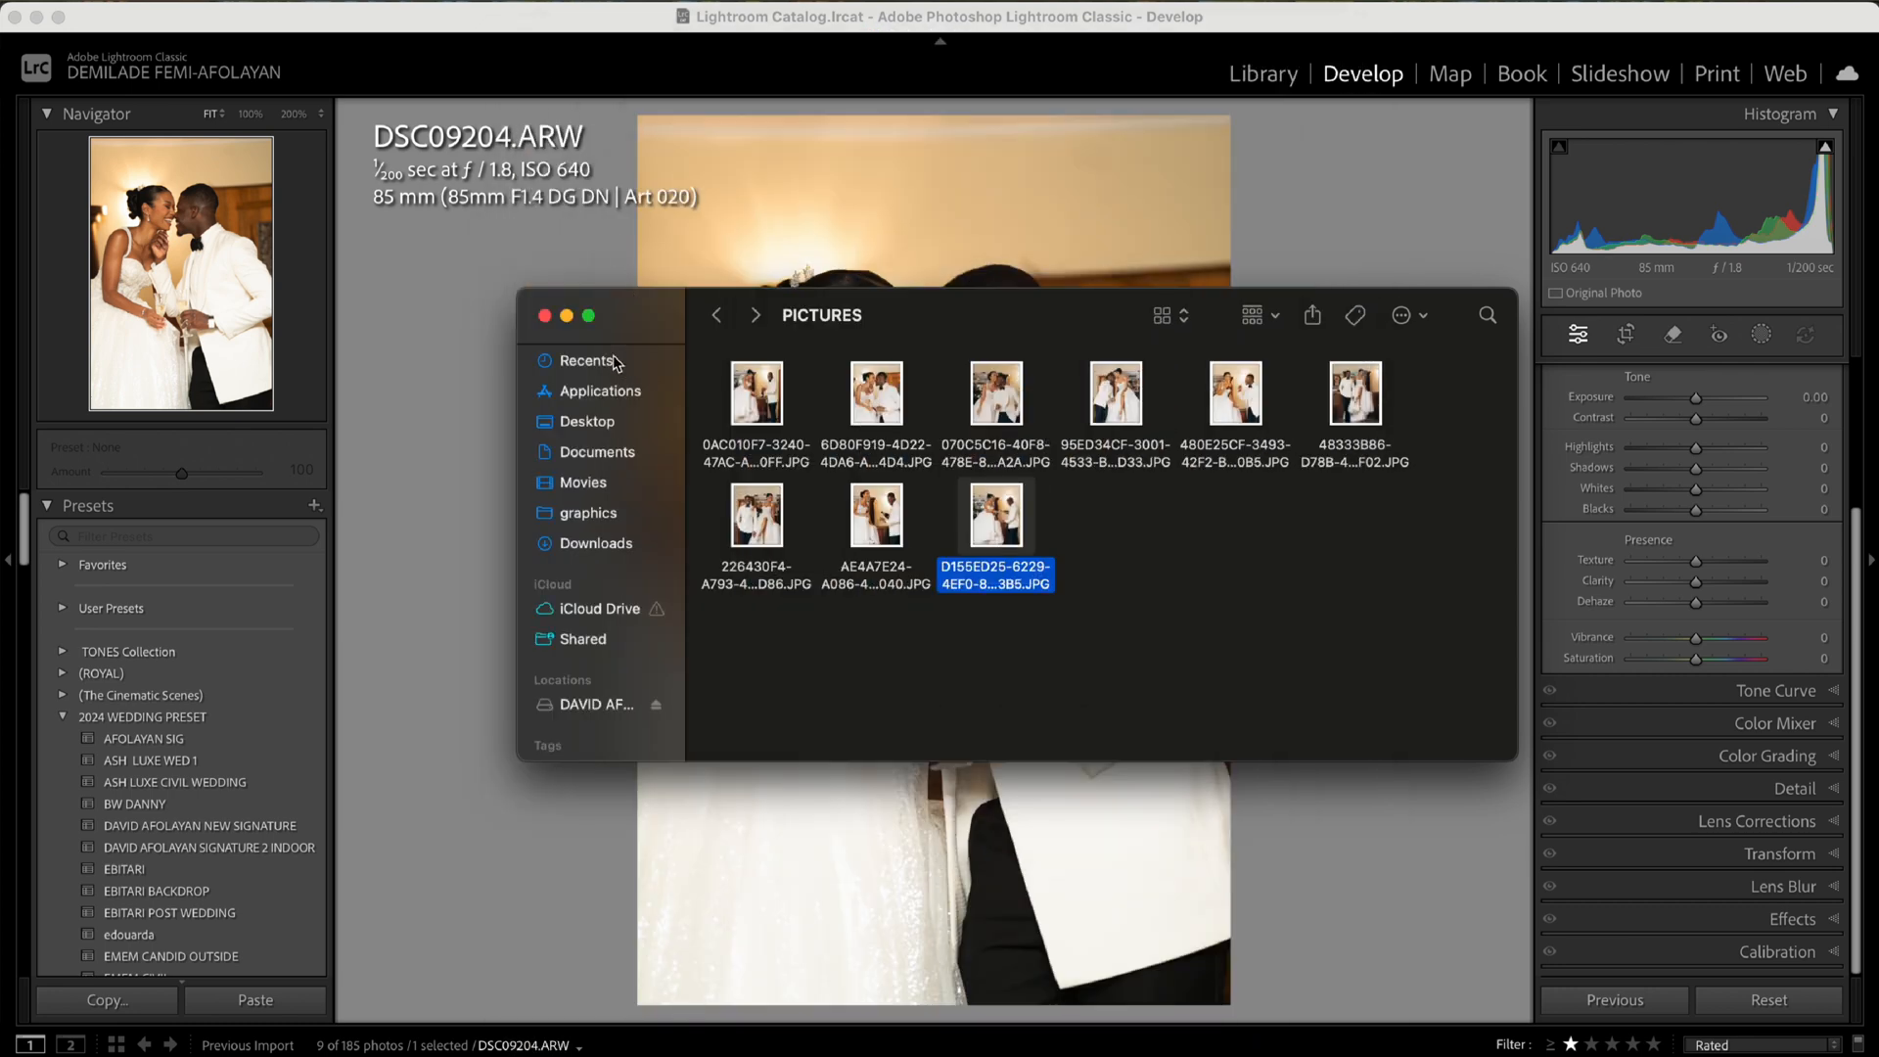
left_click(567, 316)
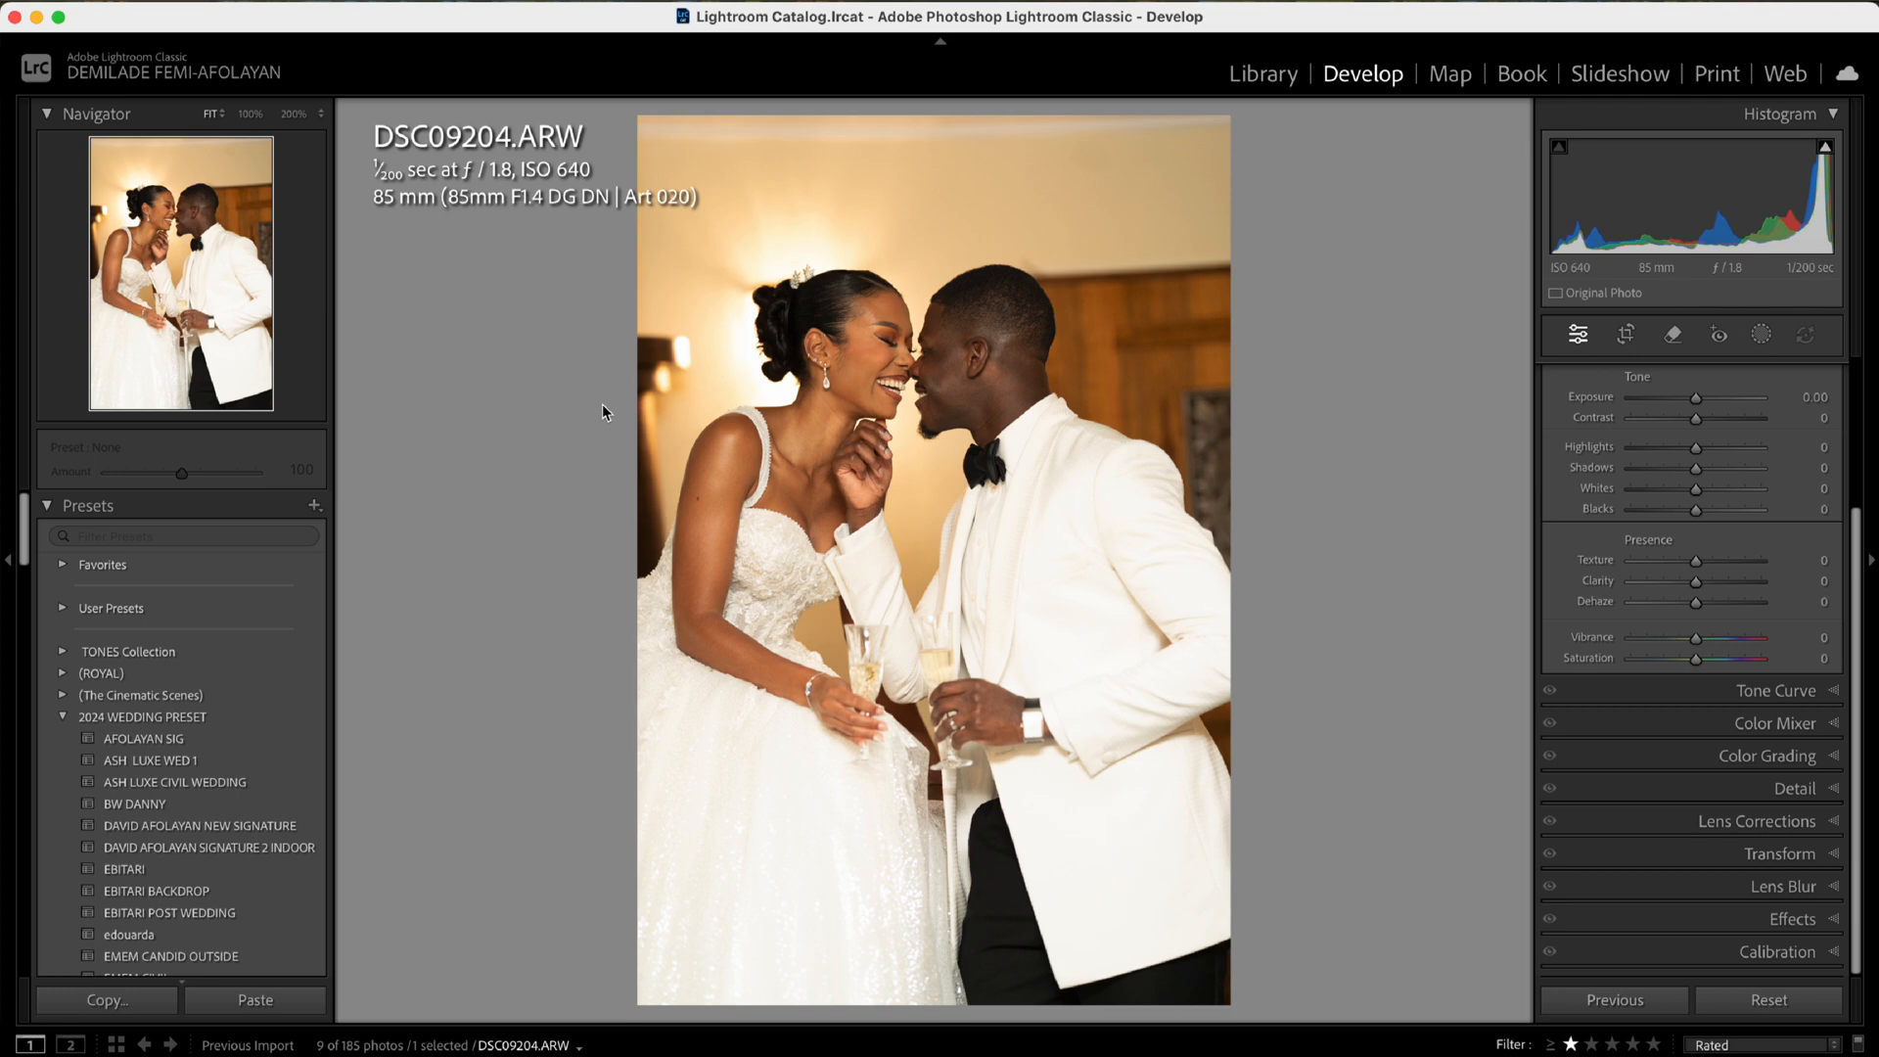
Browse back and forth through the rated raw wedding photos to review the unedited shots, ending on DSC09135.ARW.
key("Left")
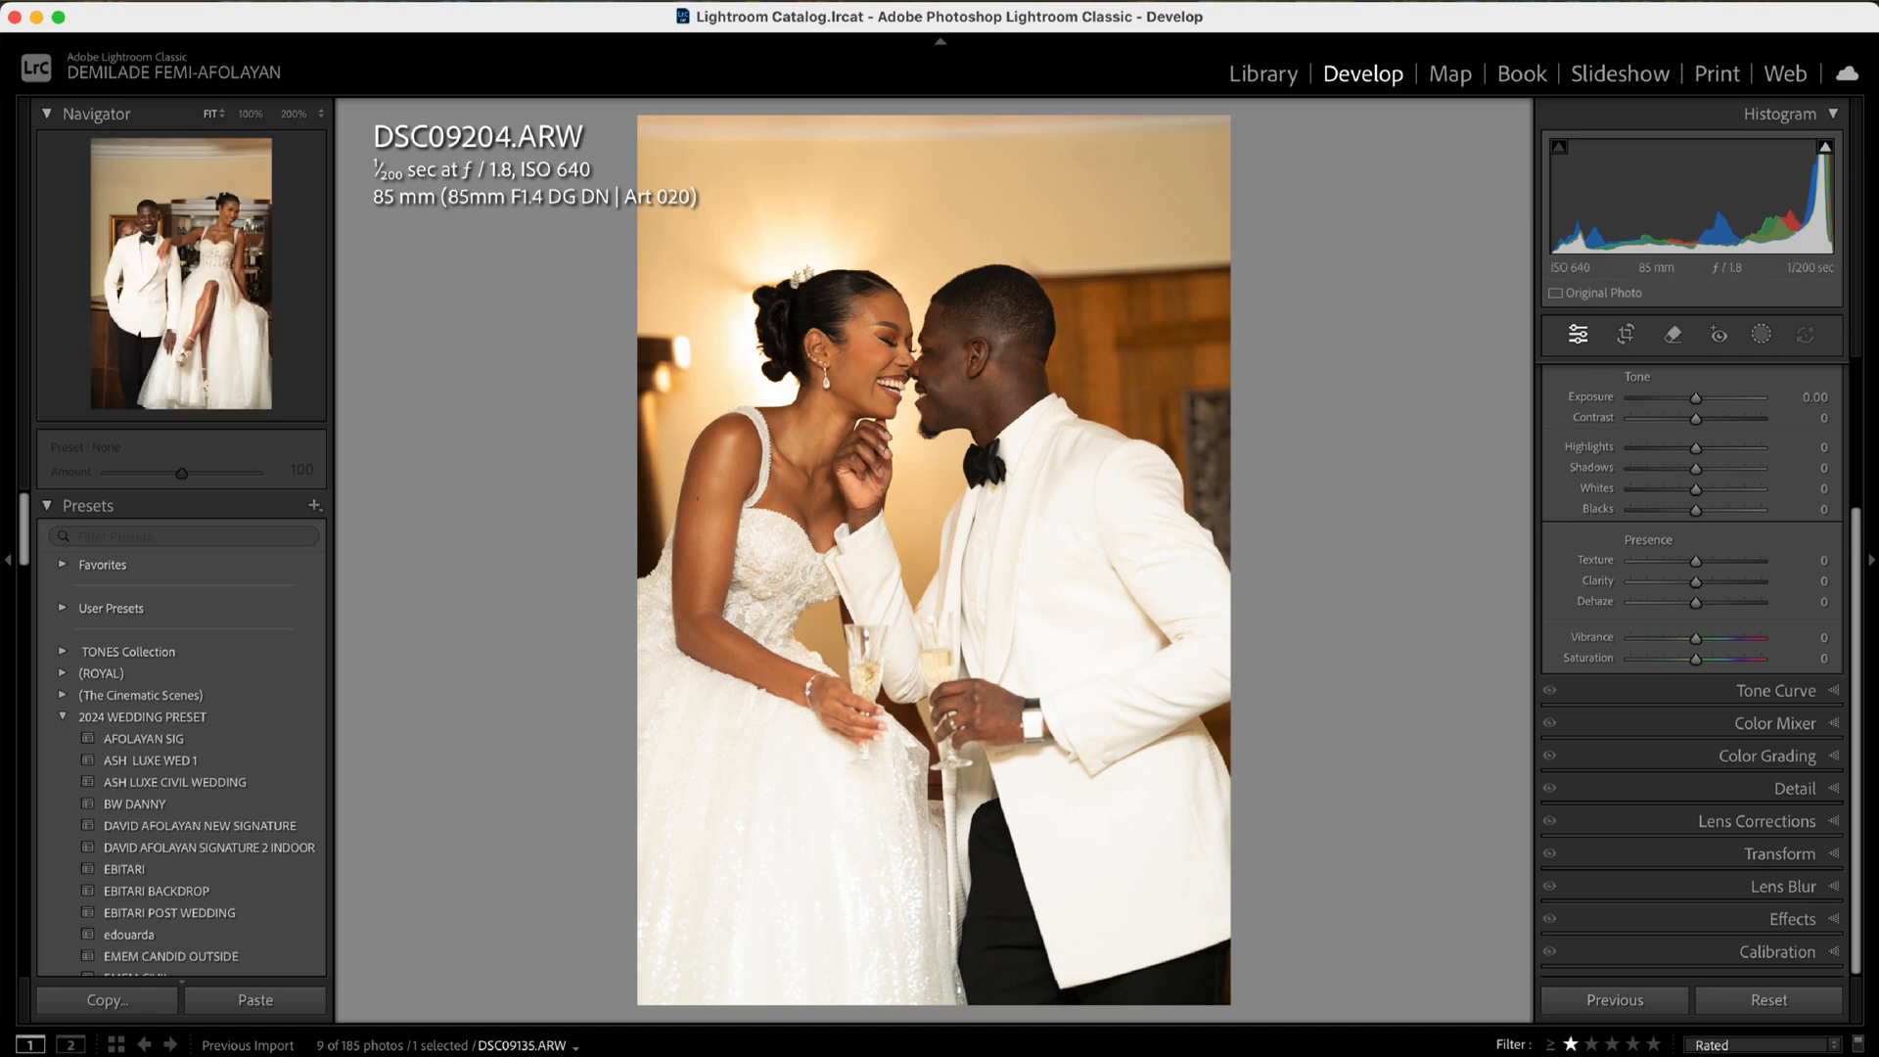
key("Right")
key("Right")
key("Right")
key("Right")
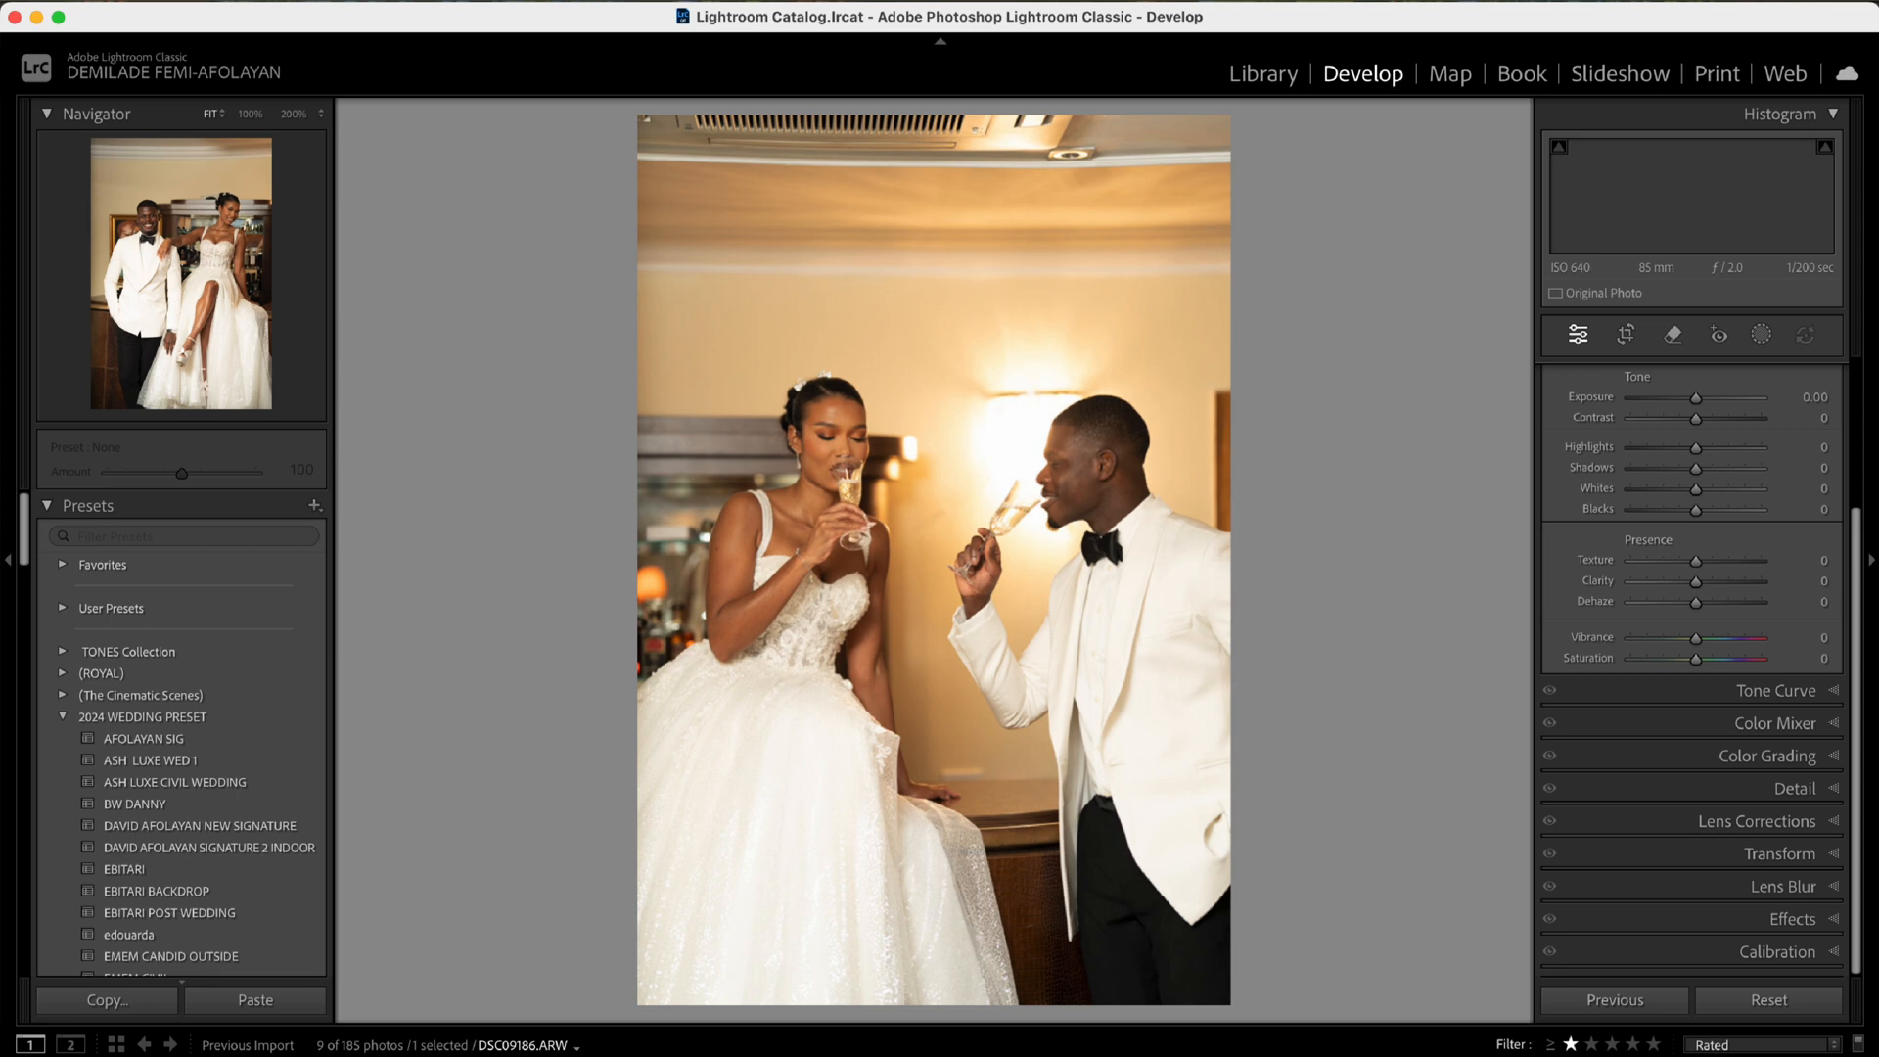
key("Right")
key("Left")
key("Left")
key("Left")
key("Left")
key("Left")
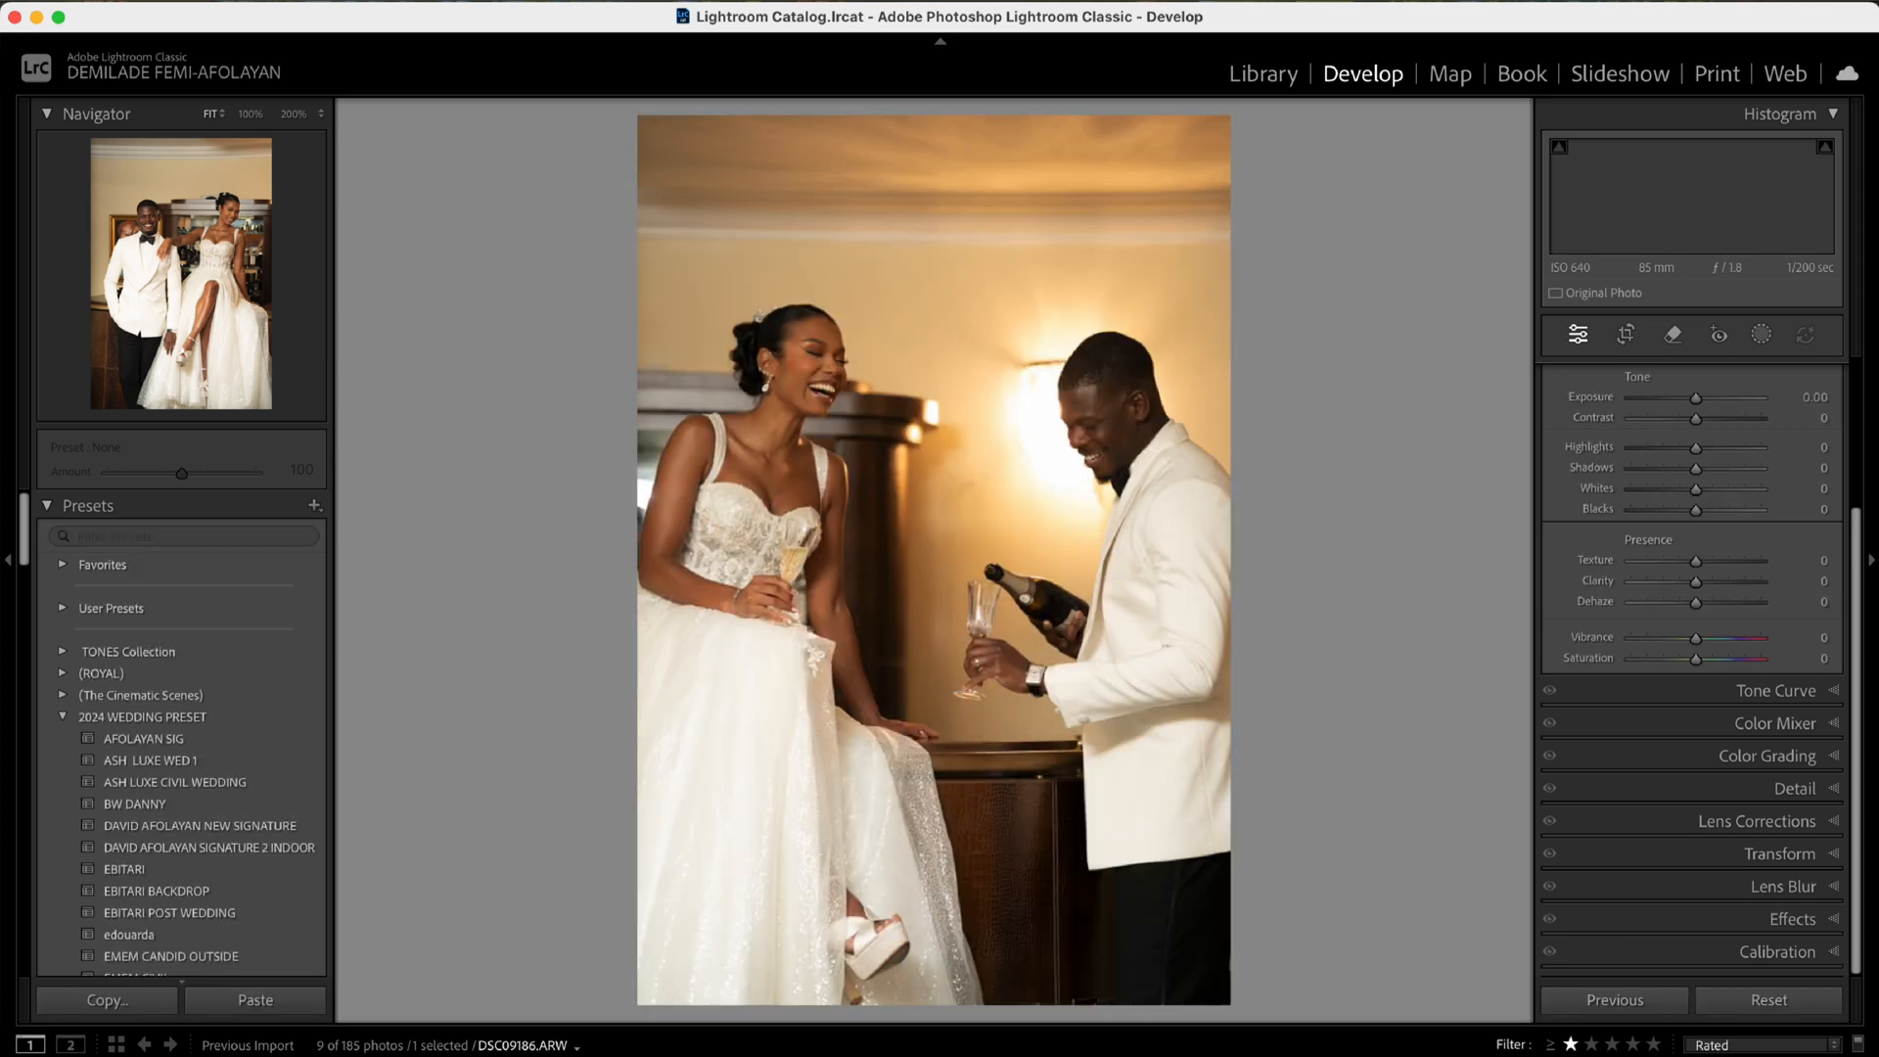
key("Left")
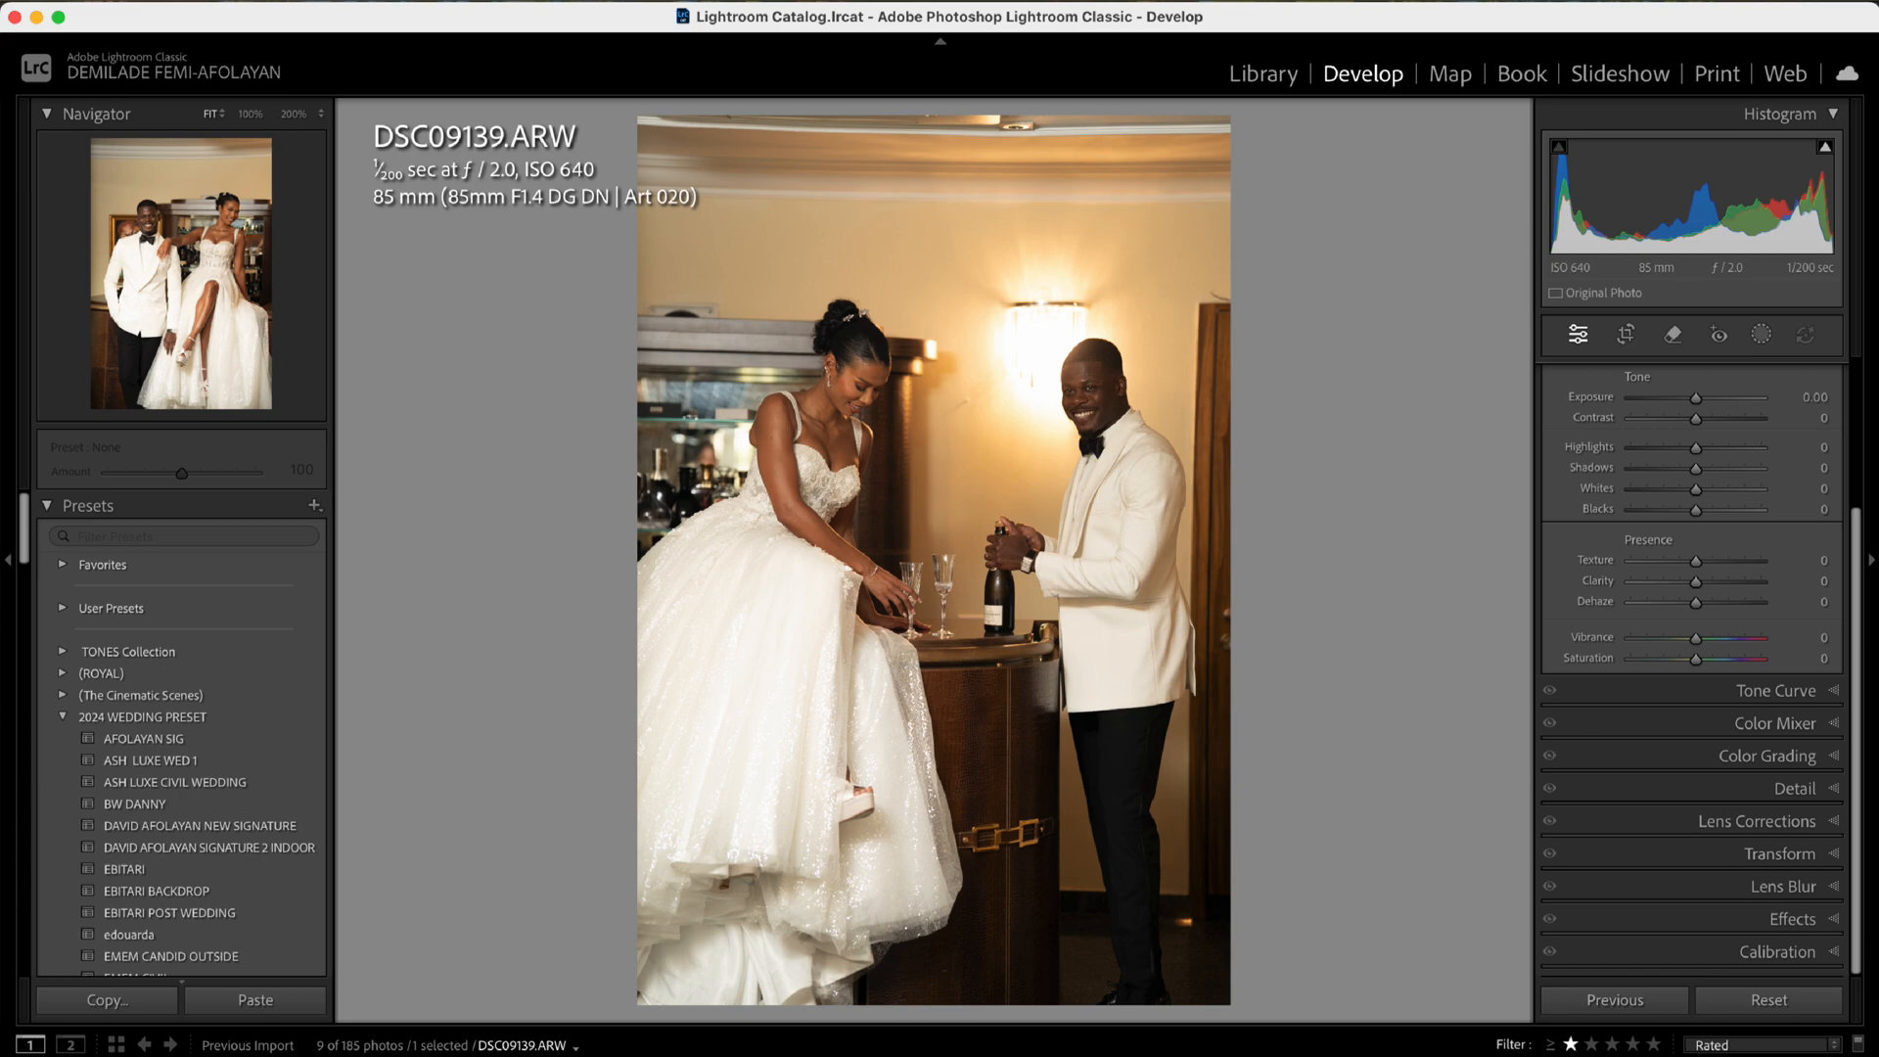
key("Left")
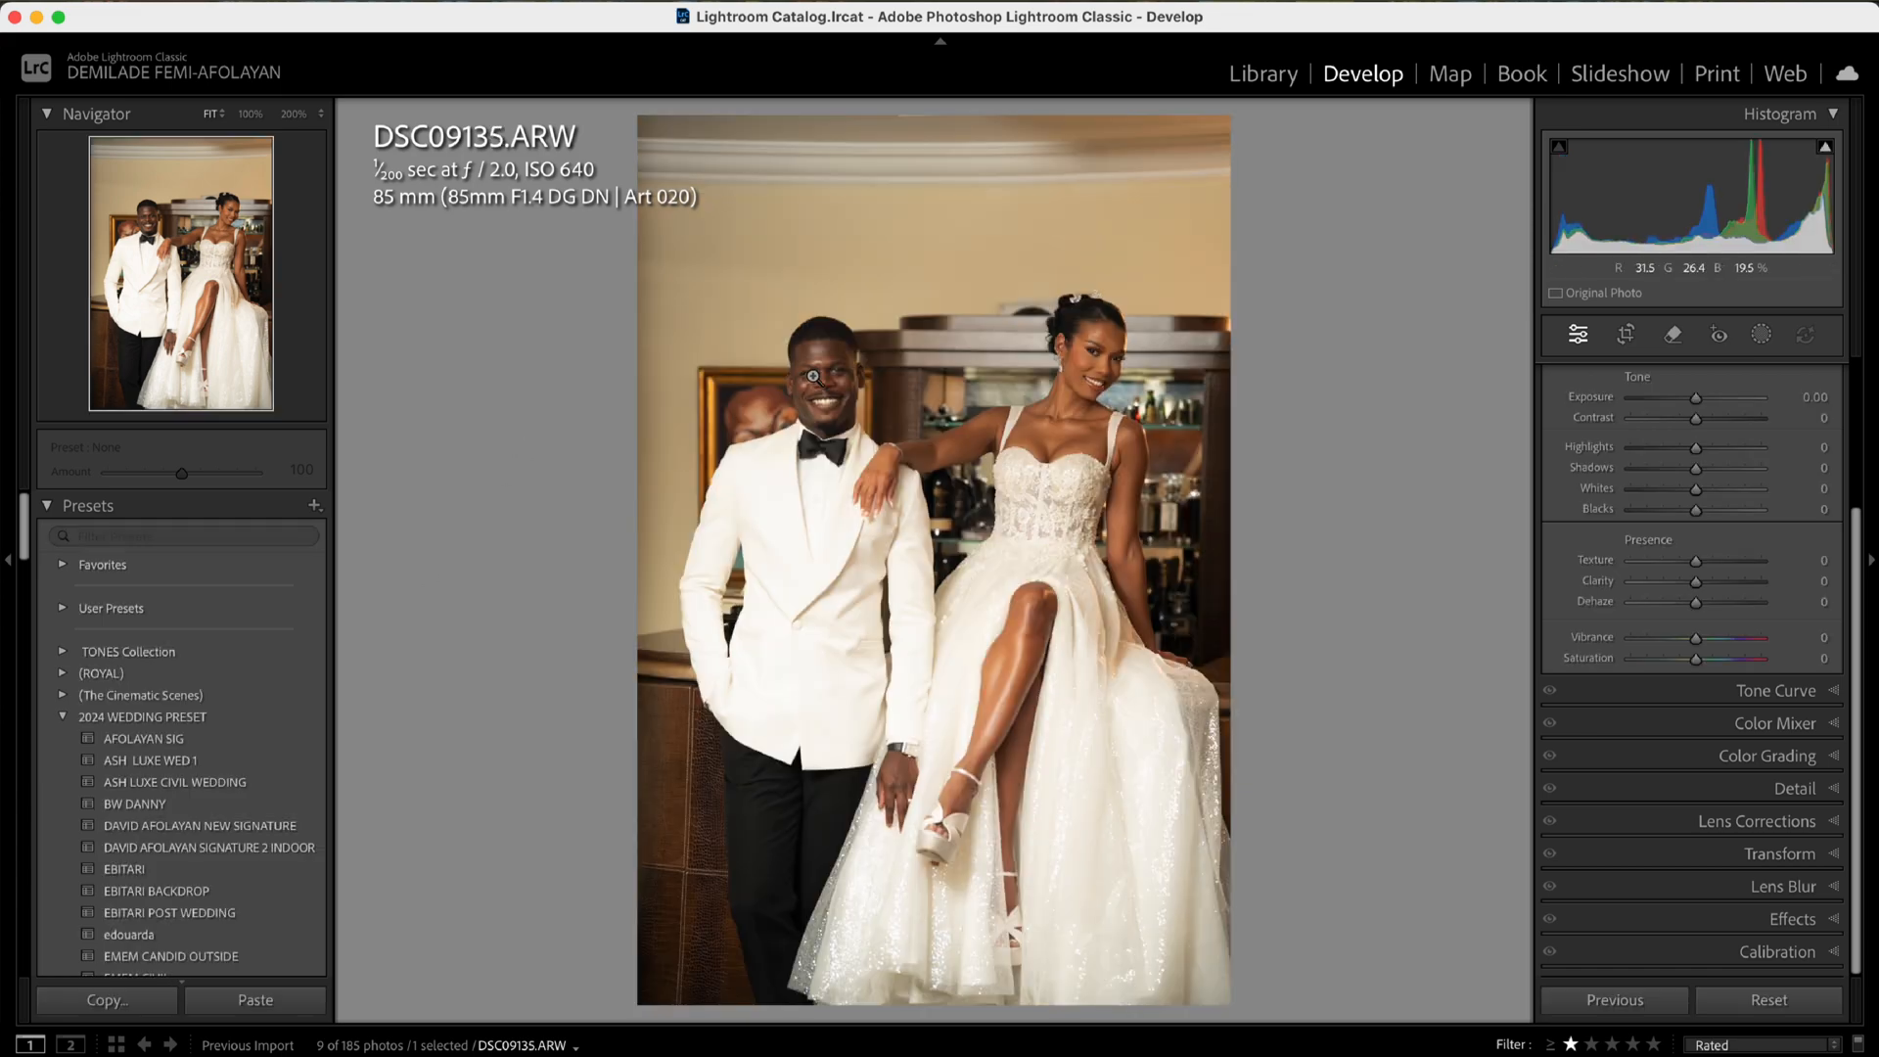
Move forward through the rated photos and choose DSC09177.ARW, the couple toasting with champagne glasses.
left_click(815, 375)
left_click(815, 375)
key("Right")
key("Right")
key("Right")
key("Right")
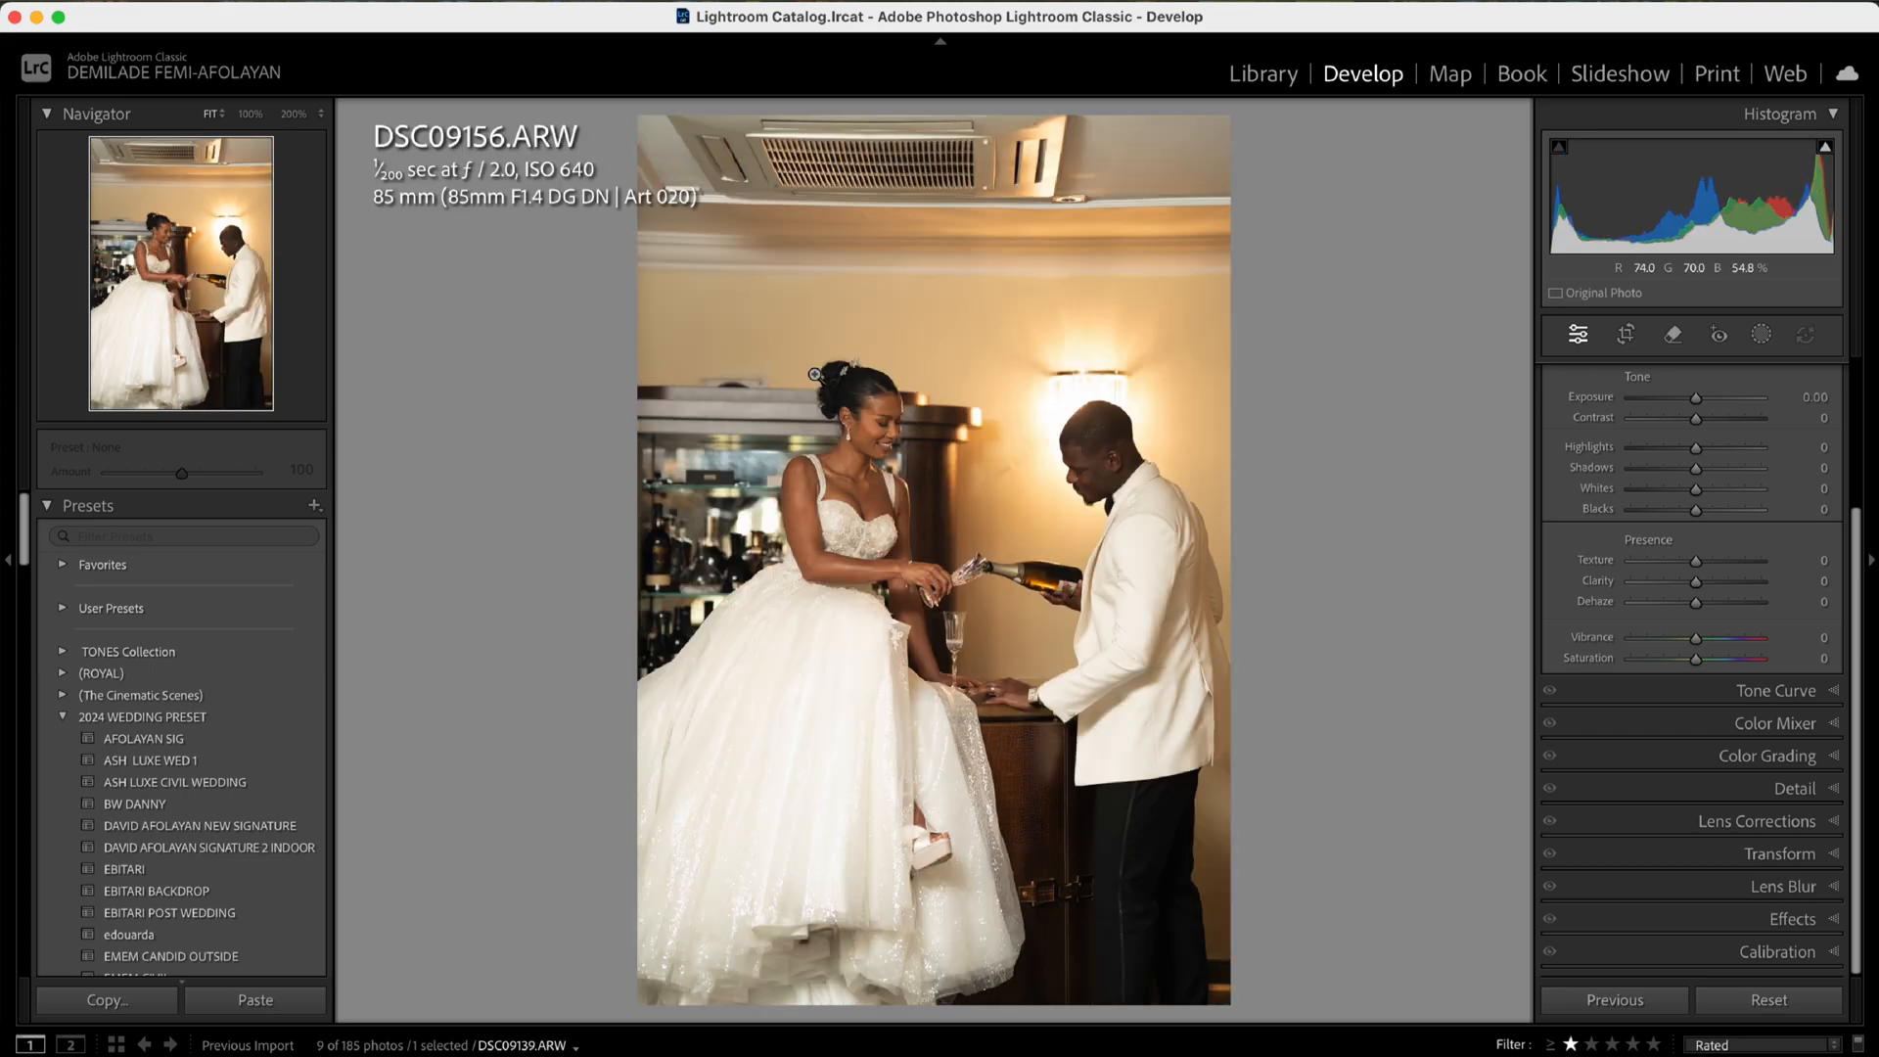
key("Right")
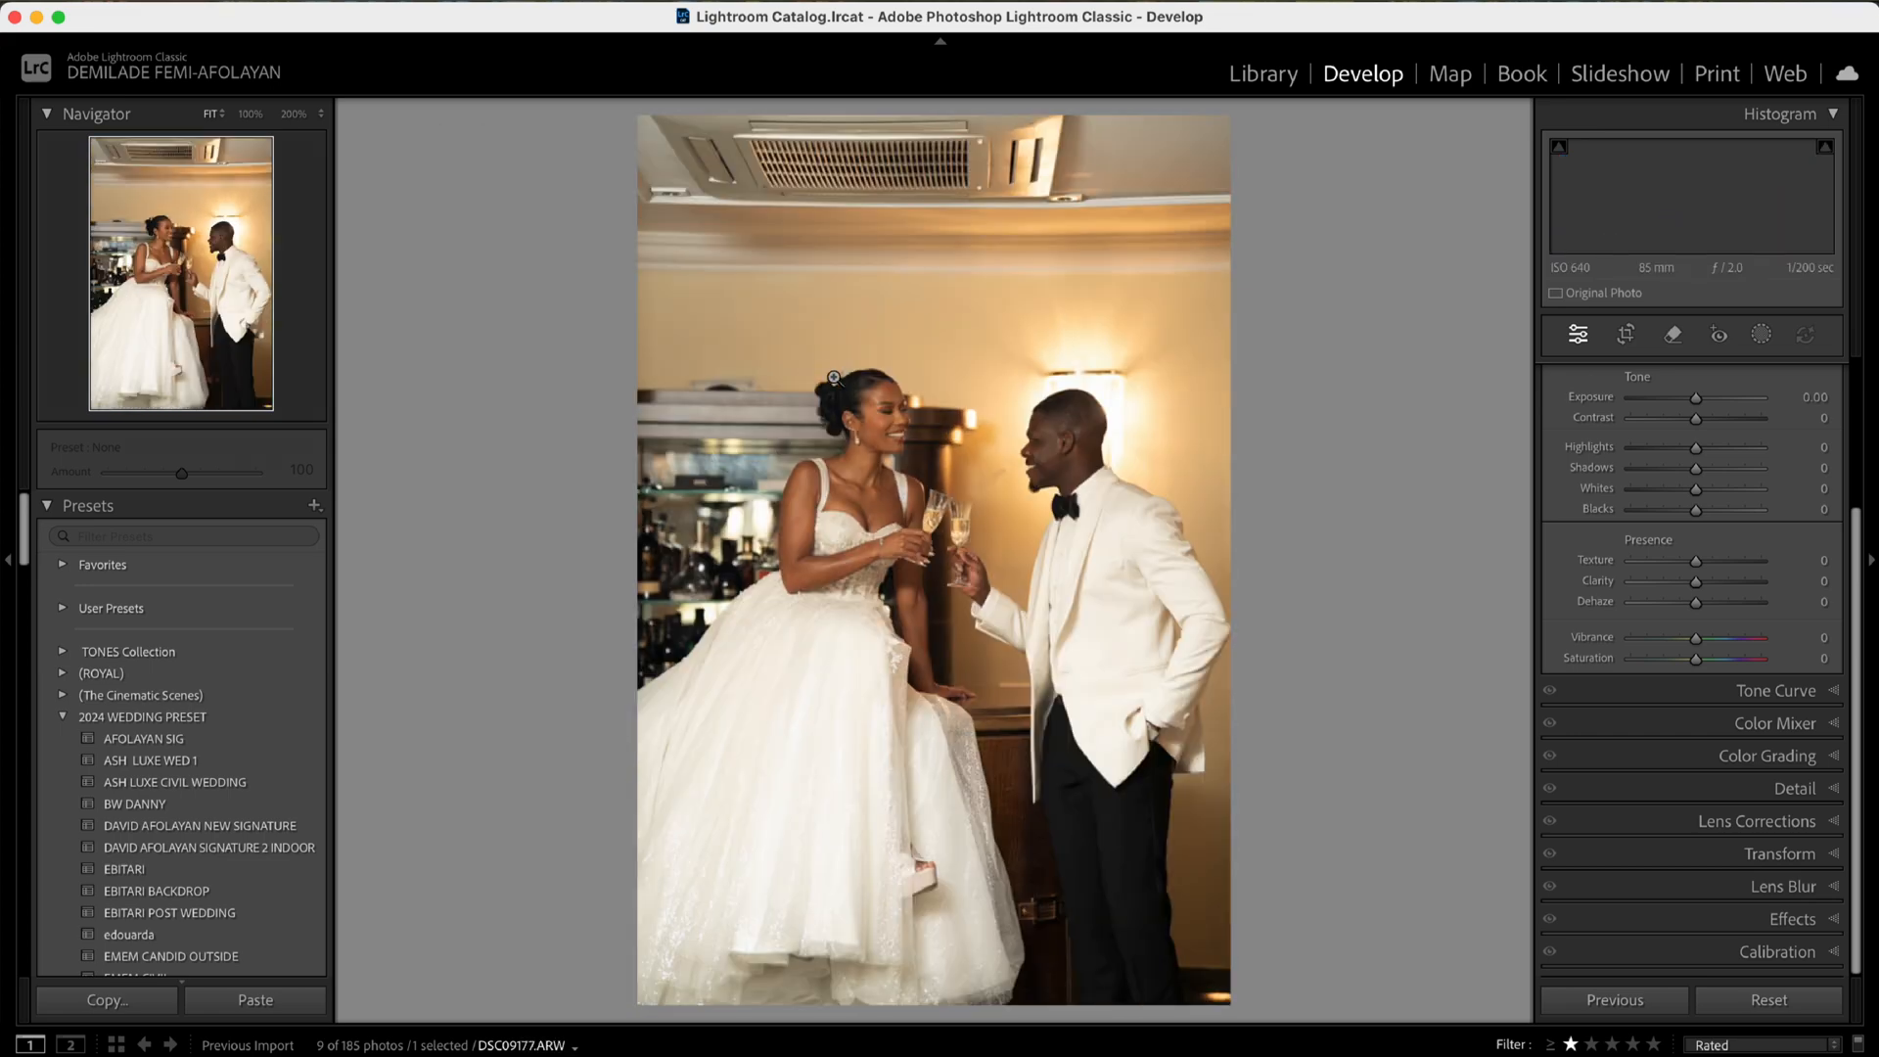
Examine the bride's and groom's faces in DSC09177.ARW up close to judge the unedited skin tones, and return to the full view.
left_click(921, 463)
left_click(921, 462)
left_click(1038, 462)
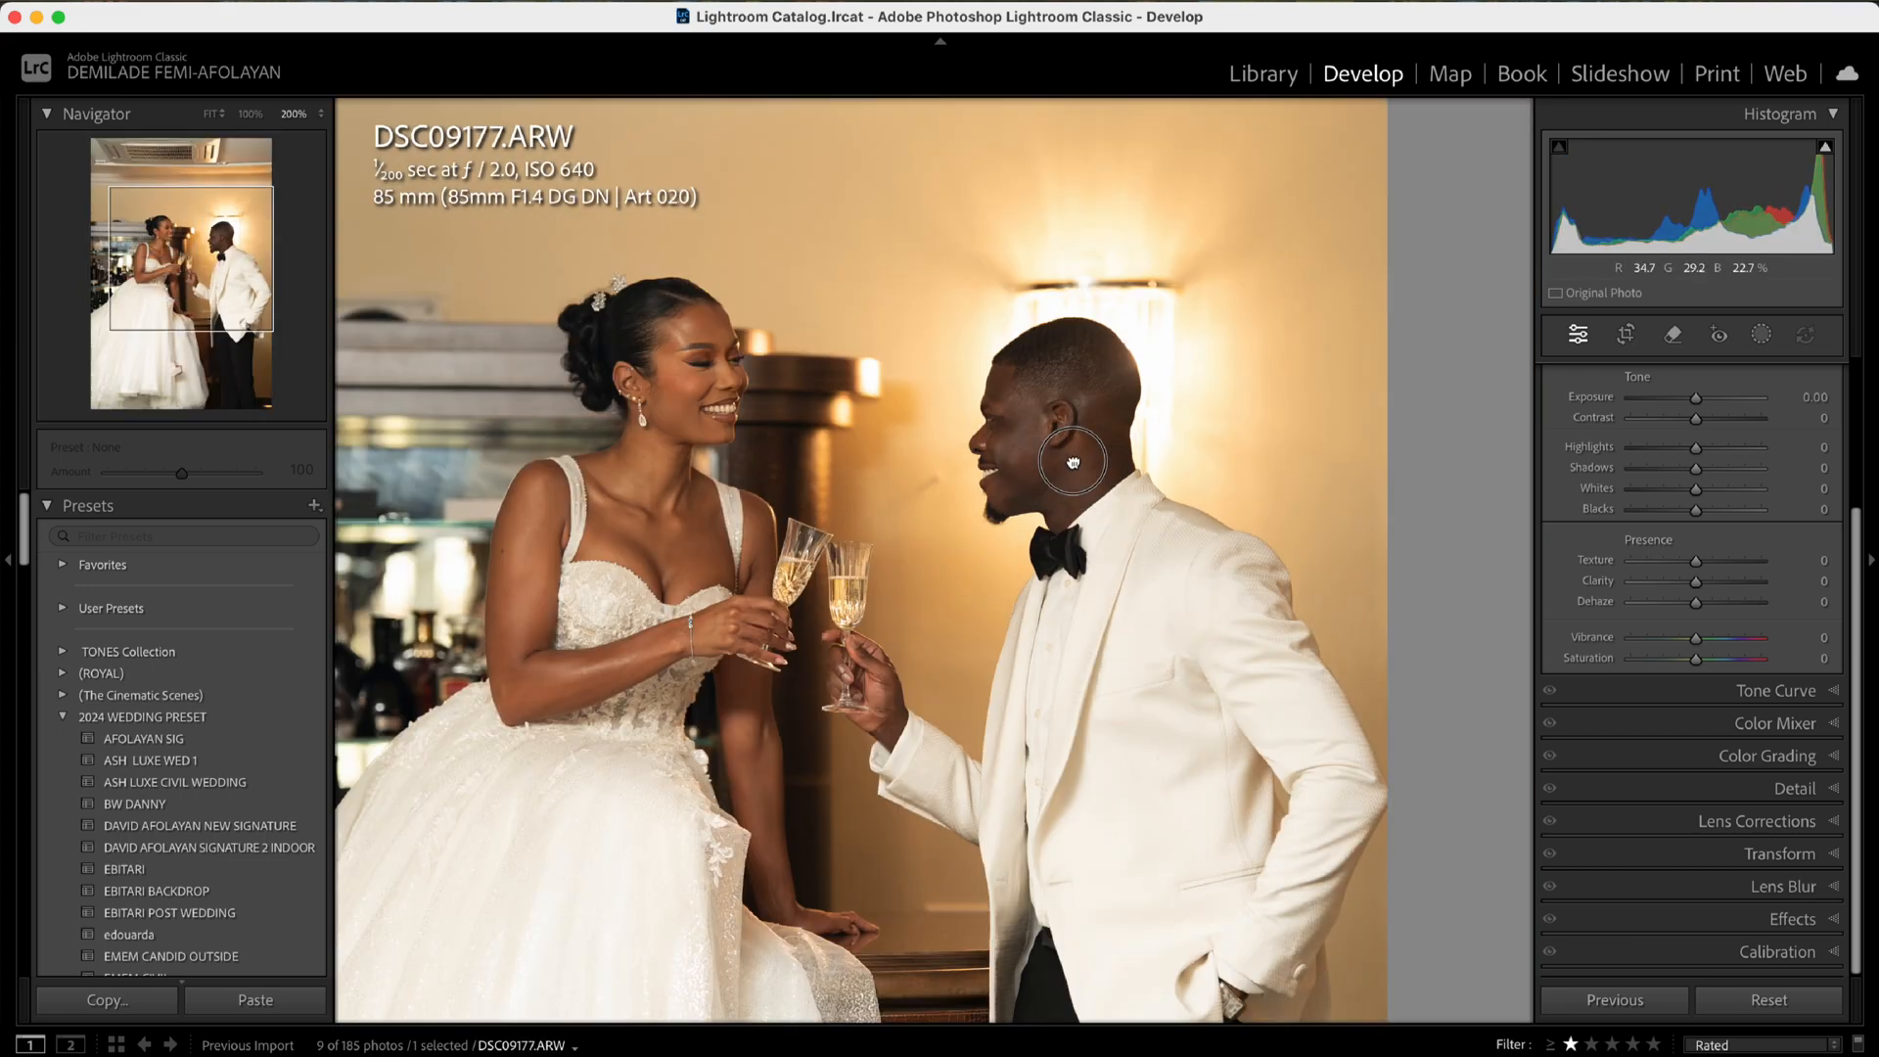
left_click(1074, 462)
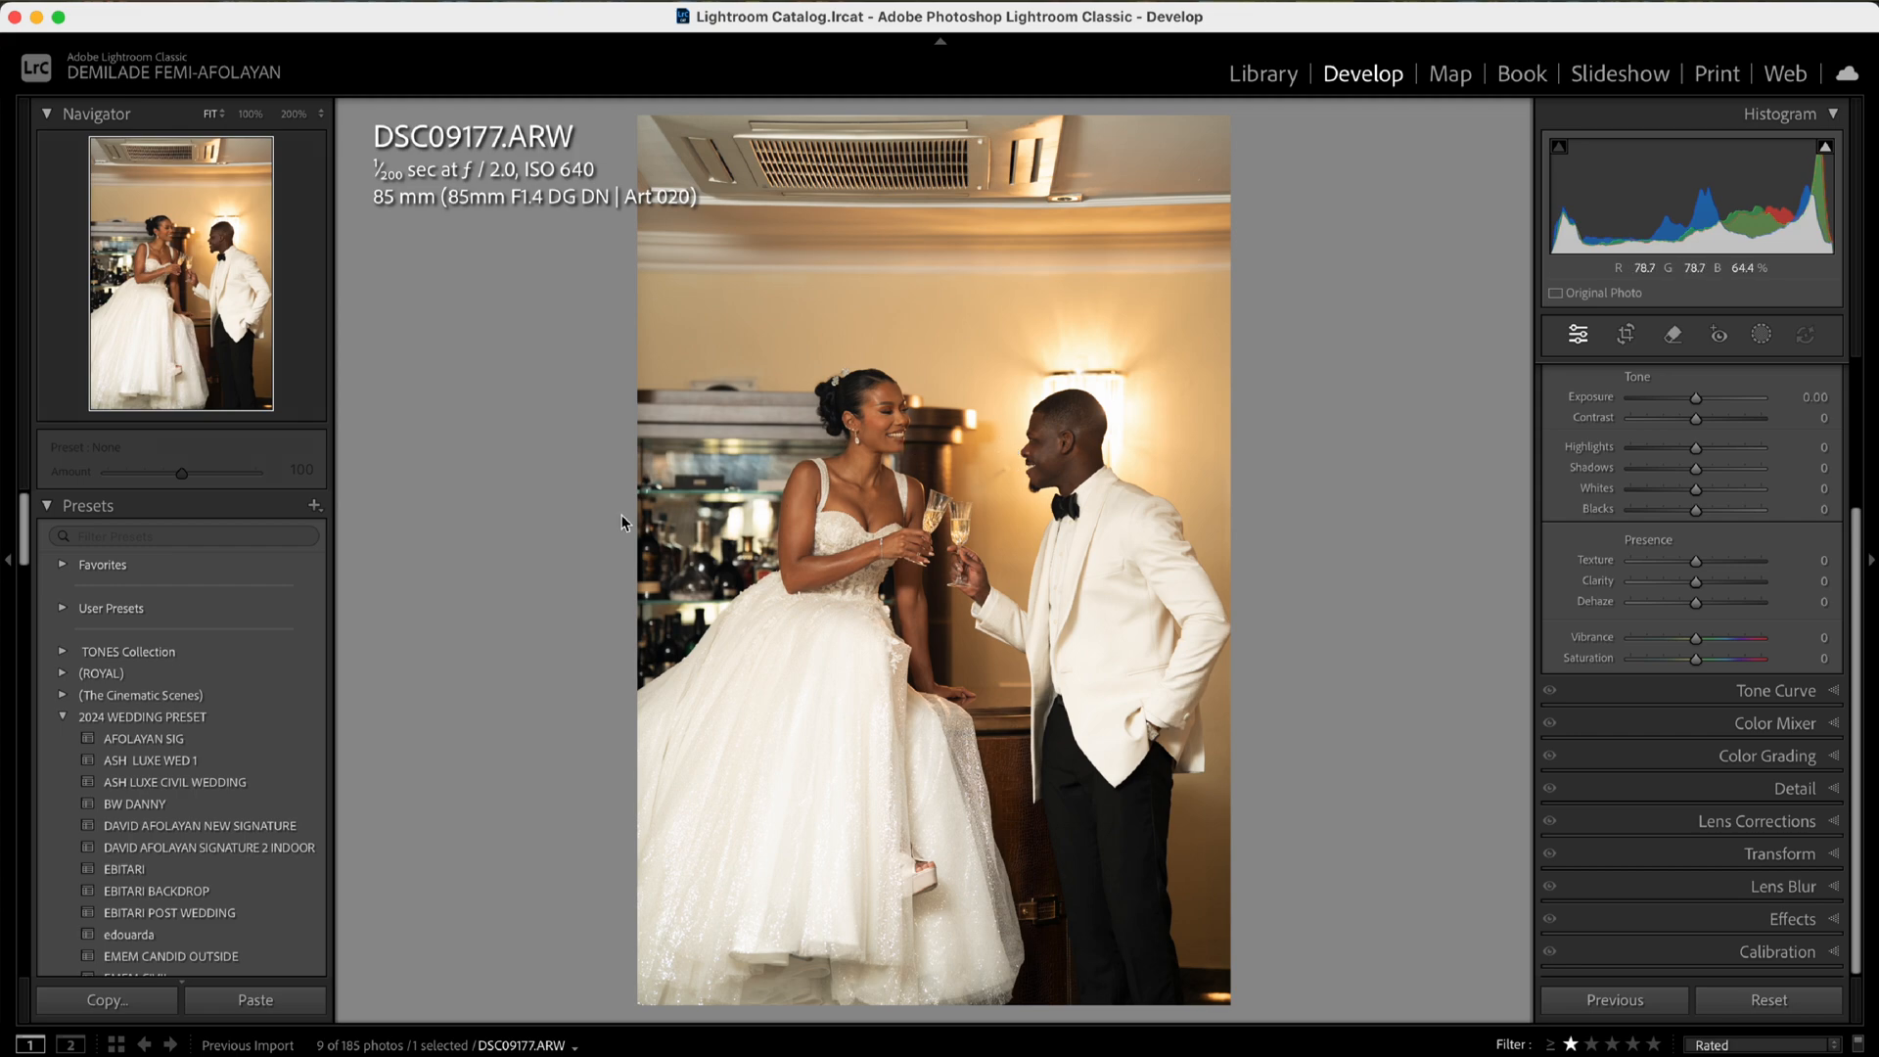
left_click(654, 509)
left_click(654, 509)
left_click(893, 429)
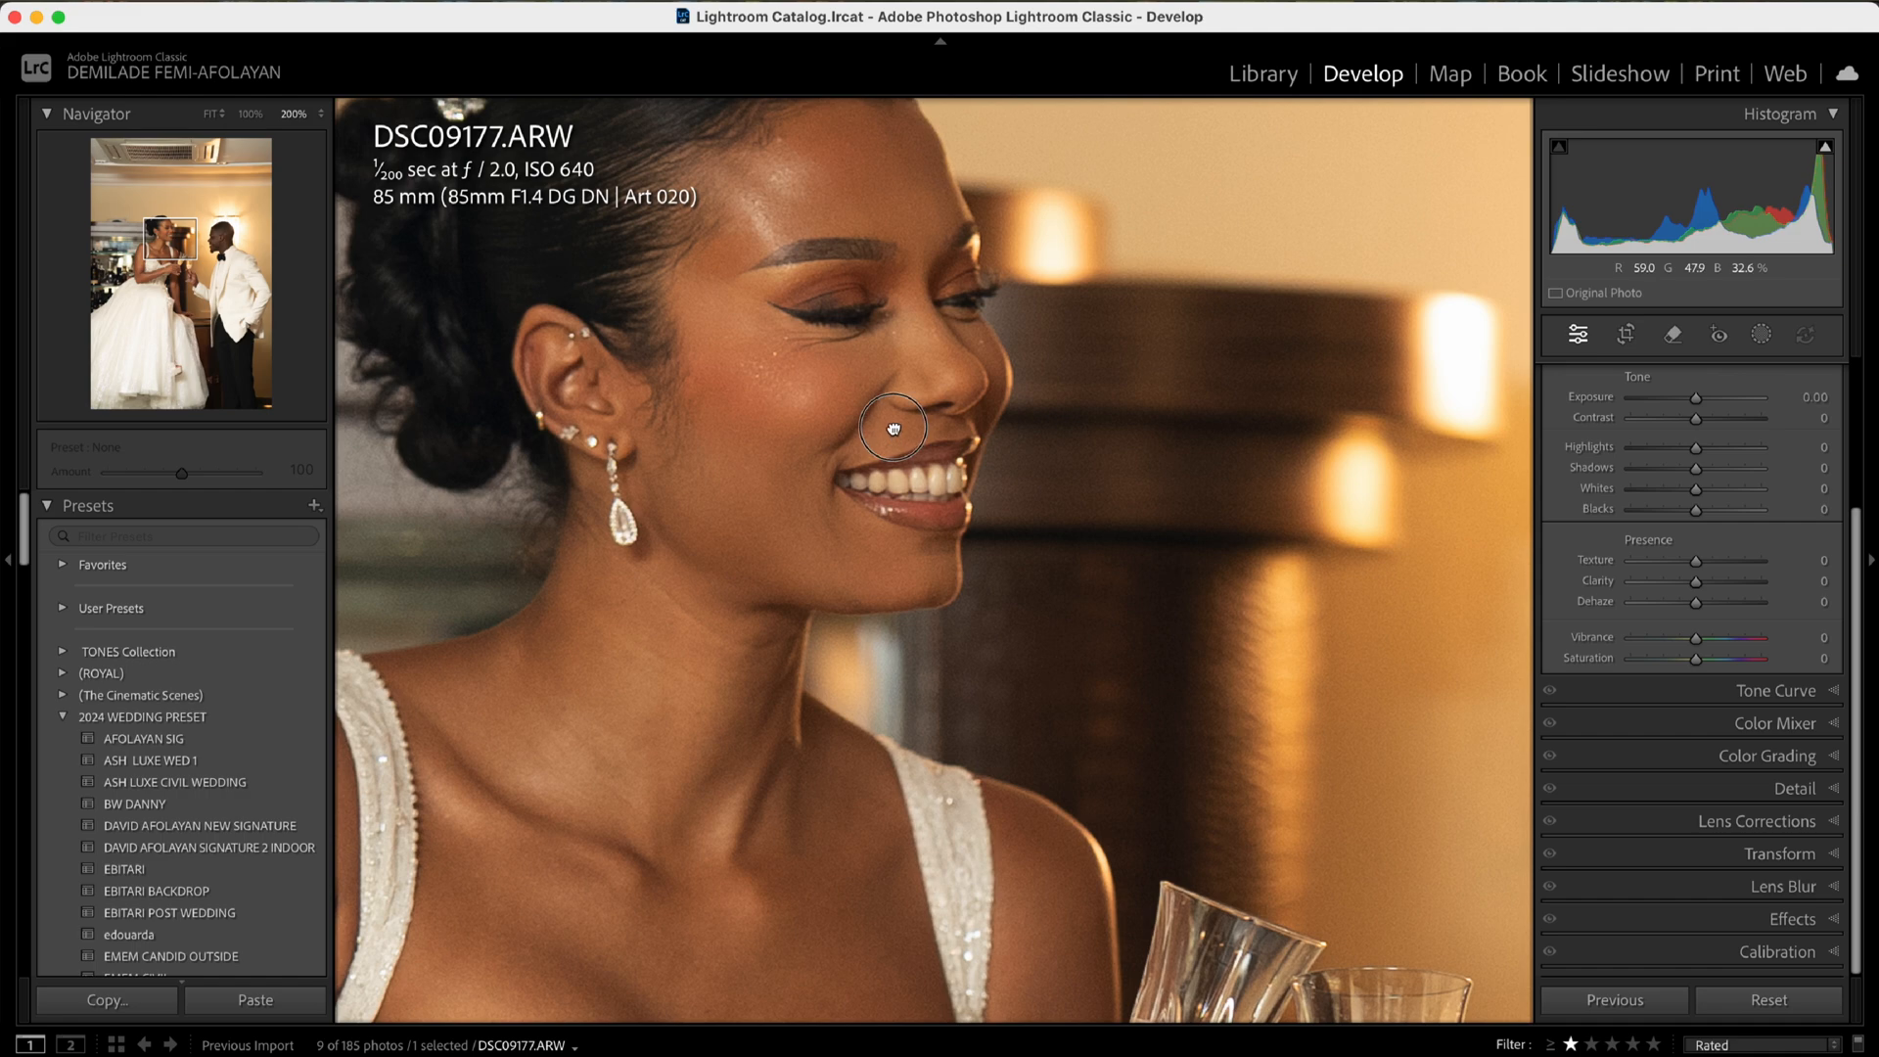
left_click(894, 429)
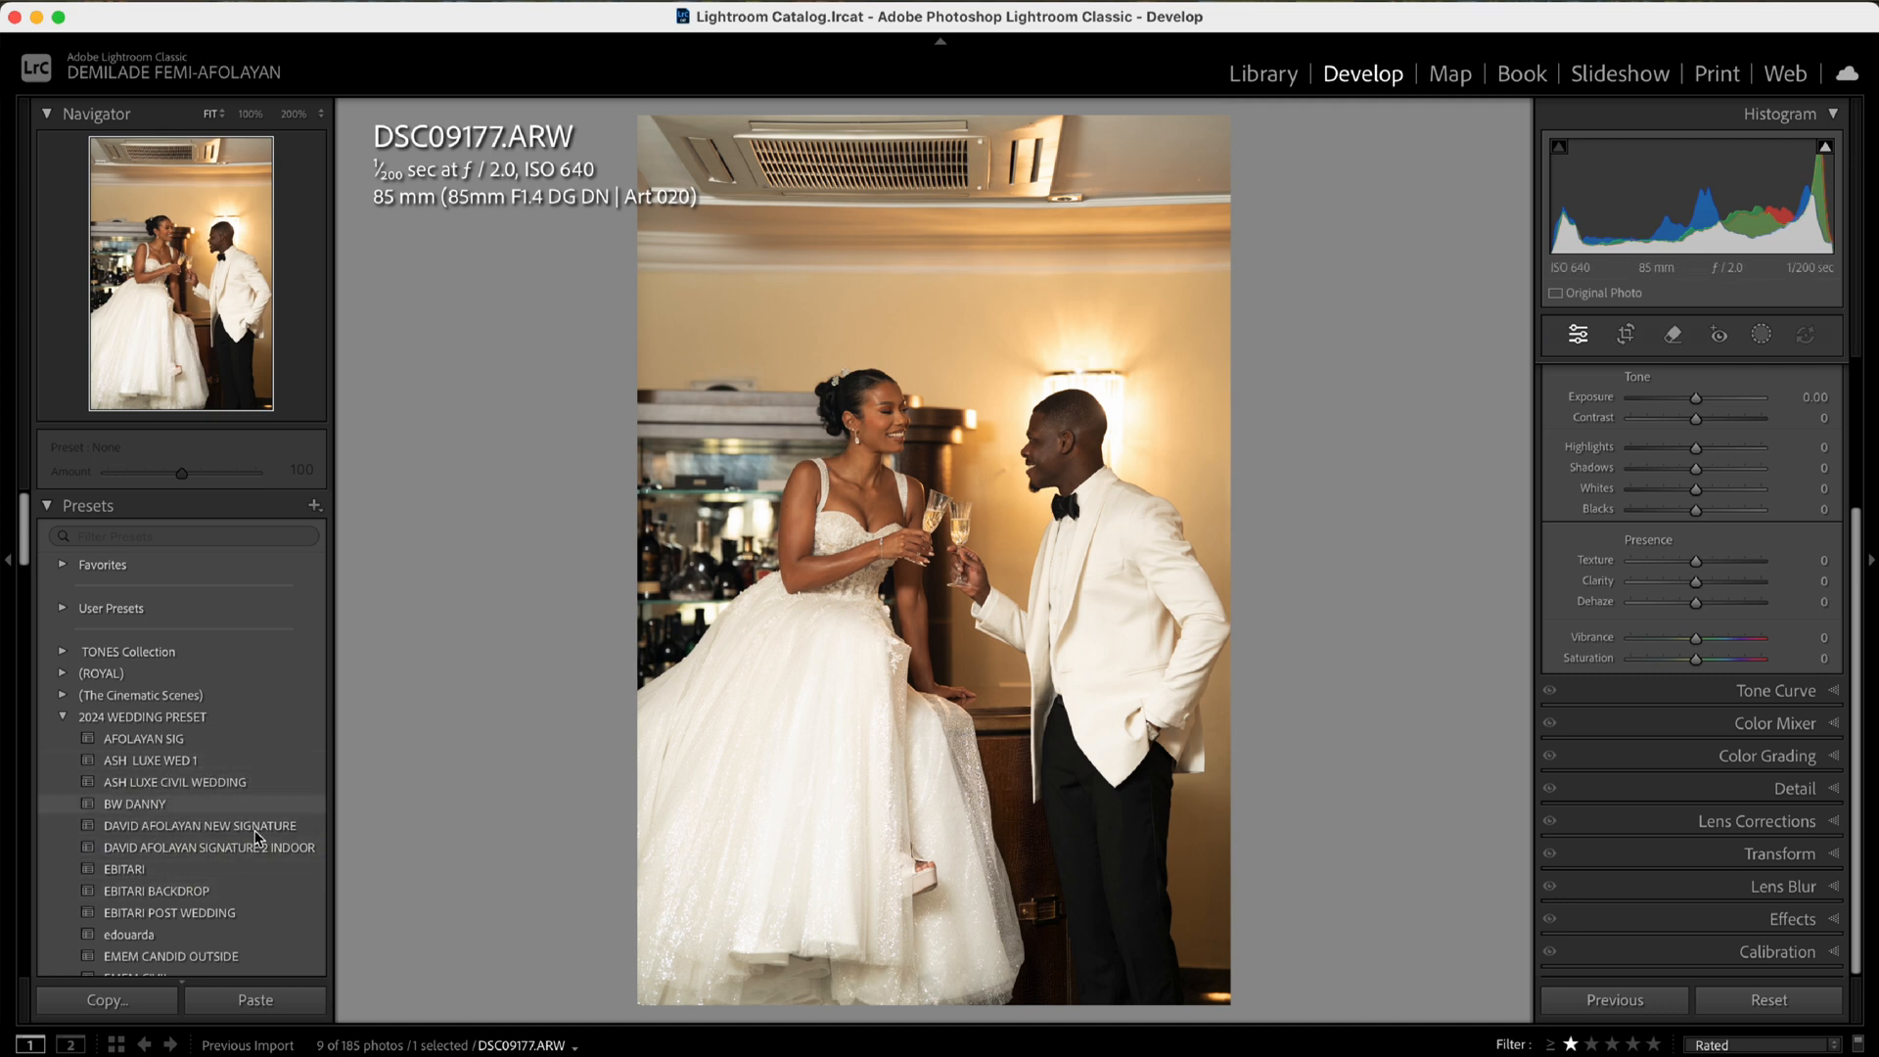
left_click(908, 425)
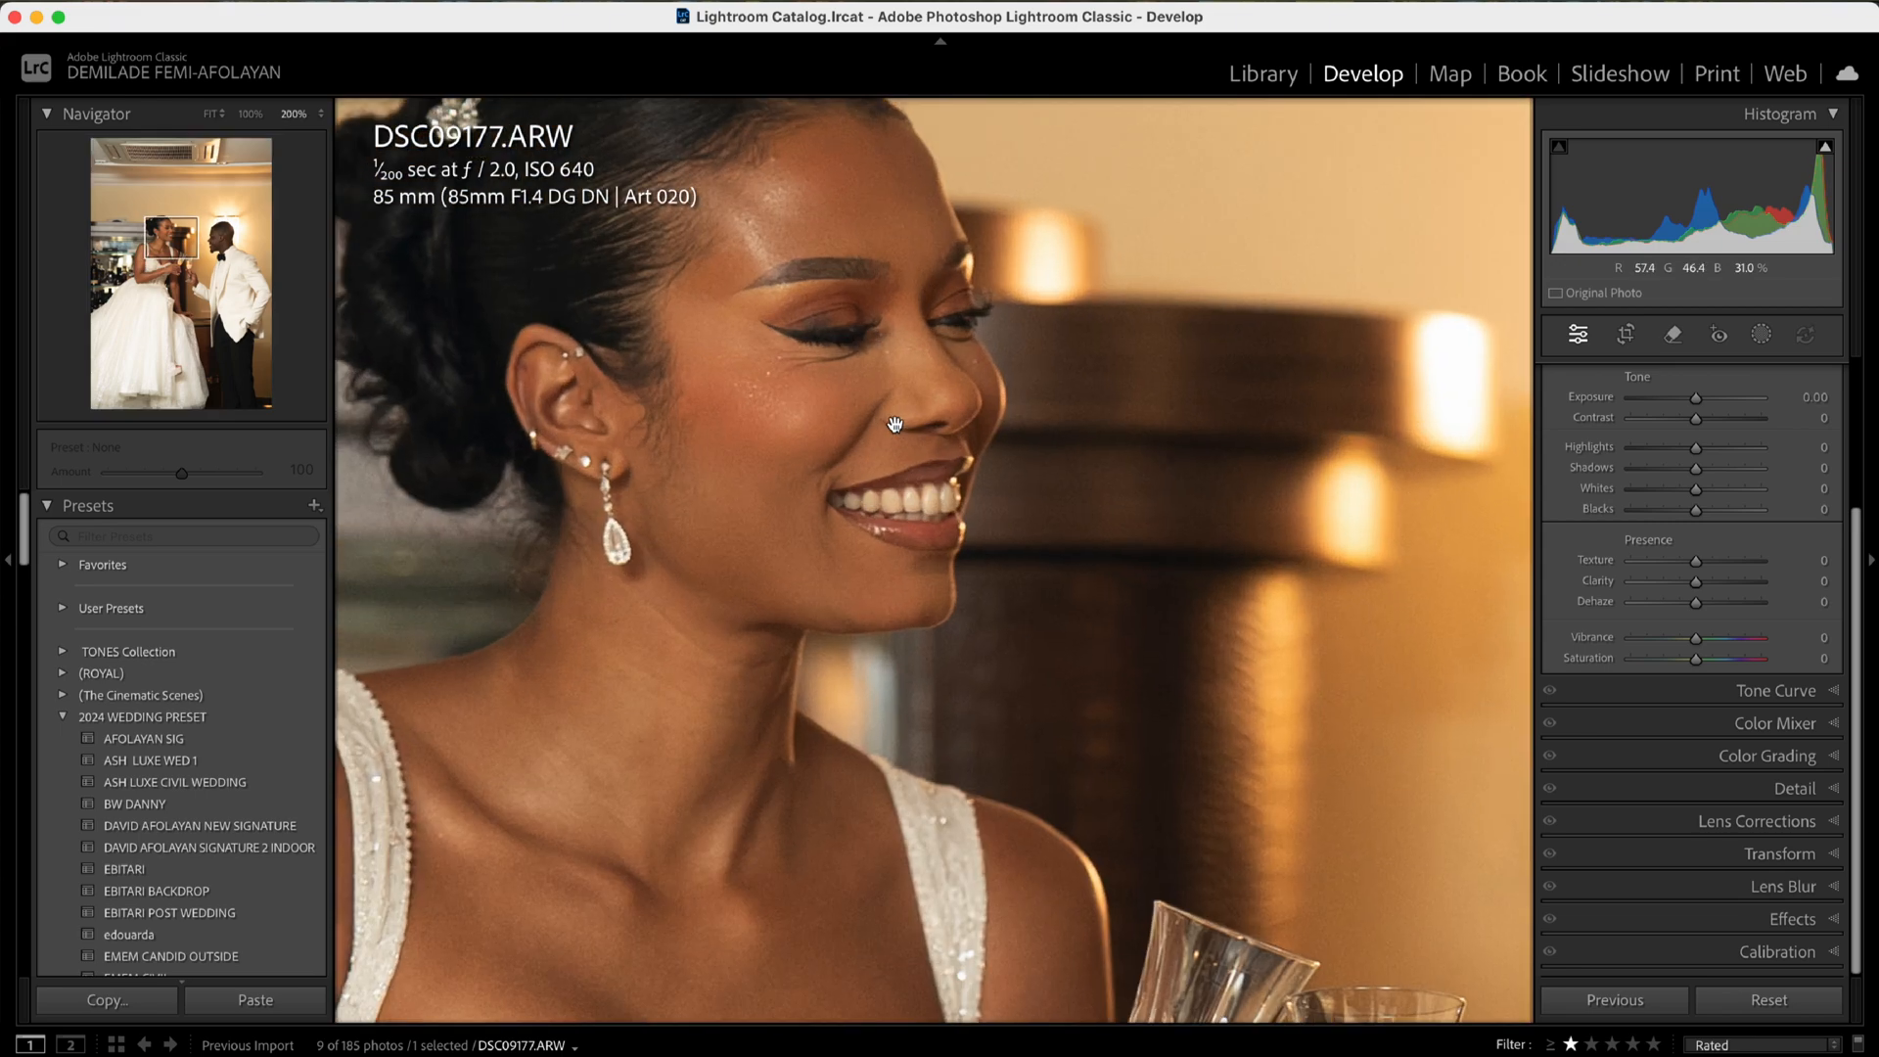
left_click(872, 439)
left_click(1062, 440)
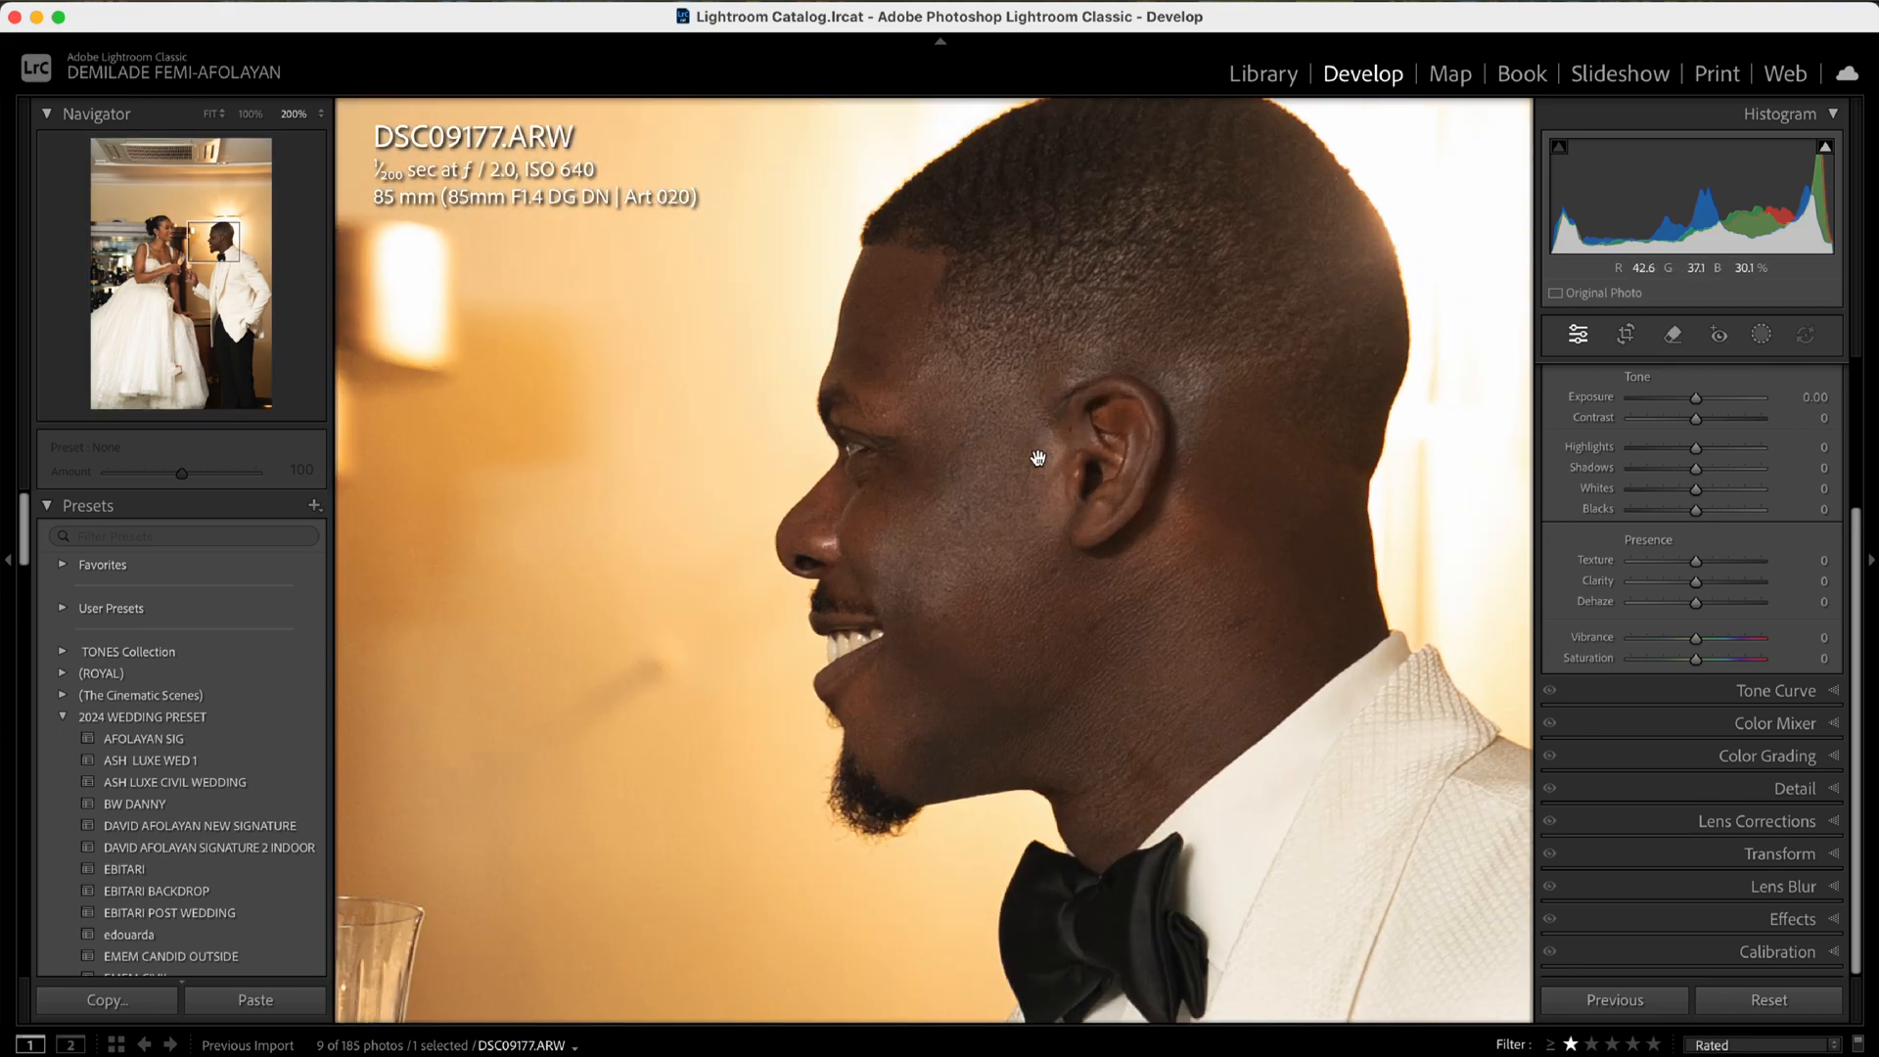
left_click(1037, 459)
left_click(965, 479)
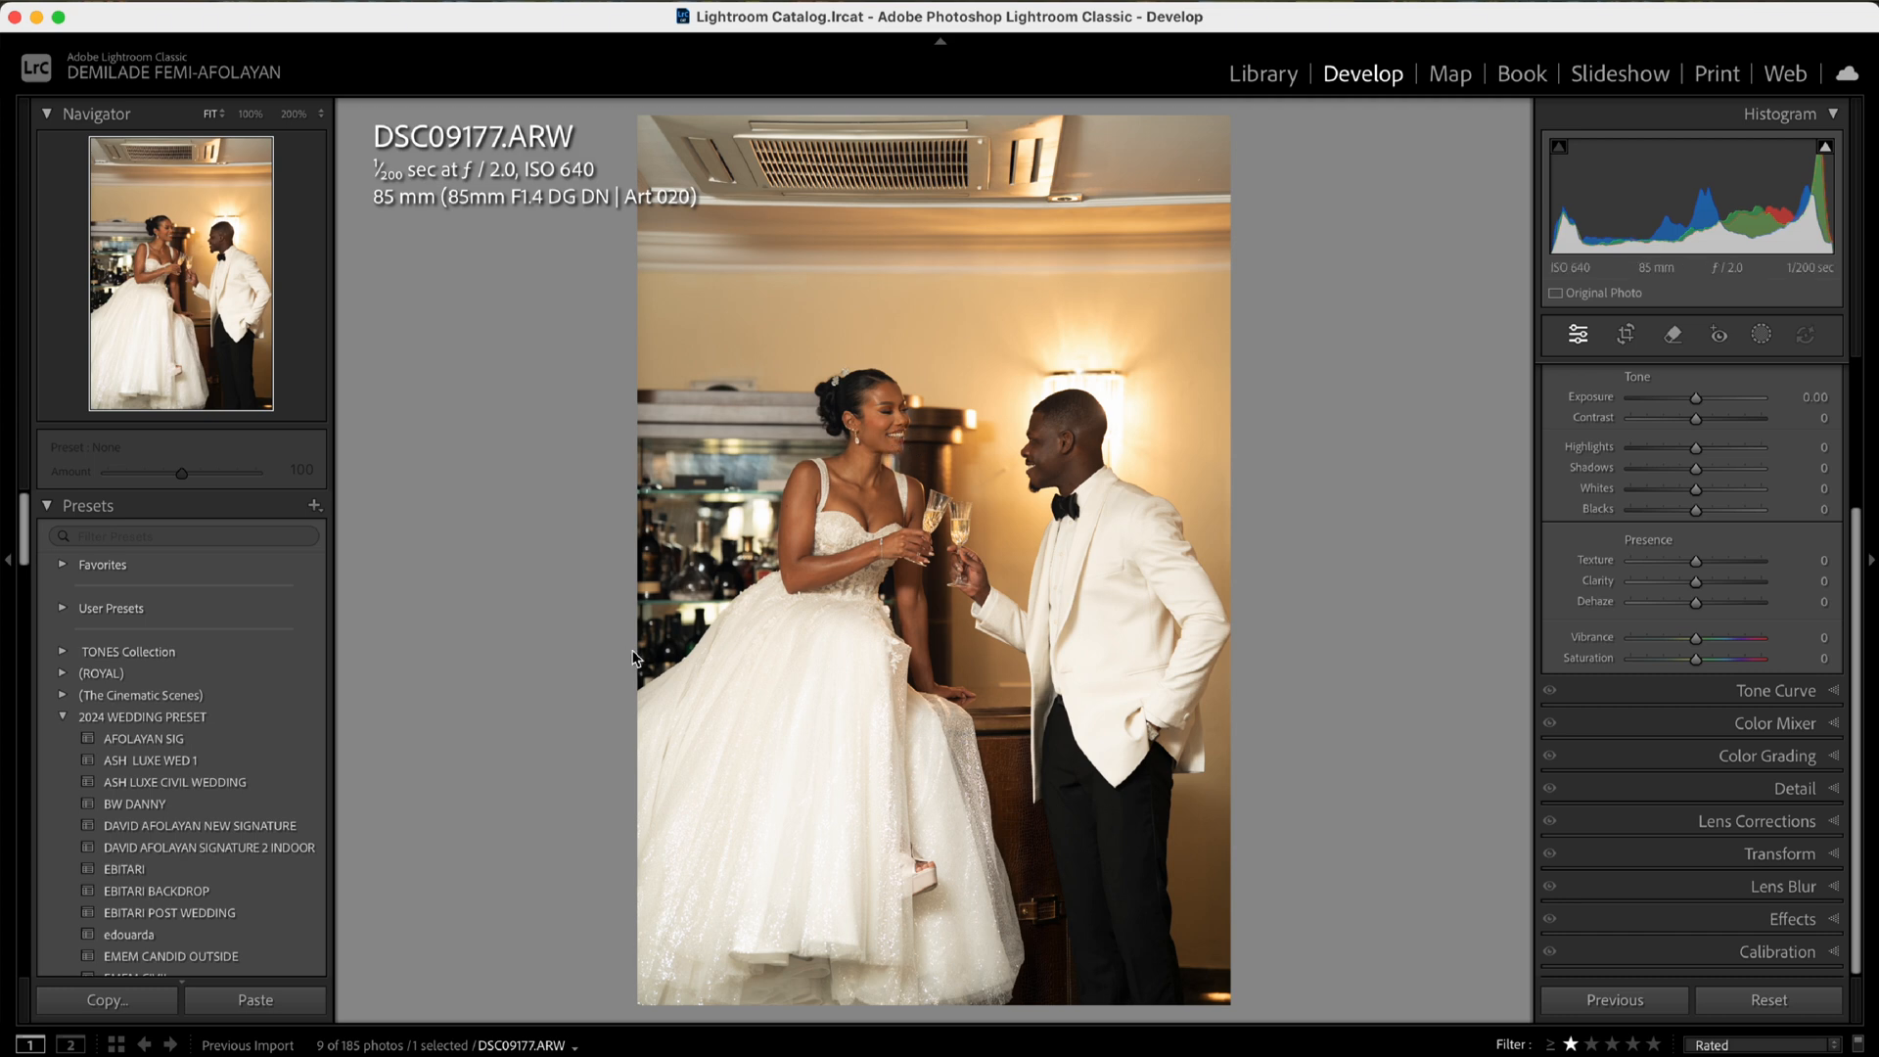
Apply the EBITARI POST WEDDING preset from the 2024 WEDDING PRESET group to DSC09177.ARW and look over its Basic settings.
left_click(235, 912)
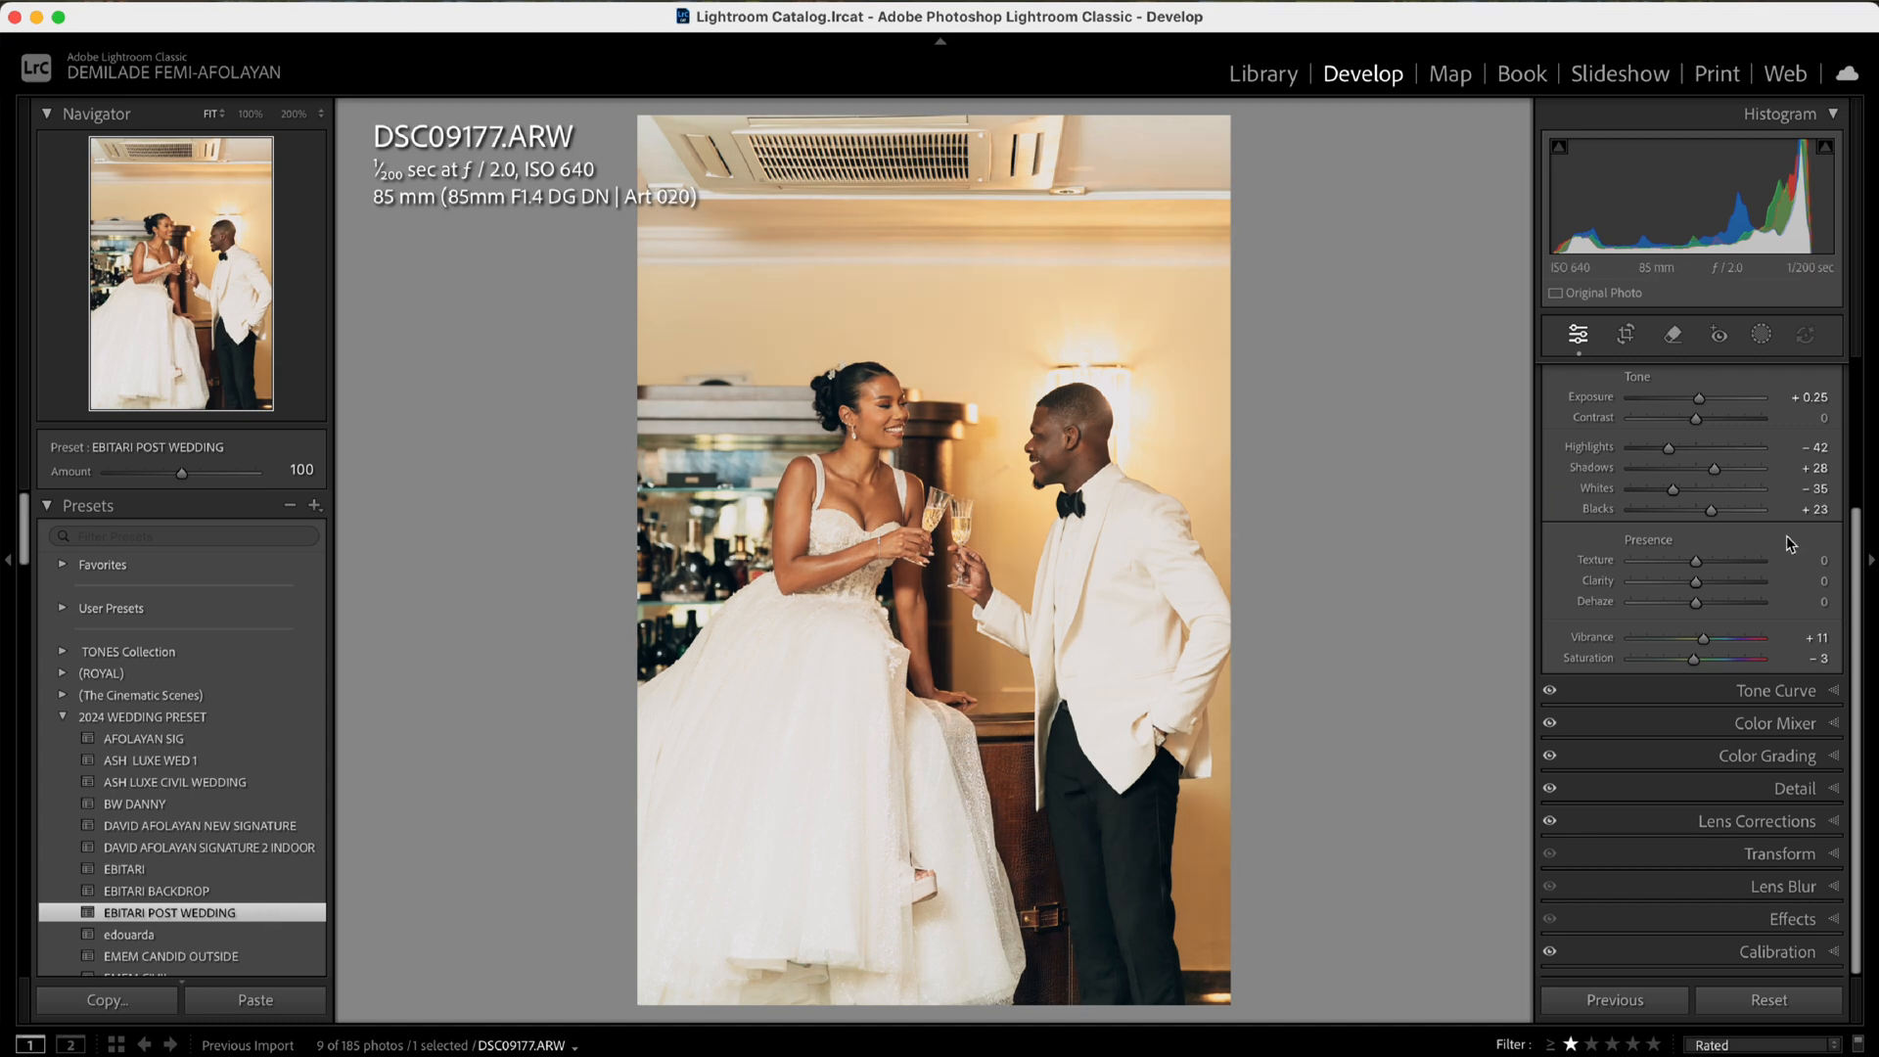
left_click_drag(1860, 553, 1870, 396)
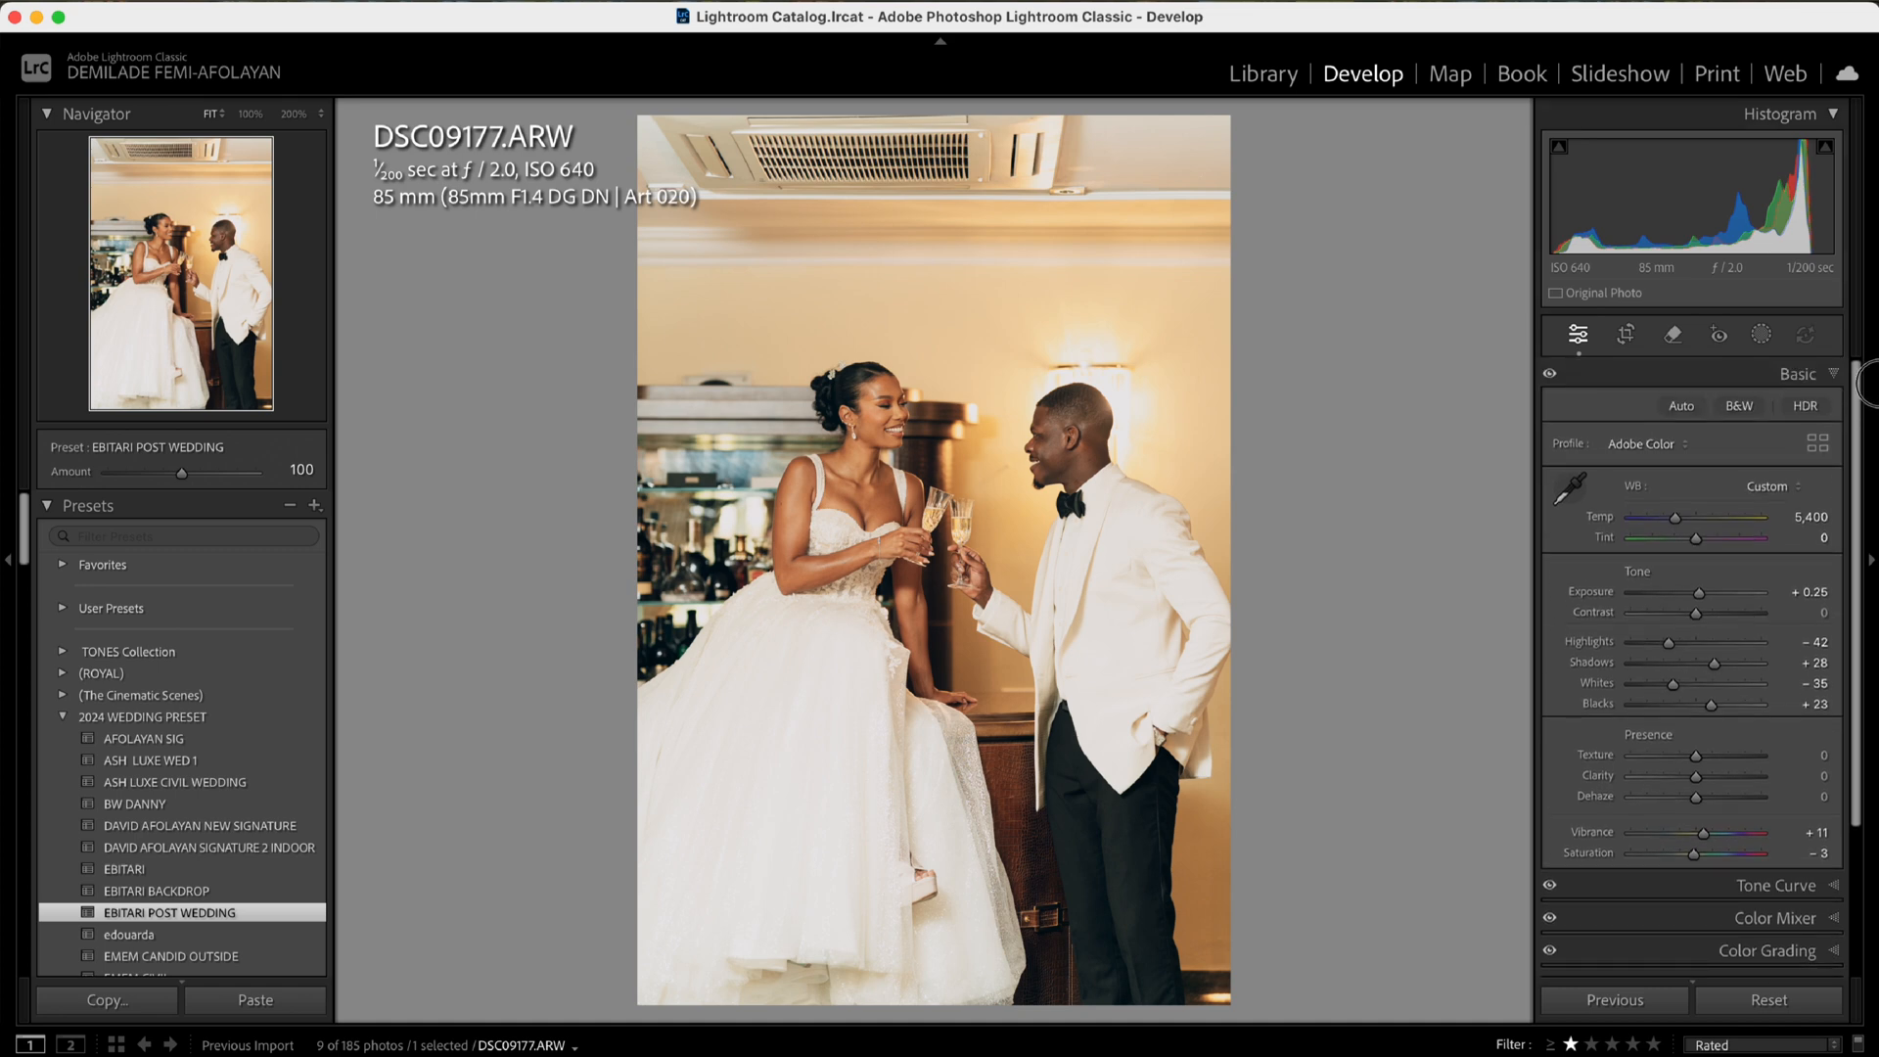
left_click_drag(1859, 494, 1855, 678)
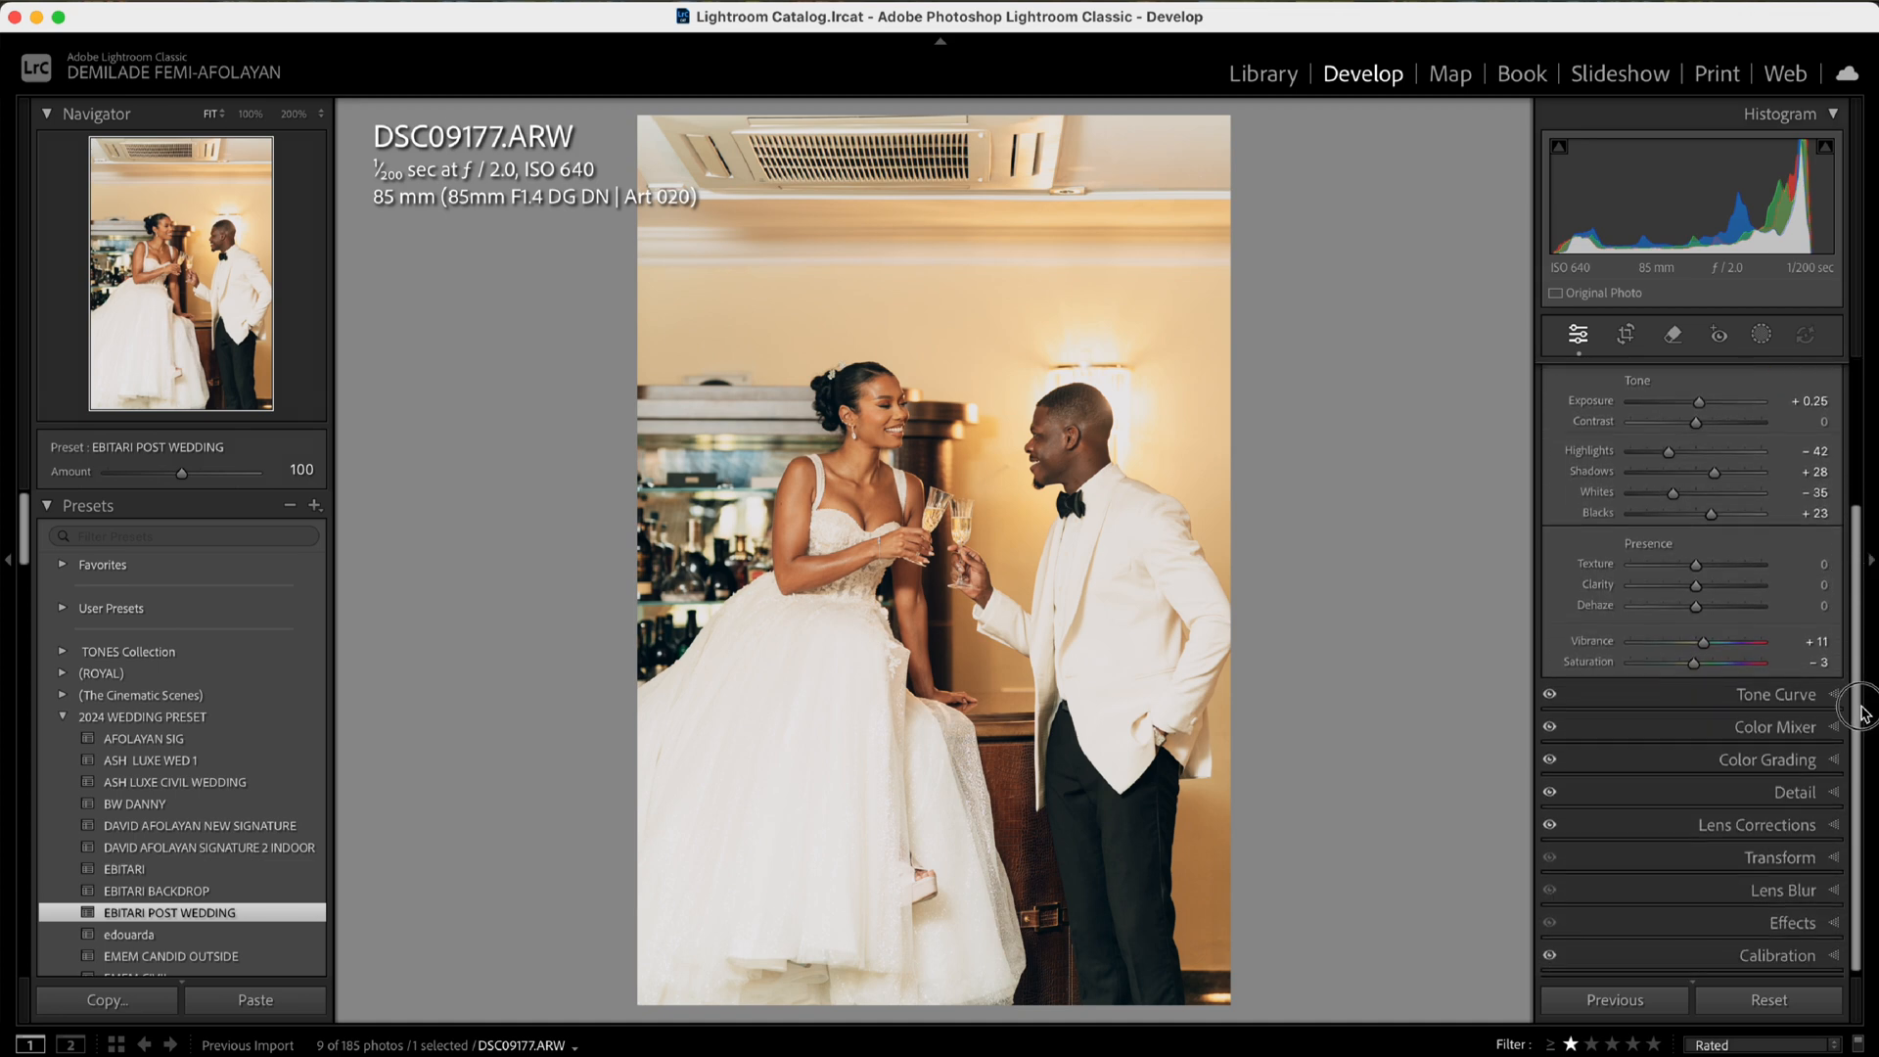
Examine the preset's Calibration, Basic and Color Mixer saturation settings, and return to the Basic adjustments.
left_click(1835, 958)
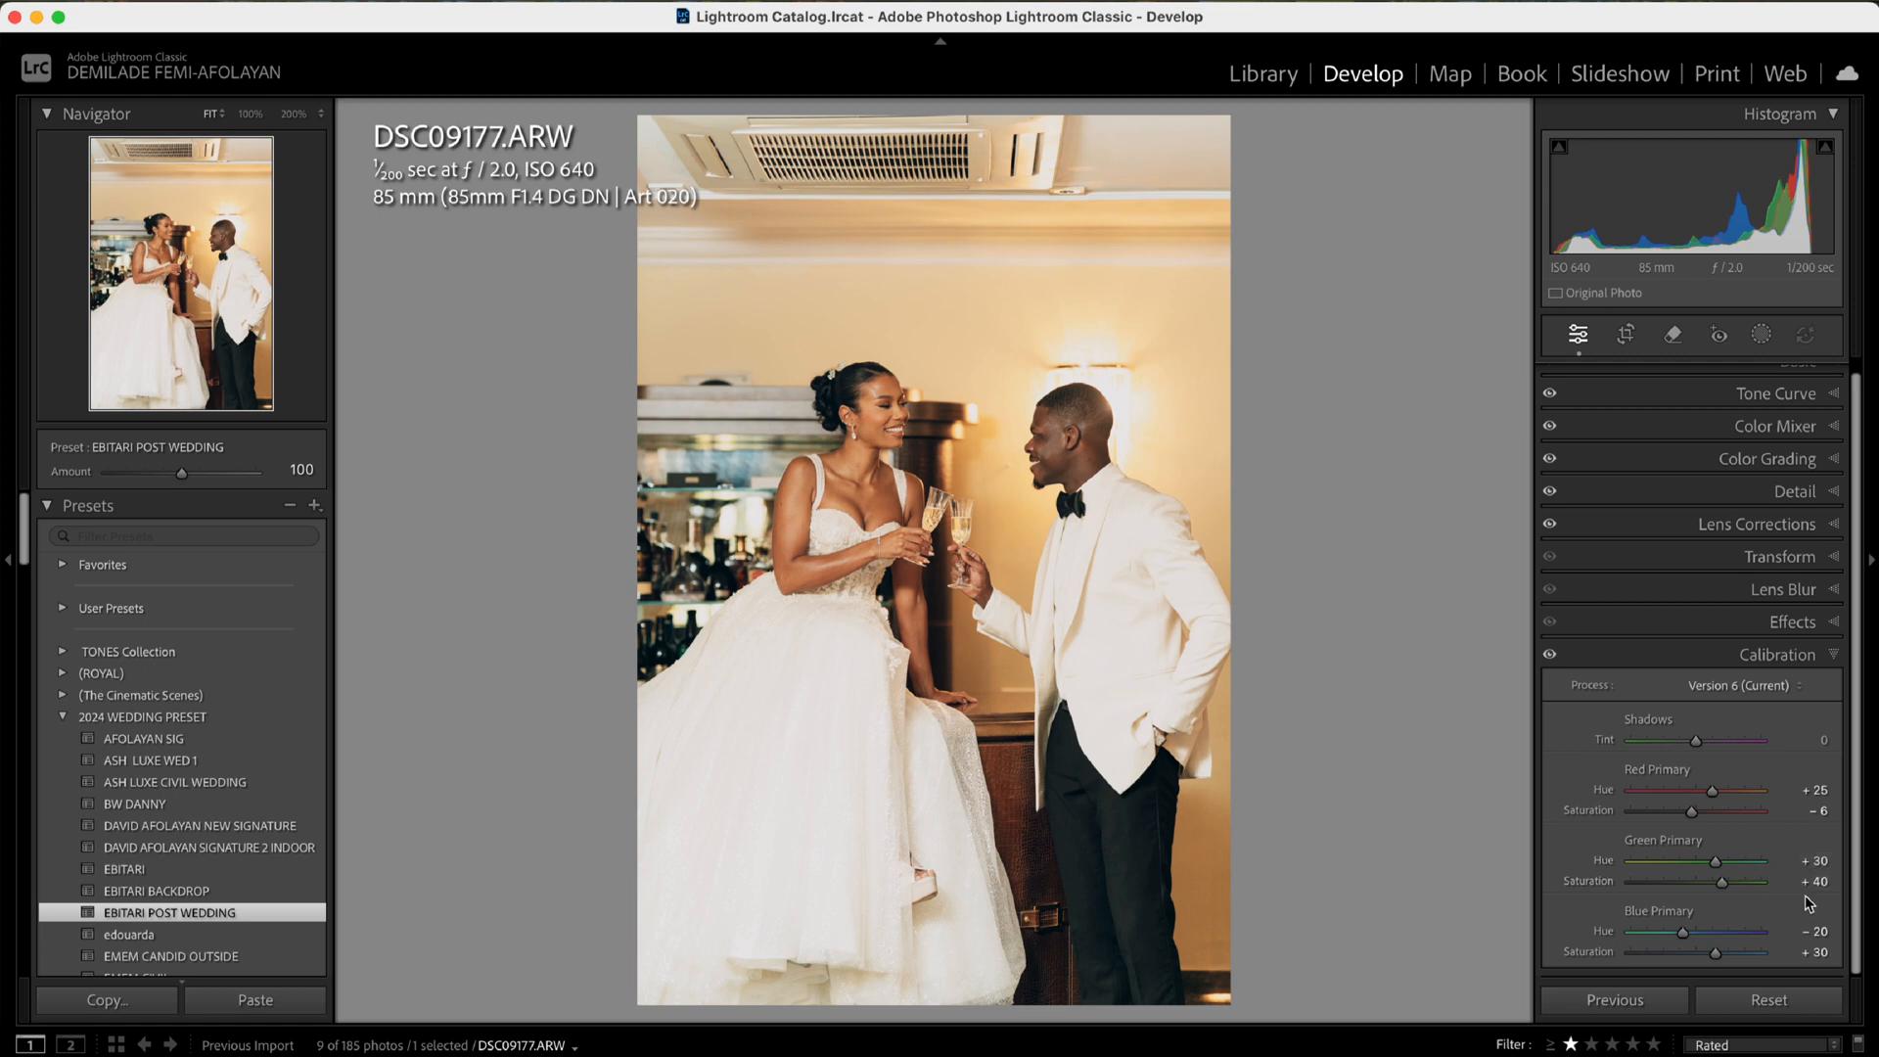
scroll(1865, 862, "up", 2)
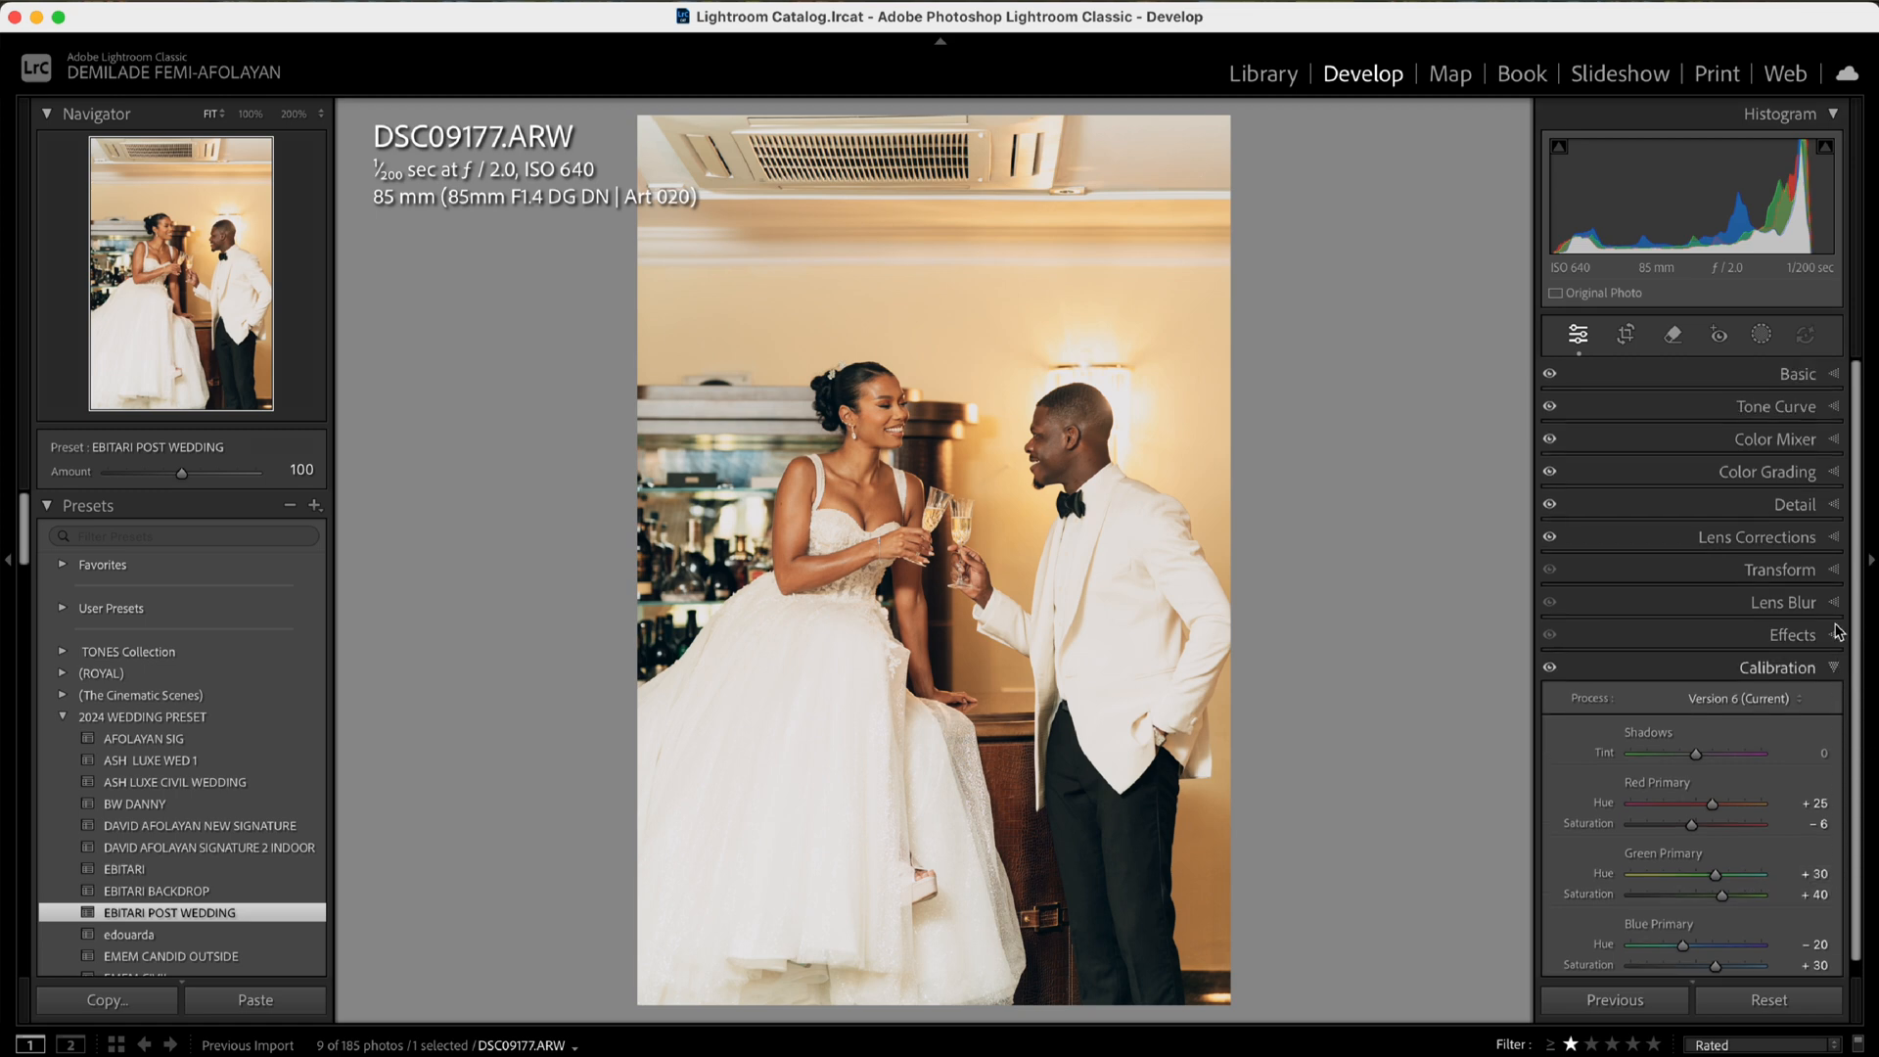
left_click(1844, 382)
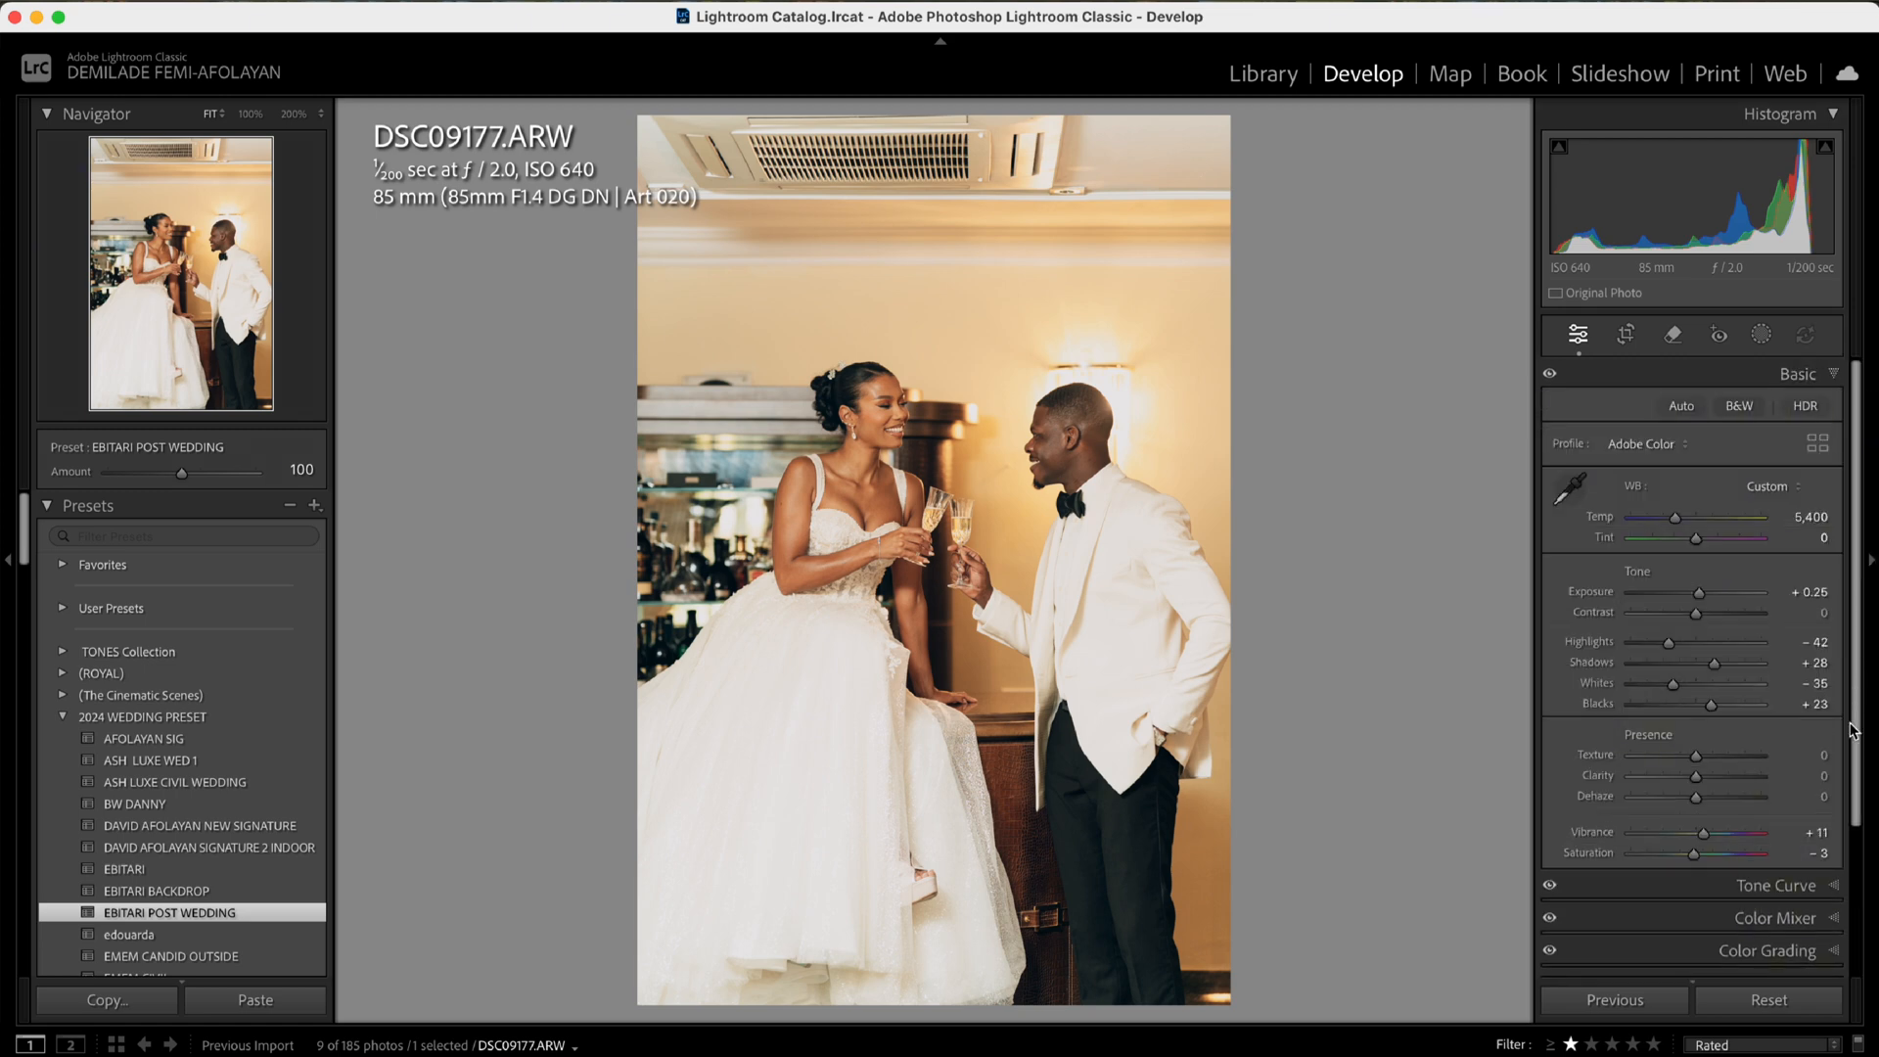
scroll(1865, 861, "down", 4)
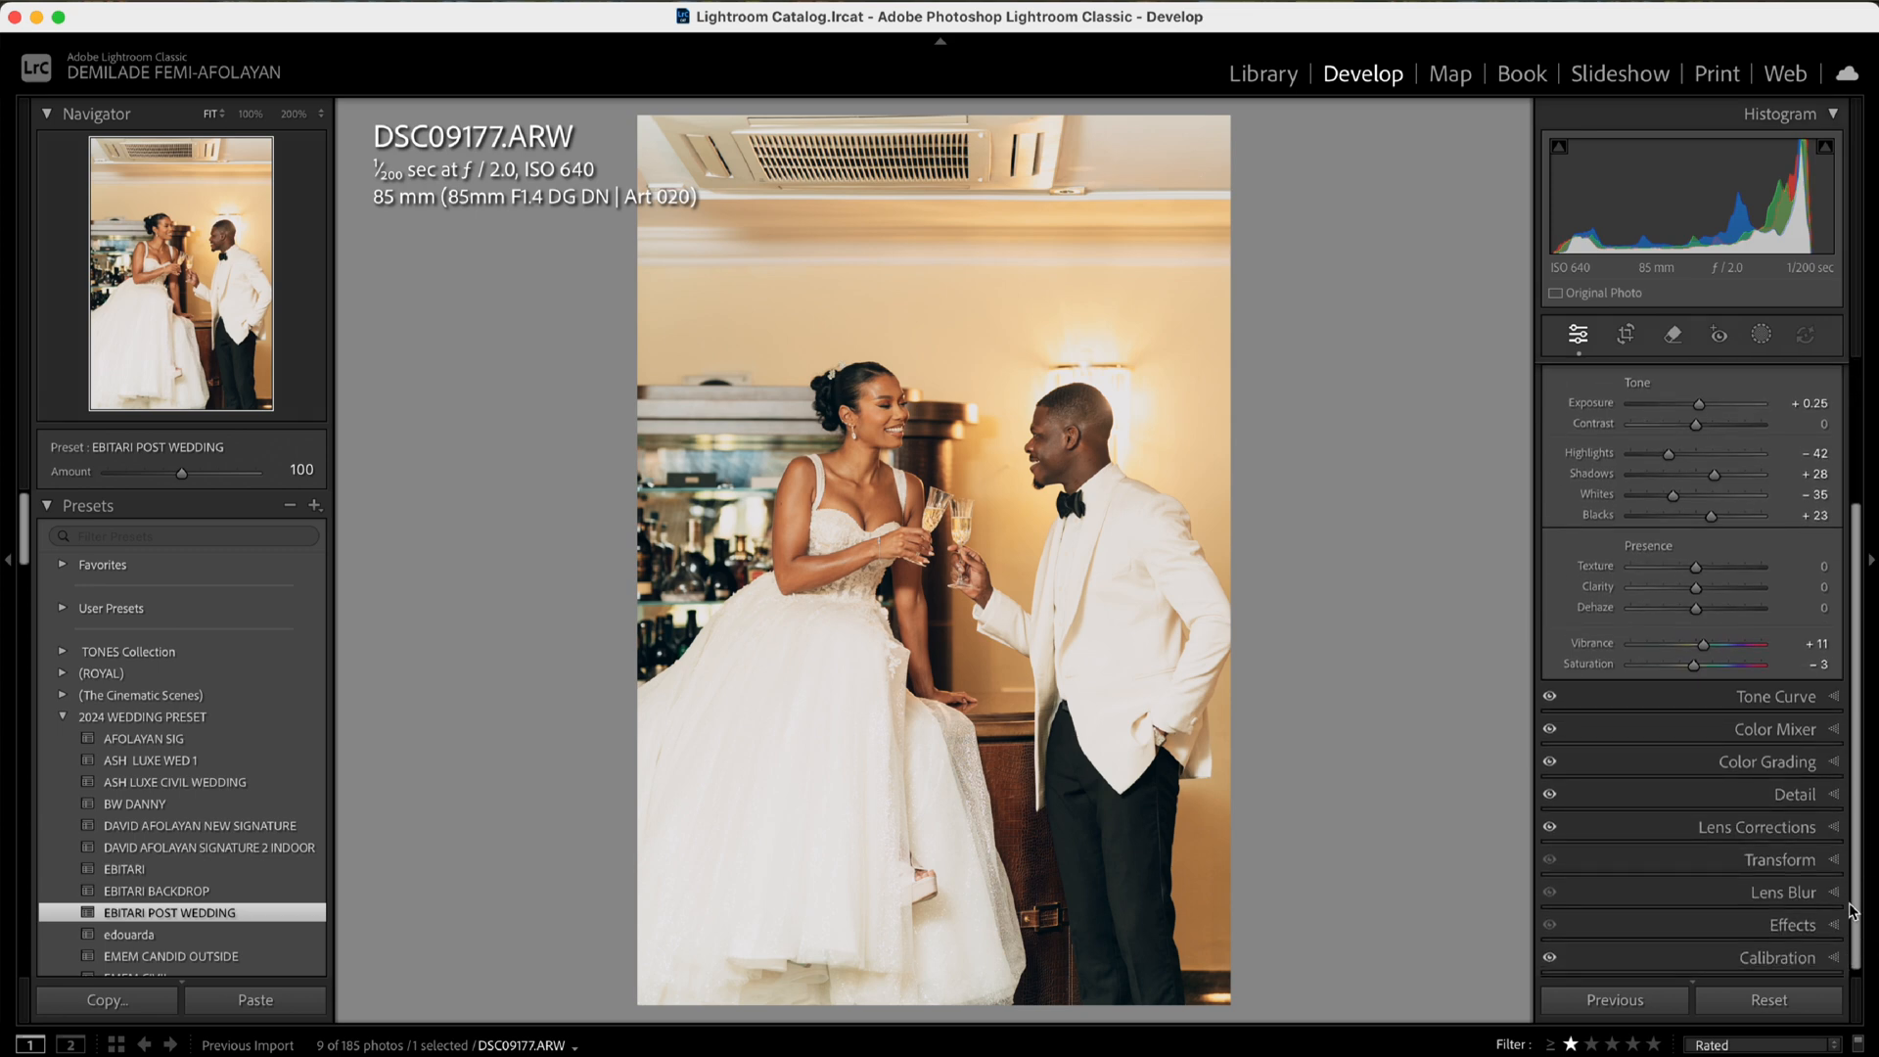
left_click(1831, 730)
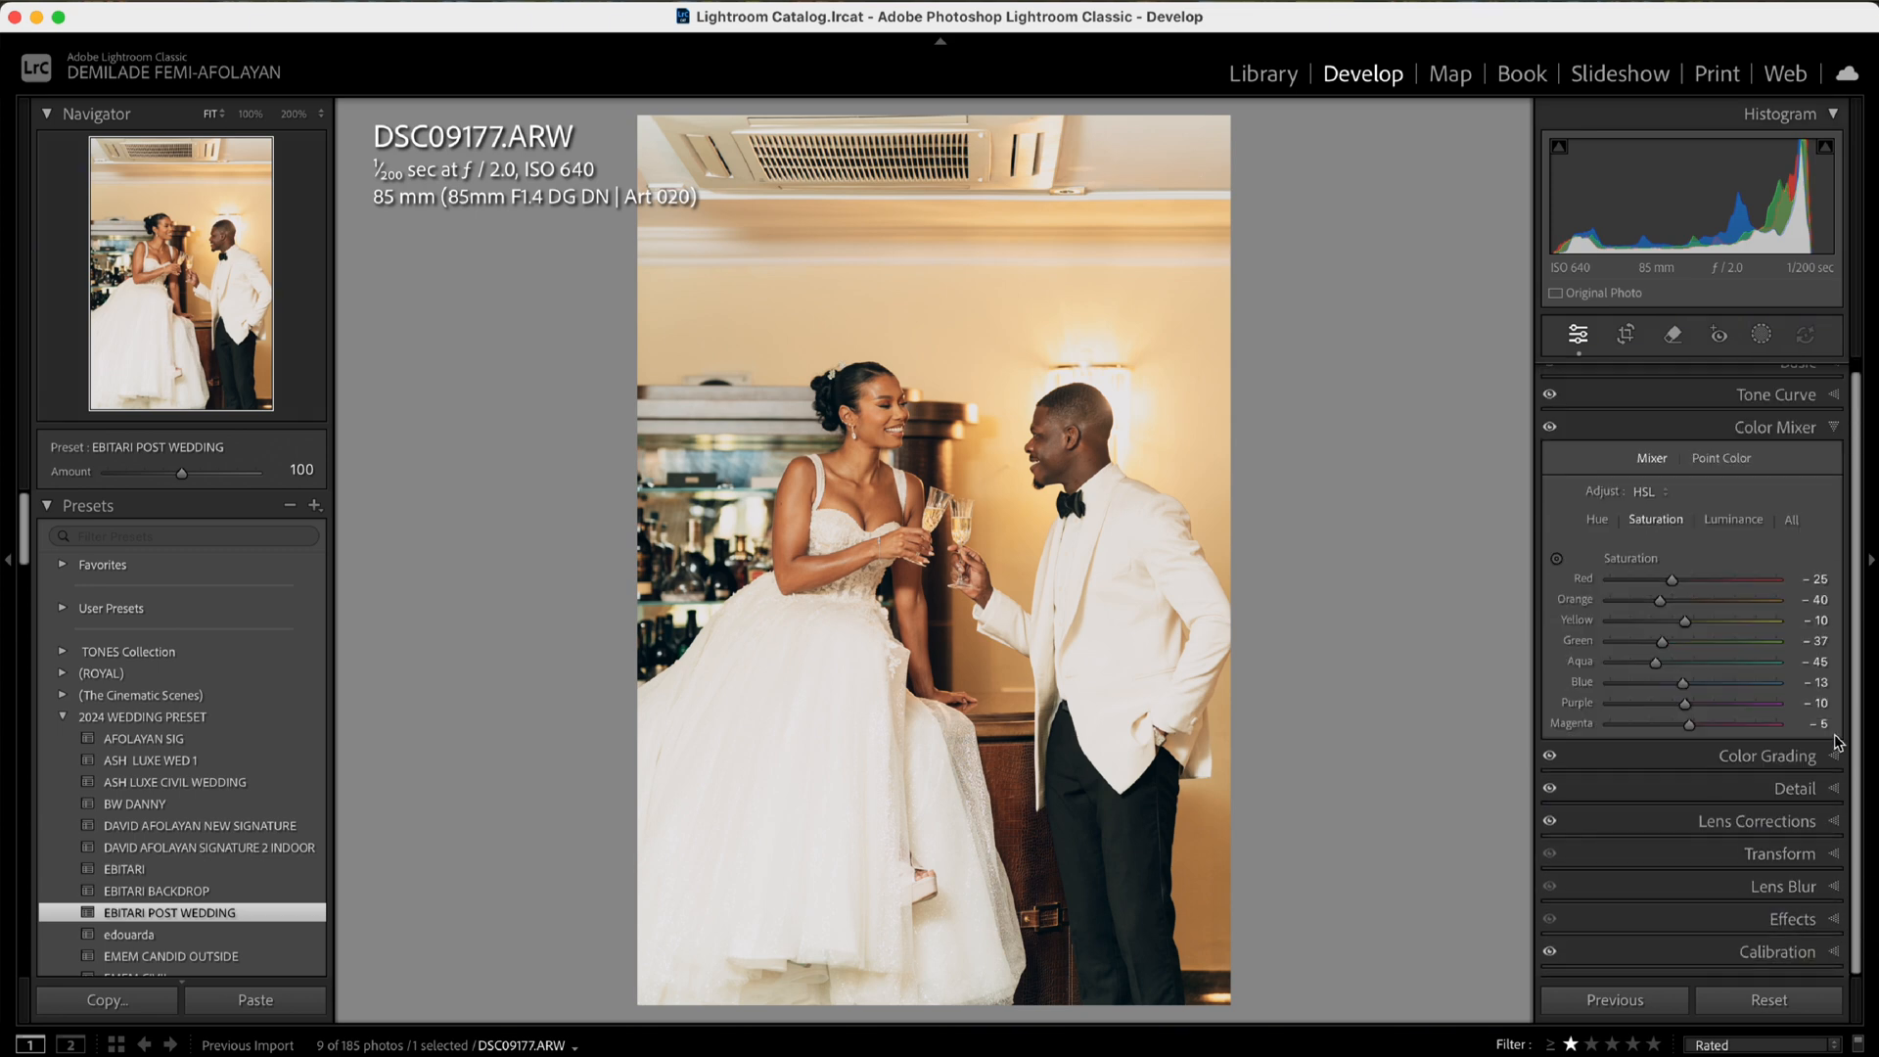
left_click(1835, 431)
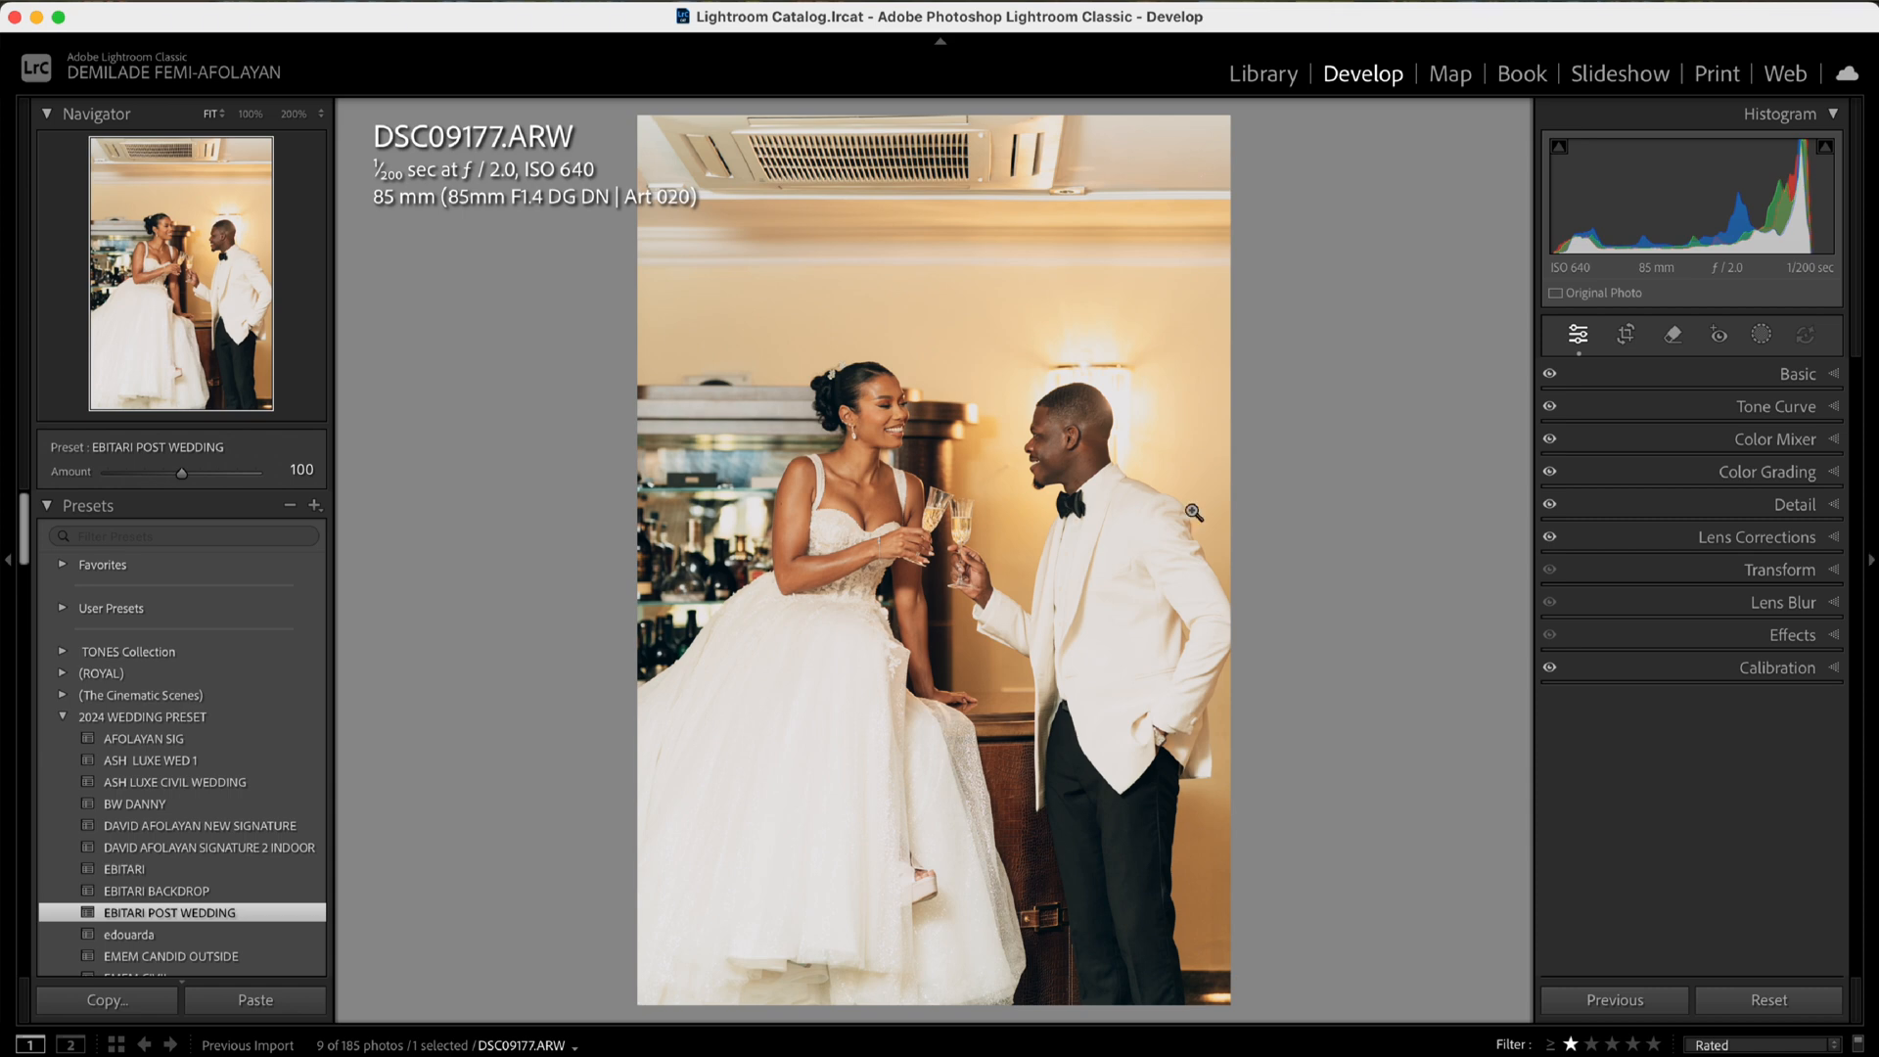
left_click(1822, 374)
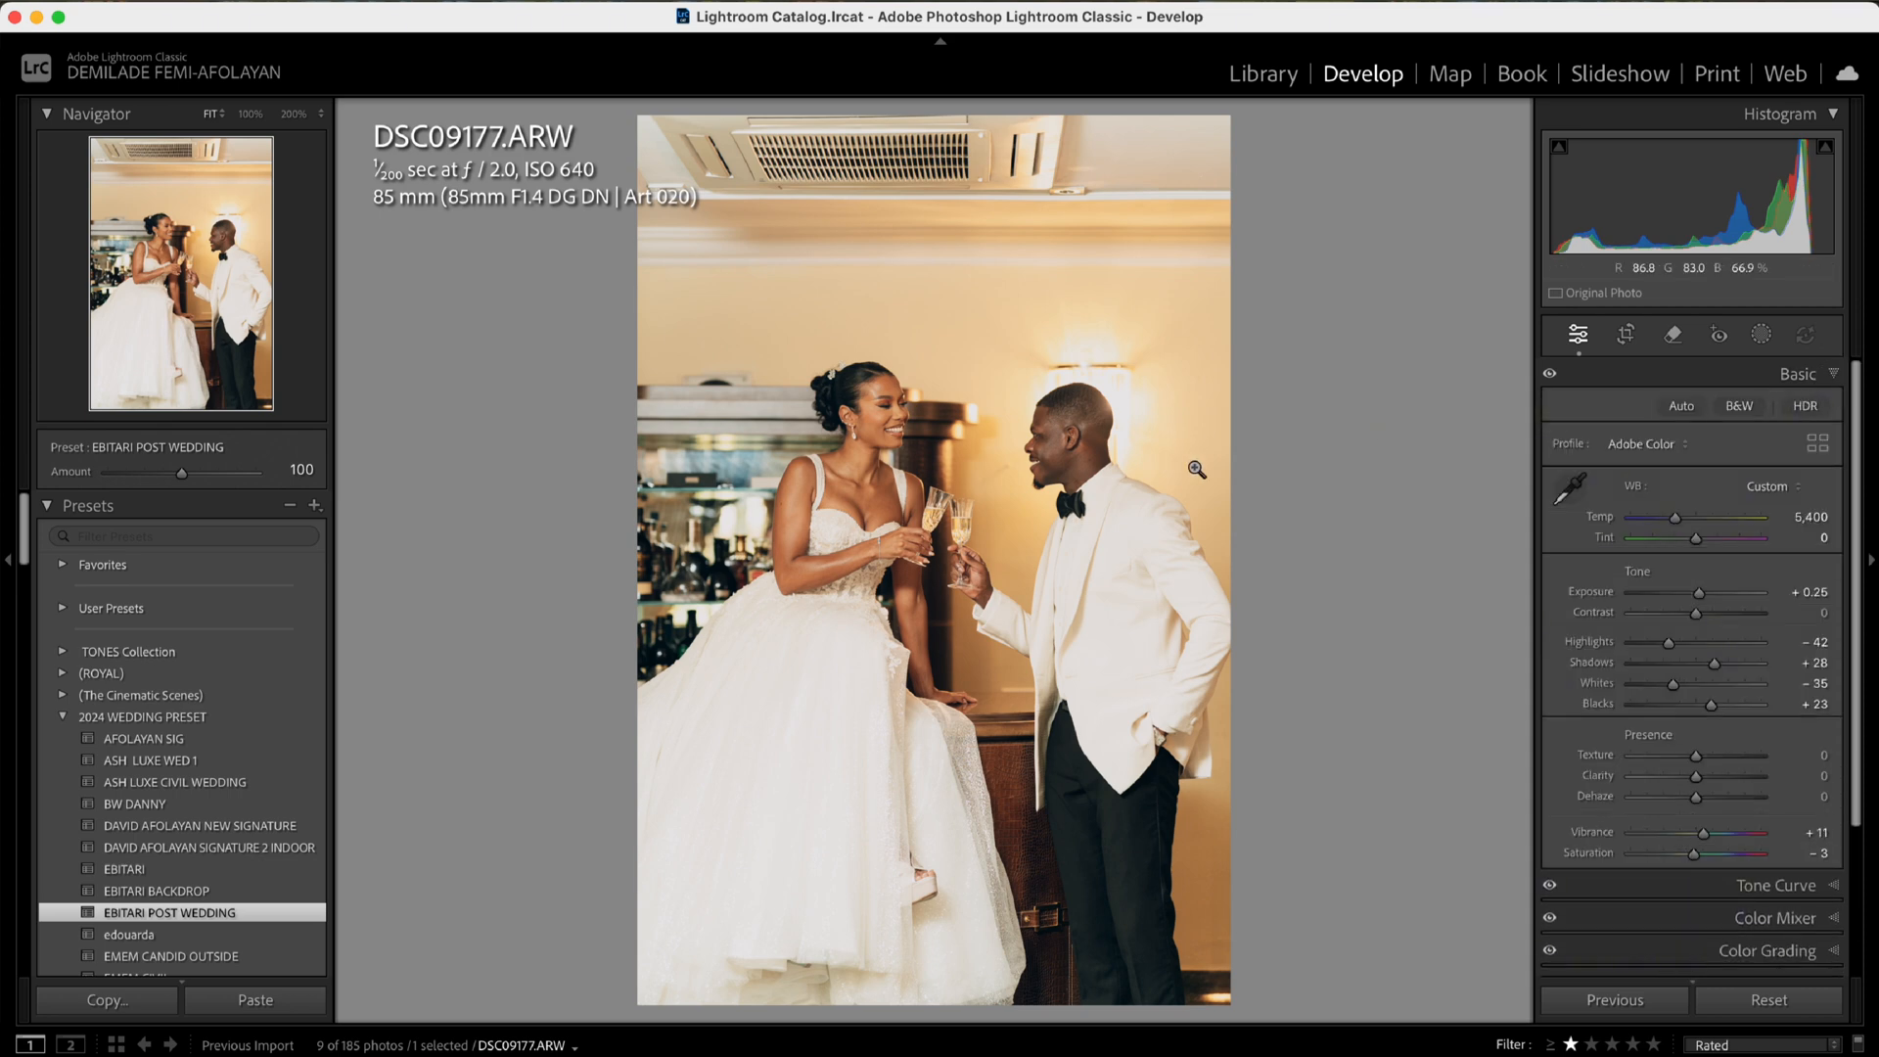
Check the preset's effect on the bride's and groom's skin up close, and return to the full view.
left_click(889, 419)
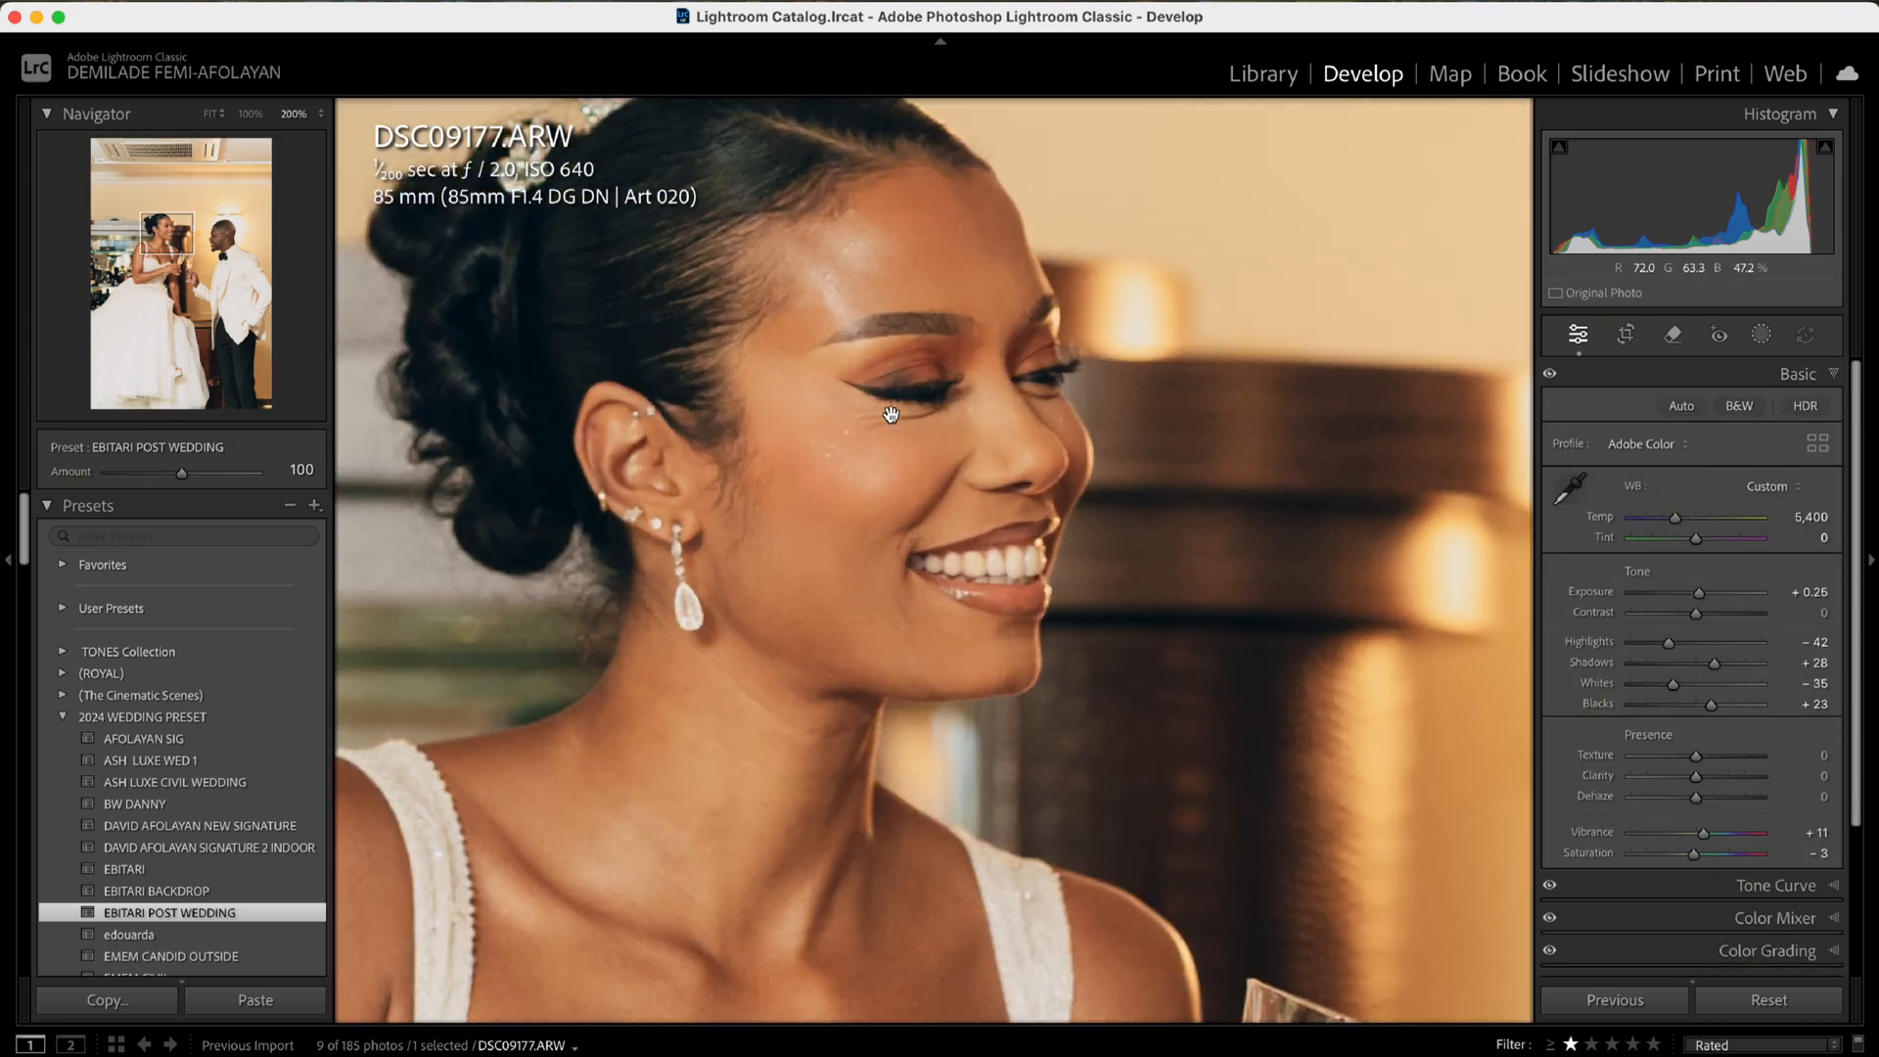
left_click(888, 419)
left_click(1055, 451)
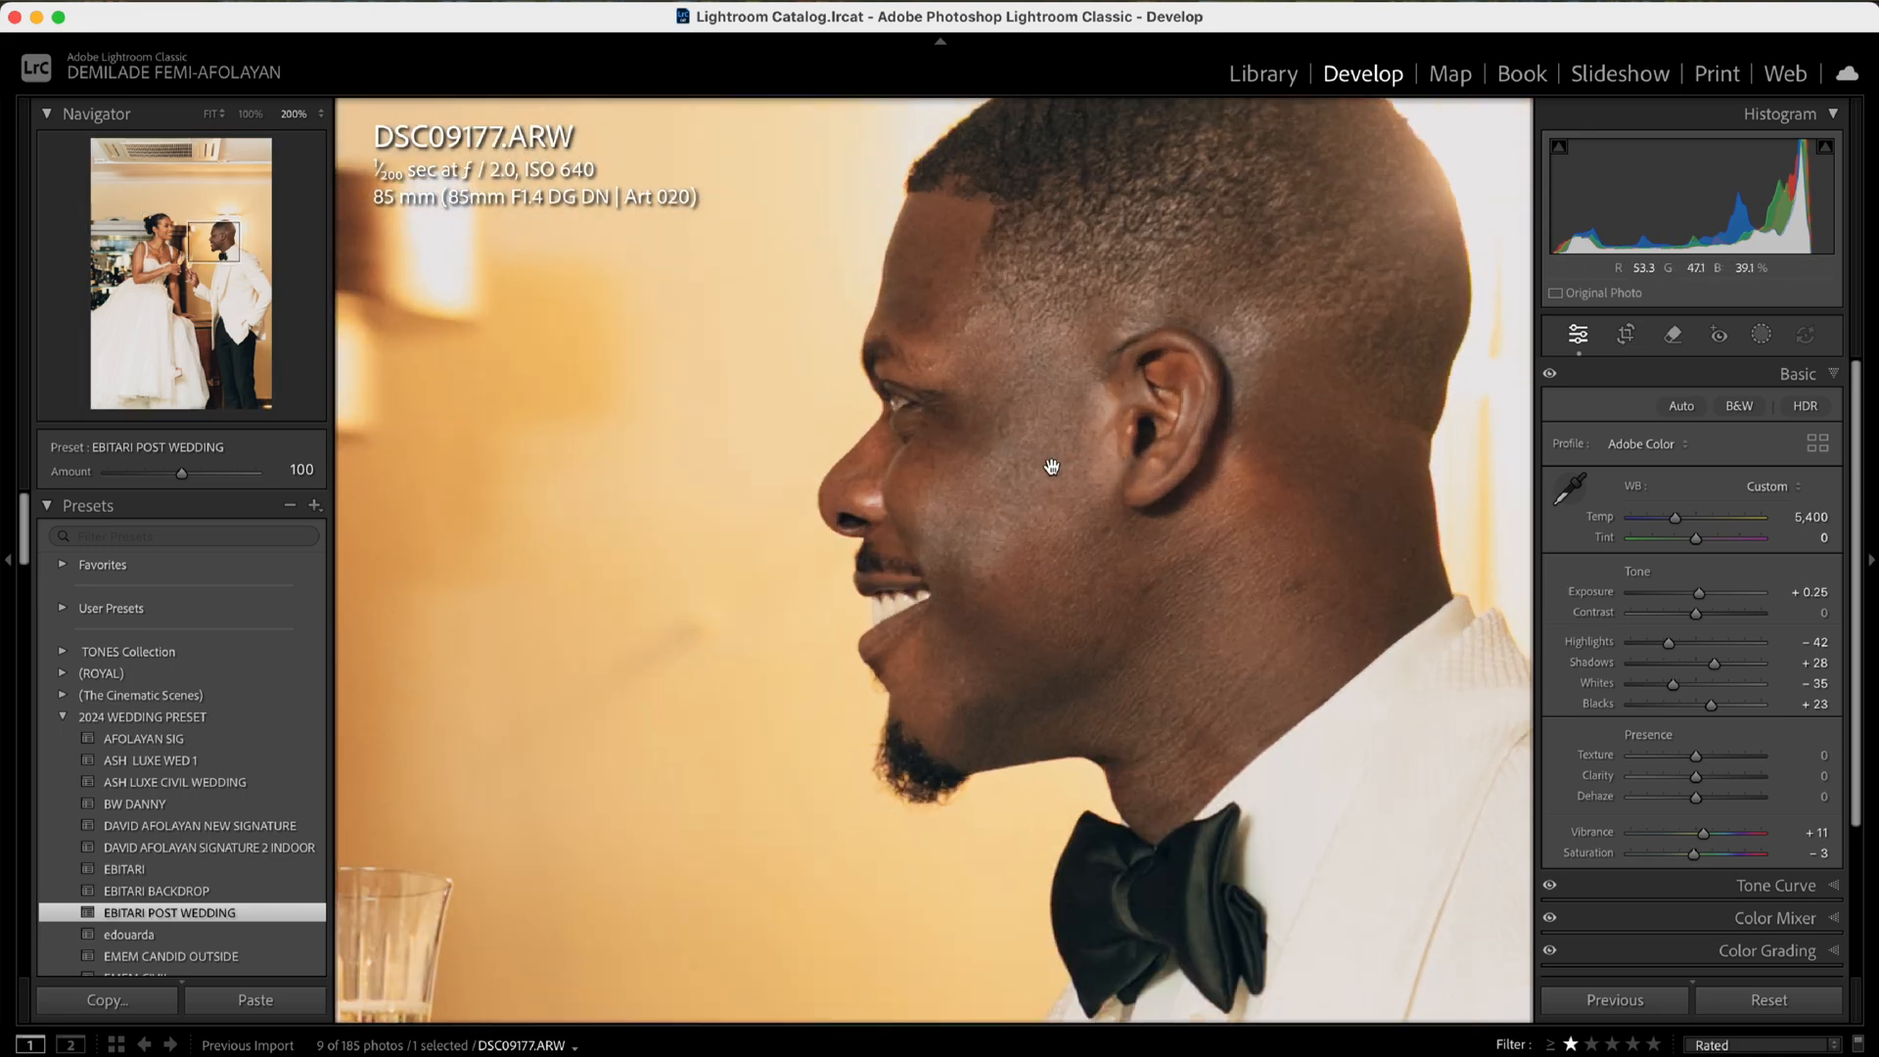
left_click(1036, 597)
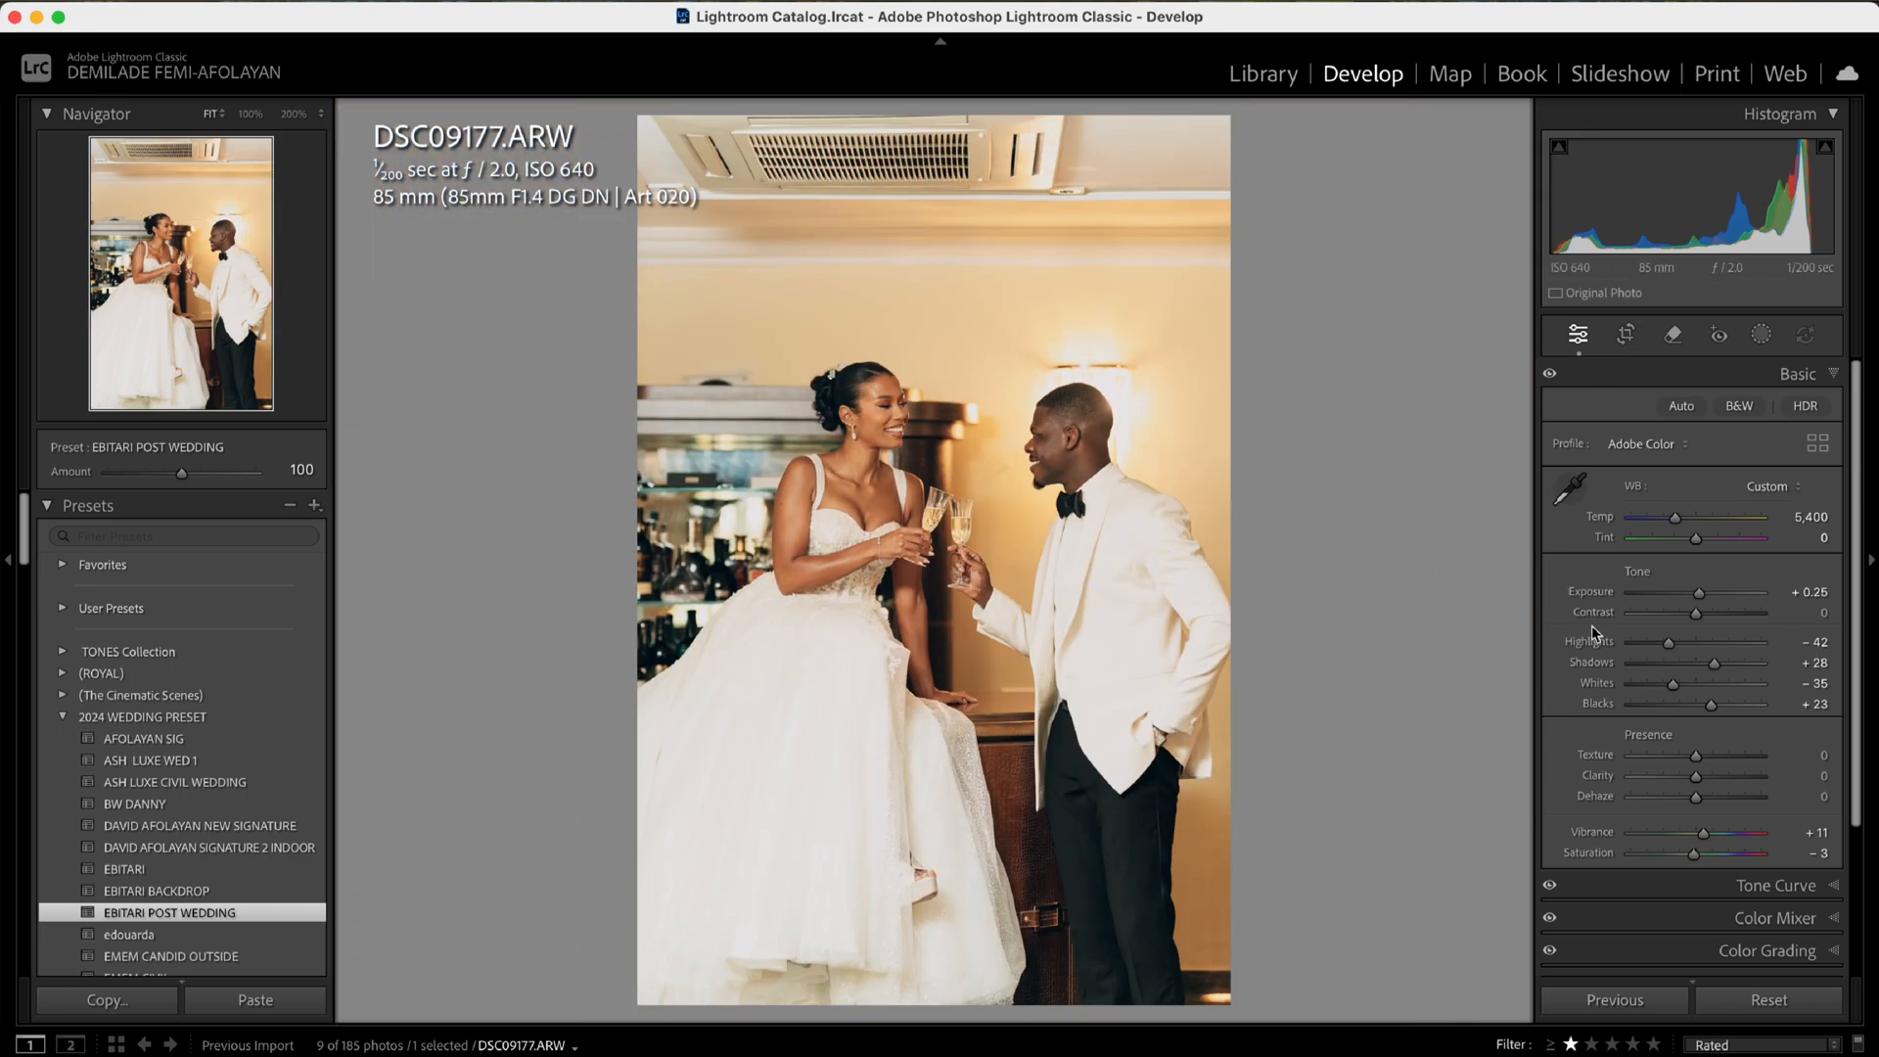
Set DSC09177.ARW's Whites to −51 and Exposure to +0.15, and compare the result repeatedly with the unedited version.
left_click_drag(1674, 687, 1665, 690)
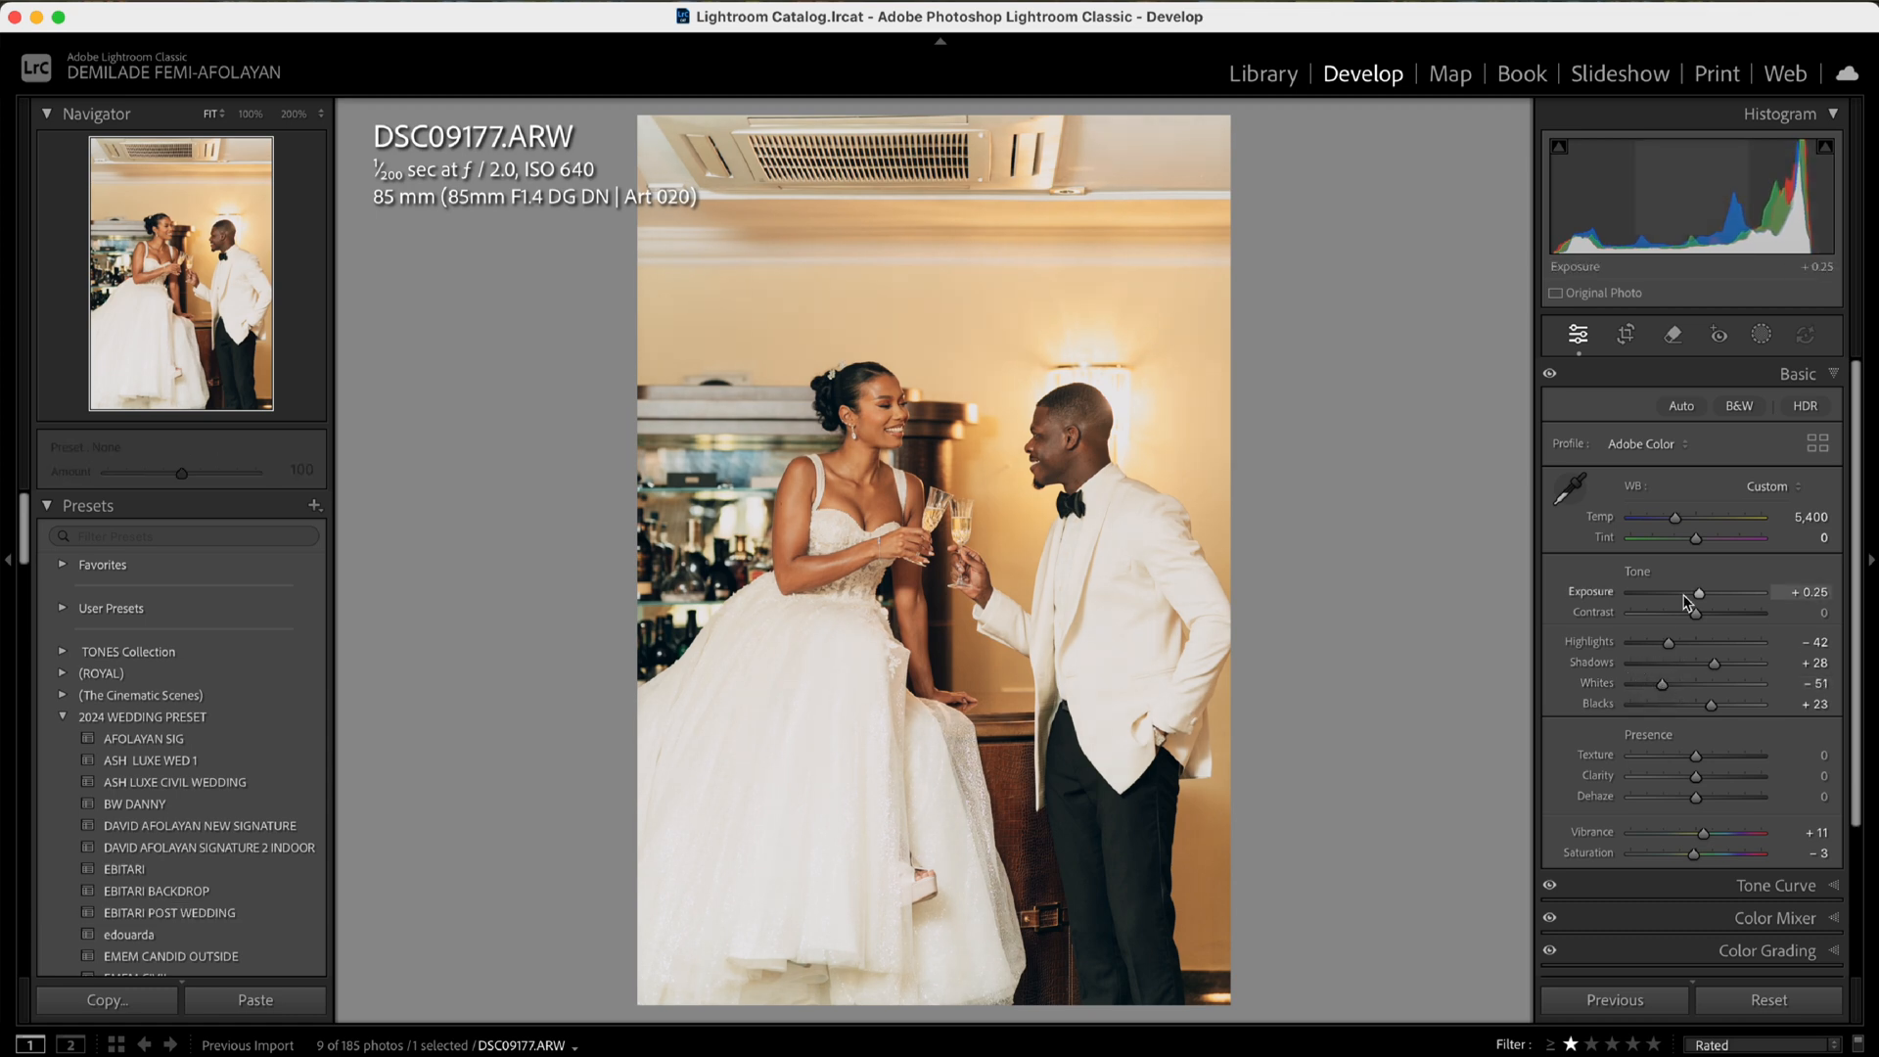
left_click_drag(1698, 593, 1700, 599)
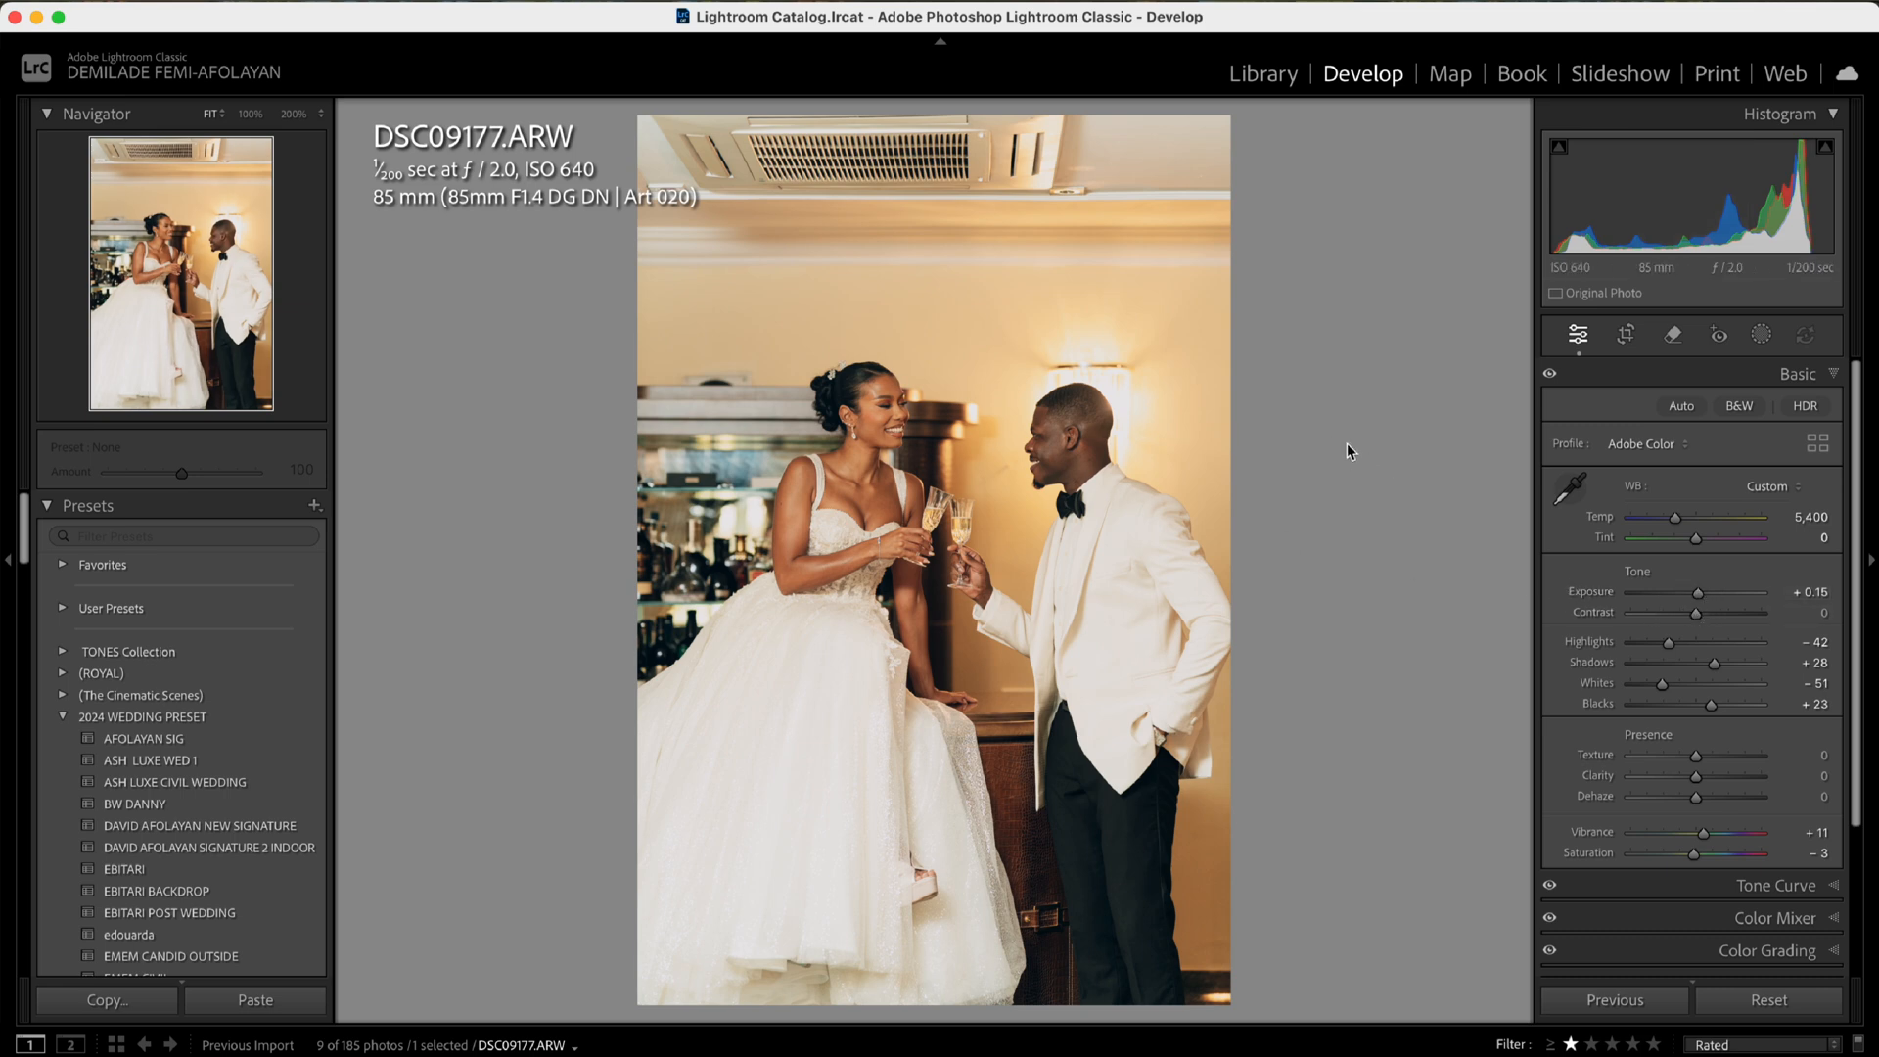
key("backslash")
key("backslash")
key("backslash")
key("backslash")
key("backslash")
key("backslash")
key("backslash")
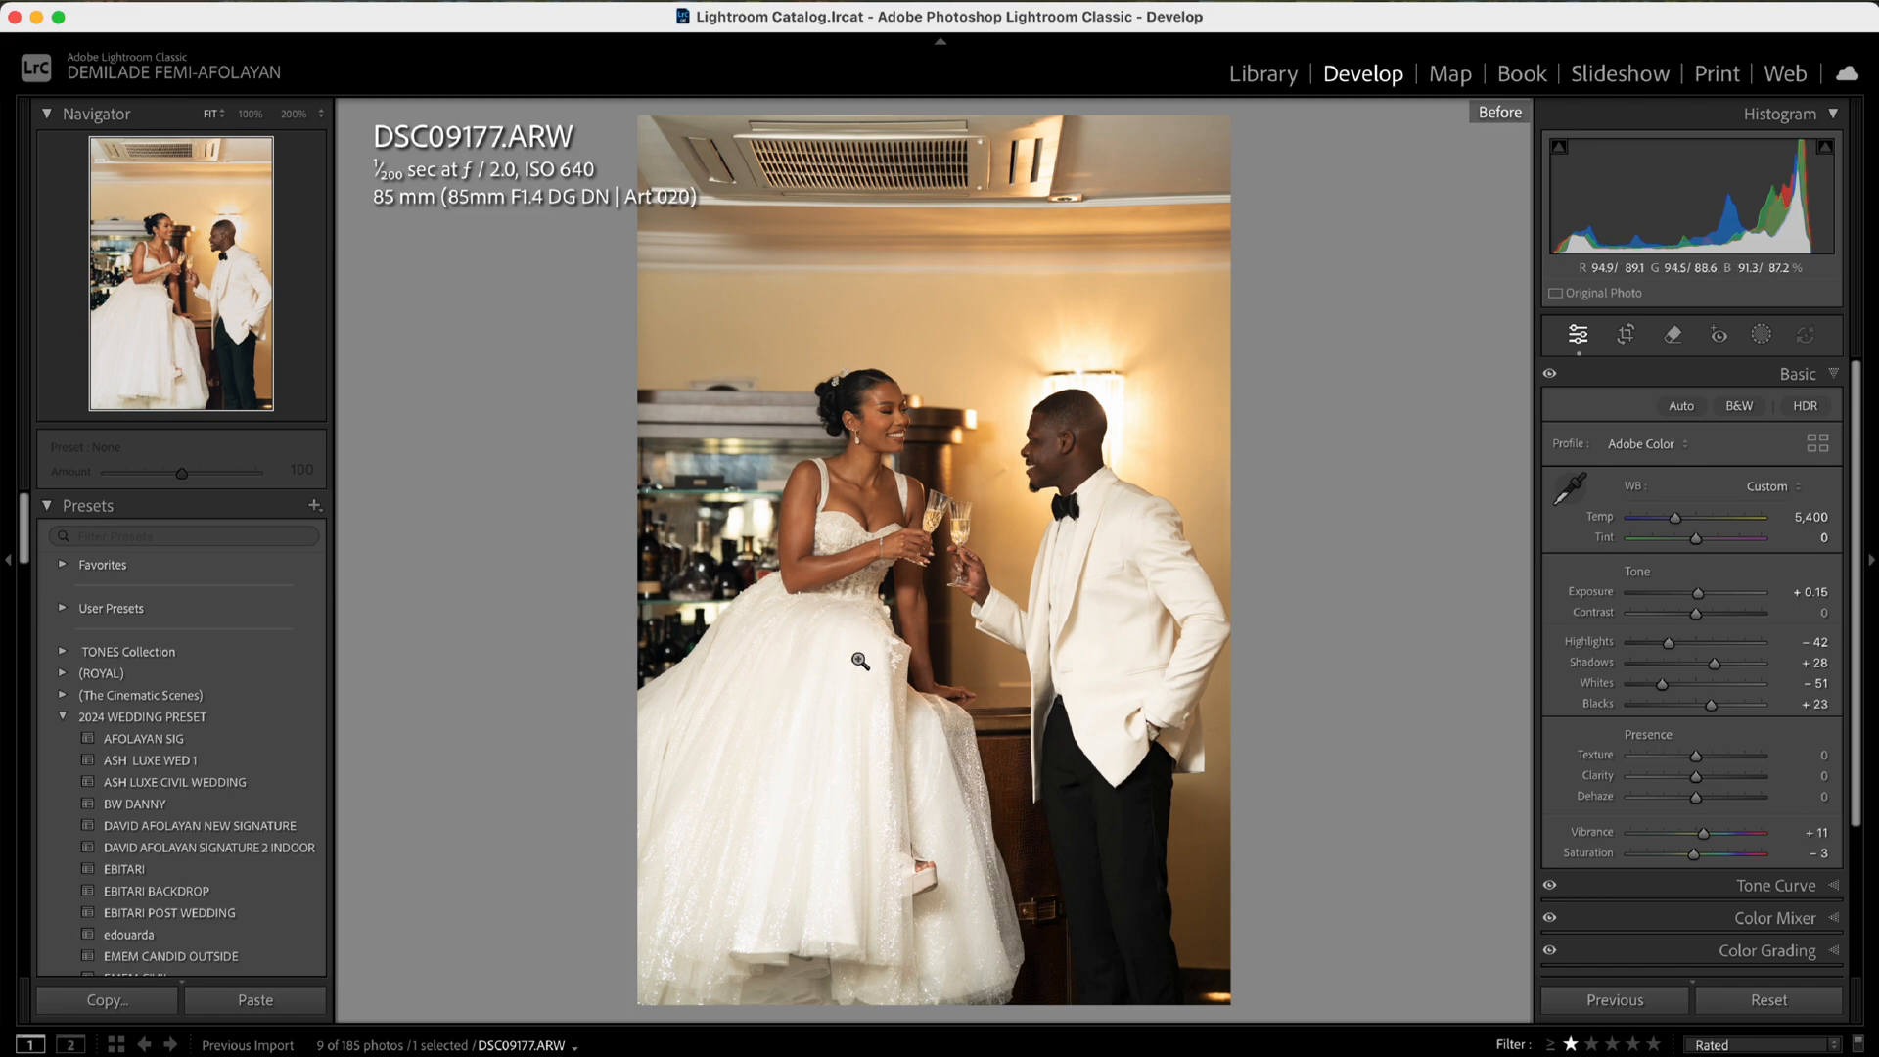
key("backslash")
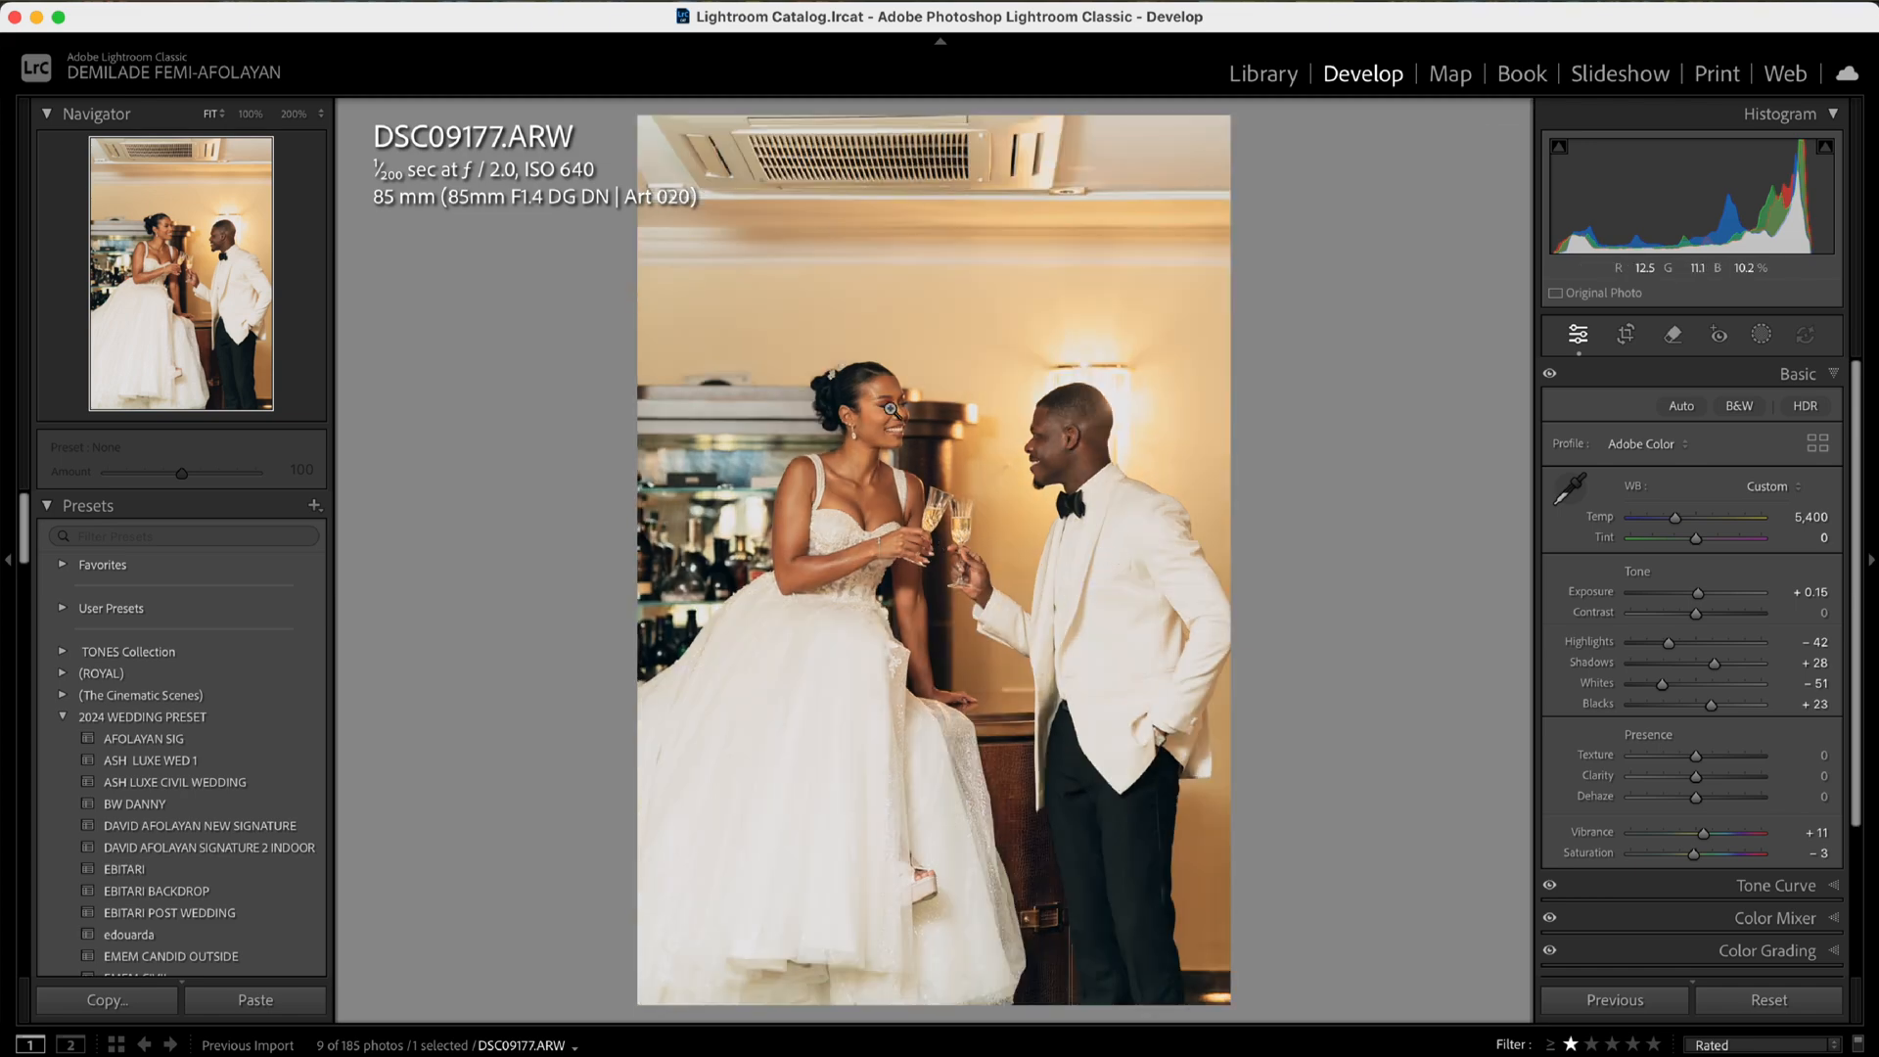
Examine the champagne glasses, the bride's skin and the groom's face up close with the adjusted grade.
left_click(935, 497)
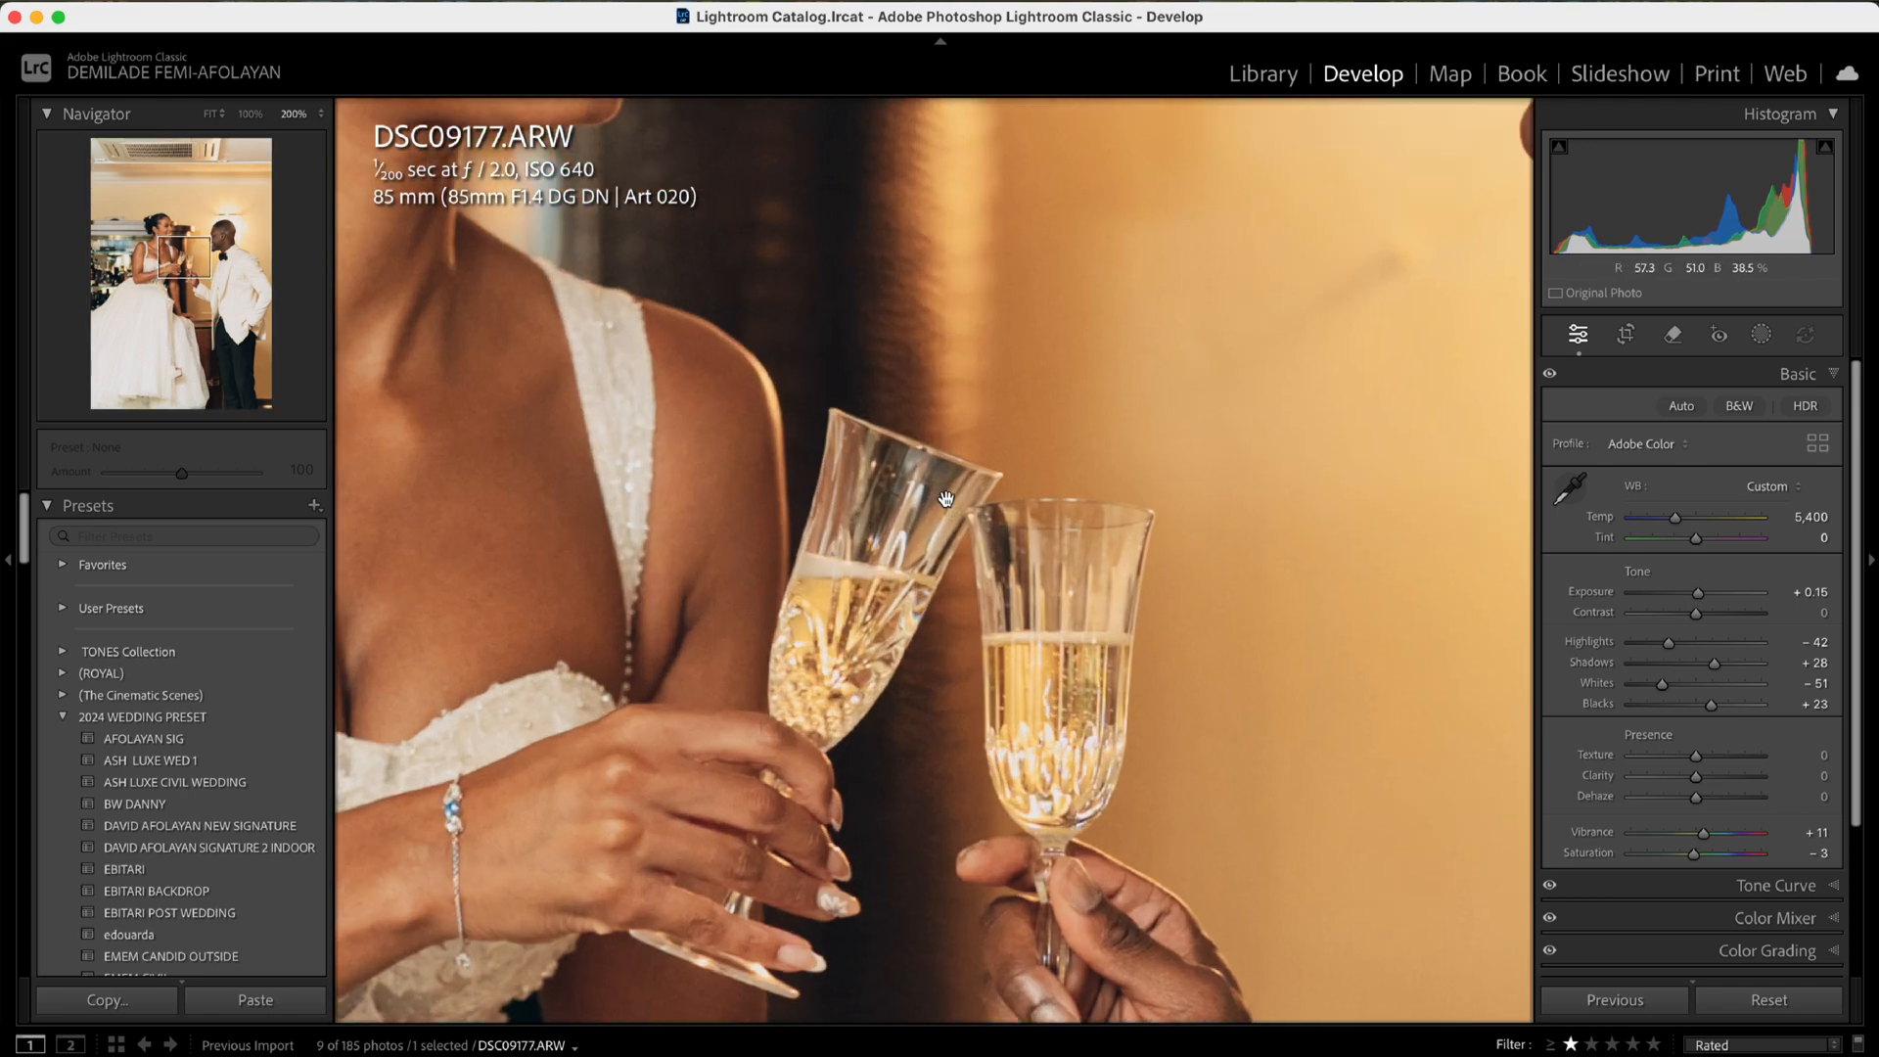
left_click(947, 504)
left_click(959, 505)
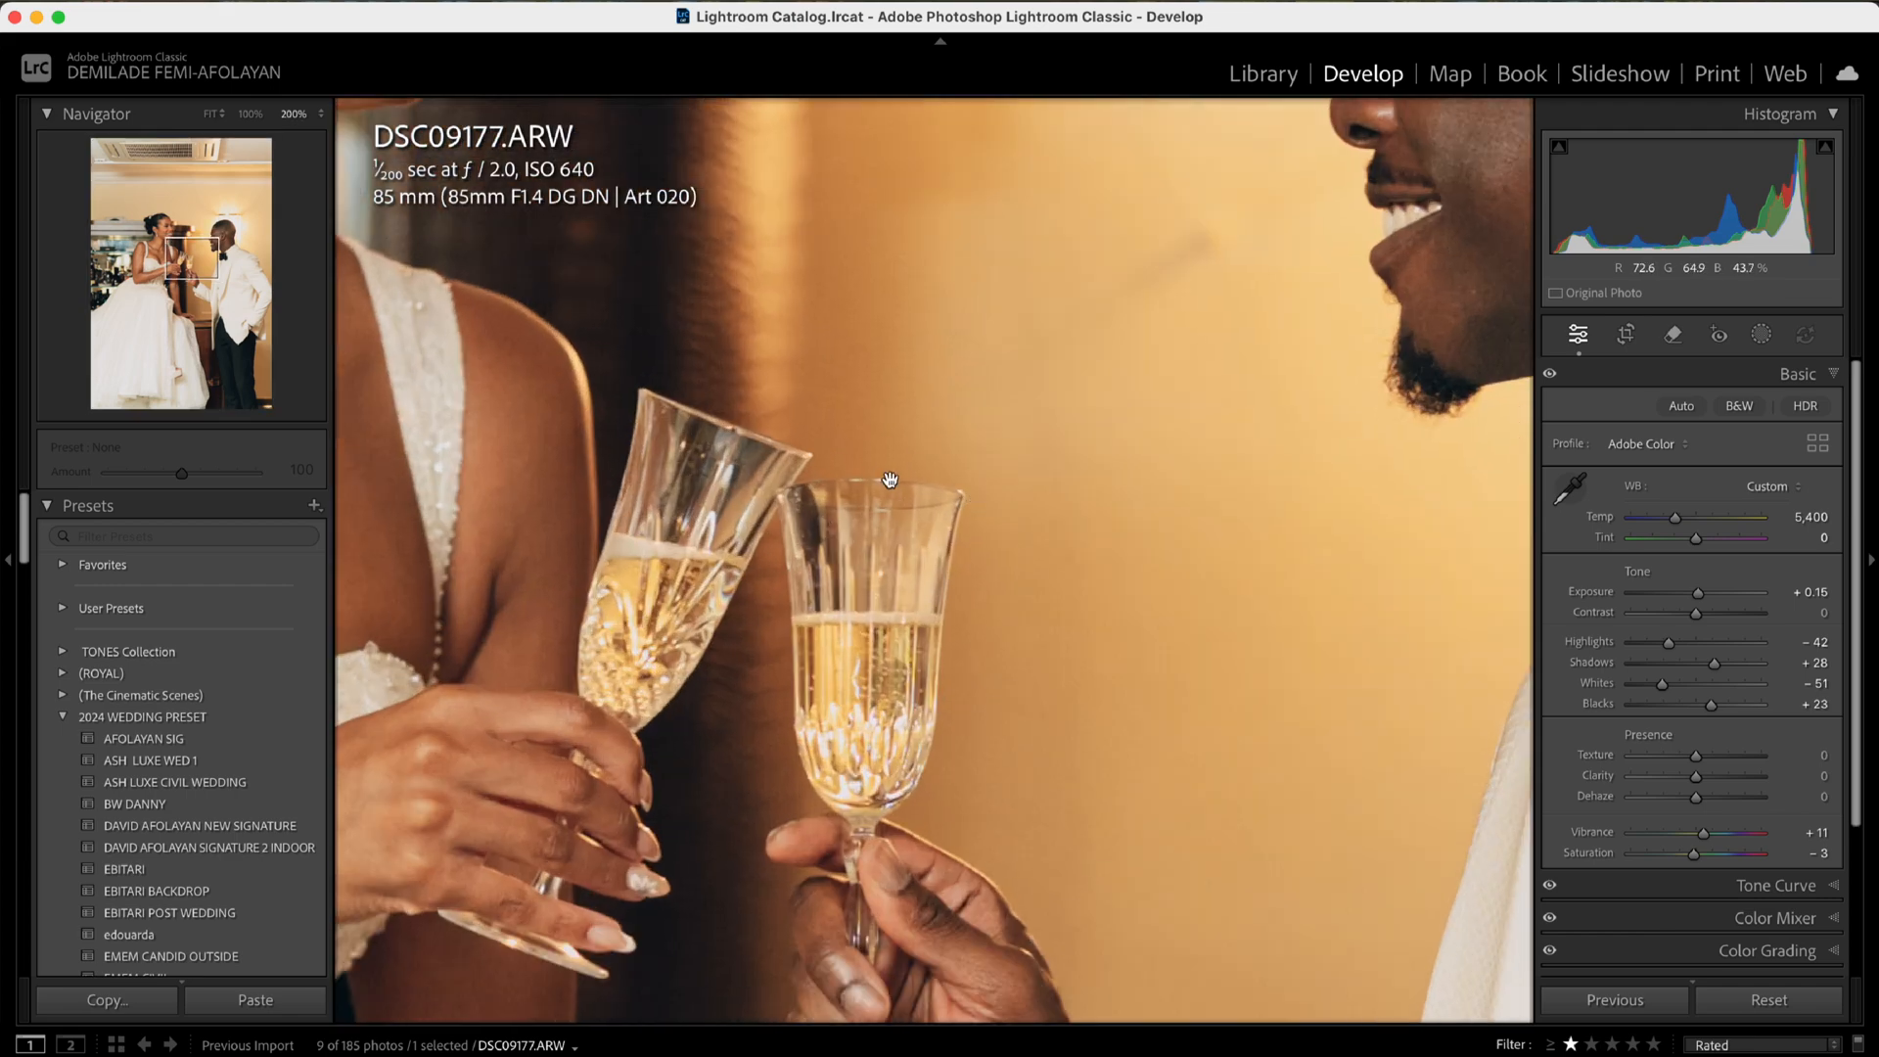
left_click_drag(959, 505, 1319, 588)
left_click_drag(852, 395, 1002, 646)
left_click_drag(1192, 589, 665, 543)
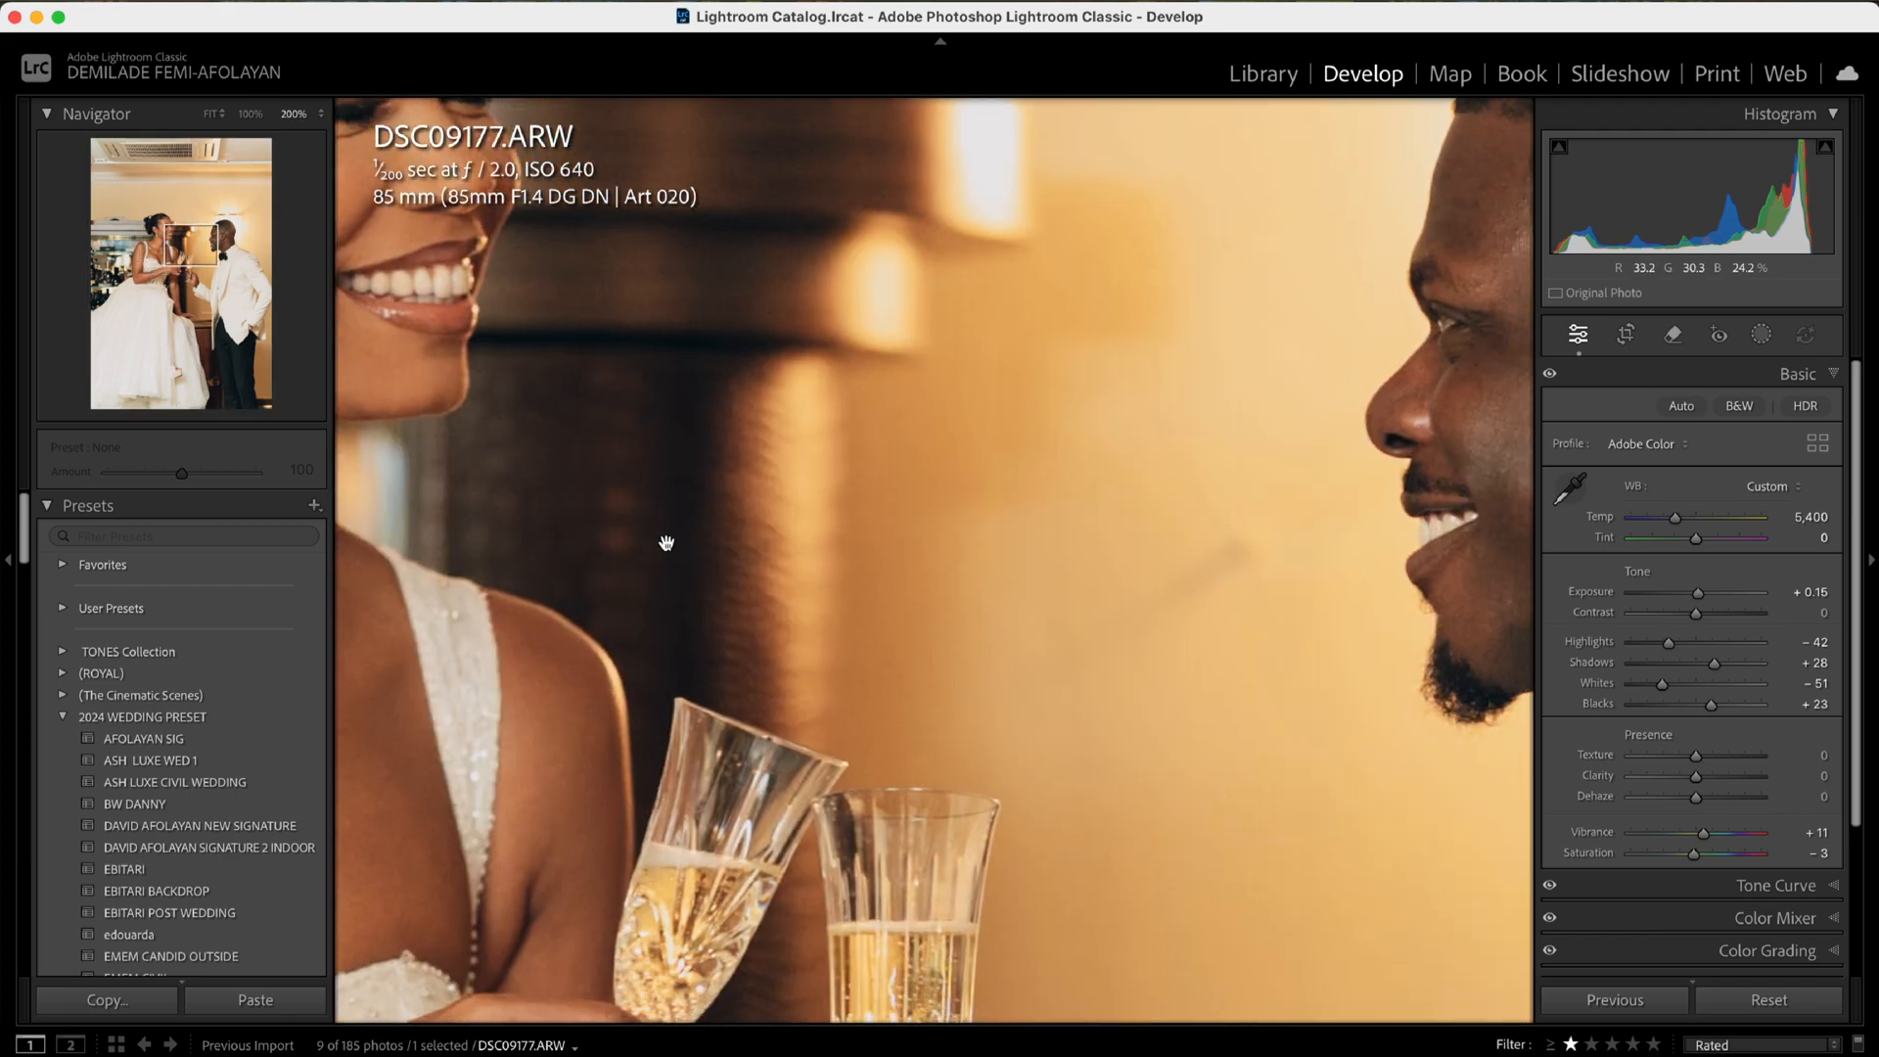
left_click_drag(1236, 518, 825, 487)
Check the Effects vignetting and grain settings and the Detail sharpening and noise reduction settings, and return to the full photo view.
scroll(1664, 783, "down", 5)
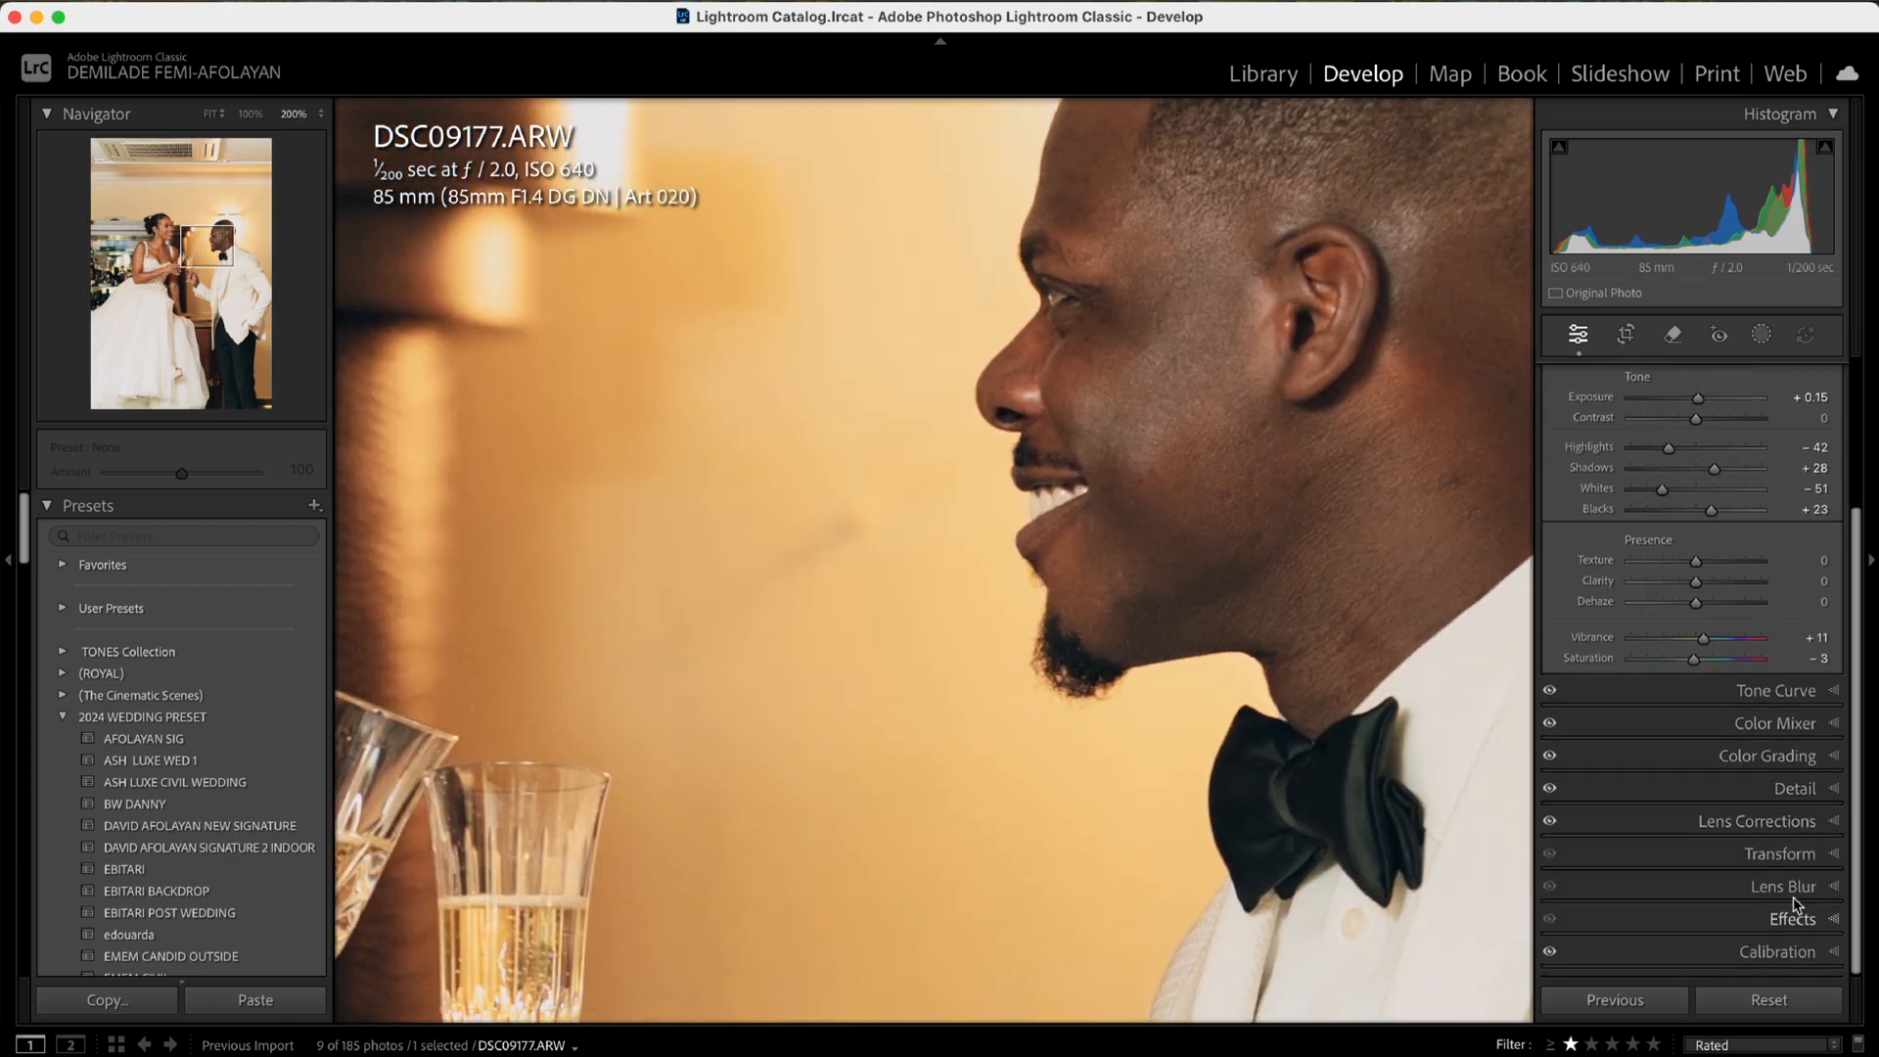
left_click(1836, 922)
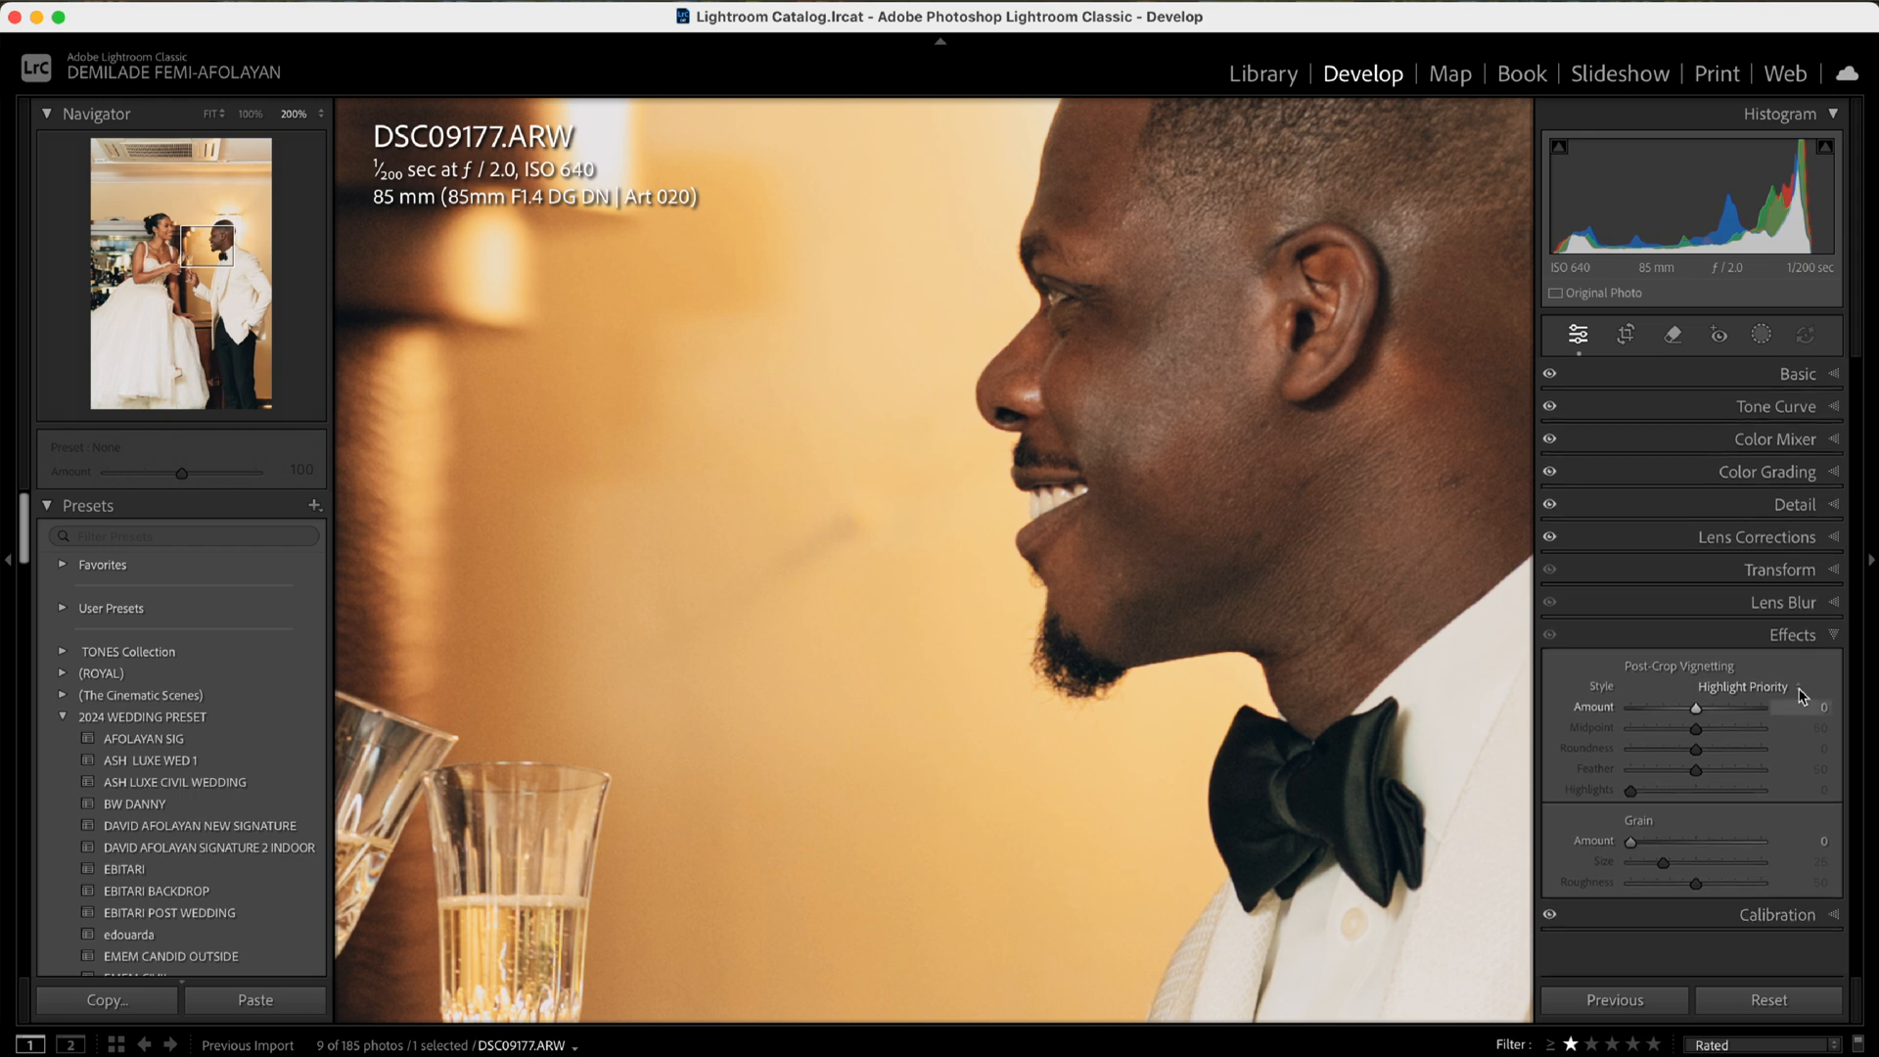
left_click(1836, 636)
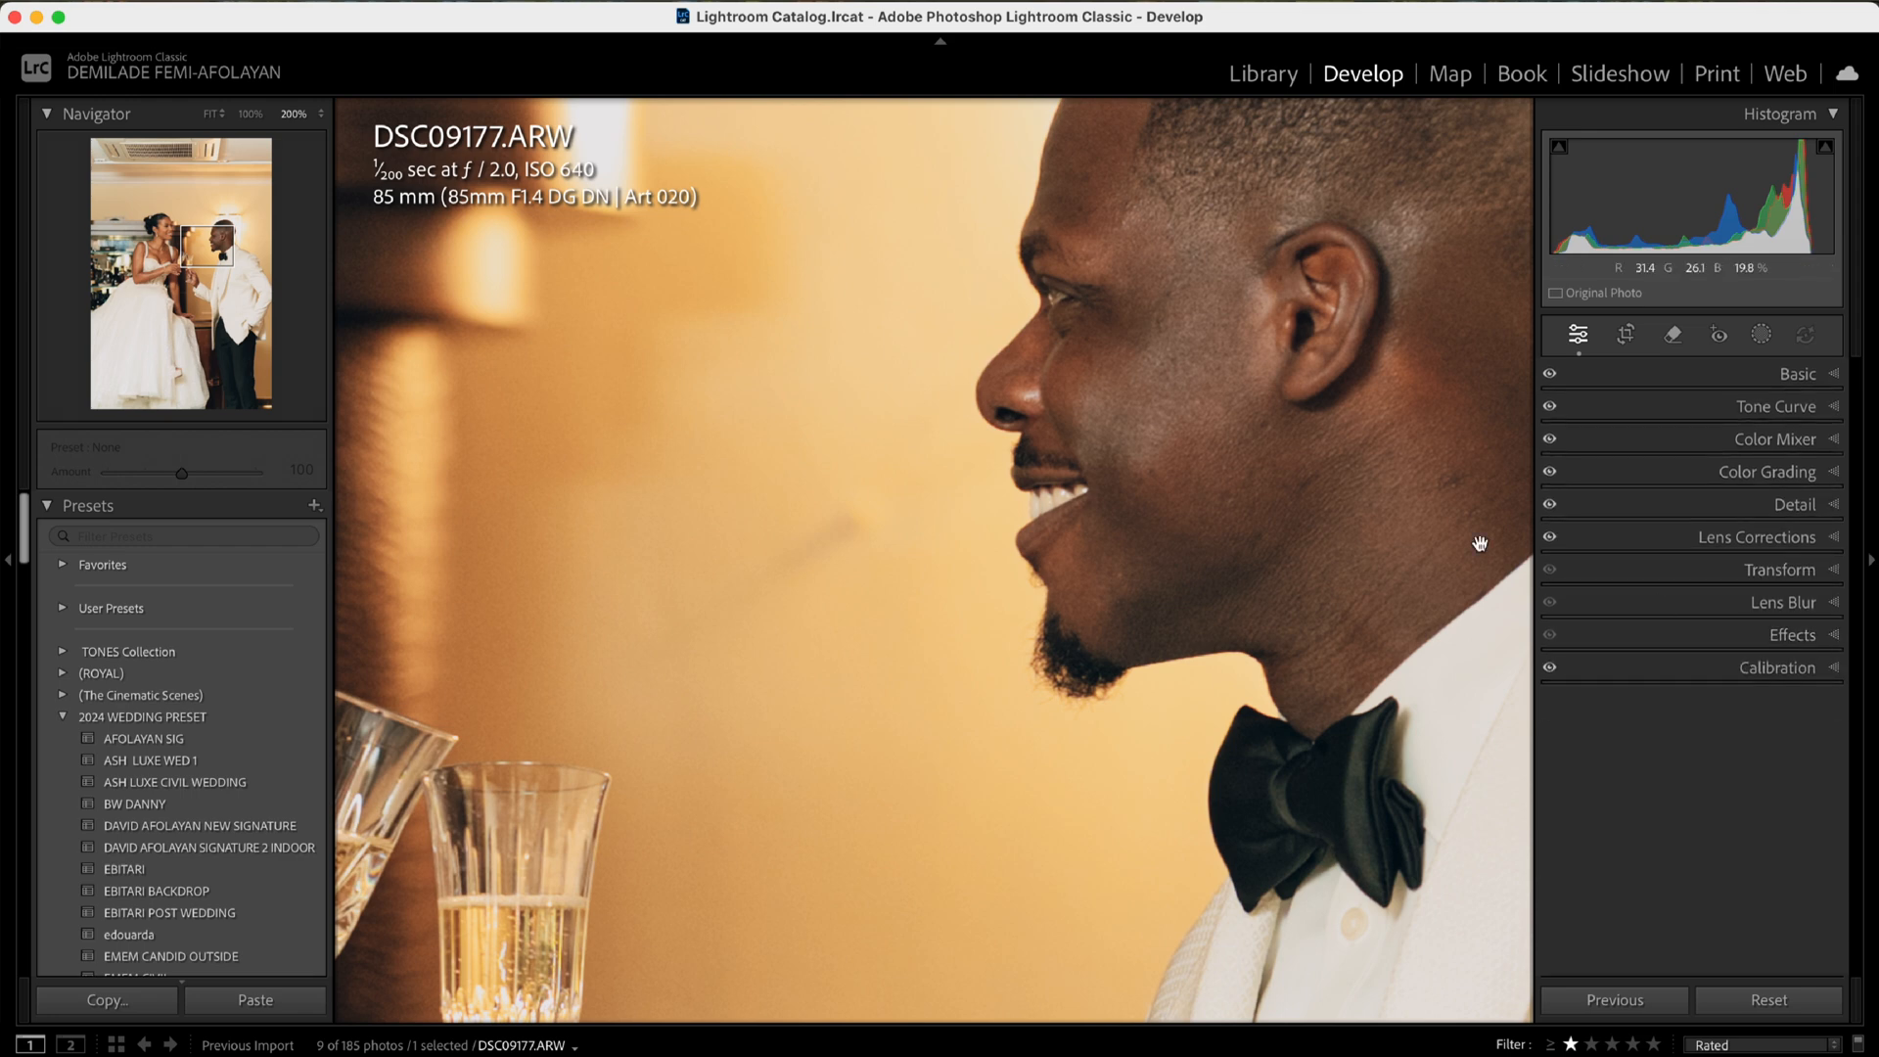
left_click(1836, 504)
scroll(1760, 659, "down", 3)
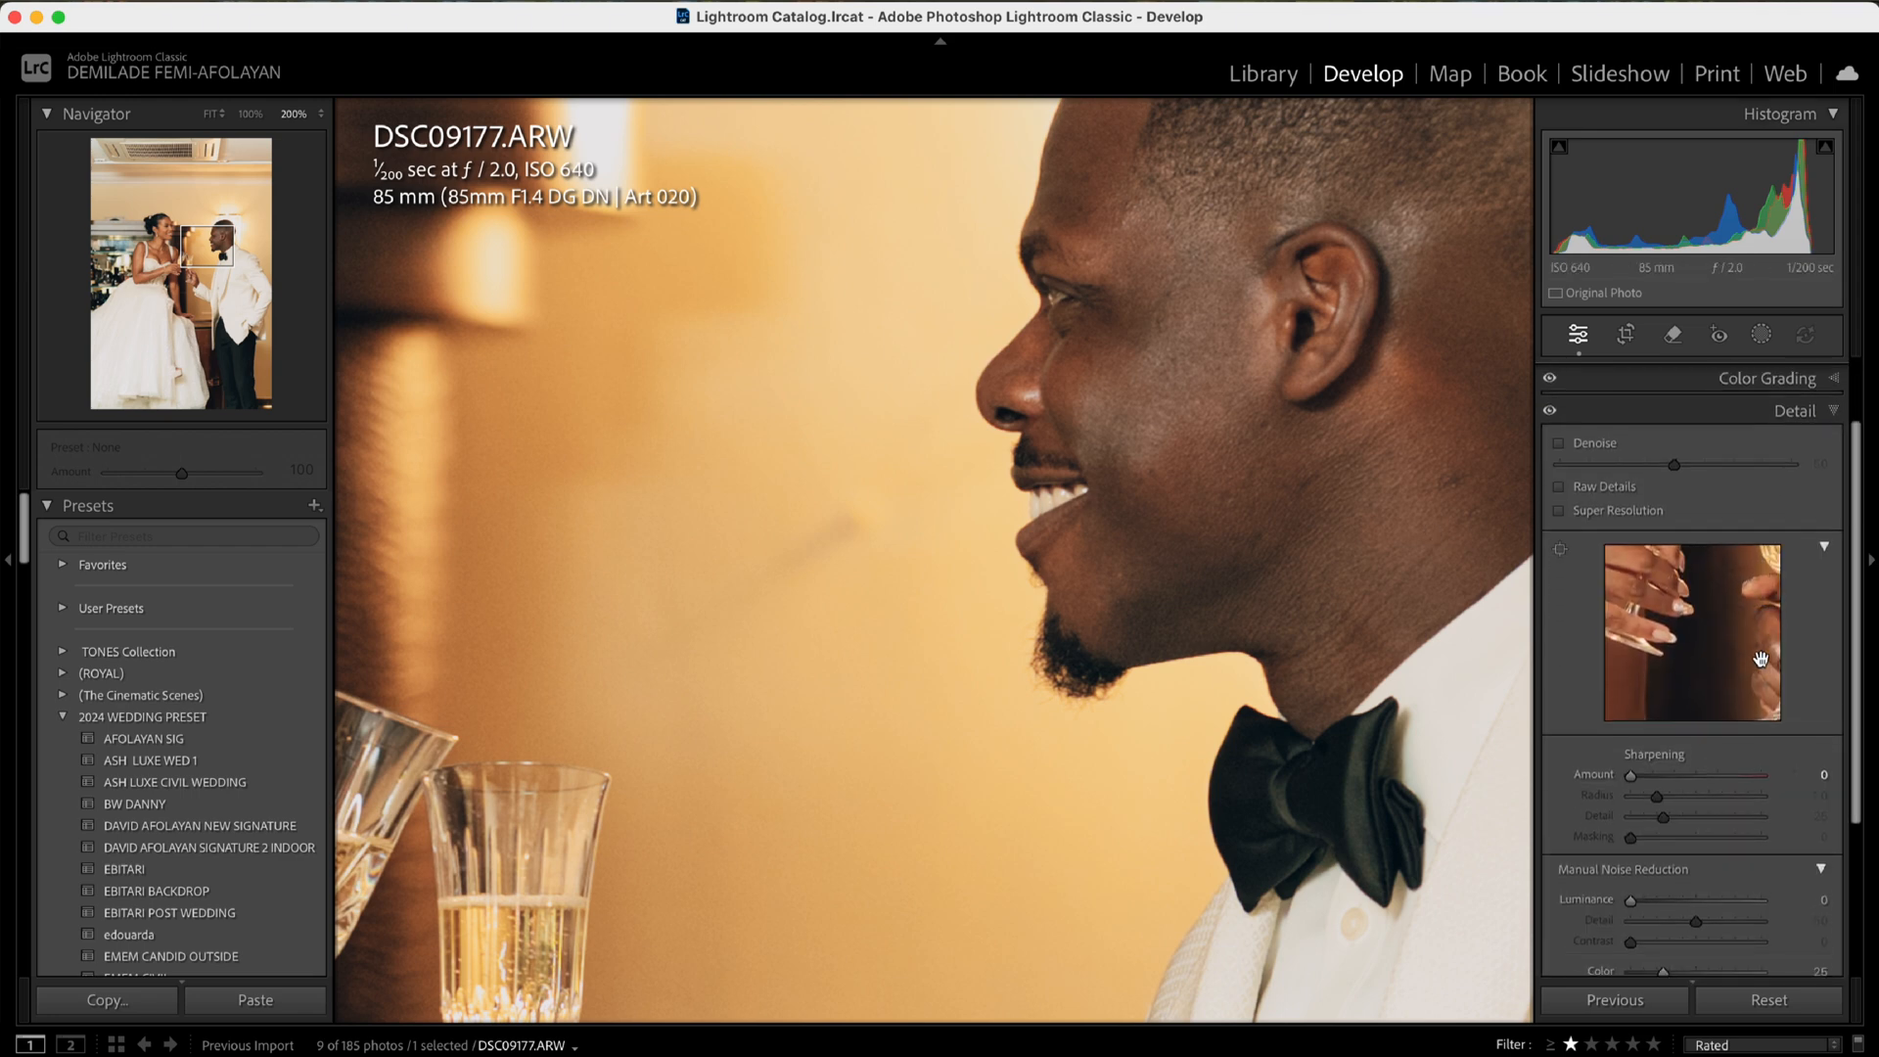
scroll(1762, 646, "up", 2)
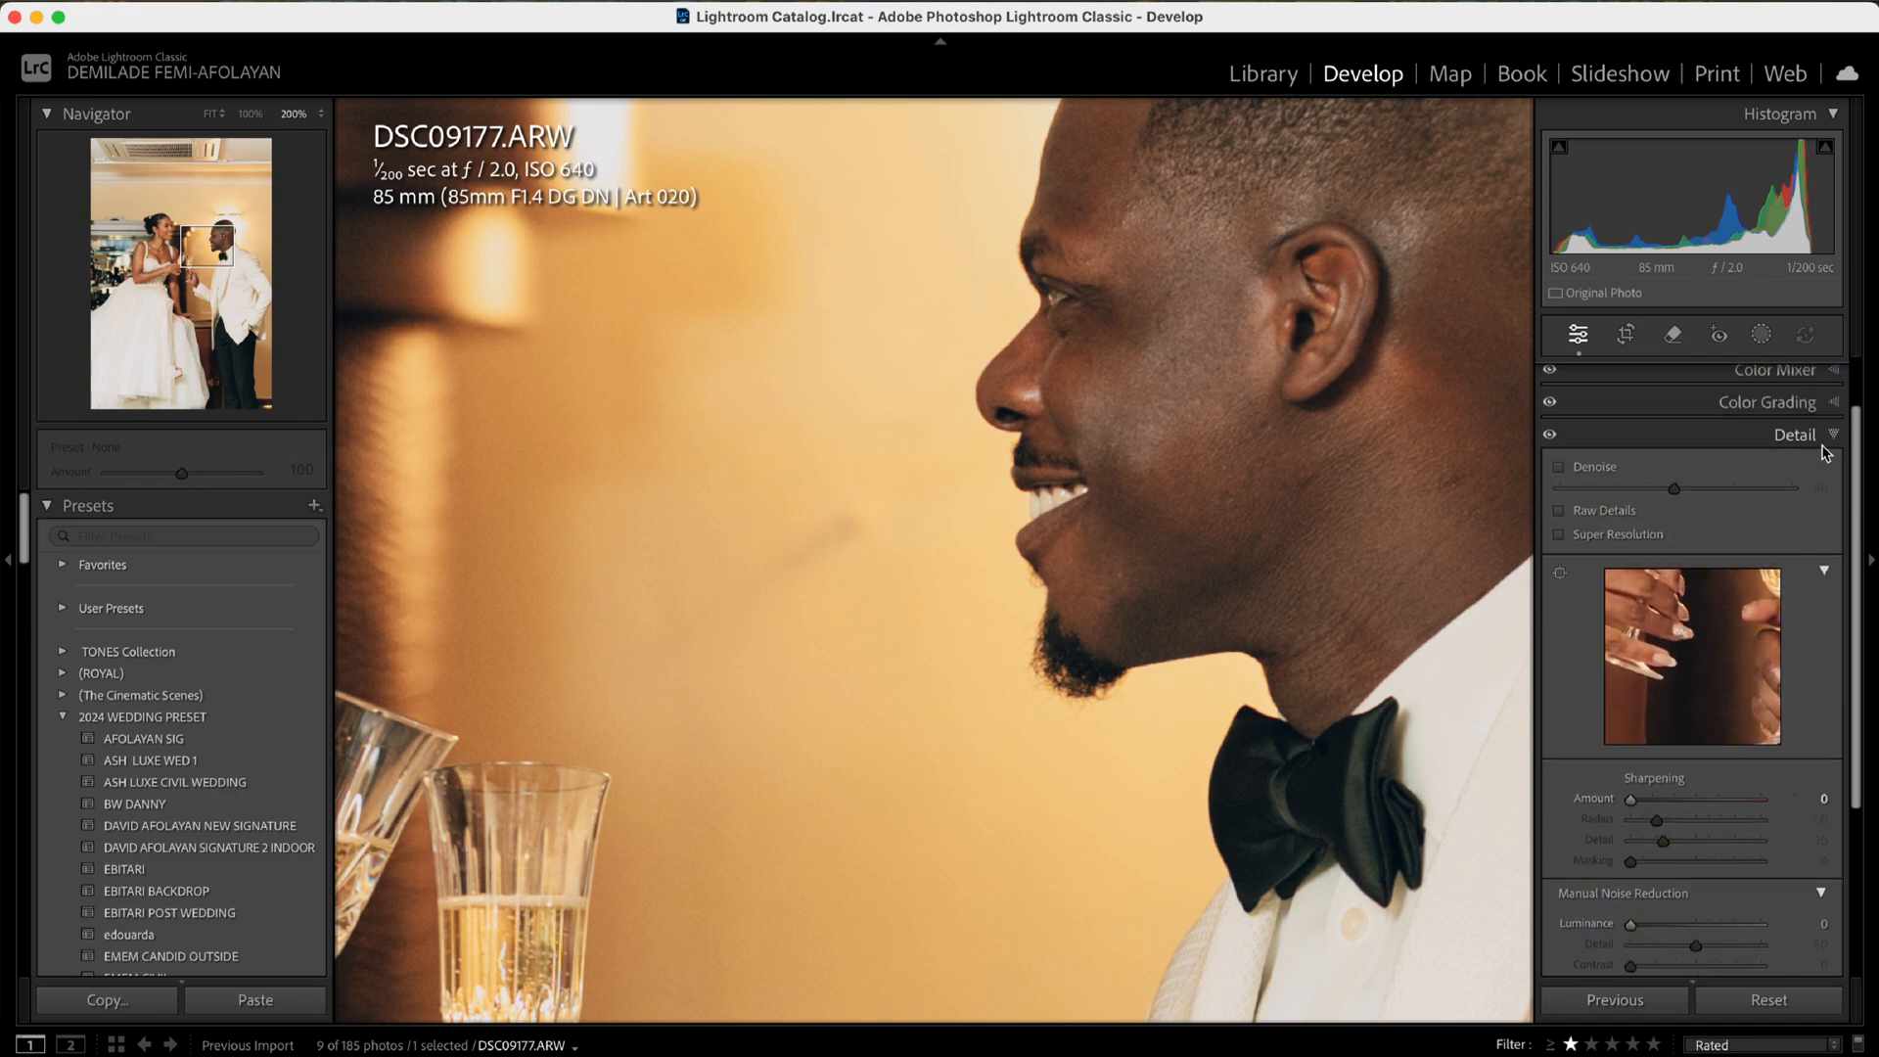
left_click(1835, 438)
left_click(1099, 496)
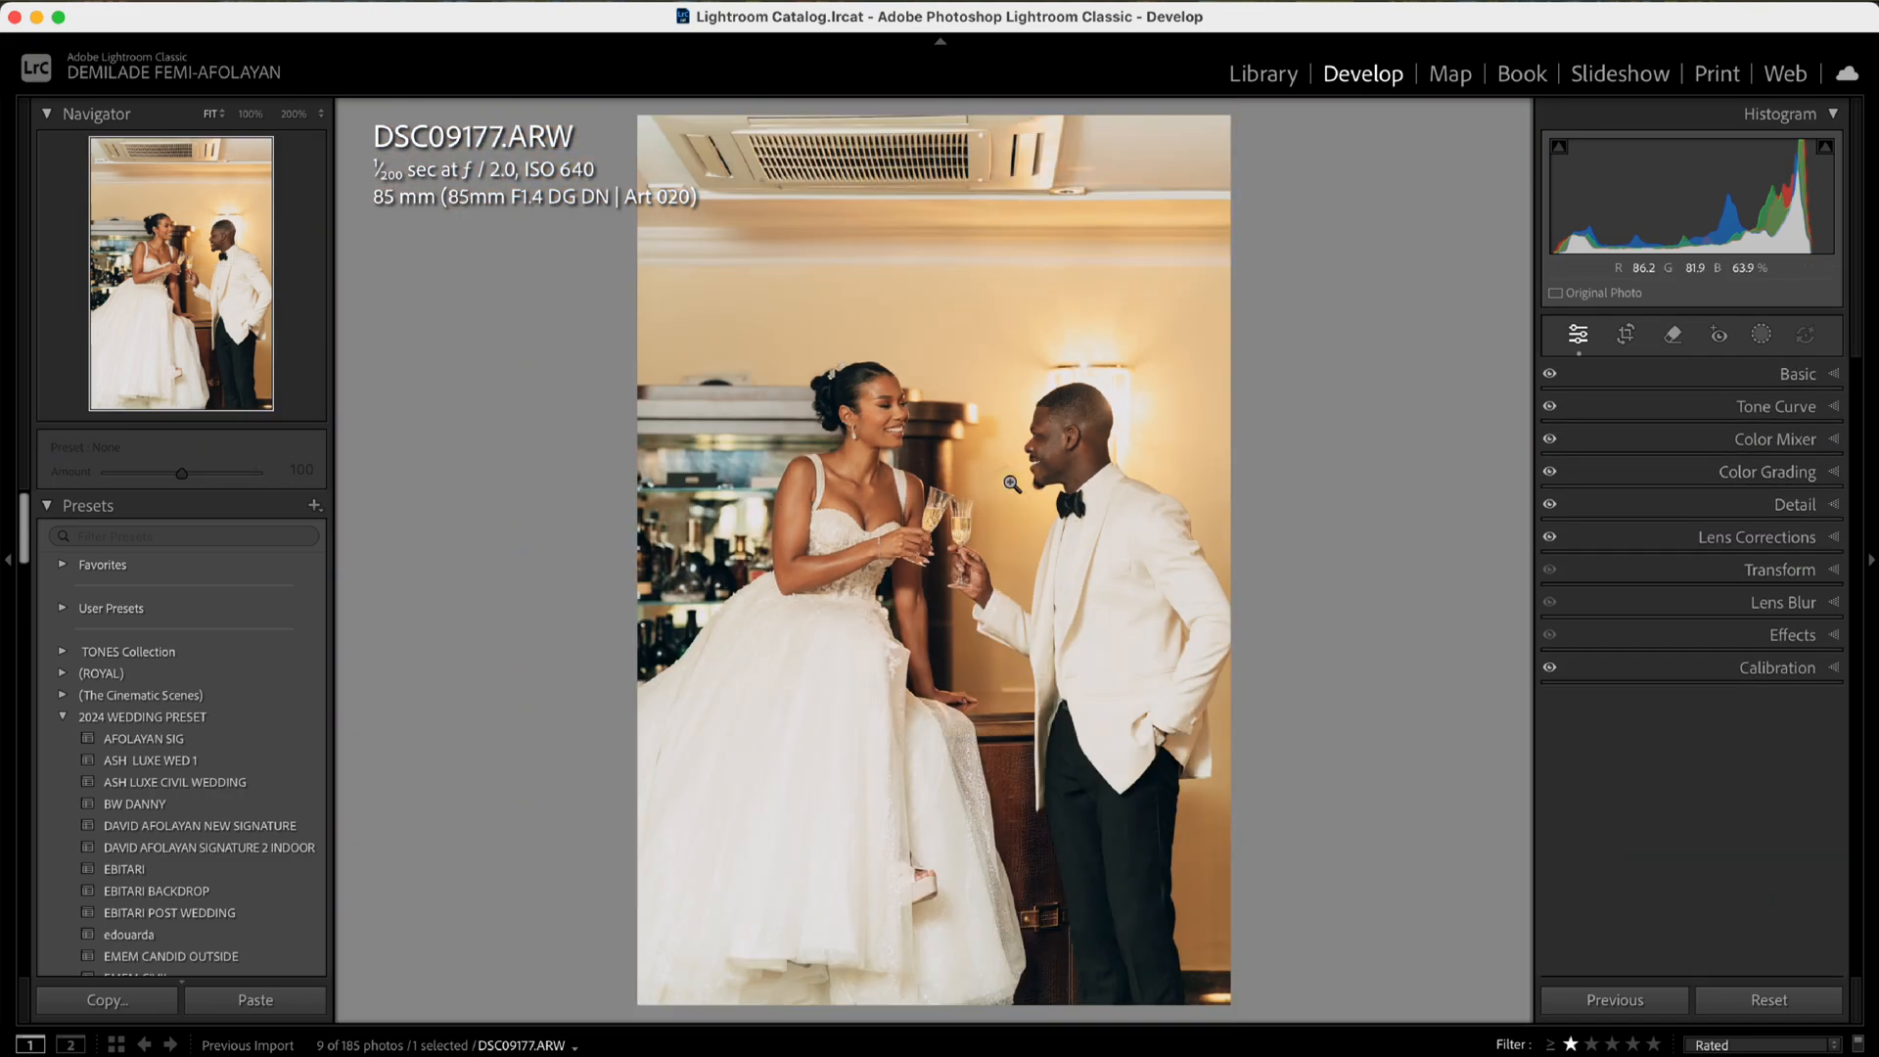
Open DSC09177.ARW in Adobe Photoshop 2025 and duplicate its Background layer.
right_click(920, 480)
mouse_move(1126, 639)
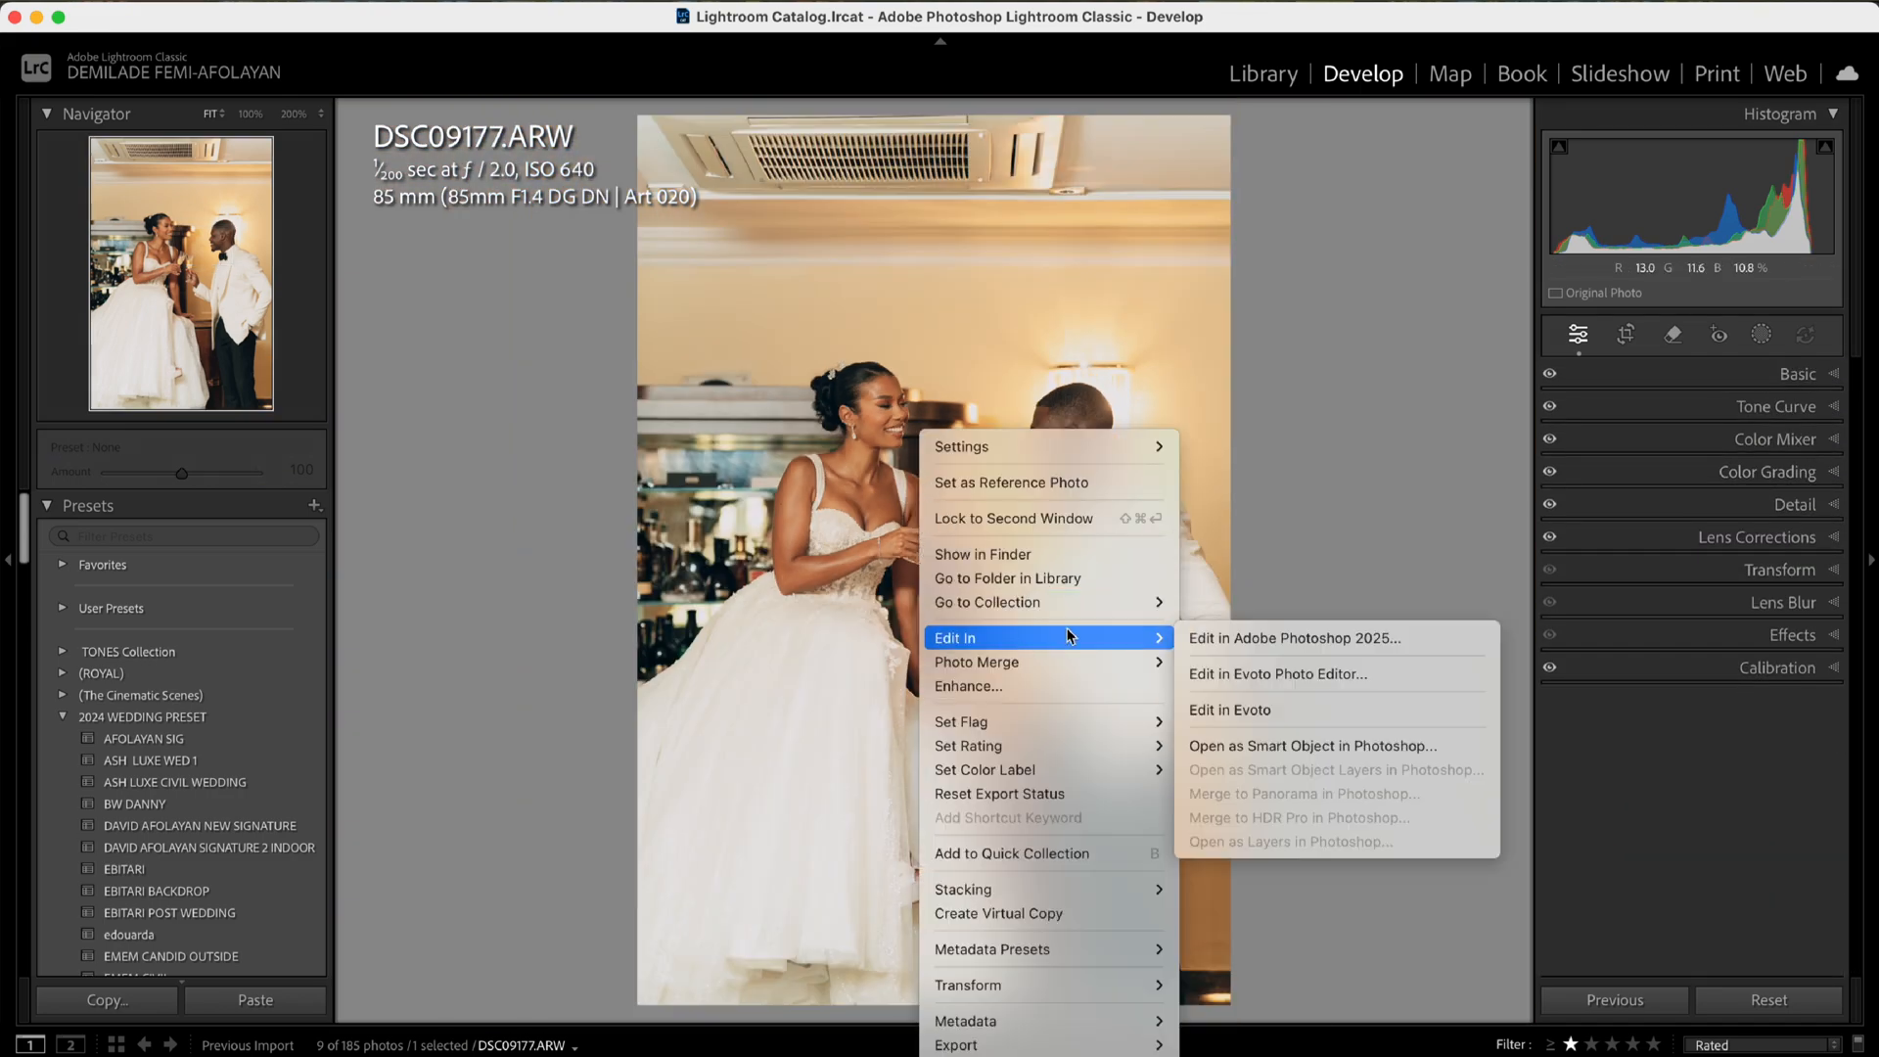
left_click(1283, 642)
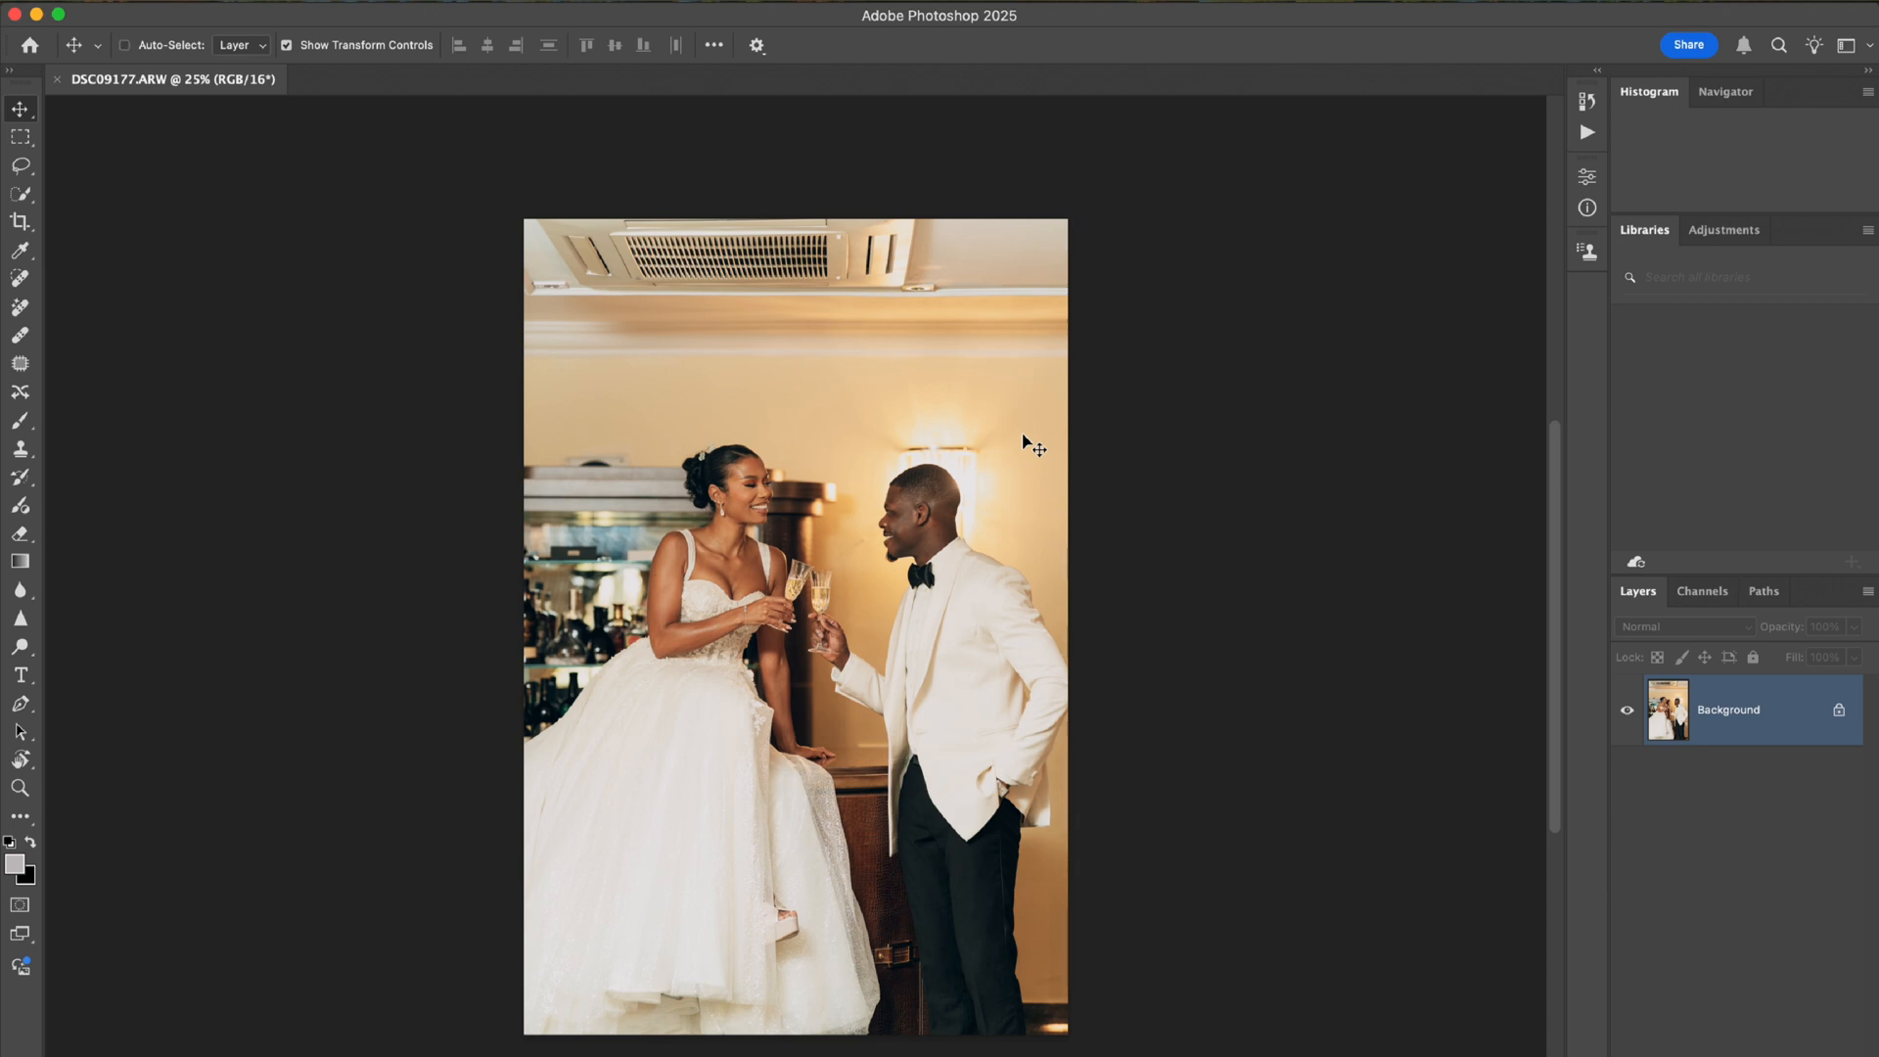
key("ctrl+j")
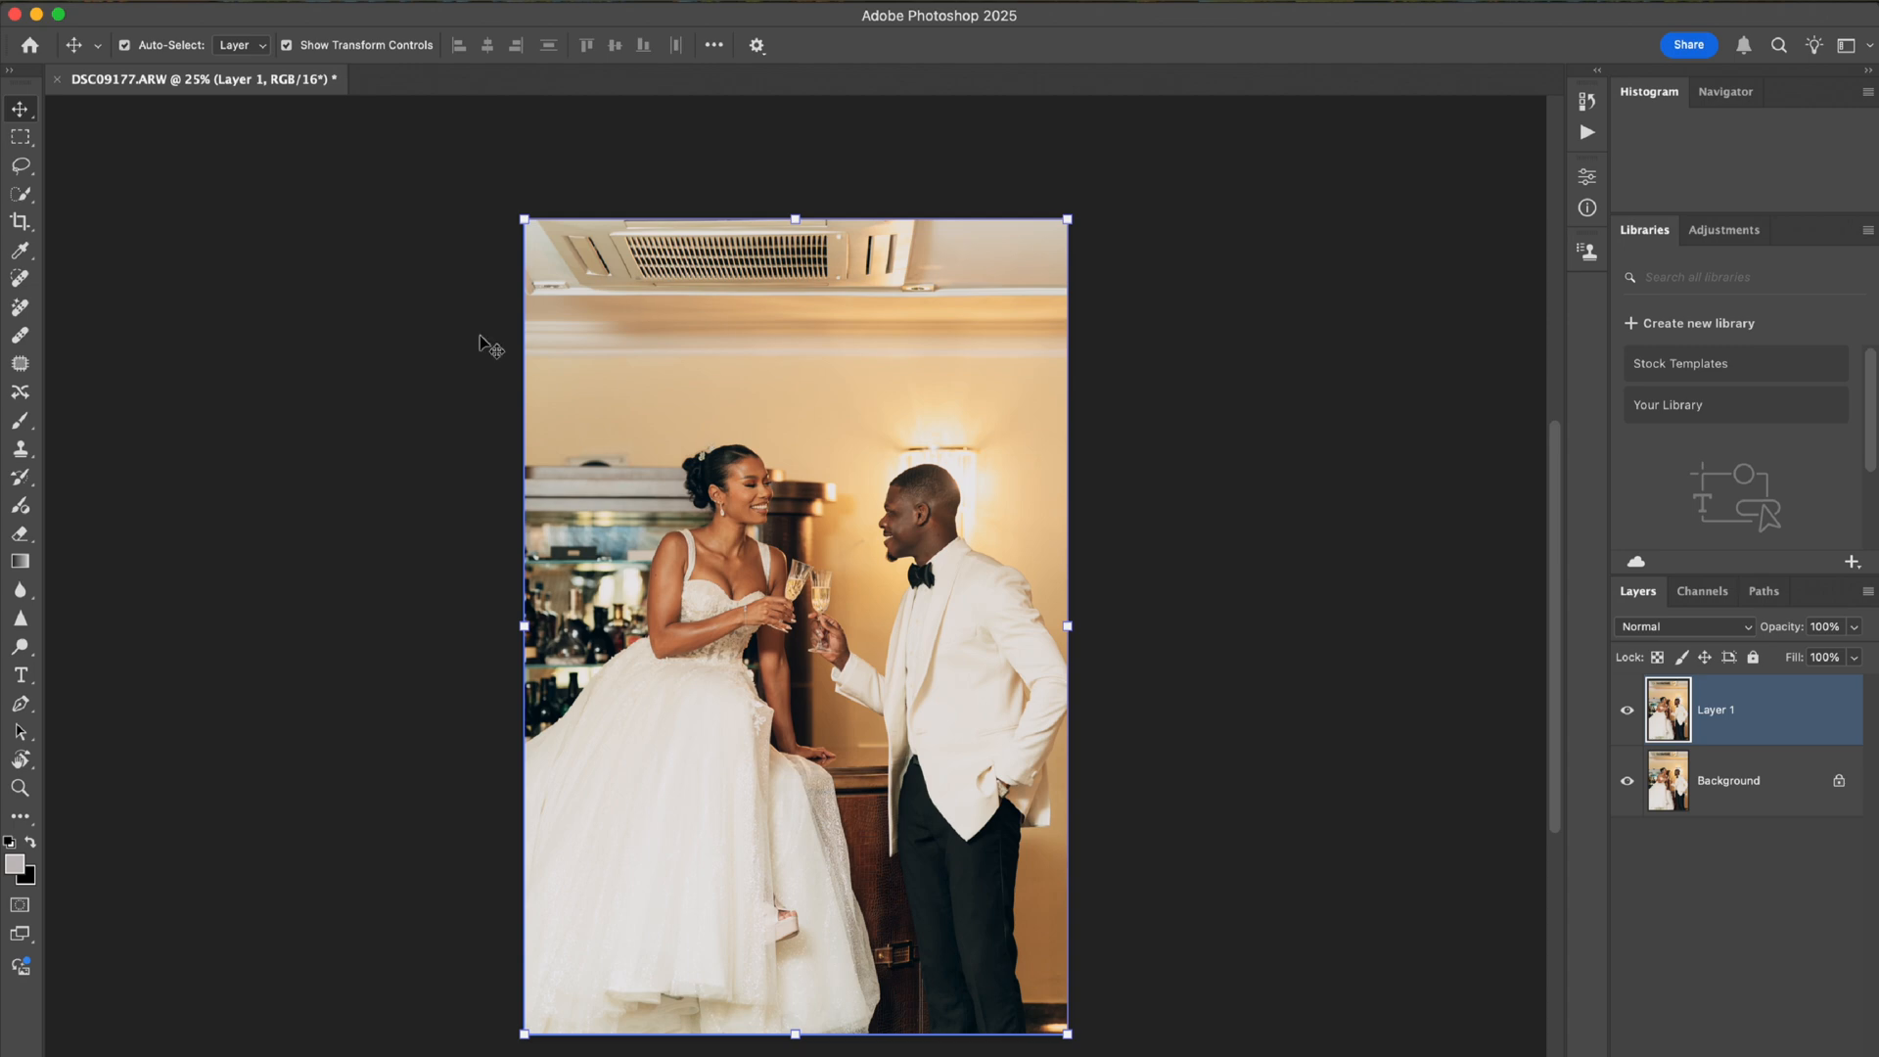
Try to crop the photo to a 4:5 (8:10) ratio, removing the ceiling and ending the frame at the photo's lower edge.
left_click(18, 222)
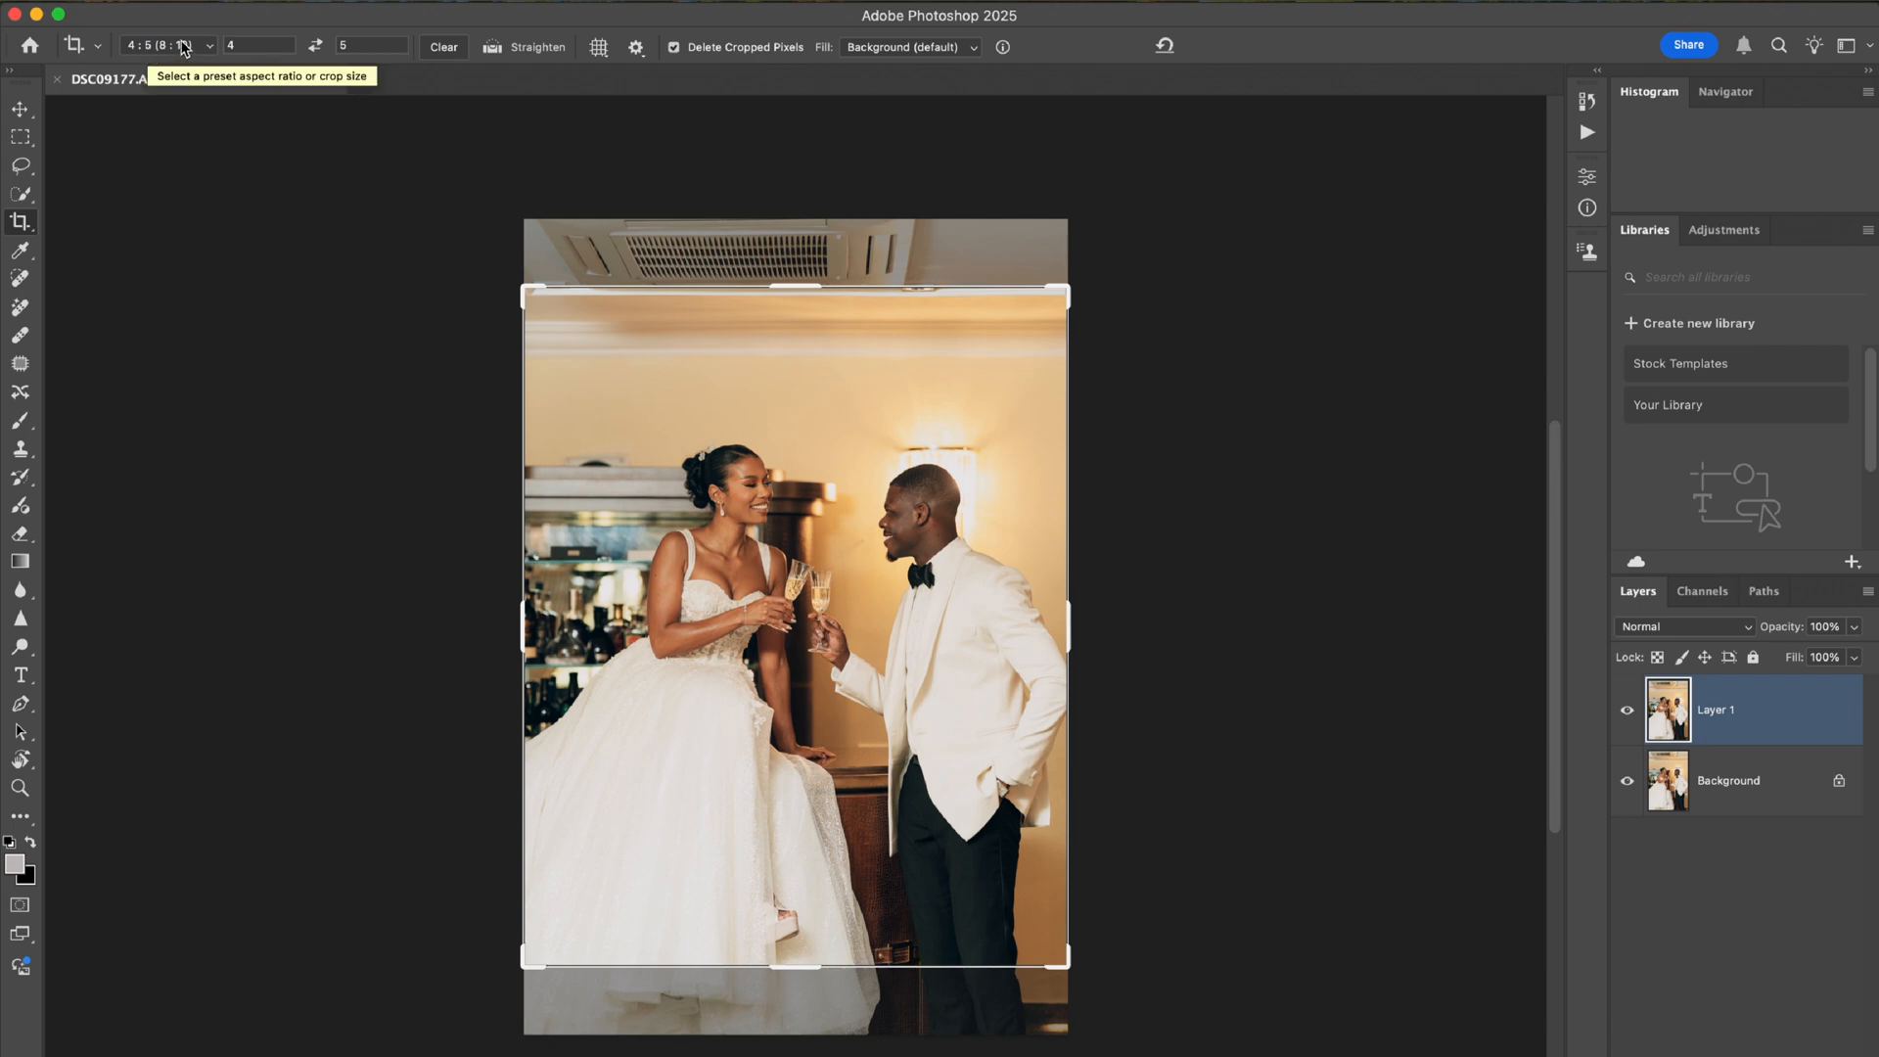
left_click(207, 47)
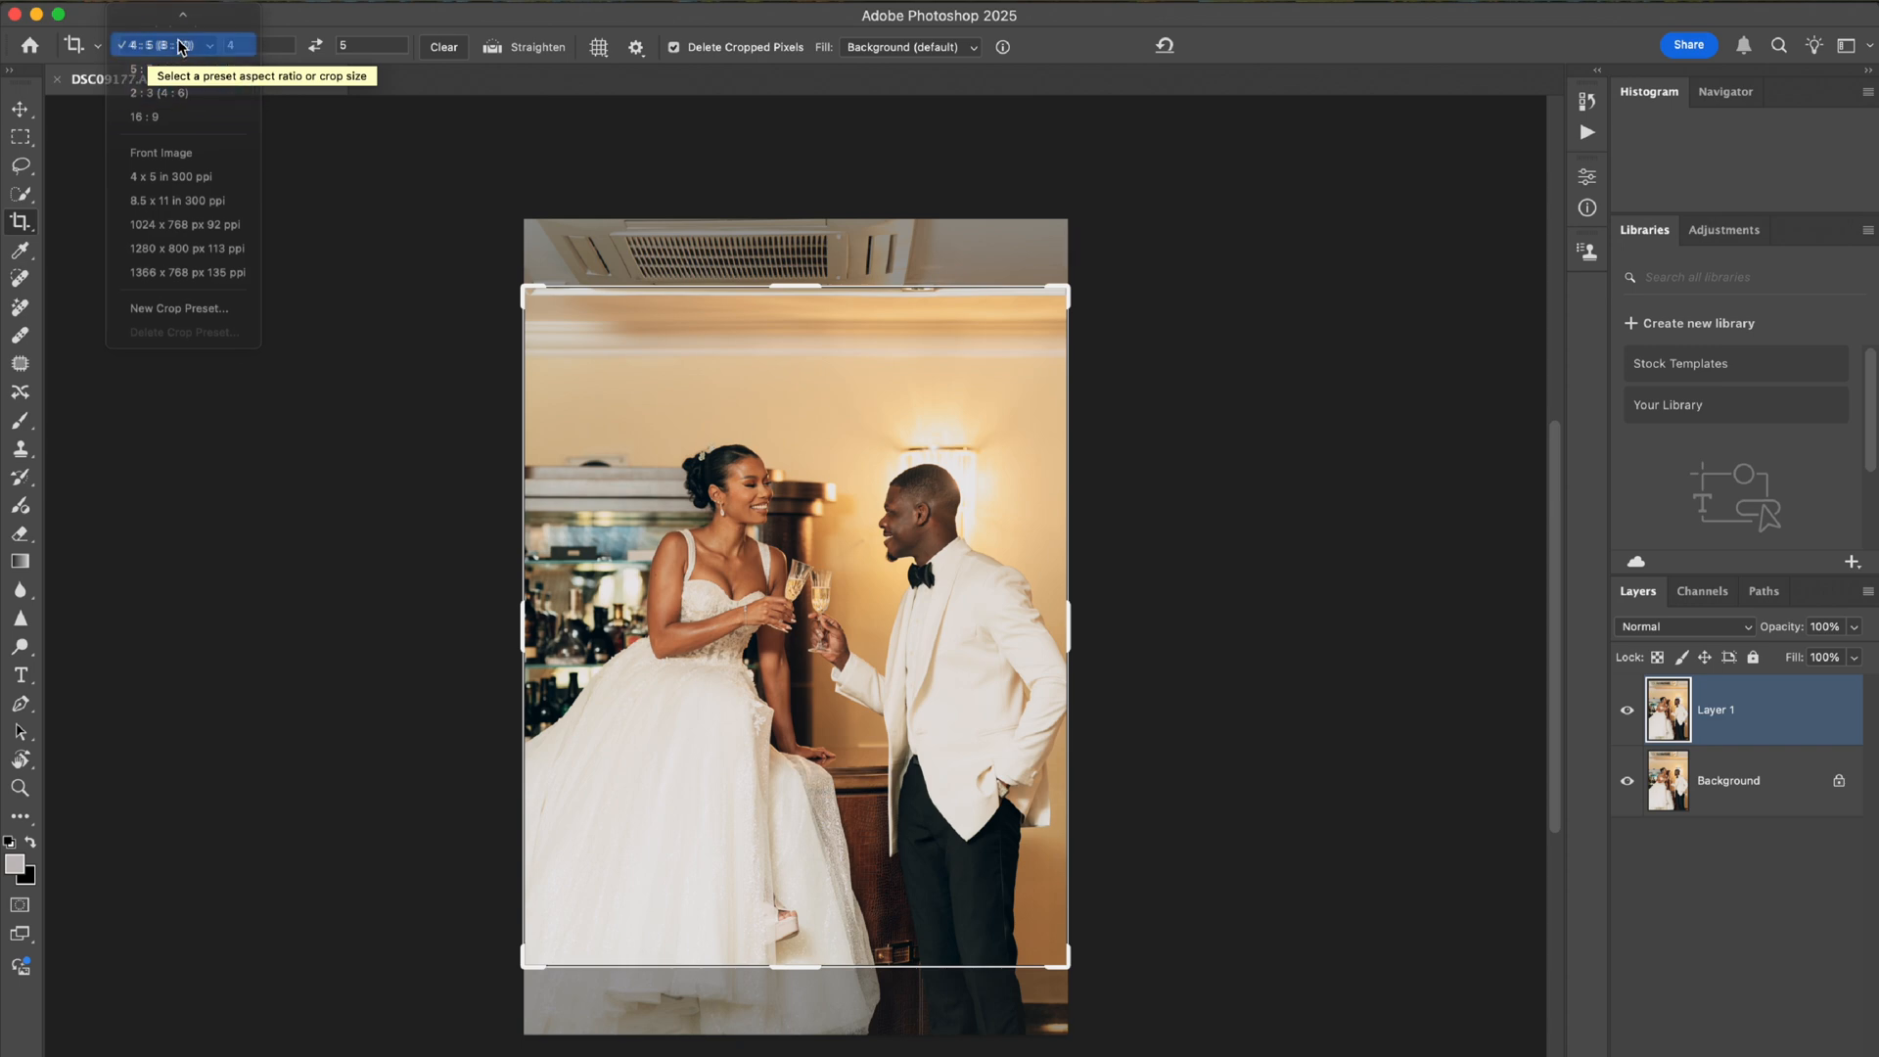
left_click(183, 46)
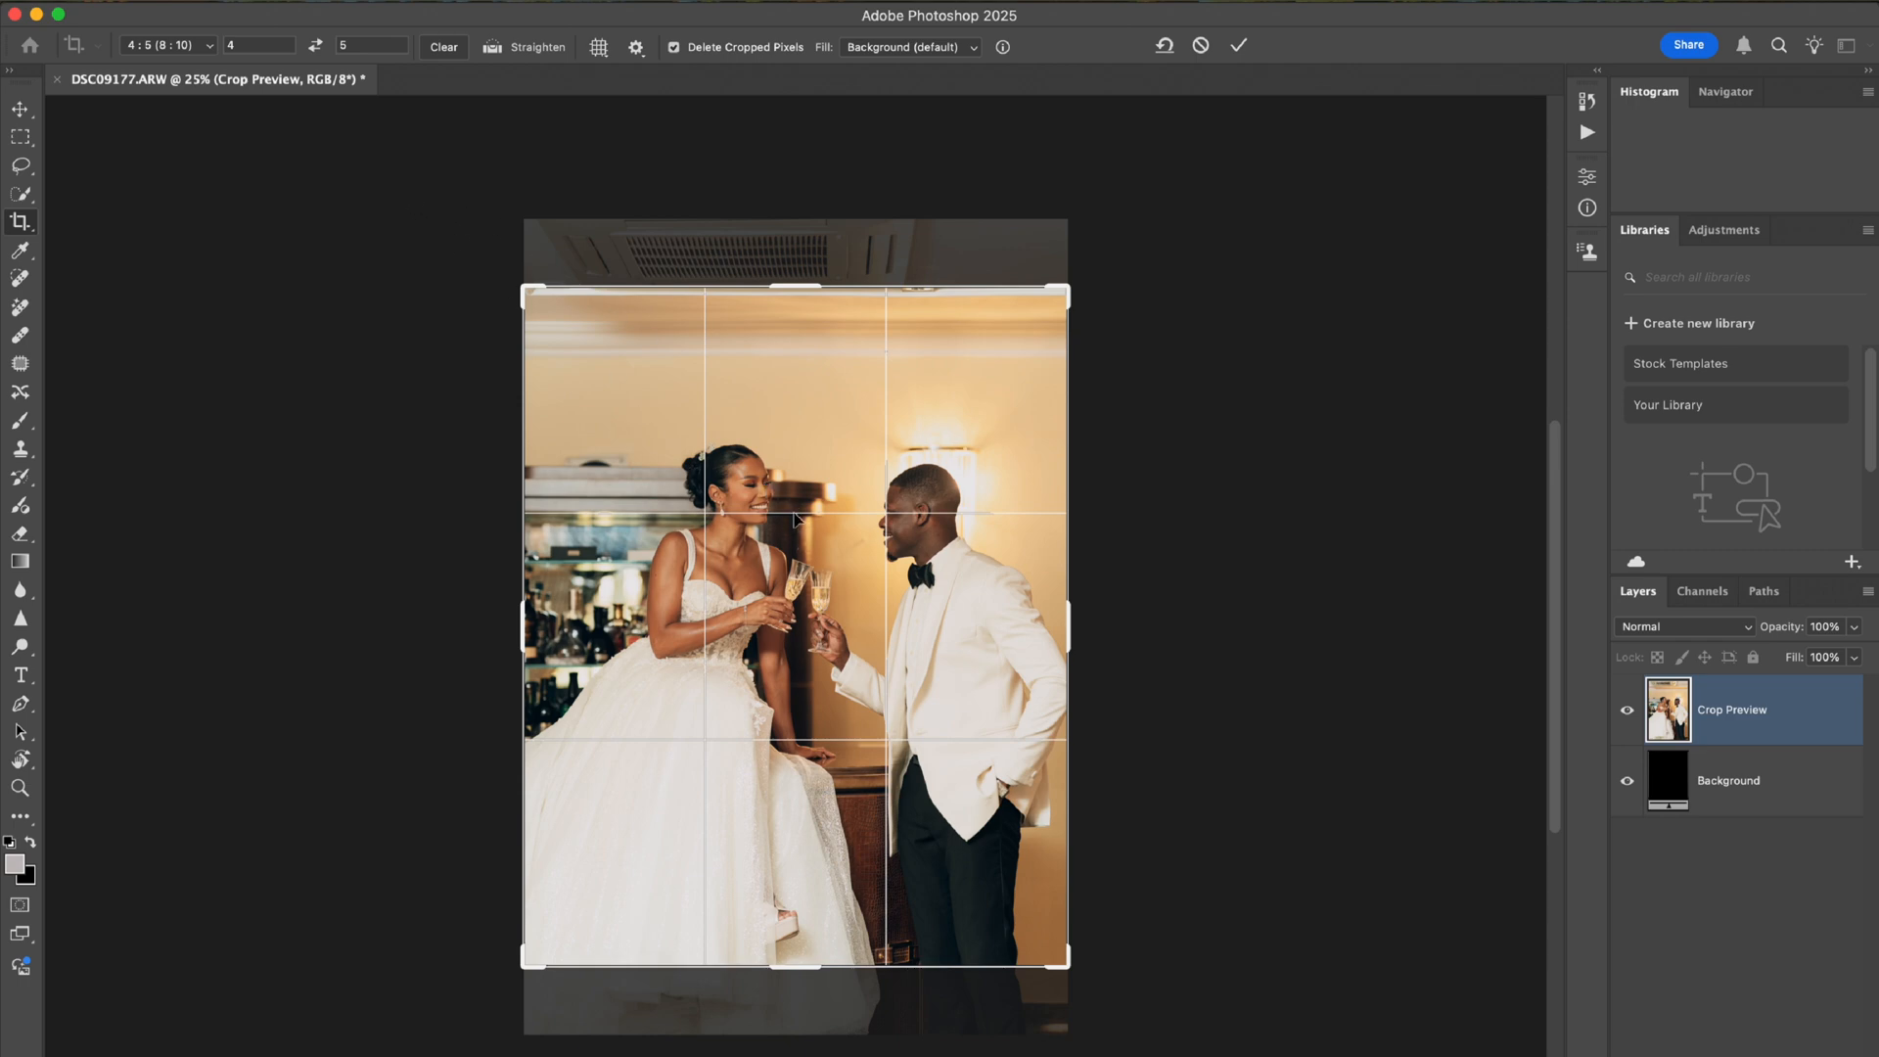
left_click_drag(808, 555, 805, 528)
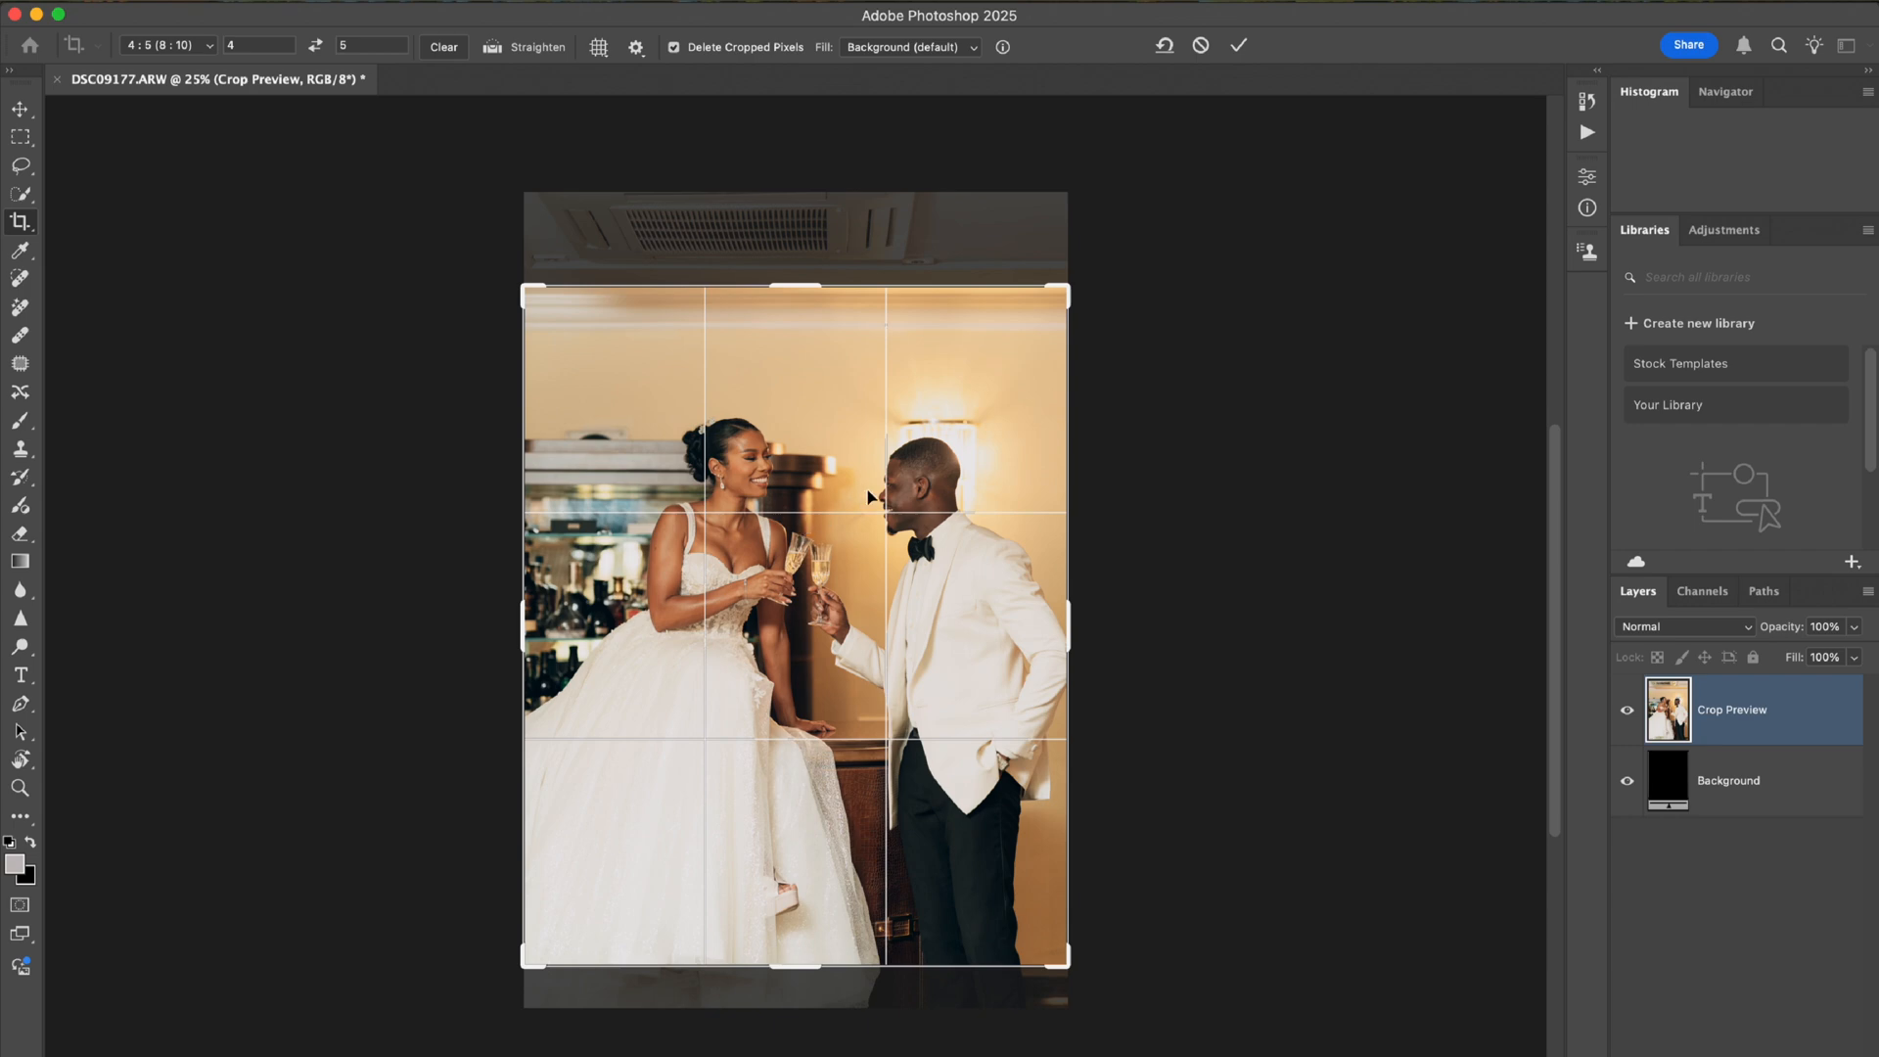
left_click_drag(878, 535, 884, 492)
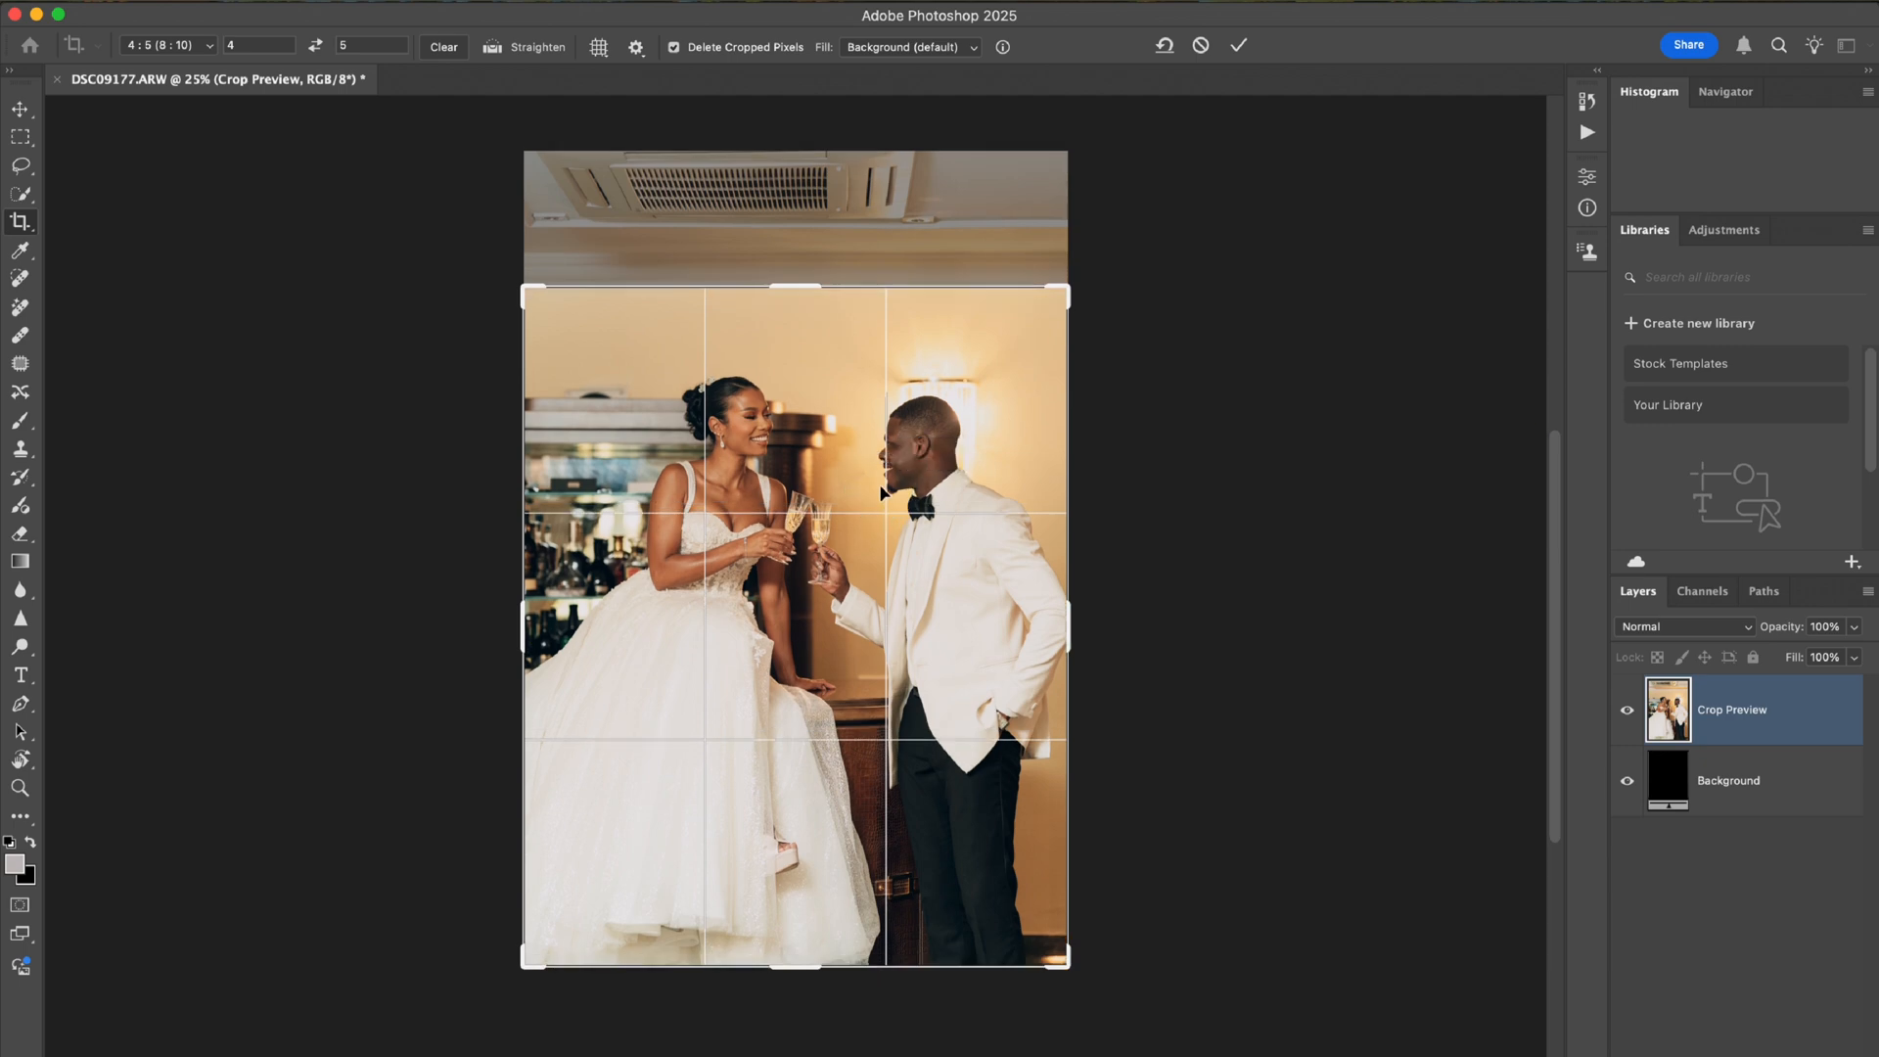
key("Return")
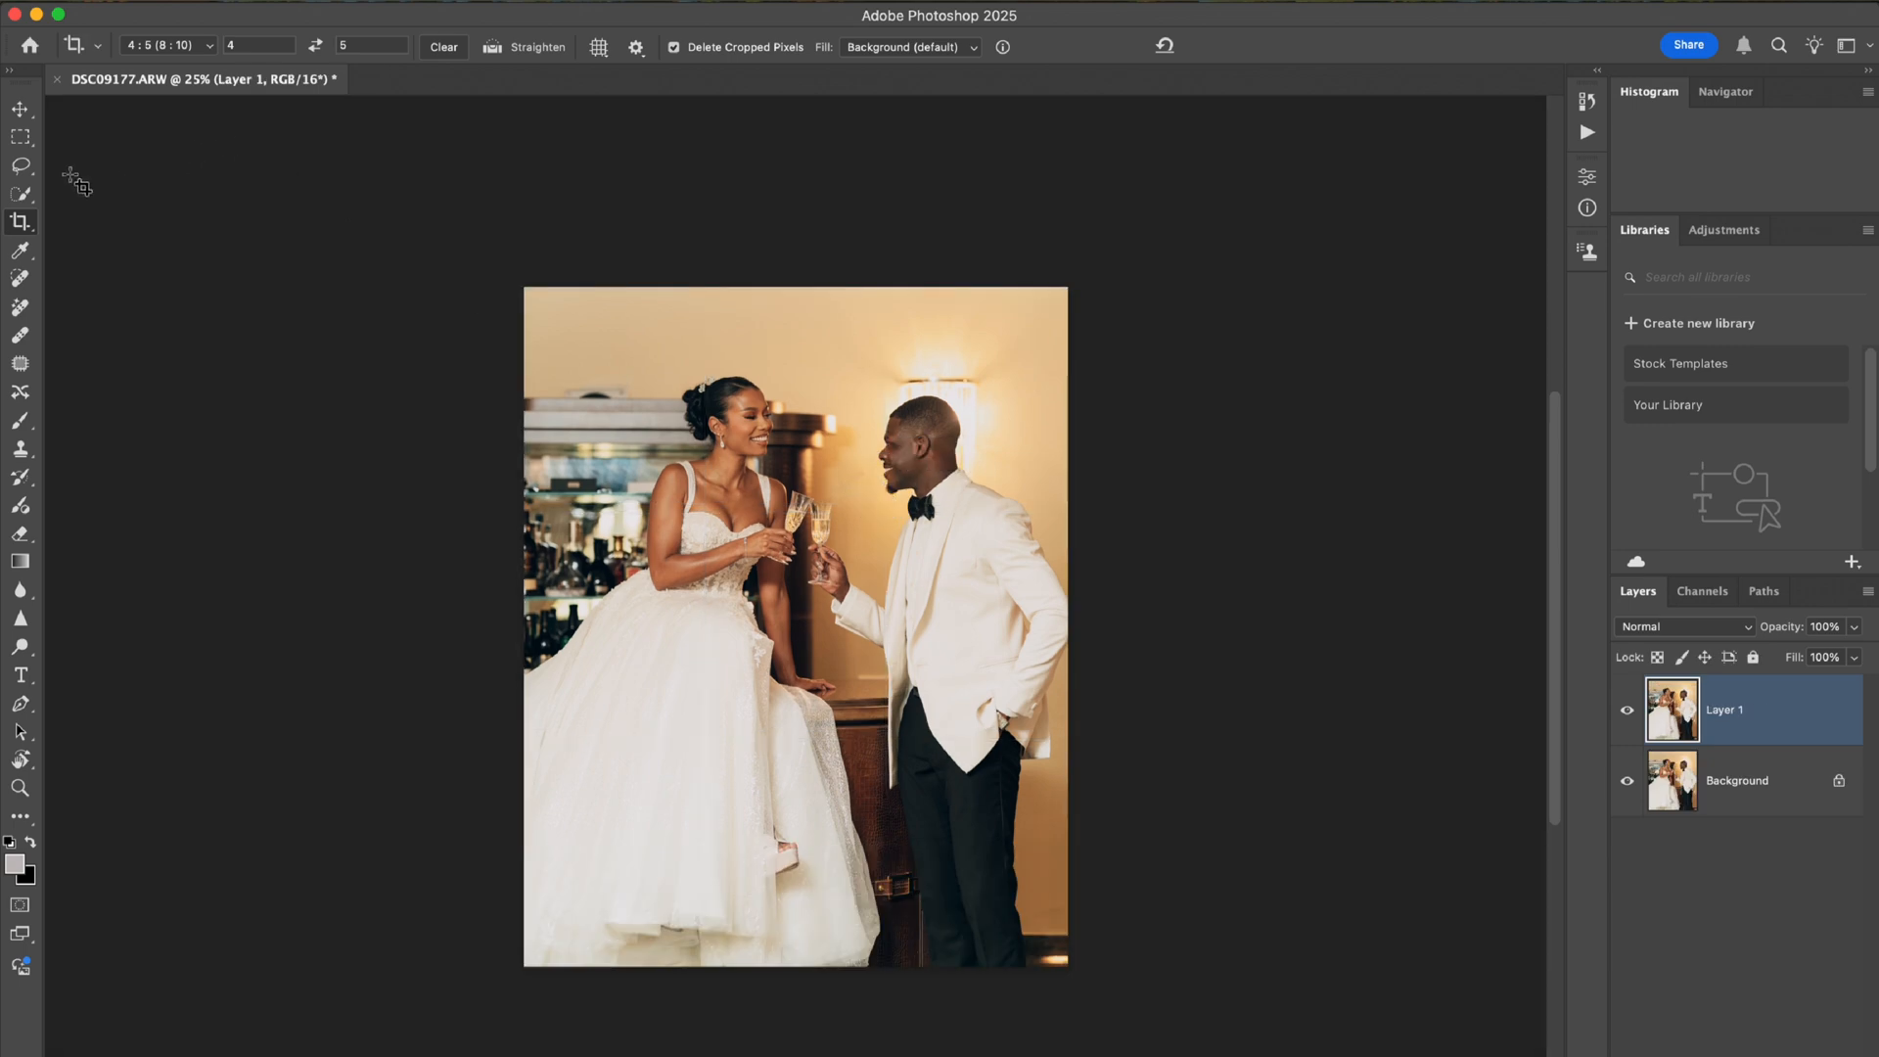
left_click(690, 413)
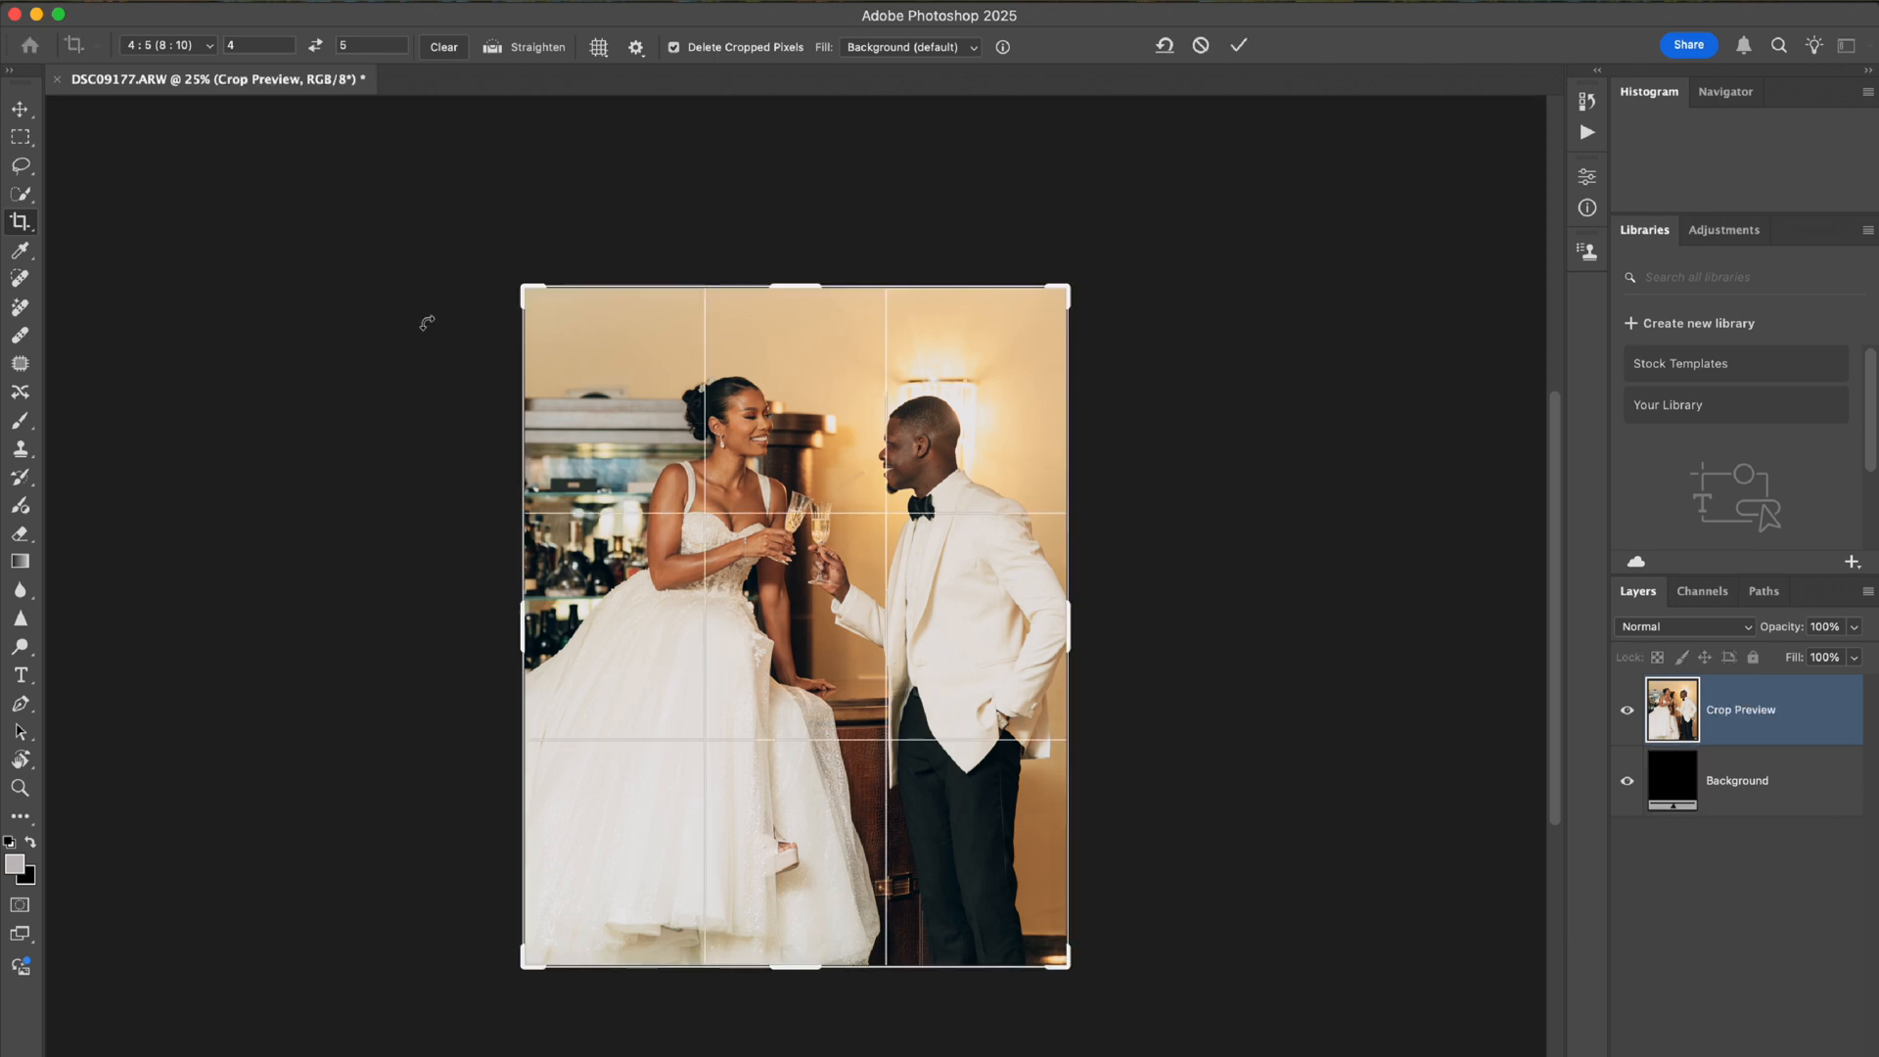
left_click(1200, 45)
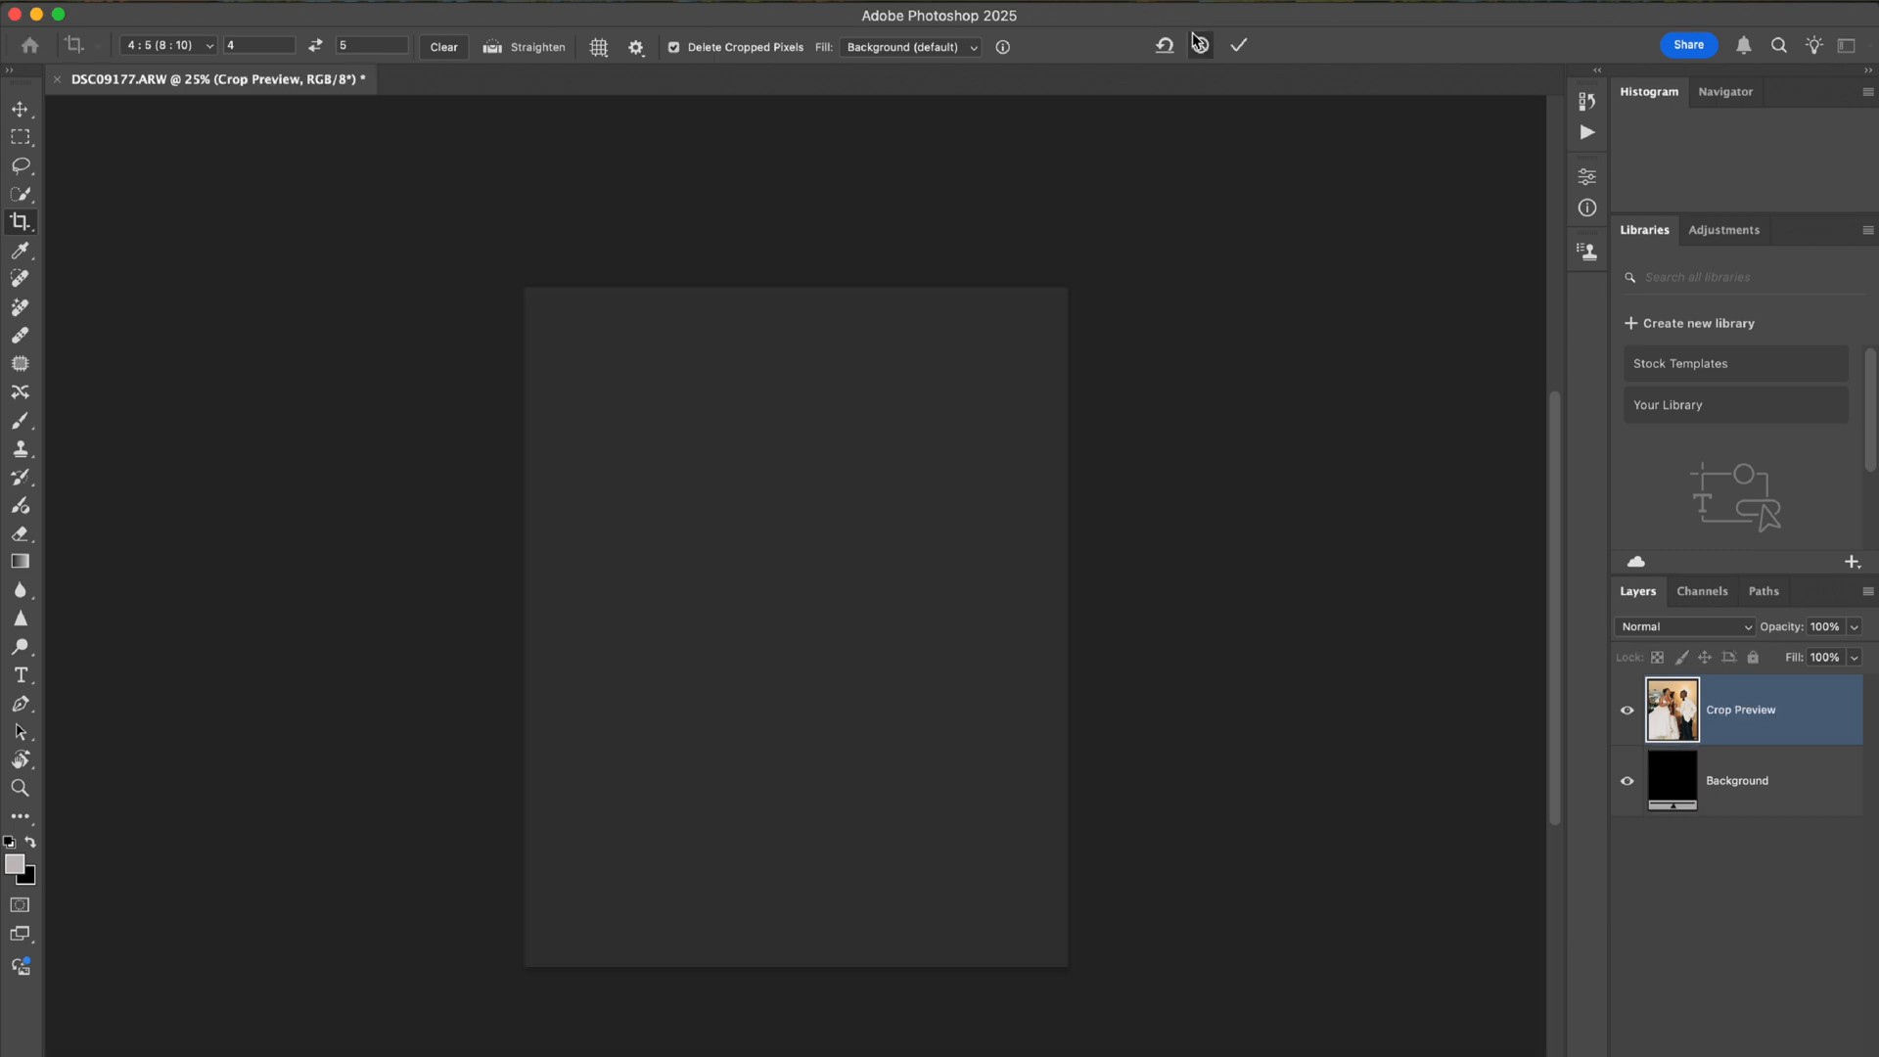
Crop the photo to 4:5 without the ceiling, extending the frame slightly below the photo's lower edge to leave an empty strip.
left_click(795, 501)
scroll(795, 503, "down", 2)
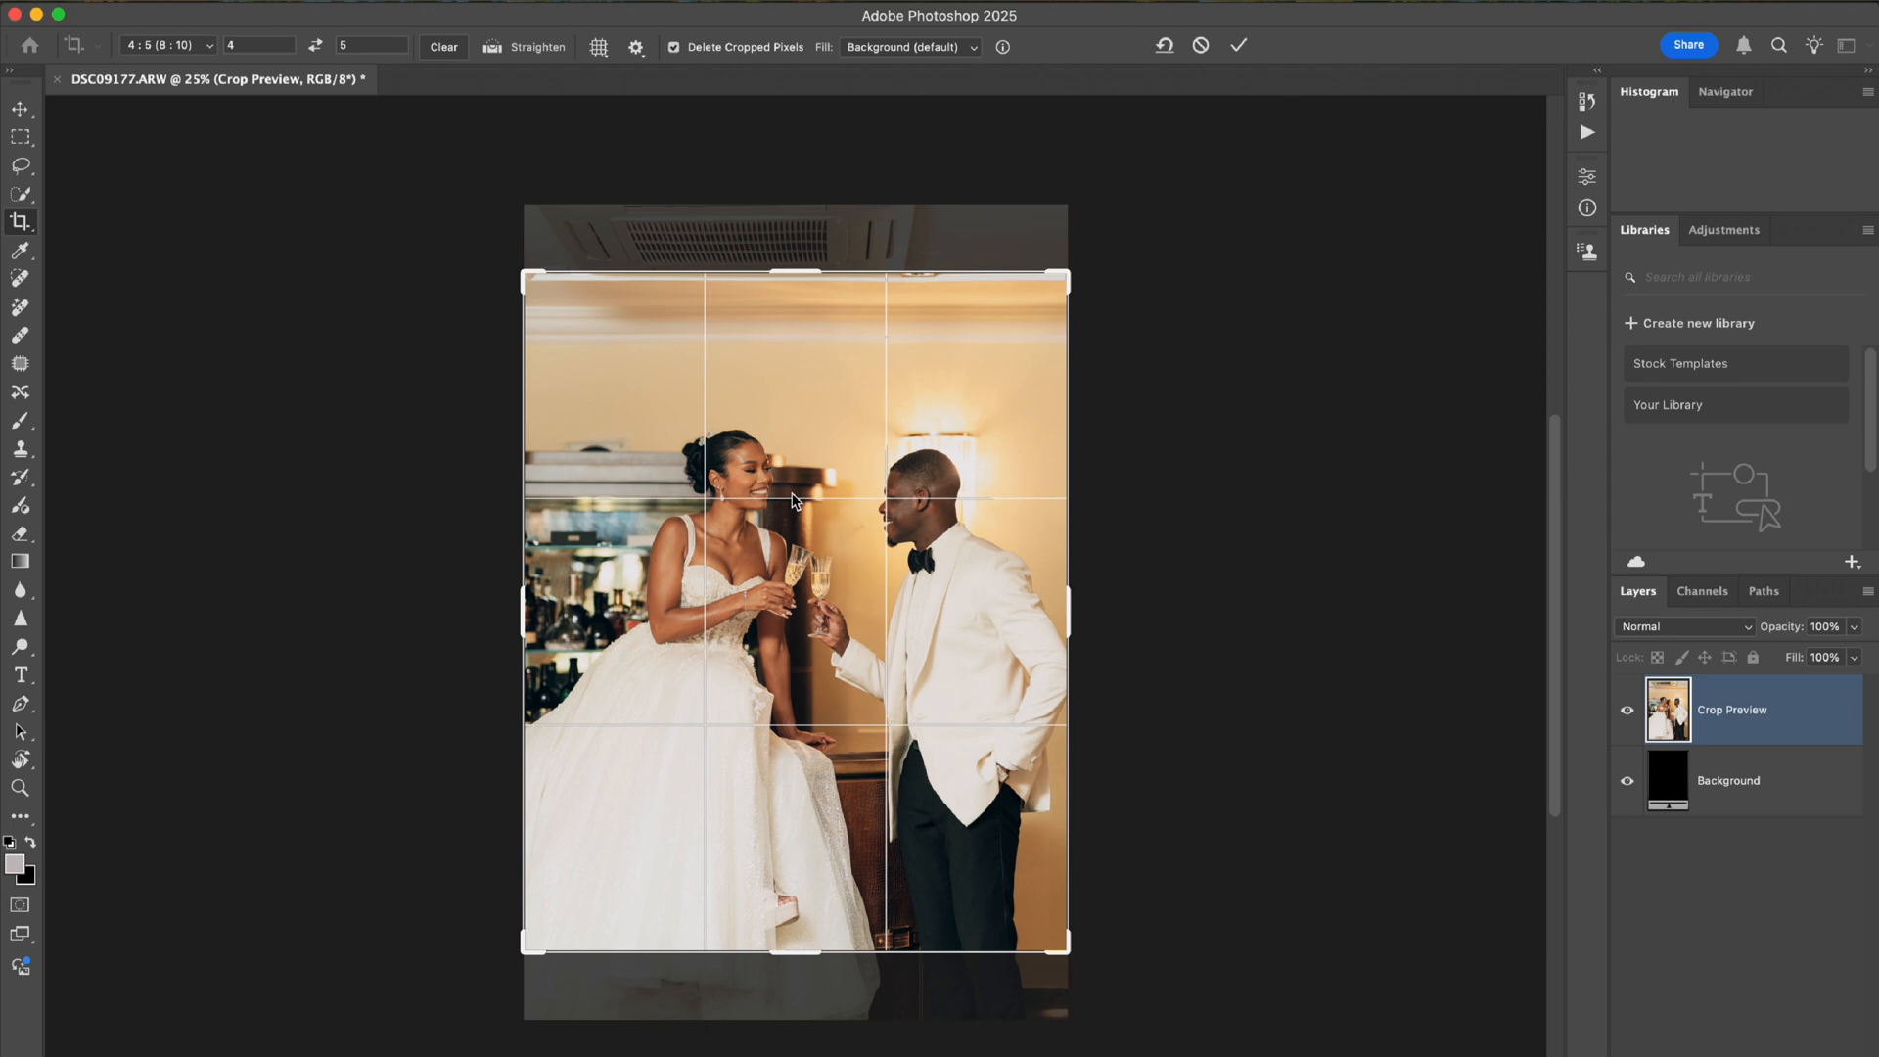
left_click_drag(801, 615, 801, 553)
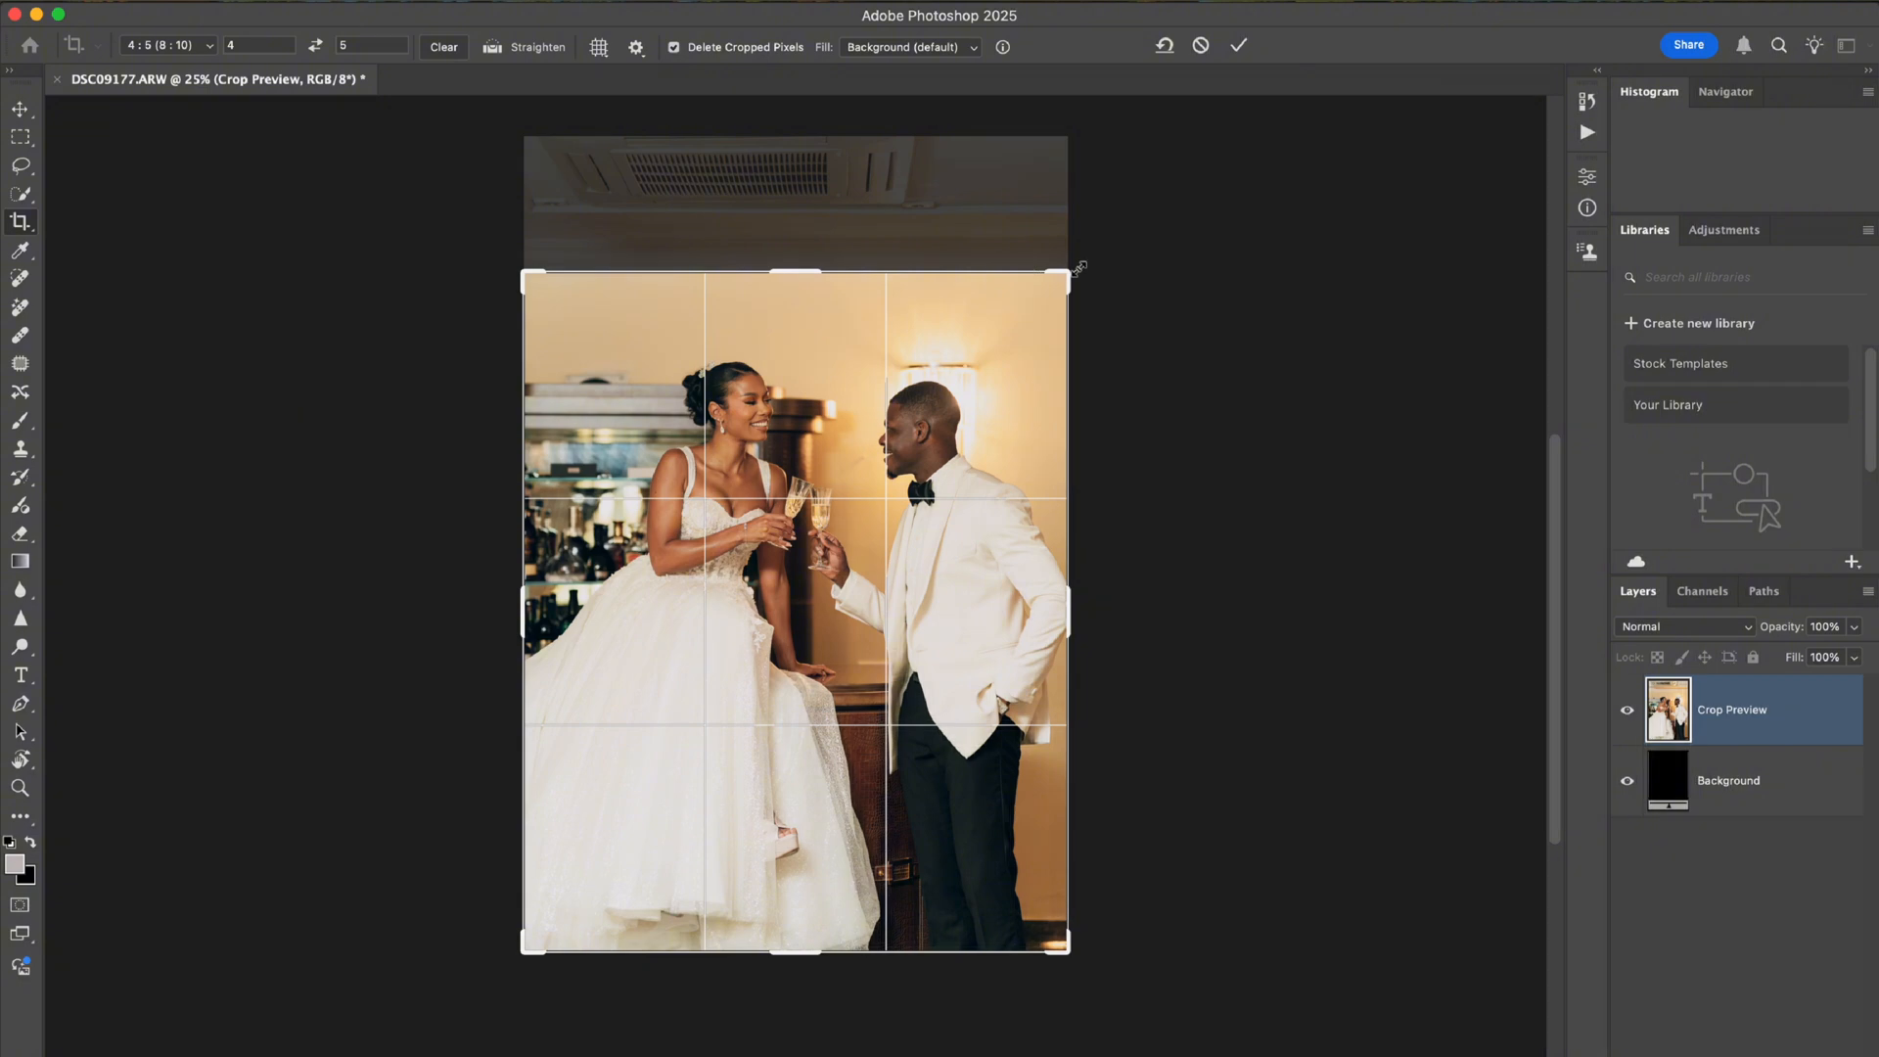
mouse_move(795, 271)
left_mouse_down()
mouse_move(794, 313)
mouse_move(793, 240)
mouse_move(790, 272)
left_mouse_up()
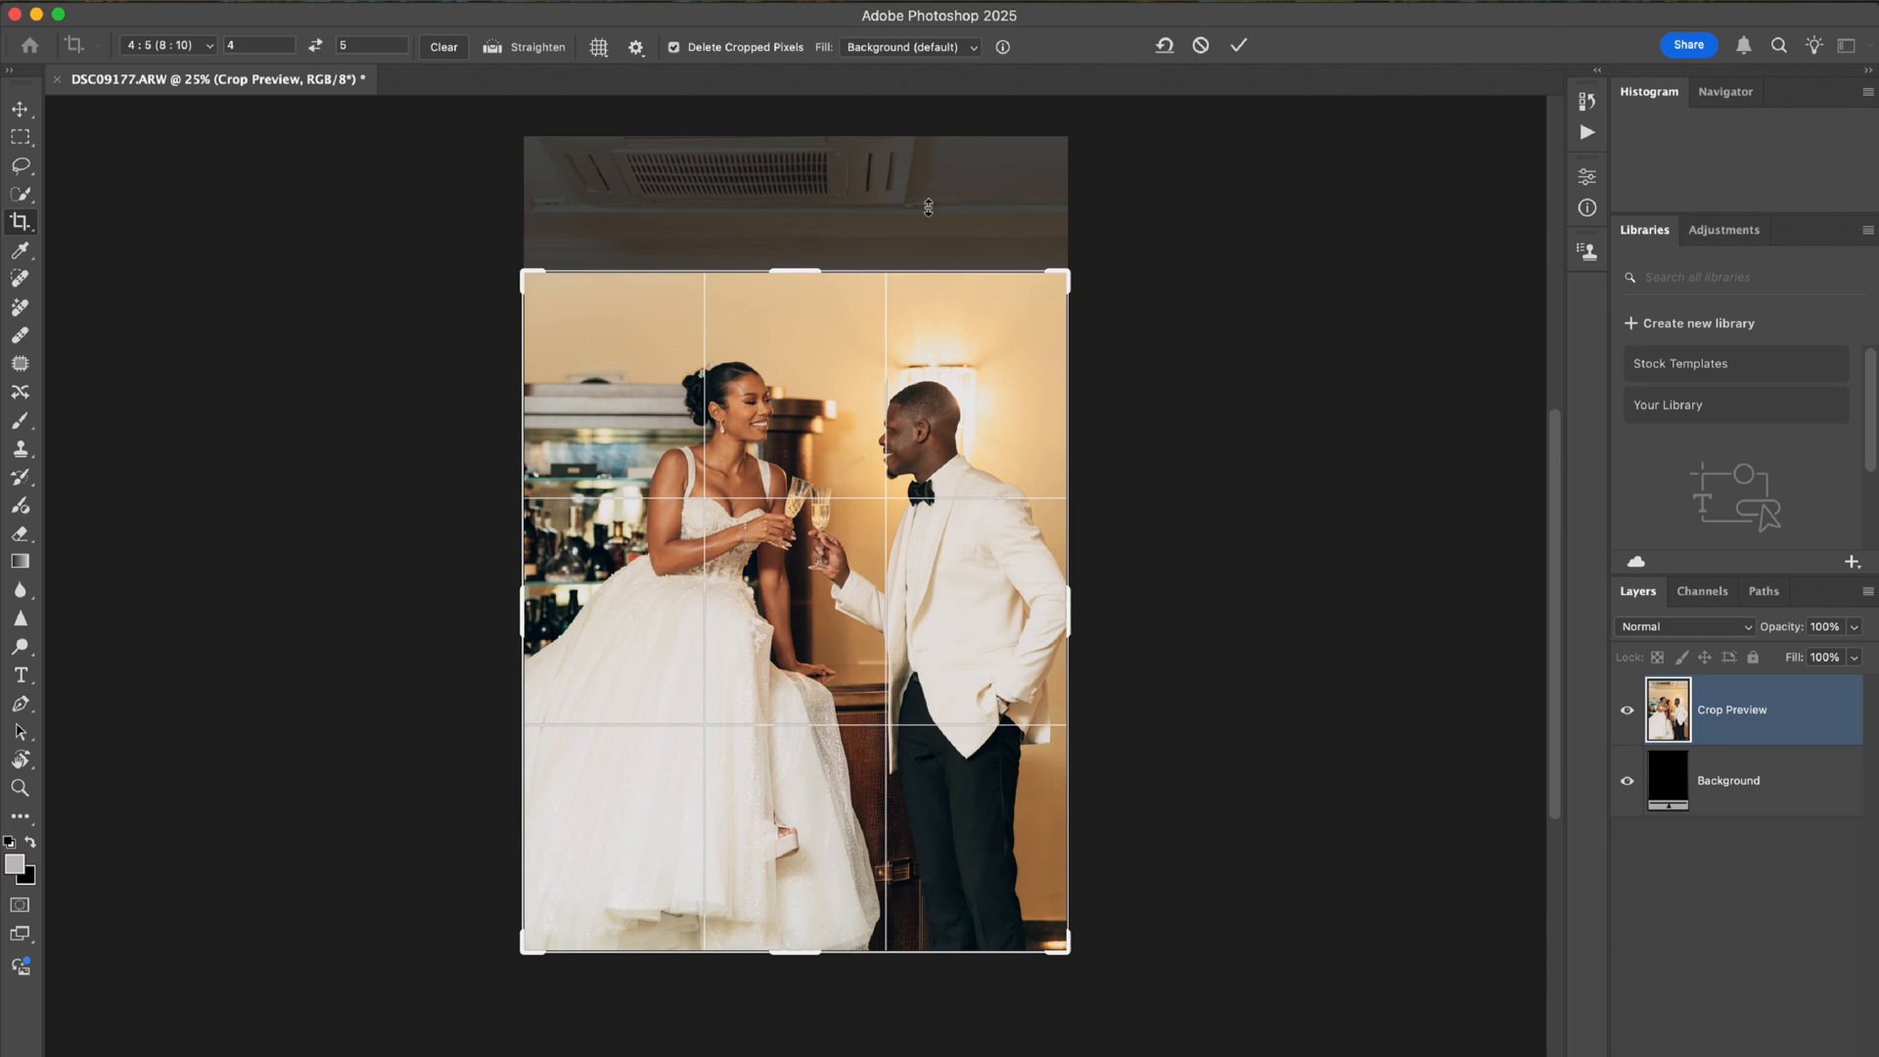
mouse_move(773, 507)
left_mouse_down()
mouse_move(773, 590)
mouse_move(779, 521)
left_mouse_up()
key("Return")
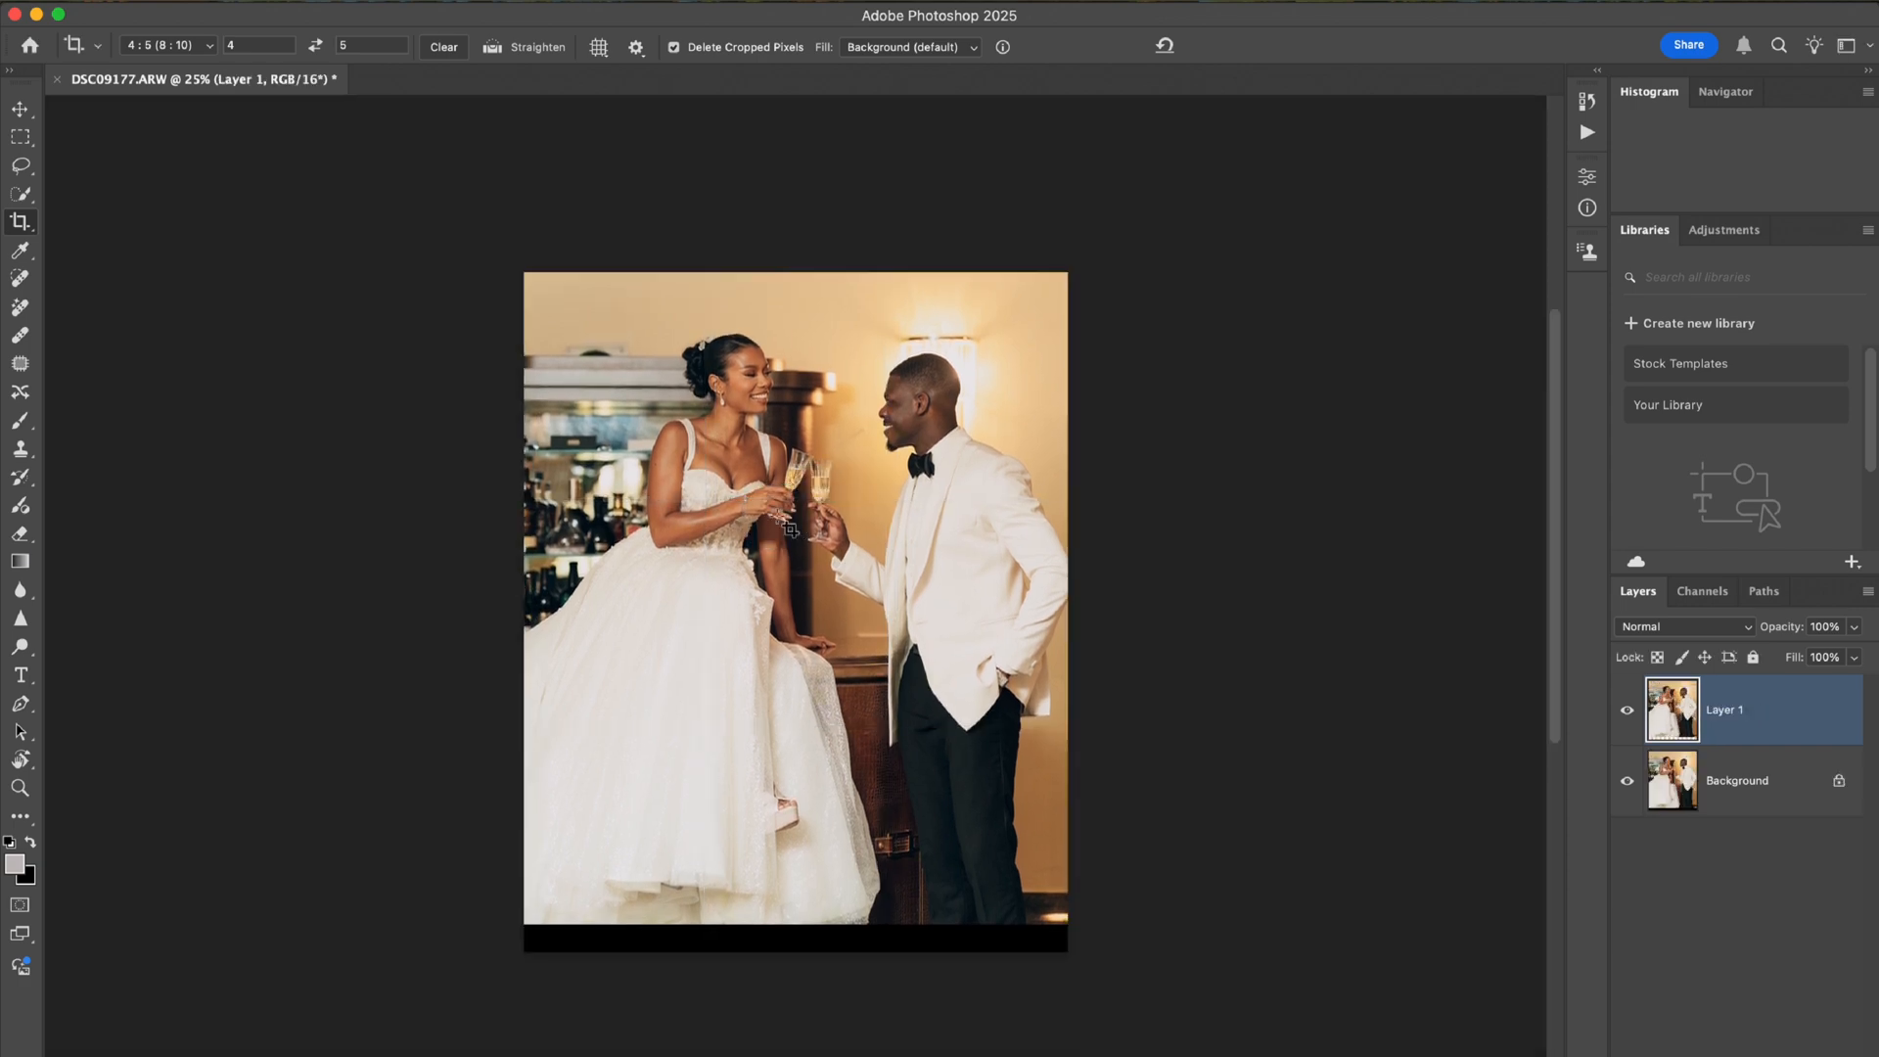
Select the black strip along the photo's lower edge with the Rectangular Marquee and extend the scene there using Generative Fill without a prompt.
left_click(21, 138)
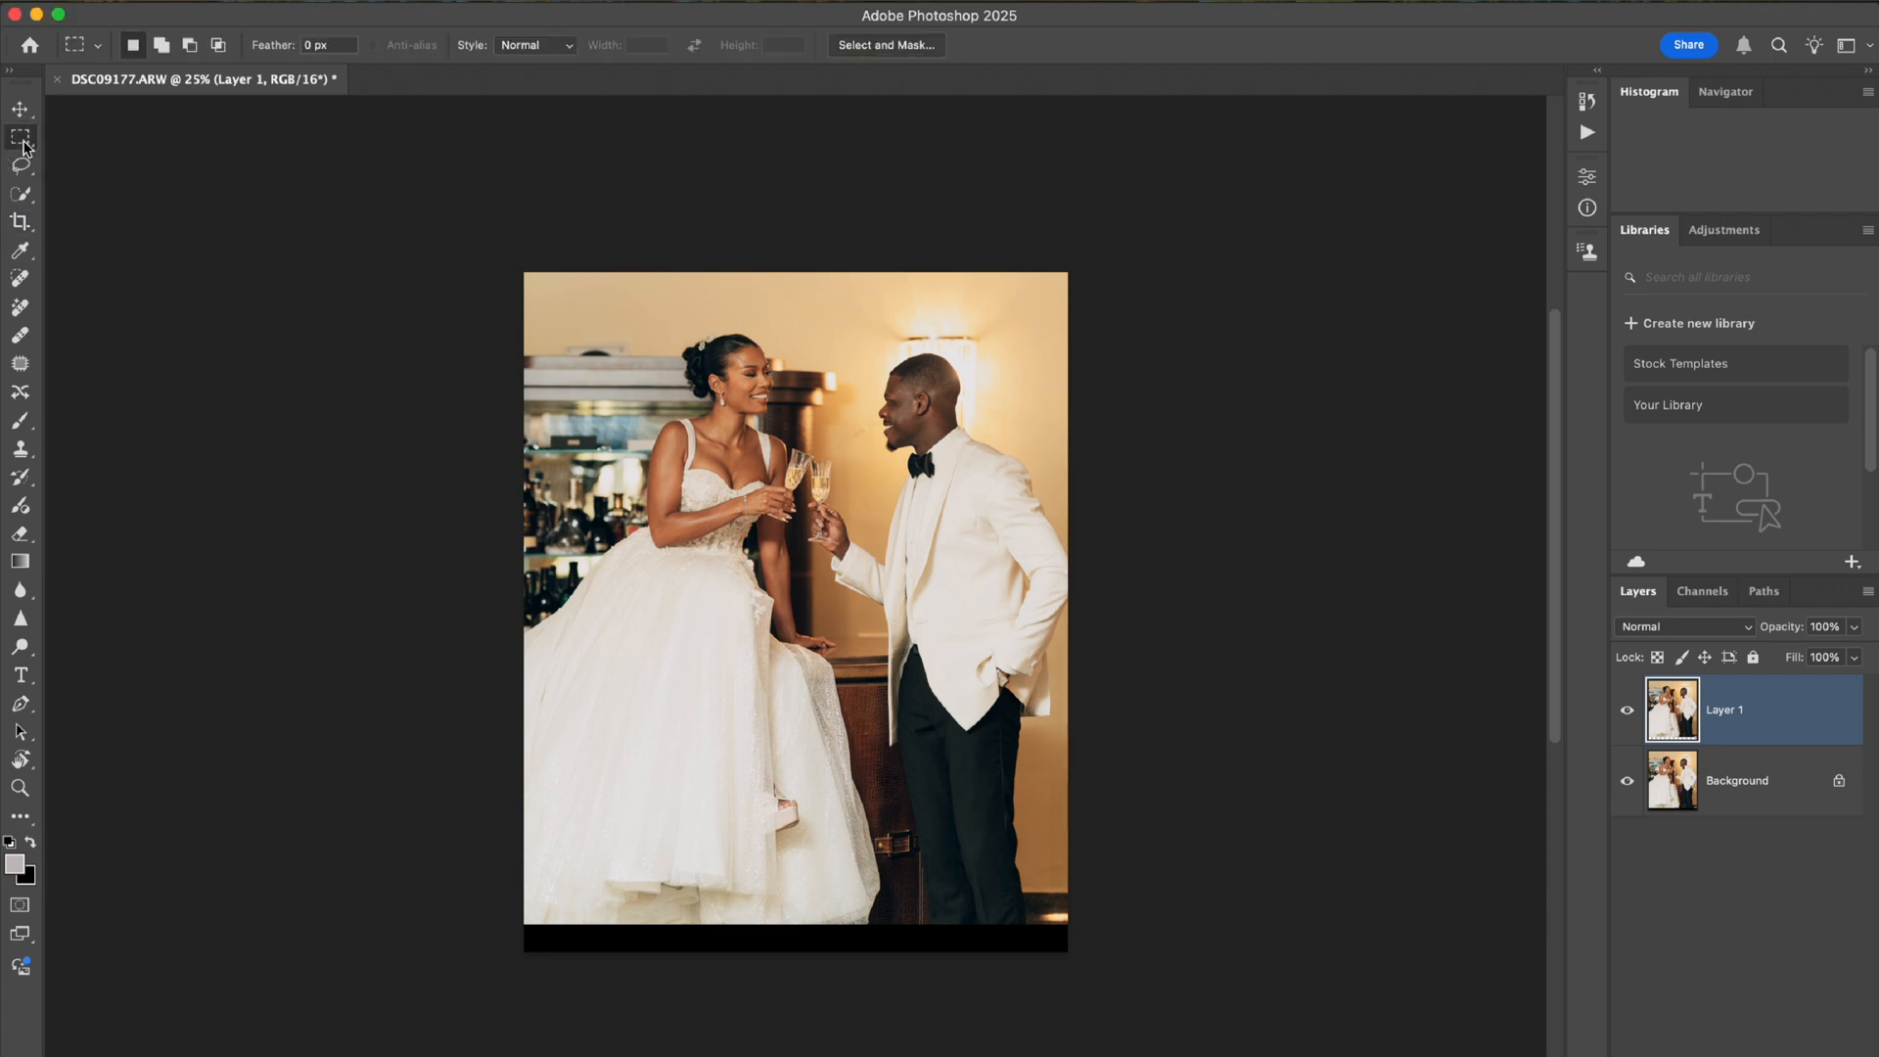
left_click_drag(1098, 967, 505, 918)
left_click(268, 2)
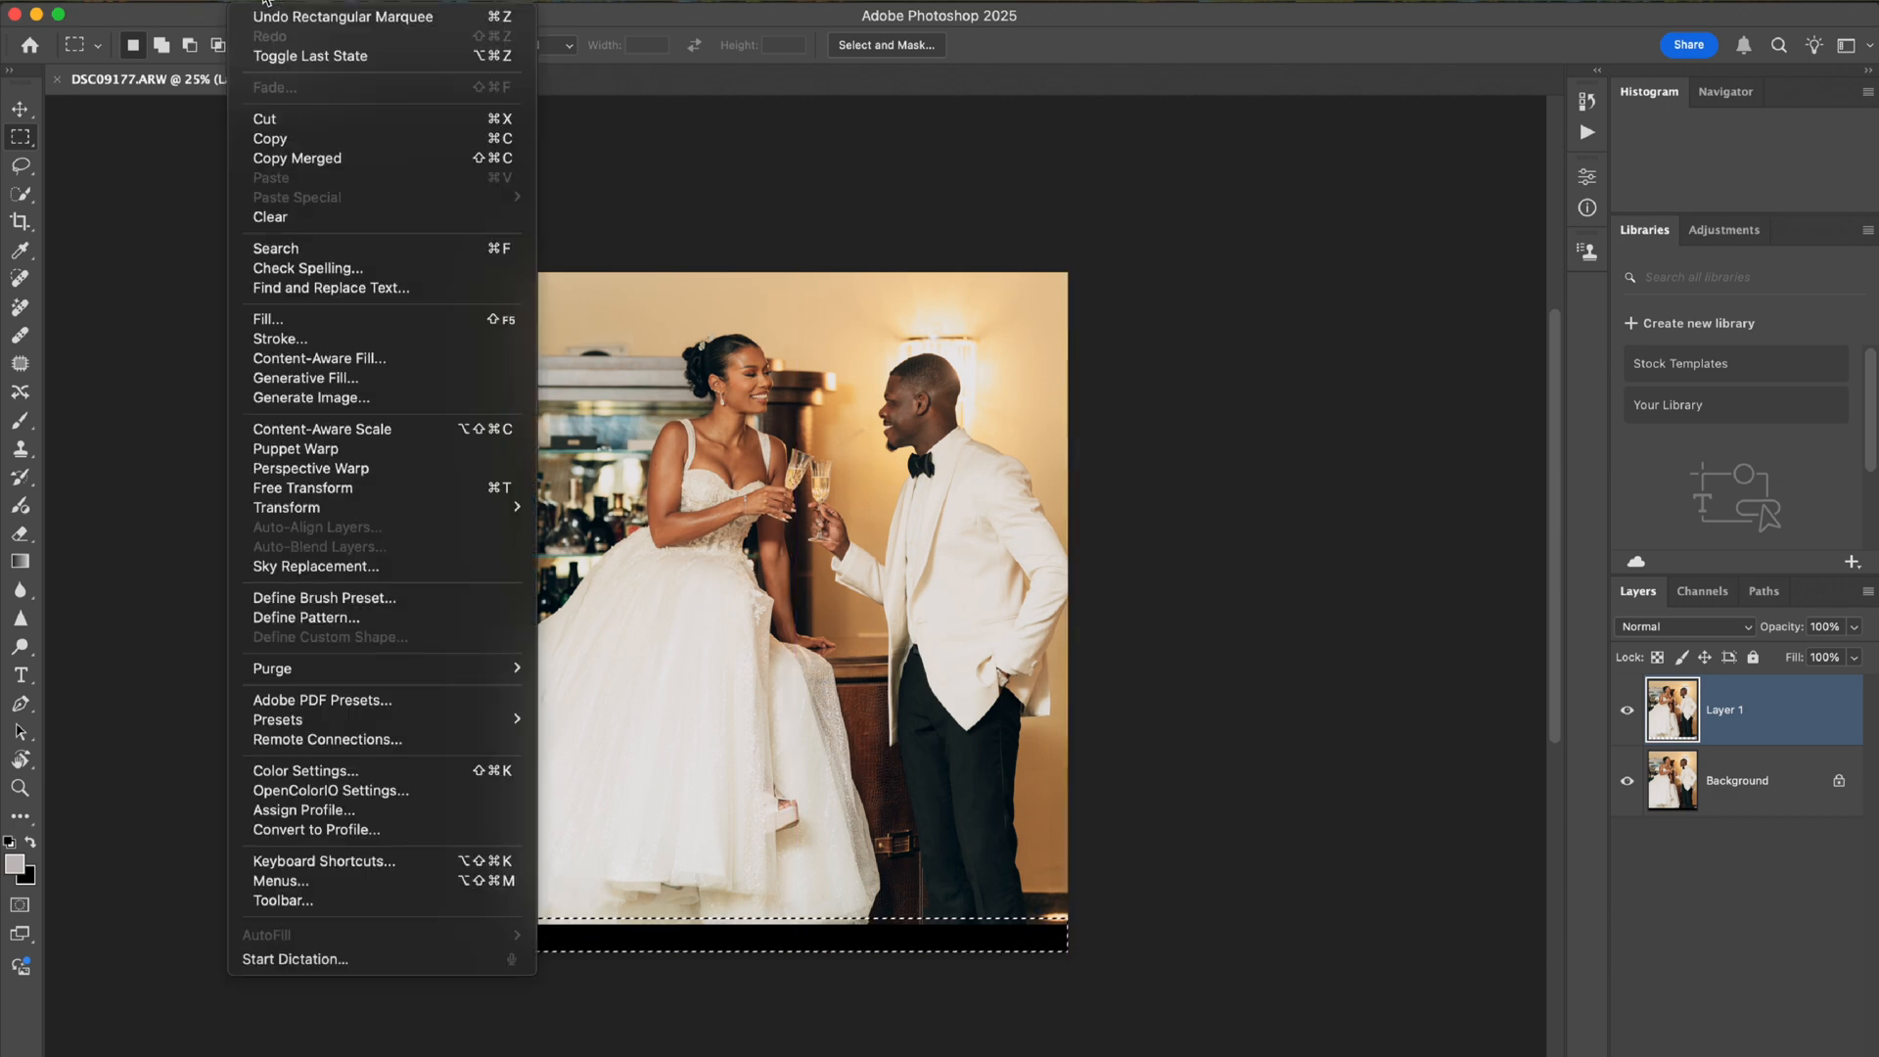
left_click(312, 378)
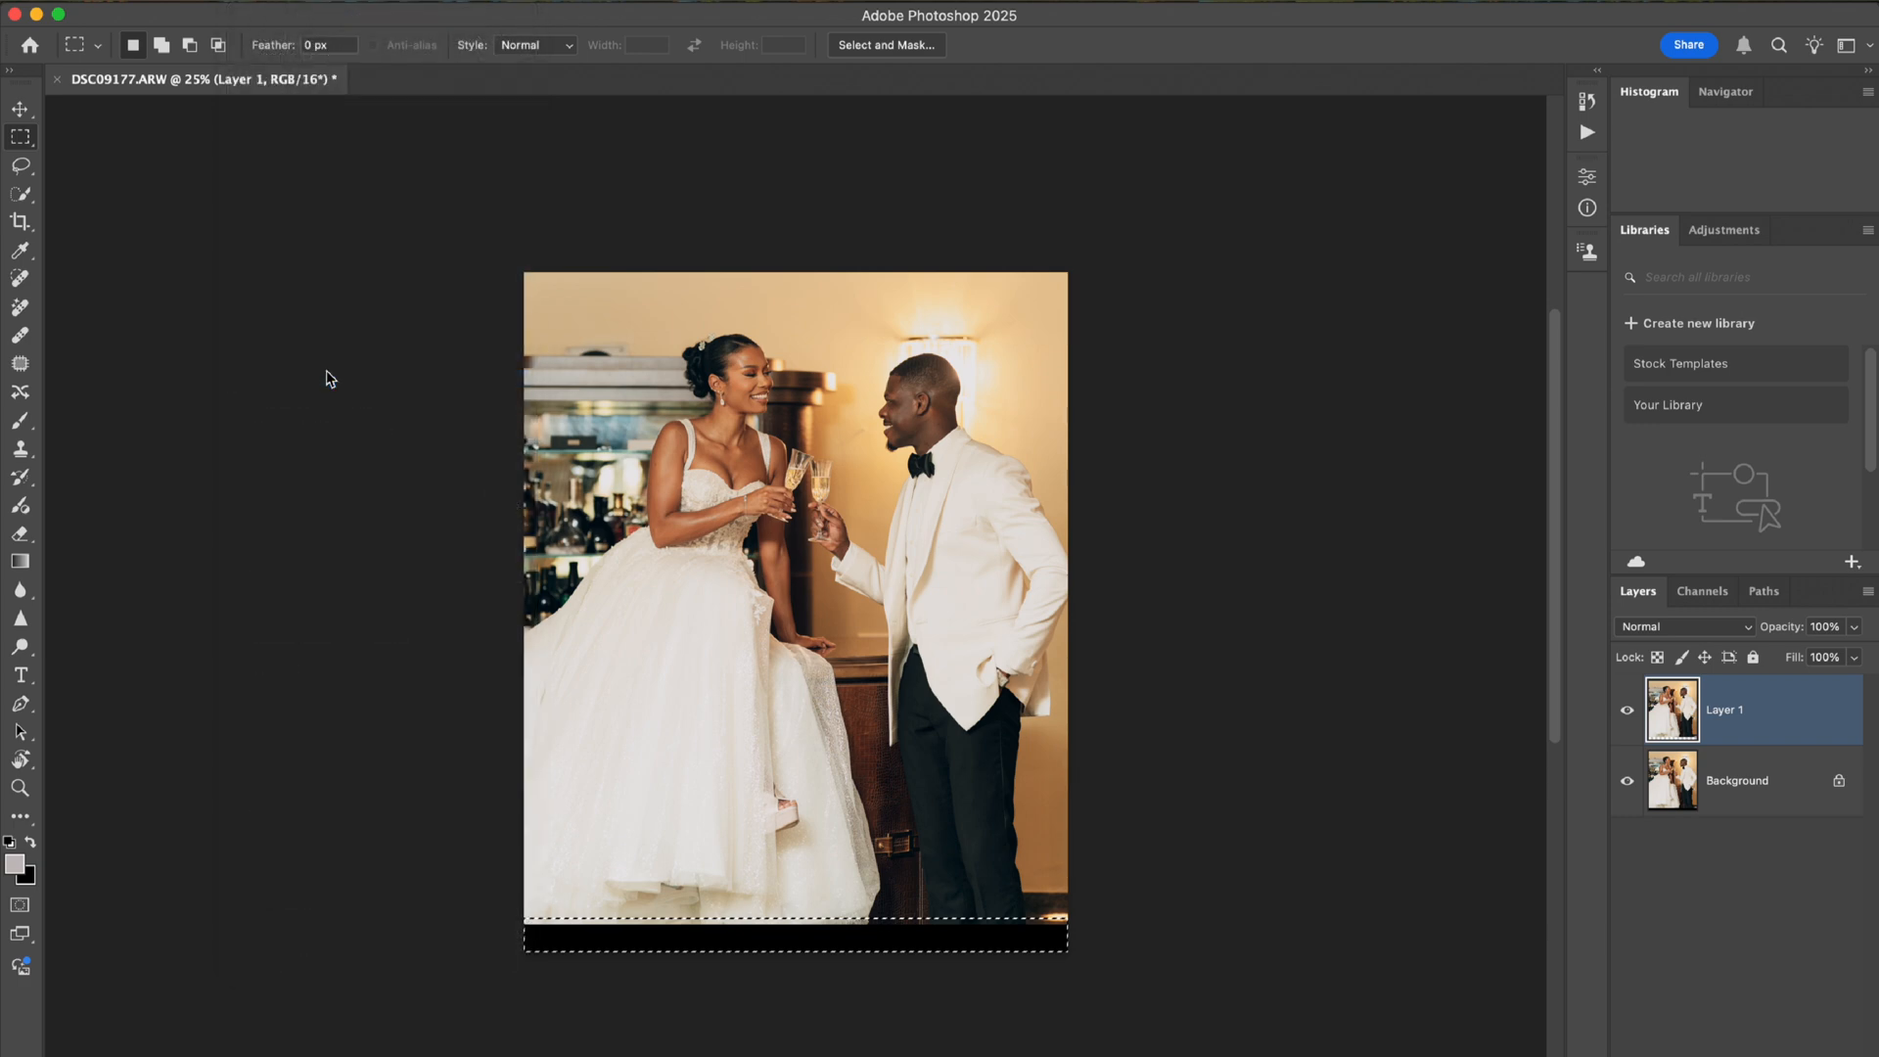
key("Return")
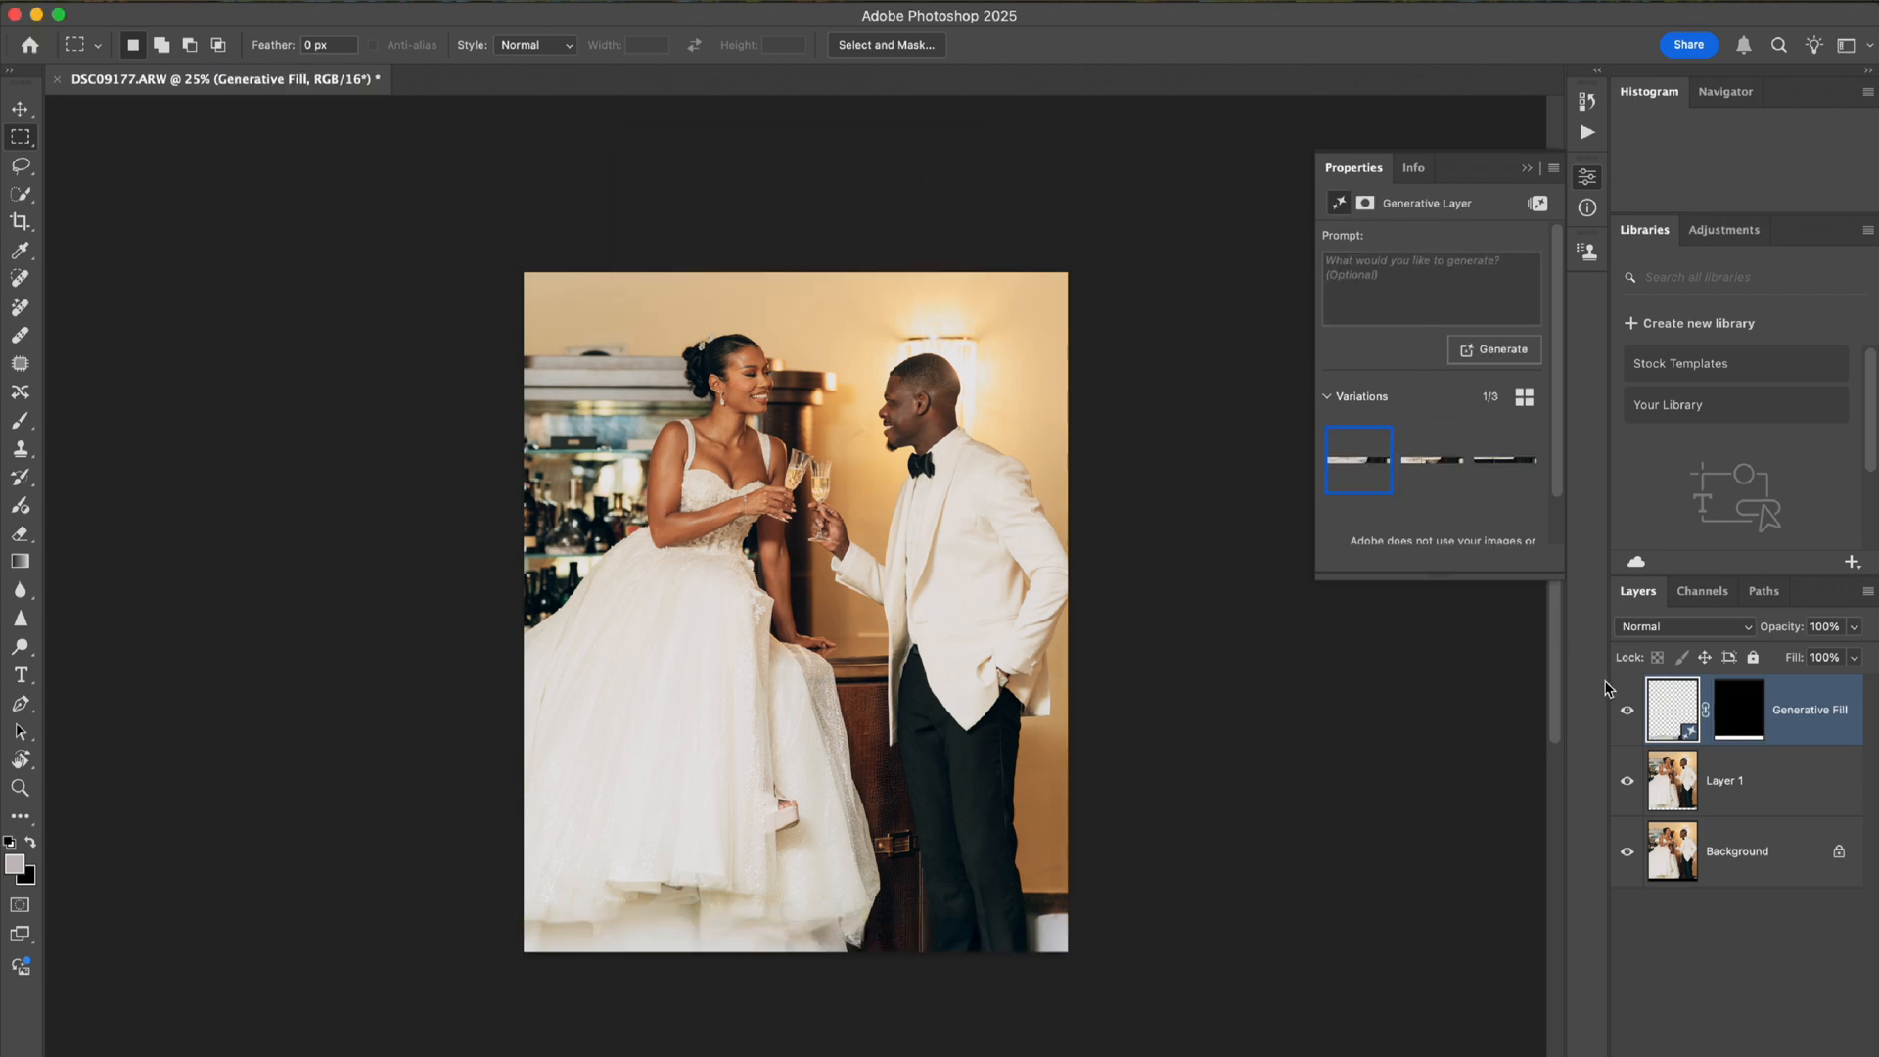
Compare the photo with and without the Generative Fill layer and preview its variations at the photo's lower edge.
left_click(1629, 714)
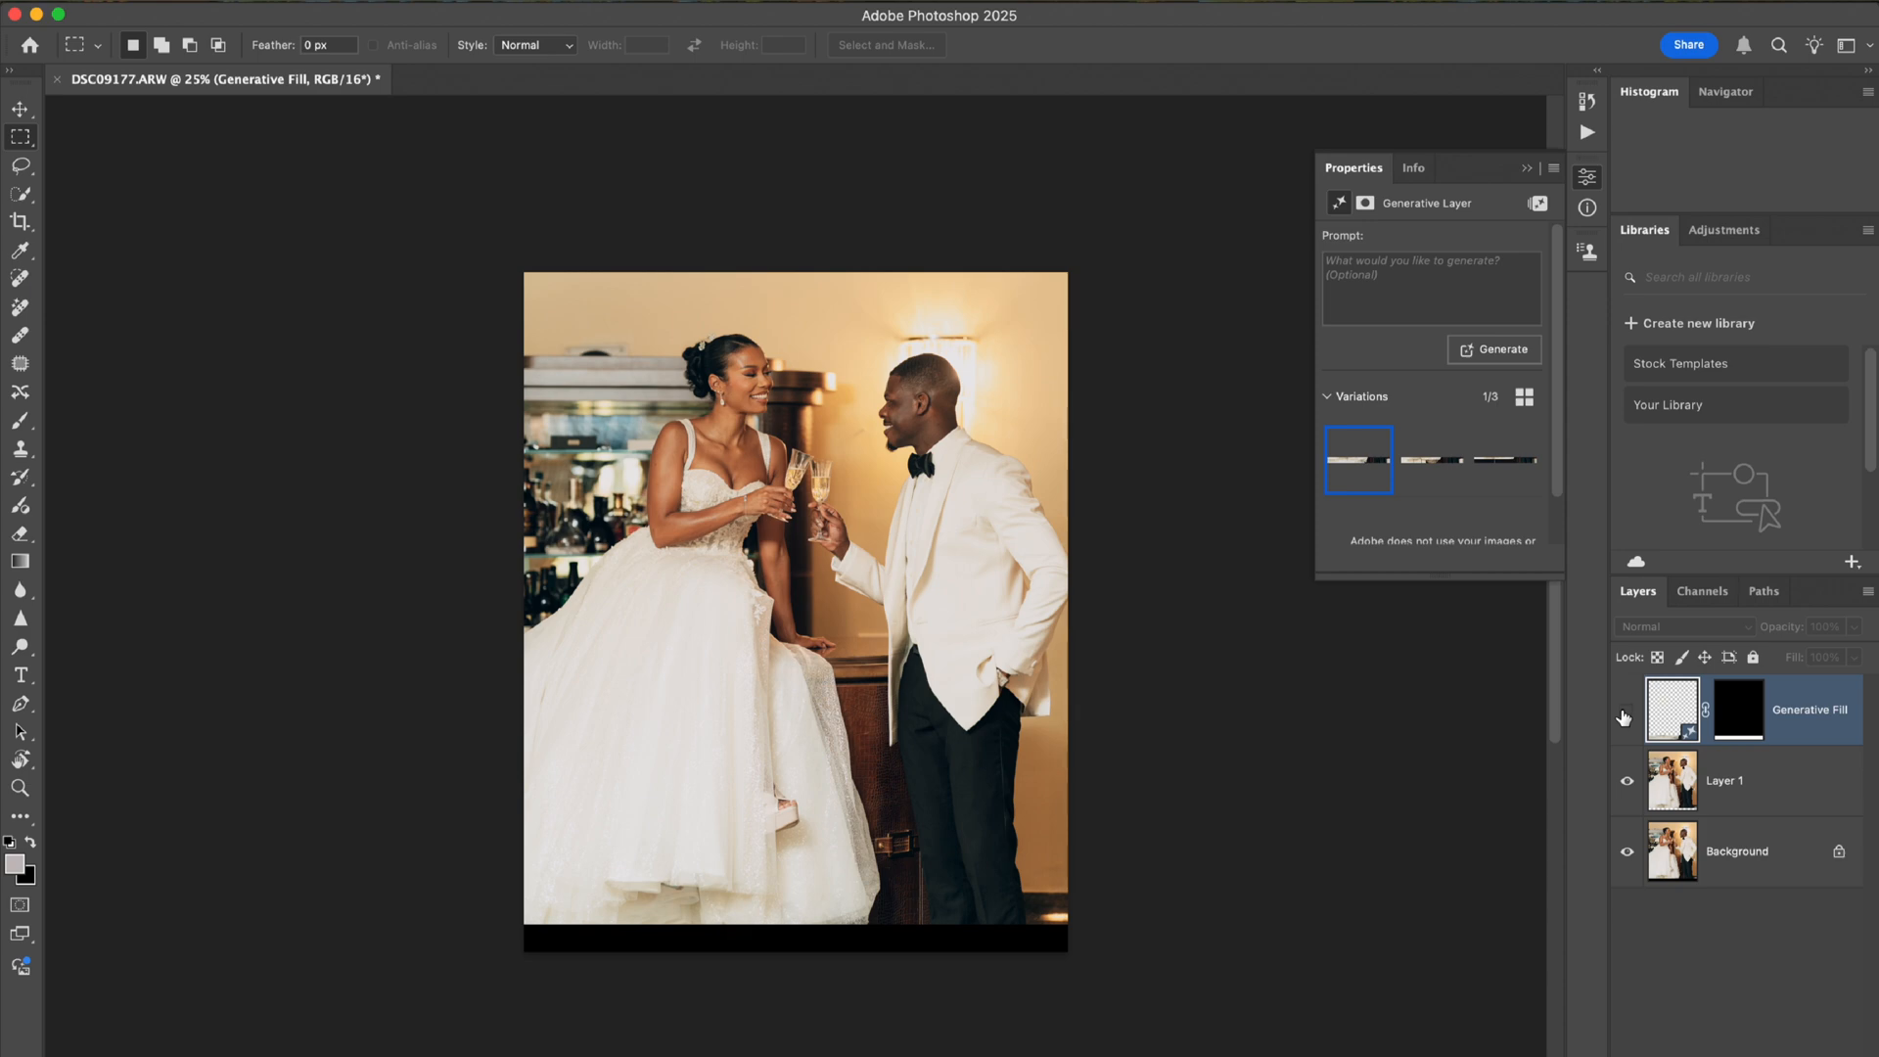
left_click(1626, 712)
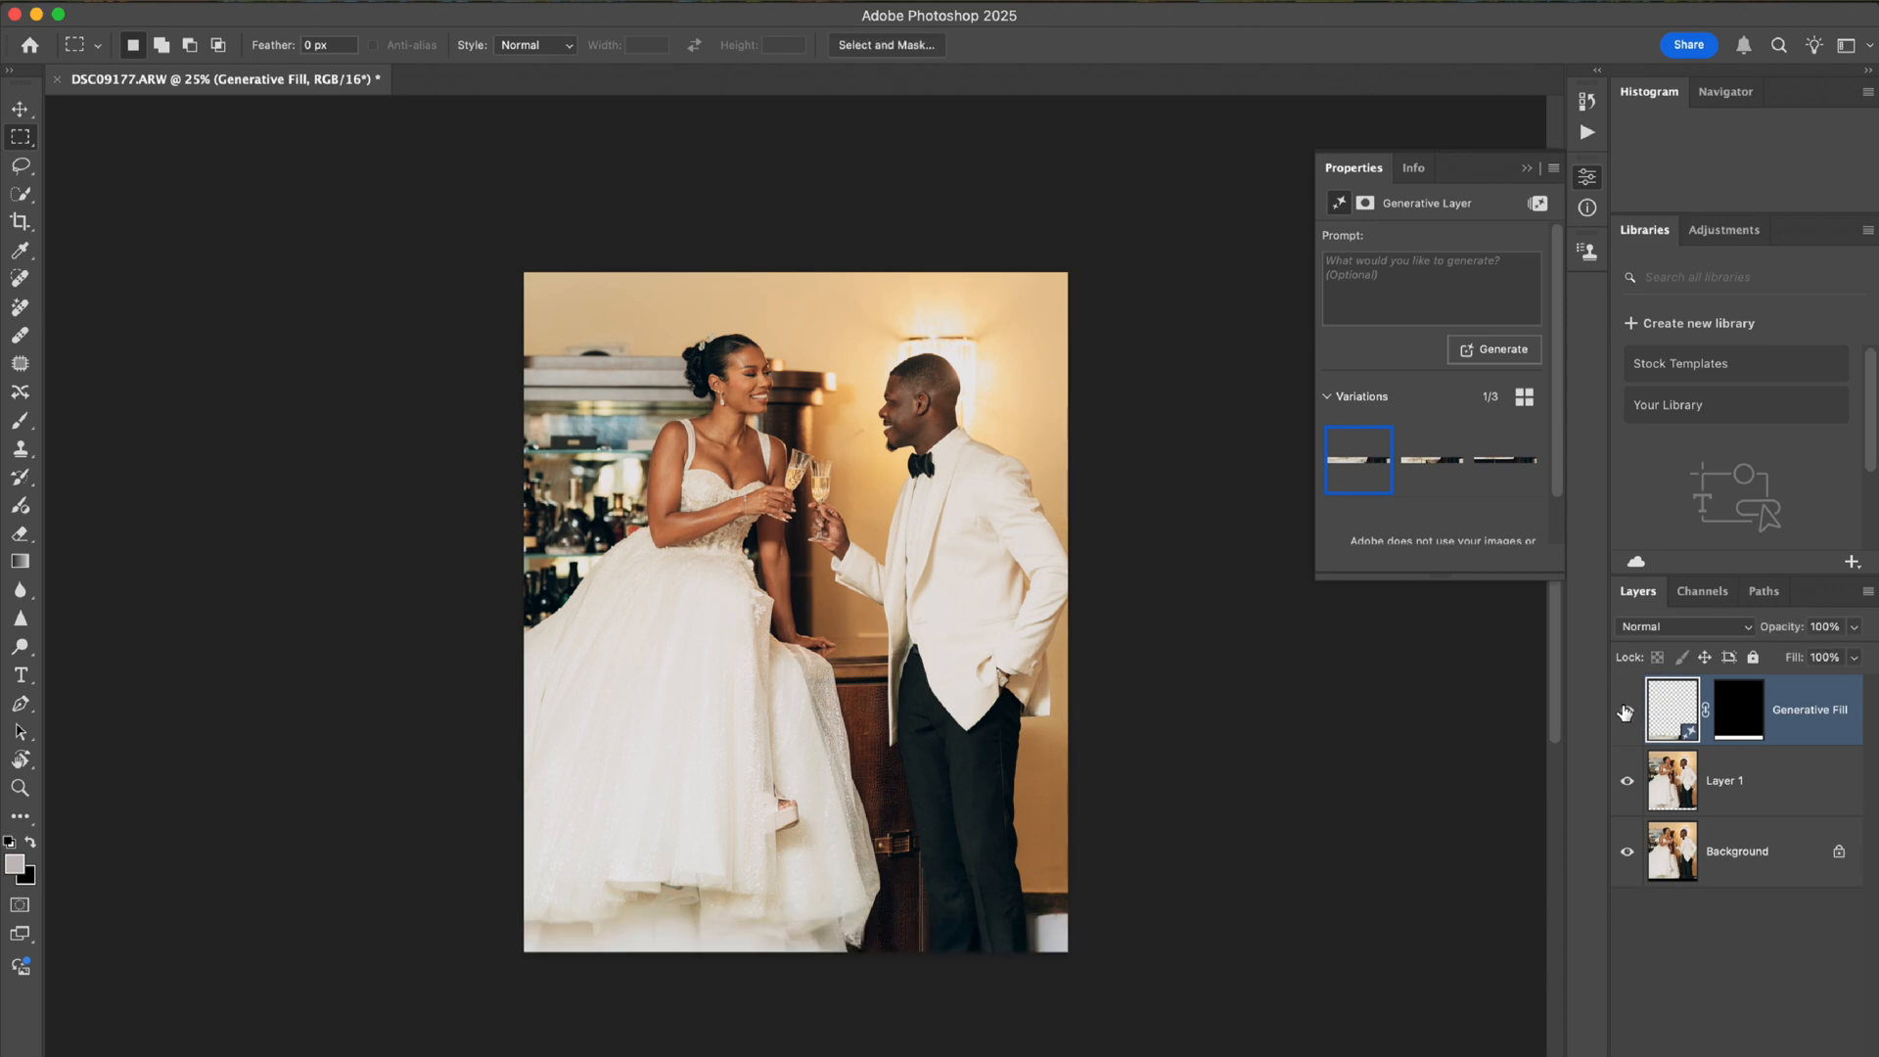
left_click(1428, 459)
left_click(1505, 460)
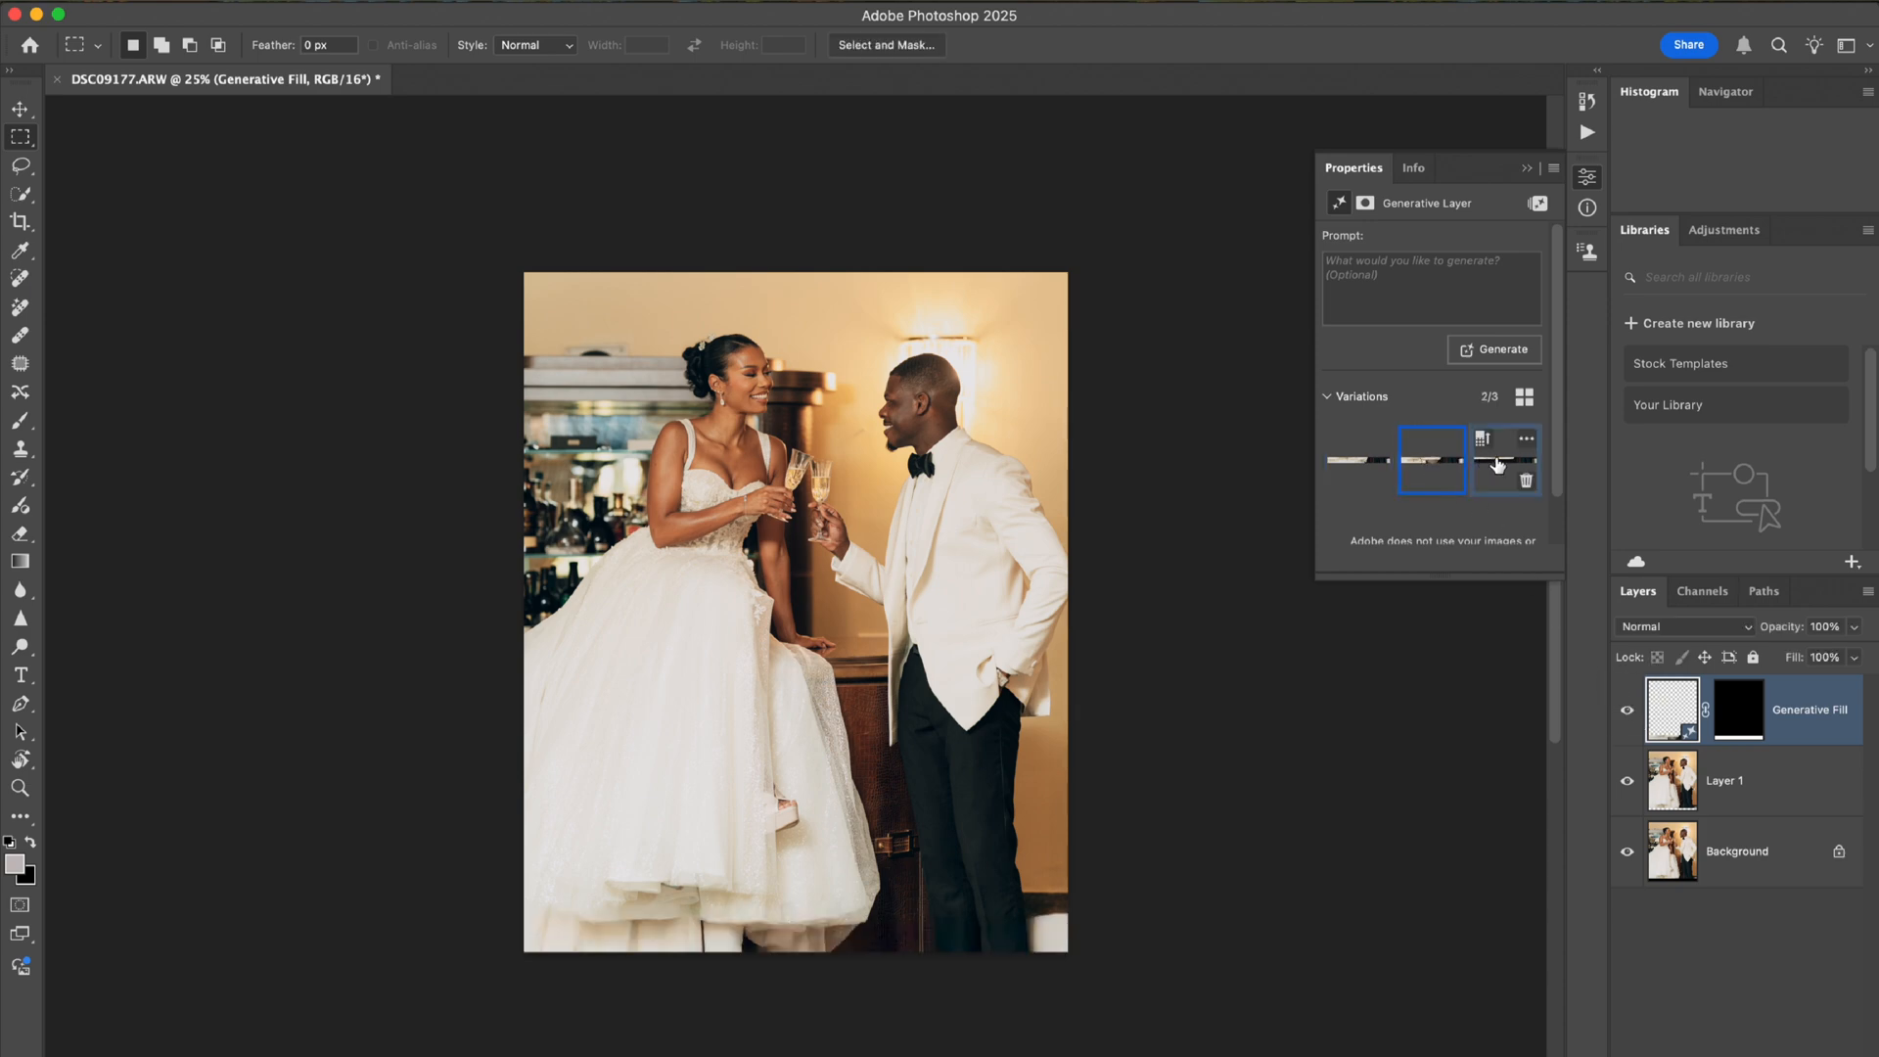
left_click(1365, 462)
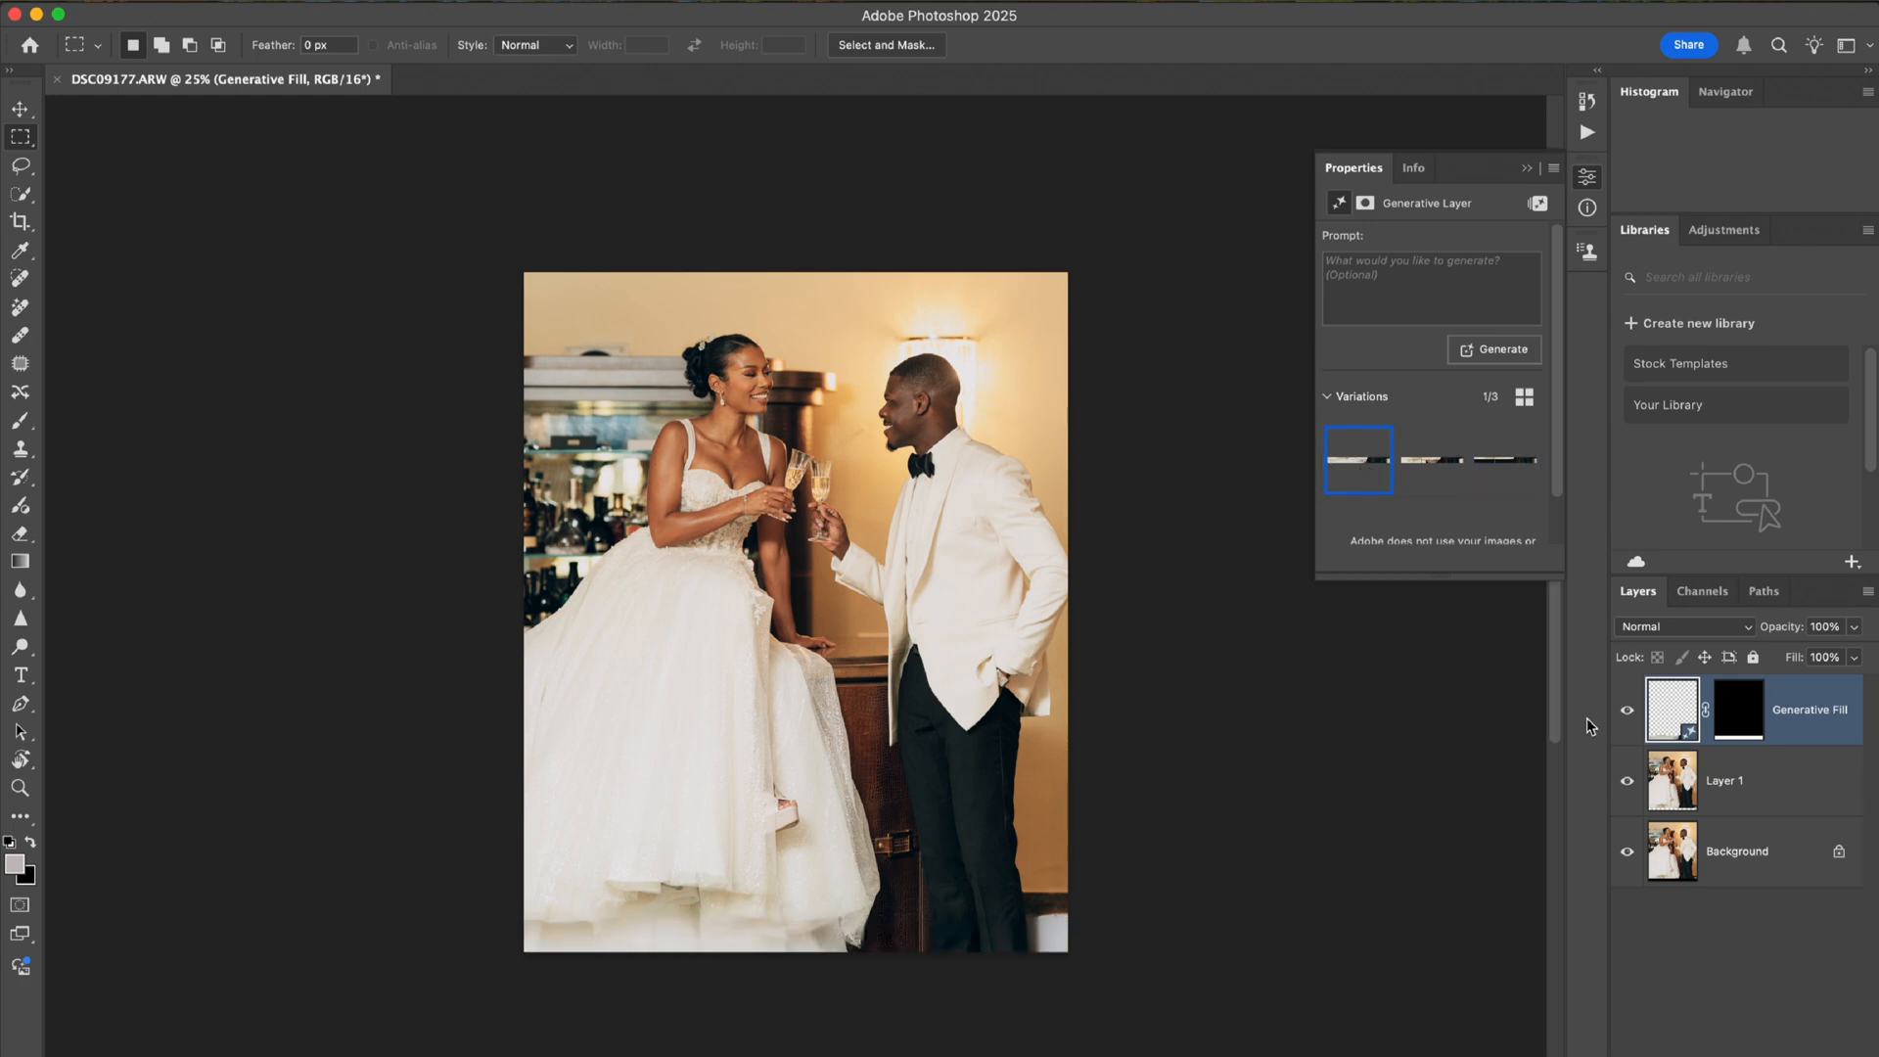
left_click(1626, 714)
left_click(1626, 713)
Inspect the generated dress hem and floor up close at 50%, comparing the second and third fill variations with the unfilled strip.
key("super+equal")
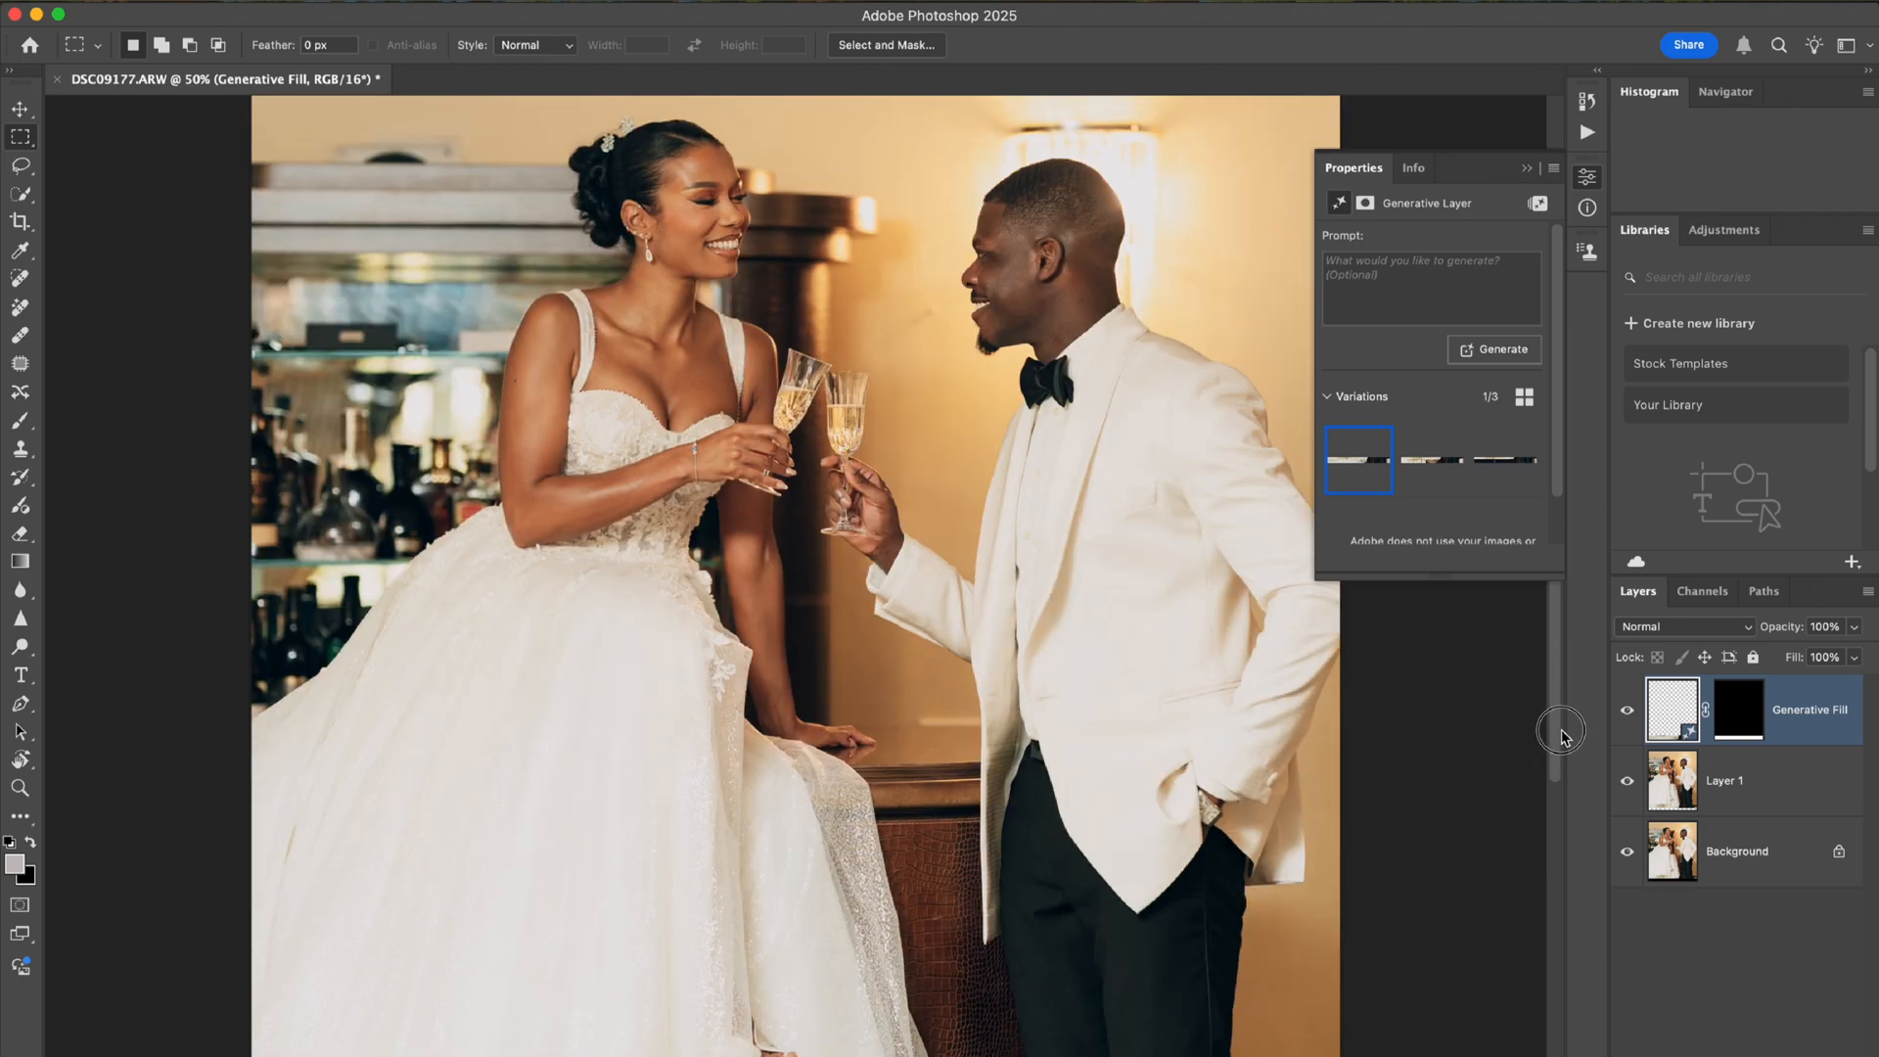
scroll(1562, 736, "down", 5)
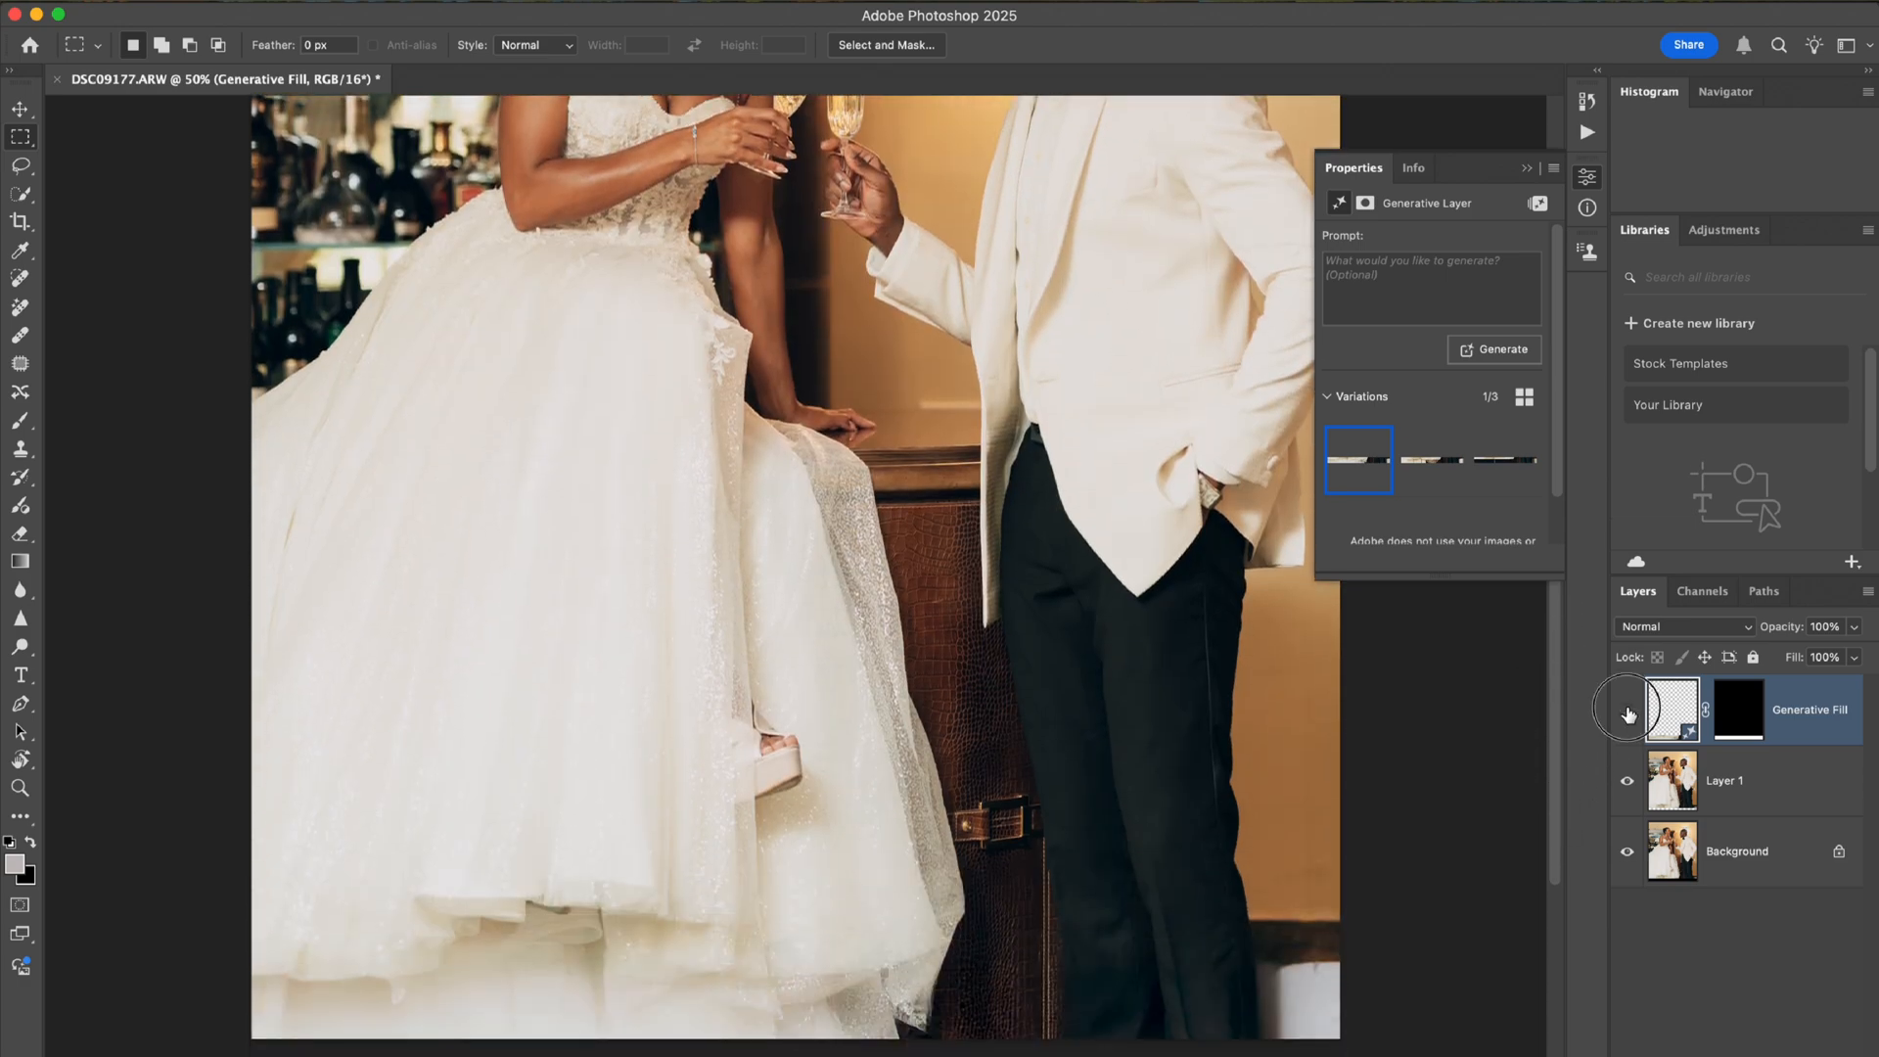
left_click(1628, 711)
left_click(1431, 460)
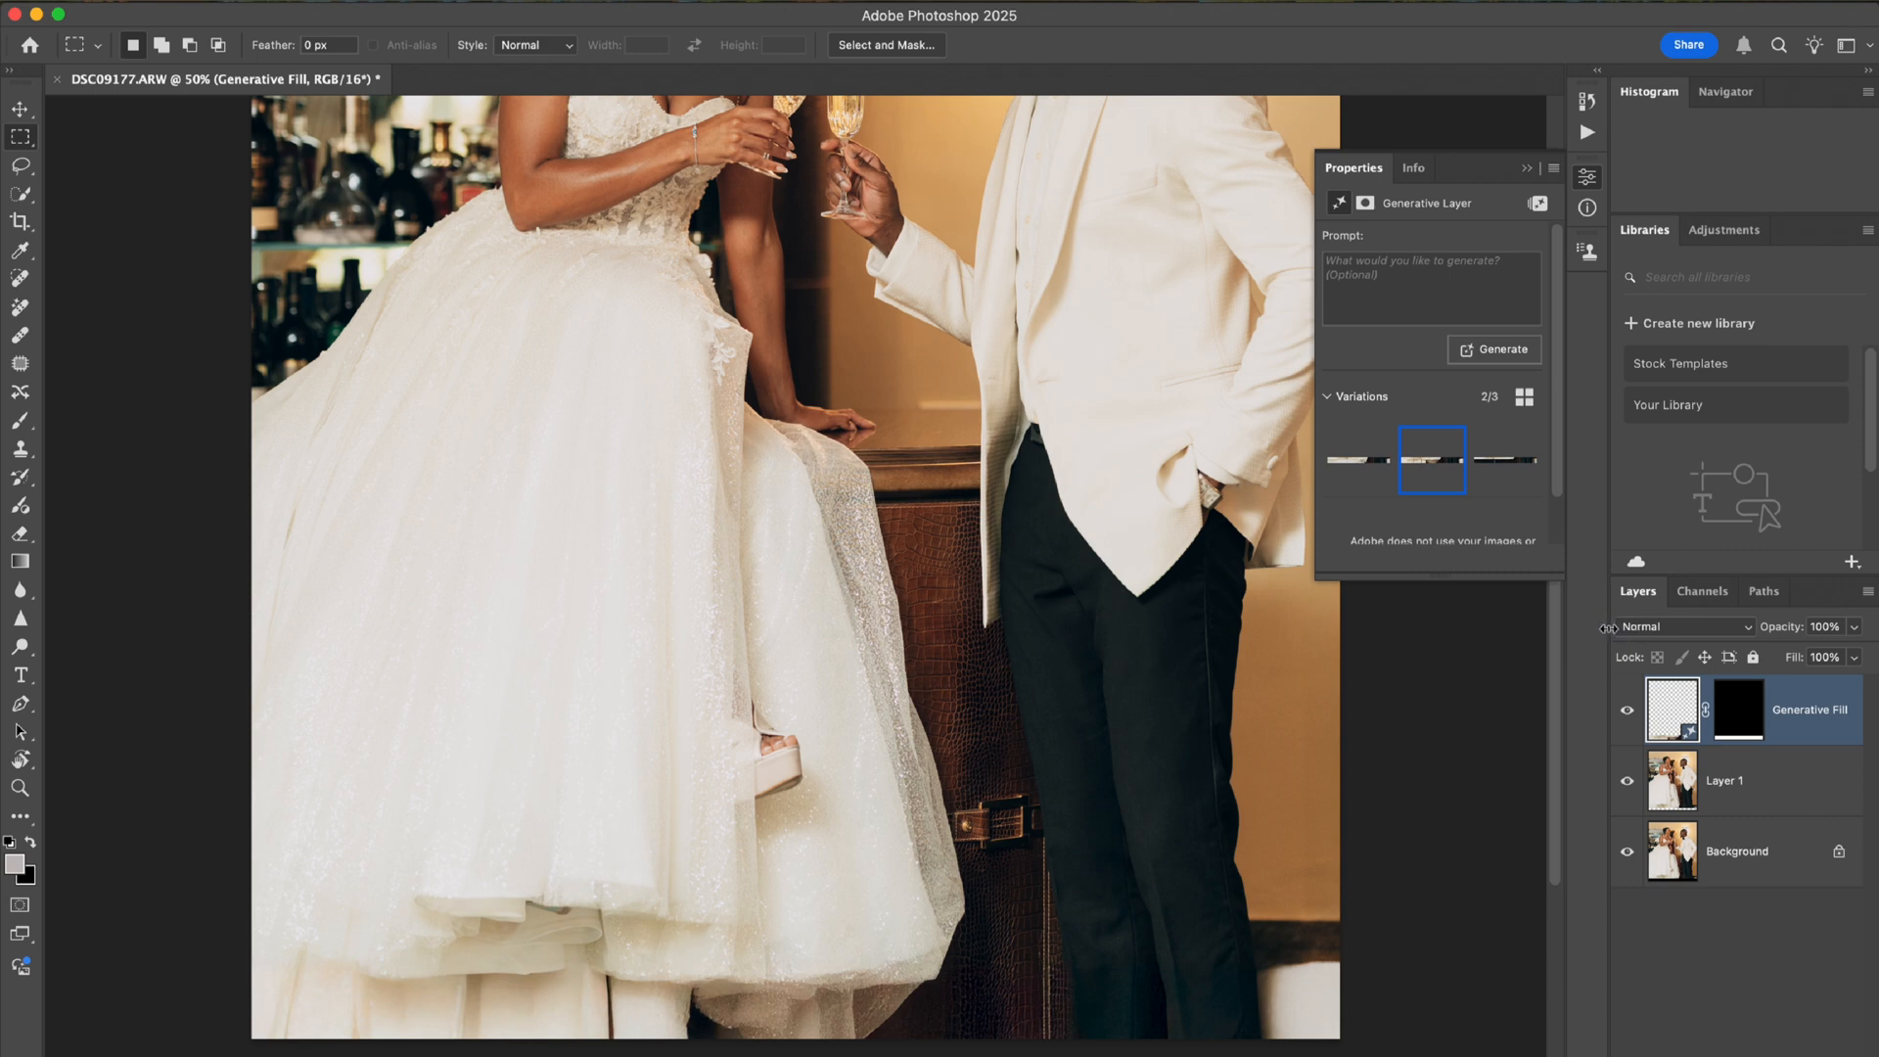
left_click(1628, 711)
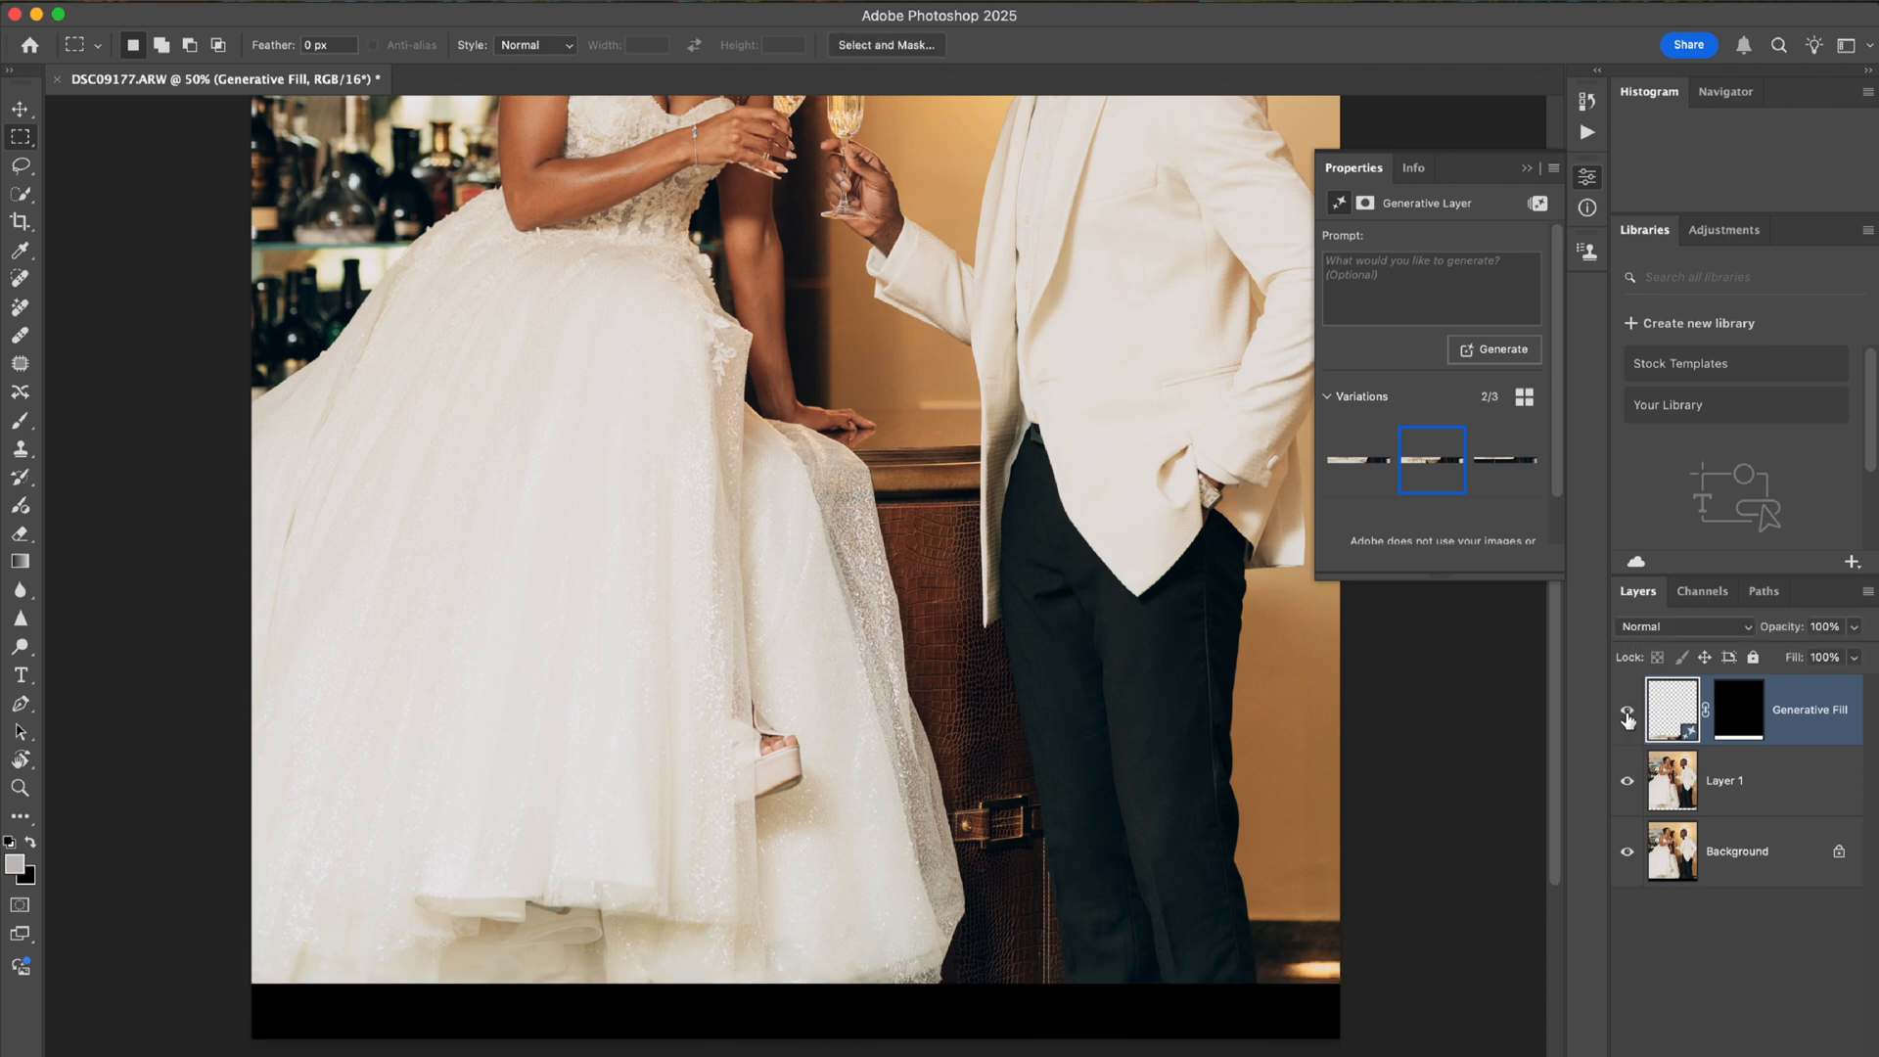
left_click(1628, 711)
left_click(1512, 477)
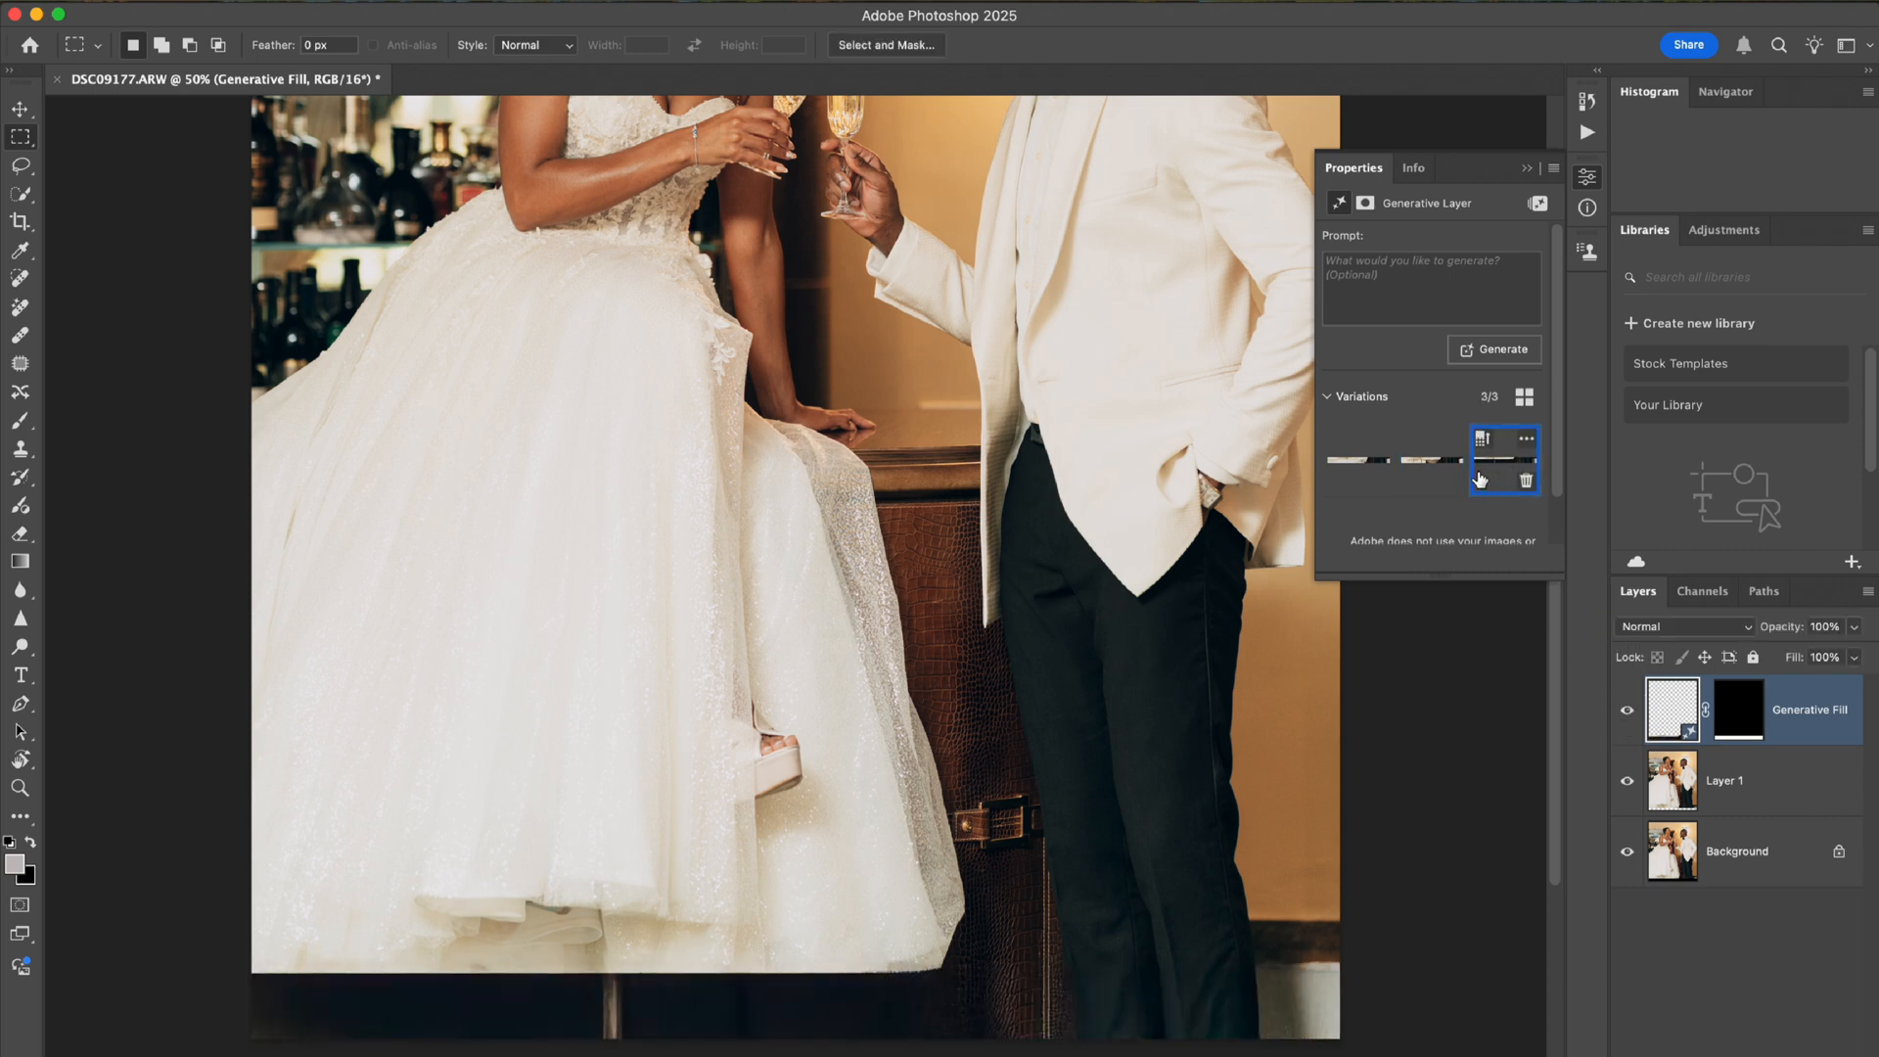
left_click(1435, 468)
Compare the first two fill variations on the whole photo, keep the first one, and collapse the layer's properties.
key("super+minus")
key("super+minus")
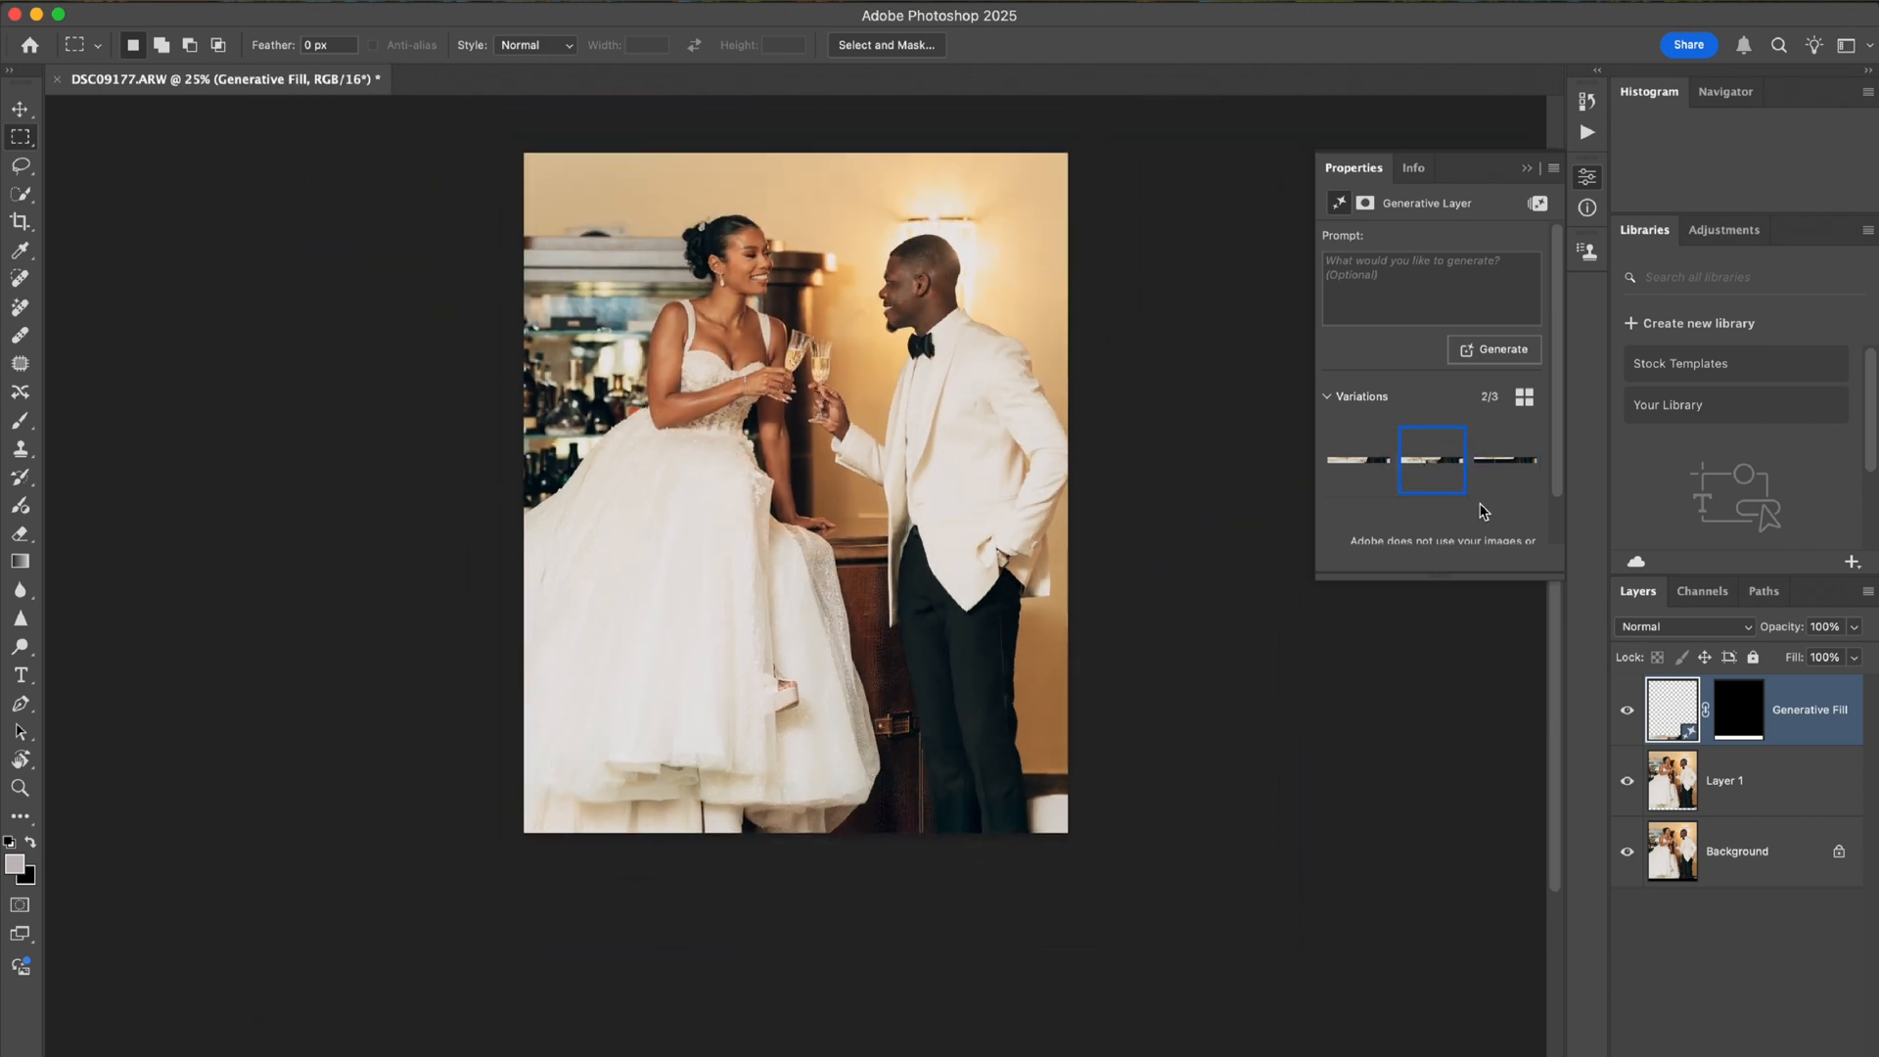
left_click(1360, 479)
left_click(1437, 476)
left_click(1362, 482)
key("super+minus")
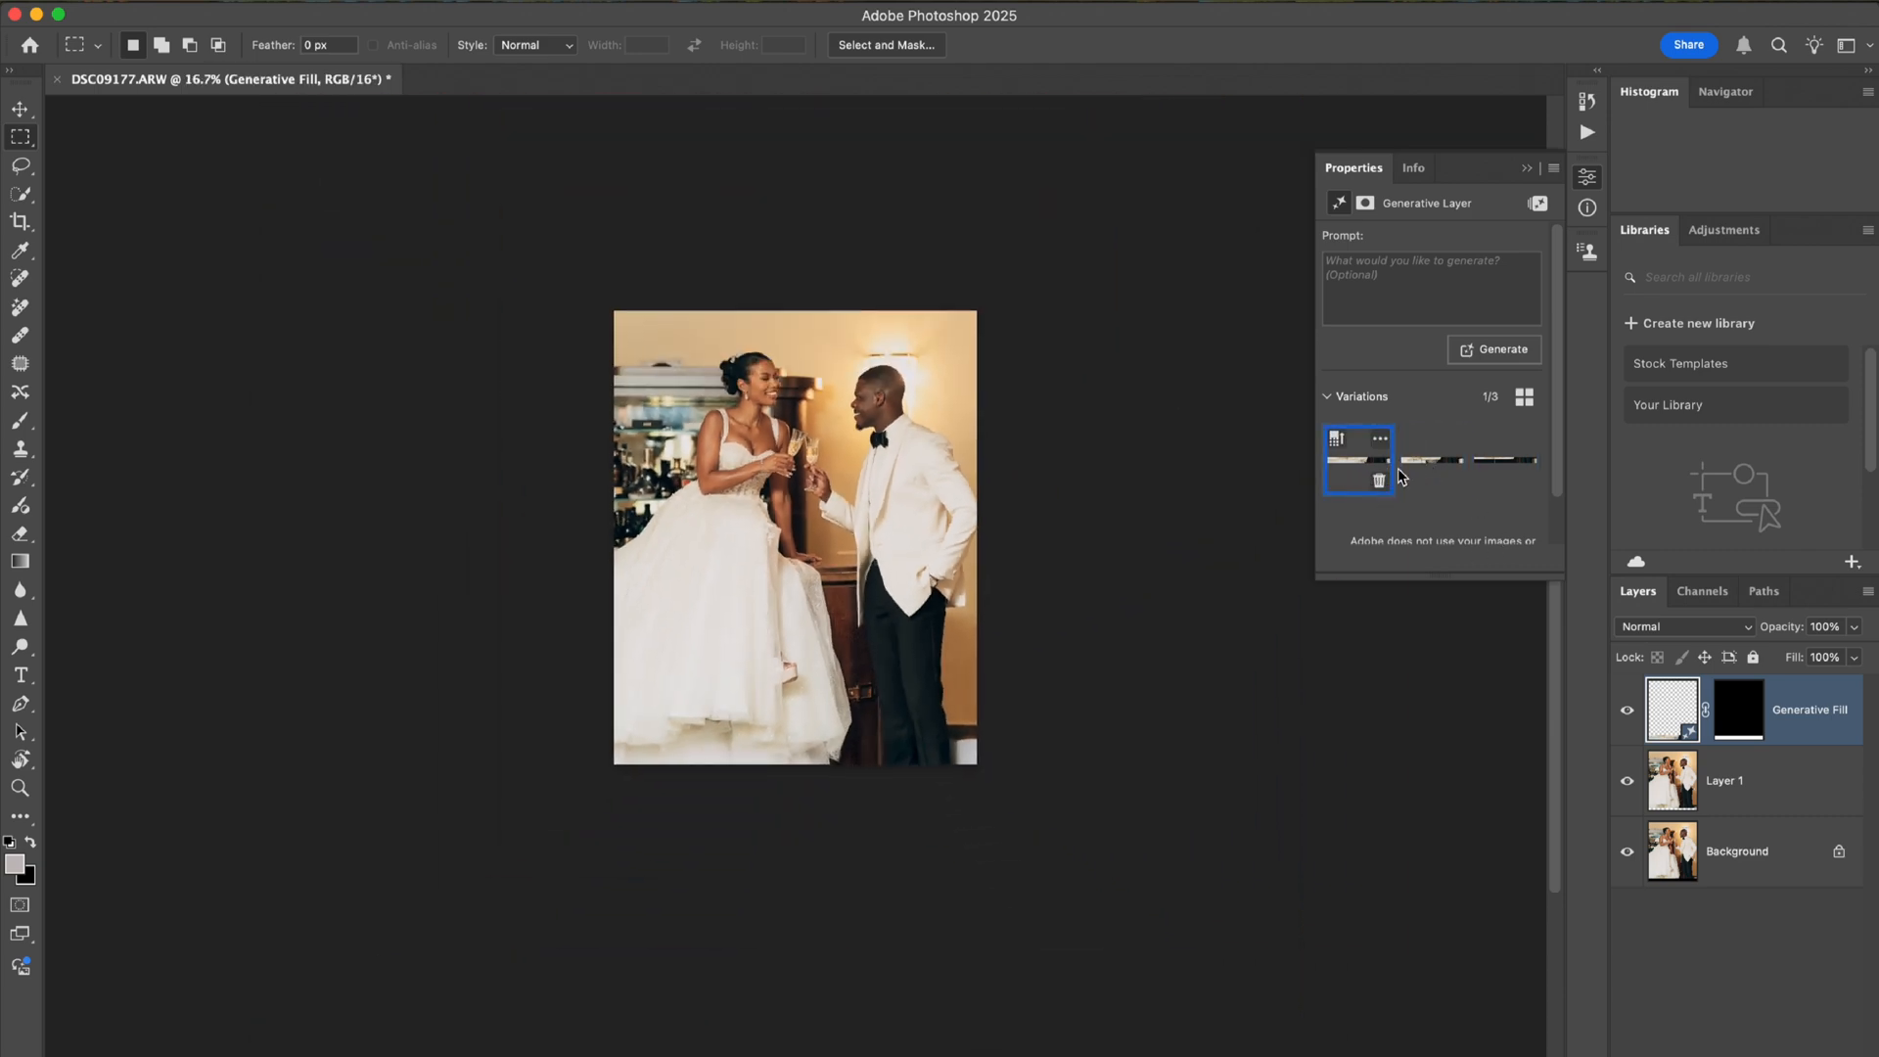
left_click(1426, 476)
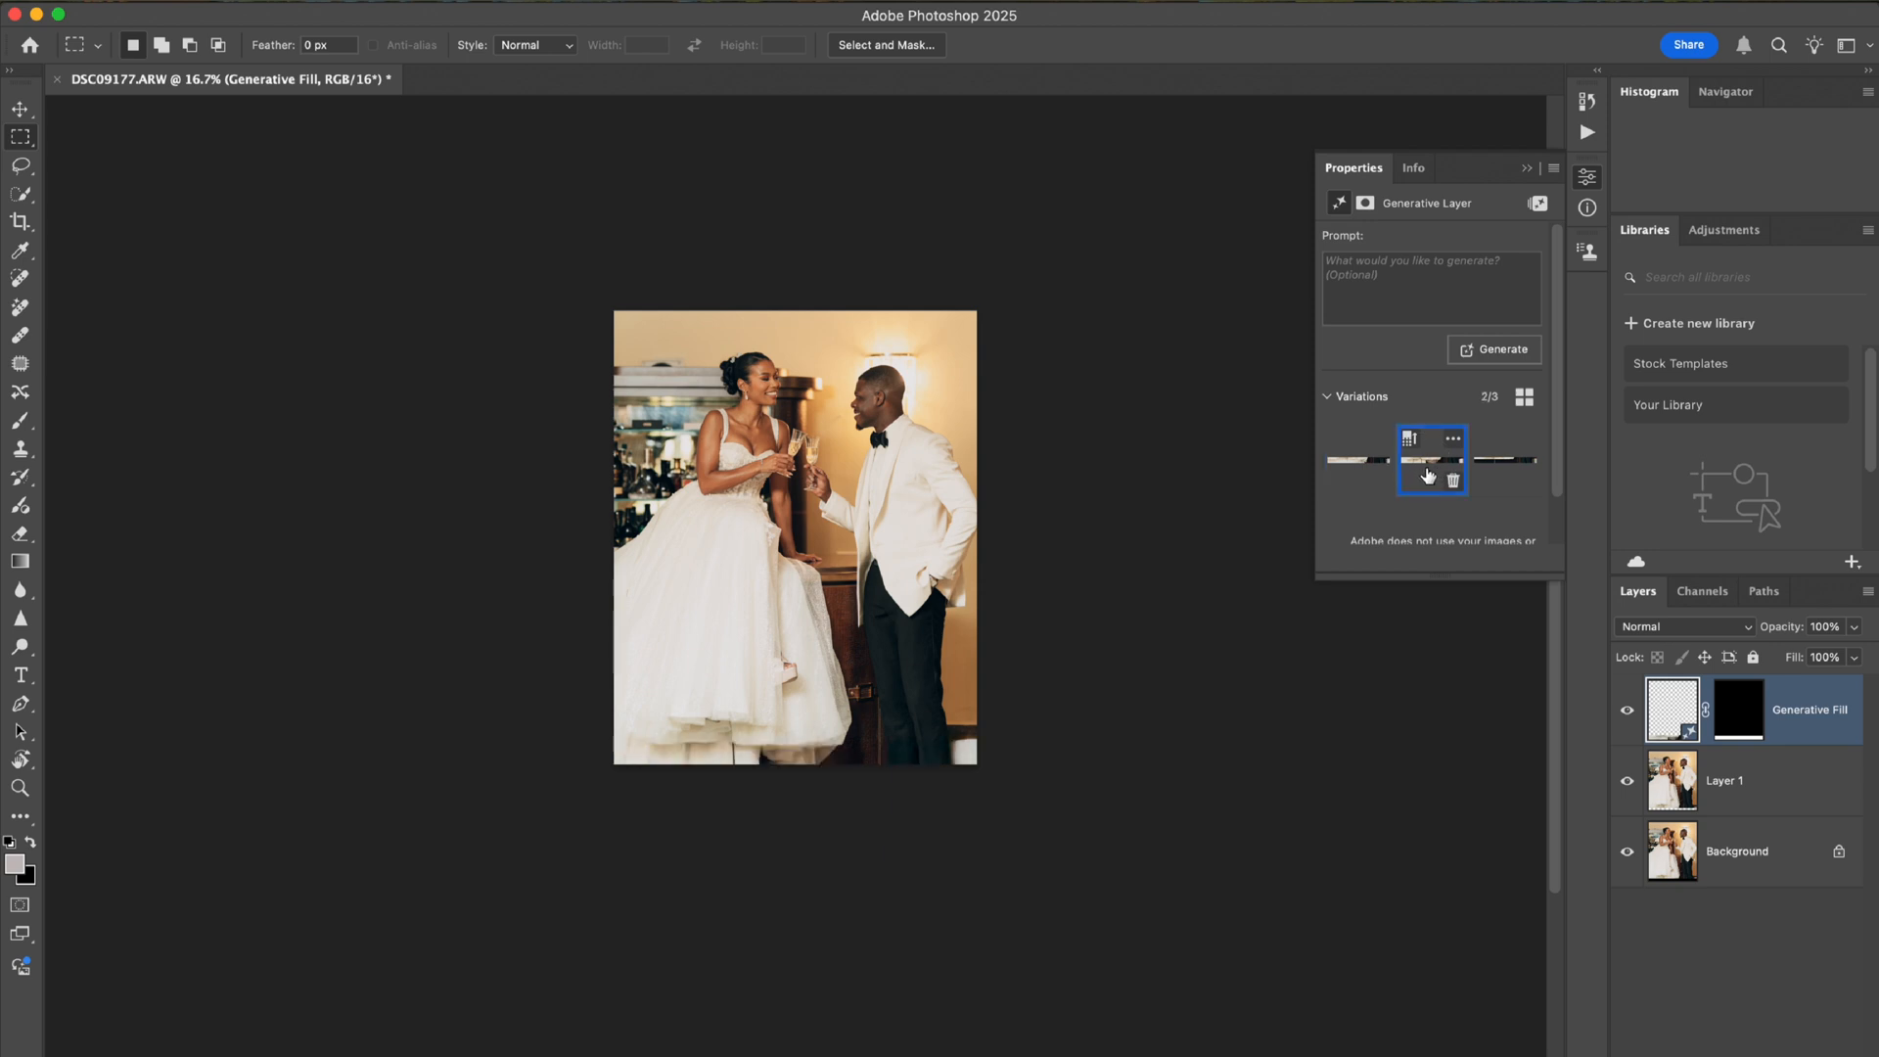
left_click(1339, 472)
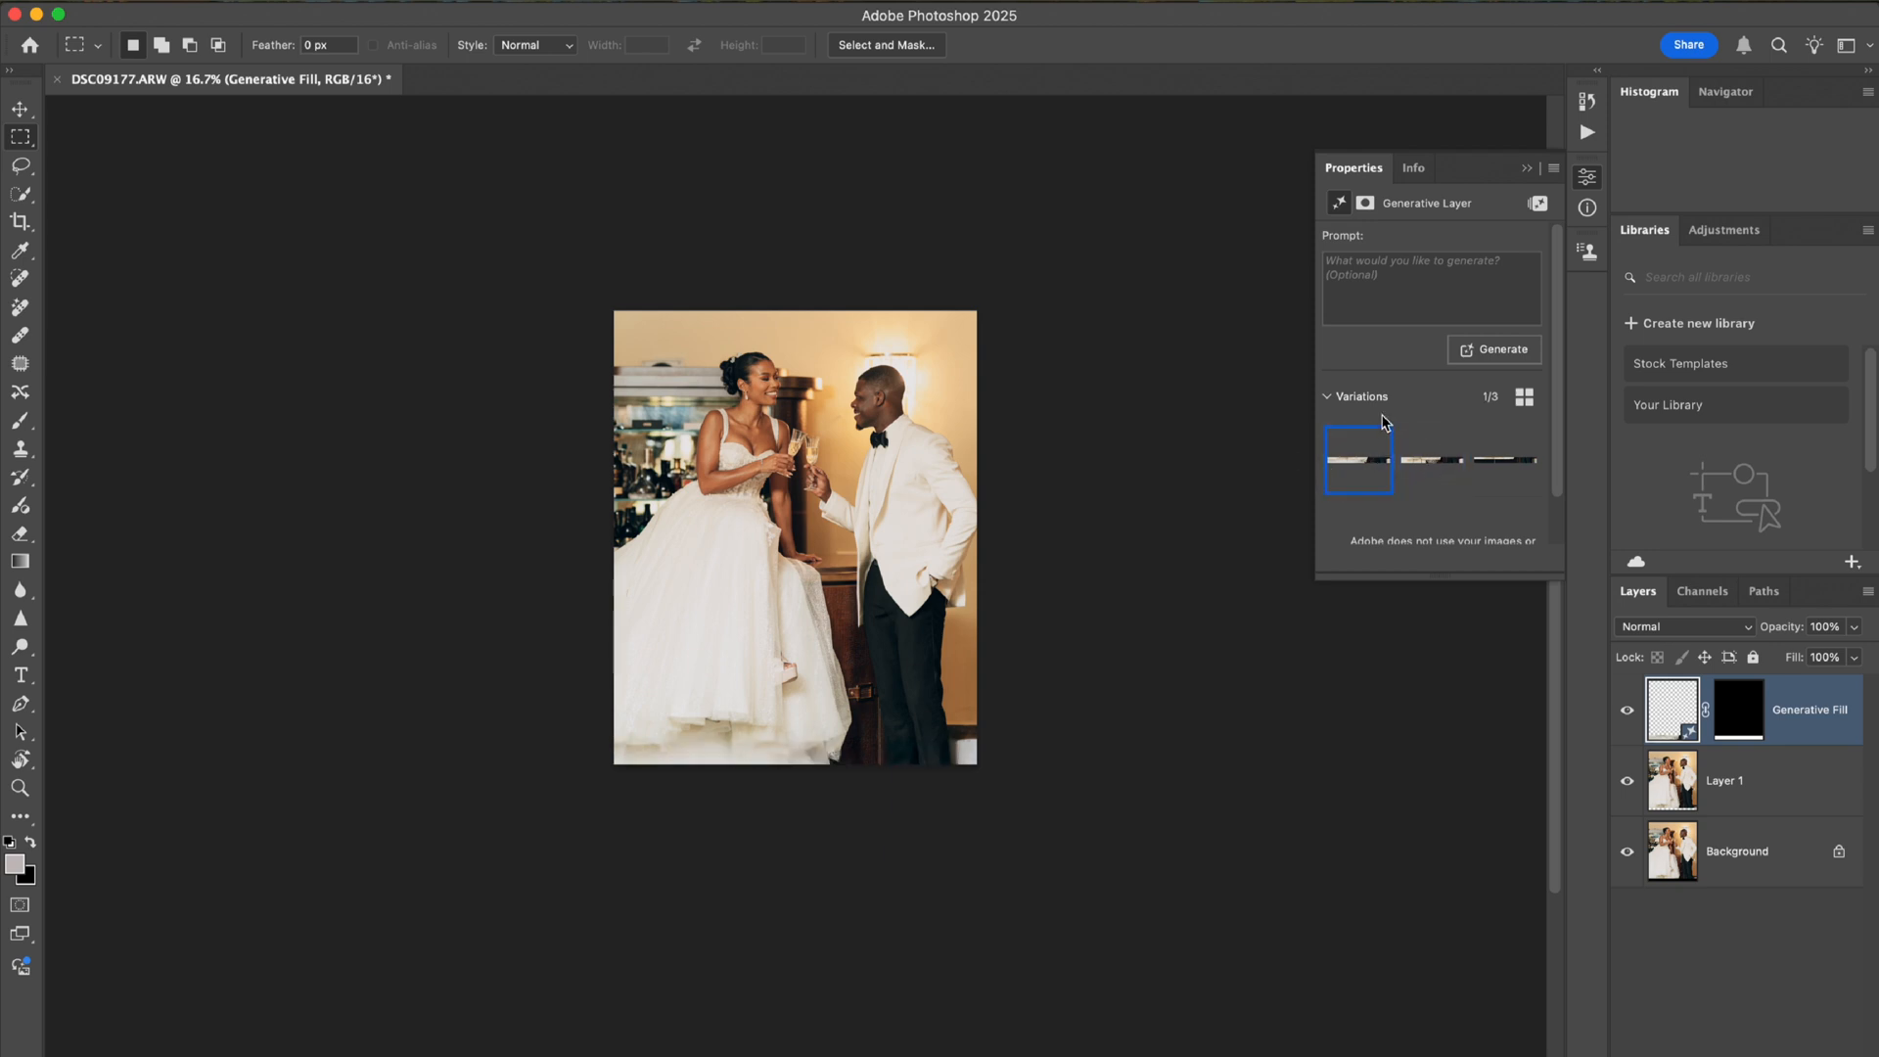
left_click(1527, 171)
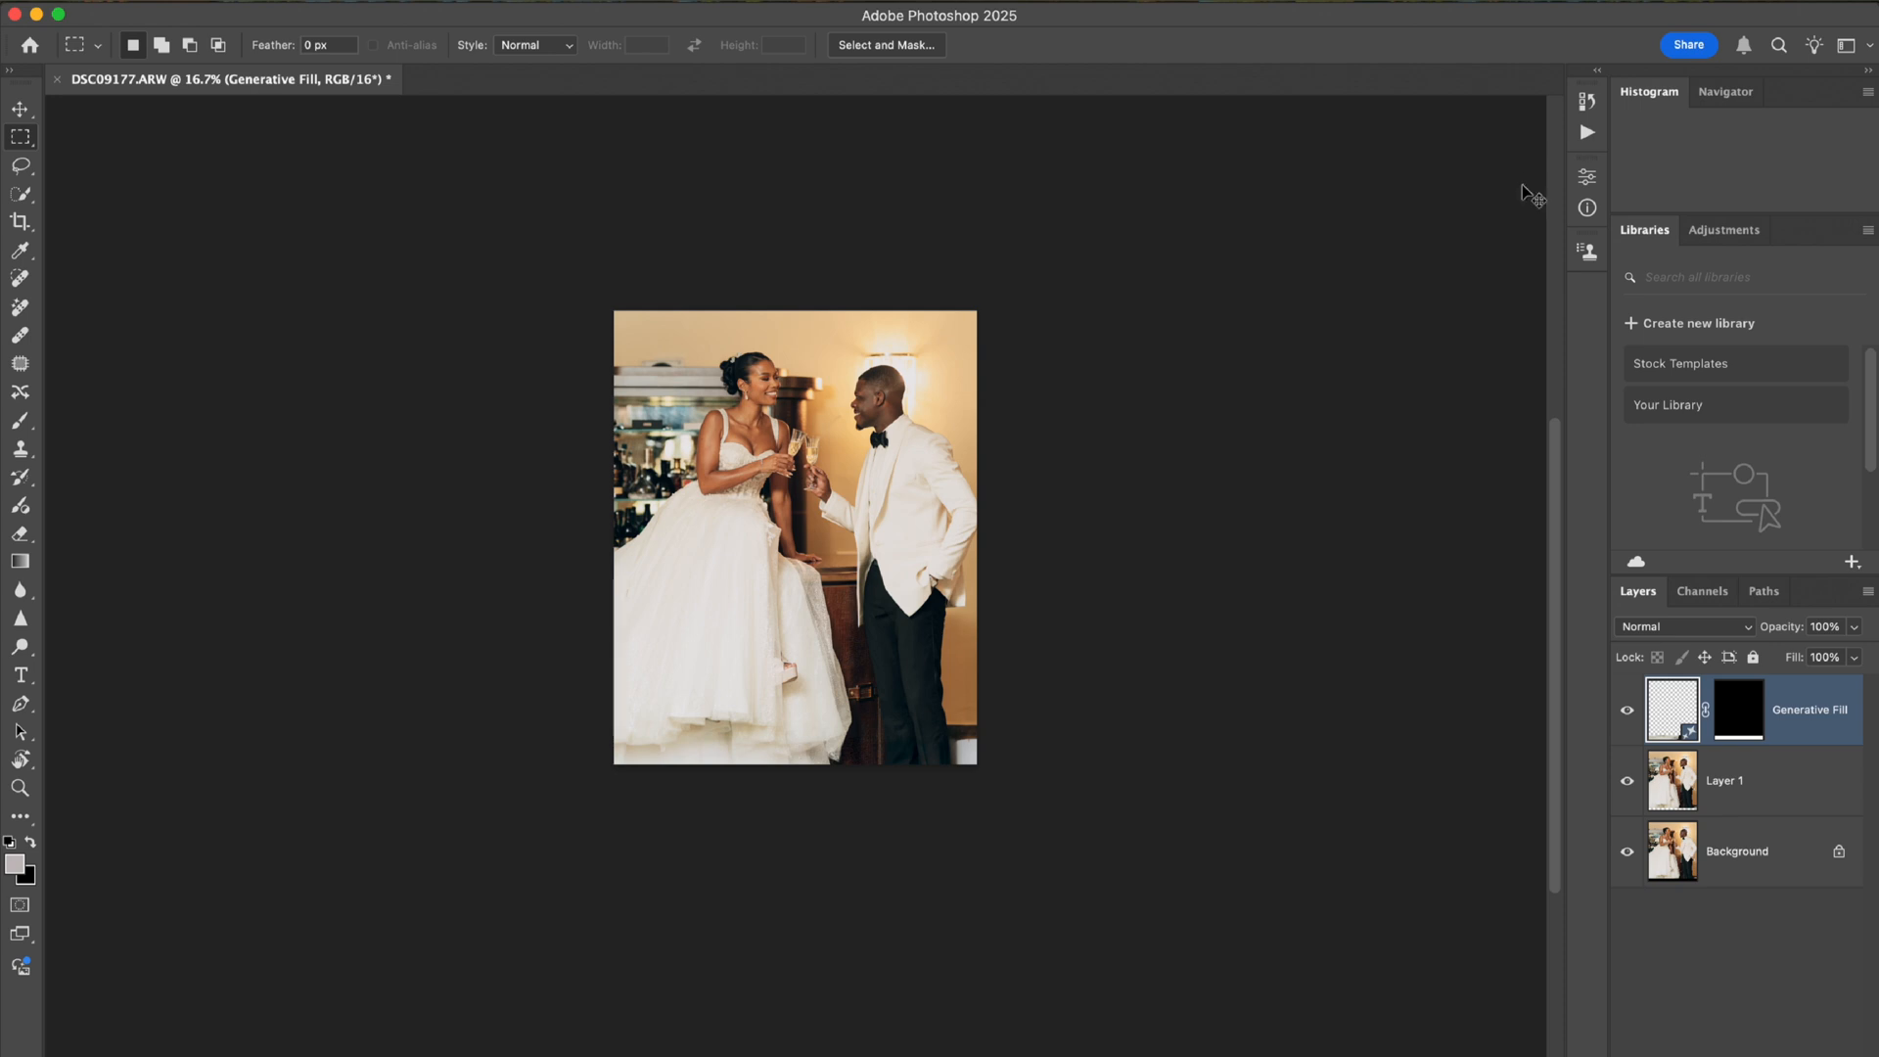
Stamp all visible layers into a new merged layer above the Generative Fill layer.
key("super+alt+shift+e")
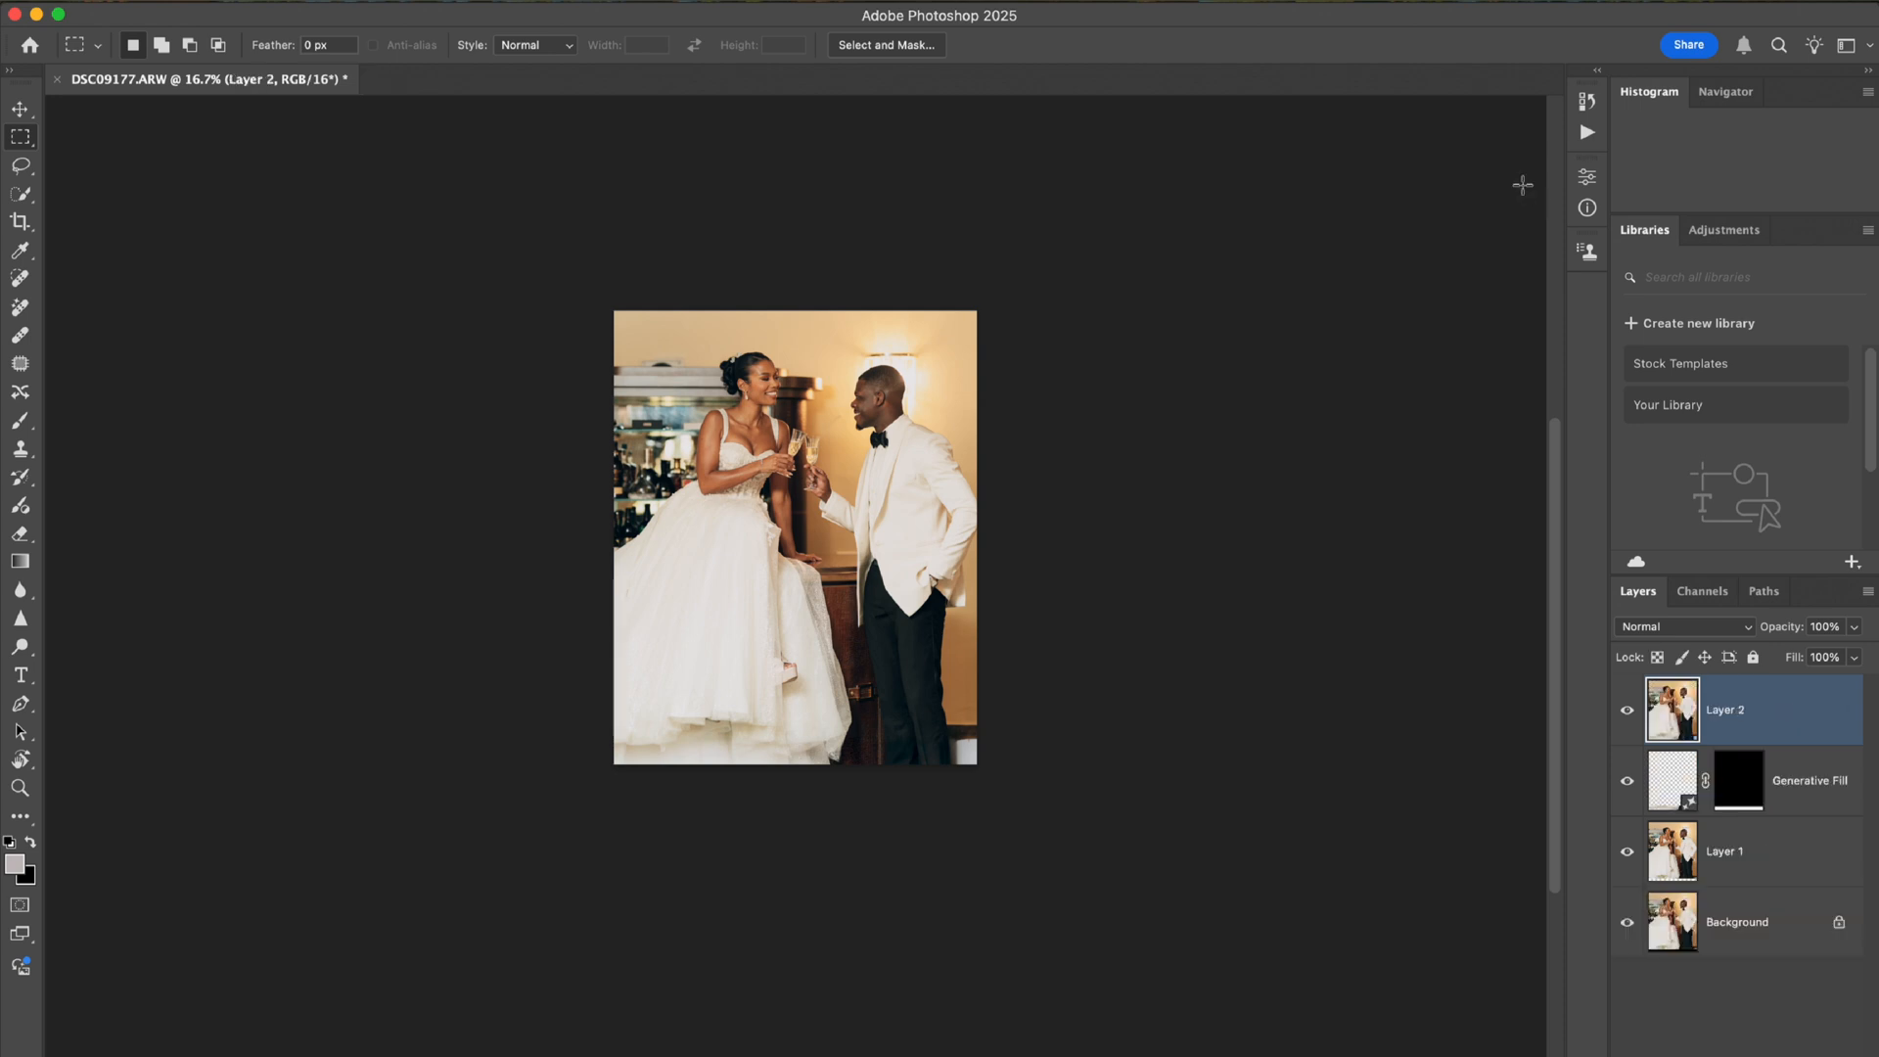
left_click(19, 108)
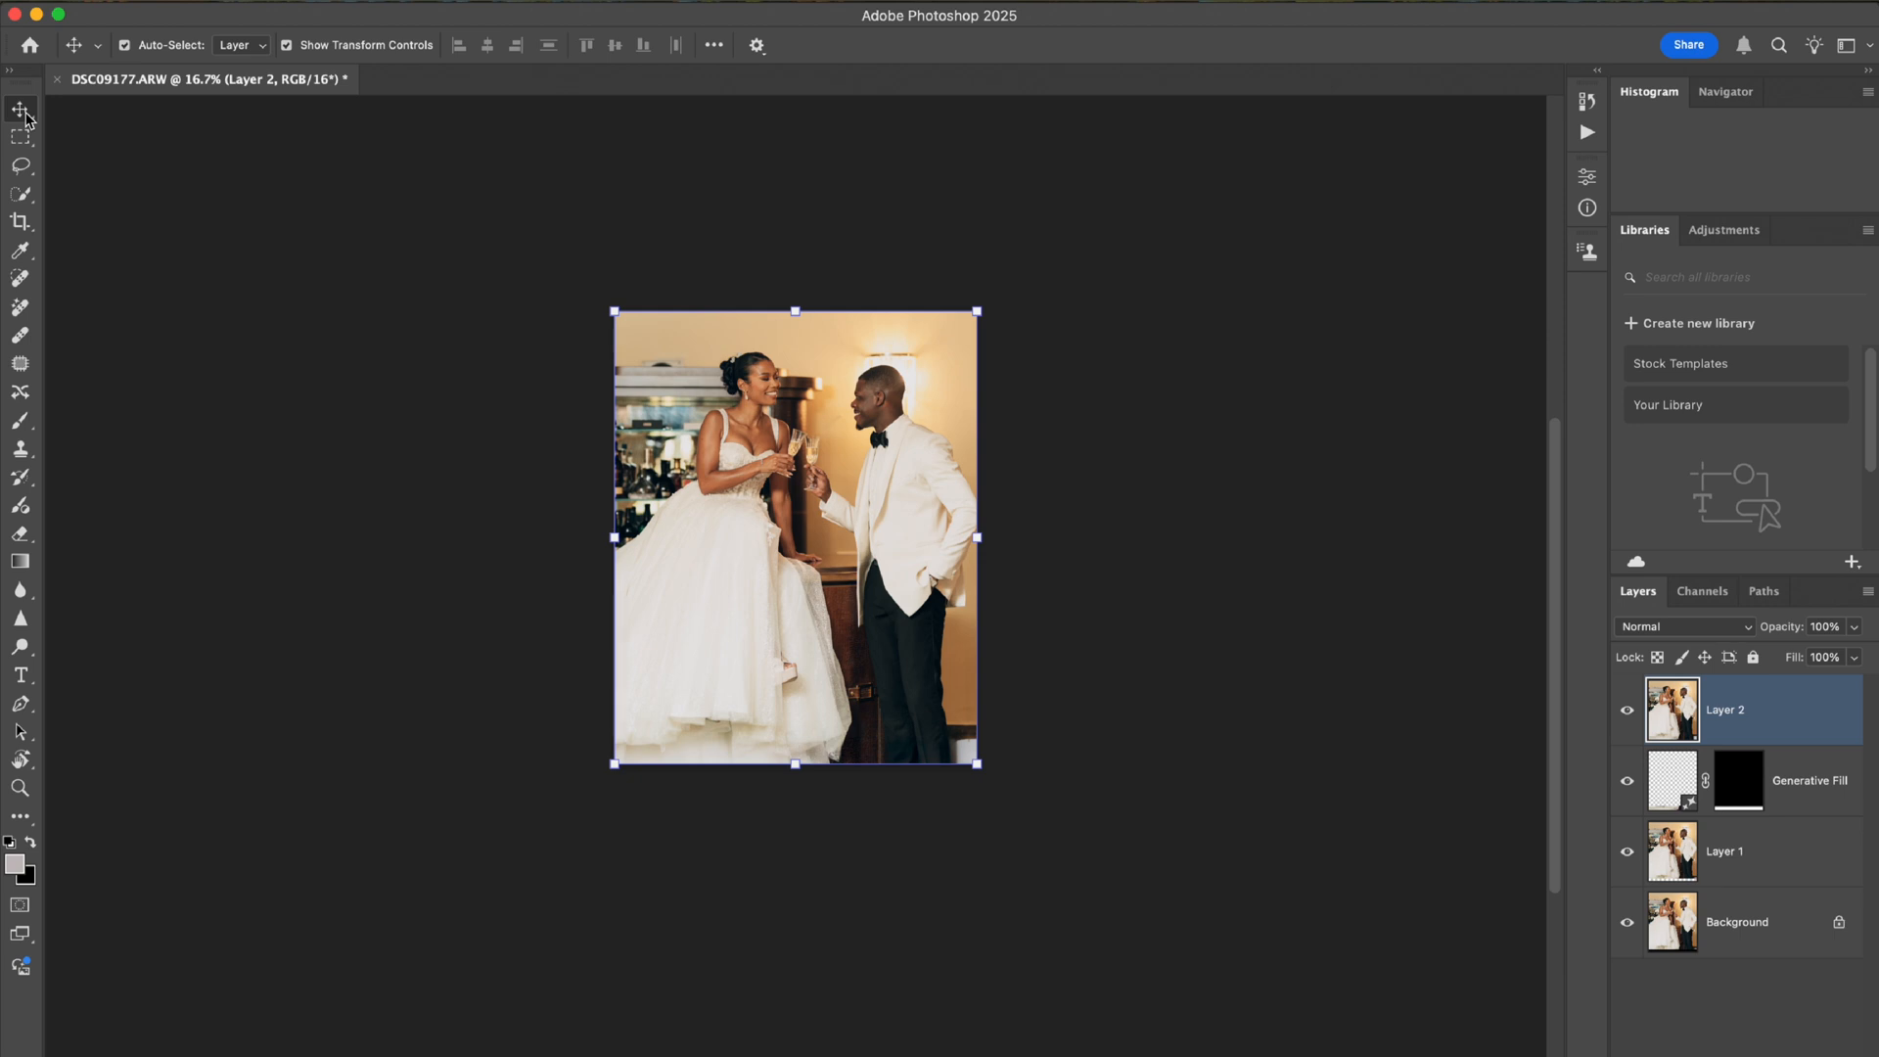
Retouch small blemishes around the groom's neck and collar on the merged layer with the Content-Aware Spot Healing Brush at size 15.
key("super+plus")
key("super+plus")
key("super+plus")
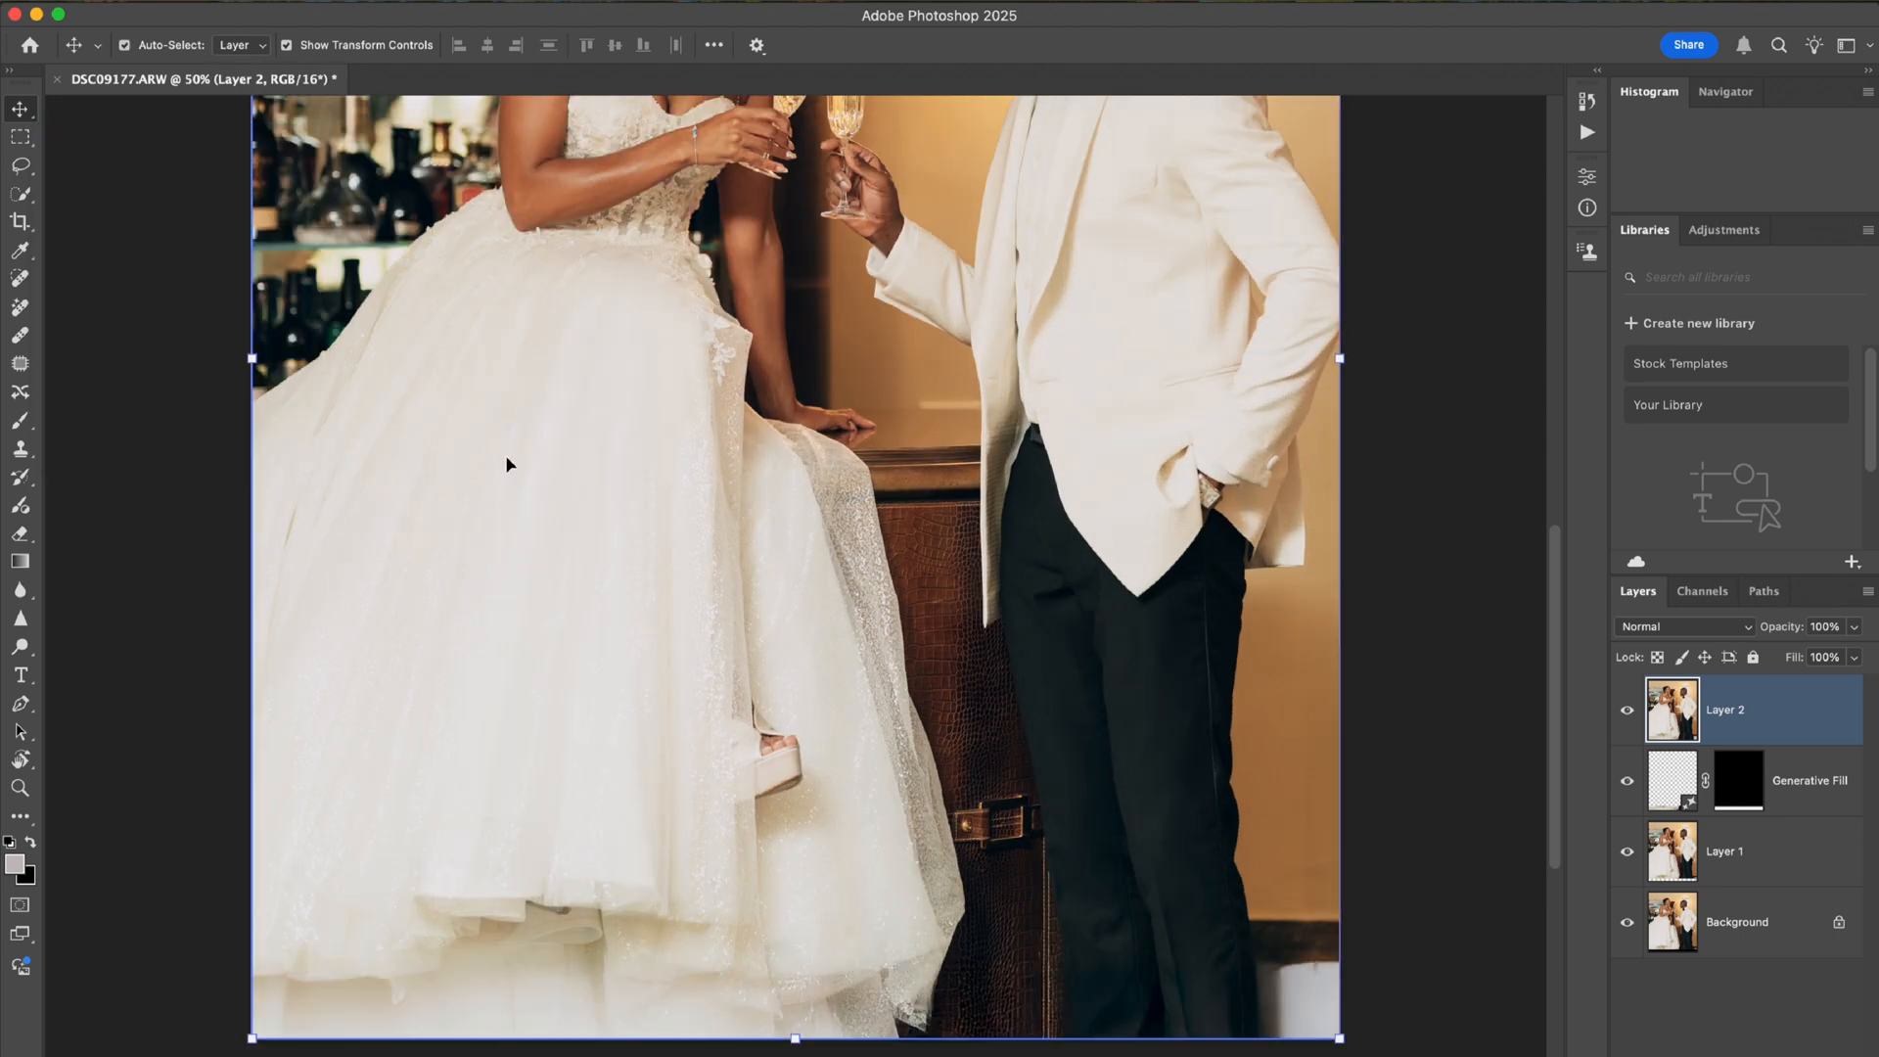
left_click(20, 278)
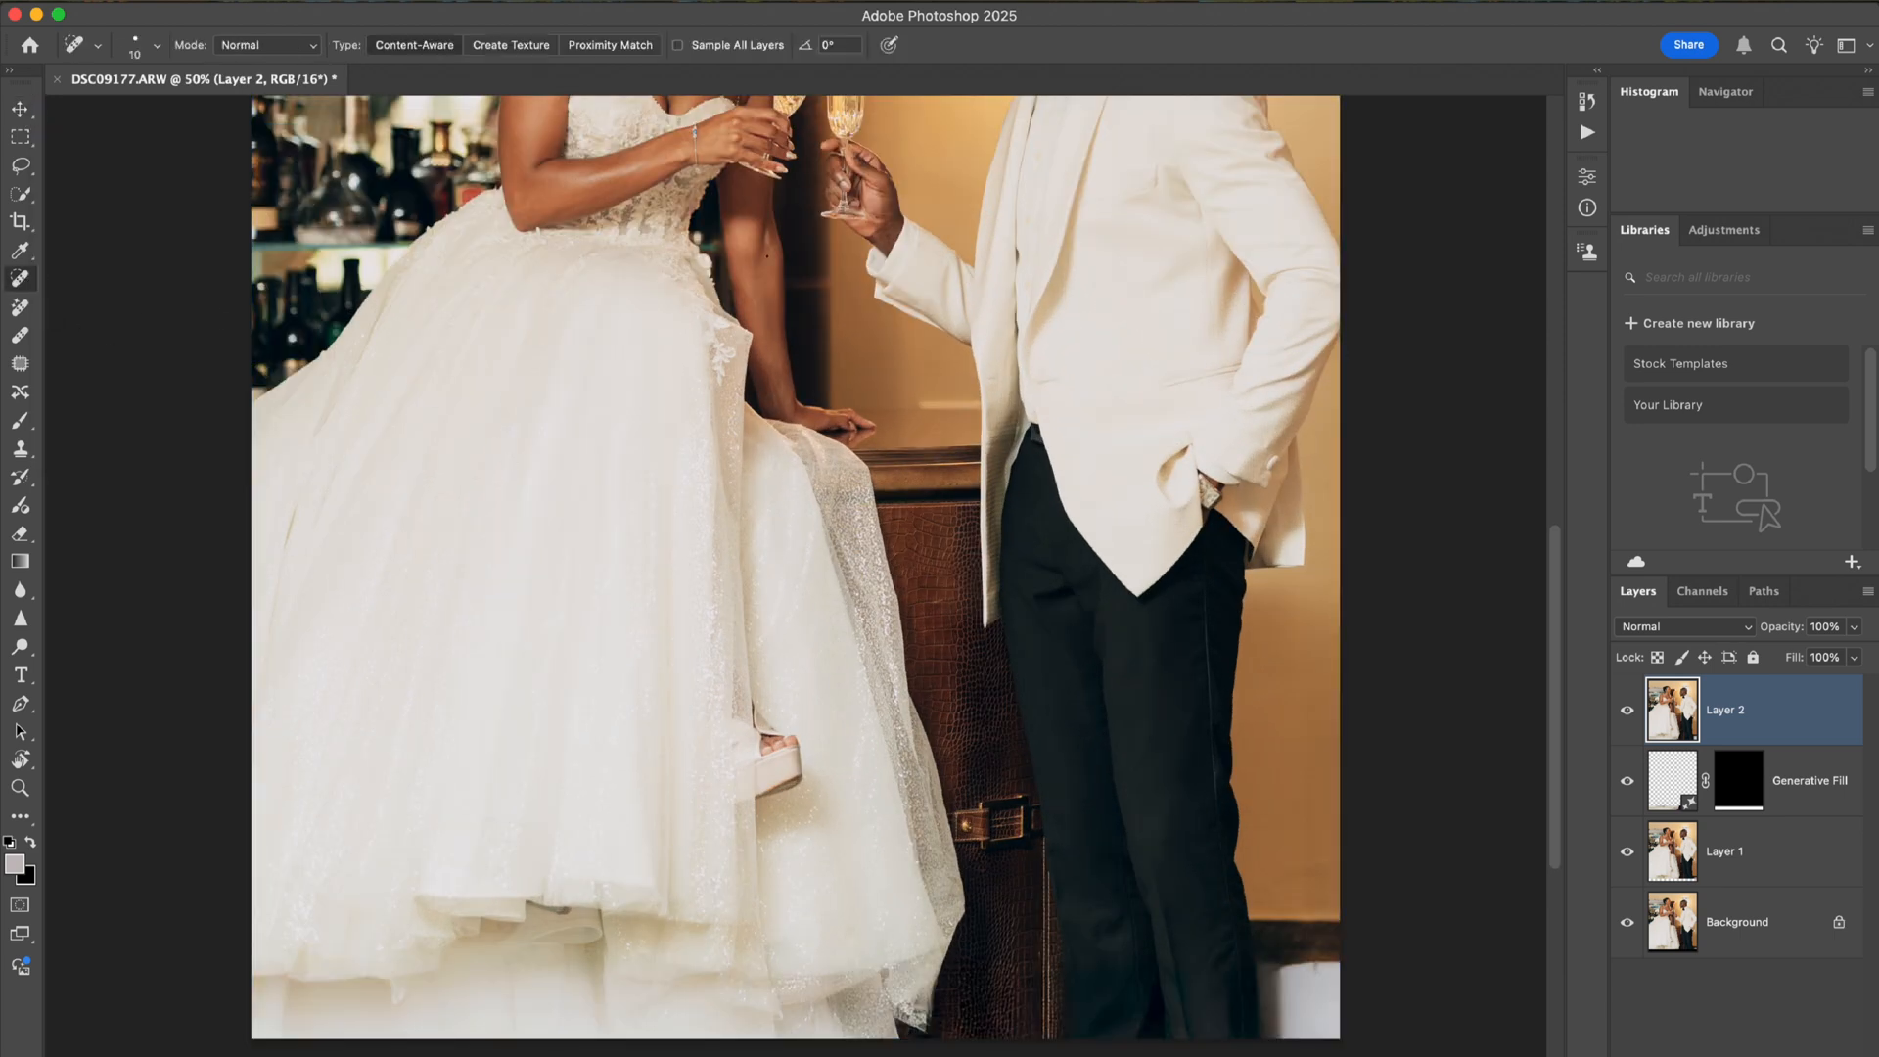
scroll(1019, 299, "up", 10)
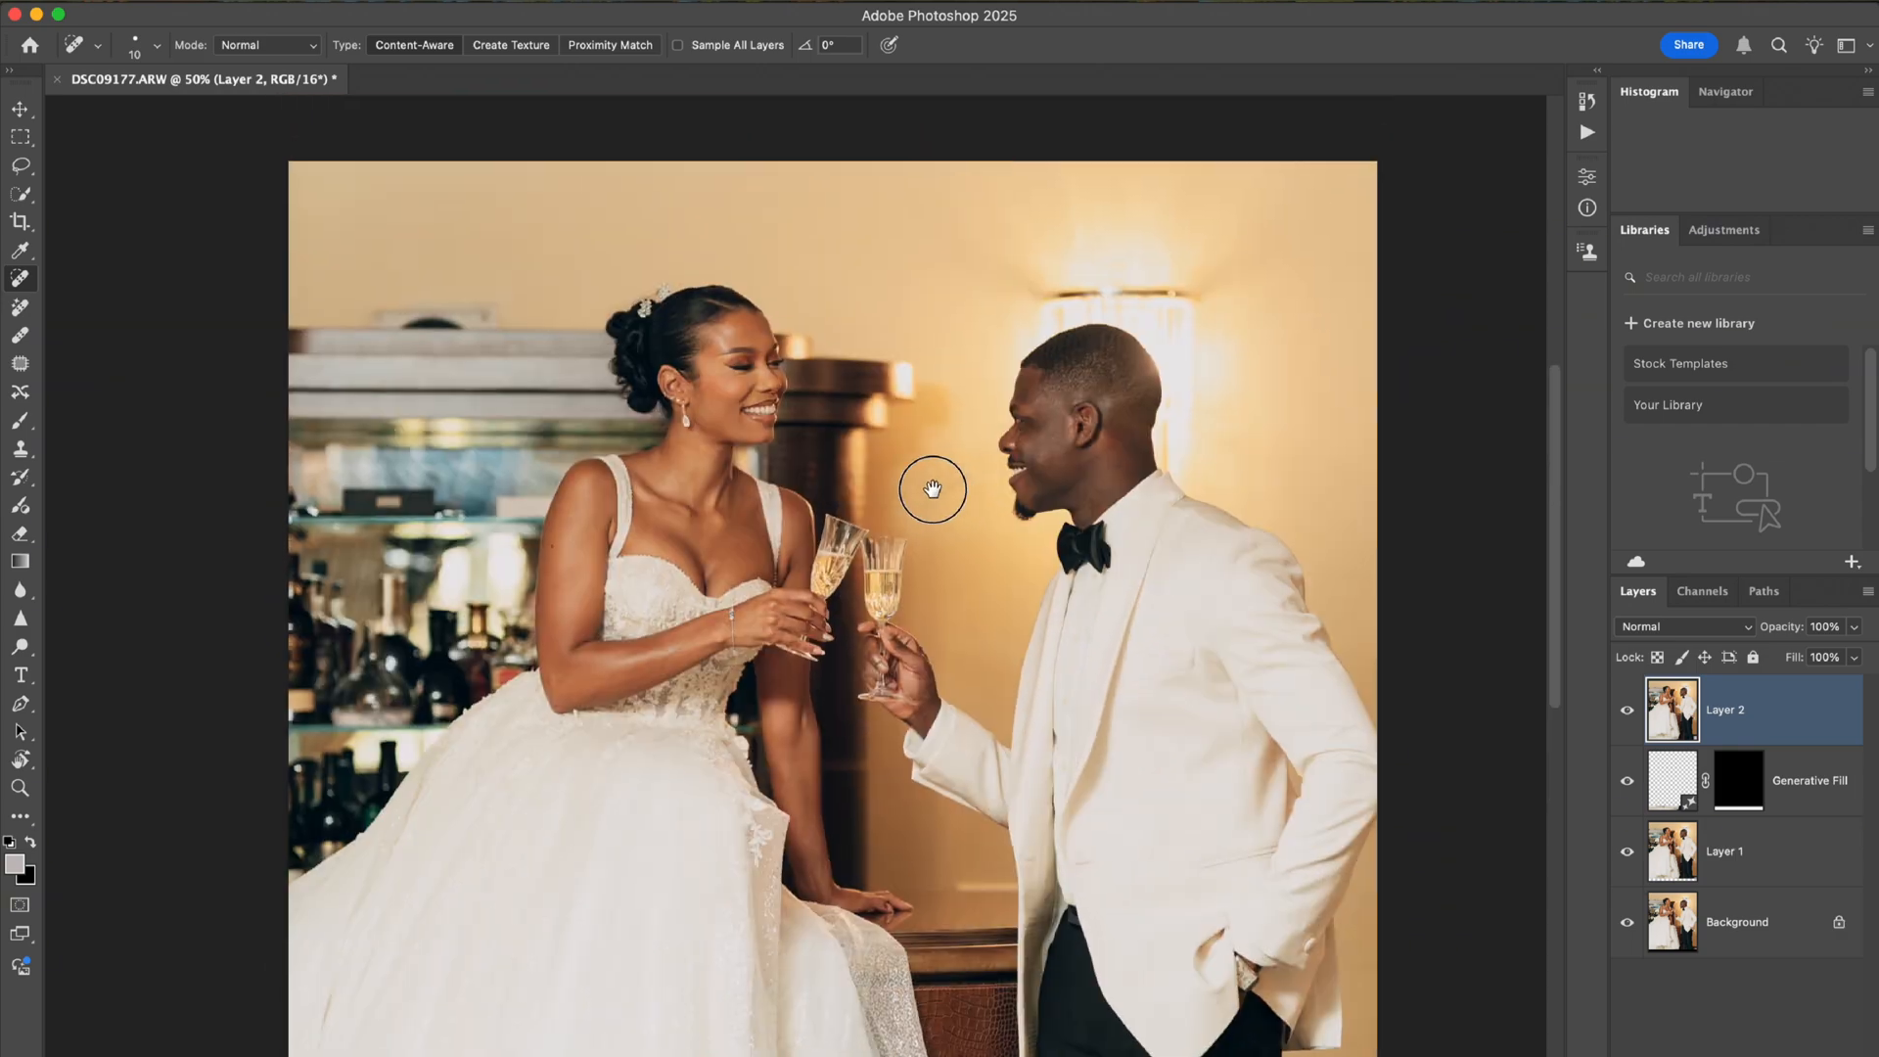
key("super+plus")
key("super+plus")
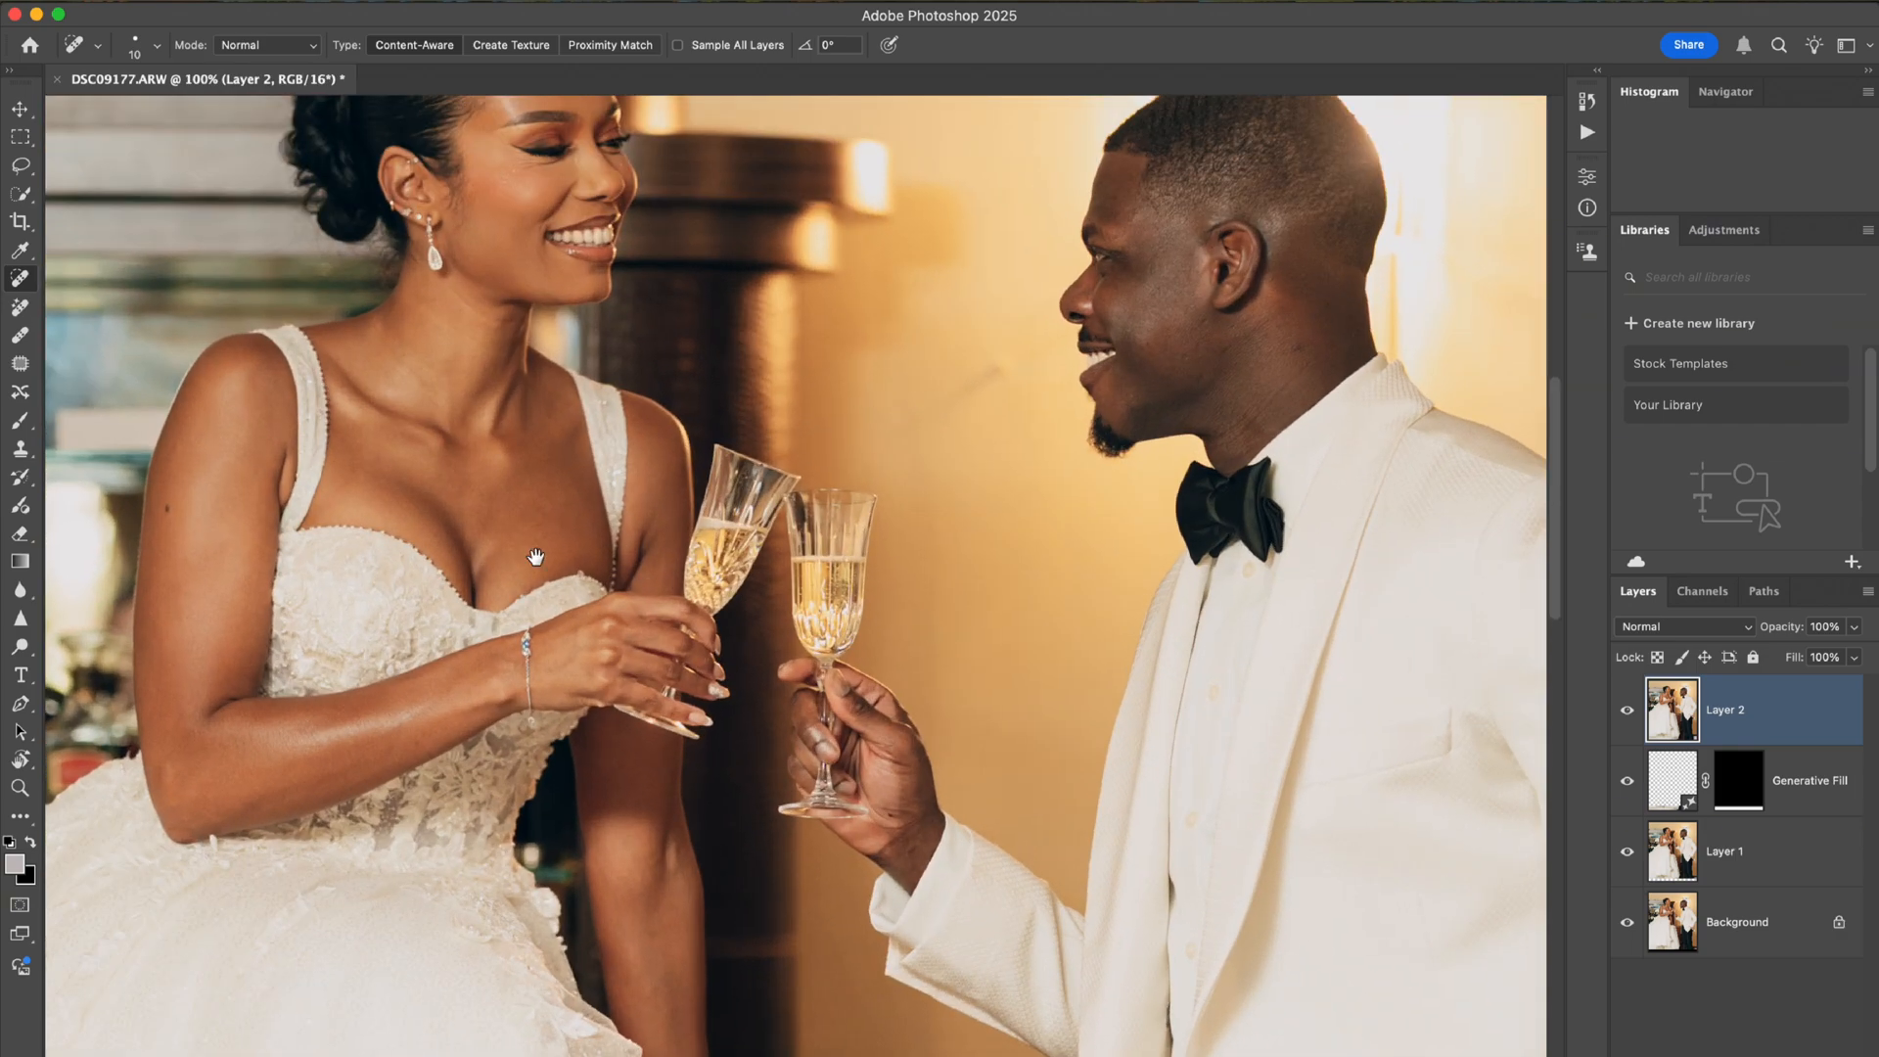
left_click_drag(495, 548, 620, 591)
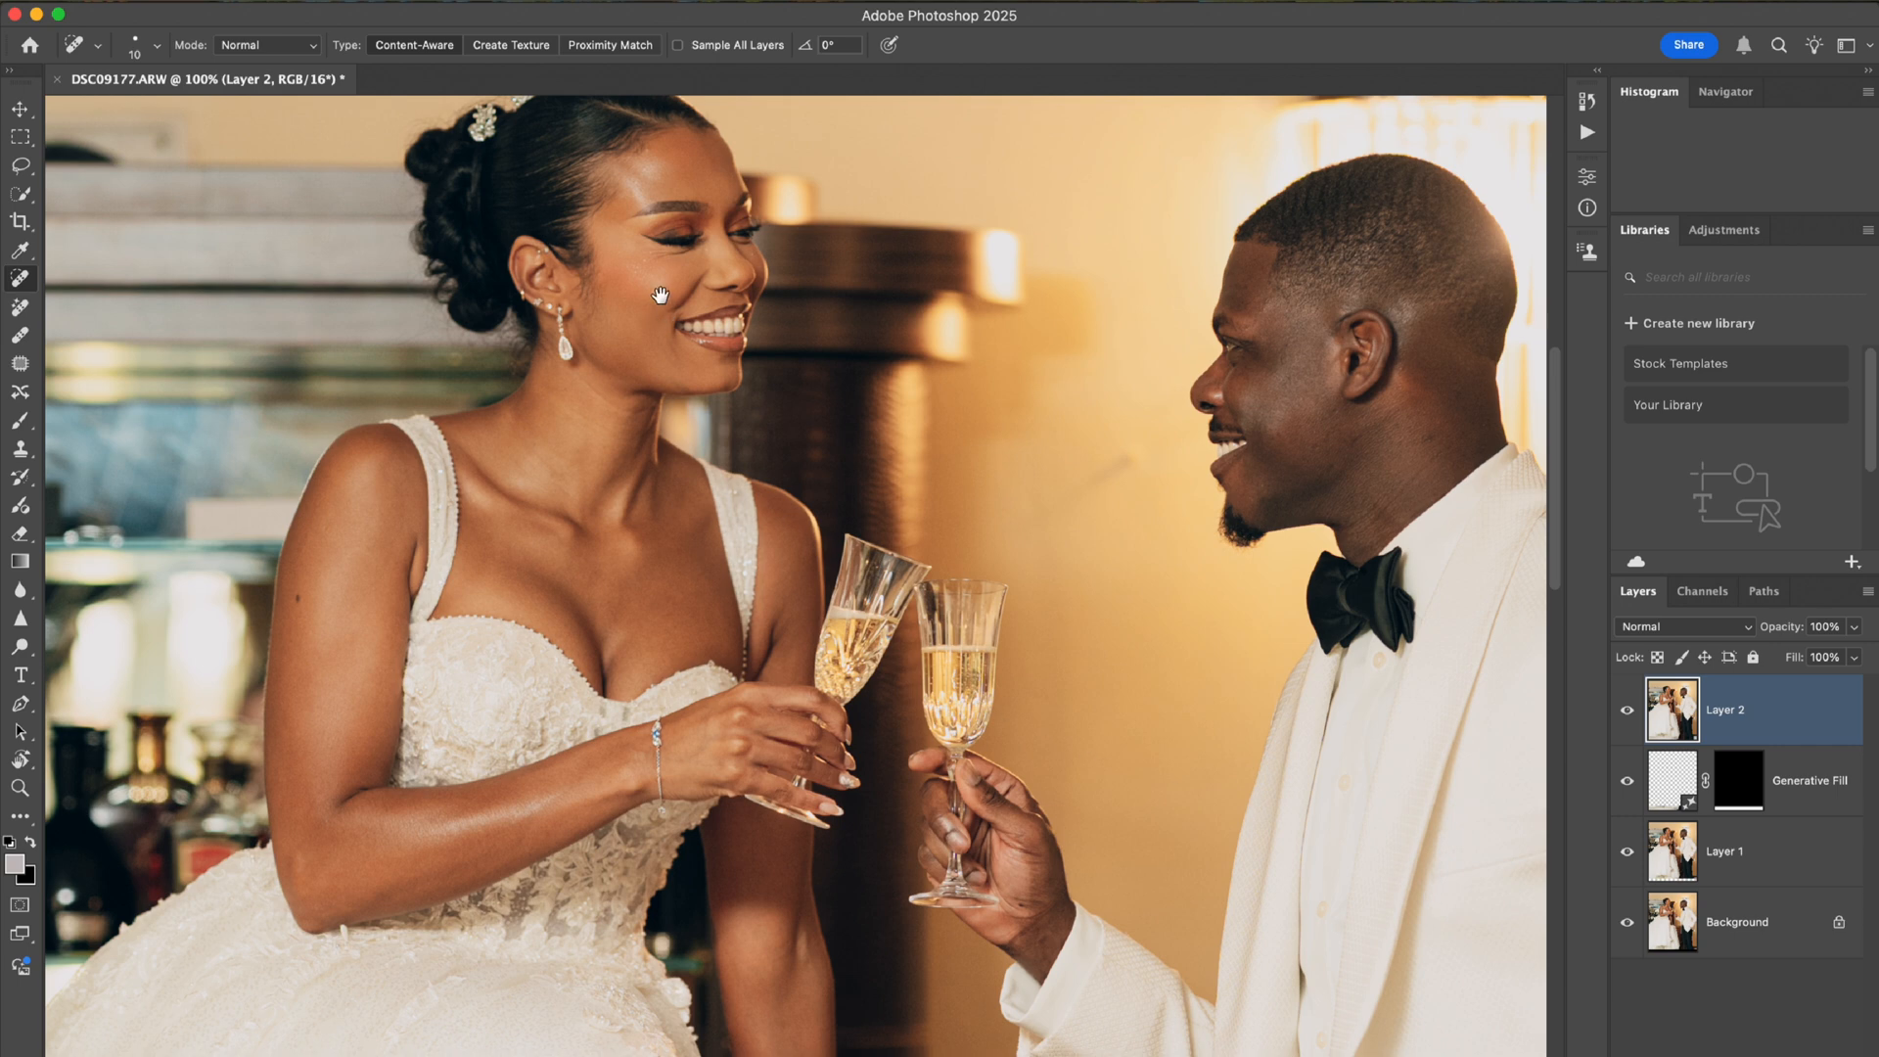
left_click_drag(668, 323, 573, 428)
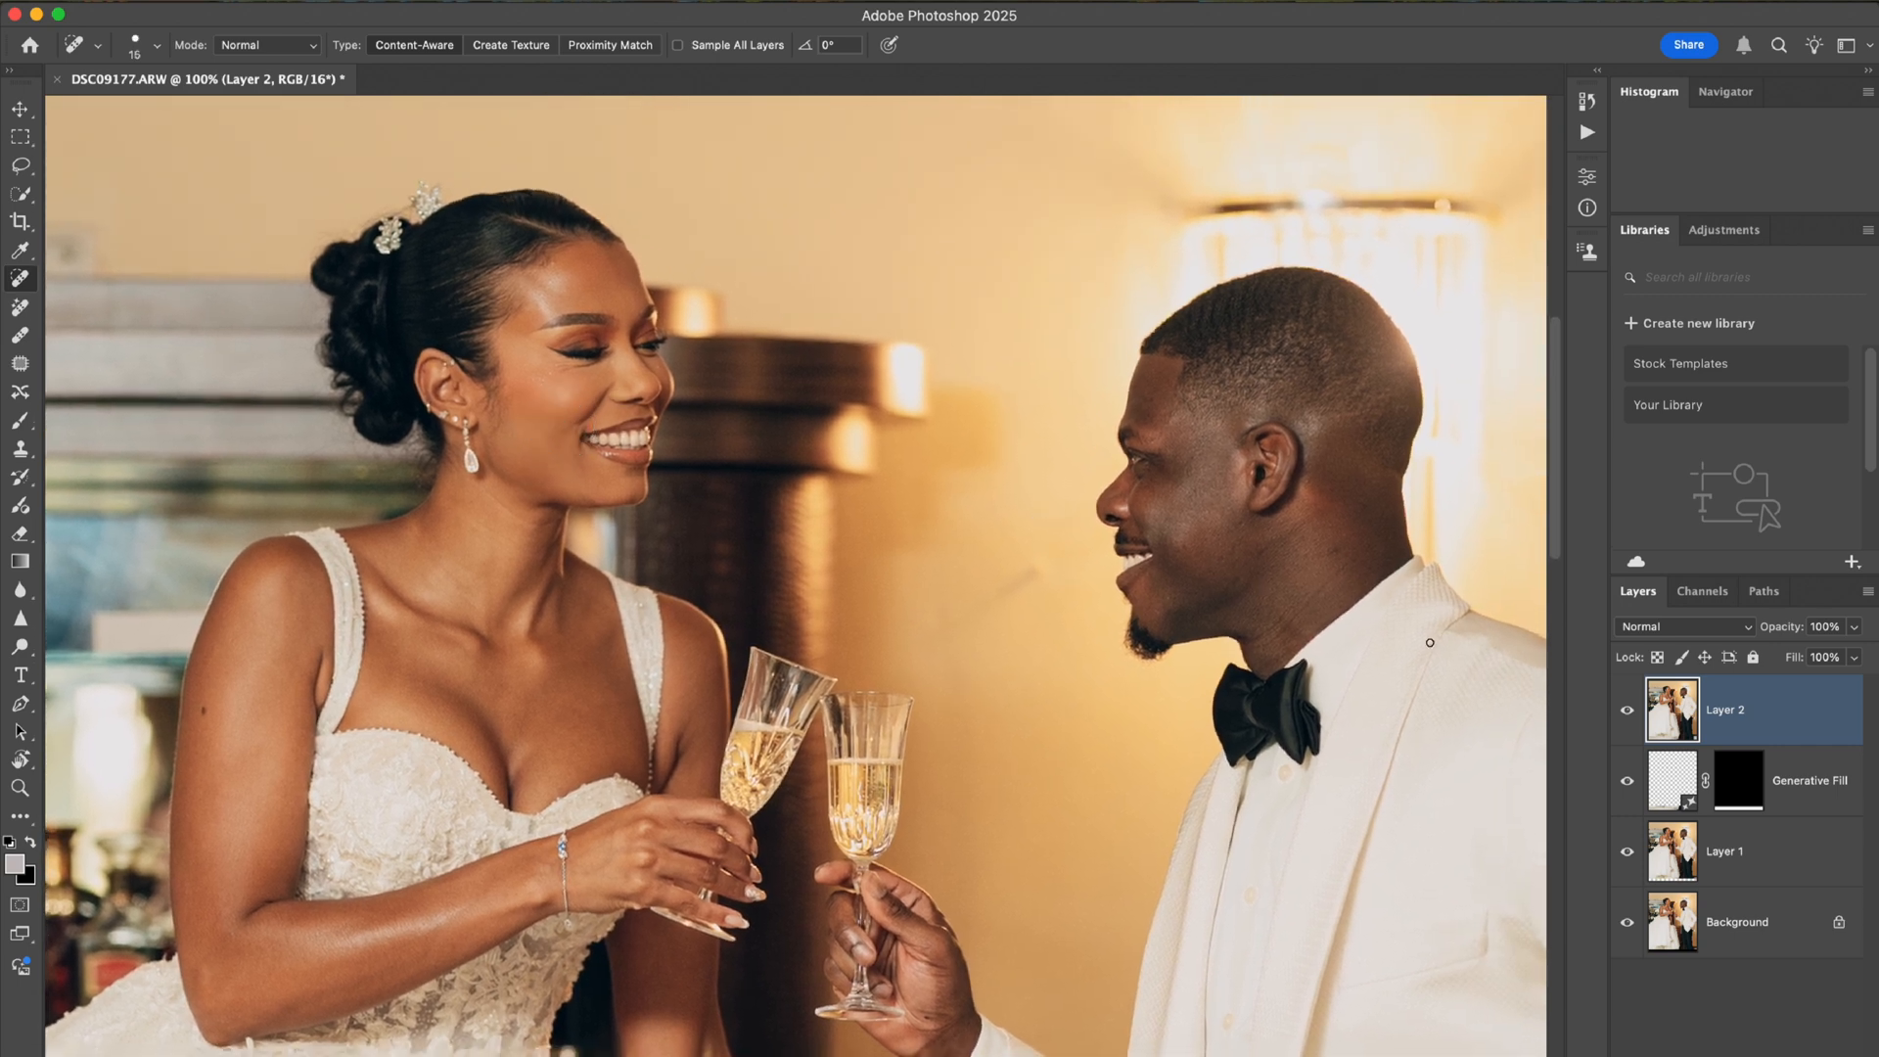
key("bracketleft")
left_click_drag(1371, 554, 1329, 582)
key("super+minus")
key("super+minus")
key("super+minus")
key("super+minus")
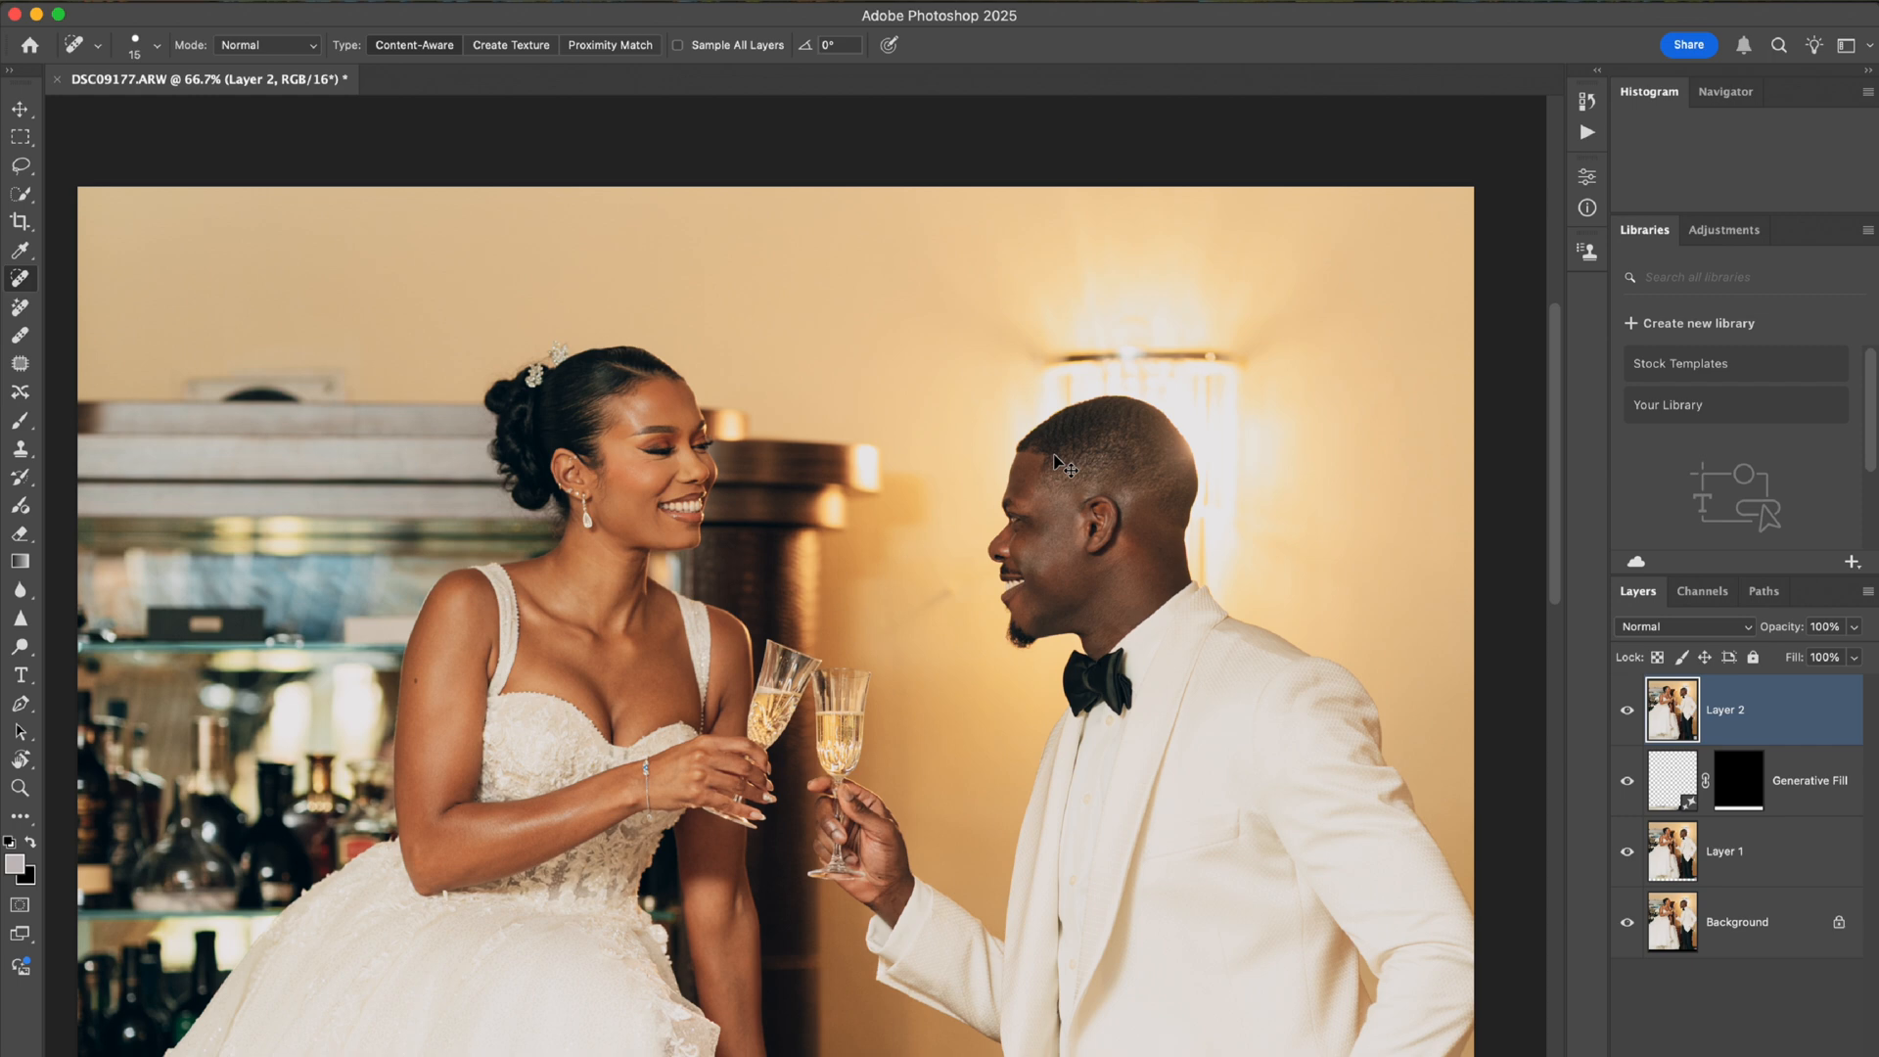
left_click_drag(1555, 525, 1577, 648)
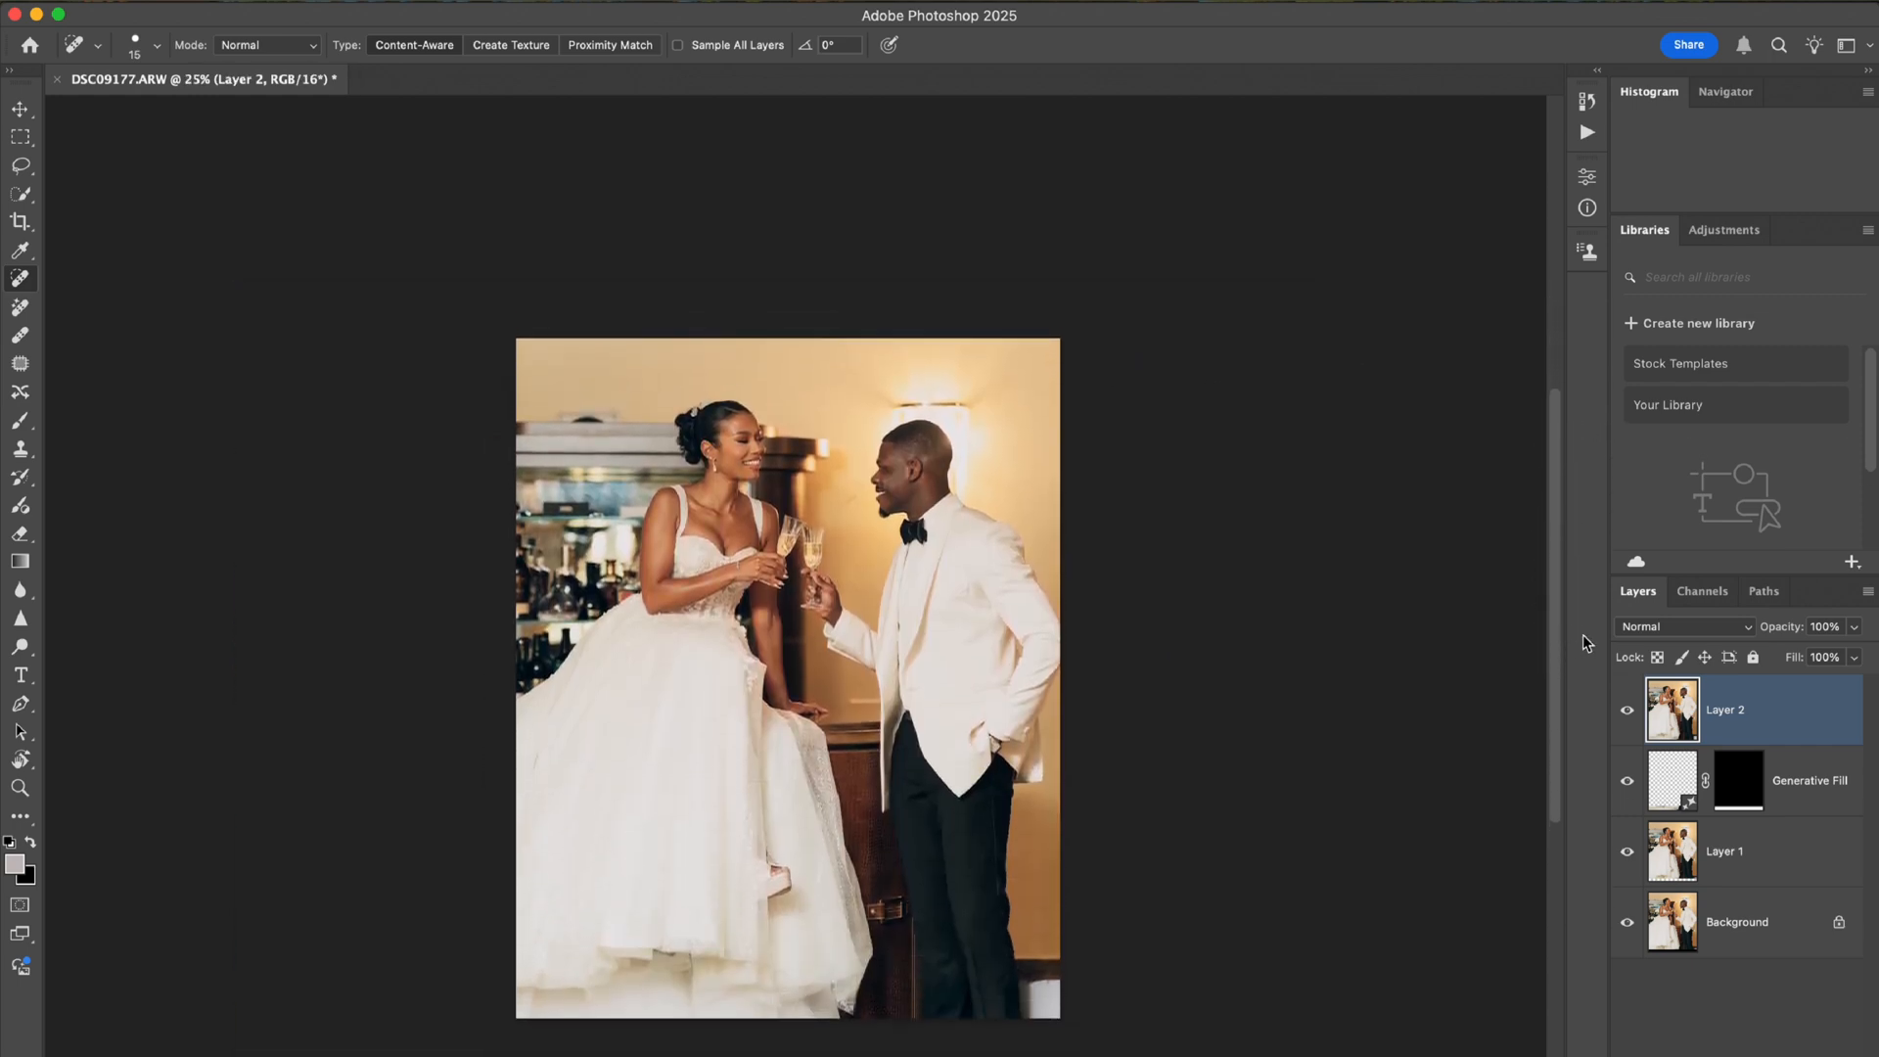
Open the Beauty Retouch v3.3 legacy extension for the merged layer.
left_click(22, 109)
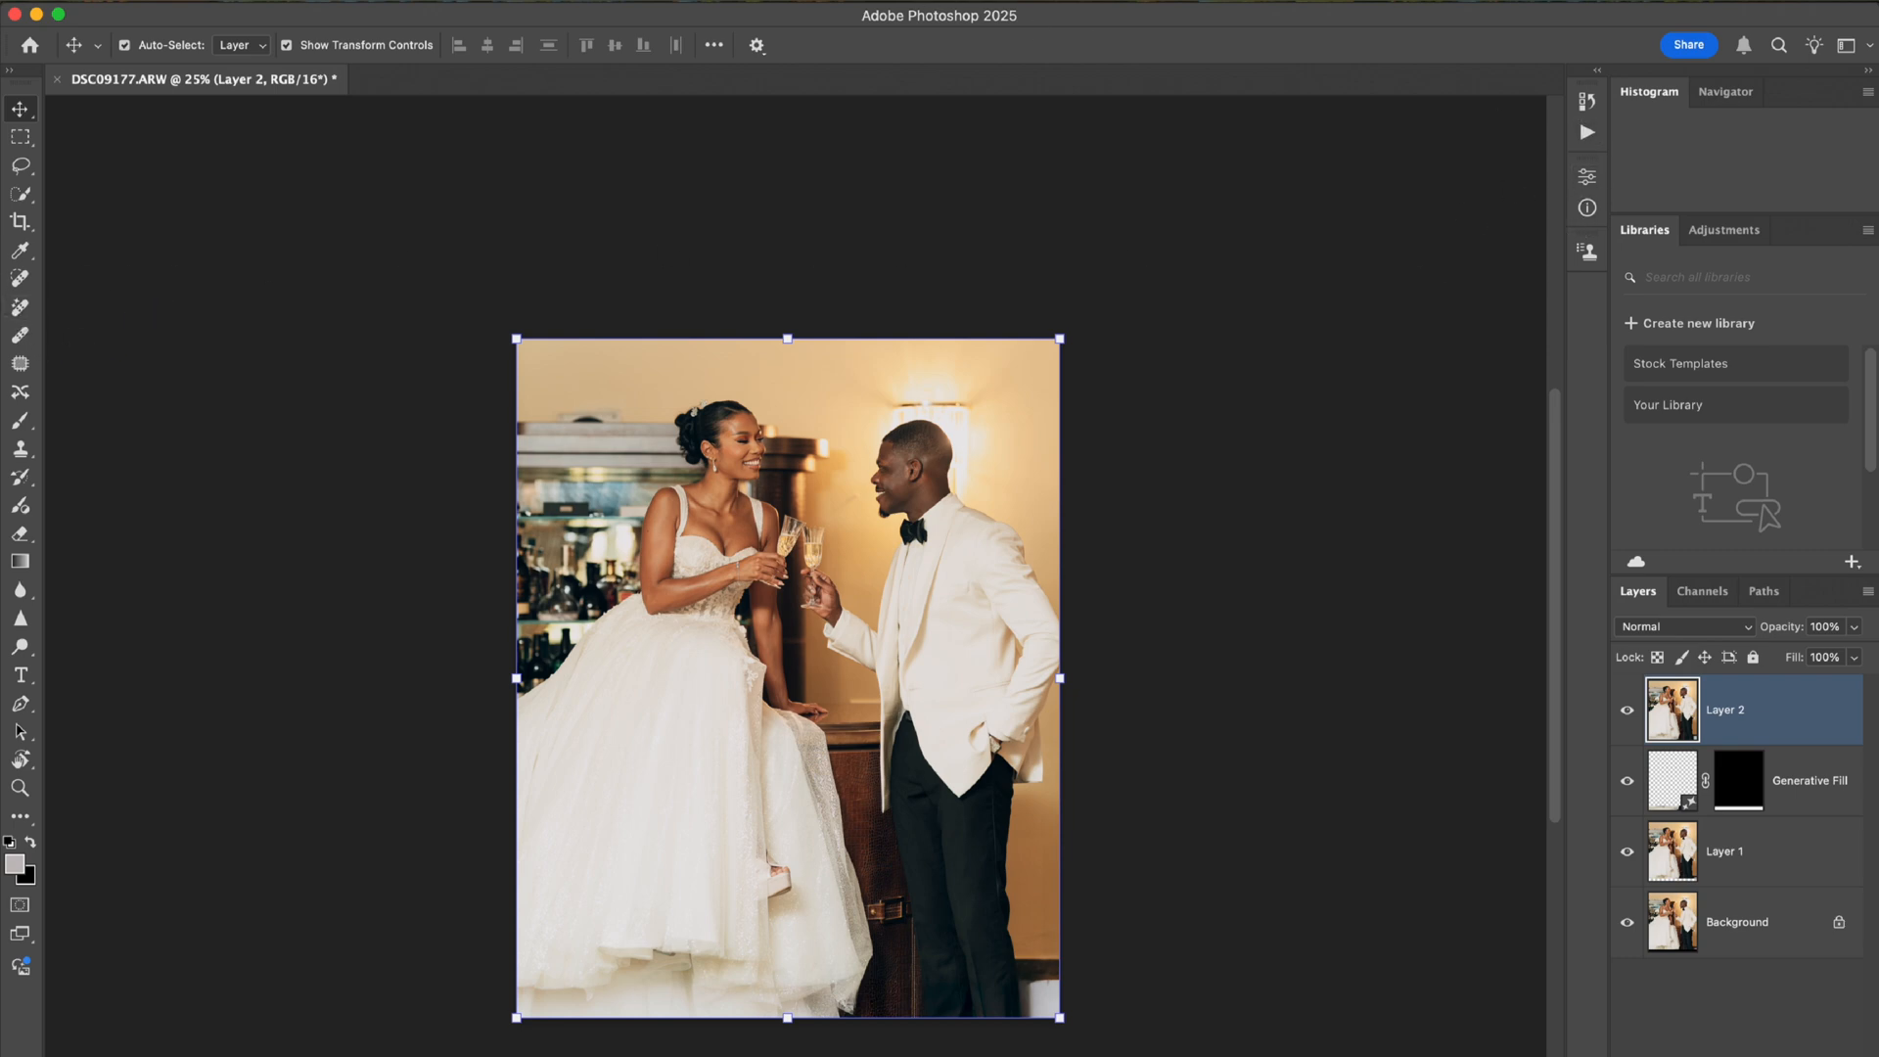
left_click(735, 2)
mouse_move(783, 46)
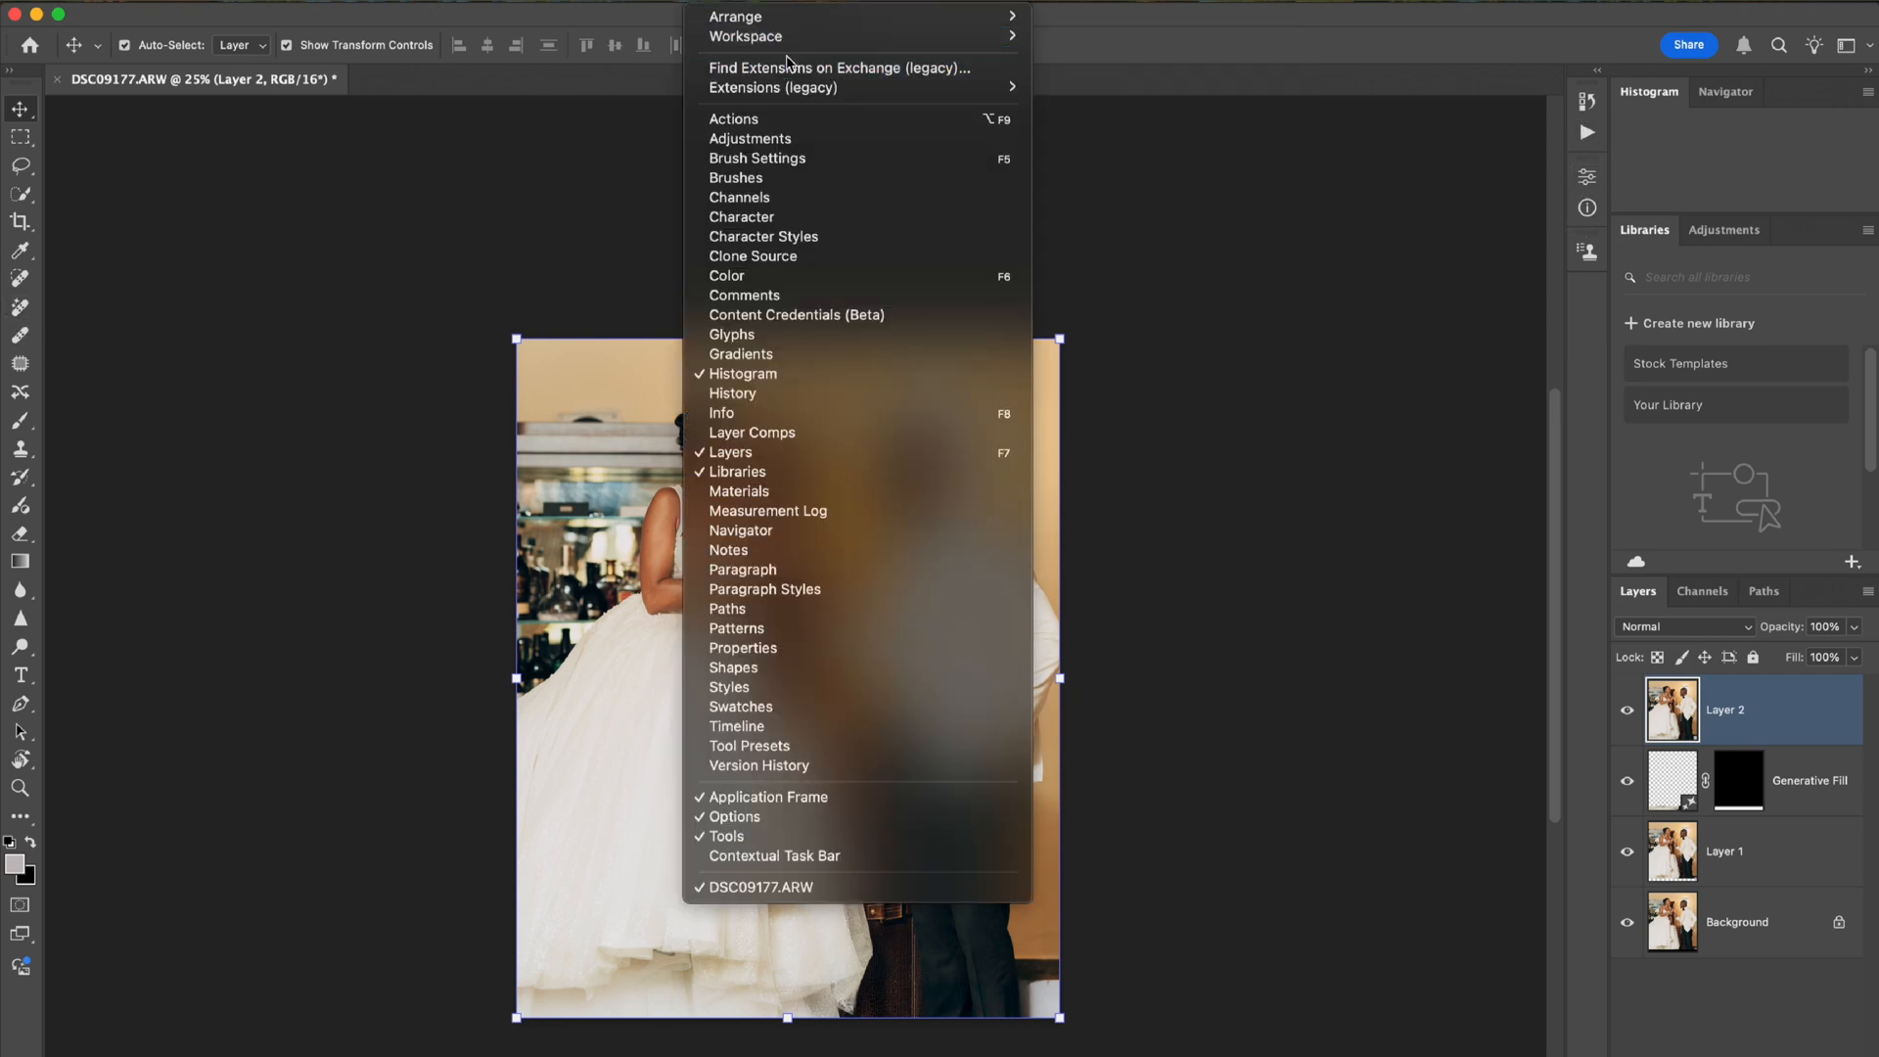
mouse_move(794, 90)
left_click(1141, 90)
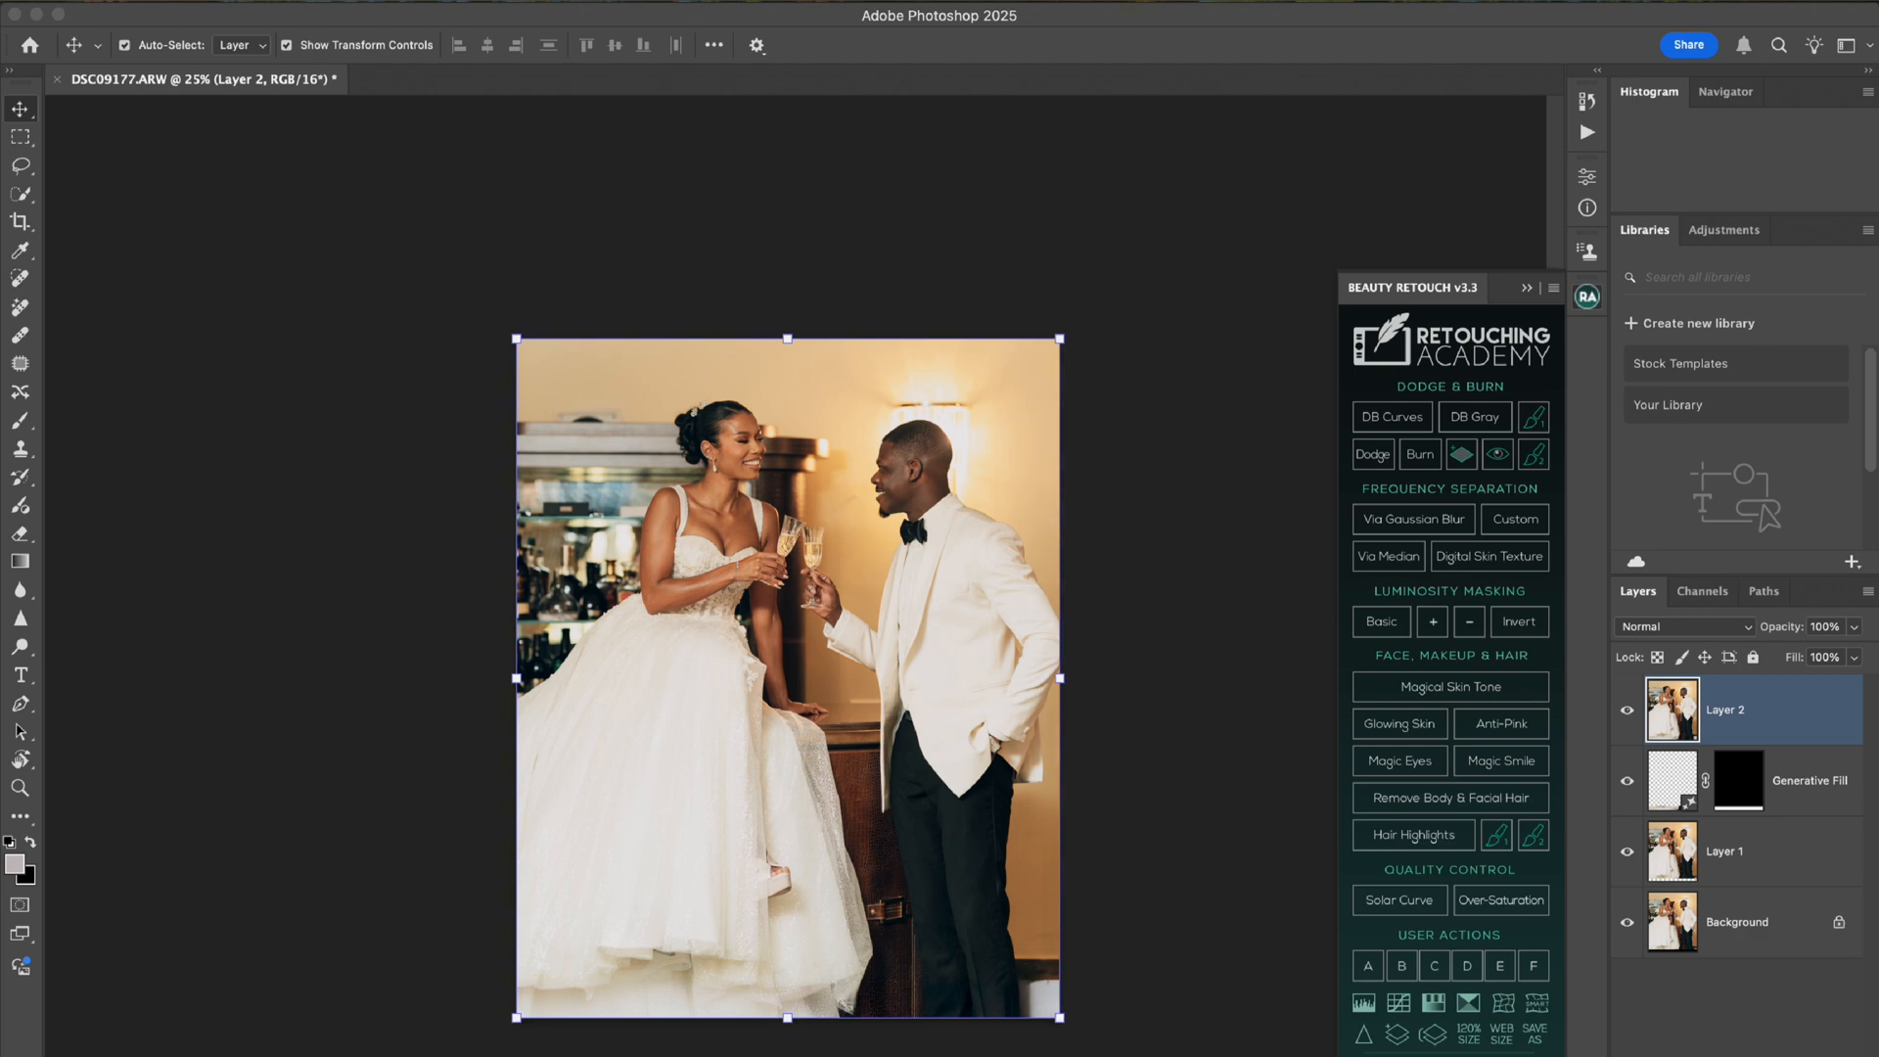
Switch to Finder and preview the finished wedding photos in the PICTURES folder one after another, then minimize the folder window.
left_click(235, 1056)
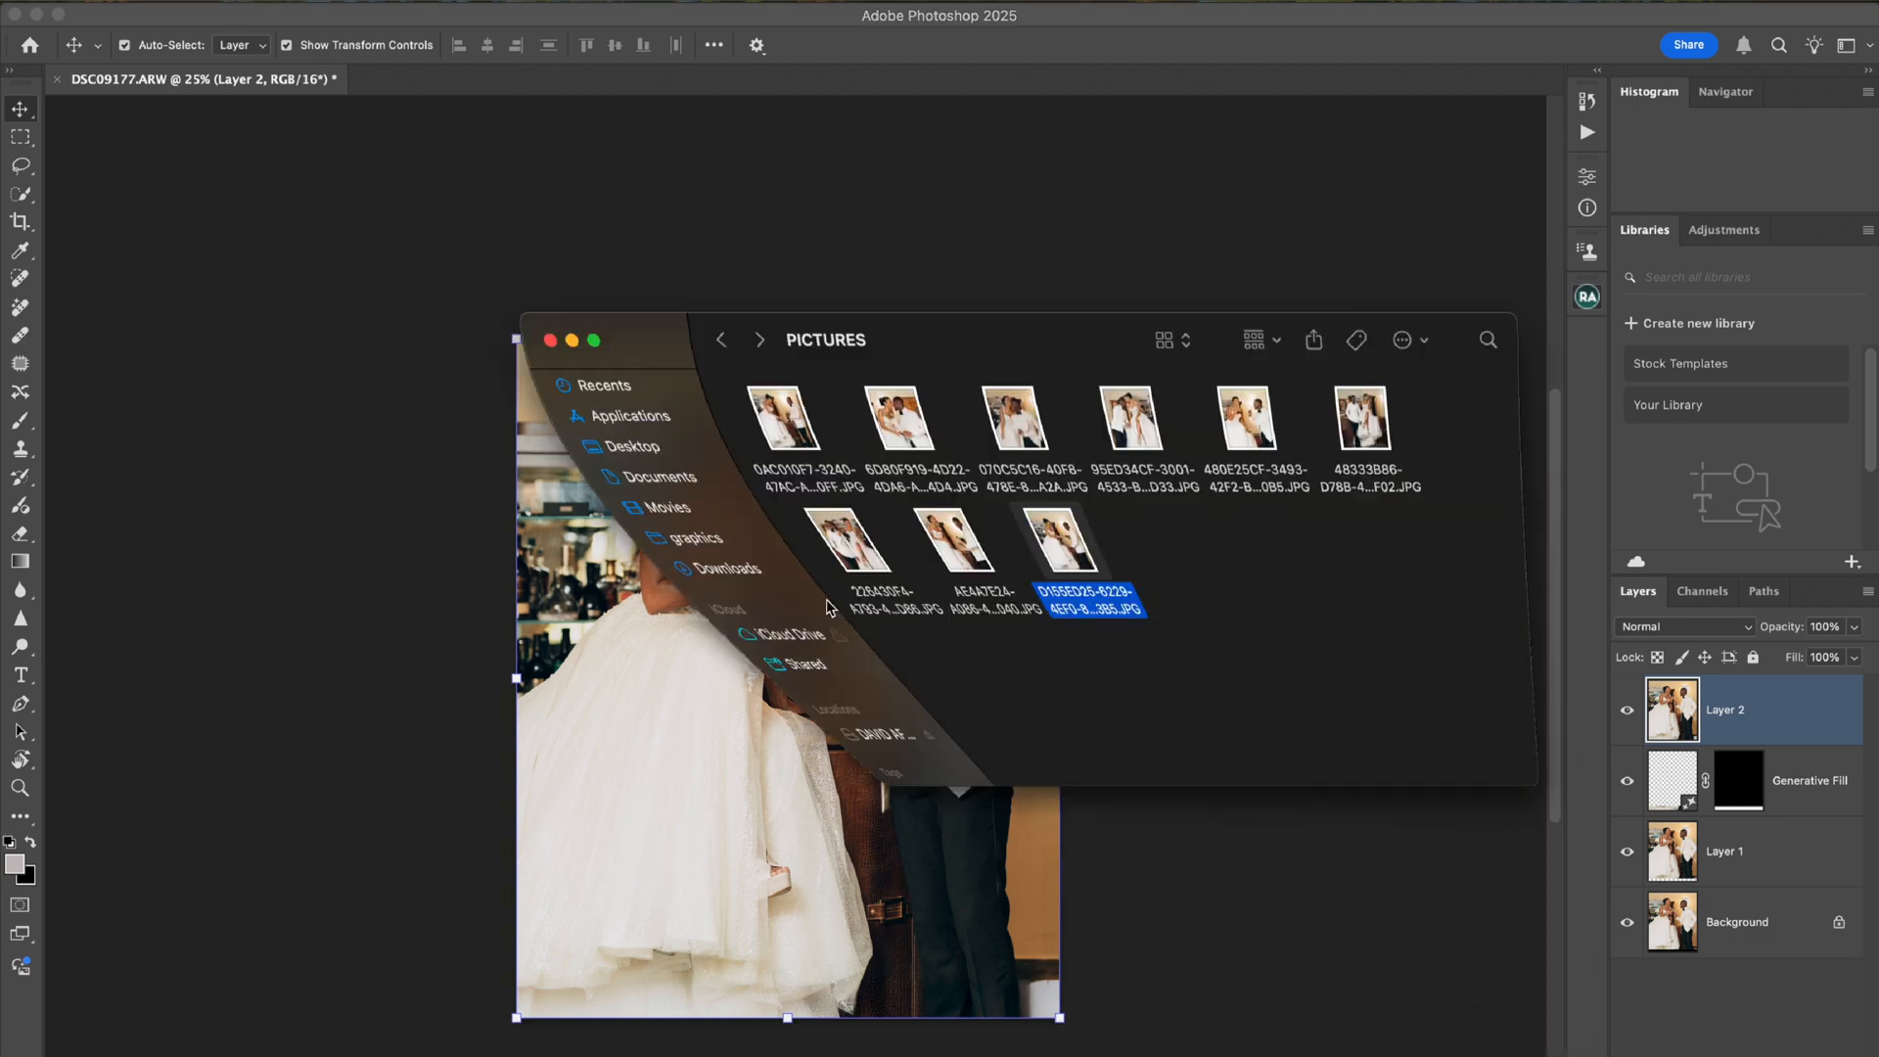
left_click(994, 396)
key("space")
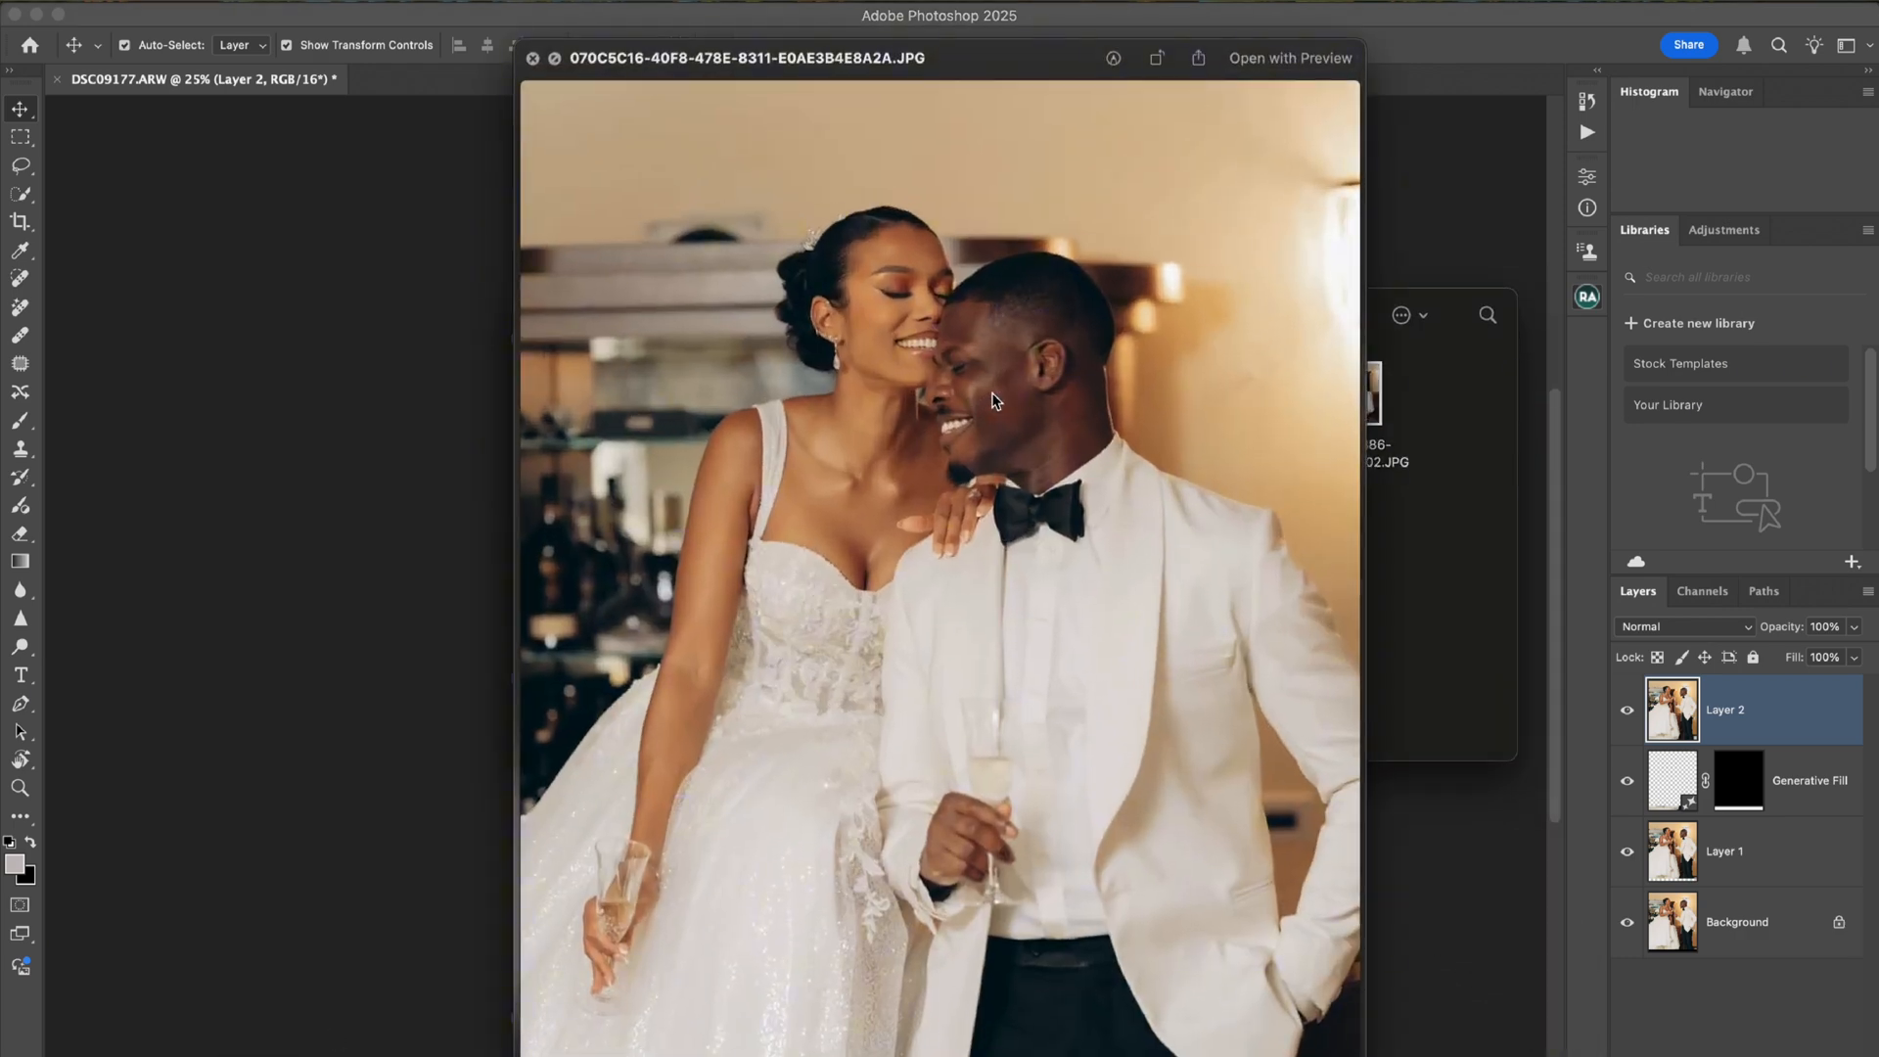
key("Right")
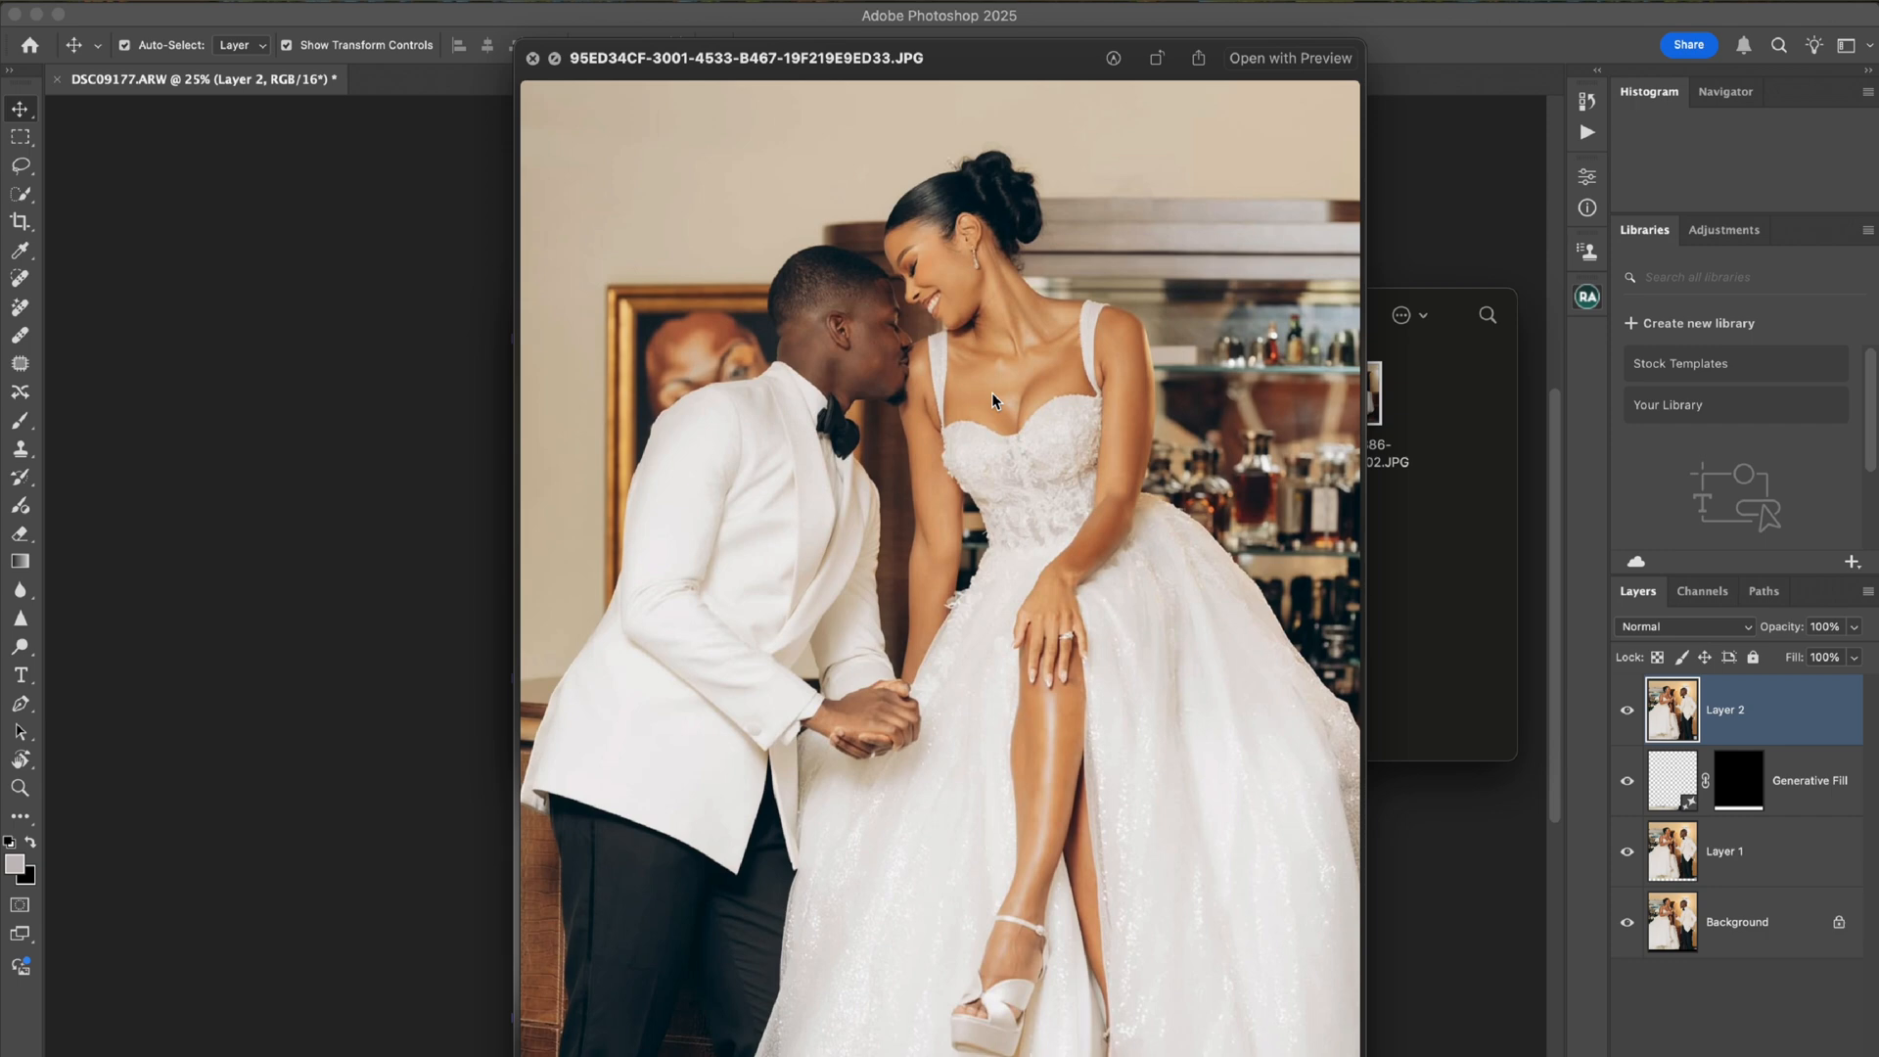
key("Right")
key("Right")
key("Right")
key("Right")
key("Right")
key("Right")
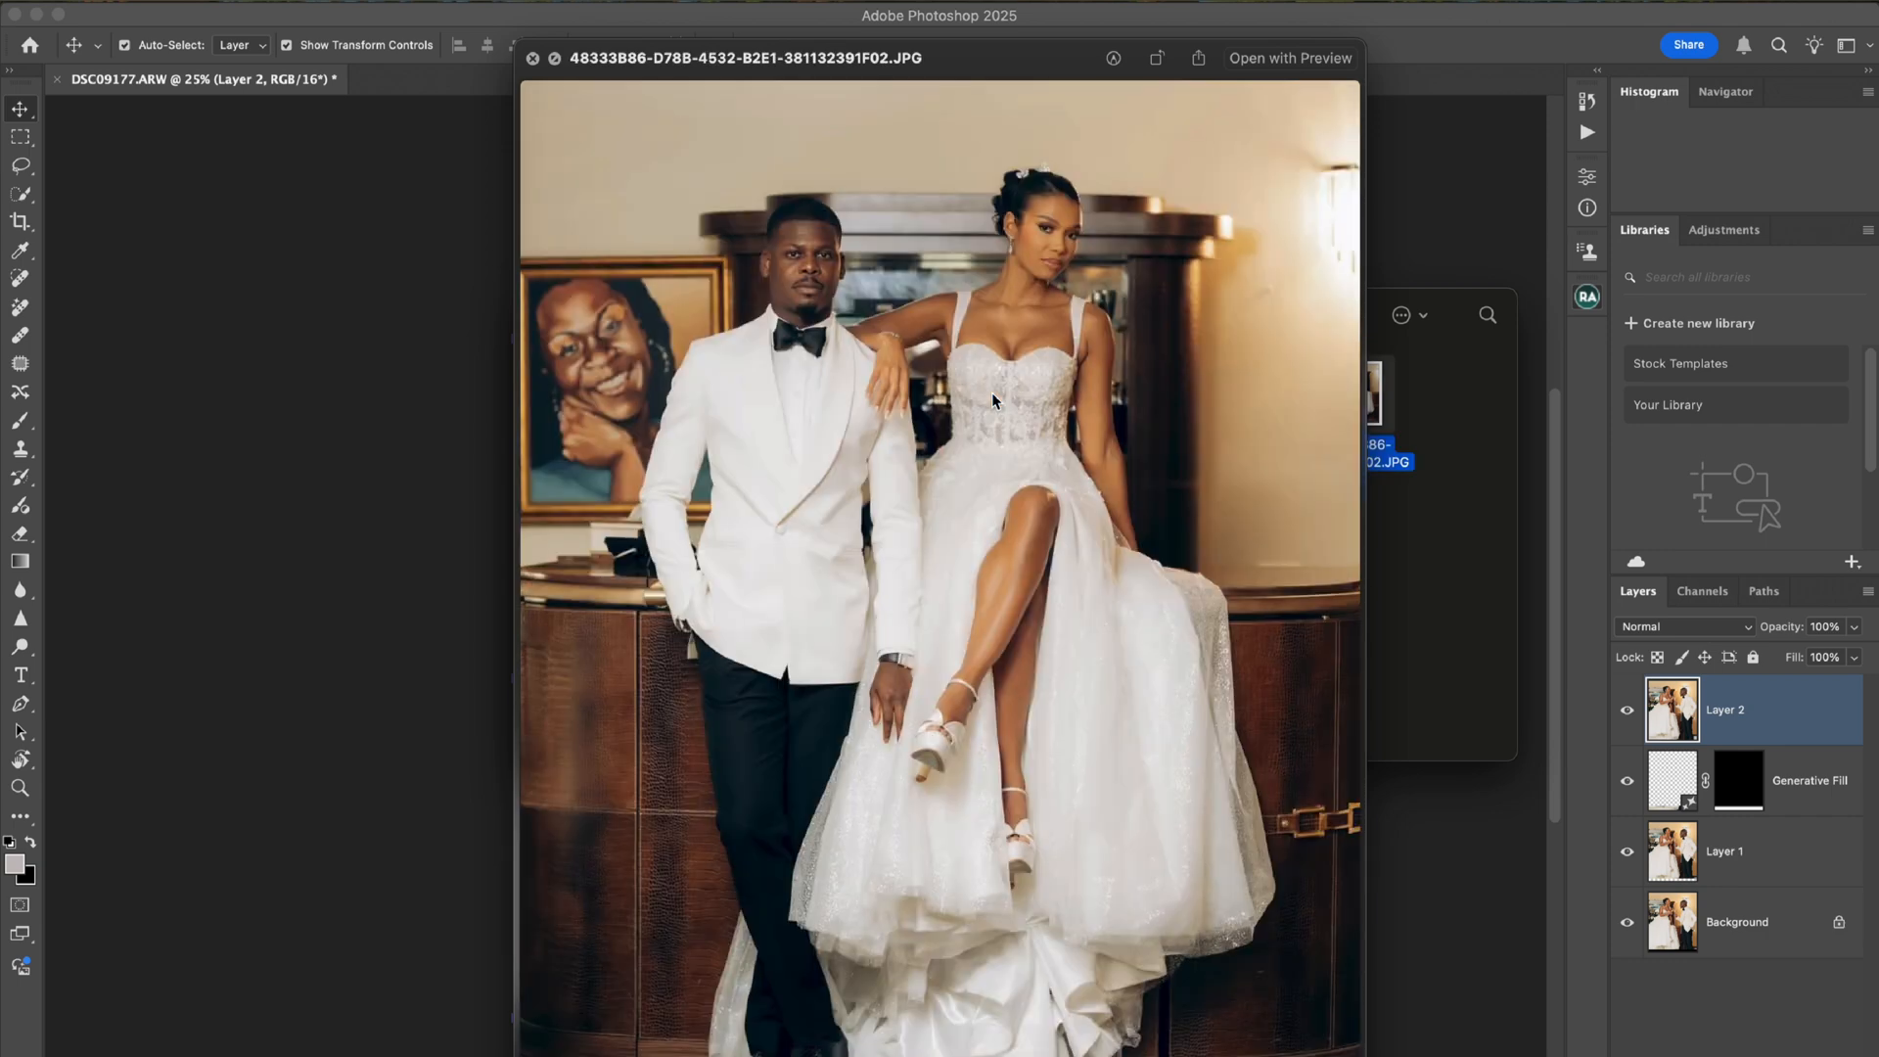
key("Right")
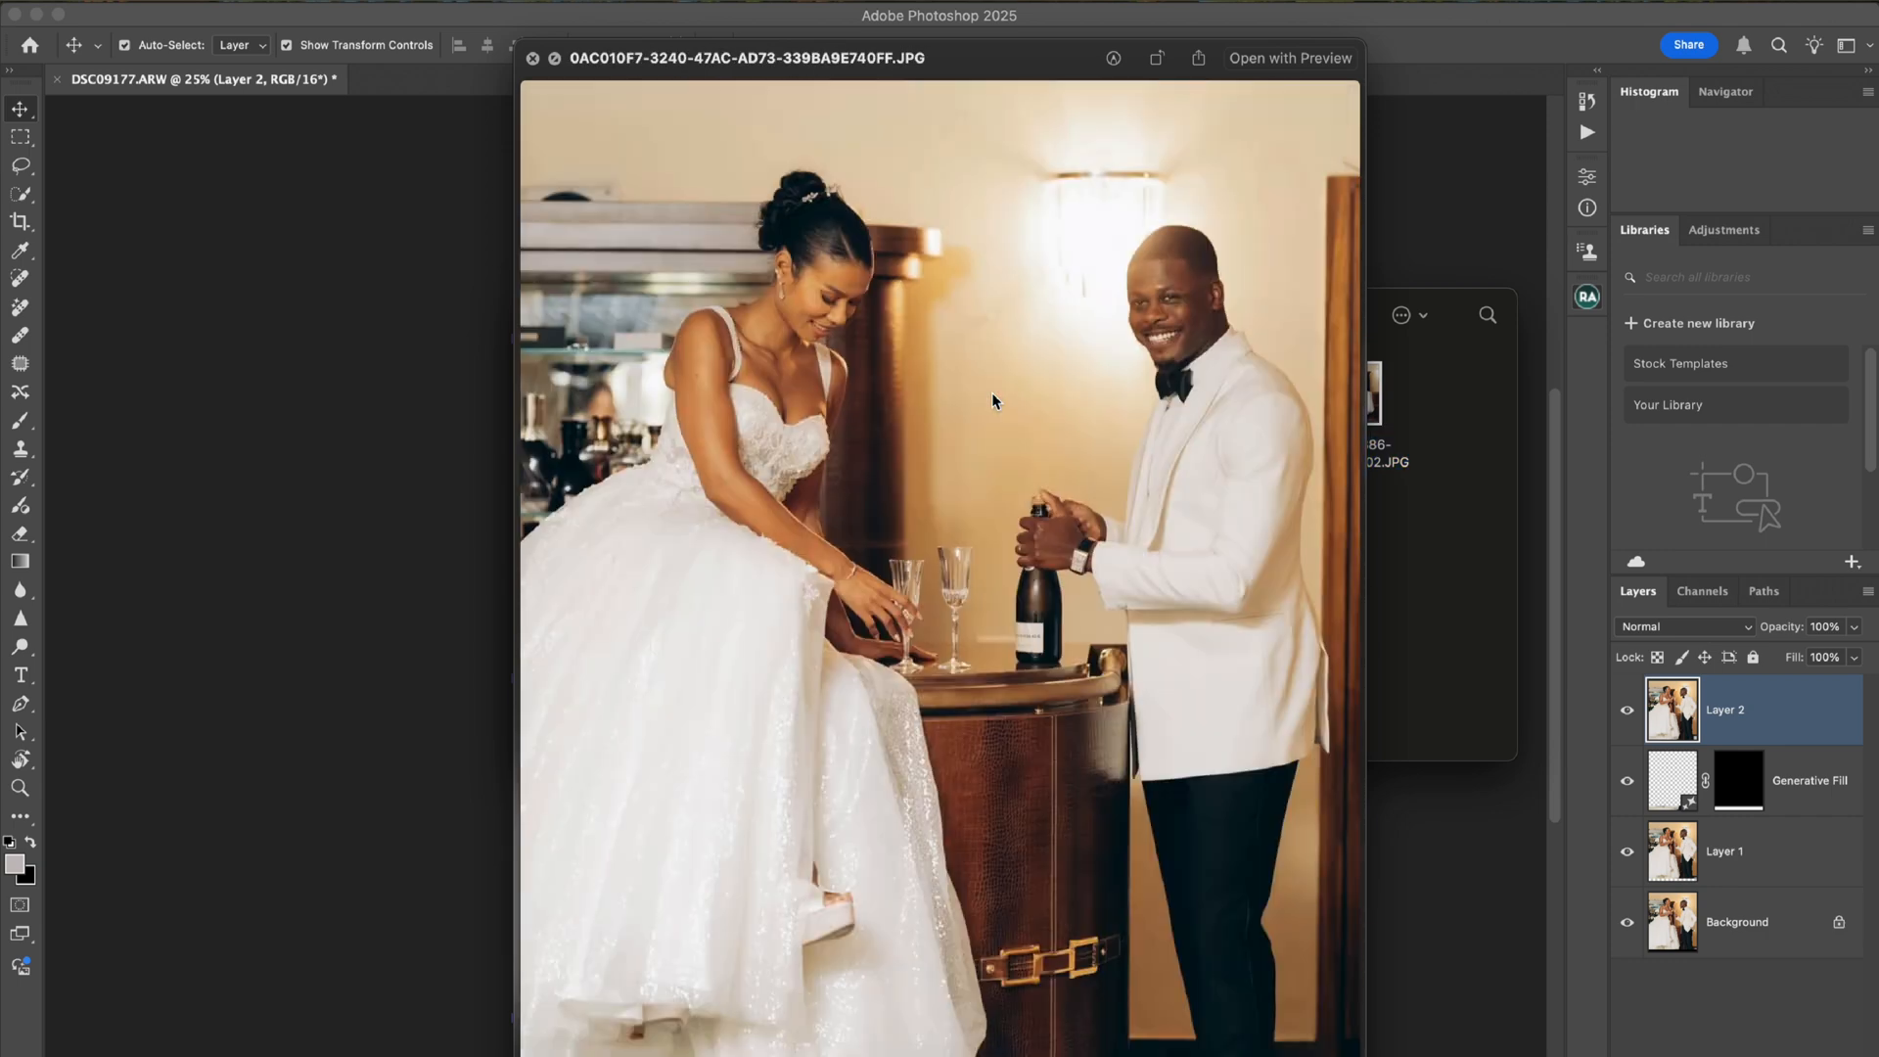
key("Right")
key("Right")
left_click(533, 58)
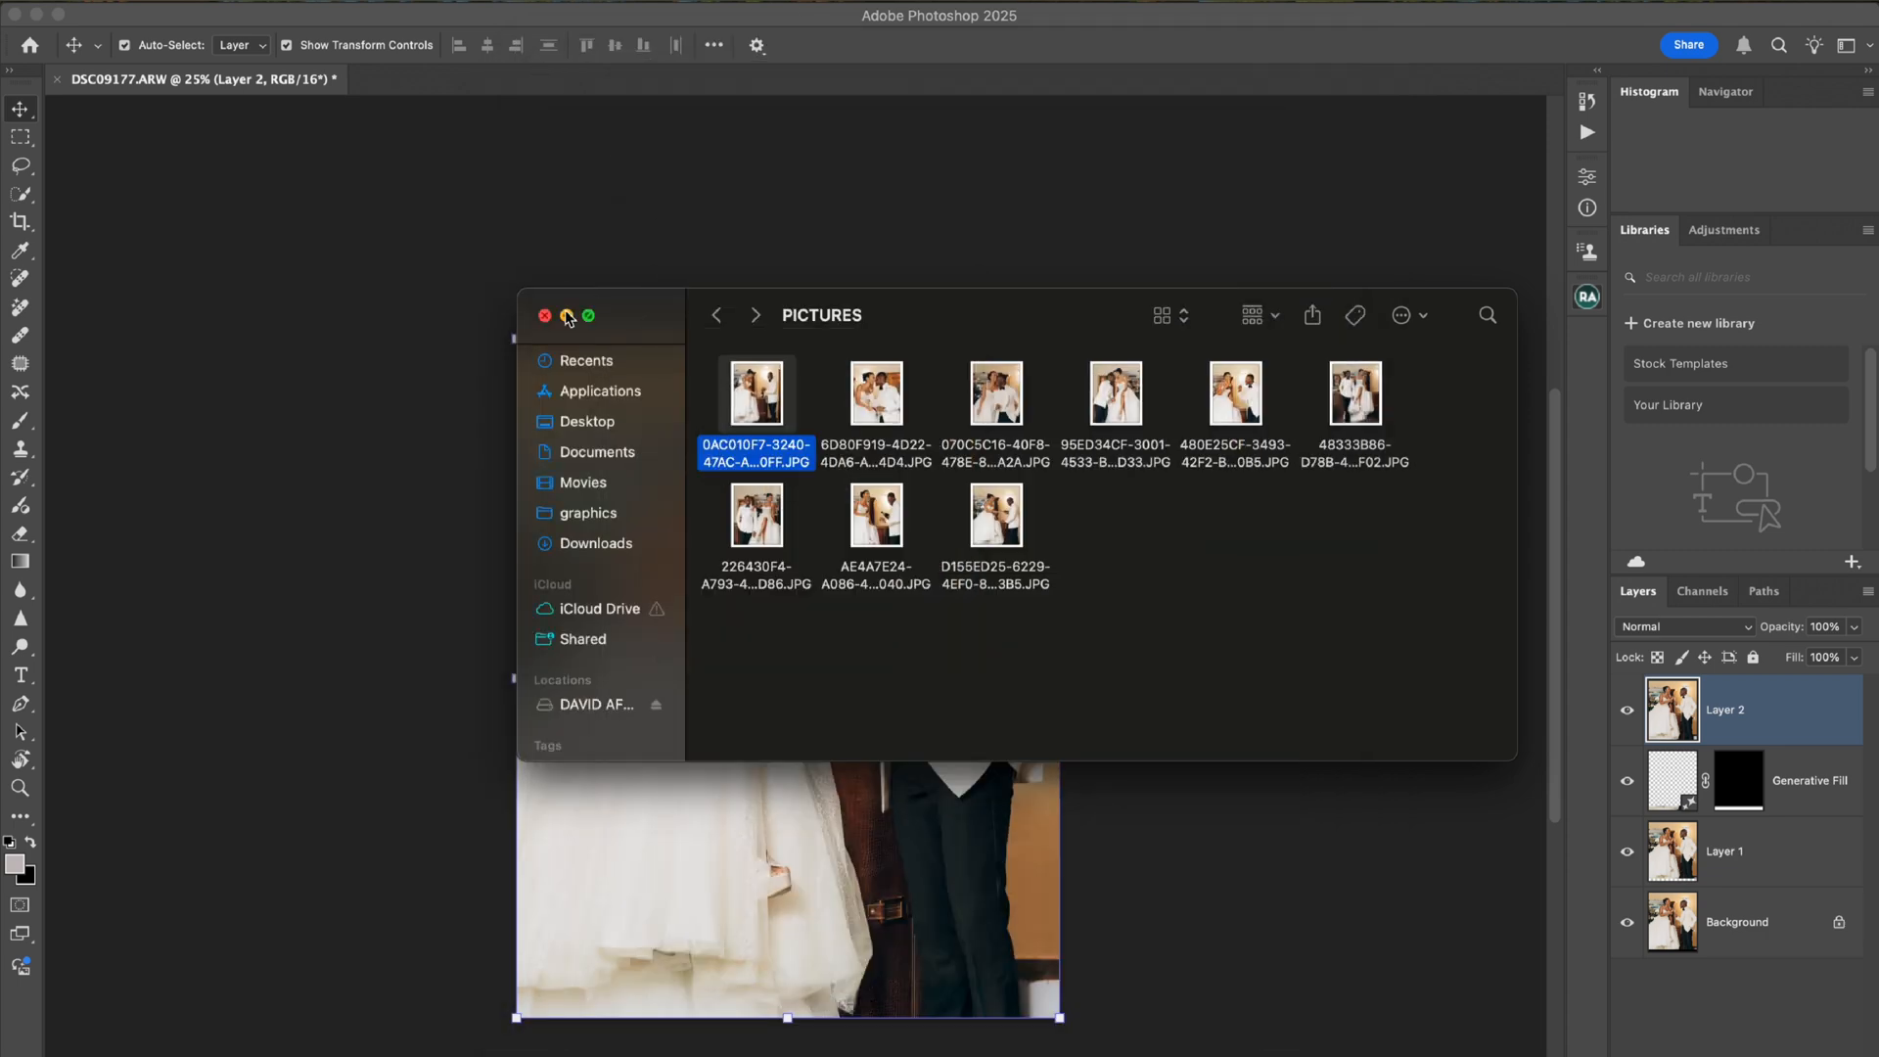
left_click(564, 312)
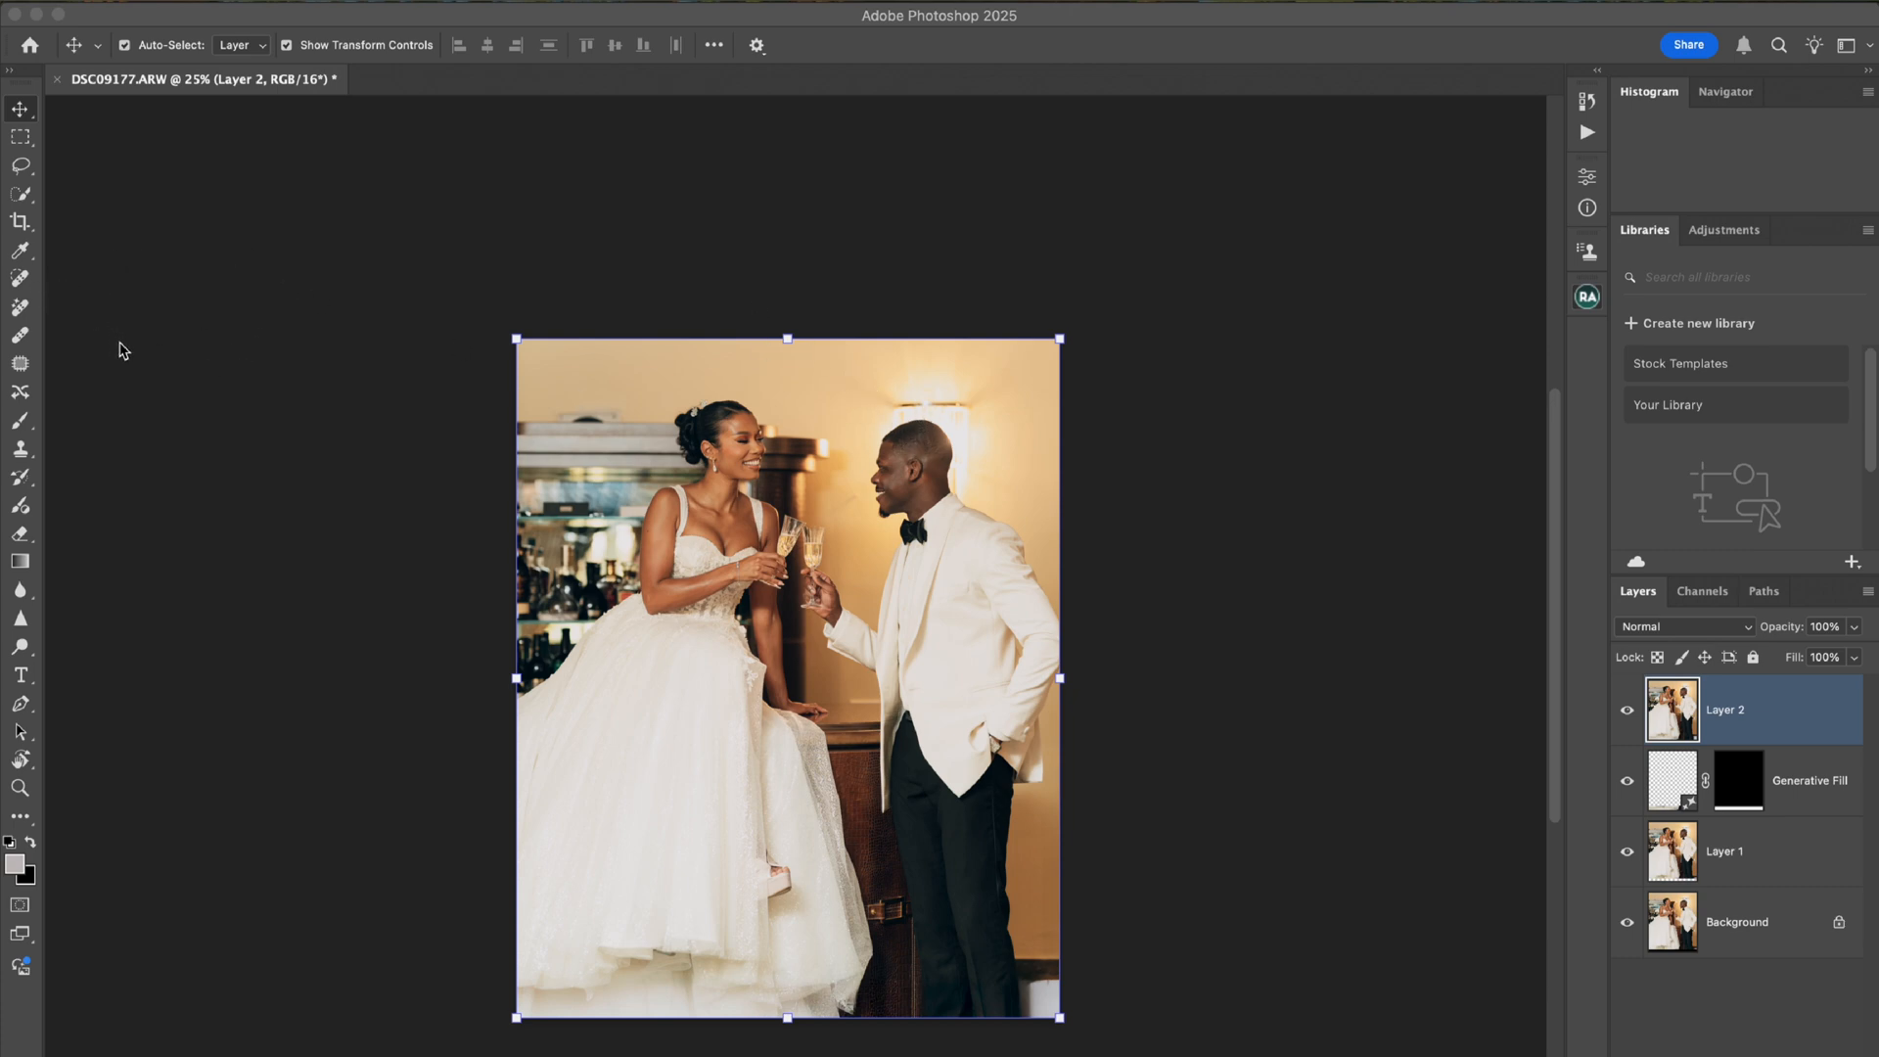
Run the Beauty Retouch frequency separation via Gaussian Blur on Layer 2 with a radius of 5 pixels.
left_click(1589, 297)
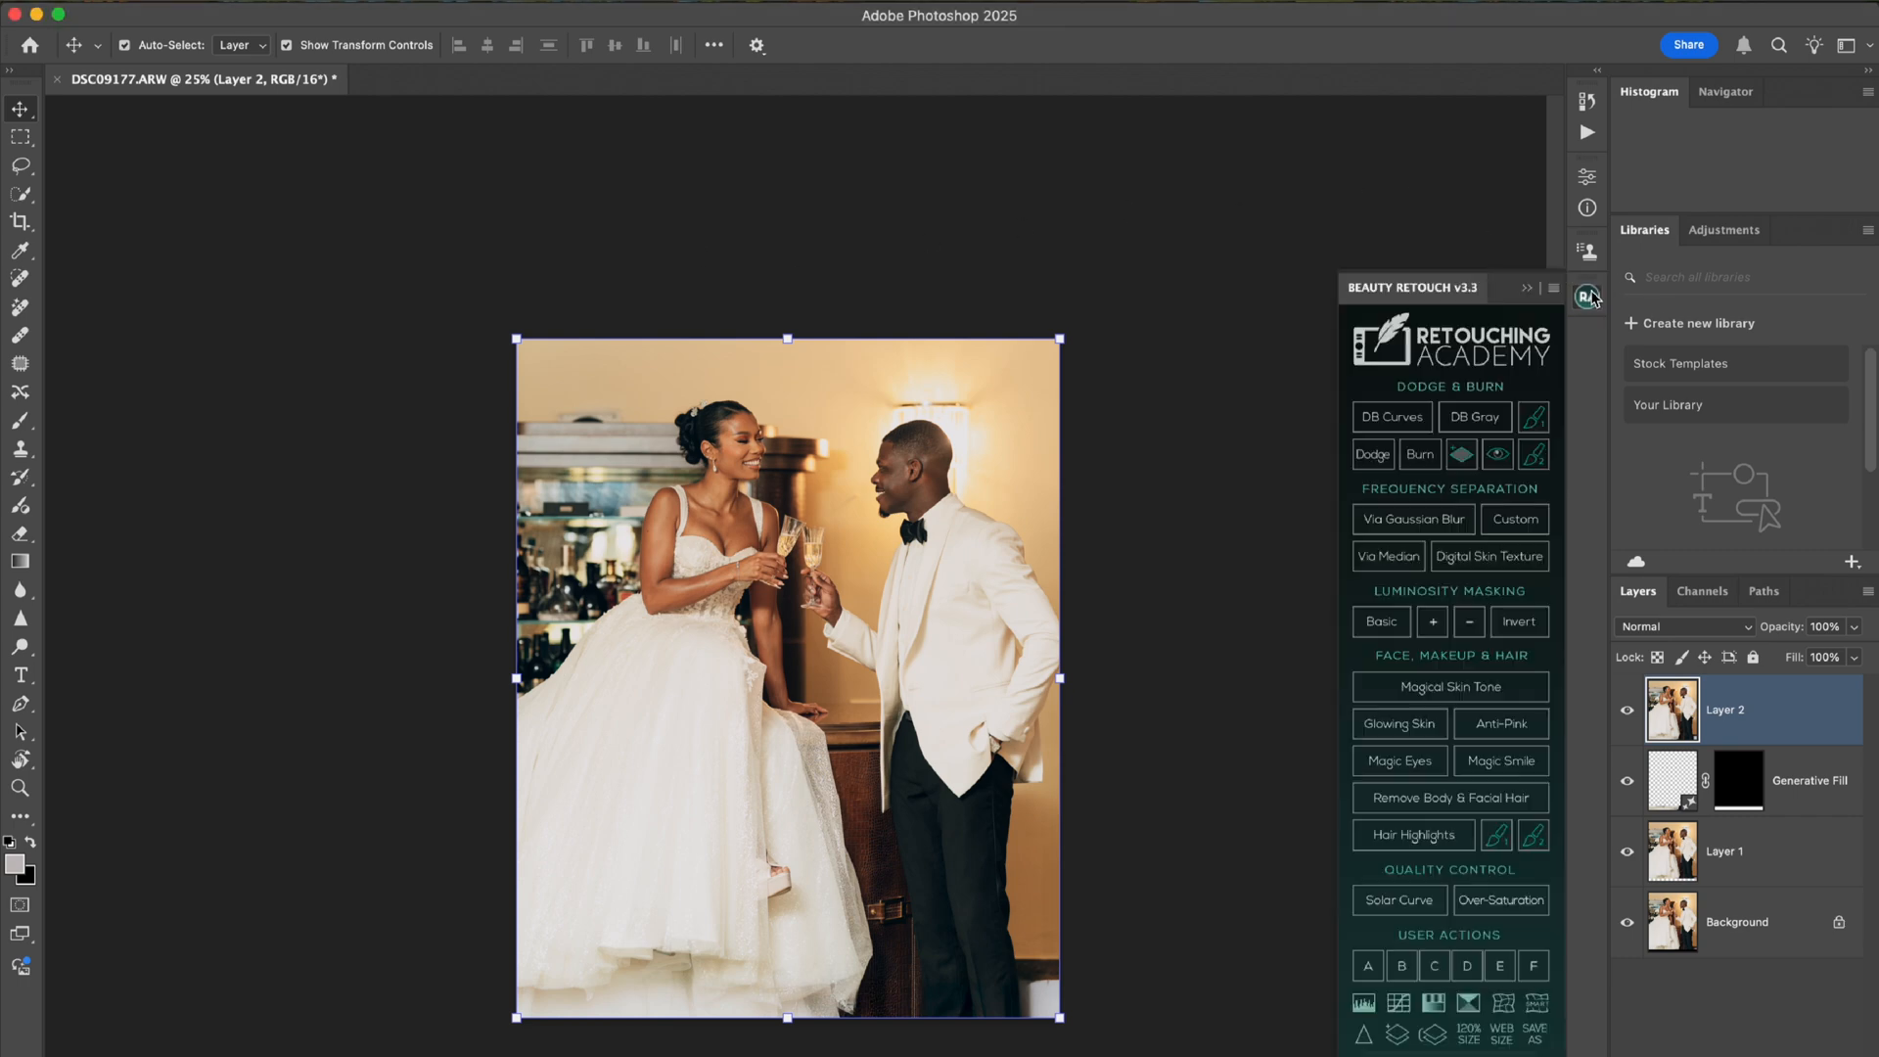
left_click(1408, 530)
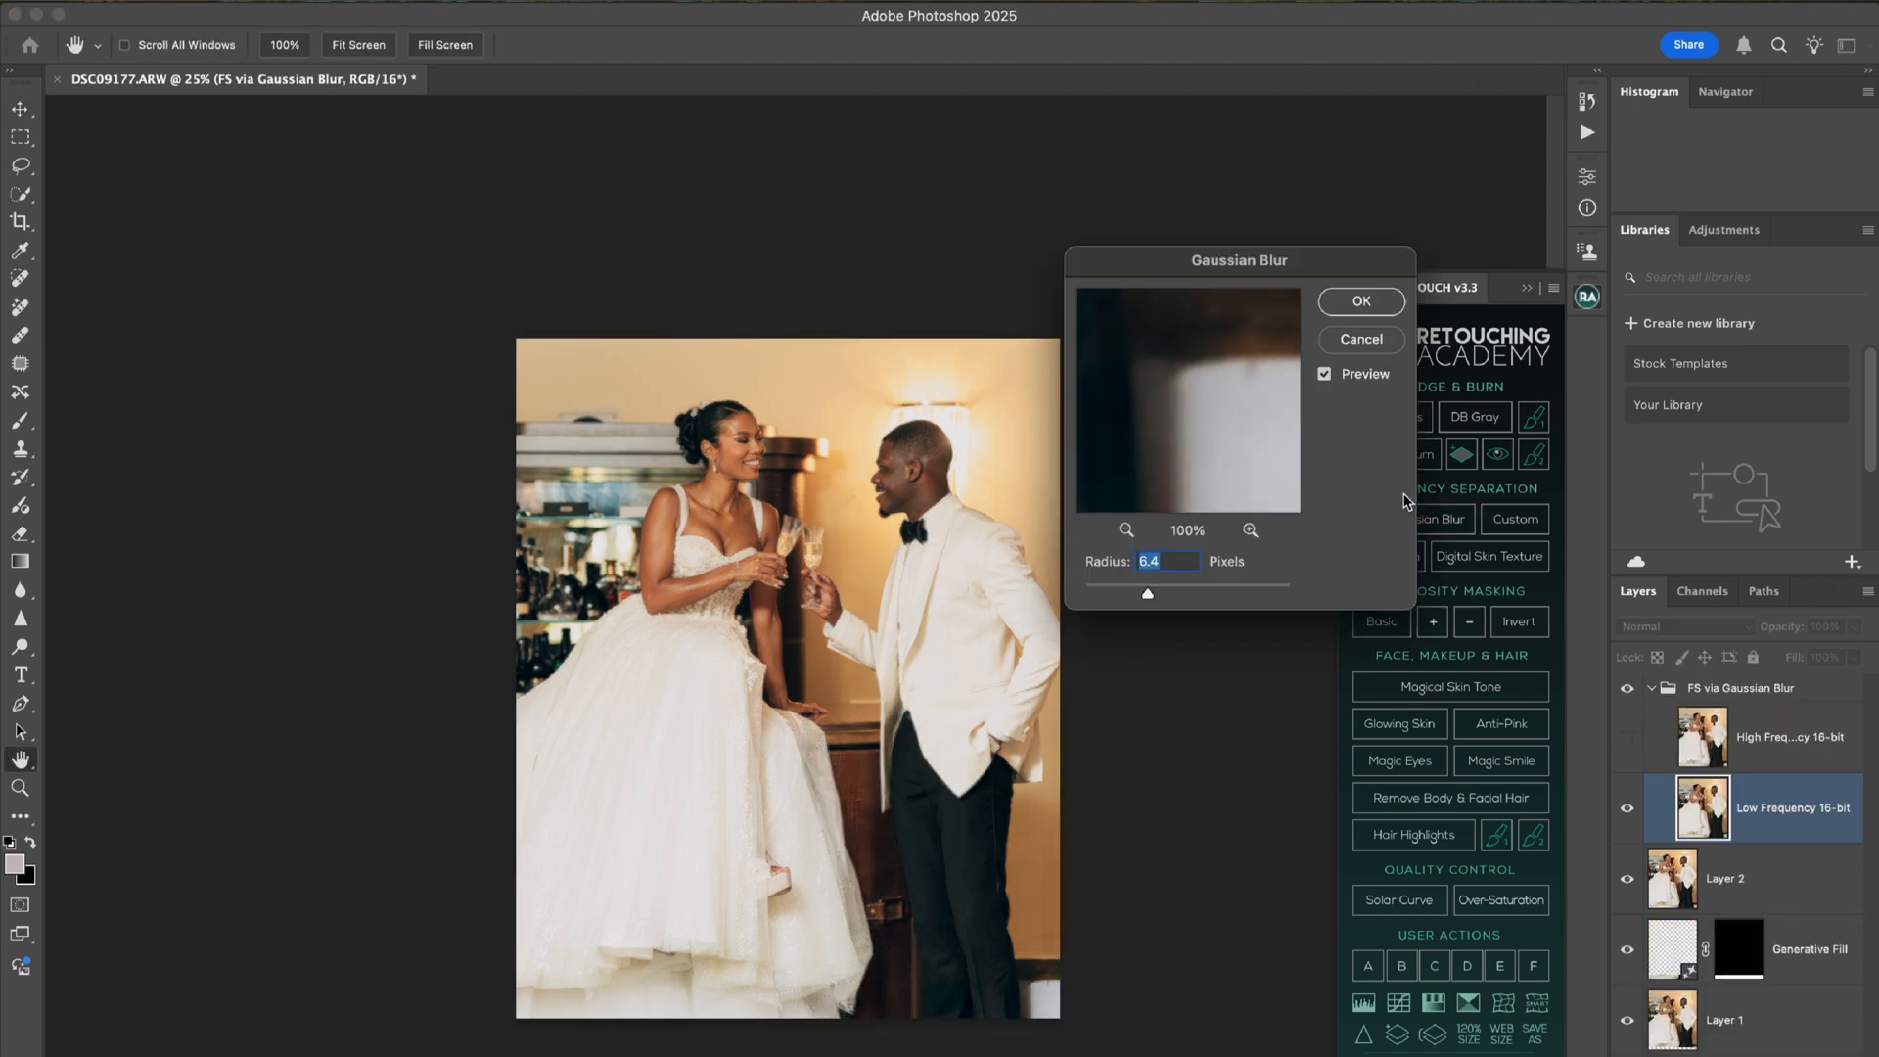
key("super+plus")
key("super+plus")
key("super+plus")
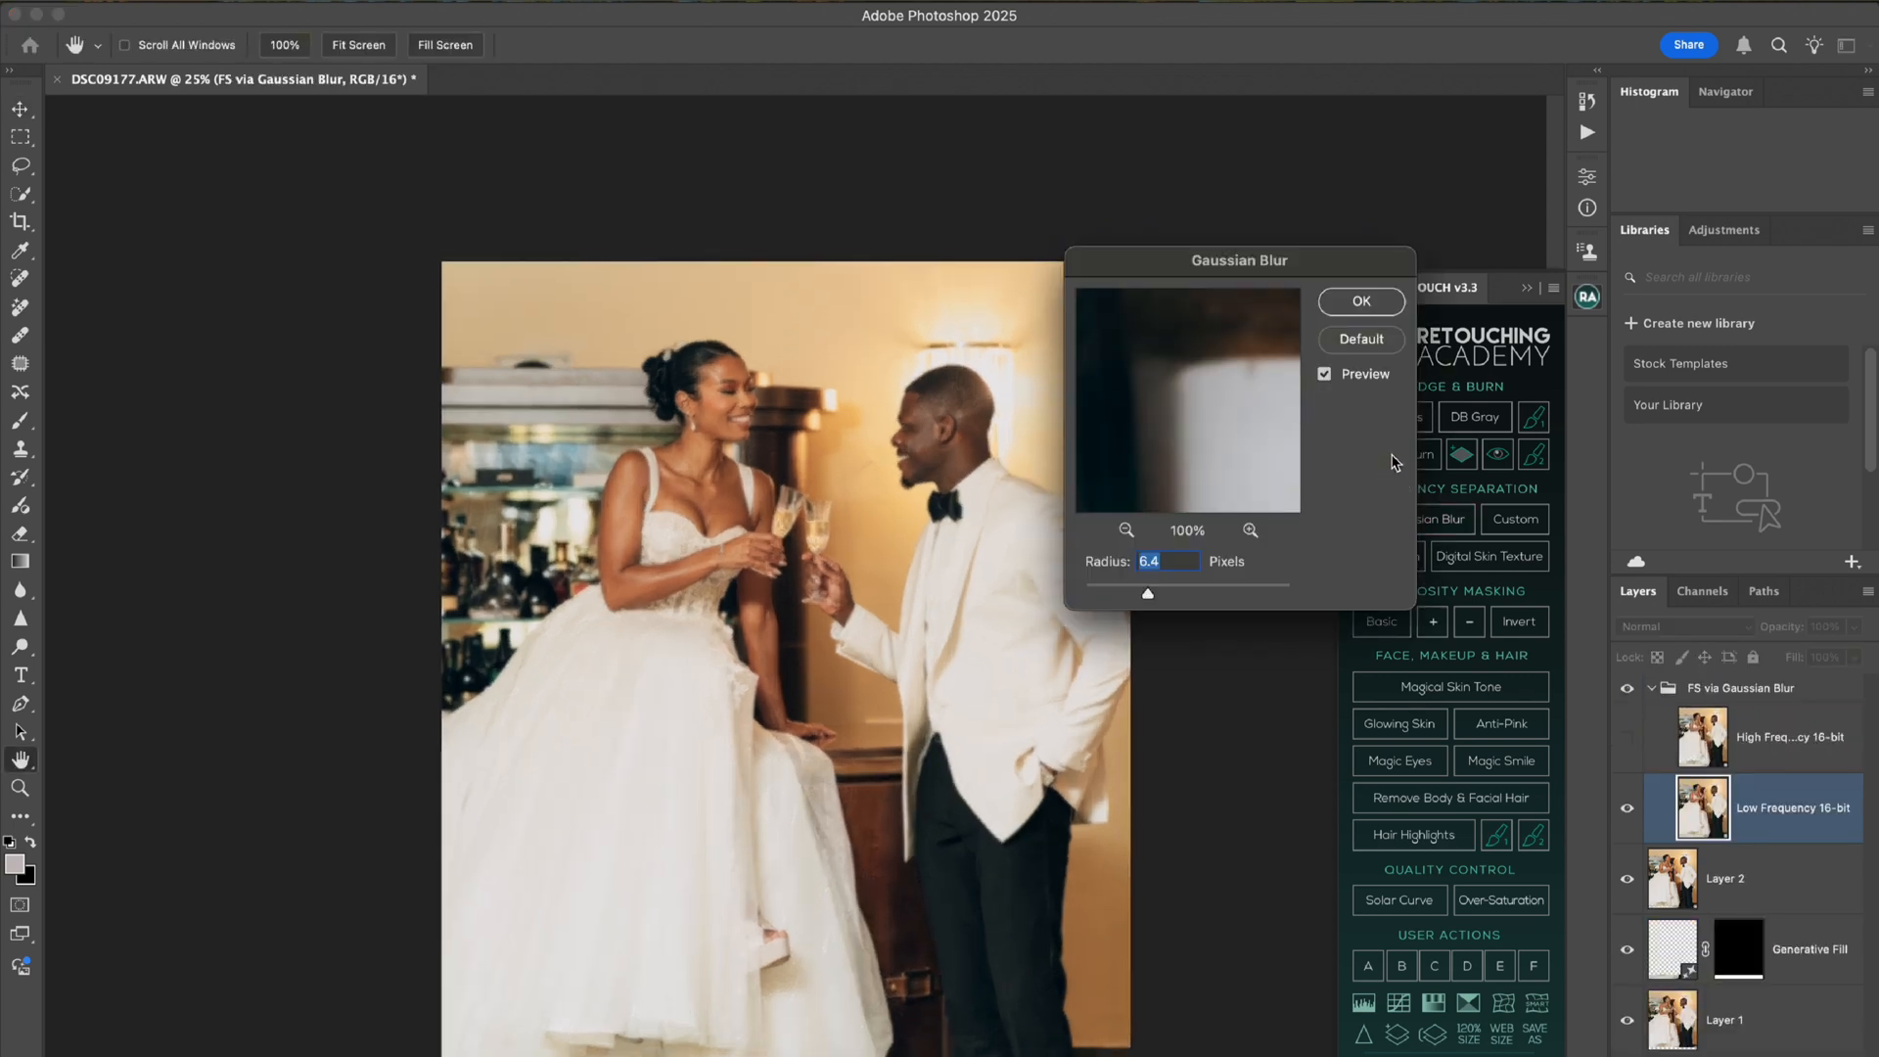
key("super+minus")
key("super+minus")
key("super+minus")
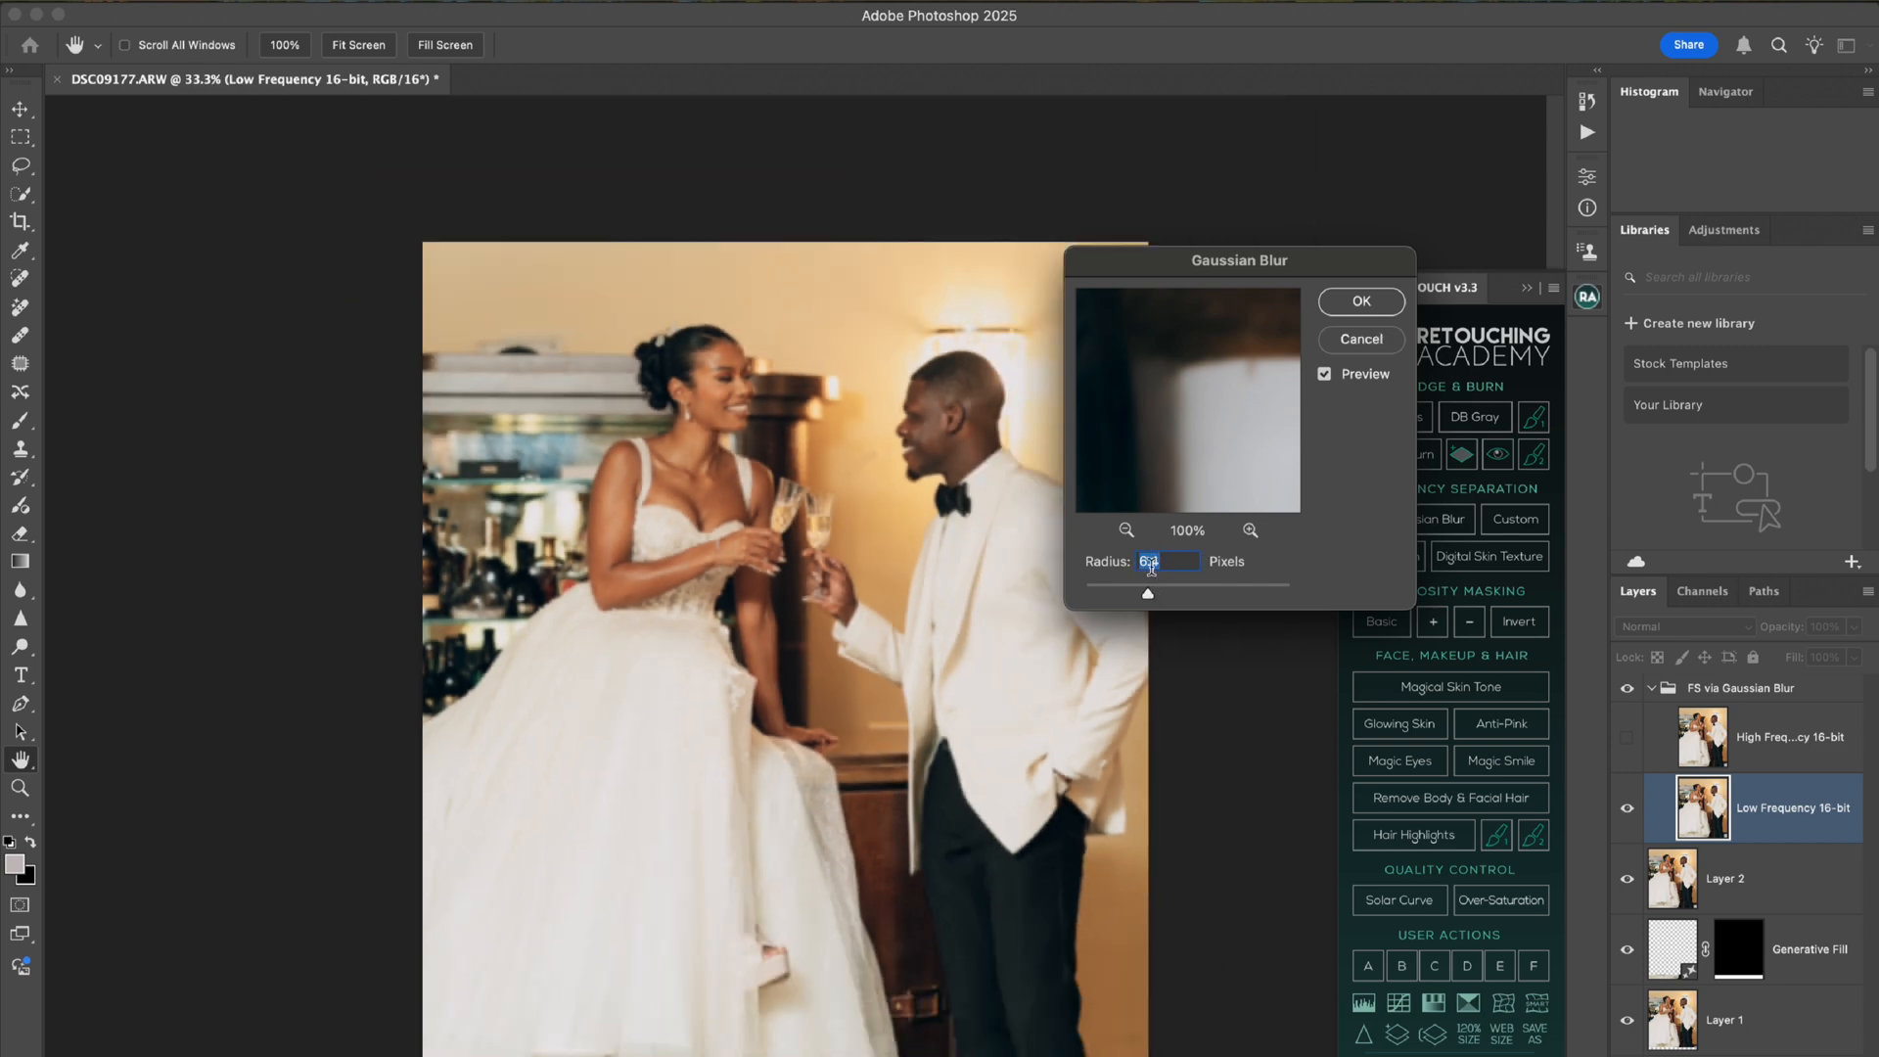
left_click(1180, 562)
left_click_drag(1178, 564, 1123, 578)
type("4")
key("Up")
left_click(1381, 307)
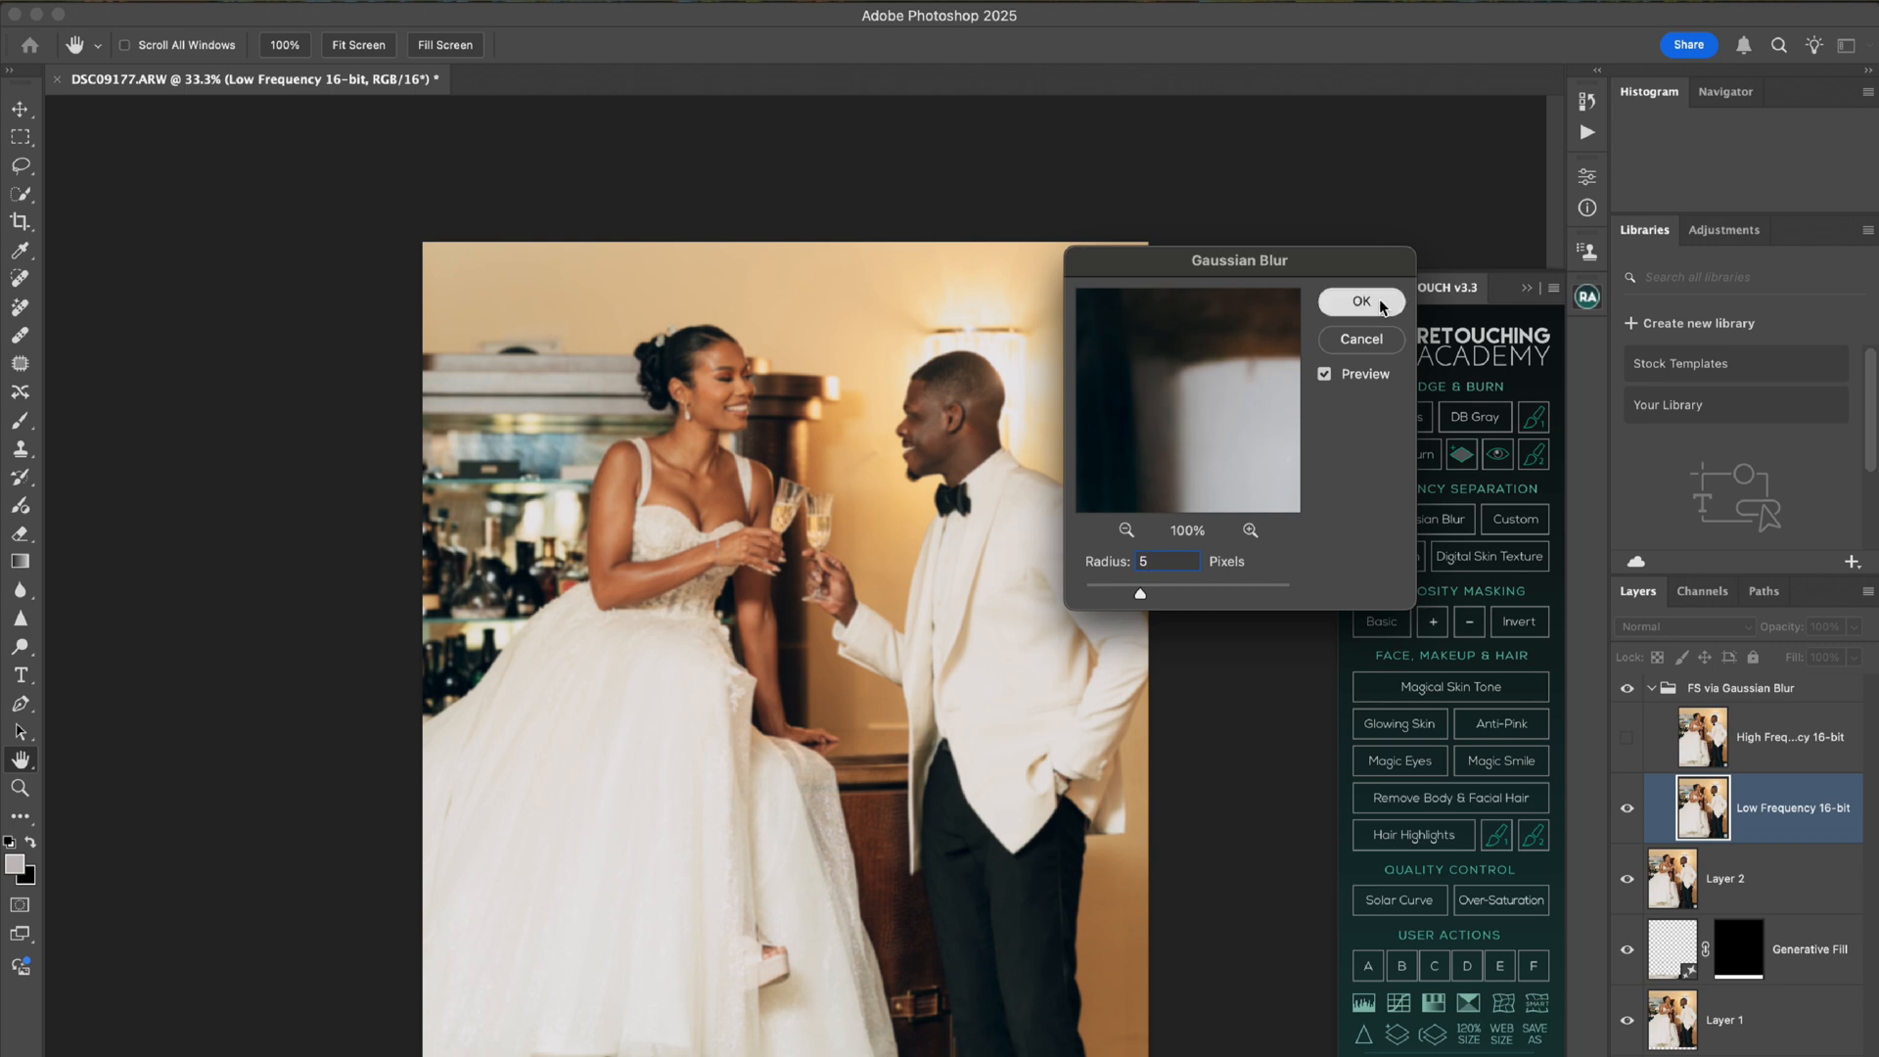
left_click(1531, 292)
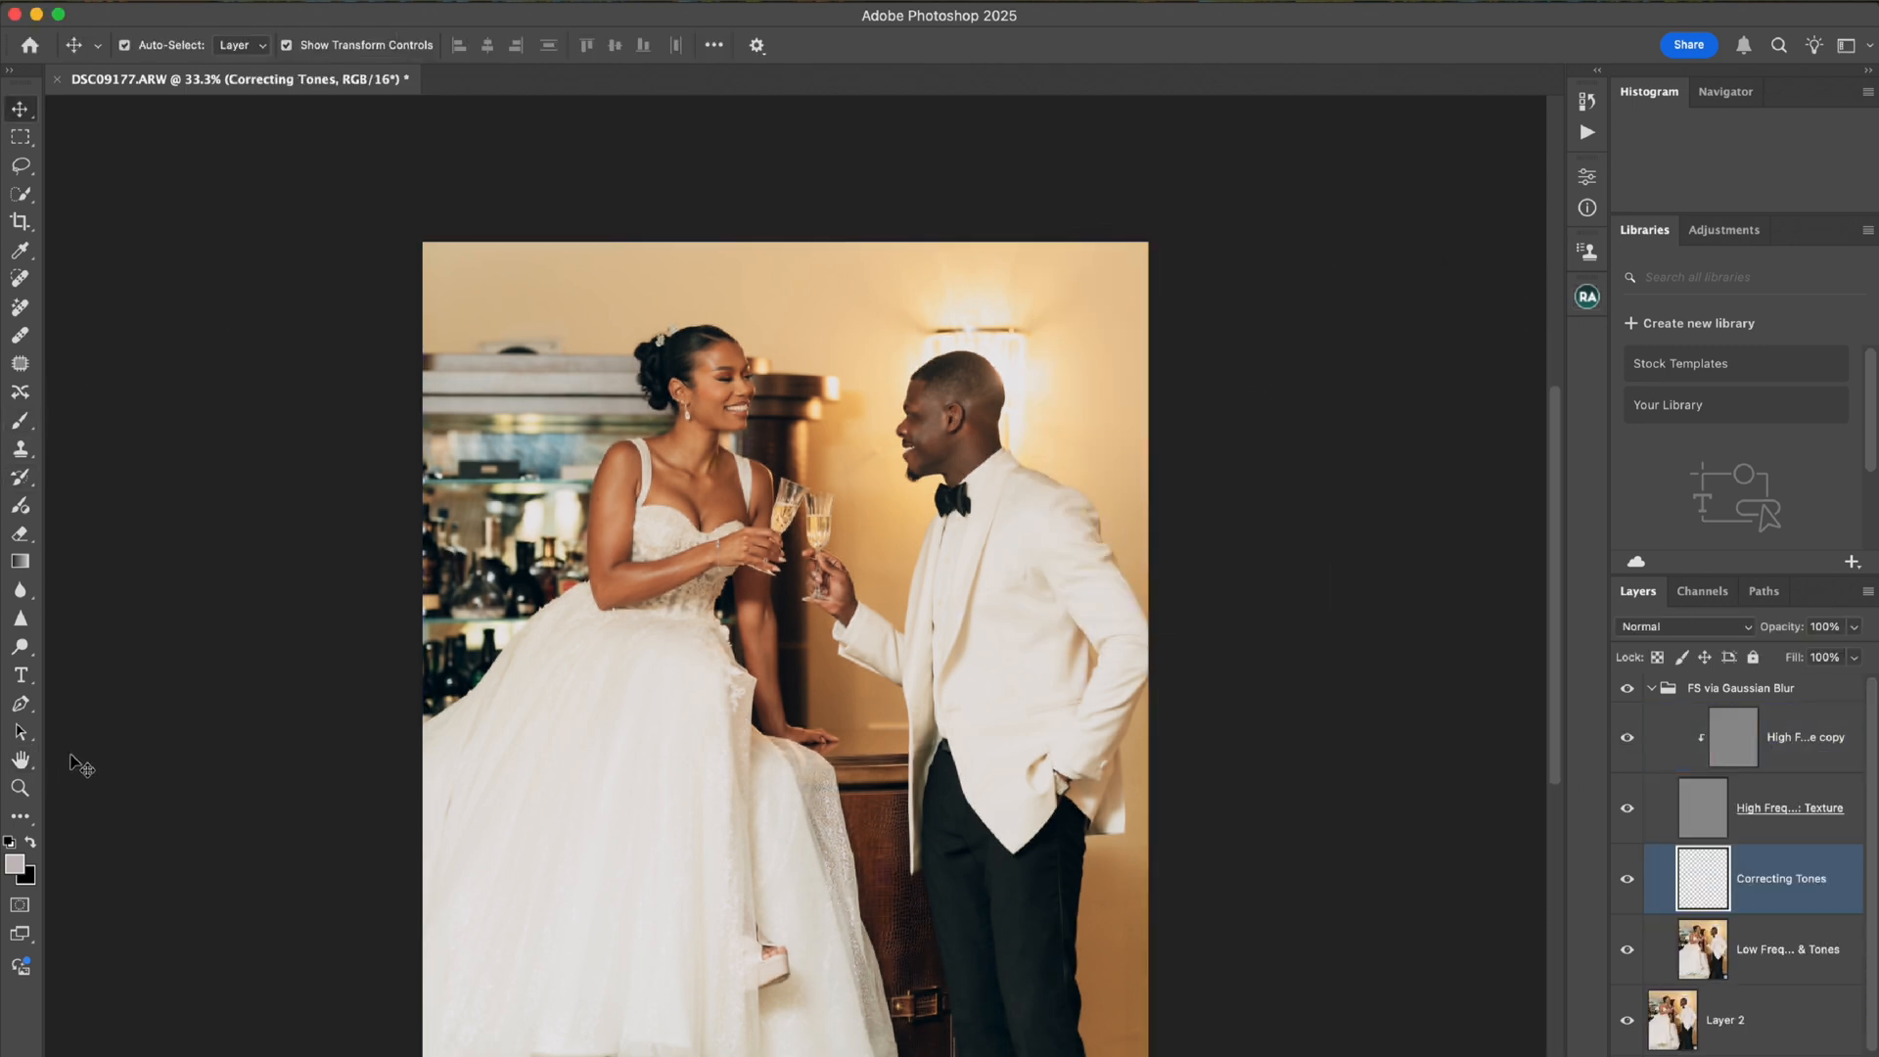
Choose the Mixer Brush at size 250 for the Correcting Tones layer and hide the two high-frequency layers above it.
mouse_move(1557, 464)
left_mouse_down()
mouse_move(1555, 526)
mouse_move(1552, 491)
left_mouse_up()
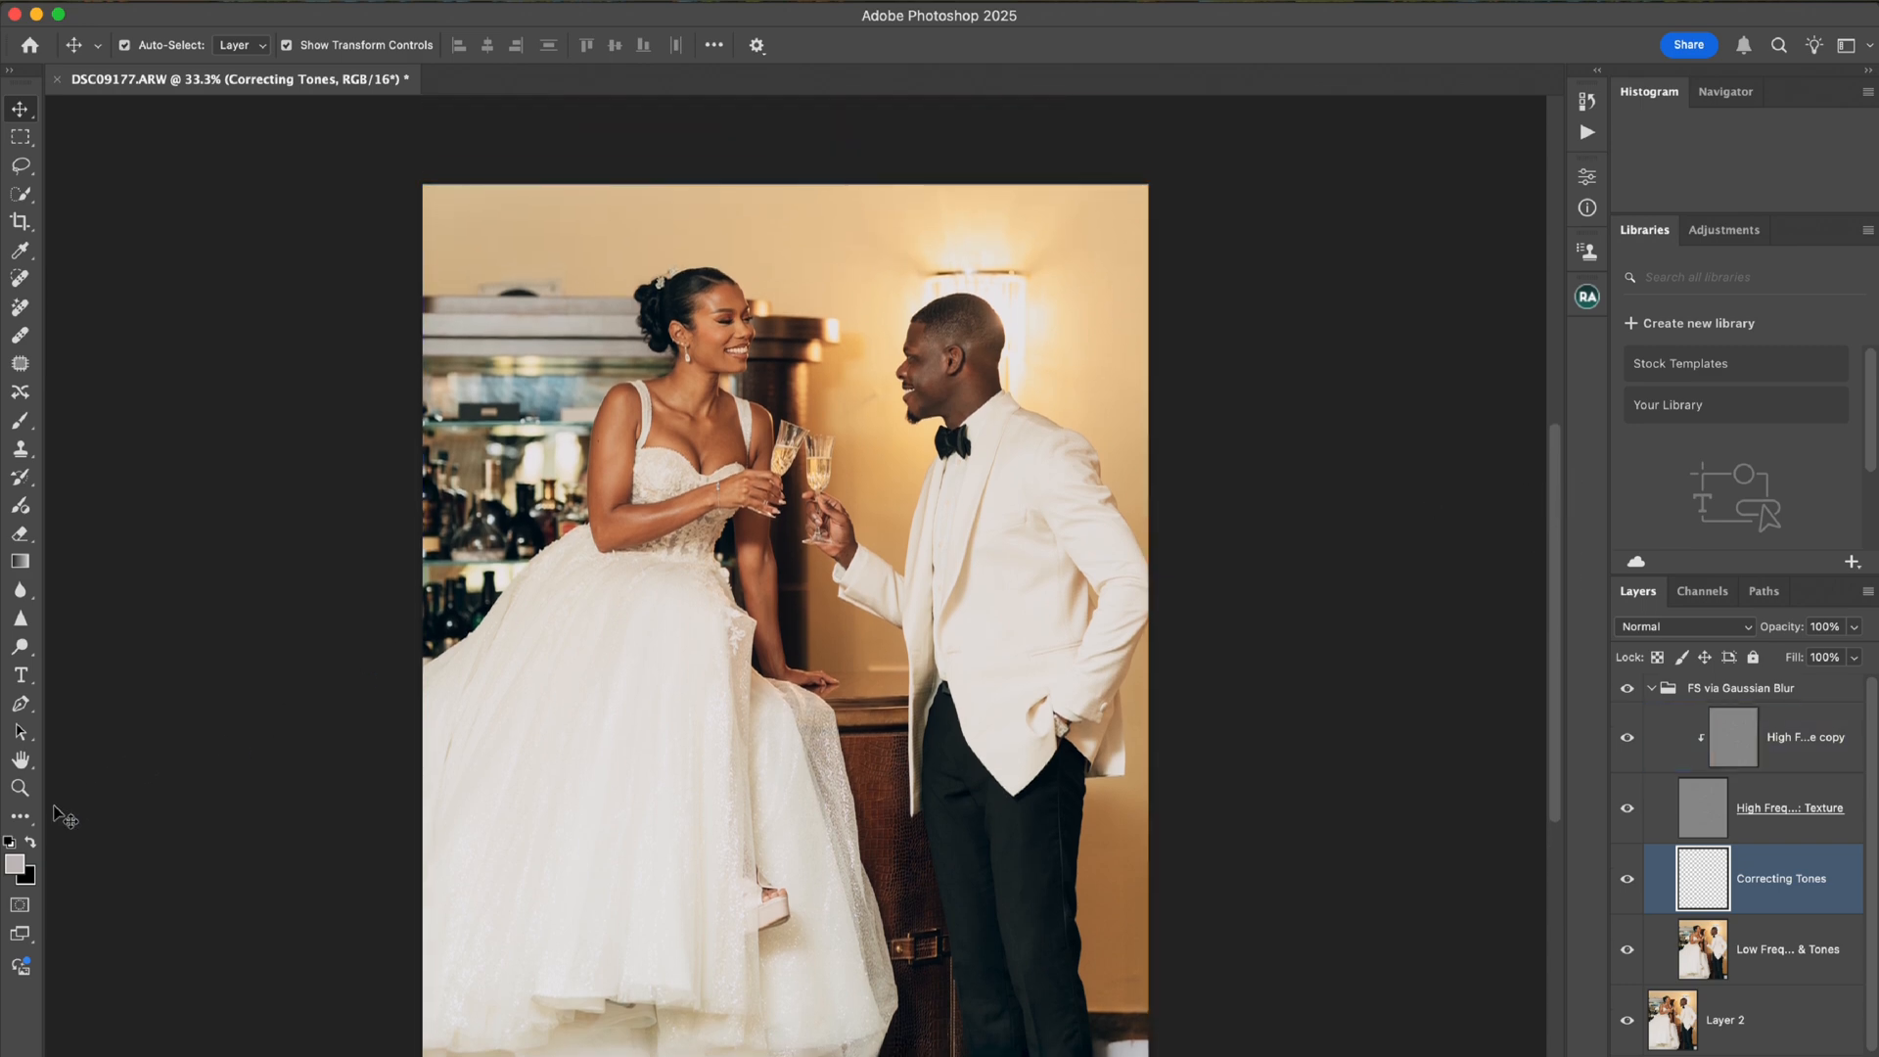
left_click(19, 815)
key("bracketleft")
key("bracketleft")
key("bracketleft")
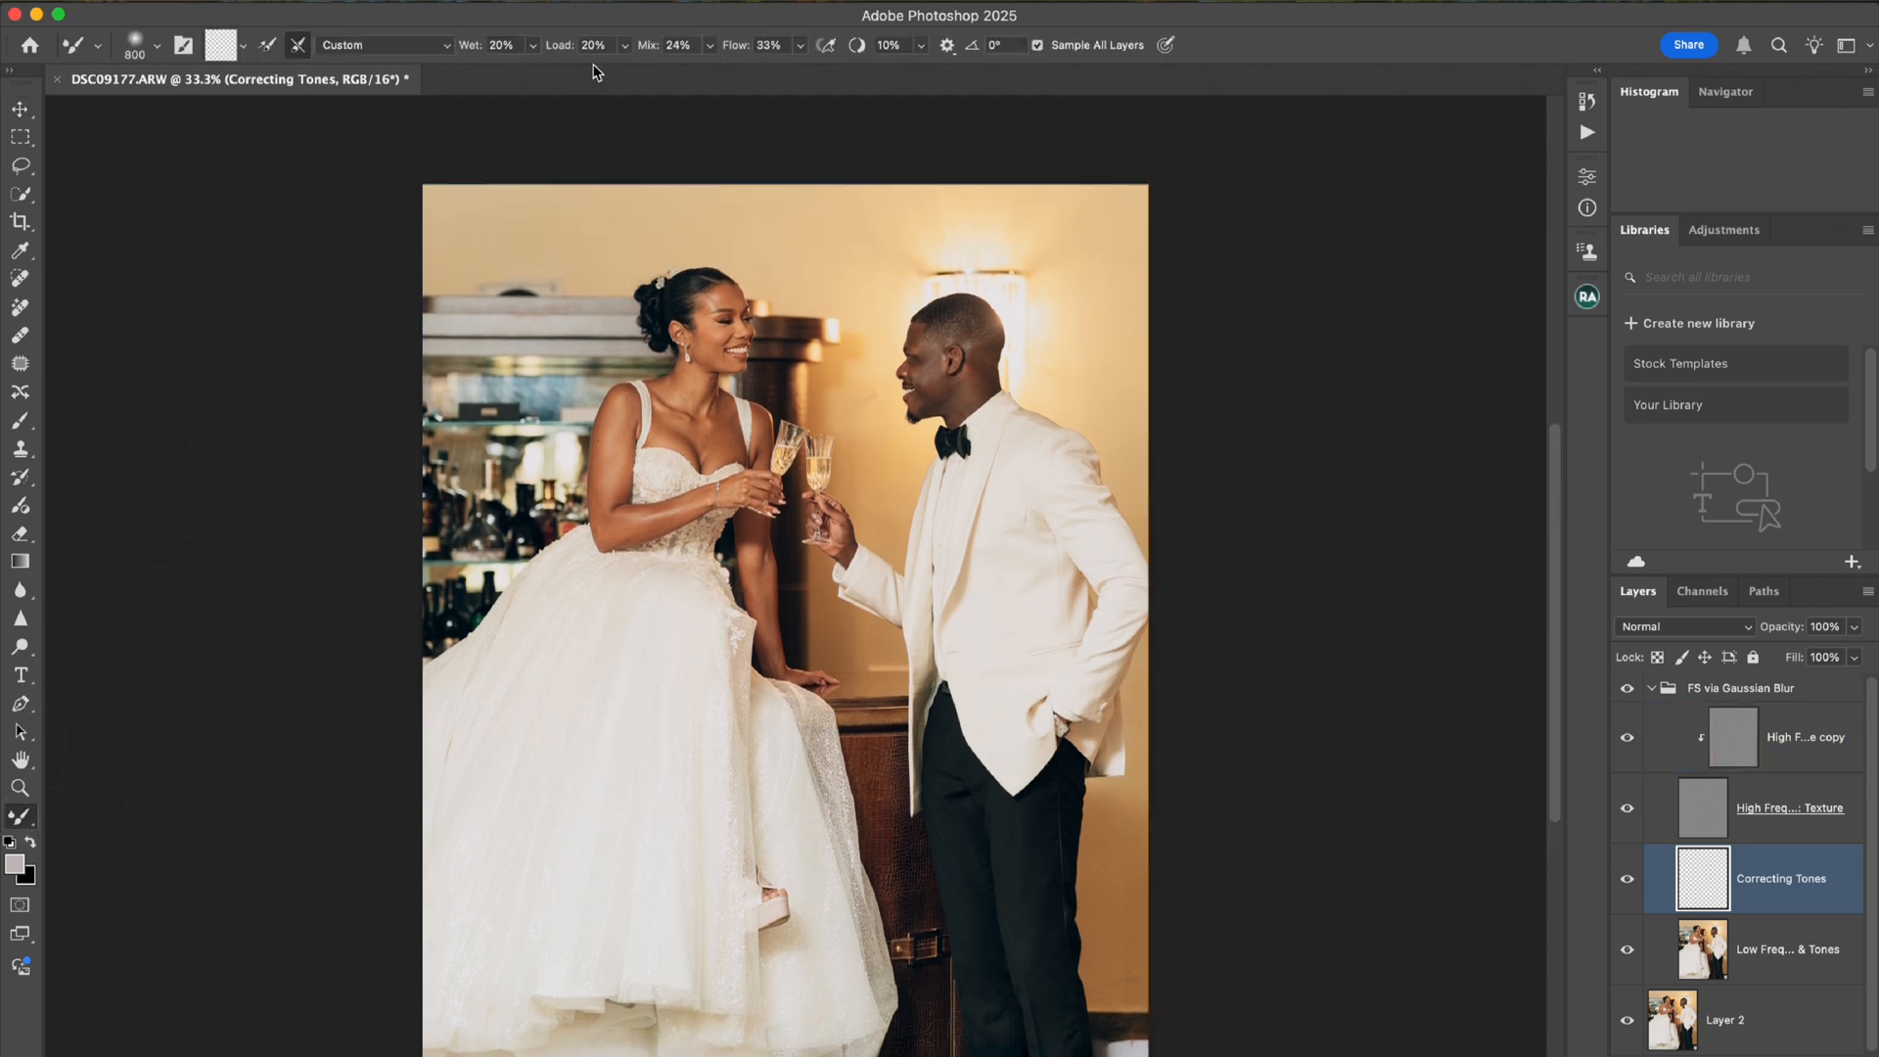
key("bracketleft")
key("bracketleft")
key("bracketleft")
key("bracketleft")
key("super+equal")
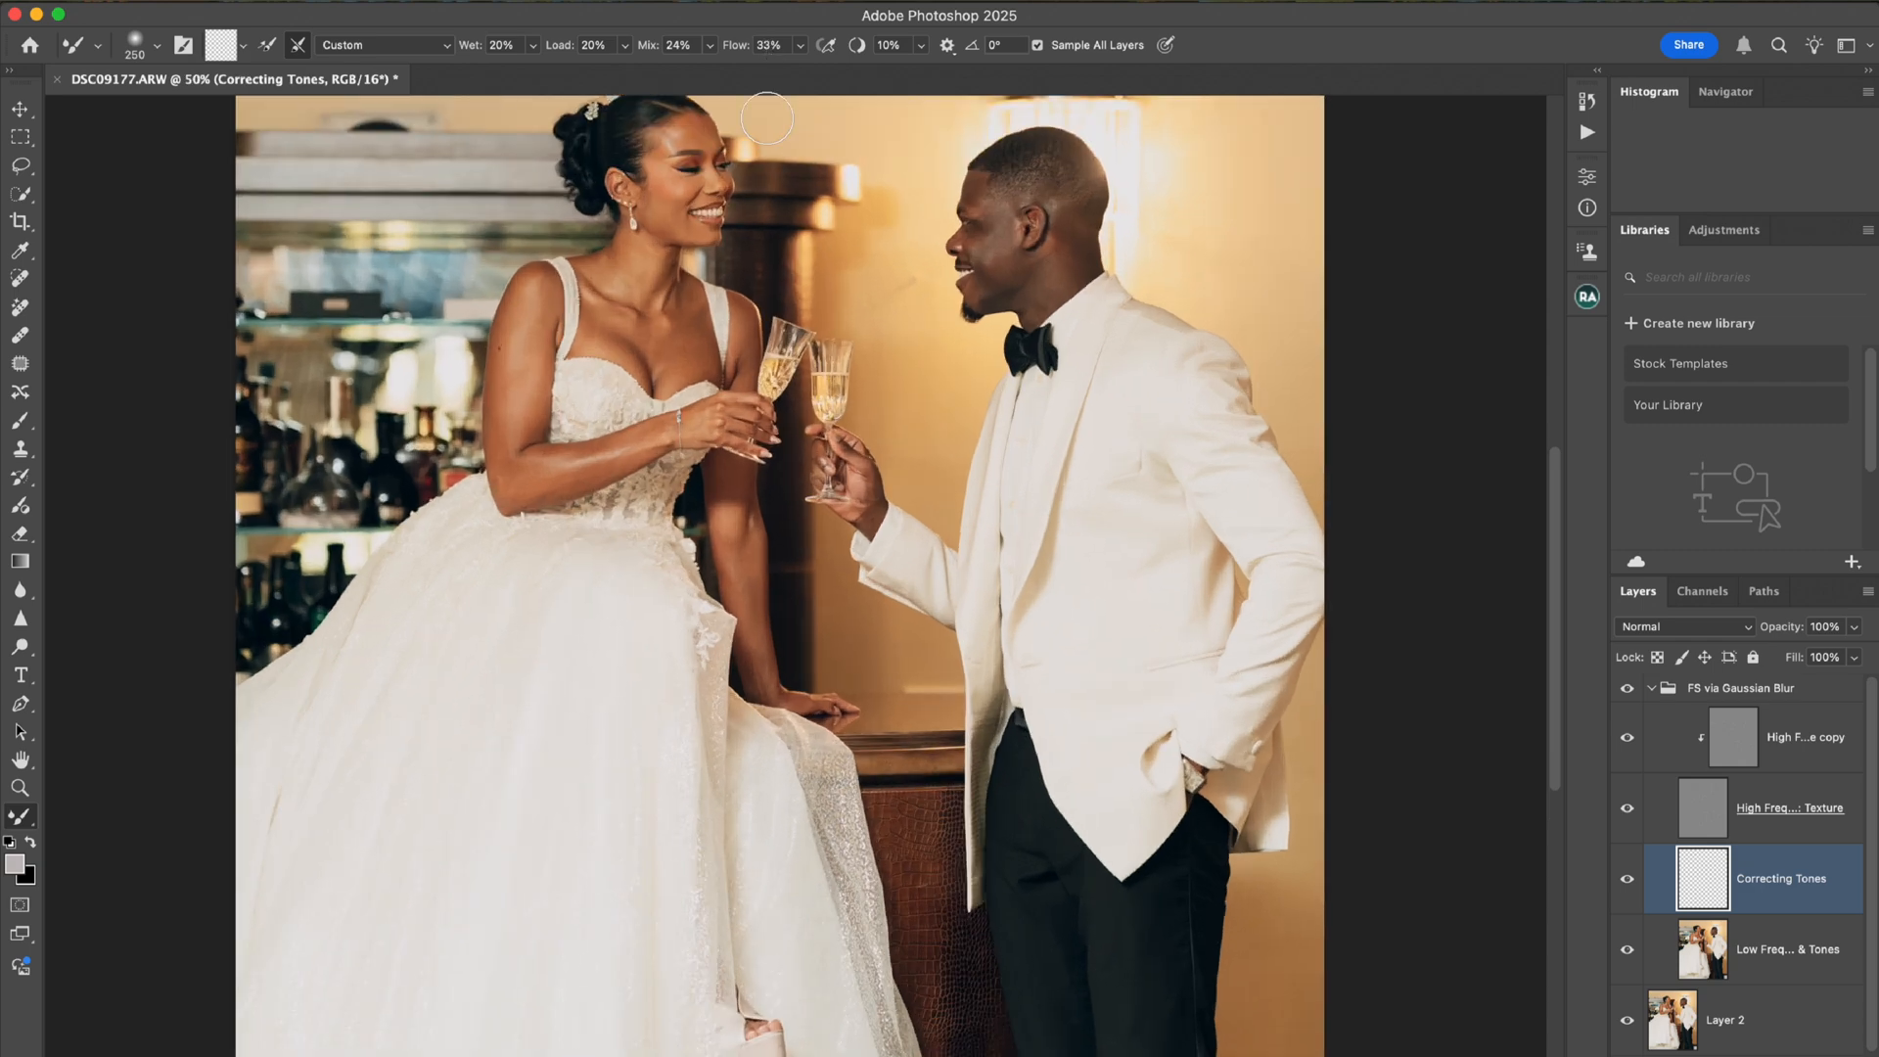
left_click_drag(1560, 480, 1556, 443)
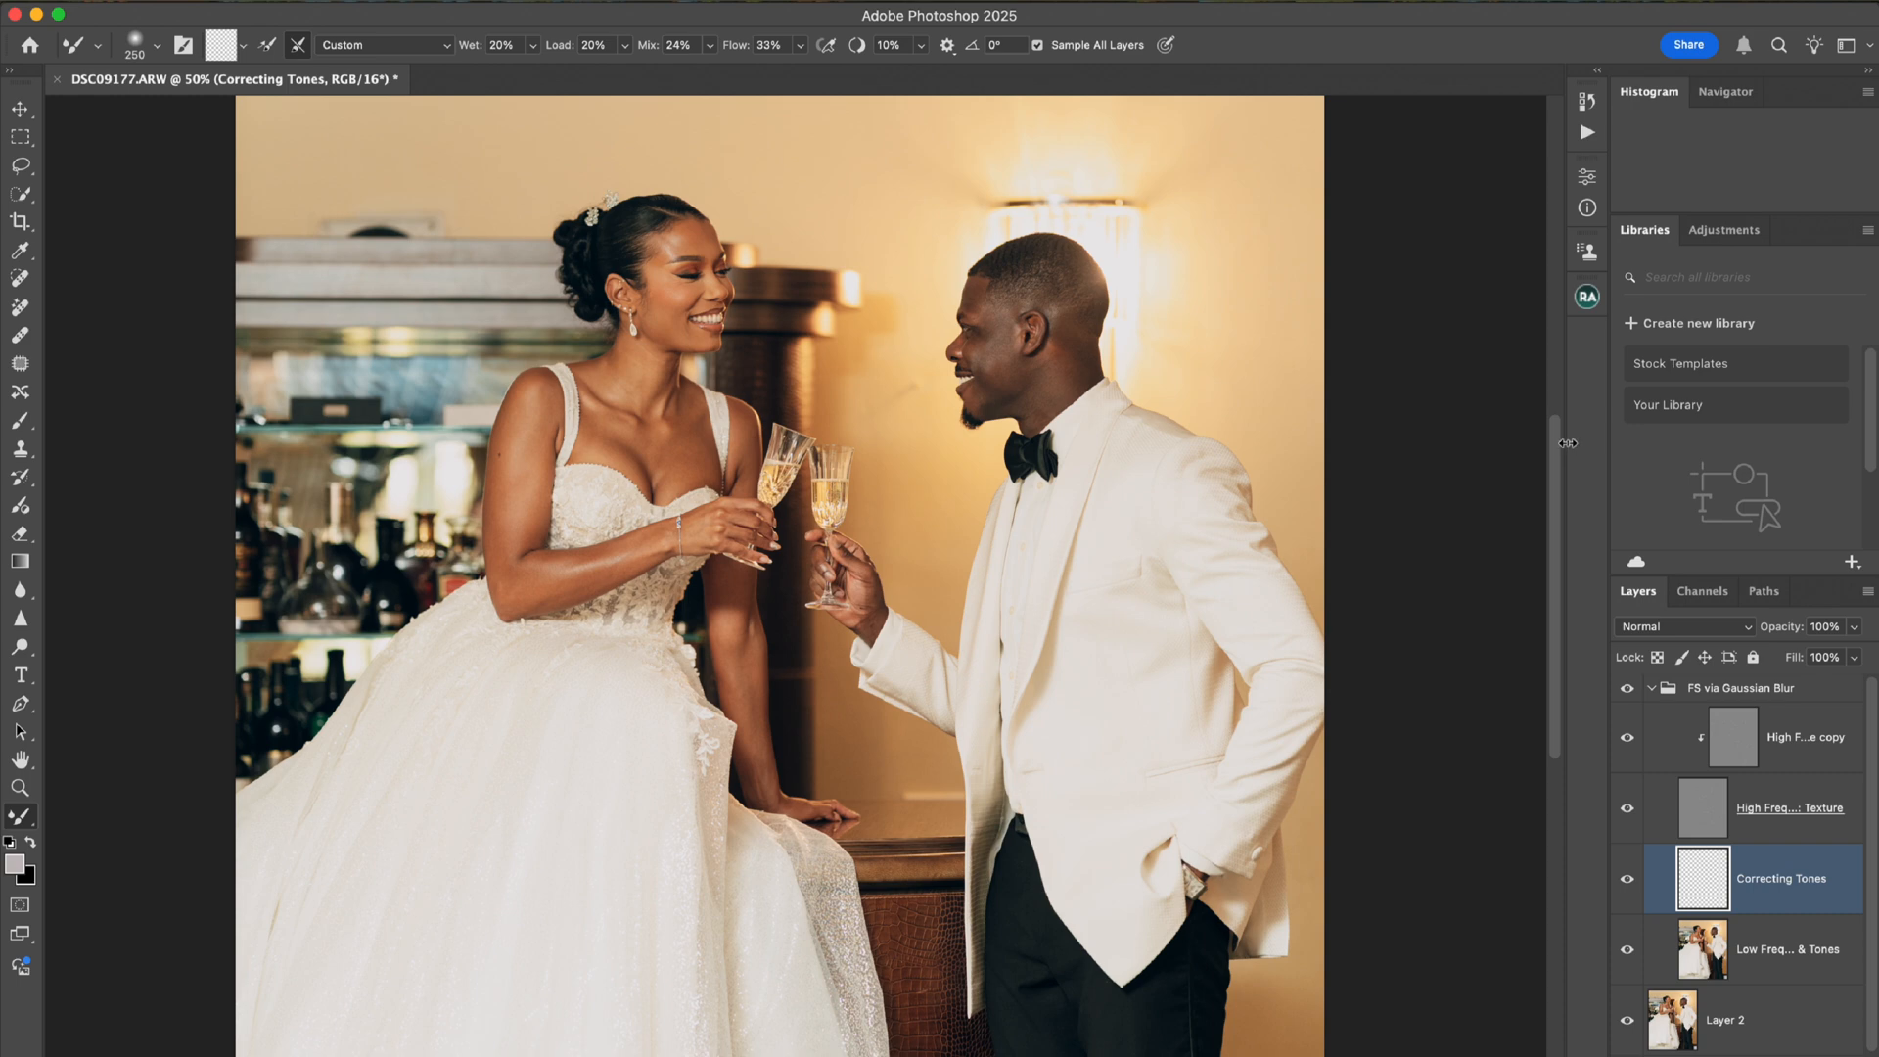
key("super+equal")
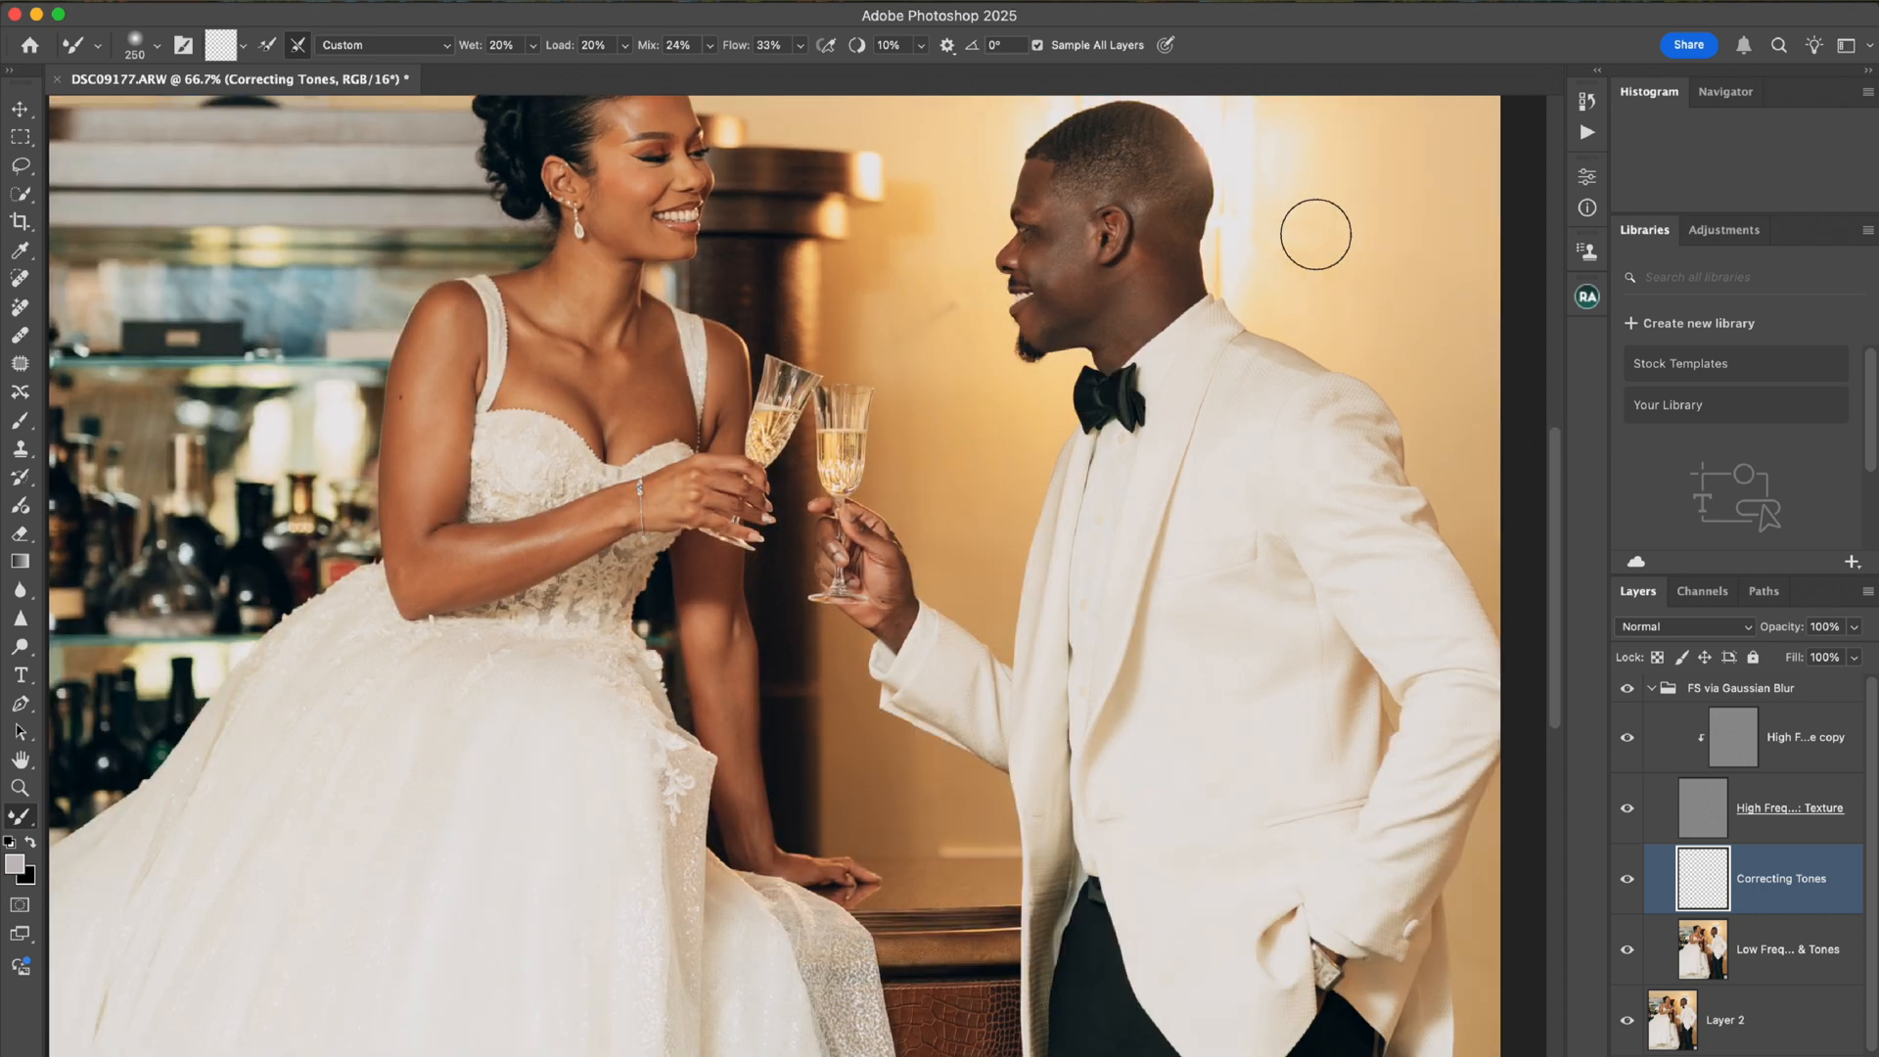
mouse_move(587, 283)
left_mouse_down()
mouse_move(564, 296)
mouse_move(585, 301)
left_mouse_up()
left_click(1628, 810)
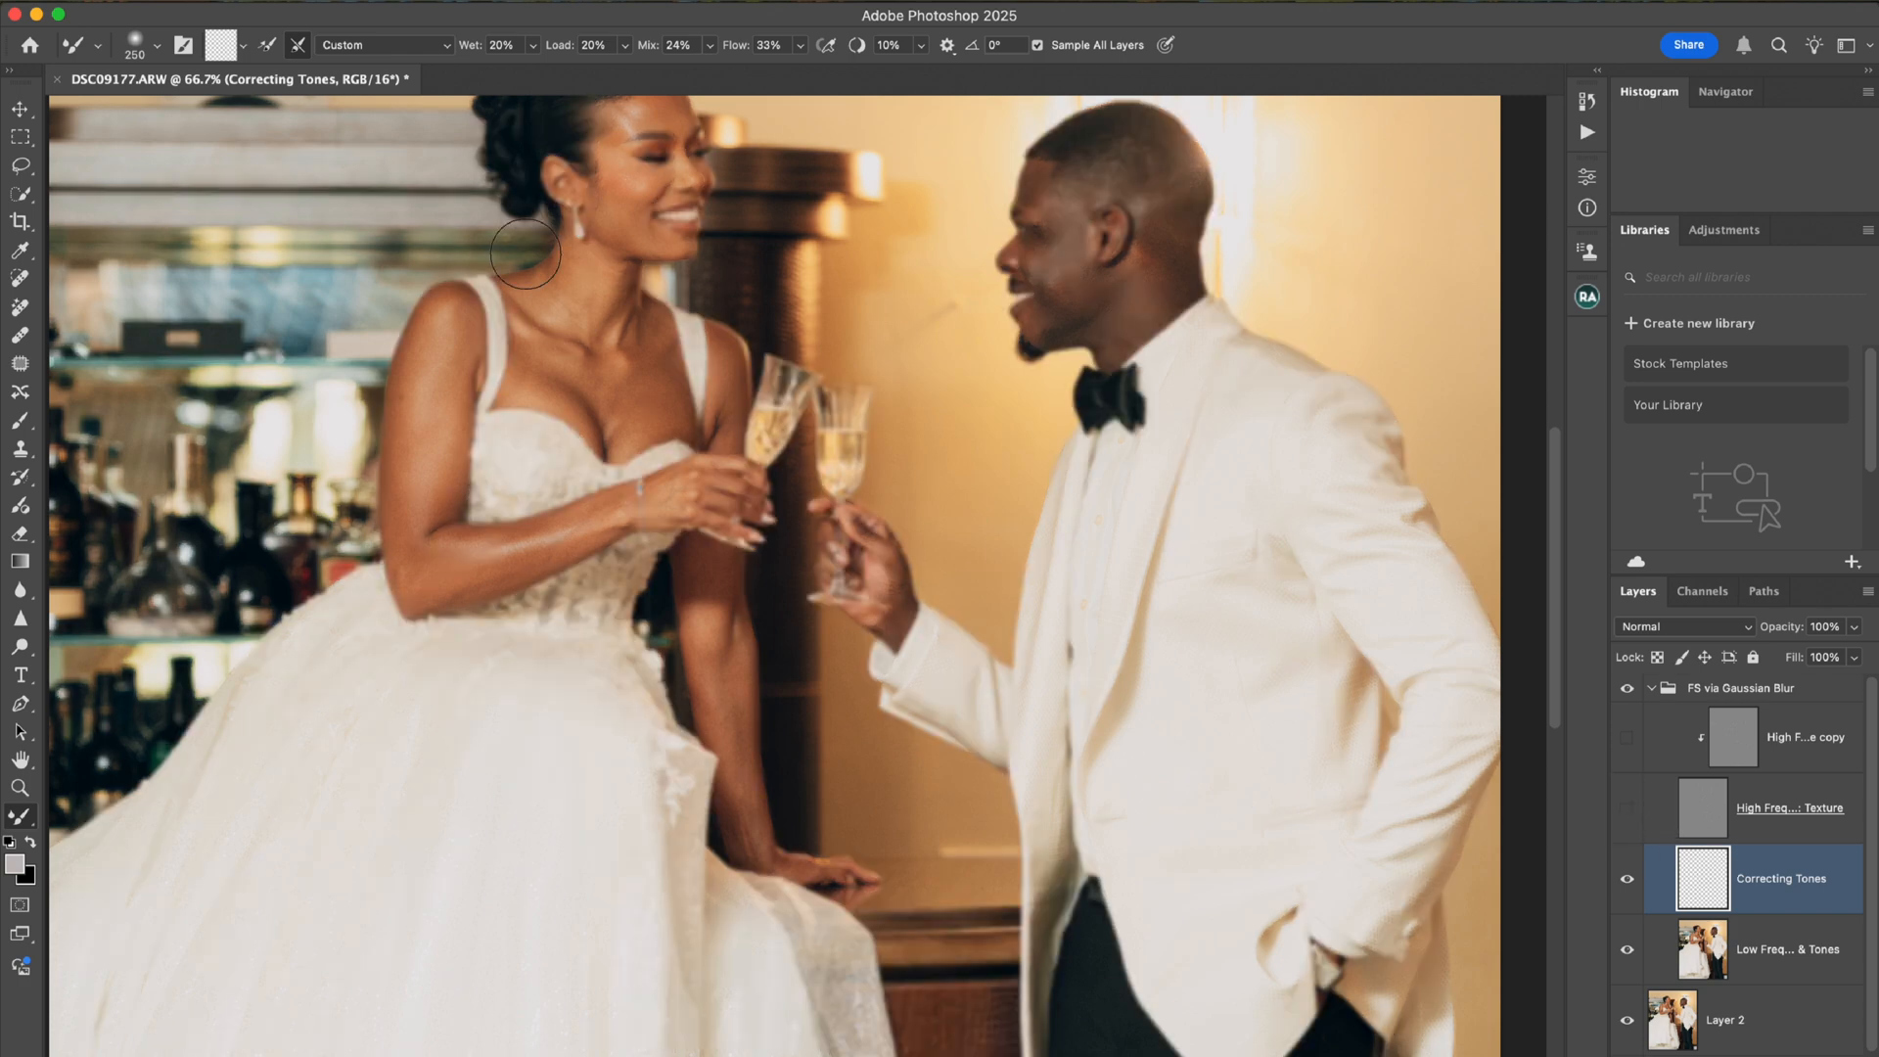
Try blending the bride's neck and chest with the Mixer Brush at 33% flow, check it with texture shown, and undo the strokes.
mouse_move(578, 276)
left_mouse_down()
mouse_move(611, 319)
mouse_move(629, 280)
mouse_move(631, 360)
mouse_move(582, 393)
mouse_move(488, 353)
mouse_move(508, 365)
mouse_move(489, 387)
mouse_move(479, 371)
mouse_move(490, 415)
left_mouse_up()
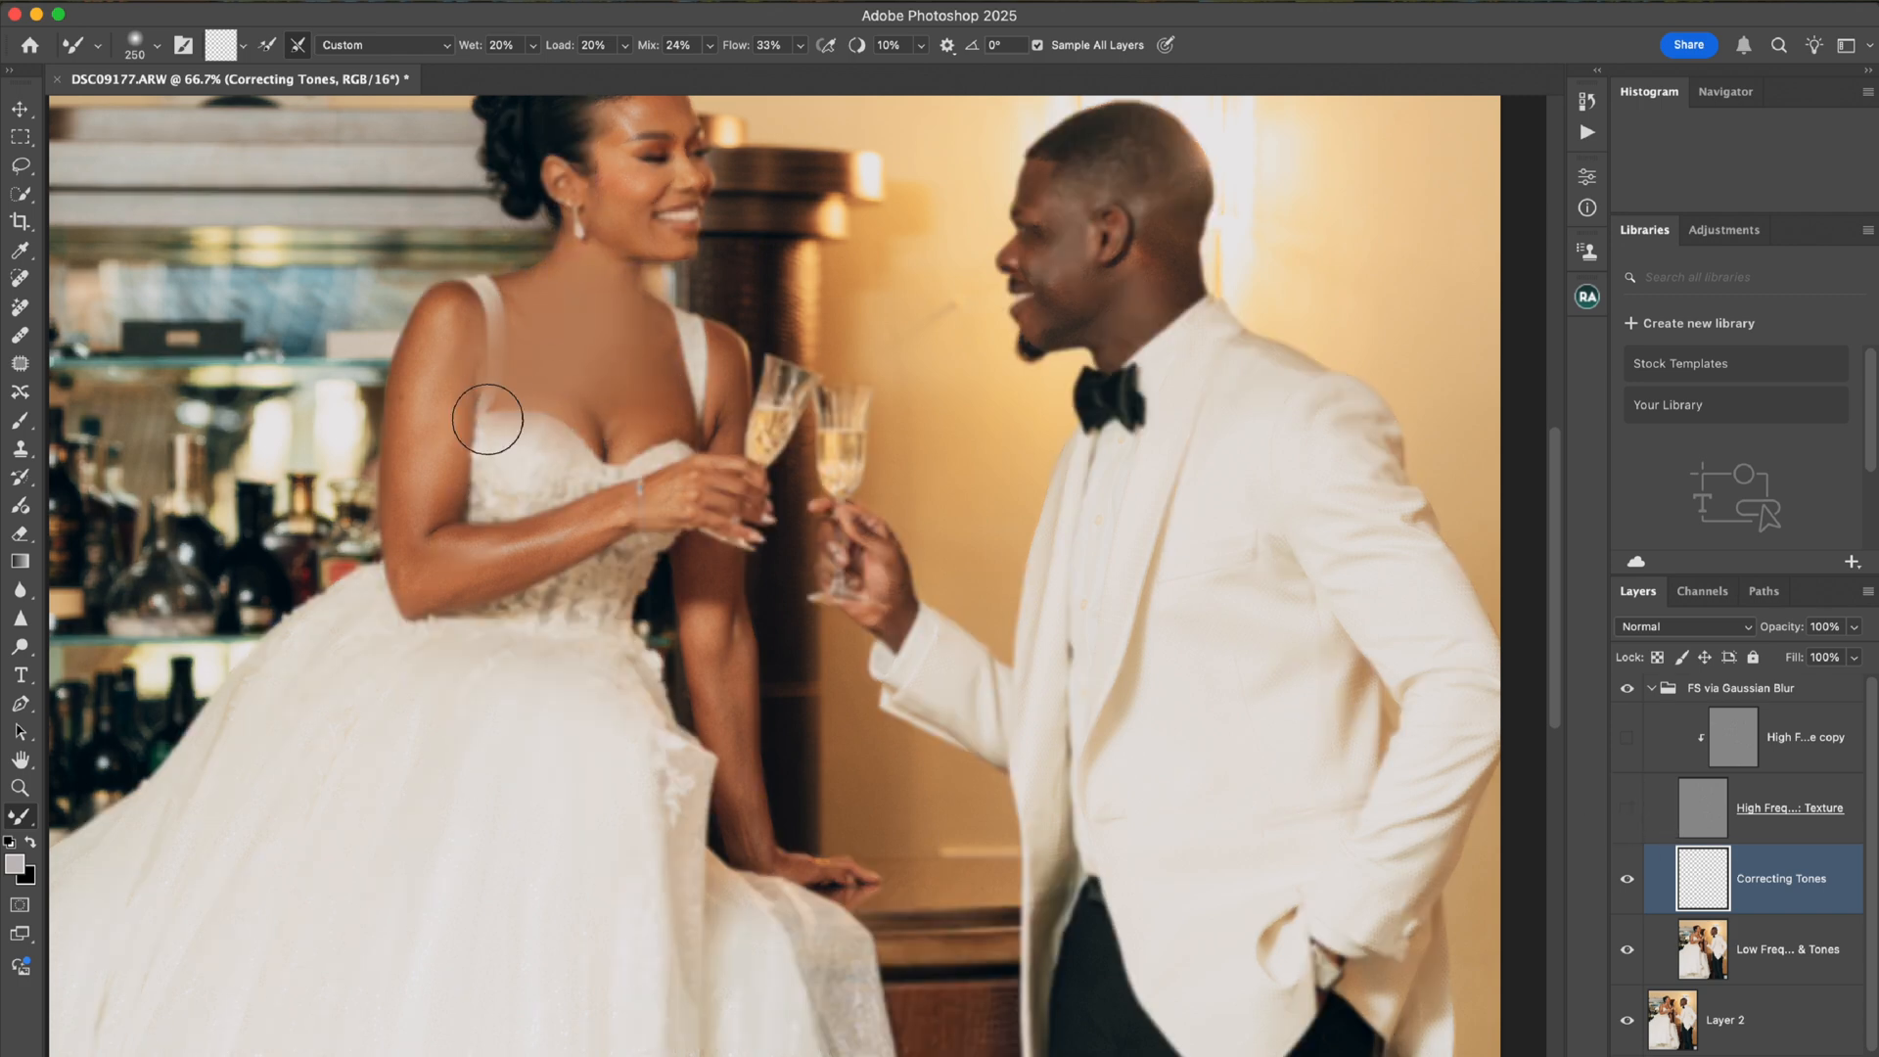
left_click(1628, 807)
left_click(1628, 737)
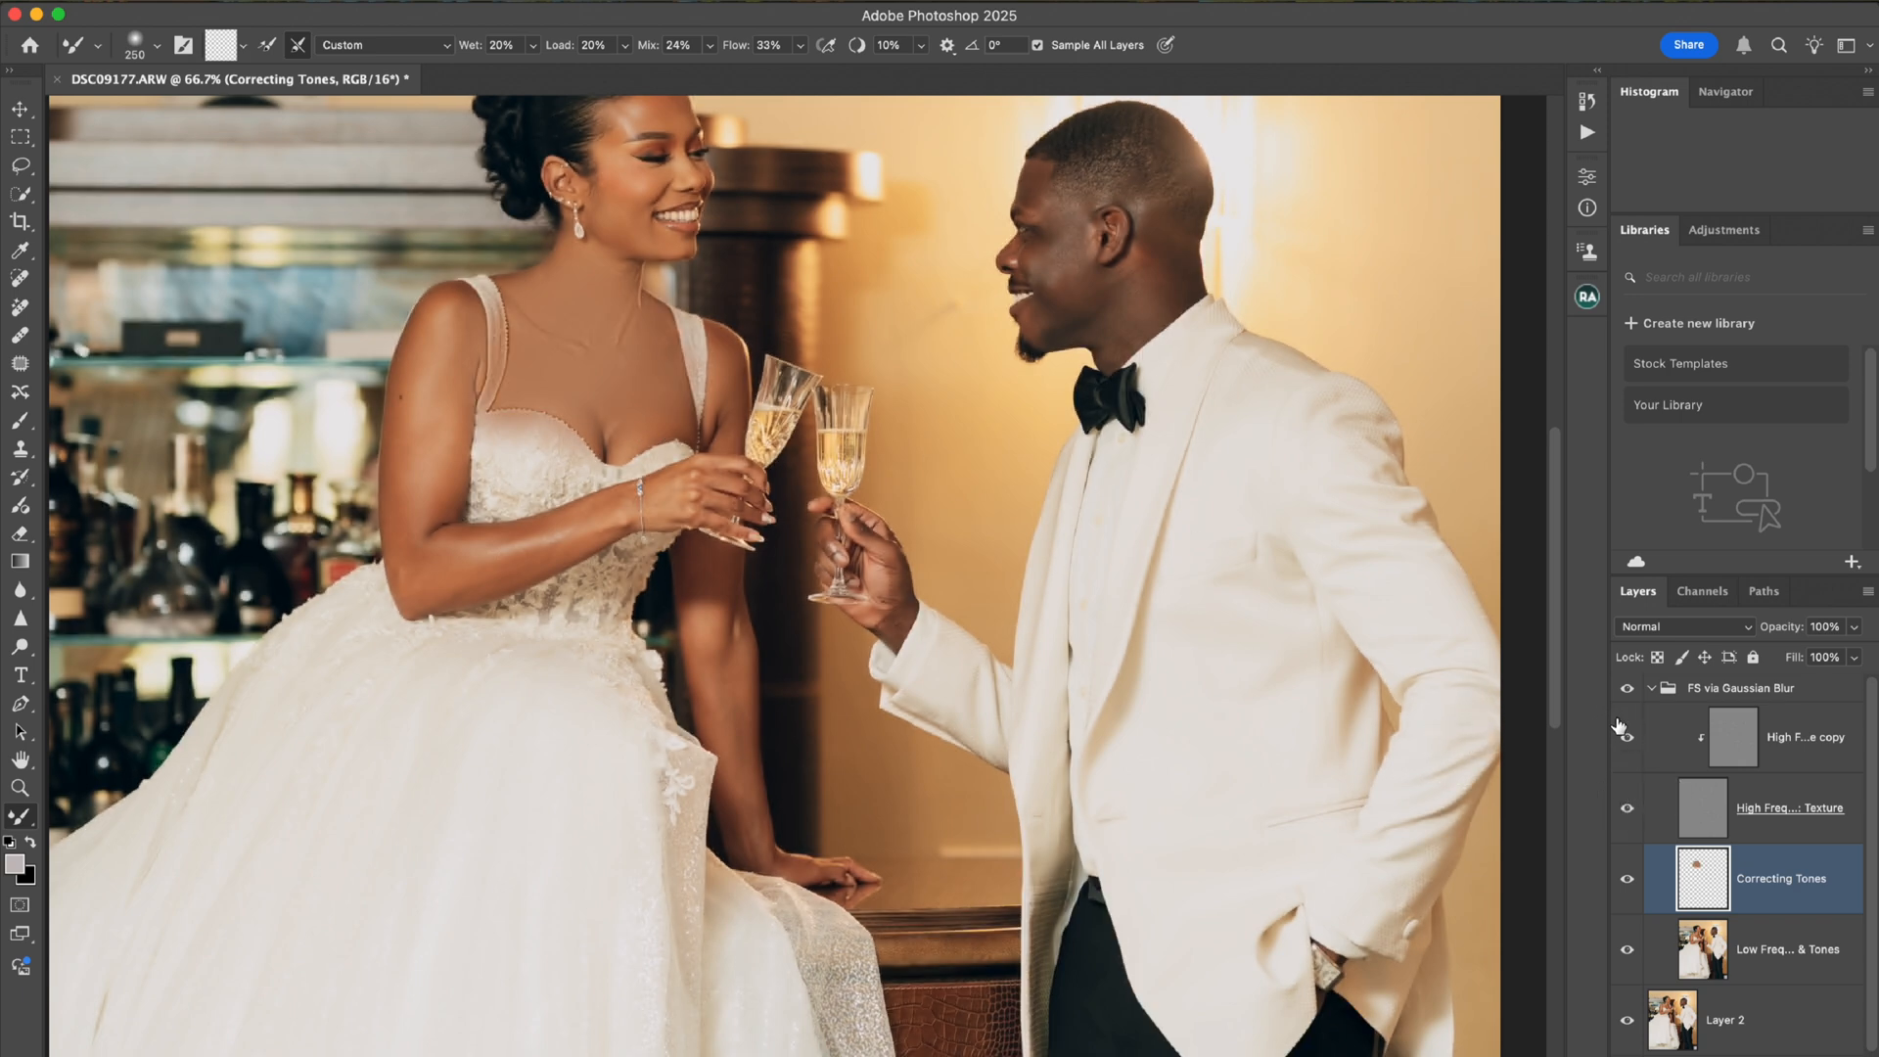
key("super+z")
key("super+z")
key("super+z")
key("super+z")
key("super+z")
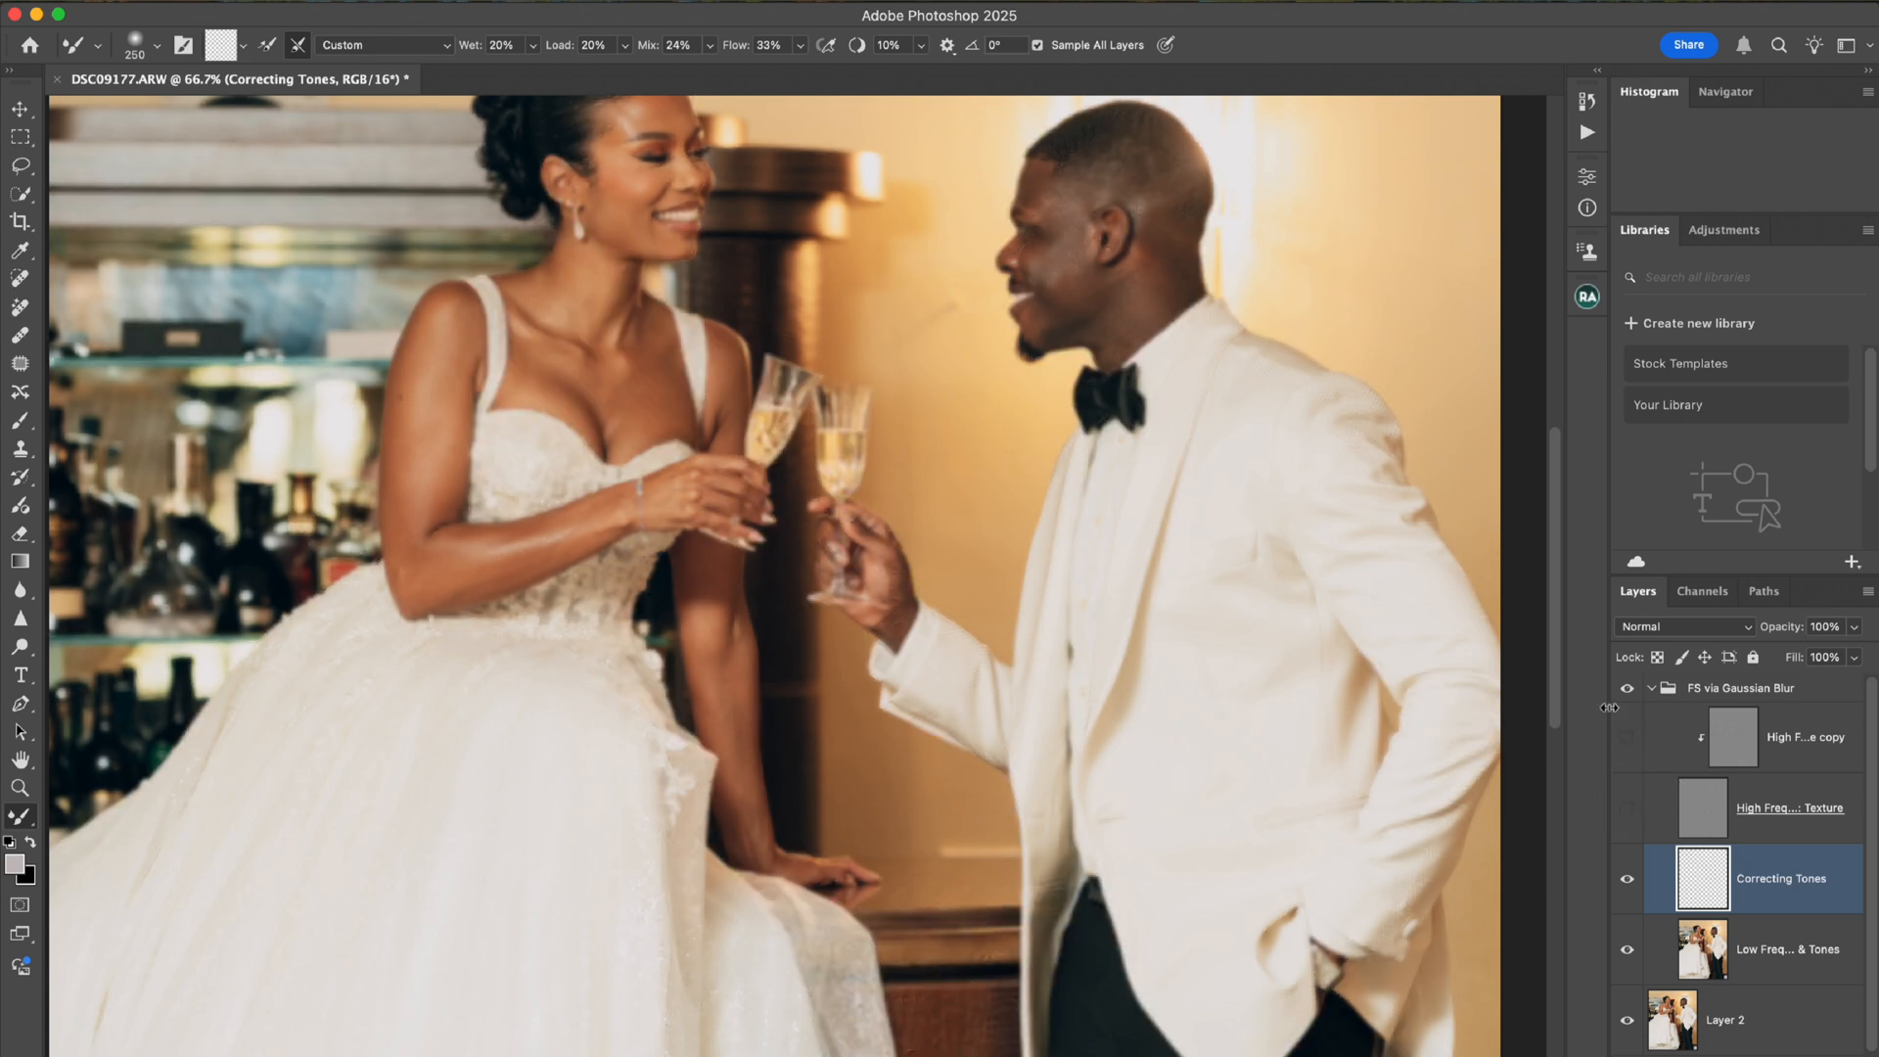
Set the Mixer Brush flow to 25% and adjust its size to suit the bride's face.
double_click(775, 44)
left_click_drag(1556, 544, 1551, 491)
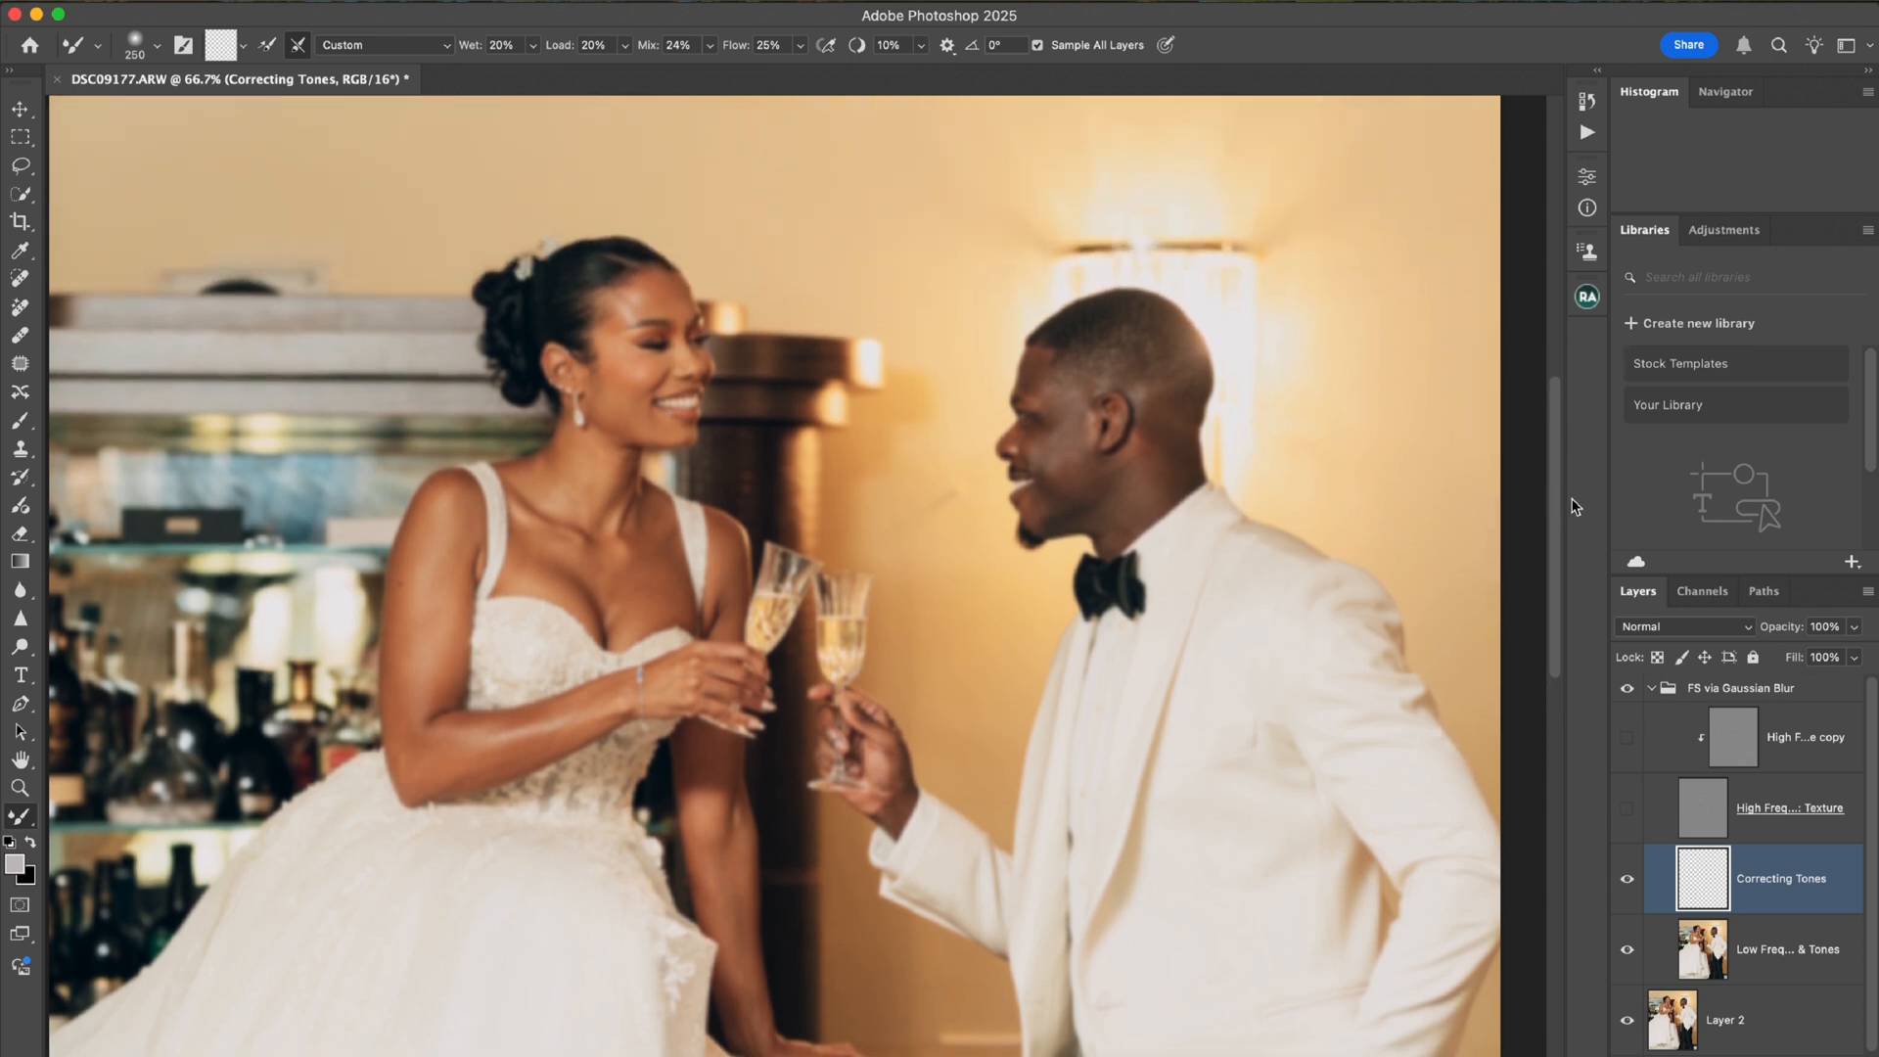
left_click_drag(1557, 606, 1564, 624)
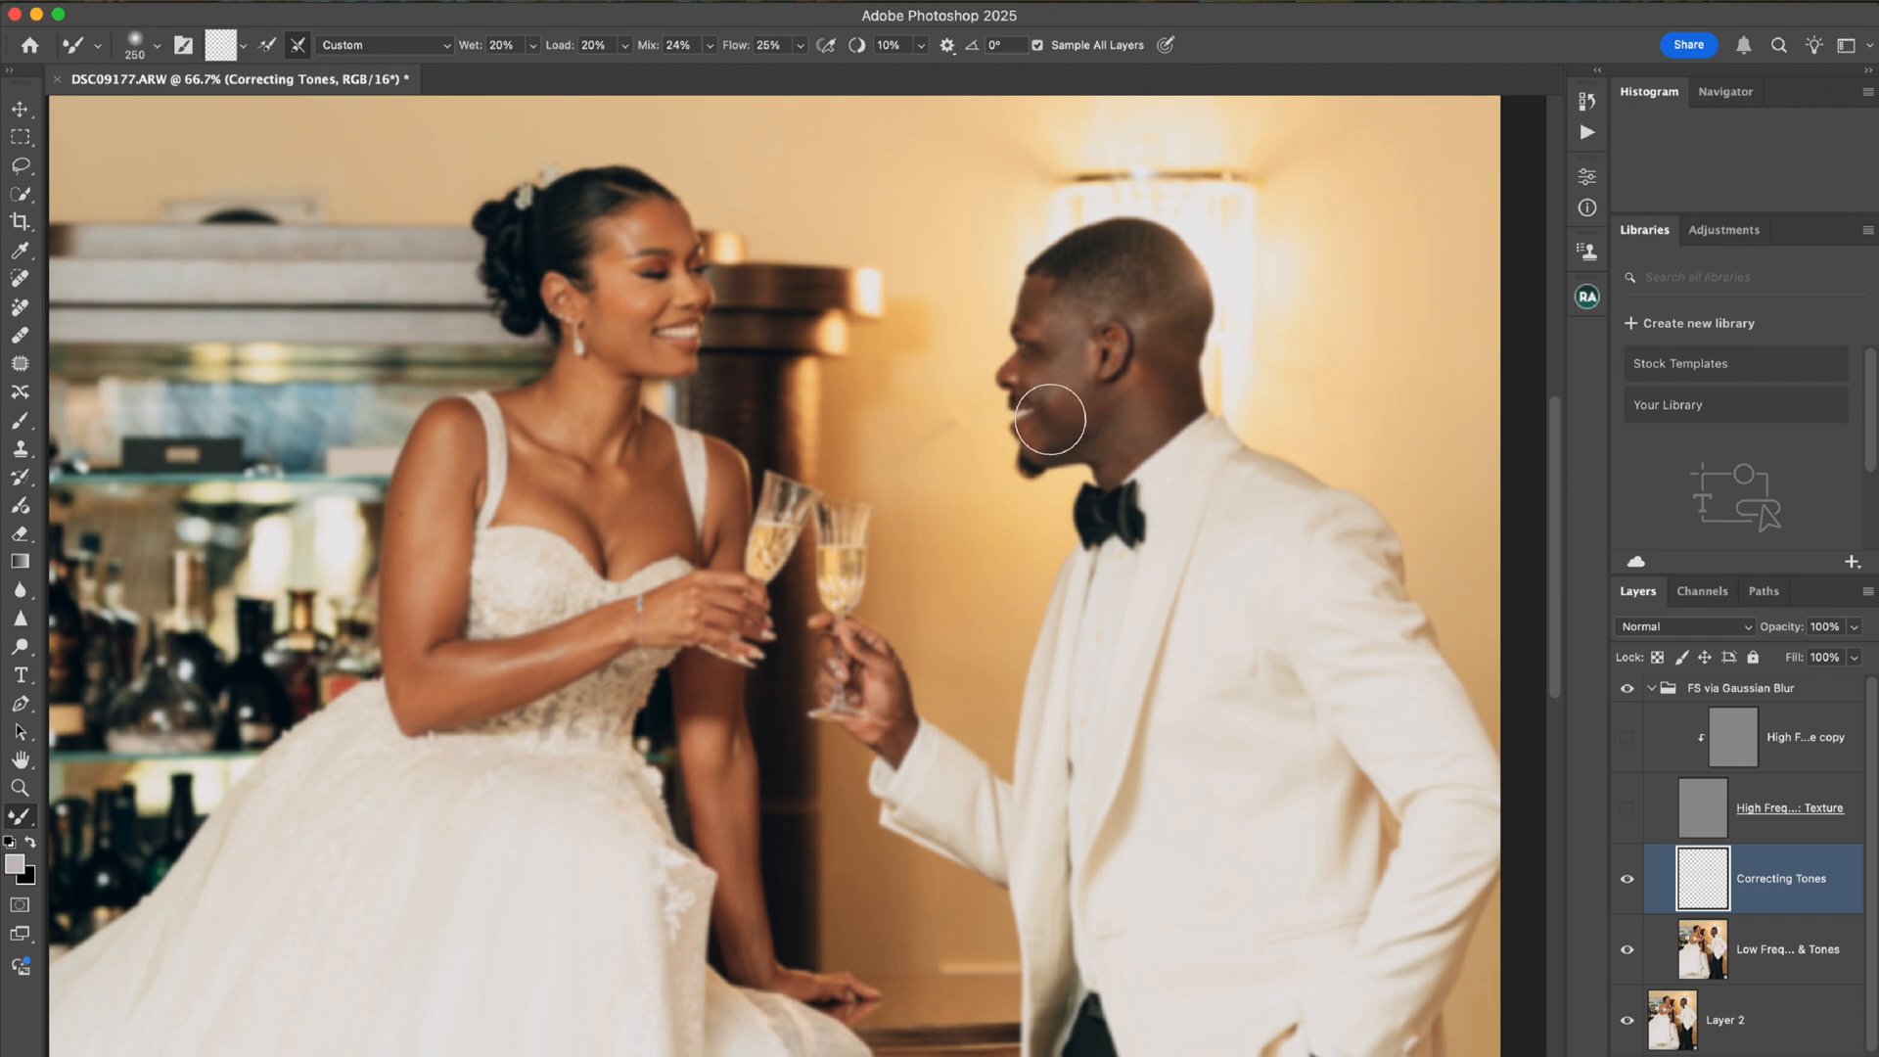
mouse_move(1050, 419)
left_mouse_down()
mouse_move(1063, 396)
mouse_move(1047, 402)
left_mouse_up()
key("bracketleft")
key("bracketleft")
key("bracketleft")
key("bracketleft")
key("bracketright")
key("bracketright")
Blend the skin tones on the bride's forehead and cheek with the Mixer Brush on the Correcting Tones layer.
mouse_move(652, 235)
left_mouse_down()
mouse_move(673, 237)
mouse_move(617, 266)
left_mouse_up()
key("bracketright")
key("bracketright")
key("bracketright")
mouse_move(624, 303)
left_mouse_down()
mouse_move(629, 286)
mouse_move(613, 327)
mouse_move(631, 348)
left_mouse_up()
key("bracketleft")
key("bracketleft")
key("bracketleft")
key("bracketleft")
key("bracketright")
key("bracketright")
key("bracketright")
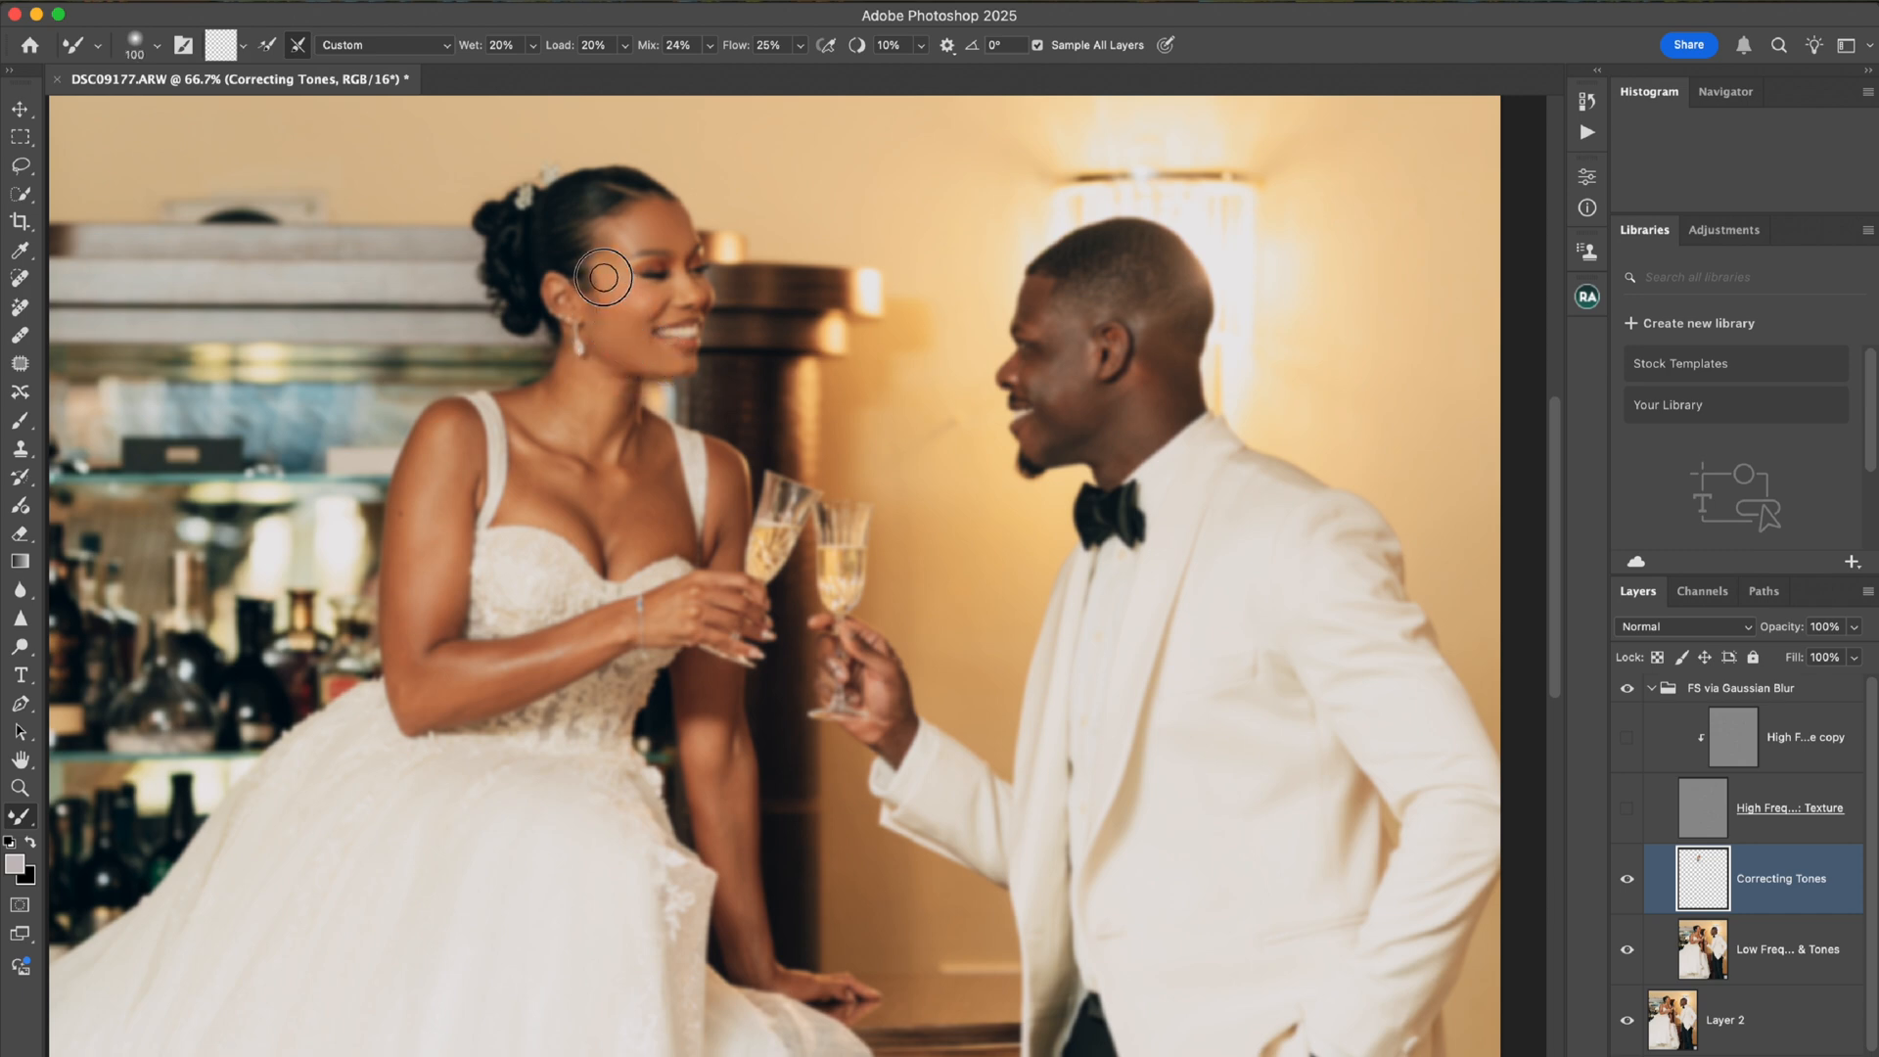
Smooth the remaining tone transitions around the bride's eye and nose with varying Mixer Brush sizes.
mouse_move(641, 296)
left_mouse_down()
mouse_move(664, 292)
mouse_move(614, 305)
mouse_move(669, 299)
left_mouse_up()
key("bracketleft")
key("bracketleft")
key("bracketleft")
key("bracketright")
key("bracketright")
key("bracketright")
key("bracketright")
key("bracketright")
key("bracketleft")
key("bracketleft")
Show the high-frequency layers and compare the bride's face at 100% with the FS via Gaussian Blur group off and on.
left_click_drag(1632, 742, 1630, 808)
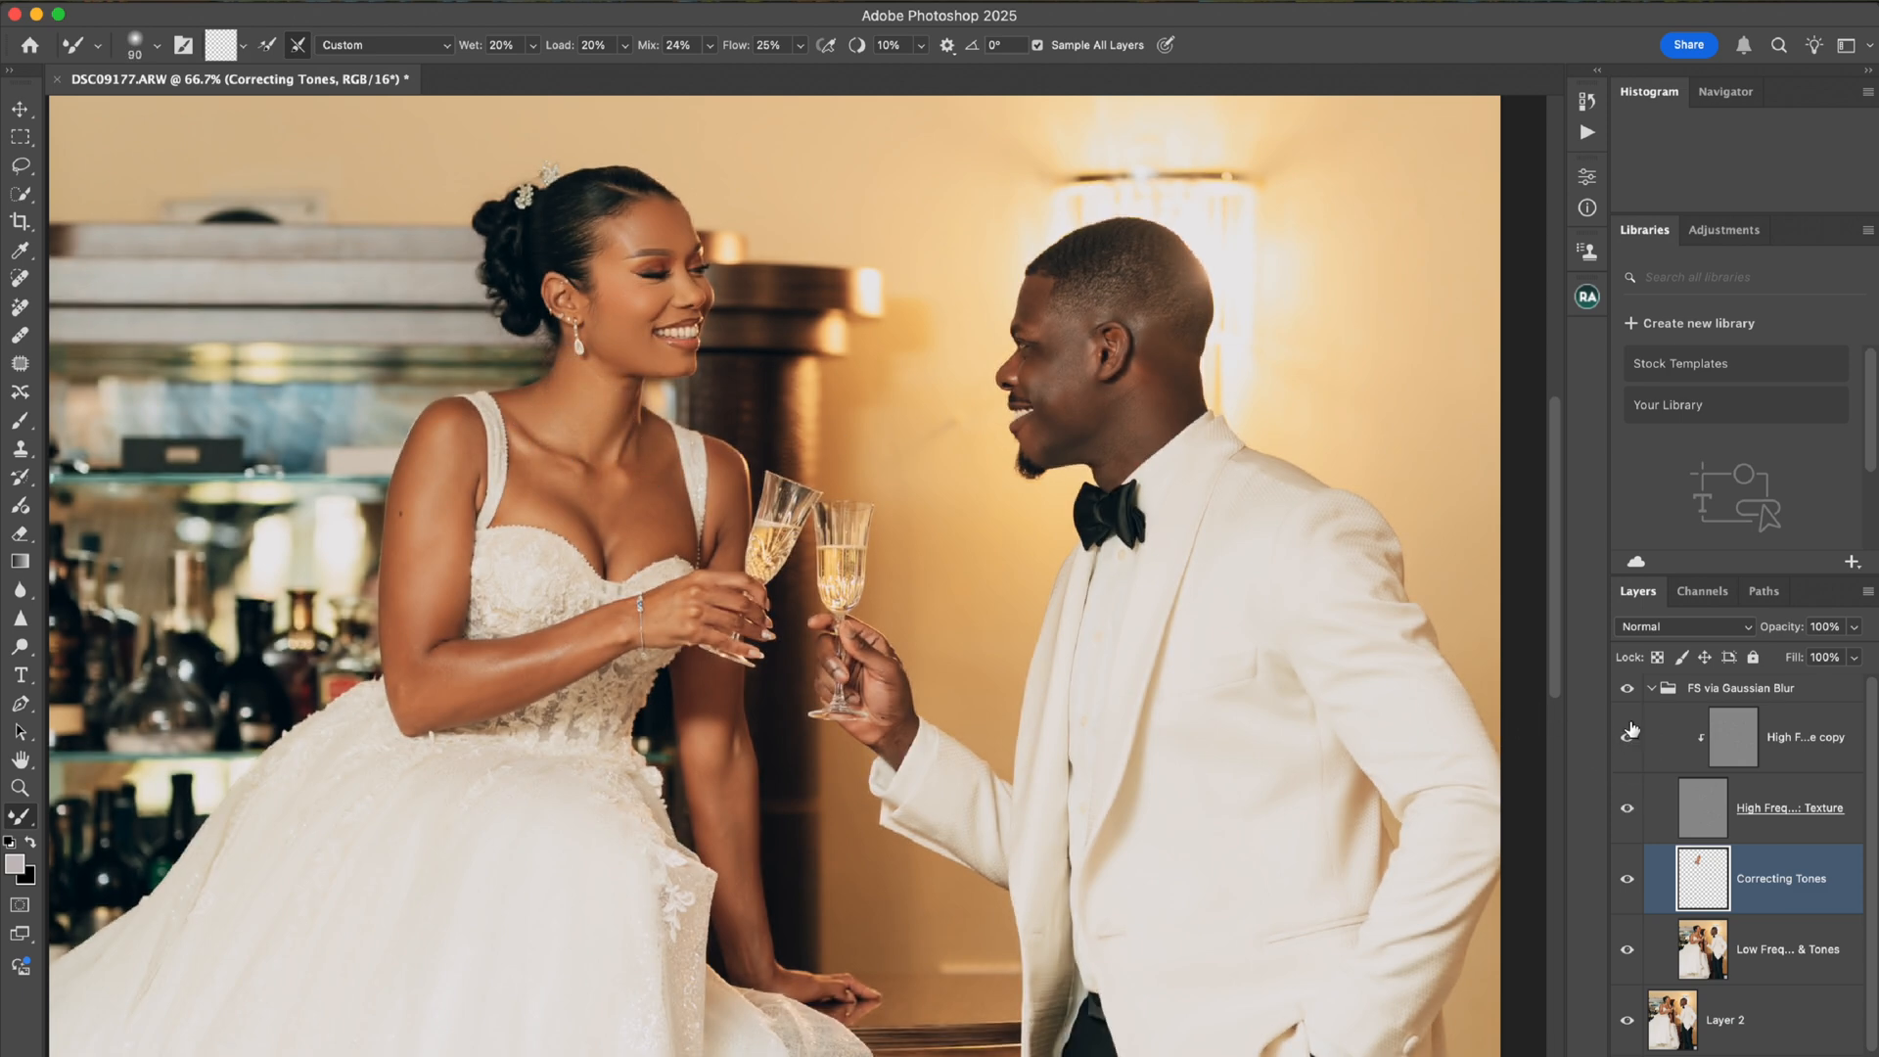
key("super+1")
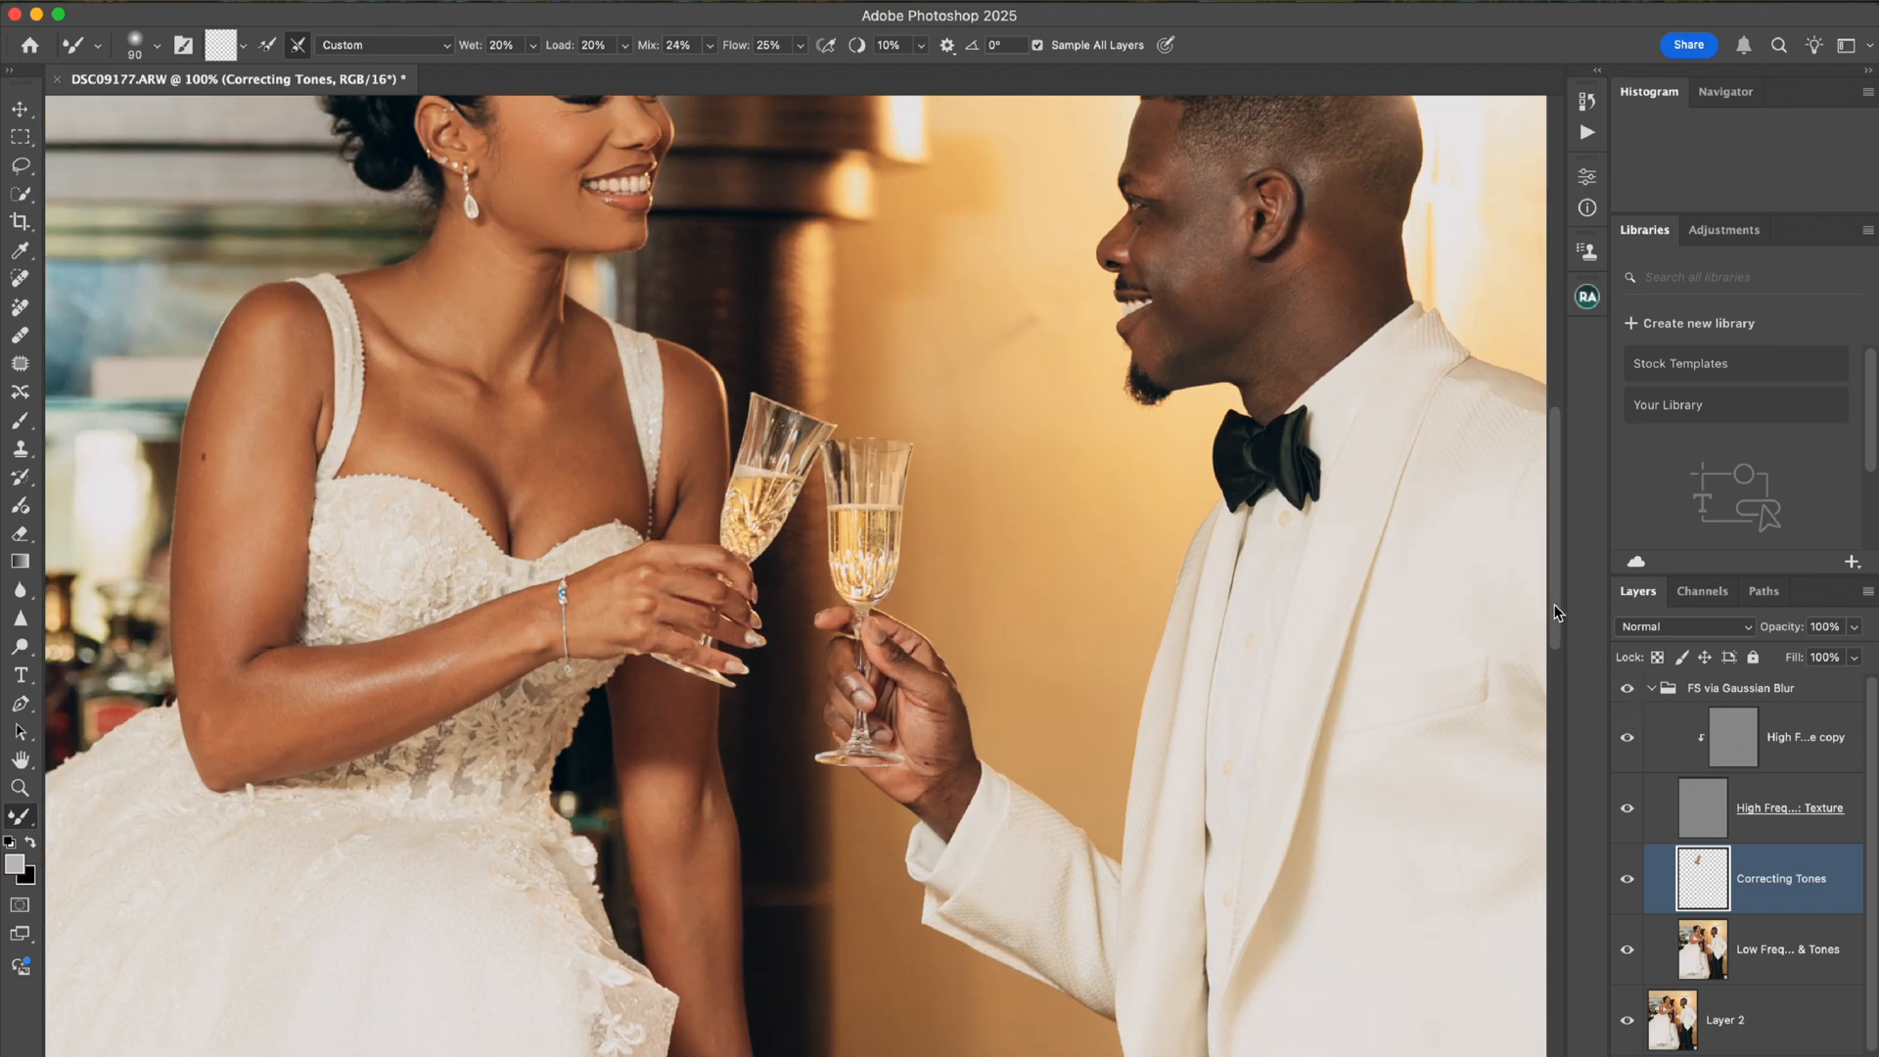
left_click_drag(1557, 612, 1547, 540)
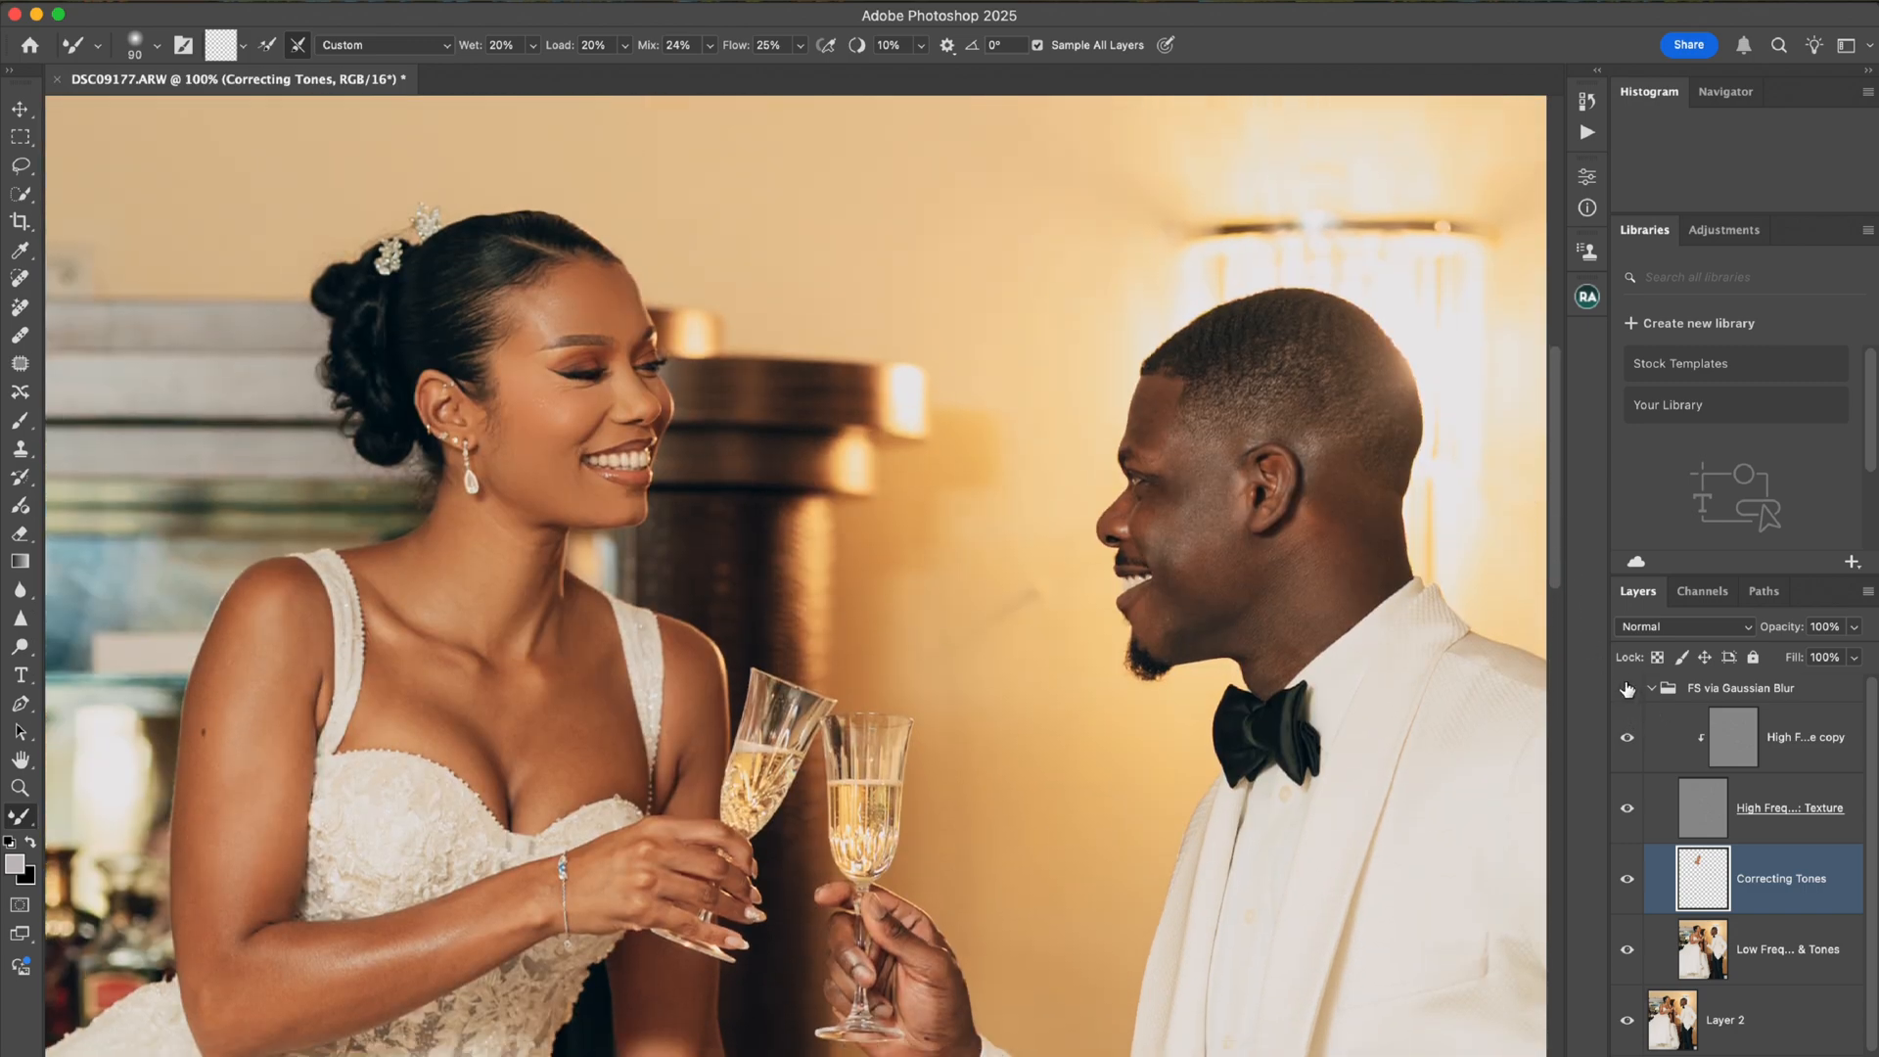
left_click(1628, 689)
left_click(1628, 689)
left_click(1628, 689)
left_click(1628, 690)
left_click(1629, 690)
left_click(1629, 690)
Hide the two high-frequency layers and blend the bride's chest tones with a larger Mixer Brush.
left_click(1628, 813)
key("super+minus")
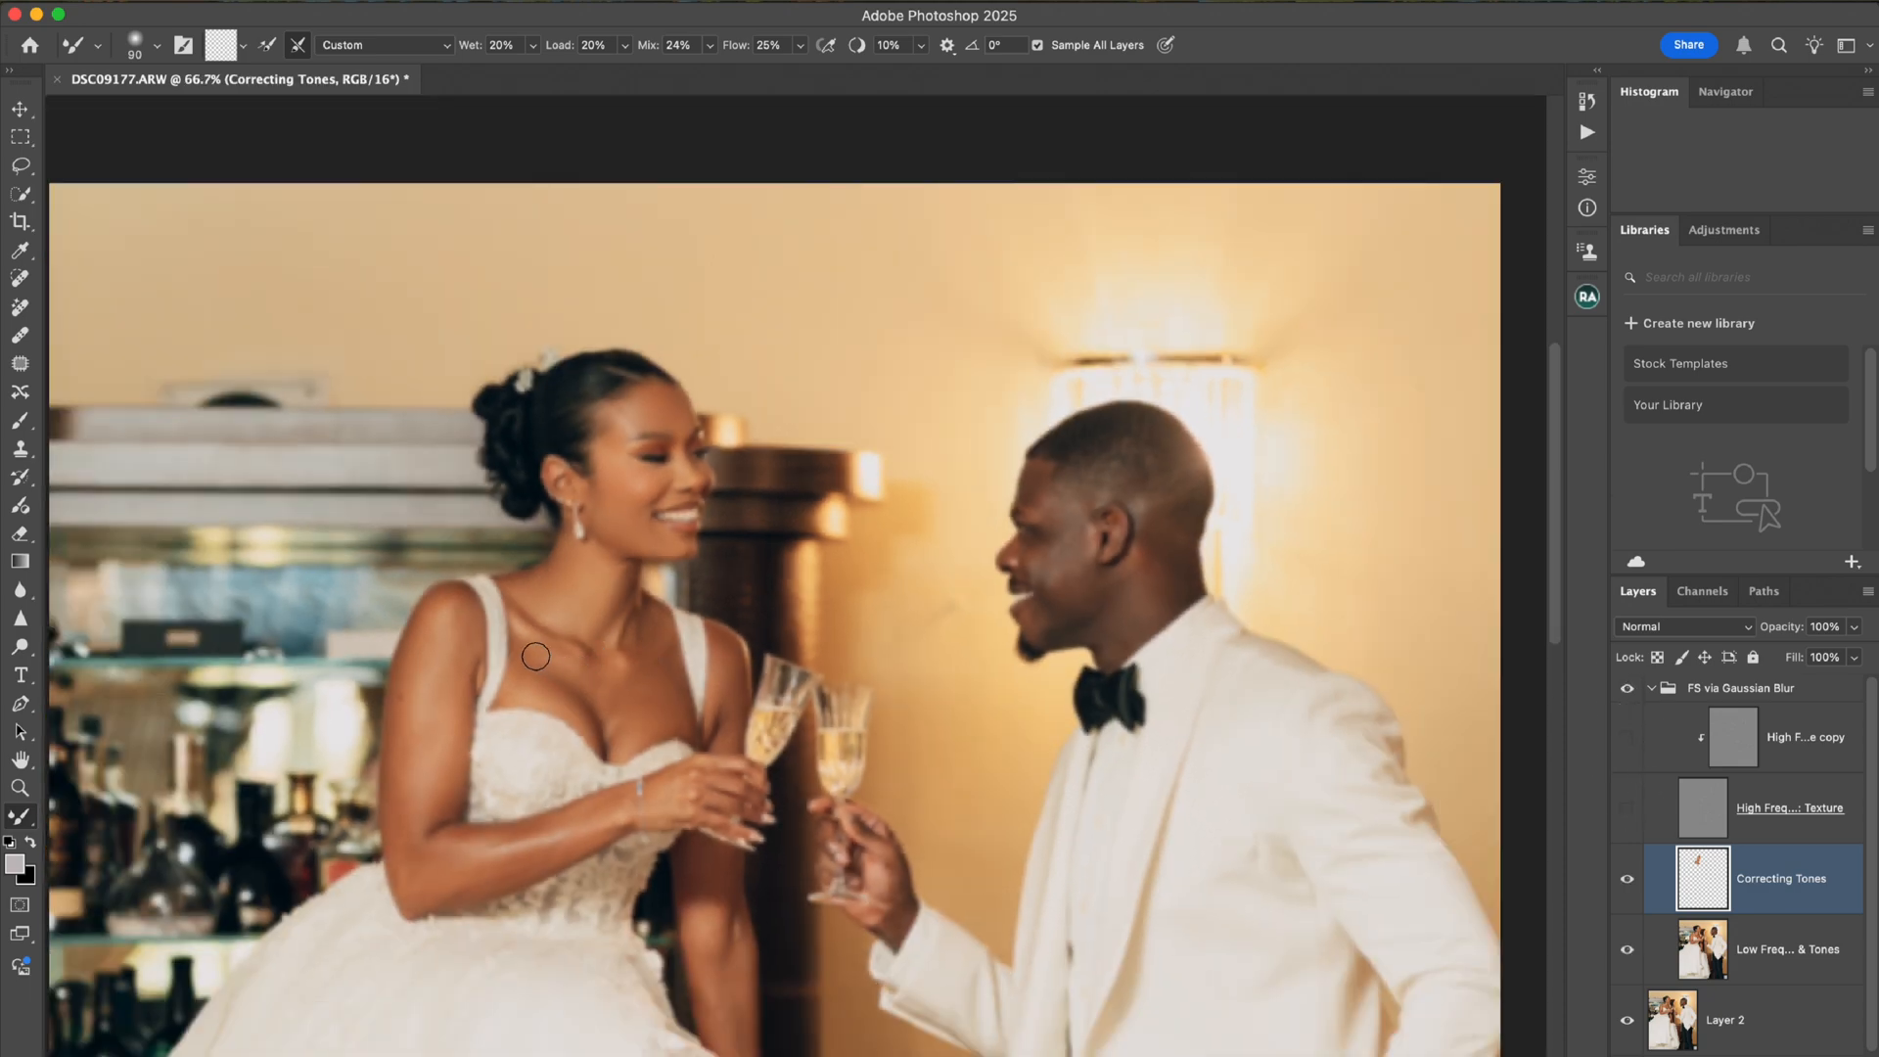
key("bracketright")
key("bracketright")
key("bracketright")
key("bracketleft")
key("bracketright")
key("bracketright")
key("bracketleft")
key("bracketright")
Blend the skin tones on the bride's near shoulder and upper arm with the Mixer Brush, starting at size 150.
mouse_move(455, 624)
left_mouse_down()
mouse_move(430, 619)
mouse_move(442, 631)
left_mouse_up()
key("bracketleft")
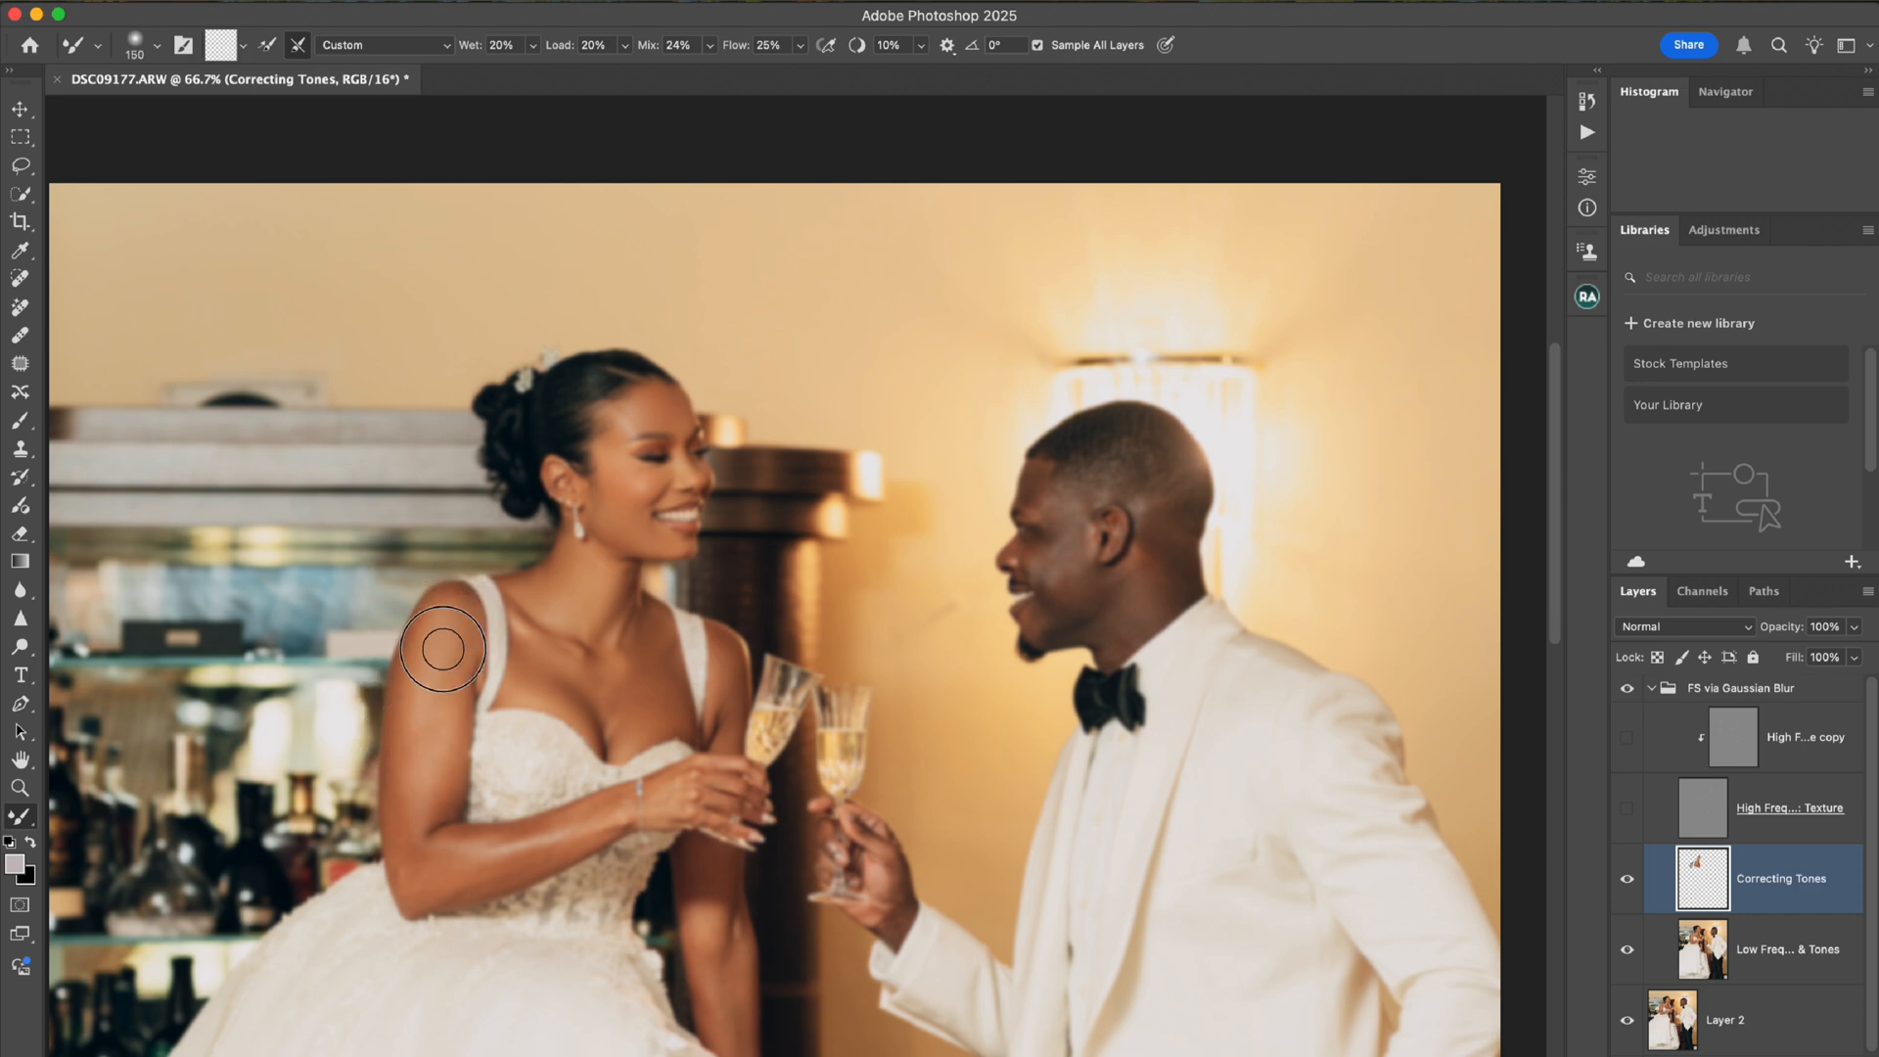
mouse_move(429, 701)
left_mouse_down()
mouse_move(415, 762)
mouse_move(419, 678)
mouse_move(458, 684)
left_mouse_up()
key("bracketleft")
left_click_drag(431, 799, 408, 780)
Blend the highlights along the bride's raised forearm from elbow to wrist with progressively smaller Mixer Brush sizes.
key("bracketright")
mouse_move(472, 878)
left_mouse_down()
mouse_move(448, 885)
mouse_move(599, 821)
left_mouse_up()
key("bracketleft")
key("bracketleft")
key("bracketleft")
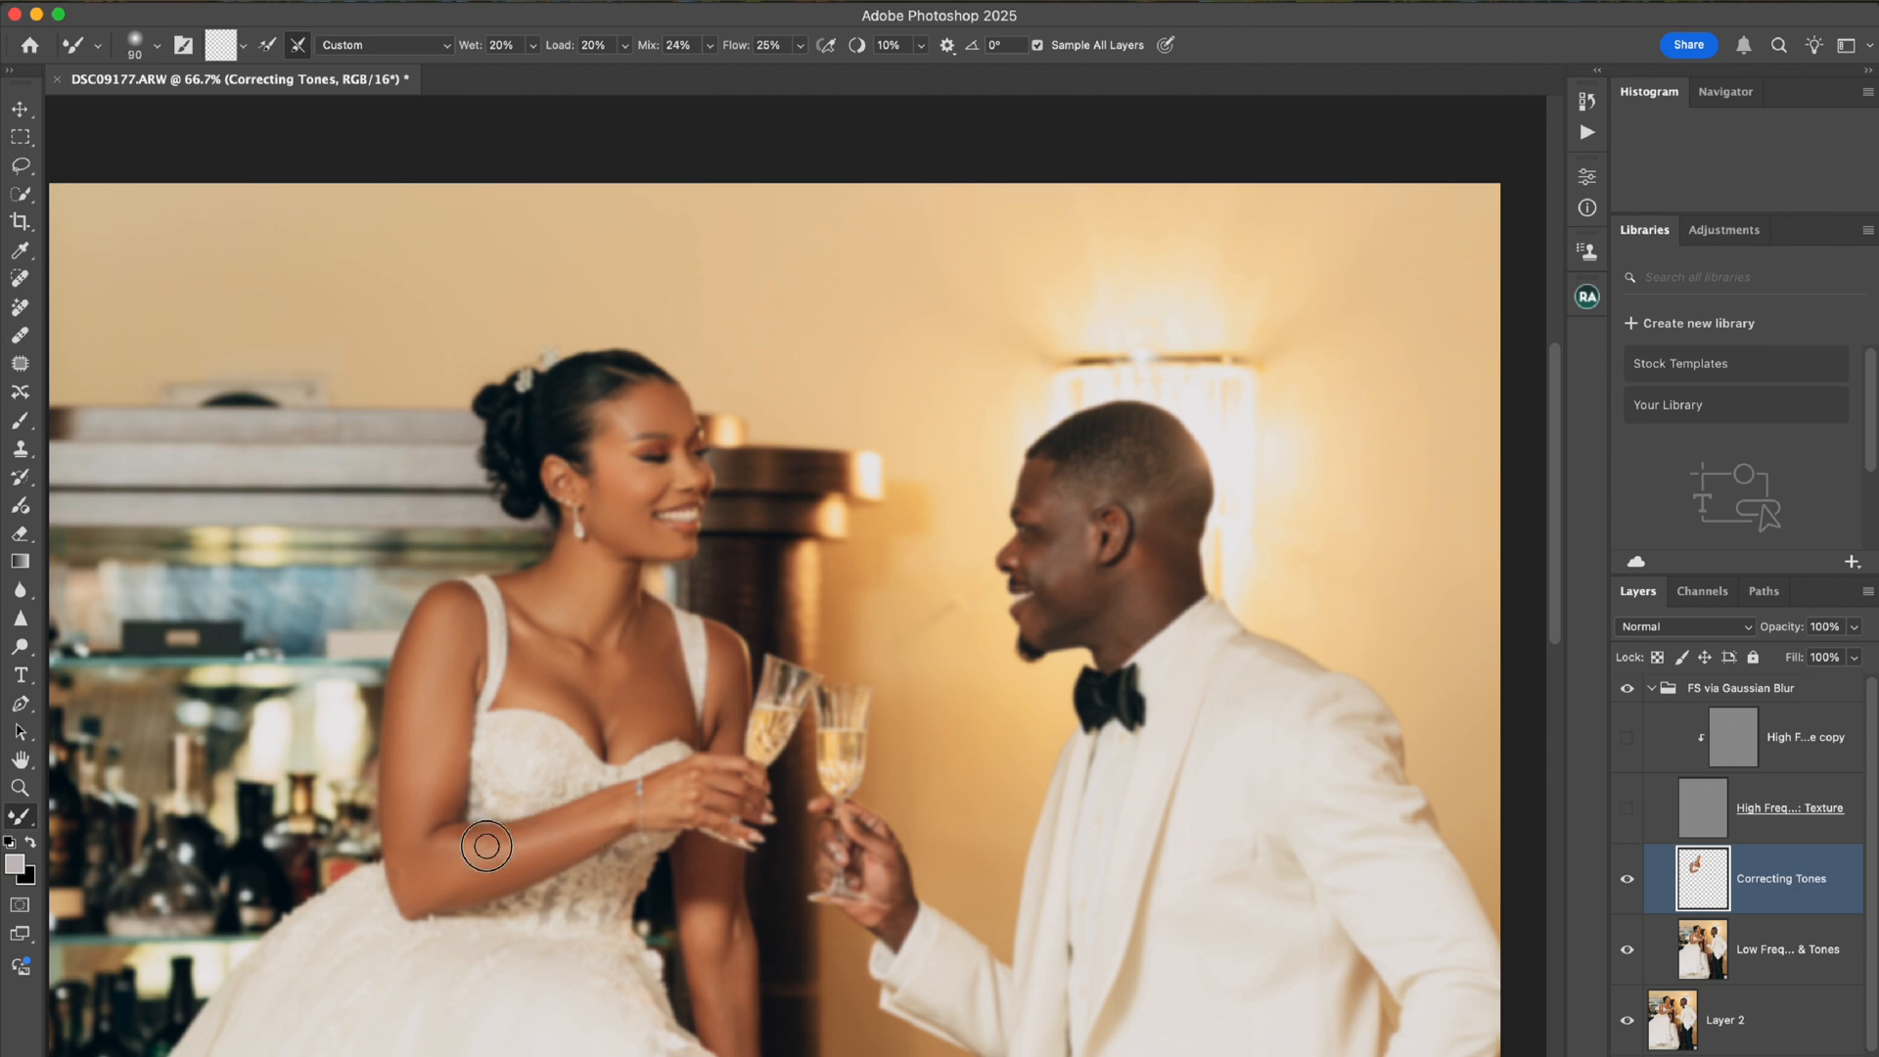
left_click_drag(455, 842, 586, 825)
key("bracketright")
key("bracketleft")
key("bracketleft")
key("bracketleft")
key("bracketleft")
Check the arm with the high-frequency layers shown, hide them again and blend the bride's chest and far shoulder.
left_click_drag(1628, 809, 1628, 742)
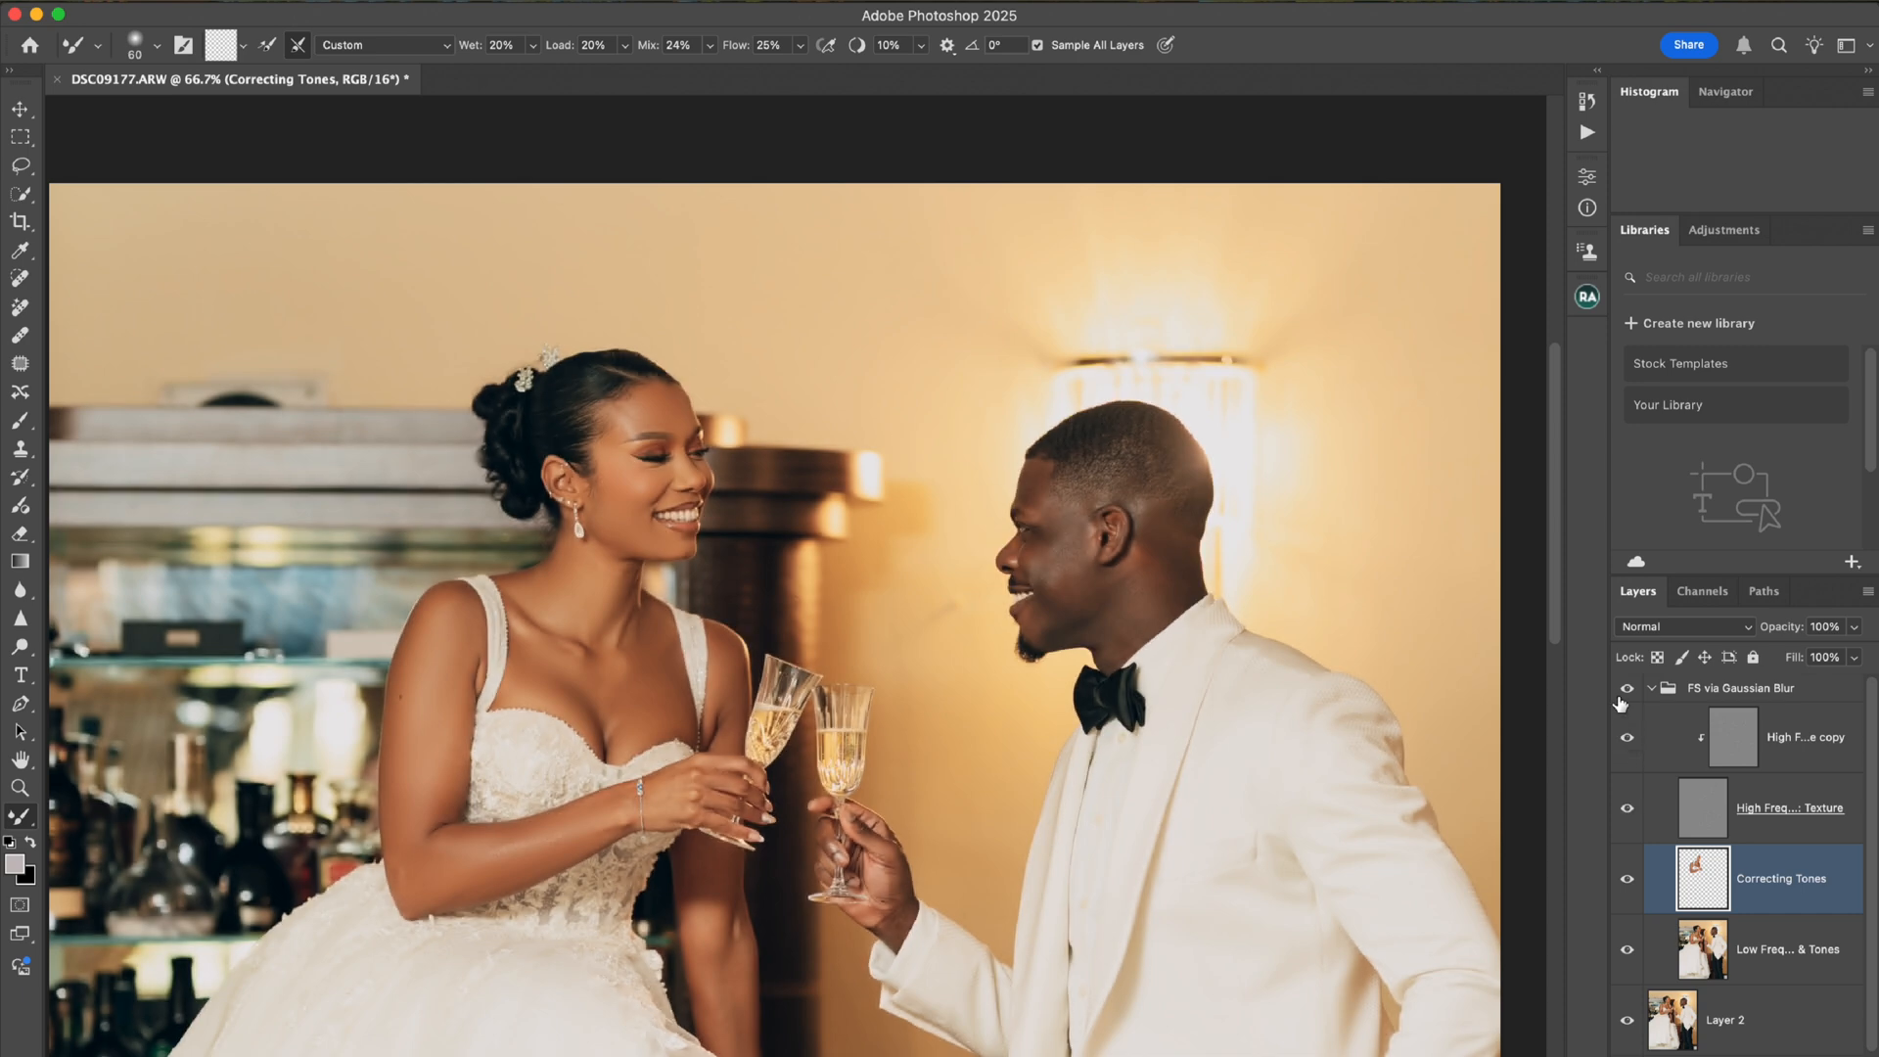
left_click(1629, 690)
left_click_drag(1628, 758, 1628, 808)
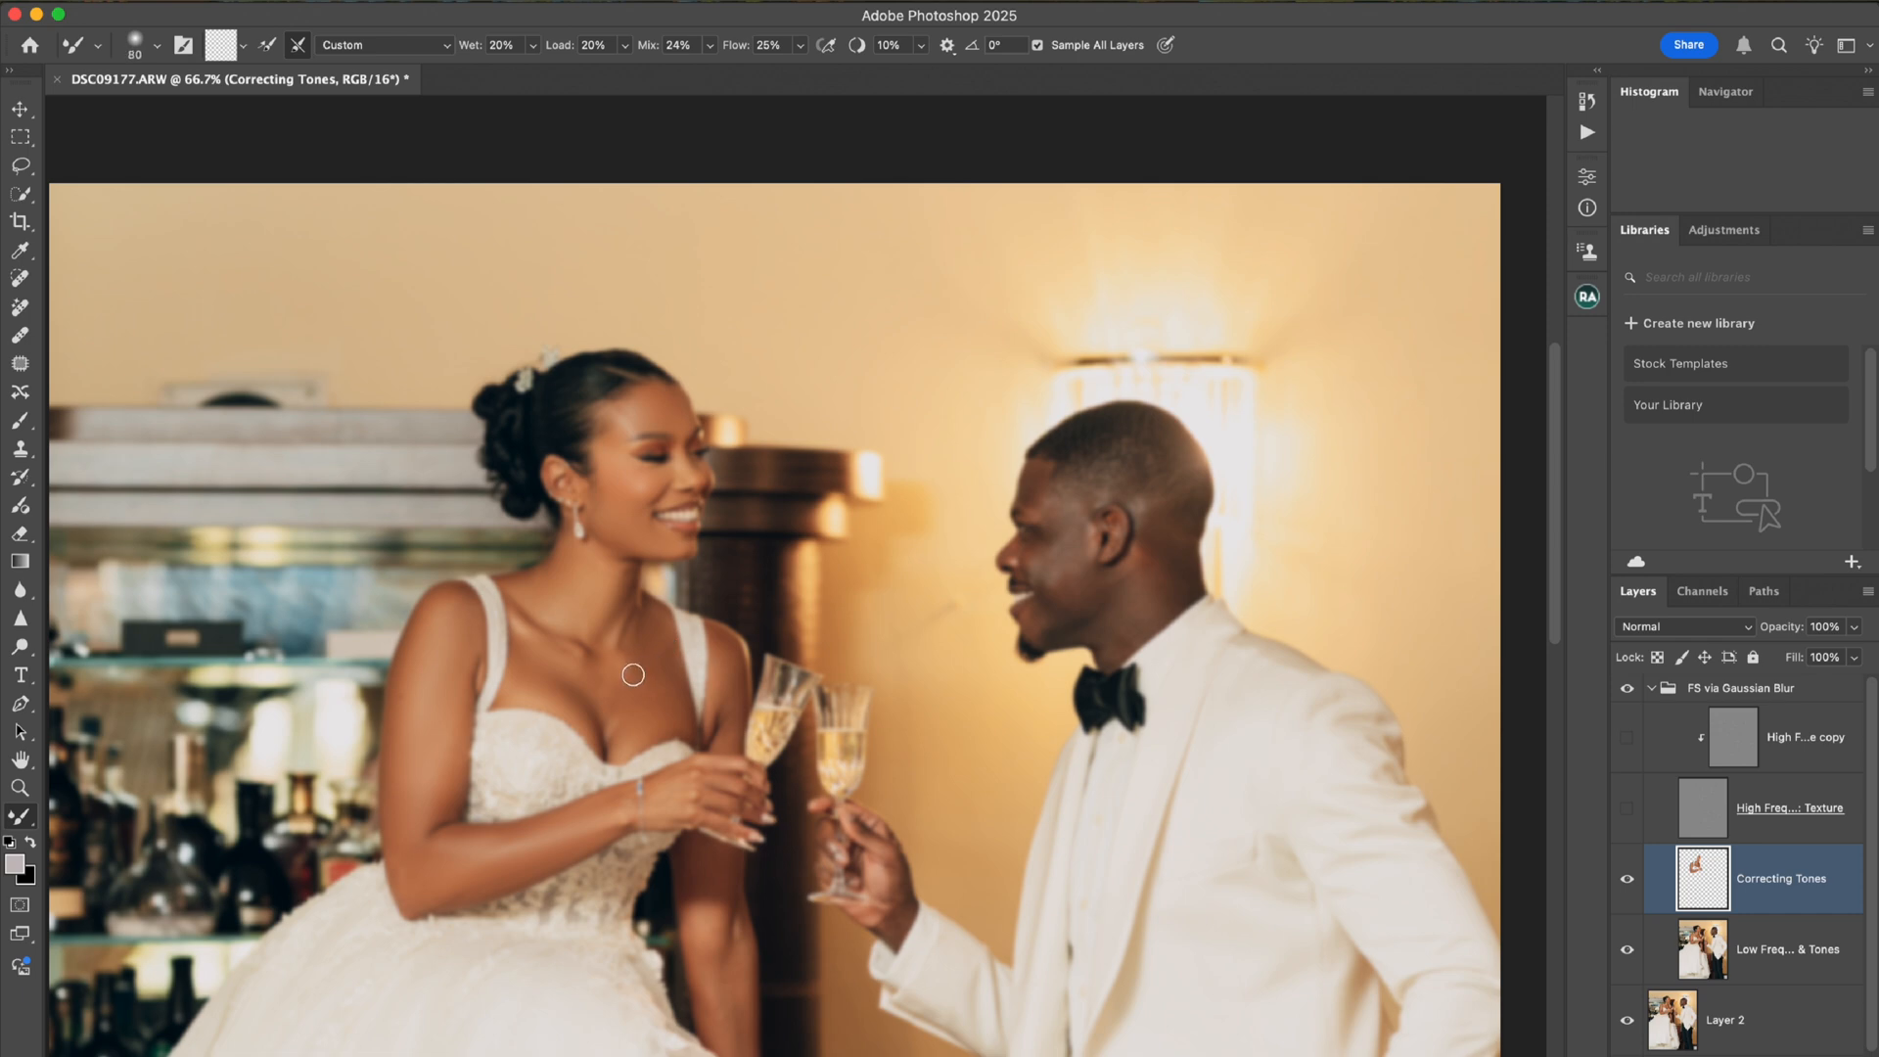
key("bracketright")
mouse_move(651, 665)
left_mouse_down()
mouse_move(626, 659)
mouse_move(636, 676)
left_mouse_up()
mouse_move(624, 707)
left_mouse_down()
mouse_move(634, 662)
mouse_move(723, 676)
mouse_move(726, 729)
mouse_move(721, 659)
left_mouse_up()
Blend the skin tones down the bride's lowered arm to the wrist with the Mixer Brush at size 100.
key("]")
left_click_drag(711, 933, 708, 943)
left_click_drag(1554, 622, 1556, 703)
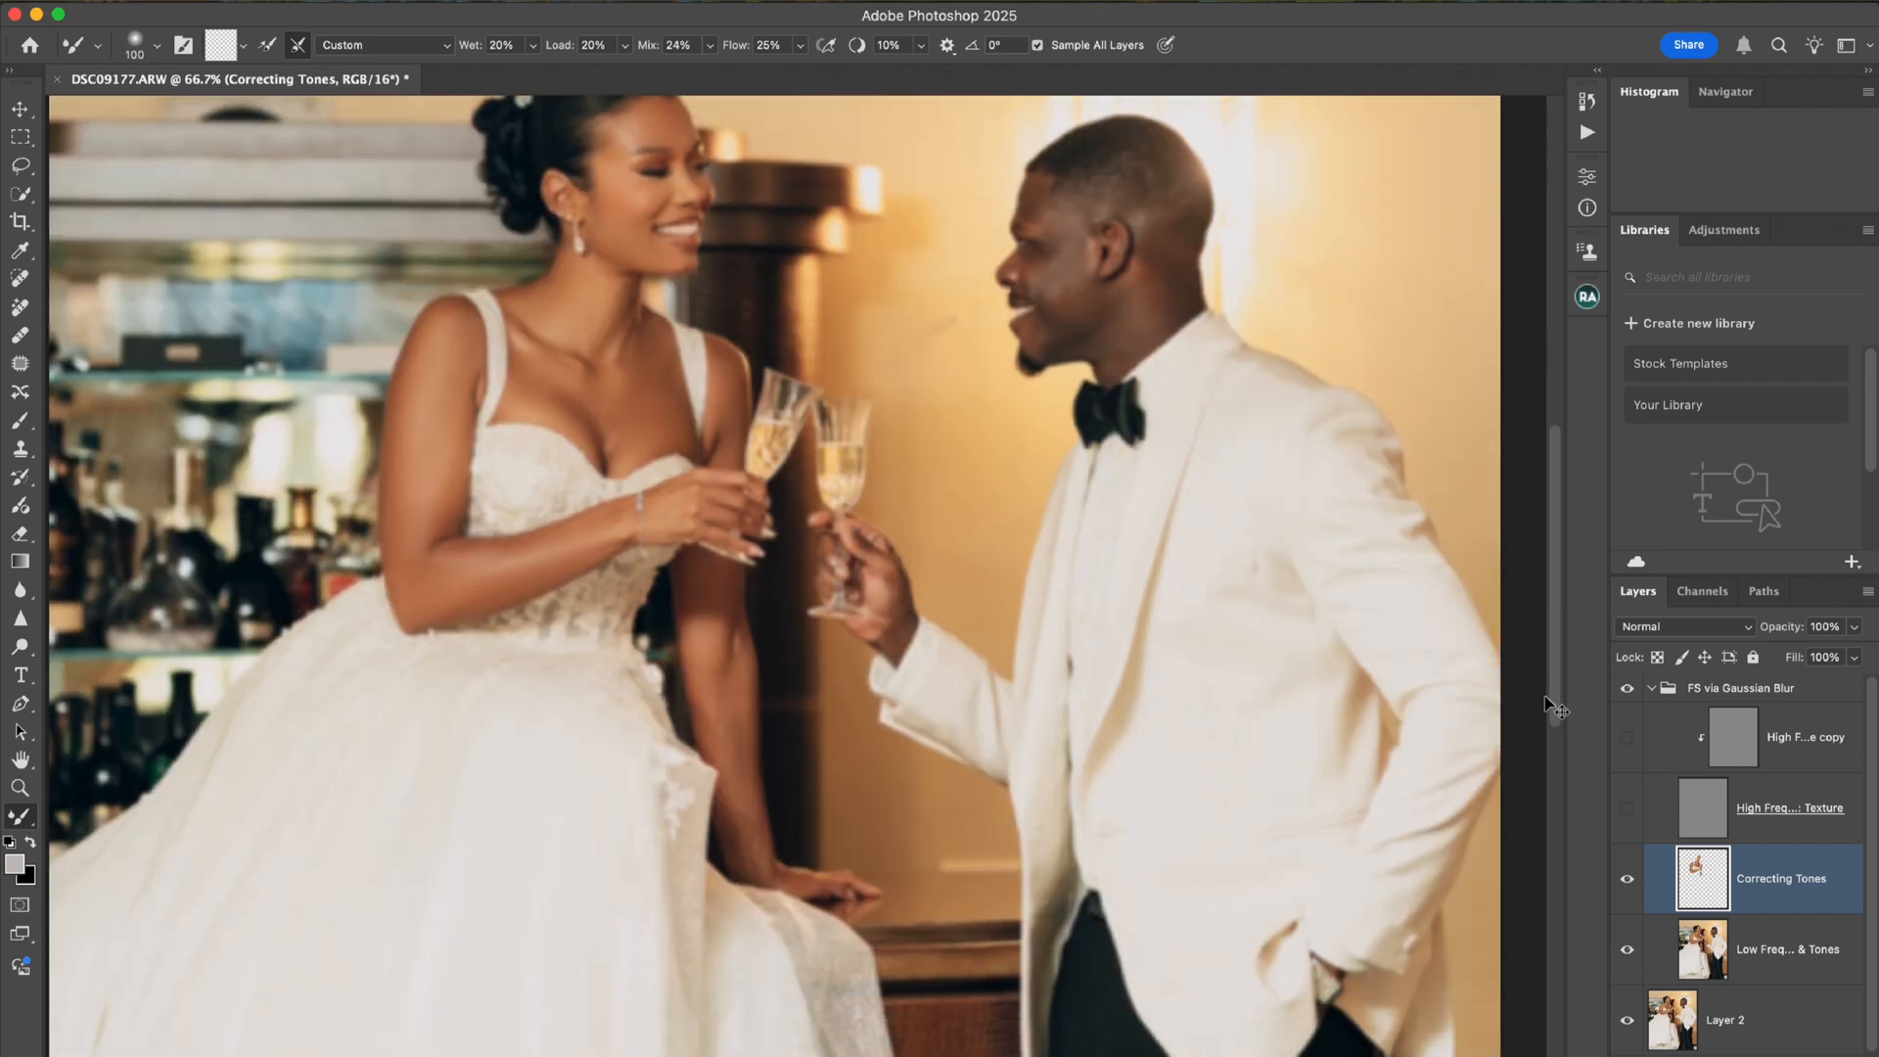
key("super+minus")
mouse_move(740, 674)
left_mouse_down()
mouse_move(723, 655)
mouse_move(750, 660)
left_mouse_up()
key("[")
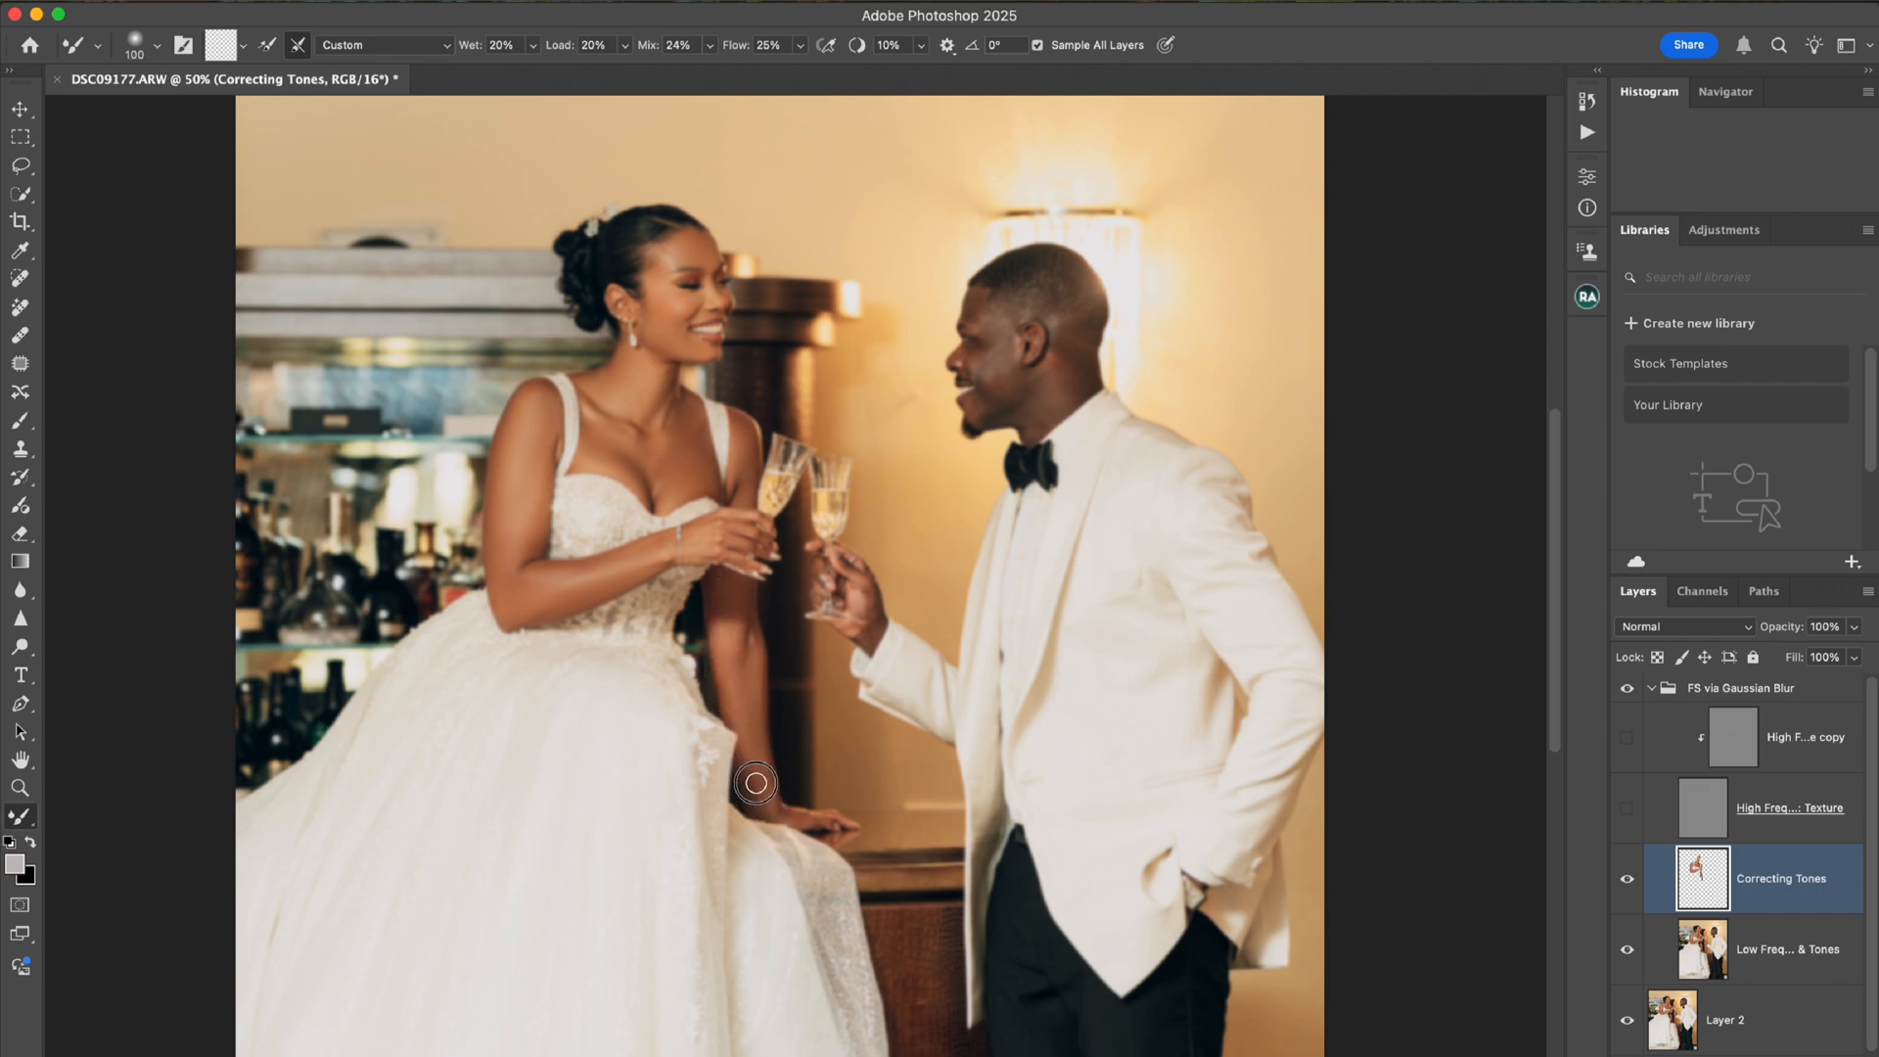
key("[")
key("[")
Blend the skin tones on the groom's forehead and face with the Mixer Brush, starting at size 80.
key("super+equal")
scroll(1558, 452, "up", 6)
scroll(1558, 453, "right", 4)
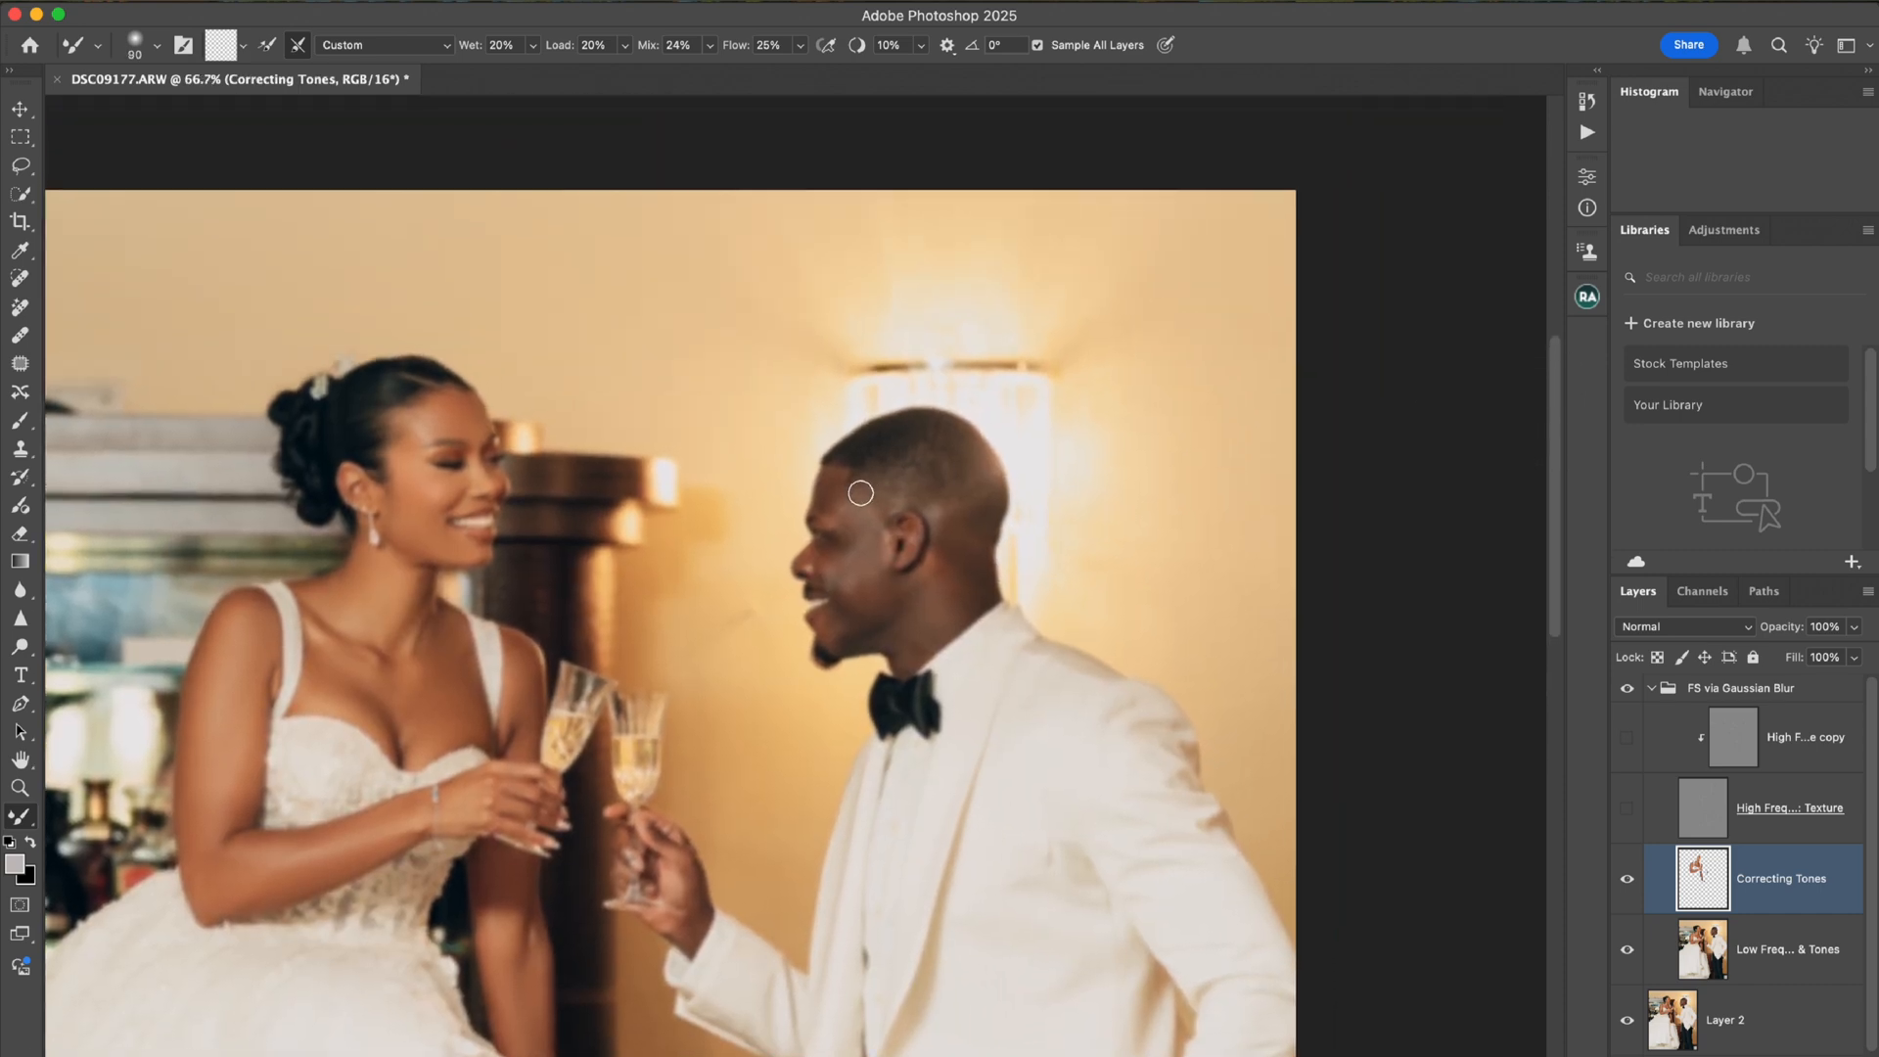
left_click_drag(831, 484, 837, 504)
key("bracketright")
key("bracketright")
key("bracketleft")
key("bracketright")
key("bracketright")
key("bracketleft")
key("bracketleft")
key("bracketleft")
Show the high-frequency layers and compare the couple's skin with the FS via Gaussian Blur group off and on.
left_click(1628, 742)
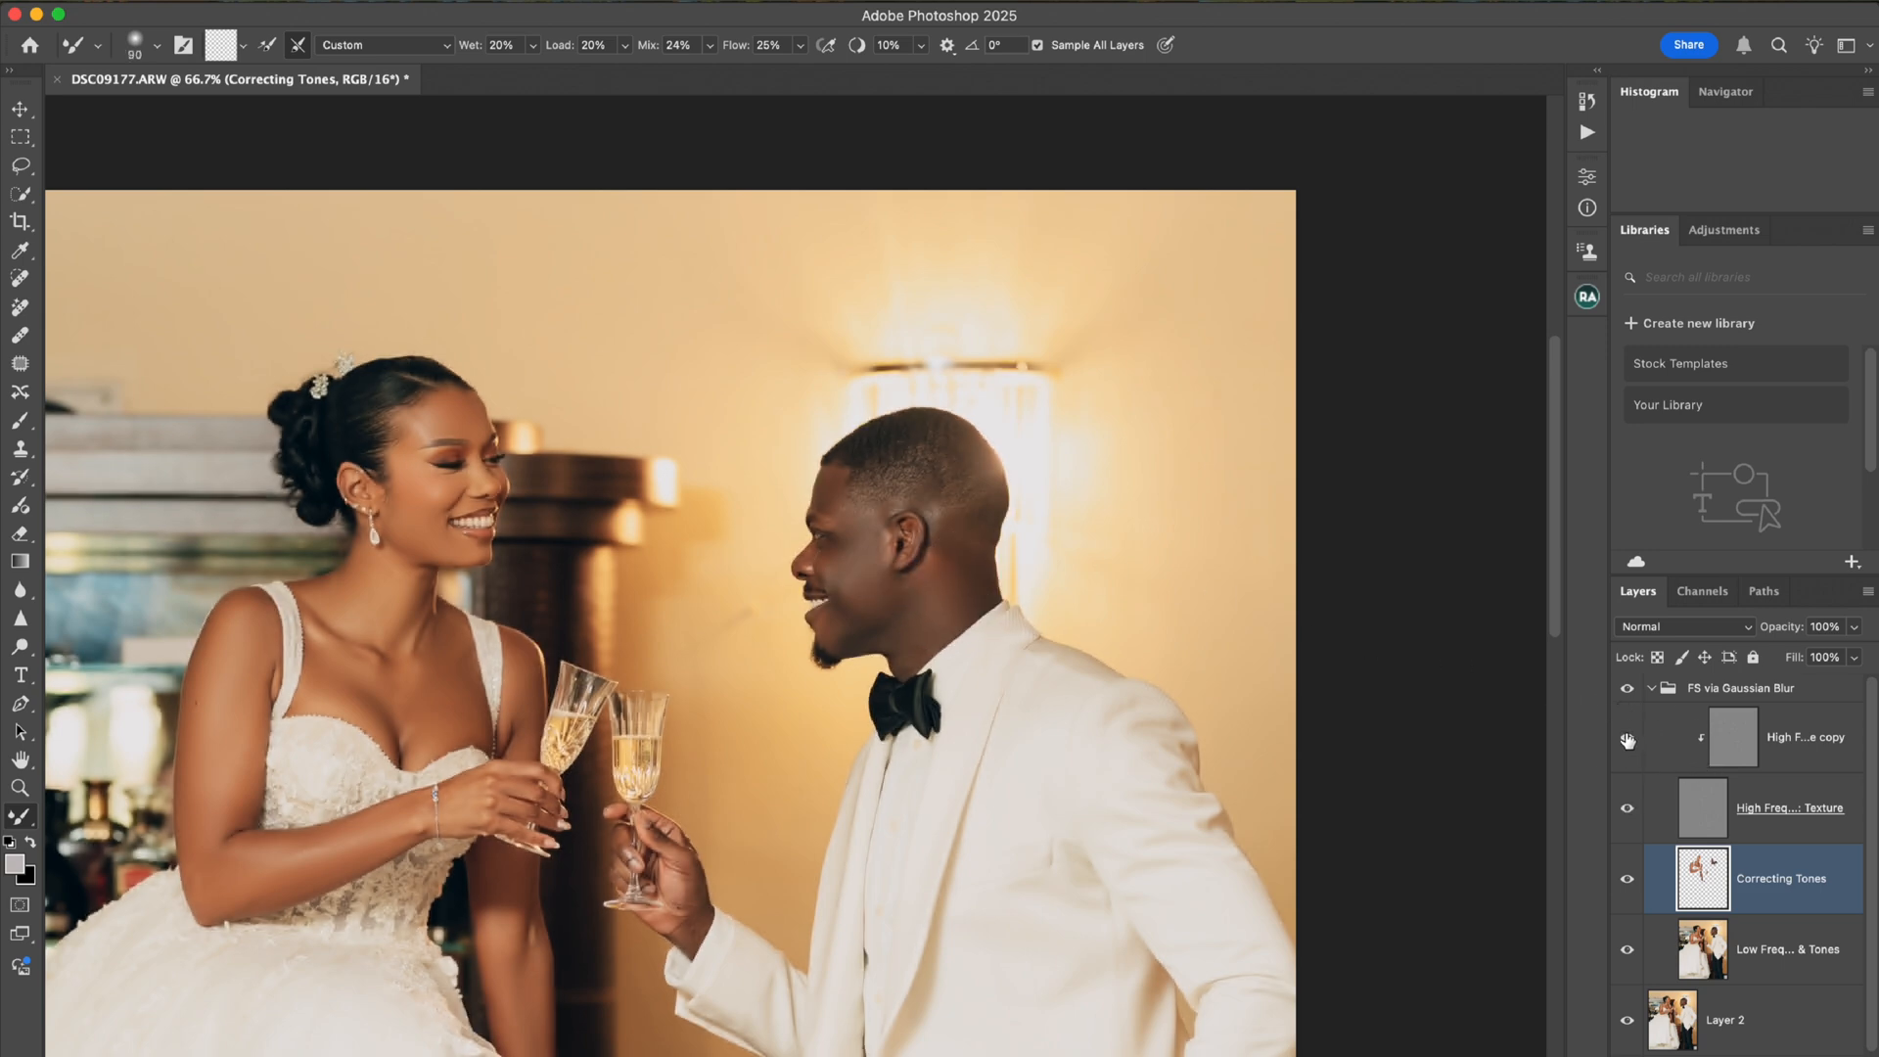
left_click(1627, 690)
left_click(1626, 690)
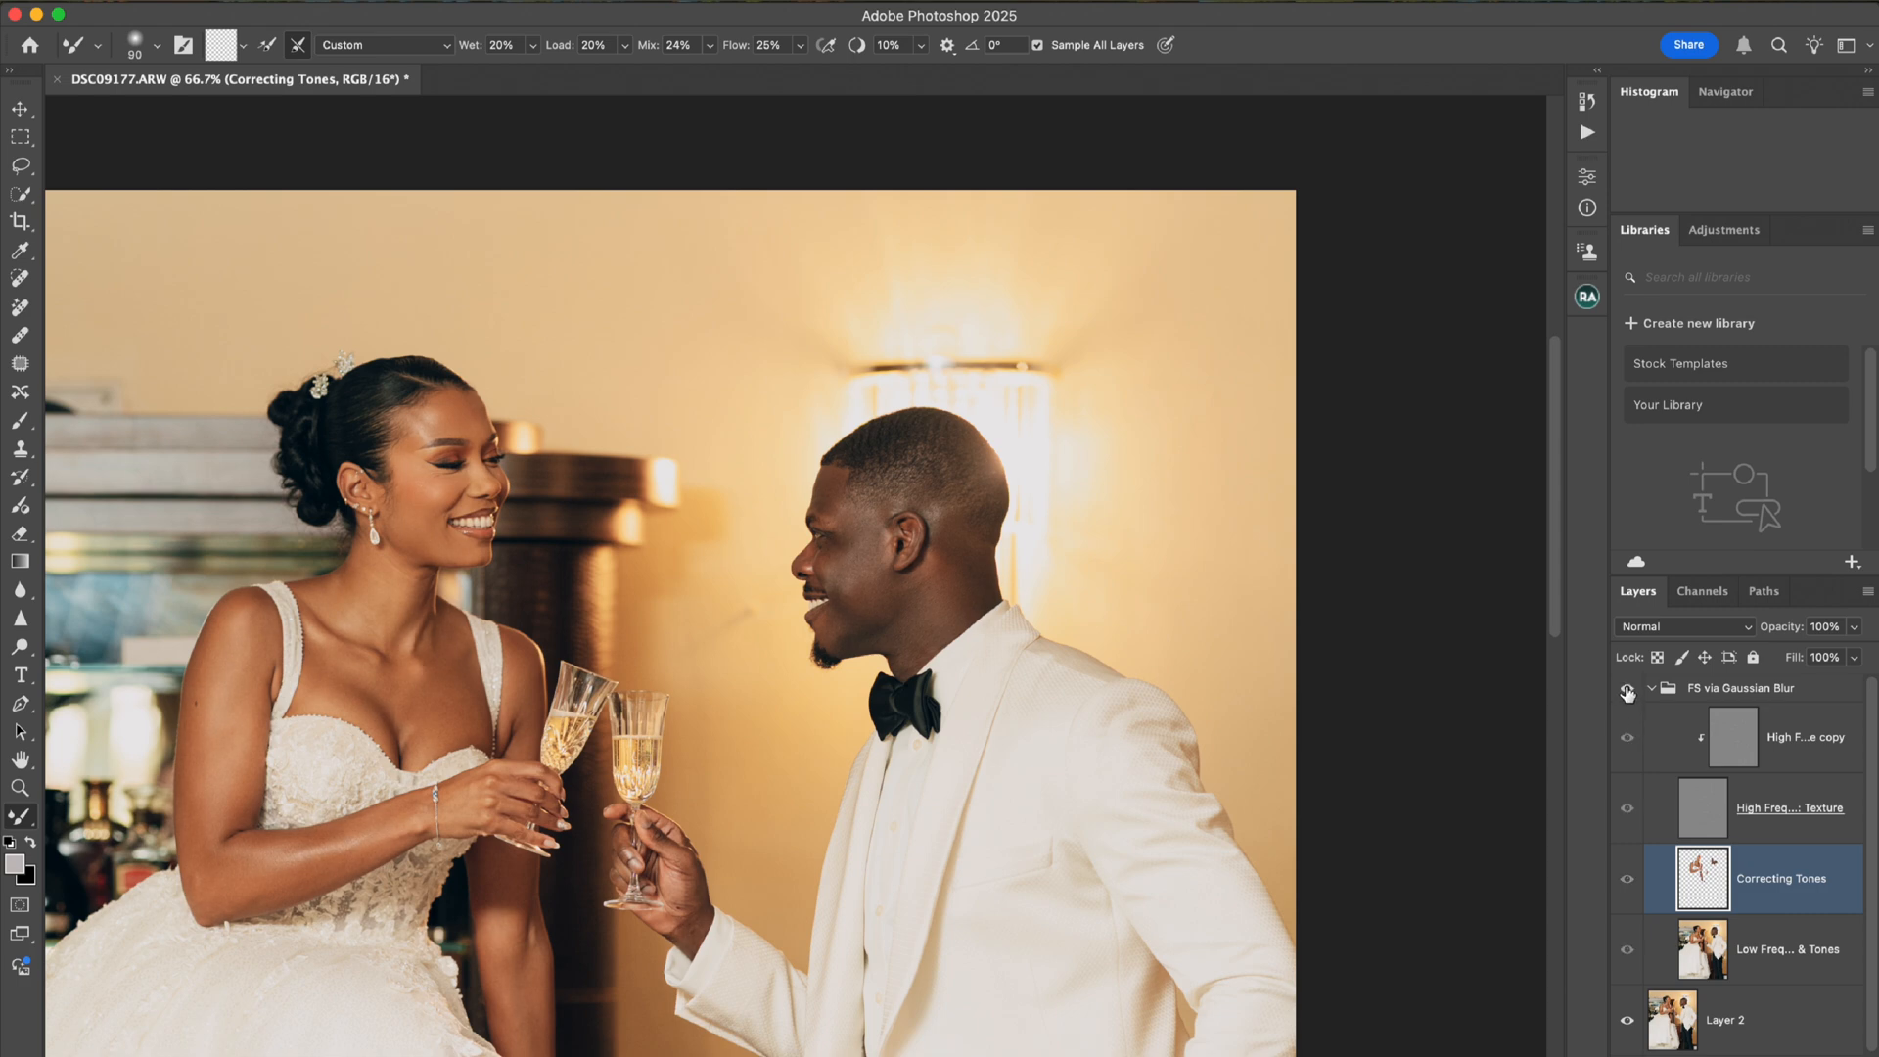
left_click(1625, 691)
left_click(1626, 692)
left_click(1625, 691)
left_click(1624, 692)
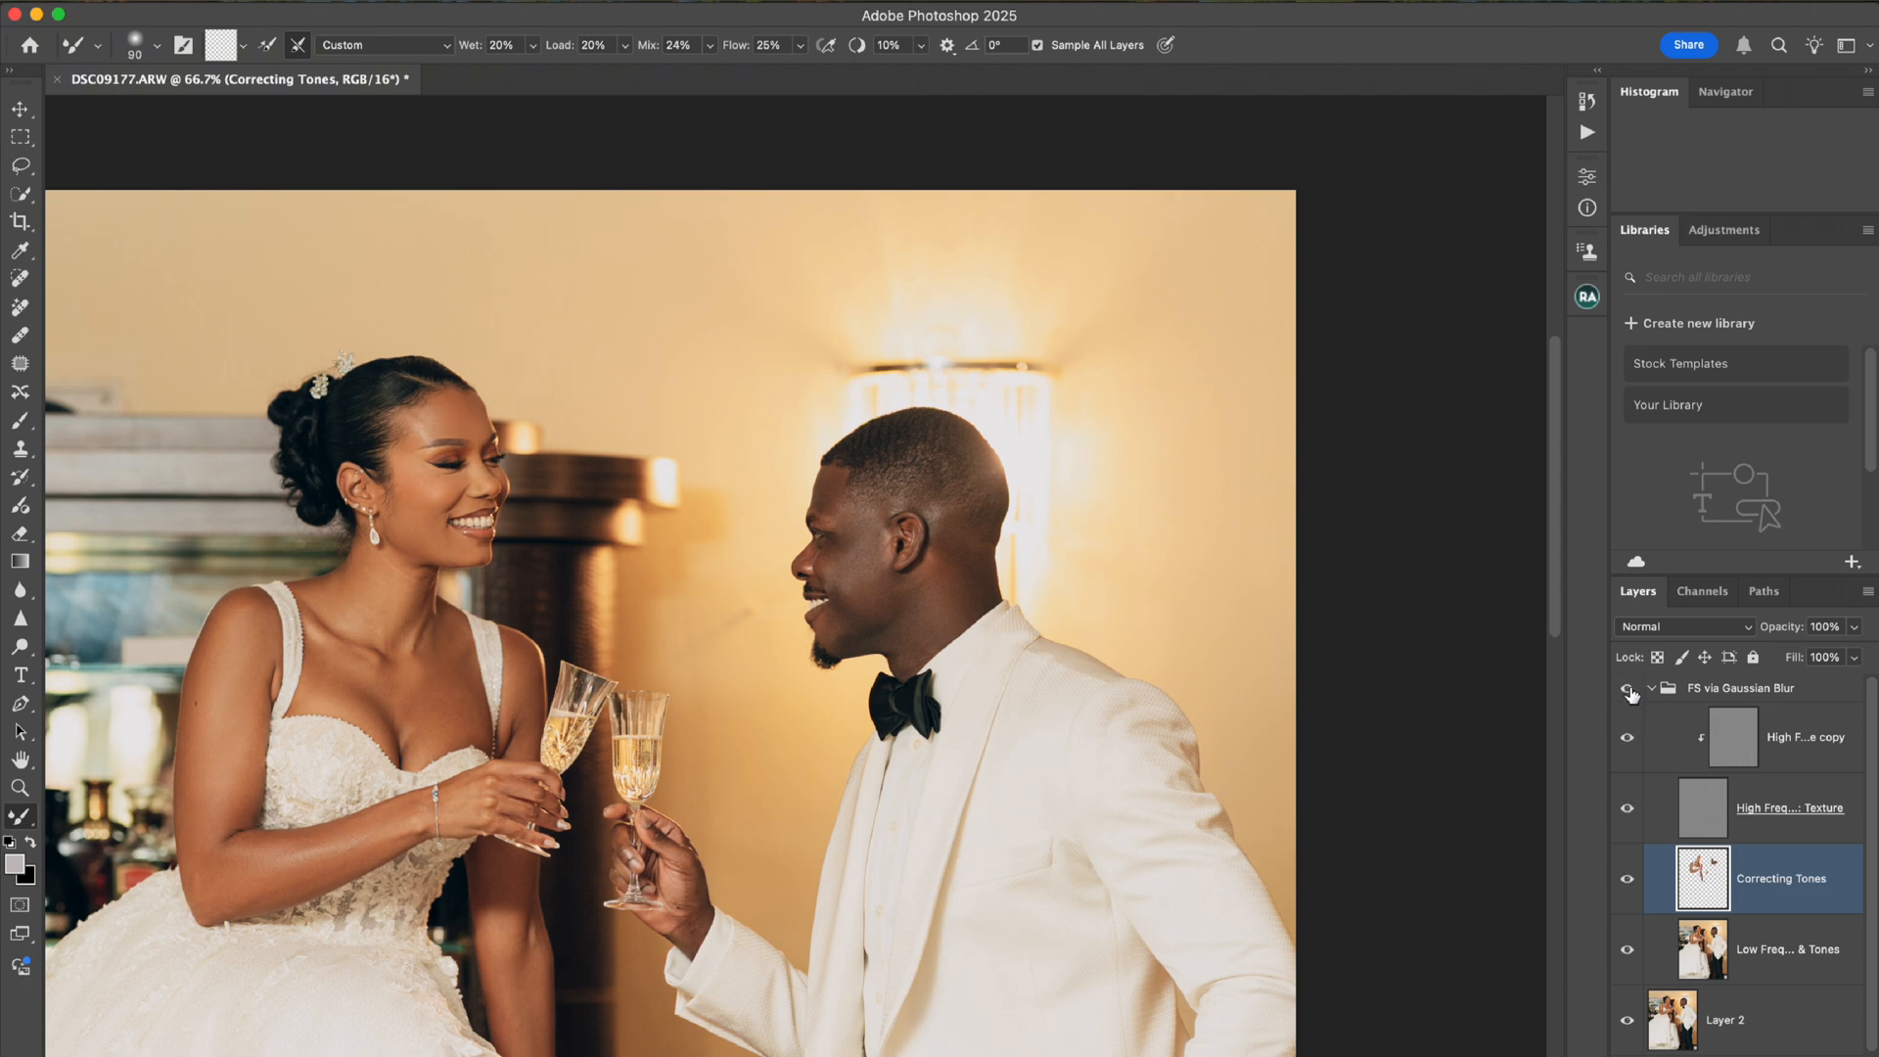
left_click(1629, 691)
left_click(1629, 691)
Hide both high-frequency layers and blend the skin tones on the groom's neck near the collar with the Mixer Brush.
left_click(1629, 740)
left_click(1630, 810)
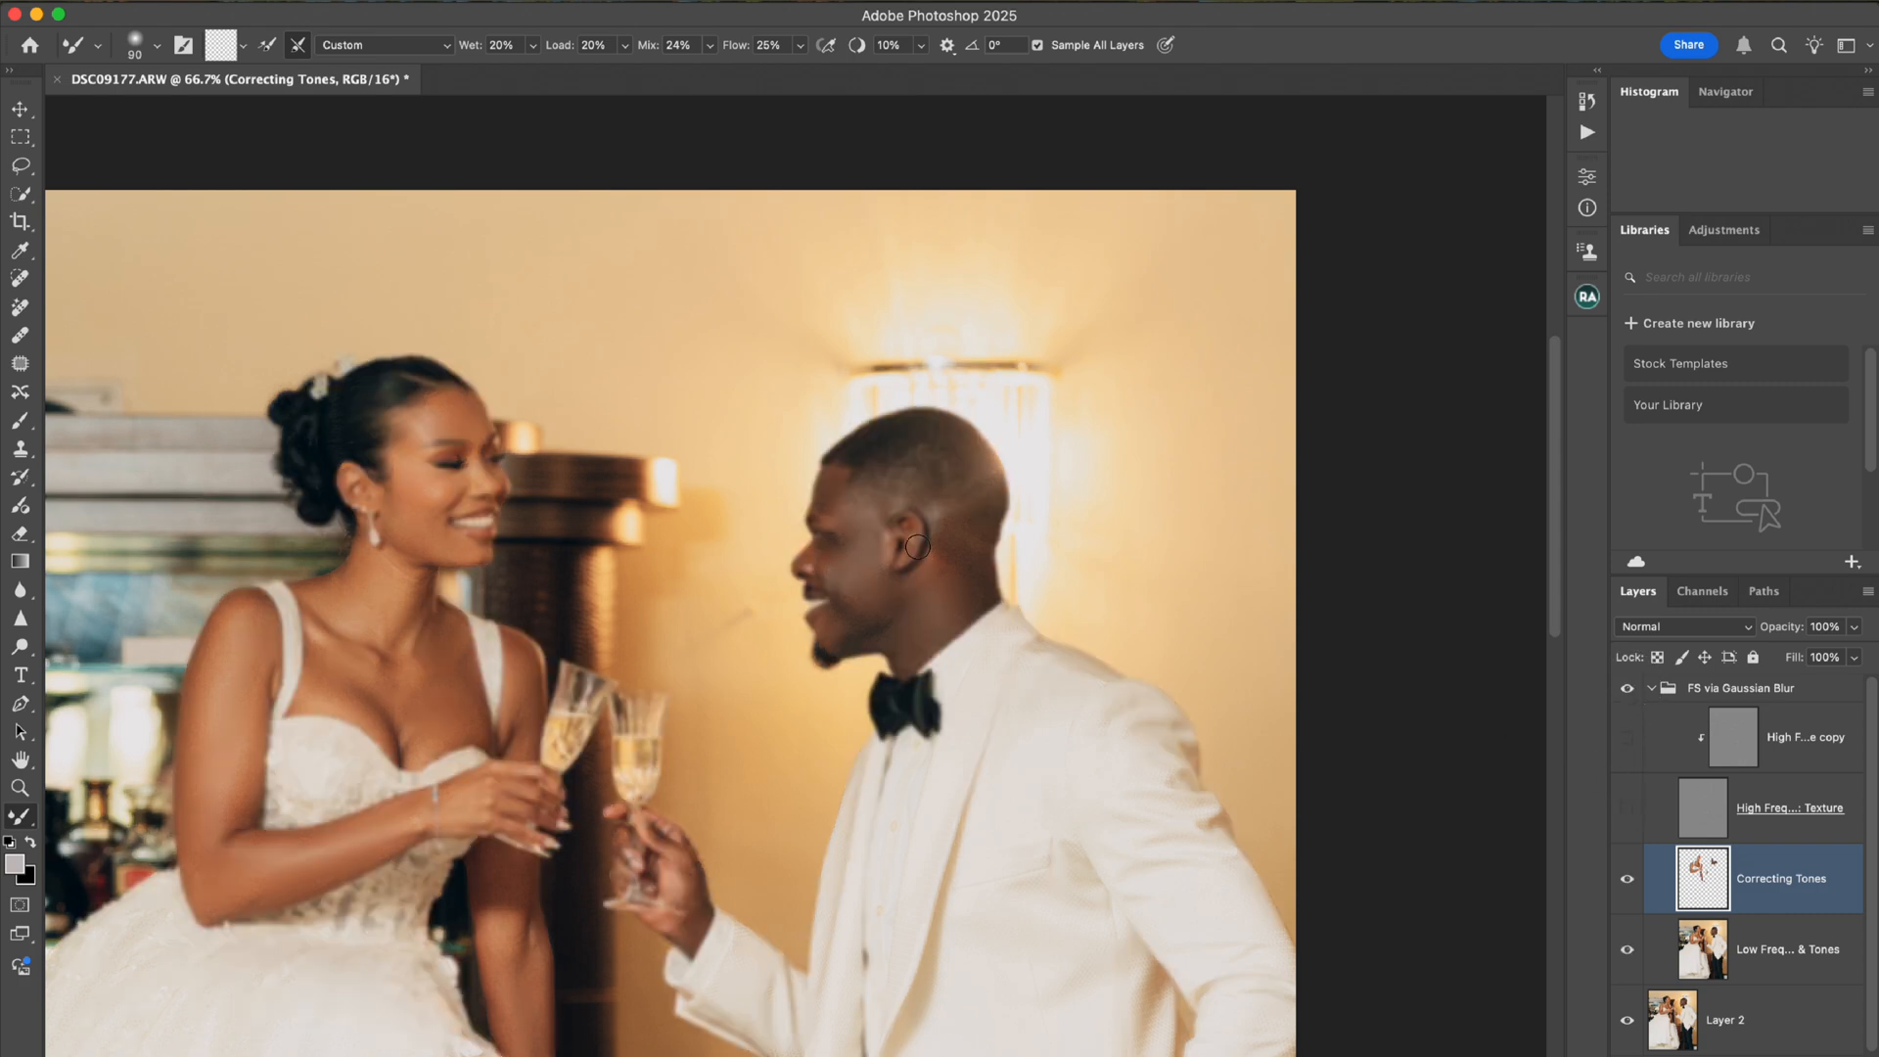
key("bracketright")
key("bracketleft")
key("bracketleft")
left_click_drag(945, 650, 928, 639)
scroll(1560, 704, "down", 15)
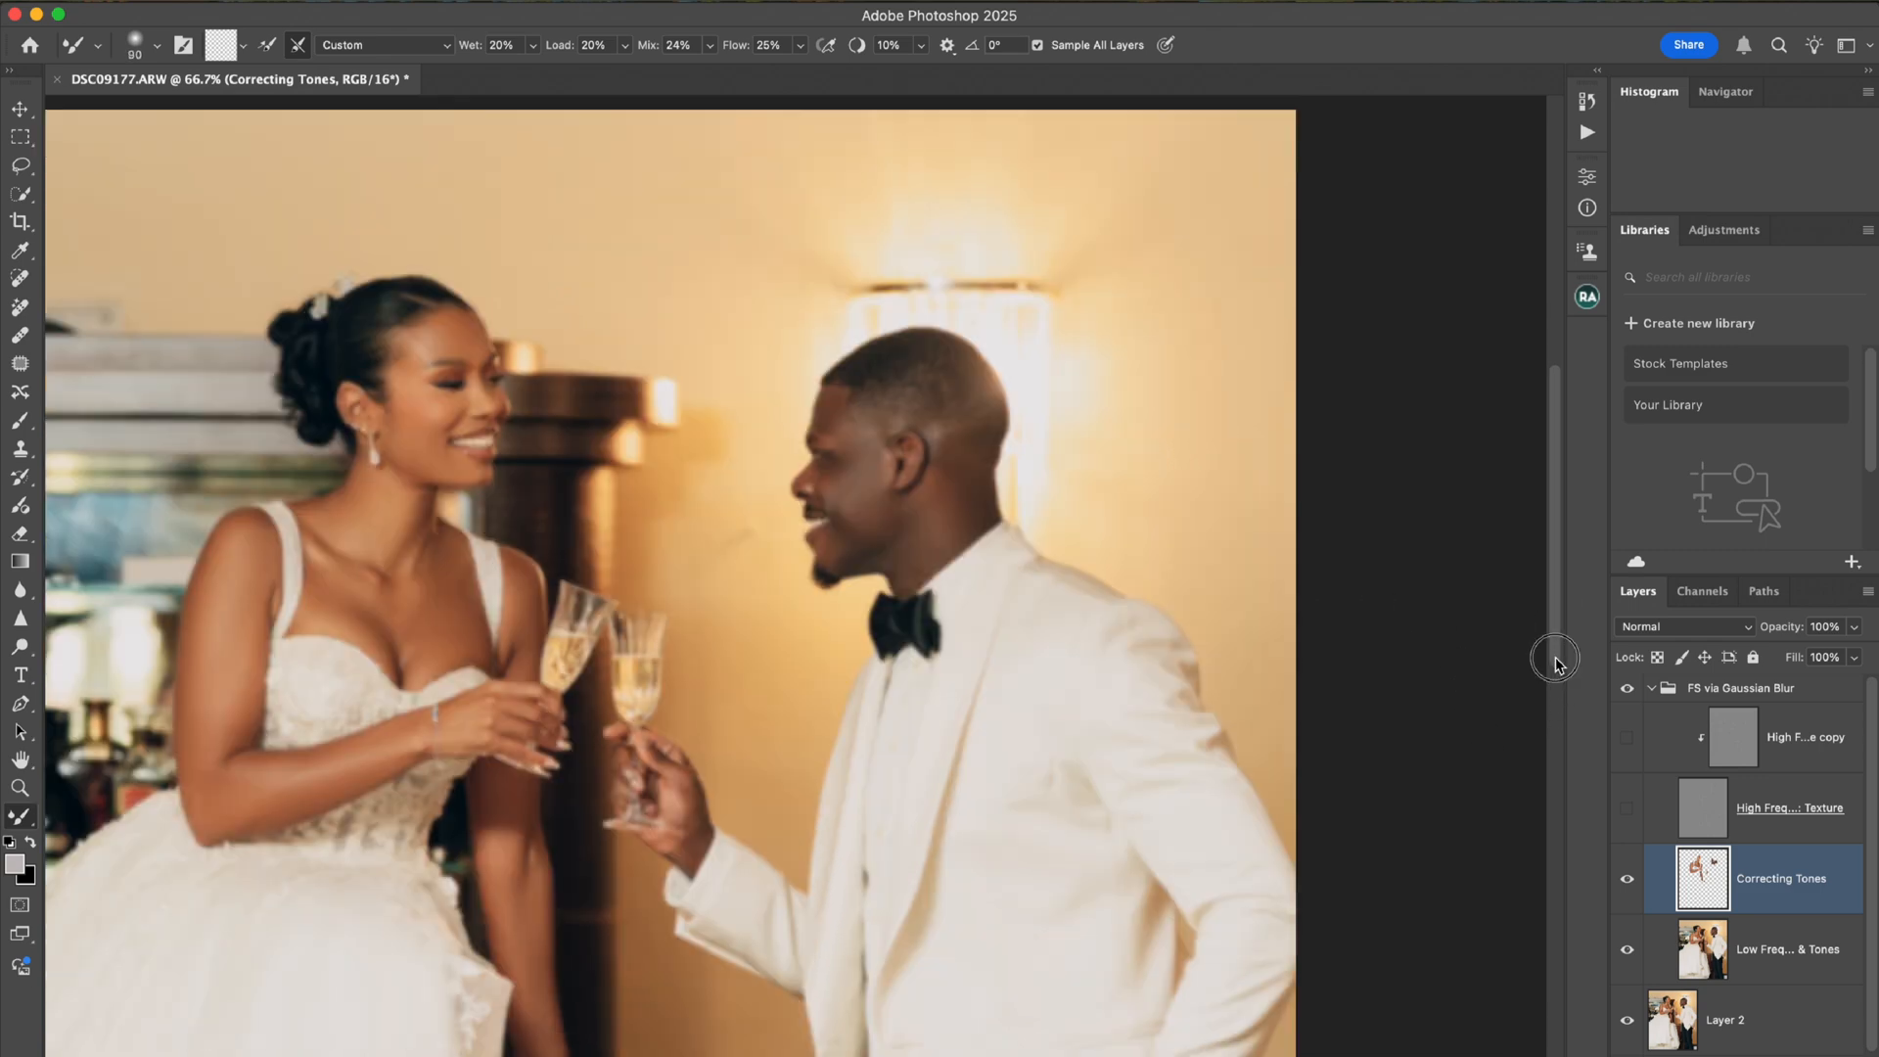
scroll(1560, 901, "up", 6)
scroll(1571, 771, "up", 5)
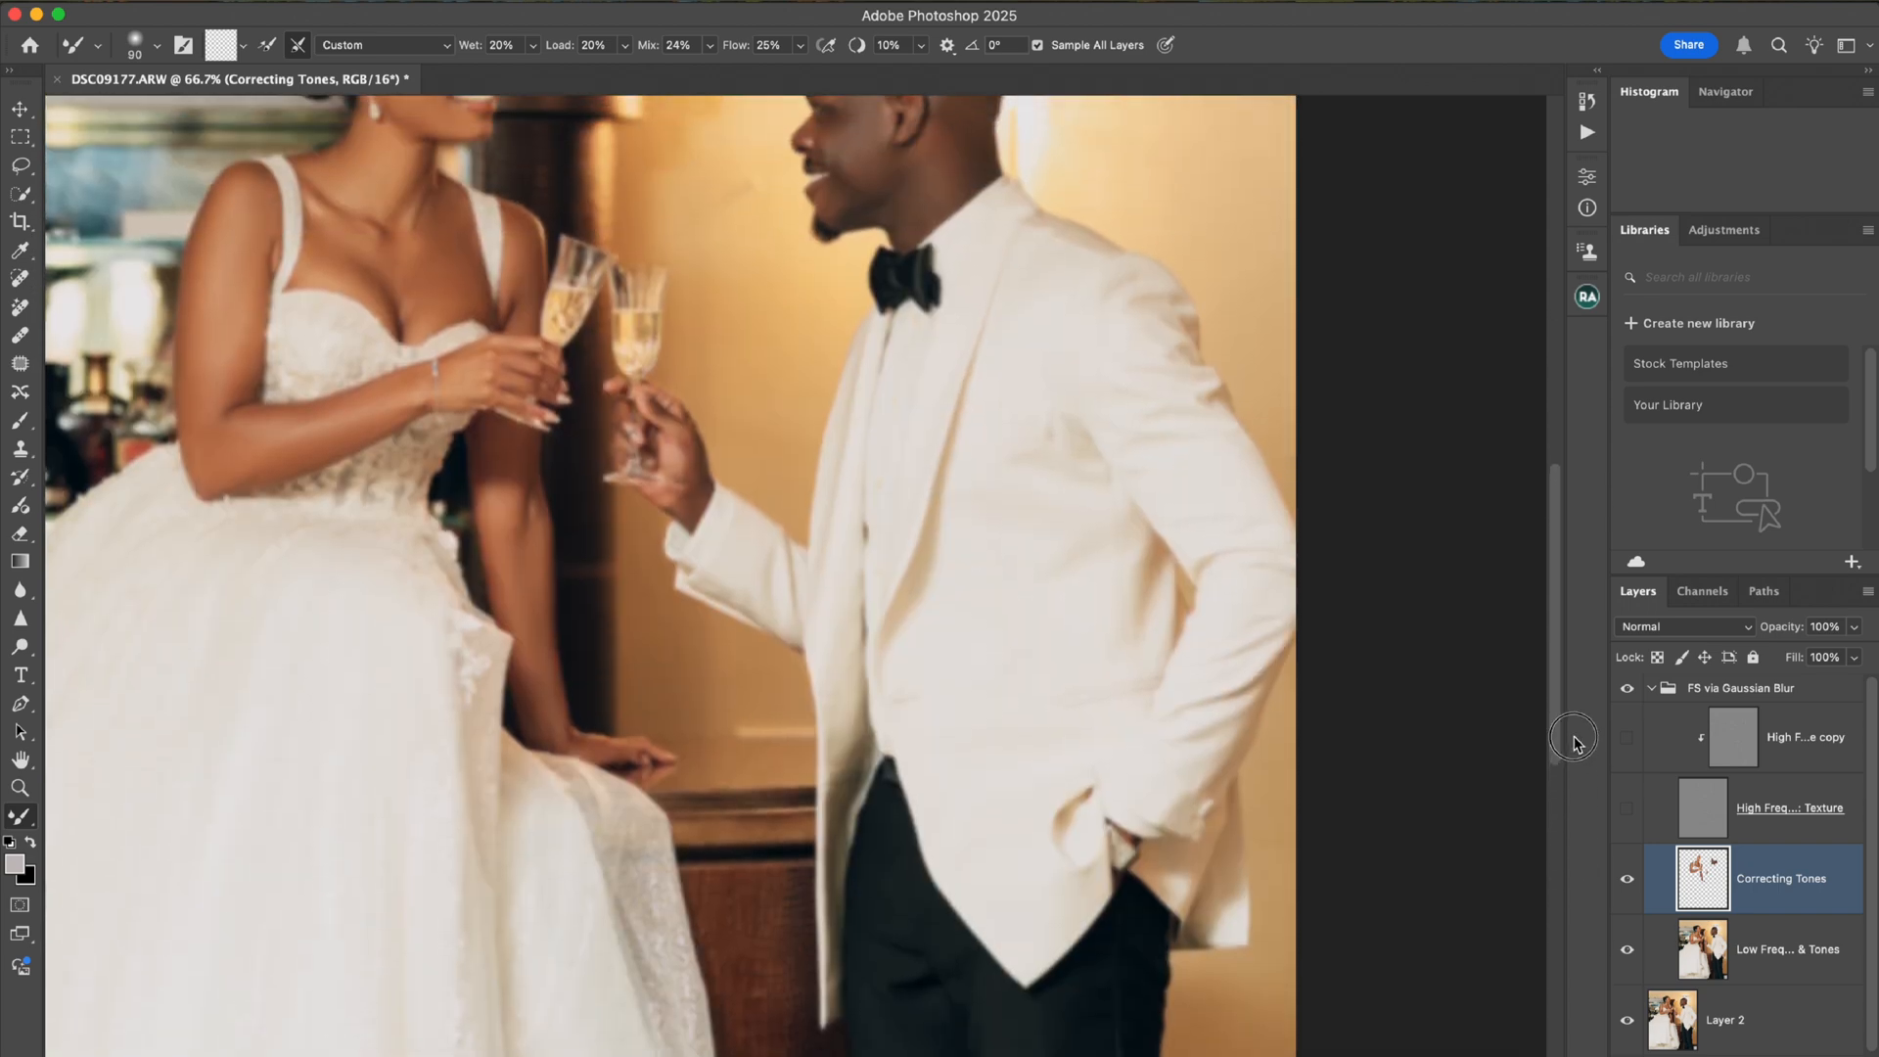
Show the high-frequency layers and compare the whole portrait with the FS via Gaussian Blur group off and on.
left_click(1628, 808)
left_click(1628, 737)
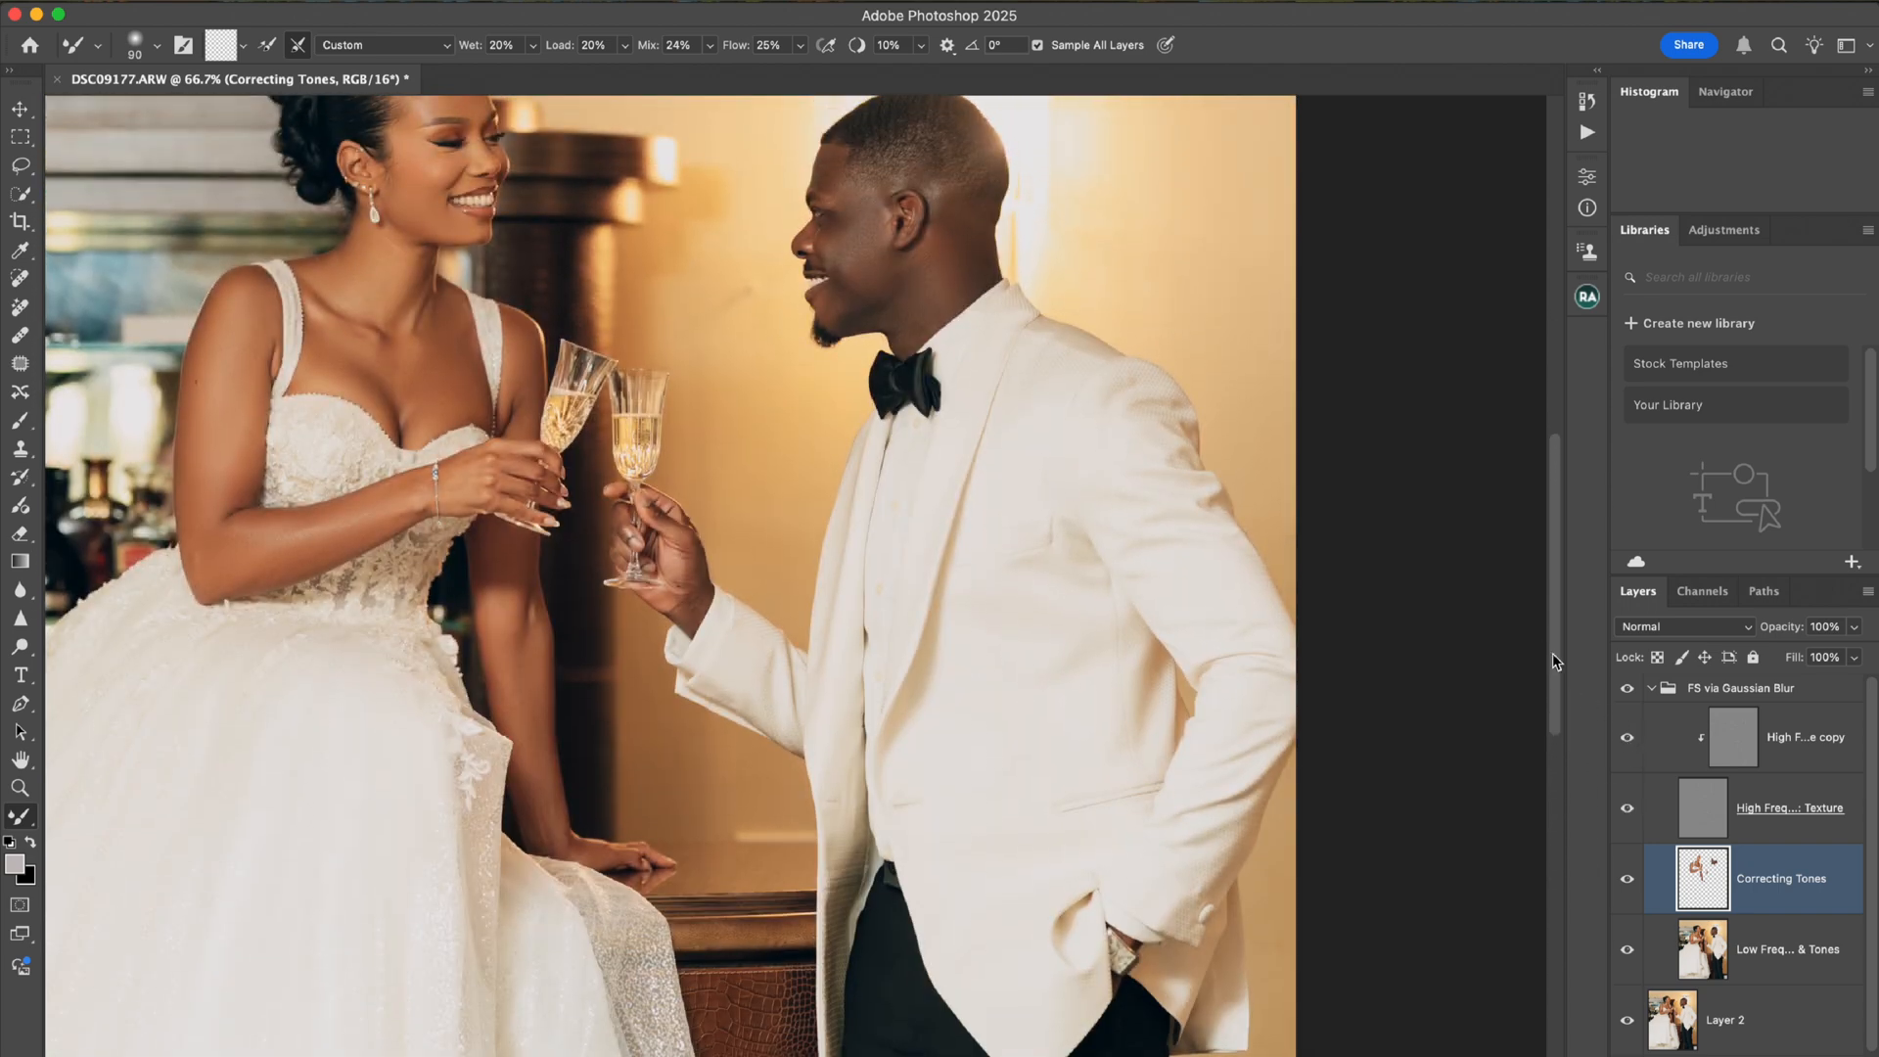
left_click_drag(1556, 662, 1553, 579)
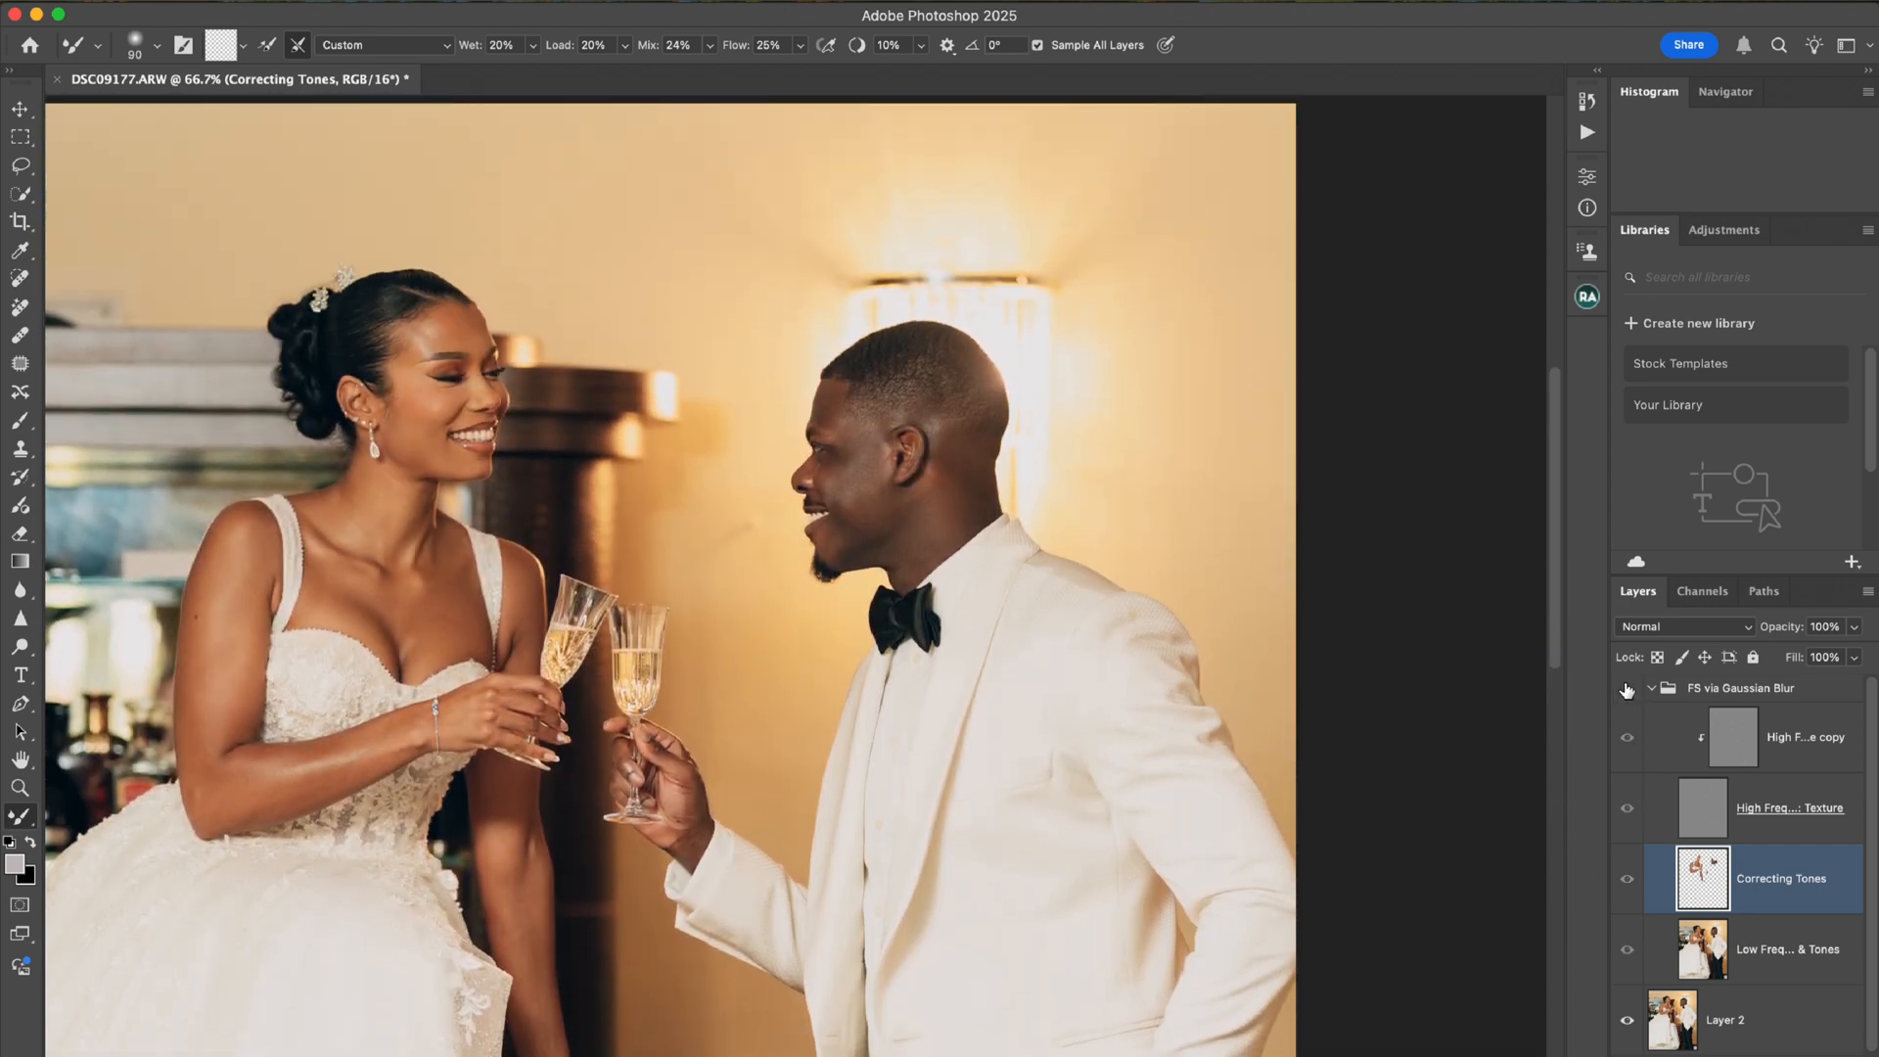
key("super+minus")
key("super+minus")
left_click(1627, 692)
left_click(1629, 693)
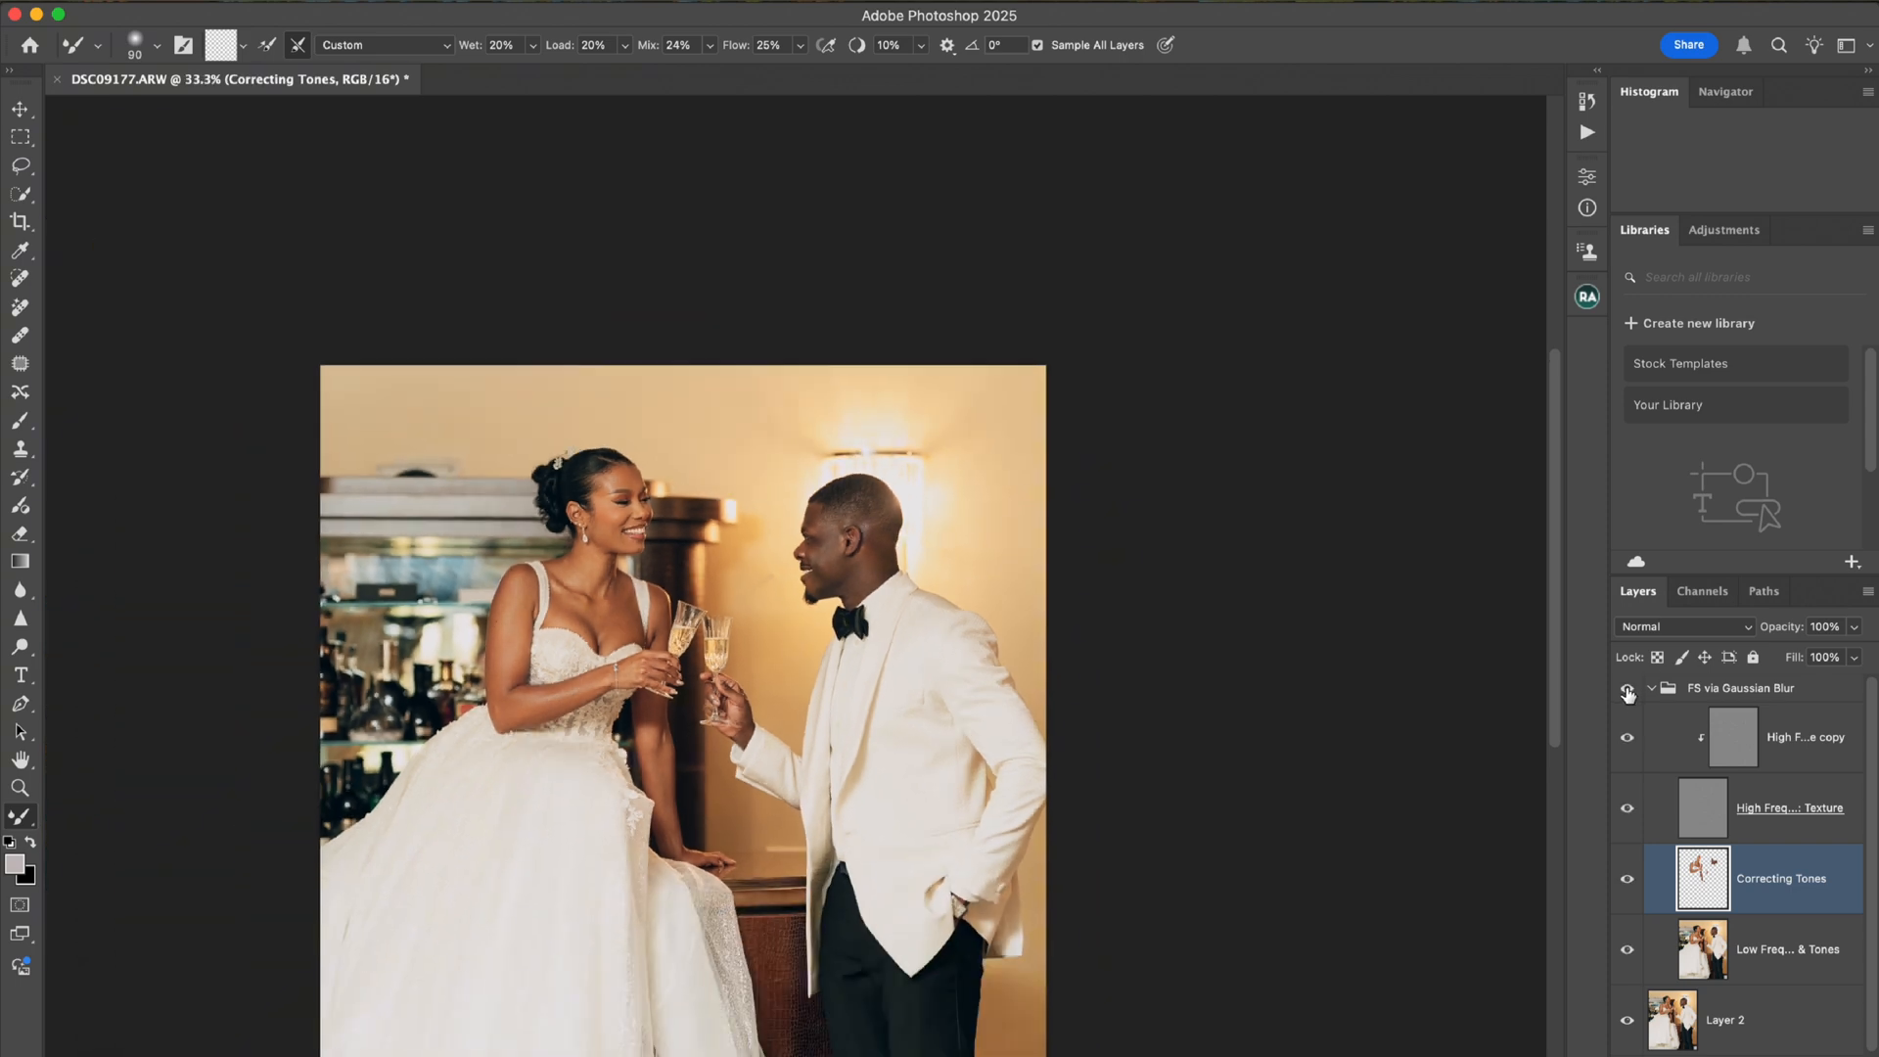
left_click(1628, 693)
key("super+plus")
key("super+minus")
key("super+minus")
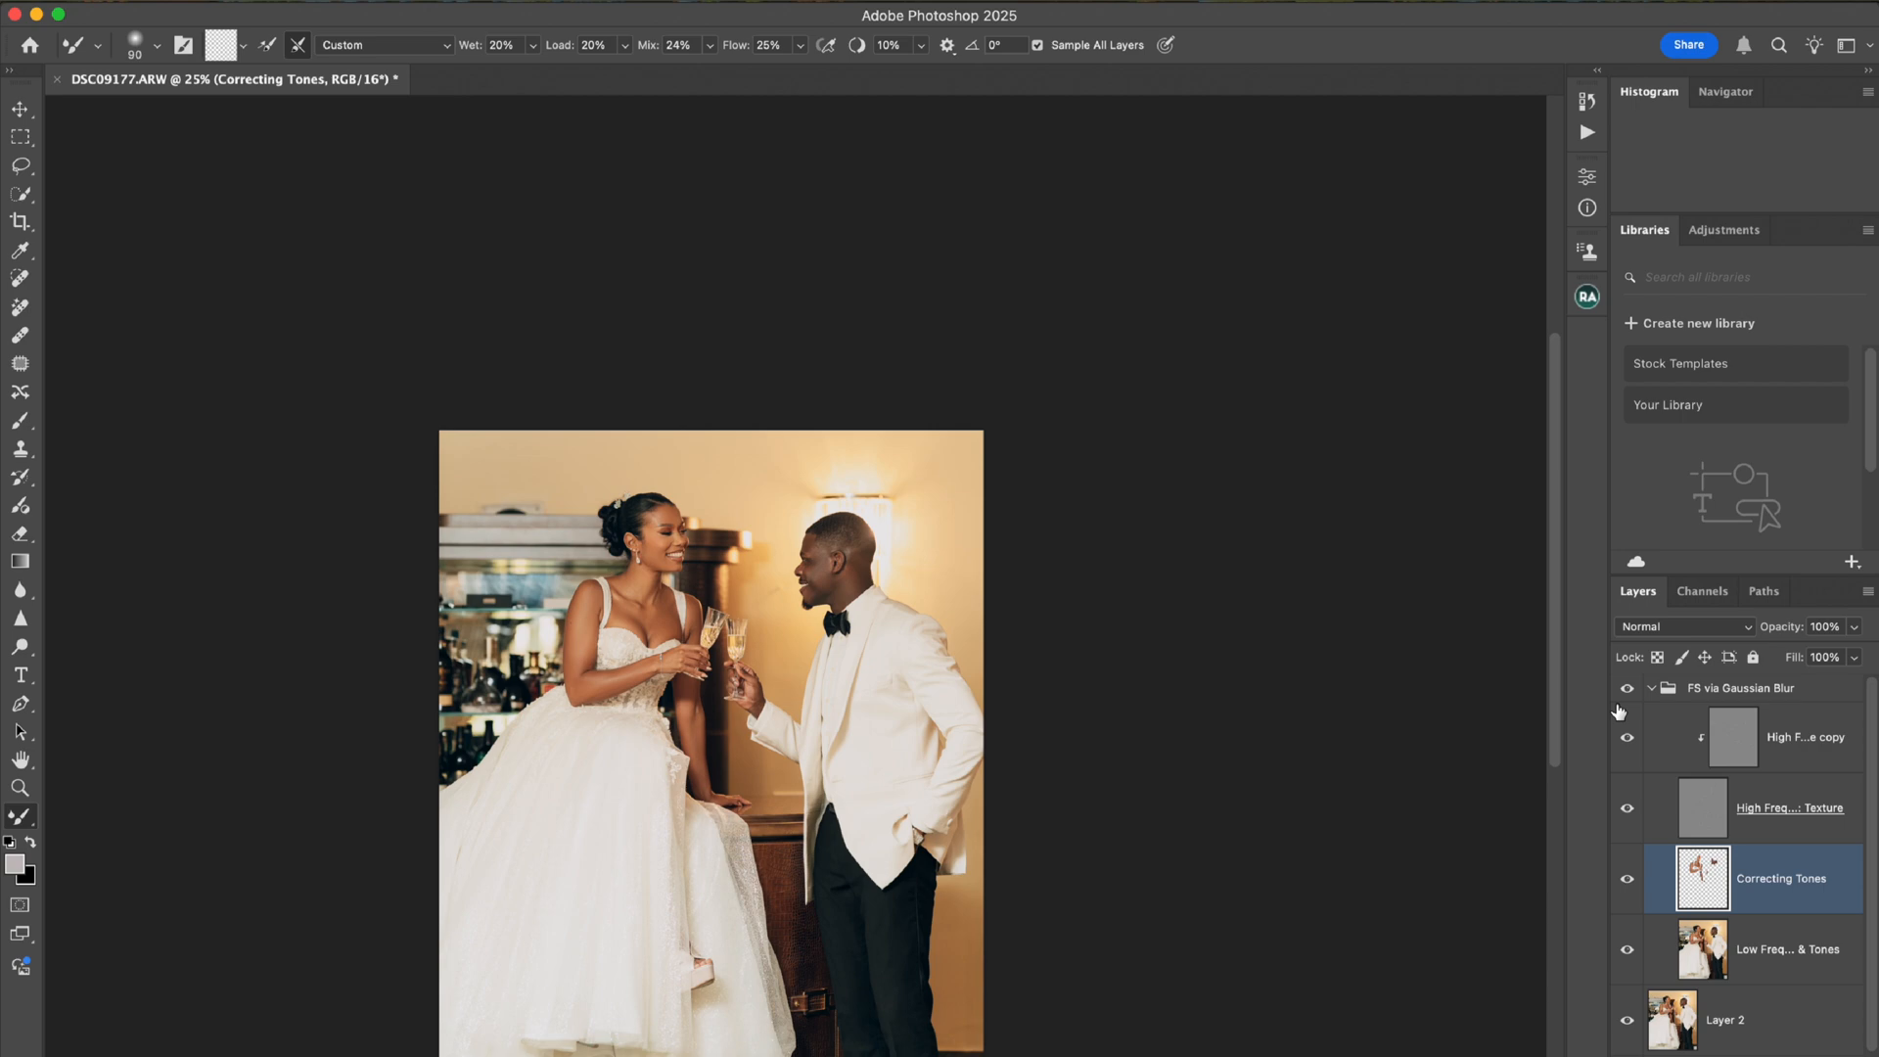
key("super+plus")
key("super+plus")
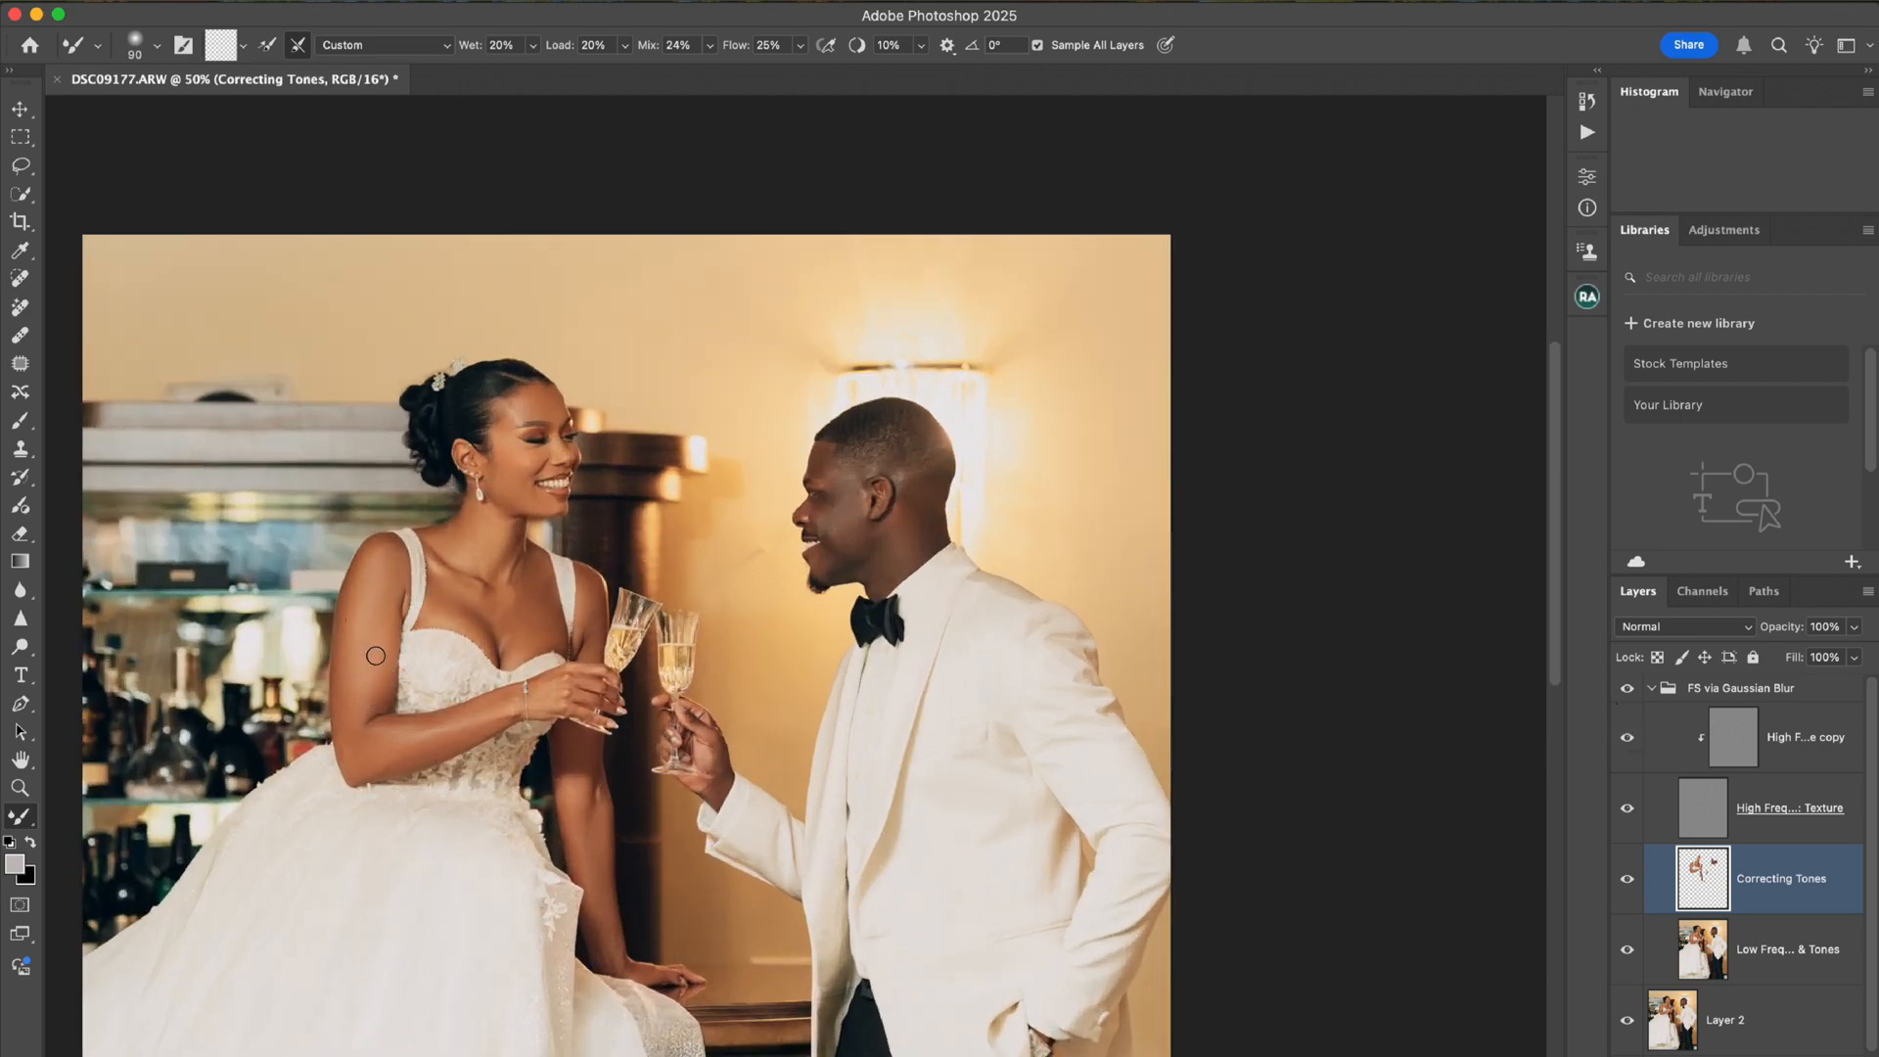
Blend the bride's upper arm at brush size 100 with the high-frequency layers hidden, and show those layers again.
left_click(1628, 813)
key("bracketright")
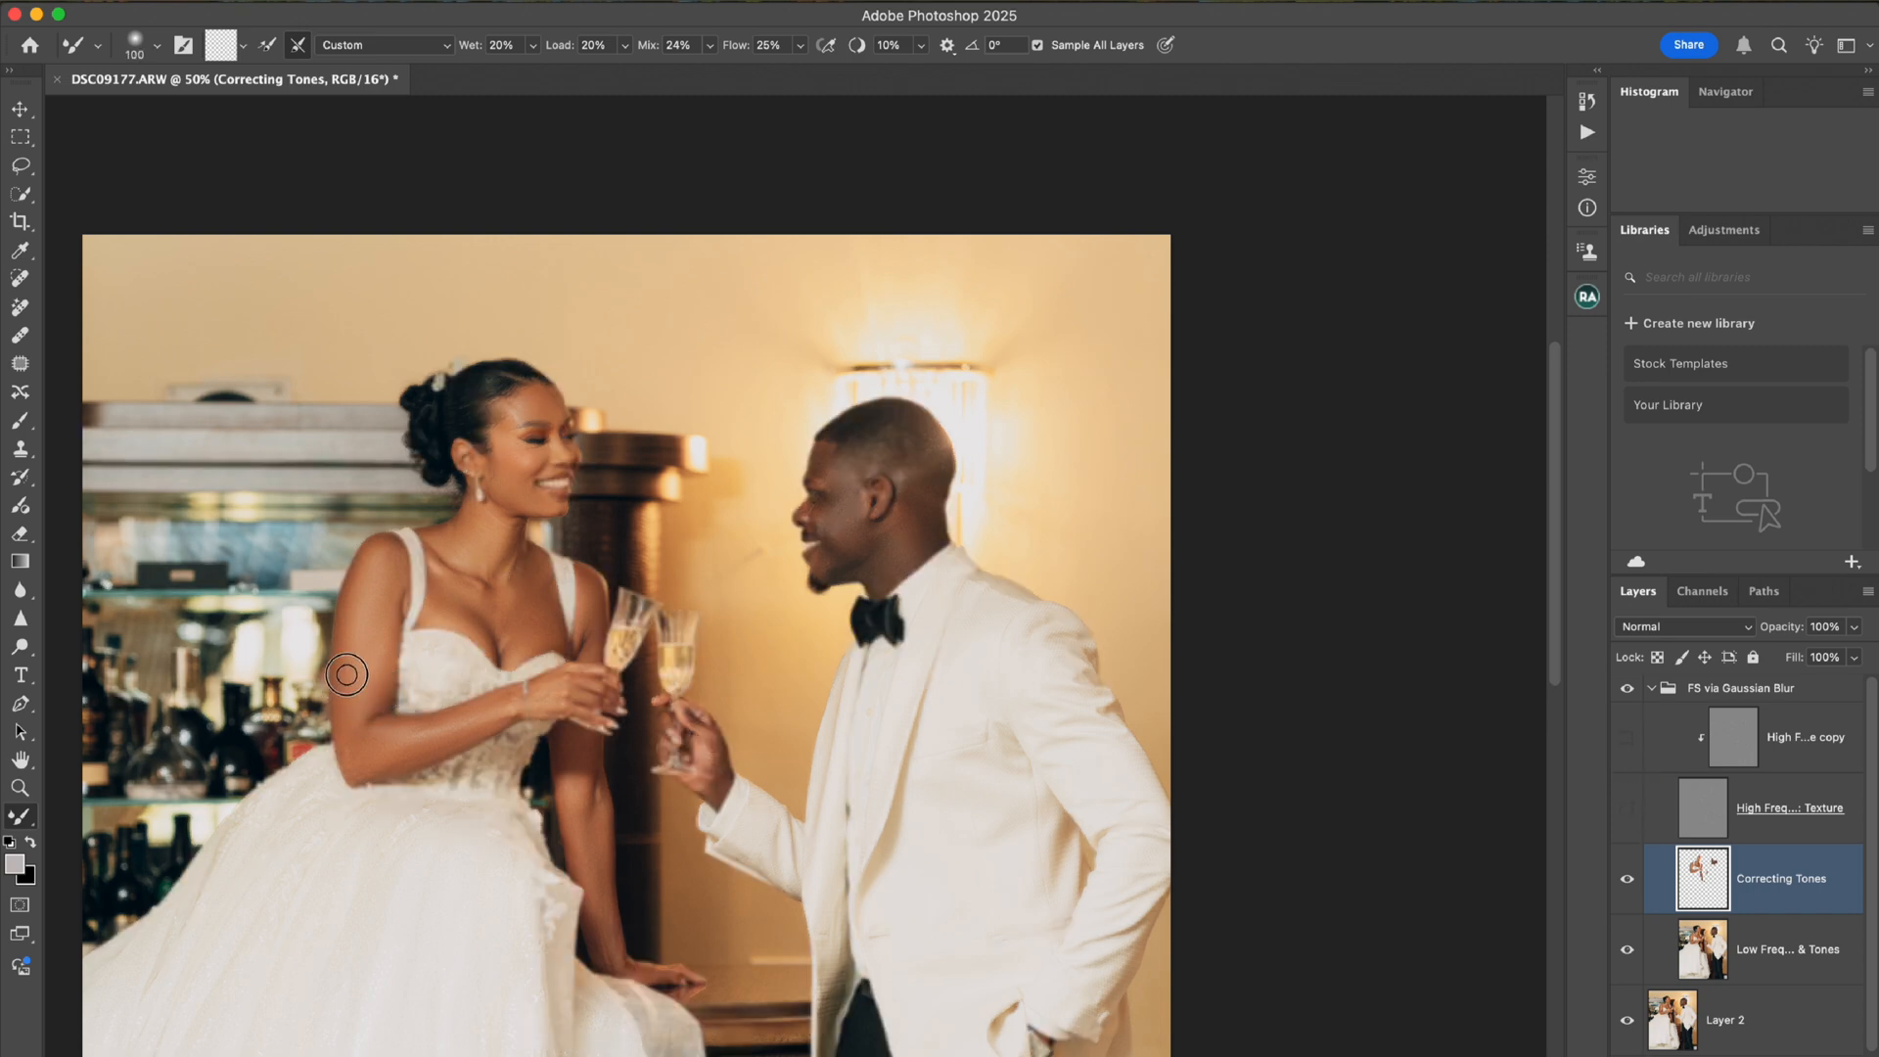
key("bracketleft")
key("bracketright")
key("bracketleft")
key("bracketleft")
key("bracketright")
left_click_drag(1630, 741, 1628, 809)
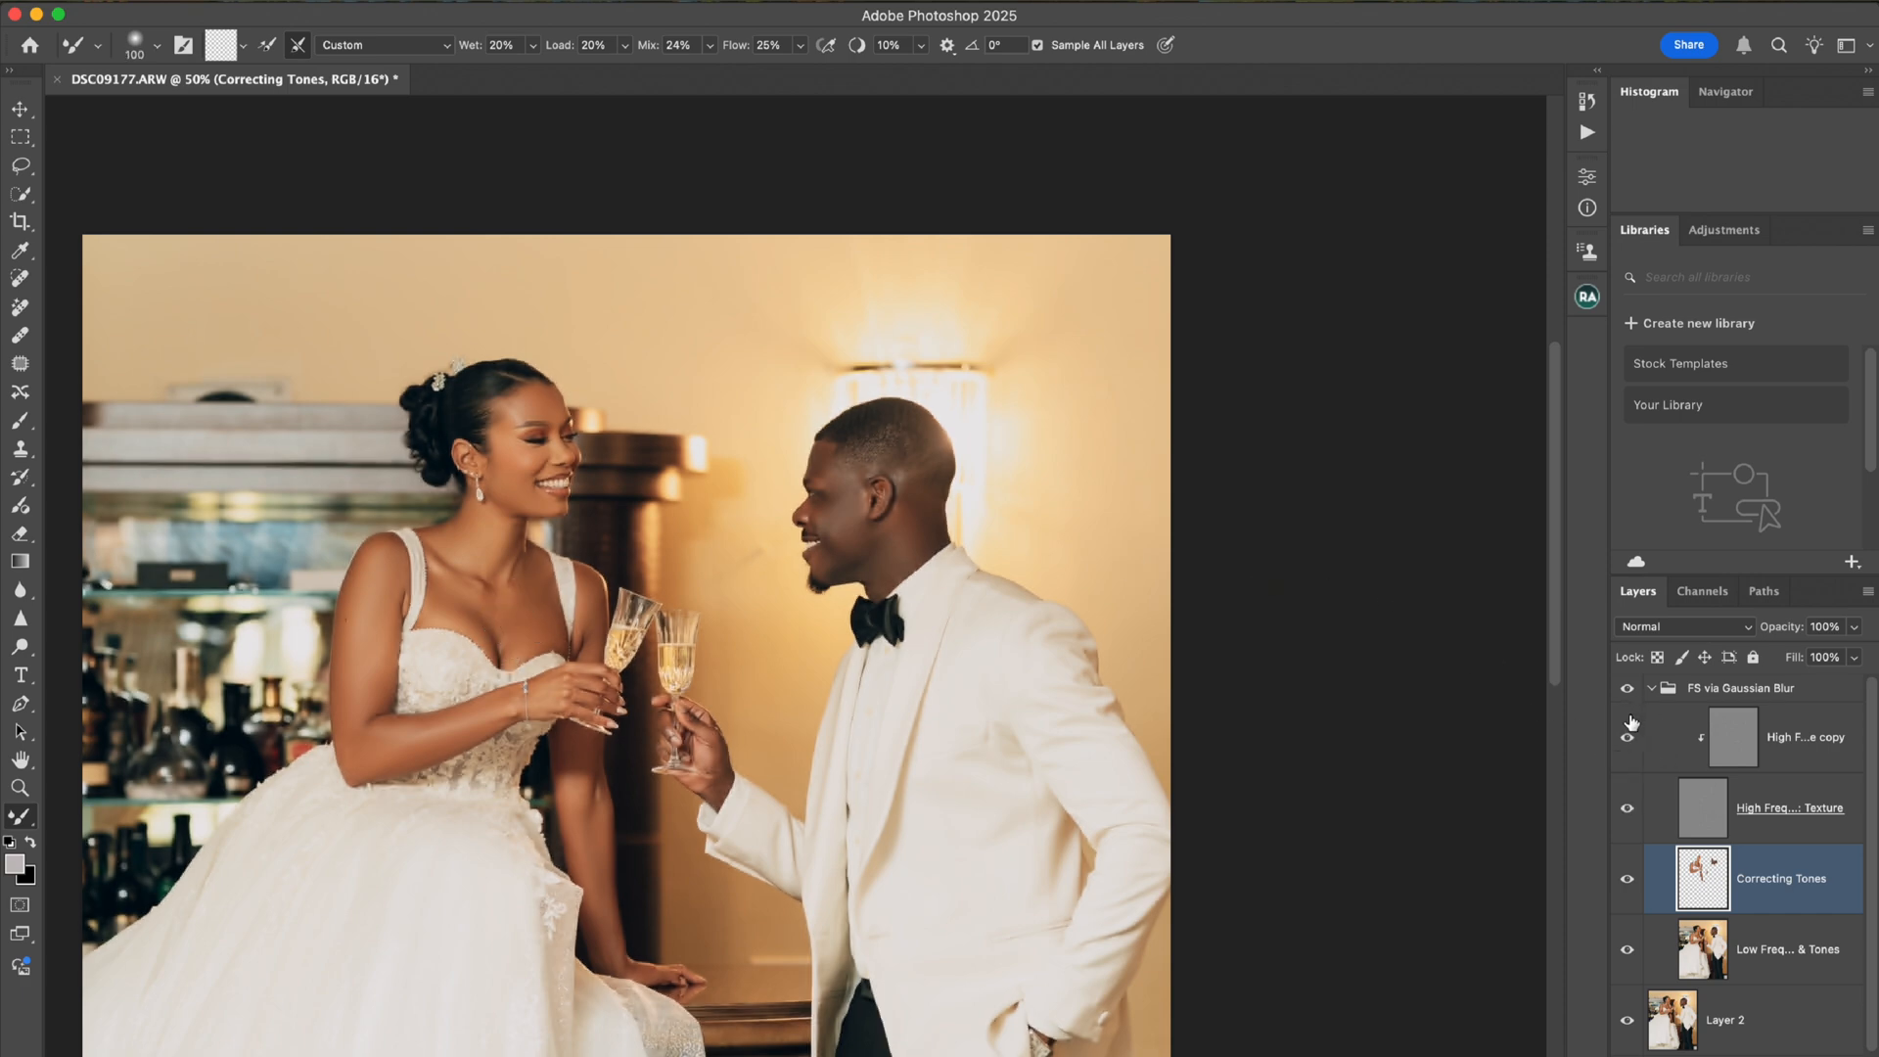
Collapse the FS via Gaussian Blur group and examine the retouched couple close up in full-screen view.
left_click(1656, 689)
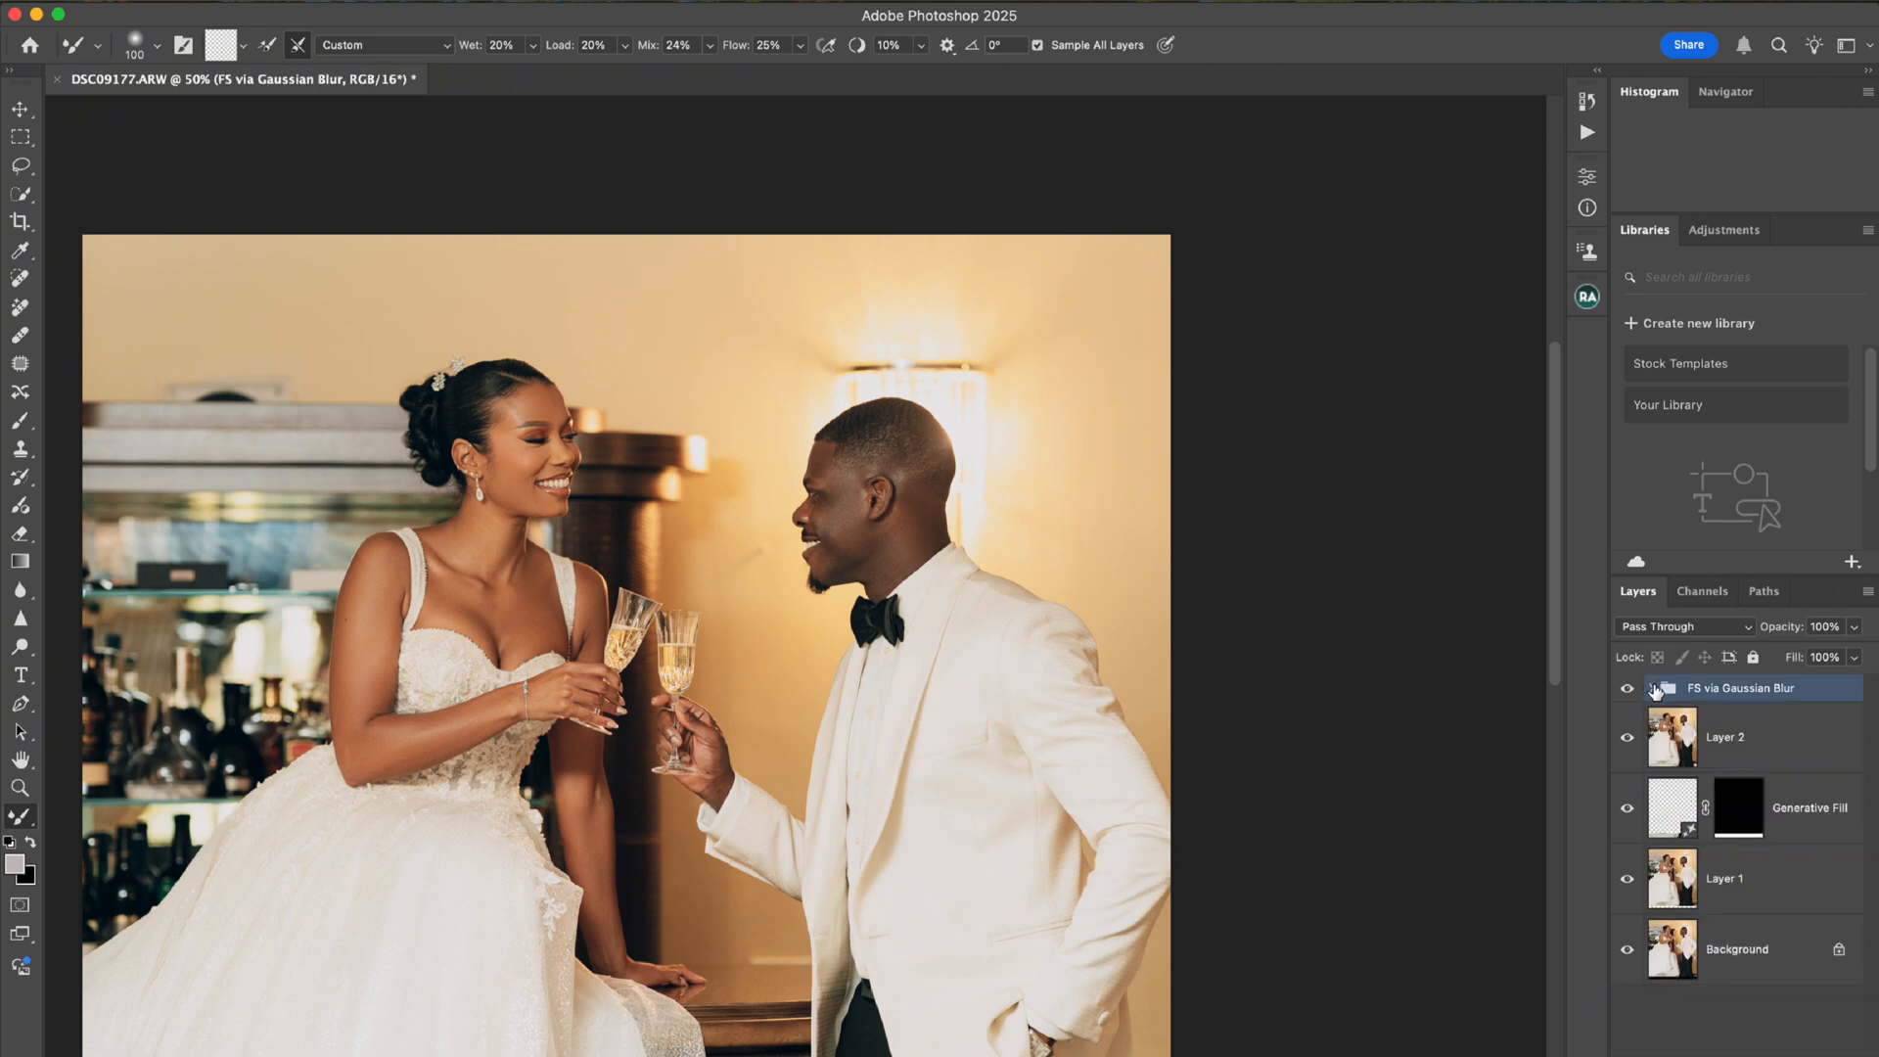
key("super+minus")
key("super+minus")
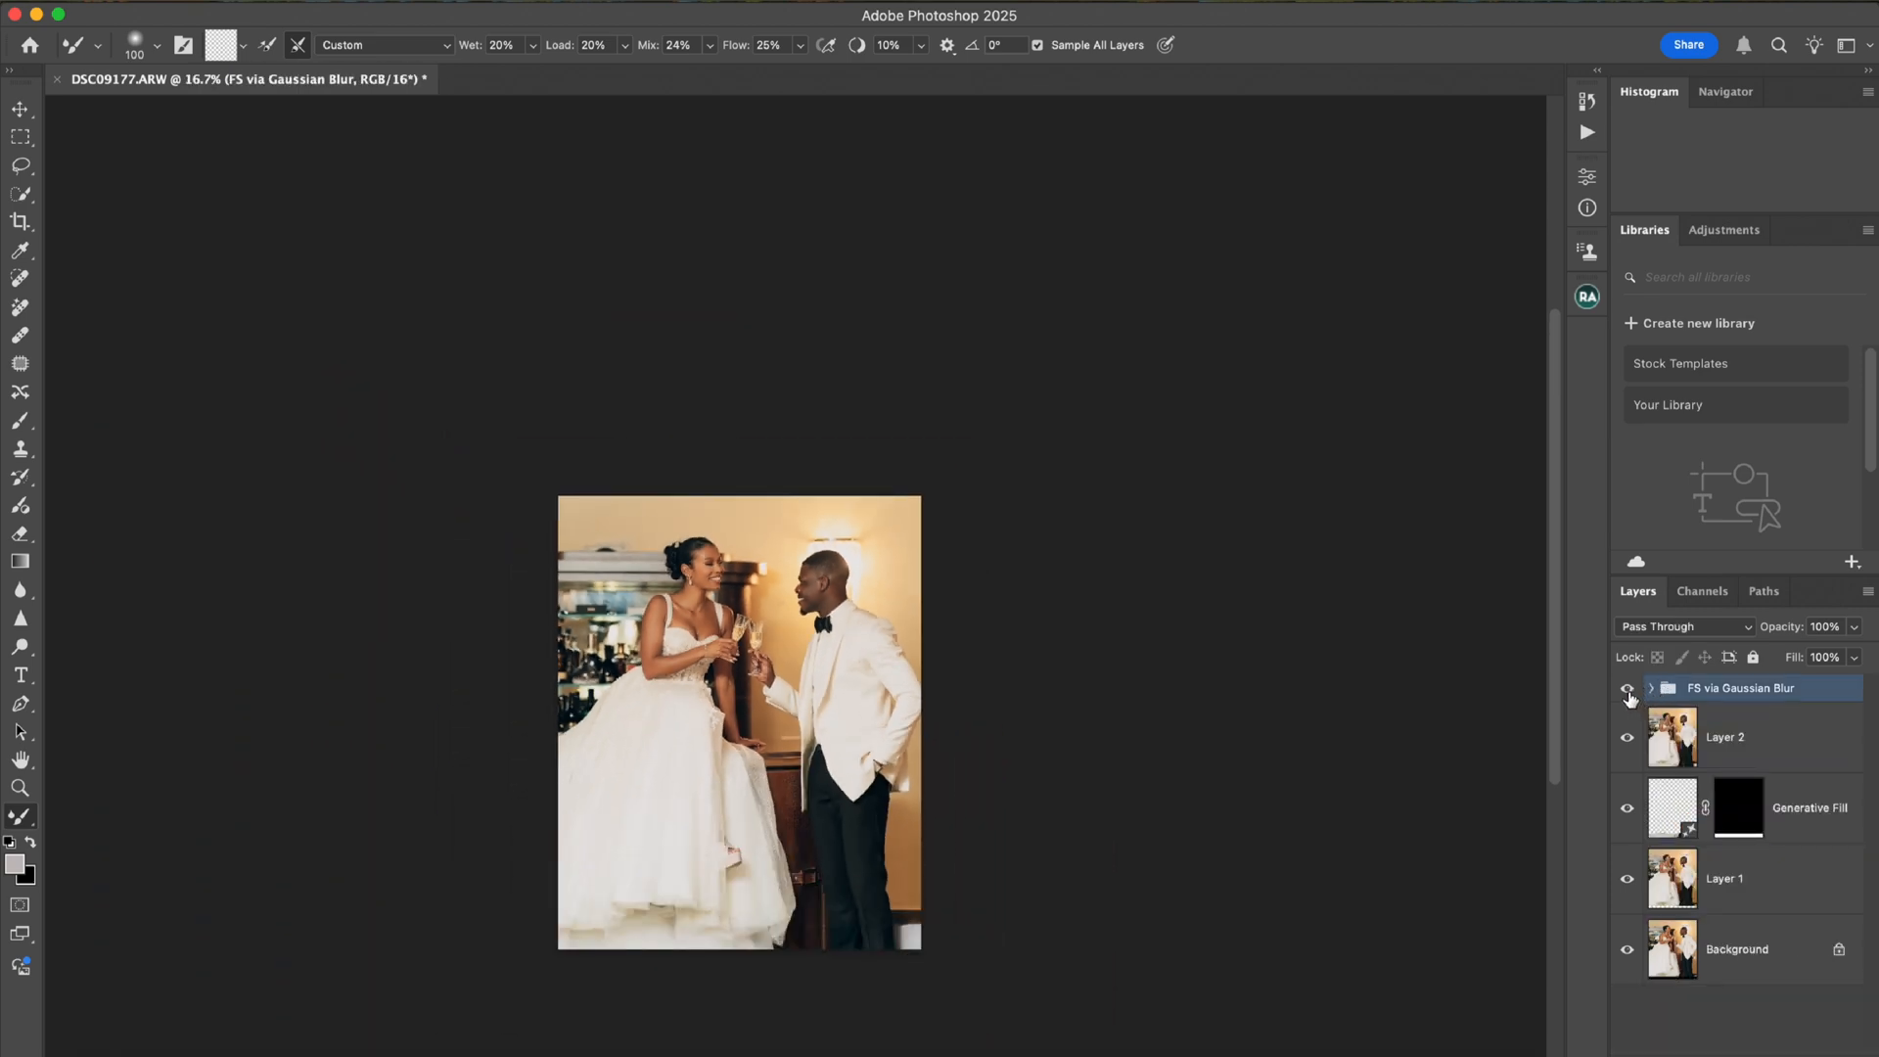
key("super+equal")
scroll(1565, 673, "down", 3)
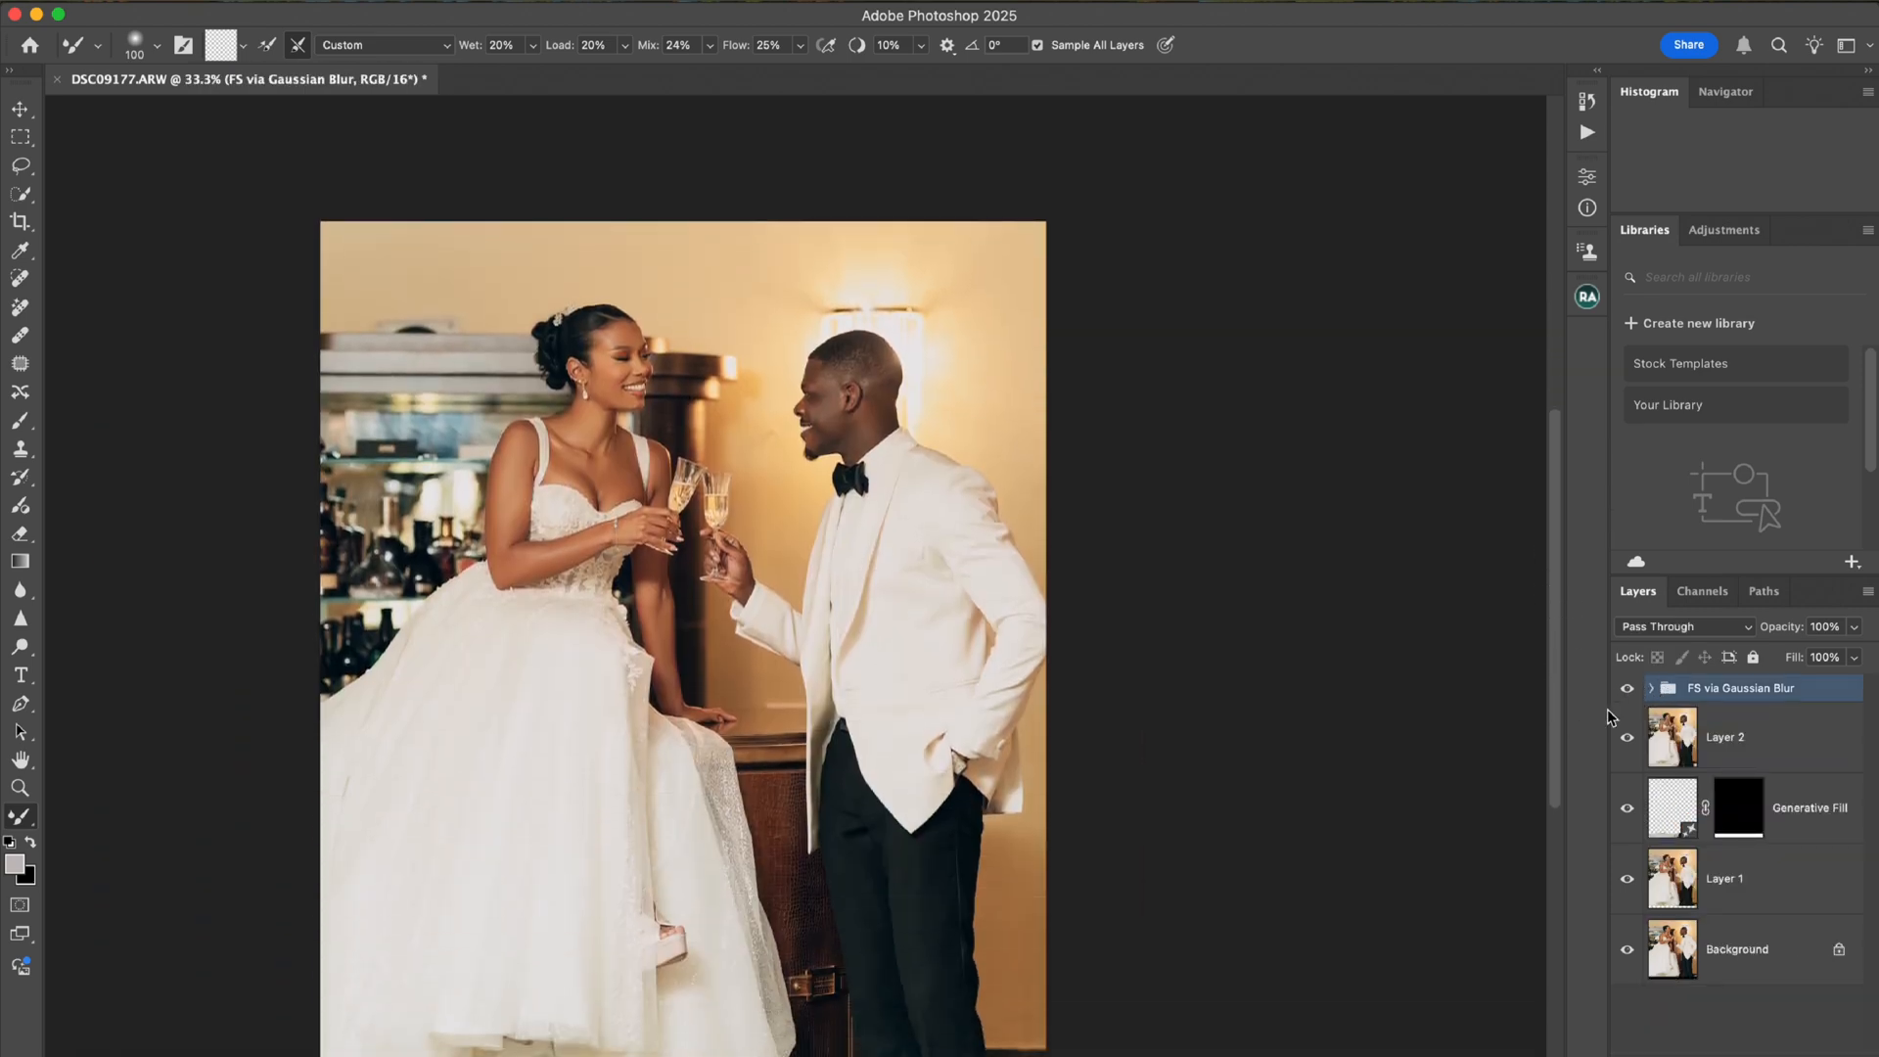
key("f")
key("f")
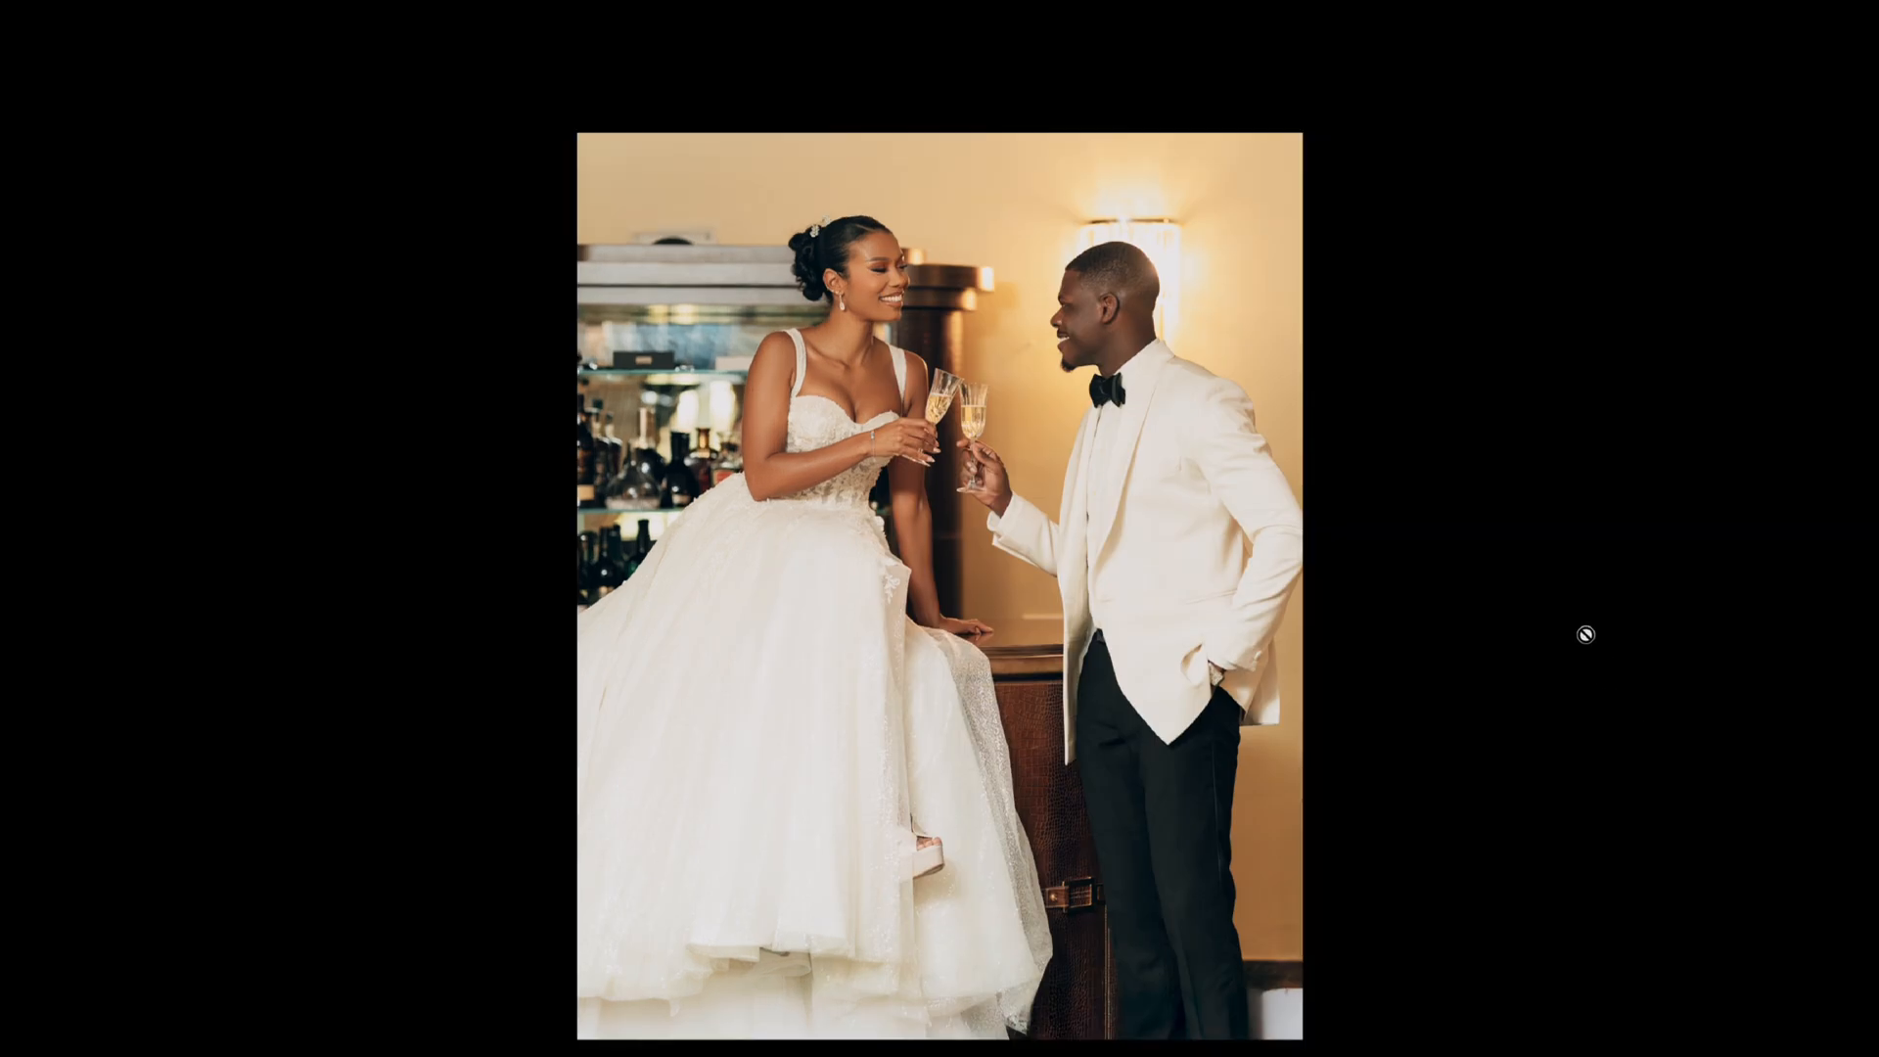
key("super+equal")
left_click_drag(1013, 507, 935, 648)
key("super+equal")
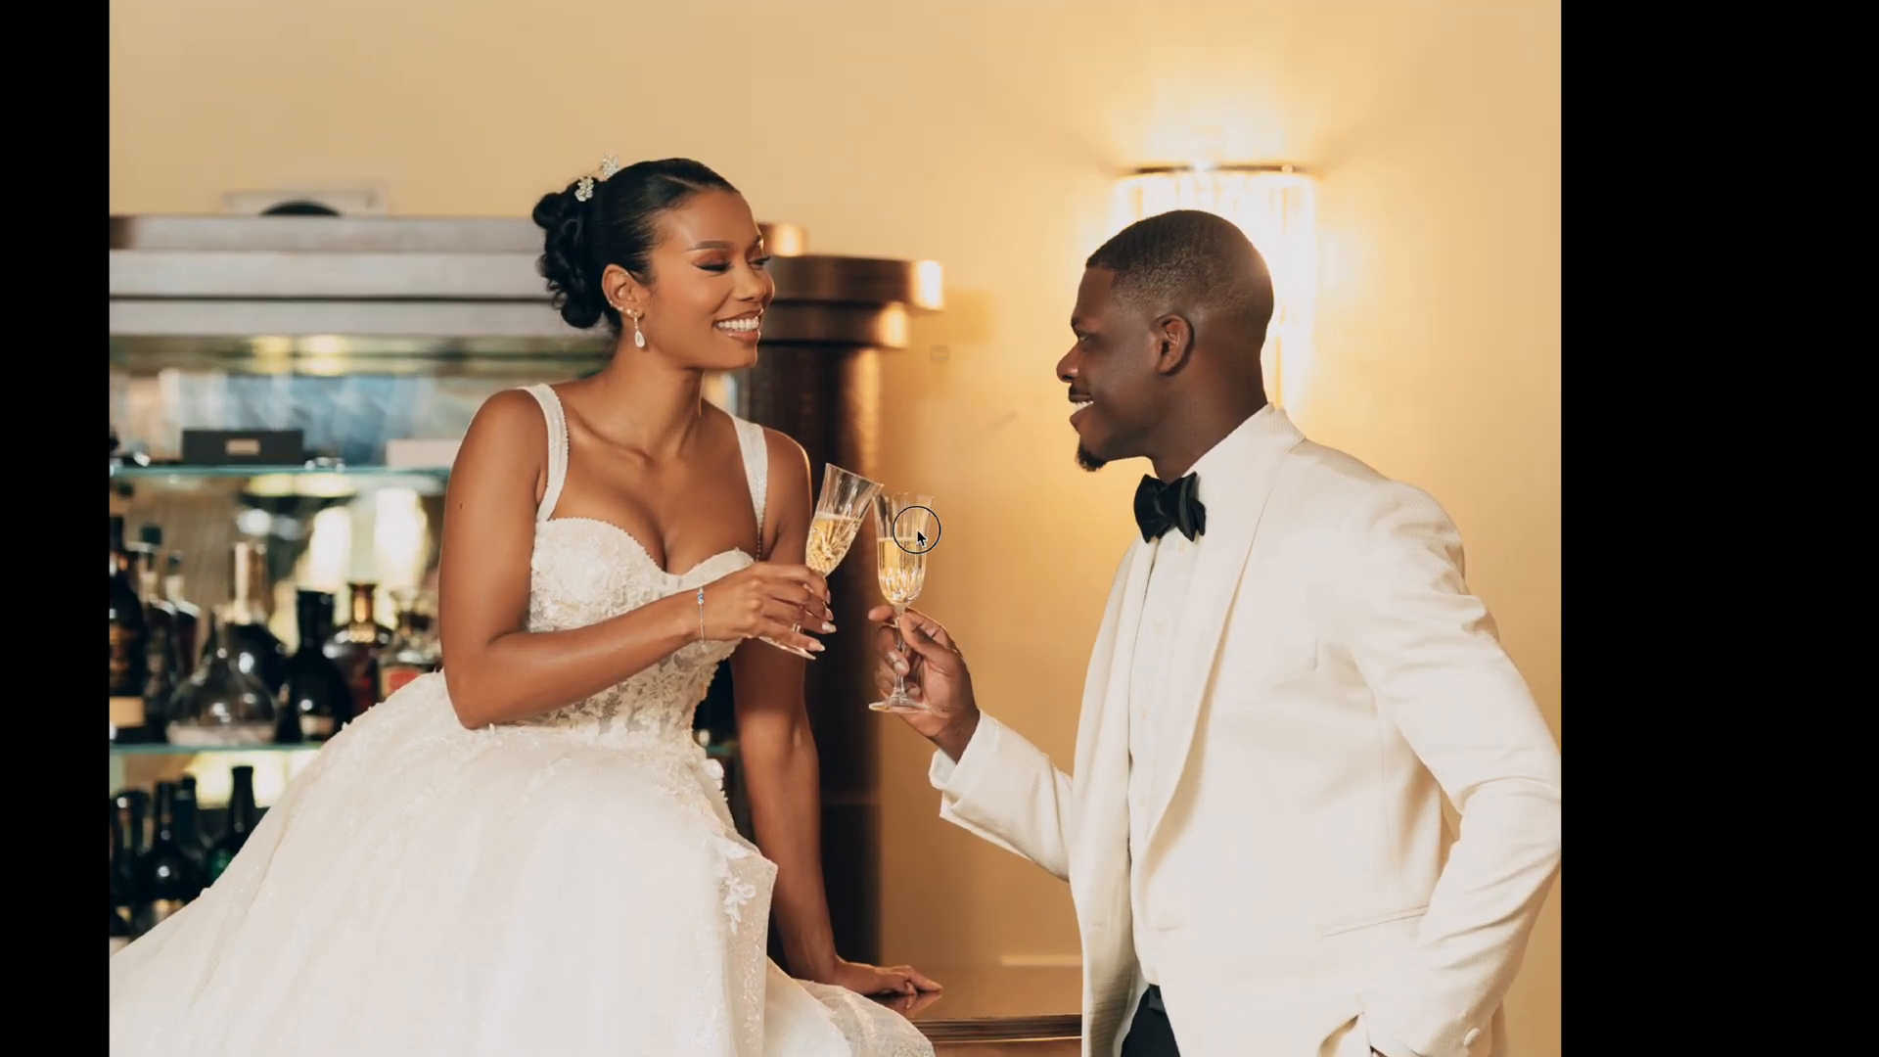
left_click(947, 530)
left_click(957, 445)
key("f")
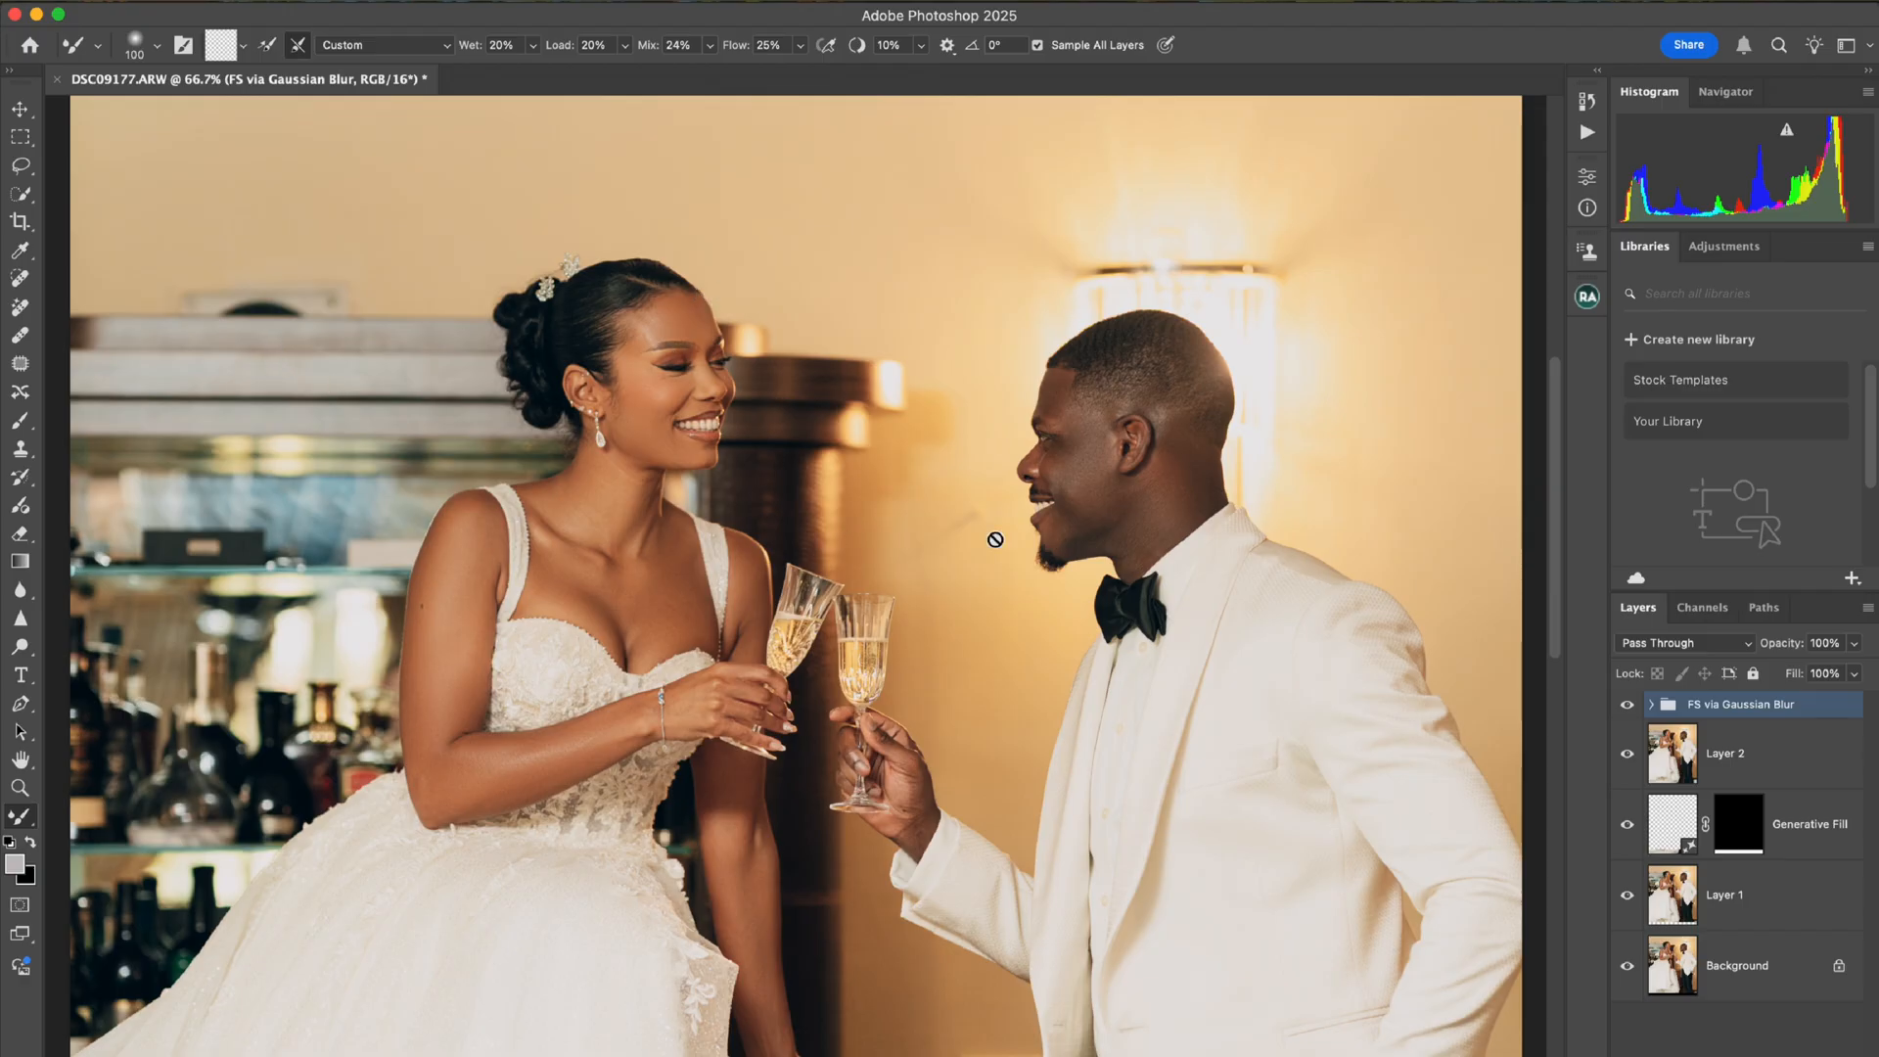
On the Correcting Tones layer, blend the bride's forehead at brush size 90 with the high-frequency layers hidden, and show them again.
left_click(1653, 705)
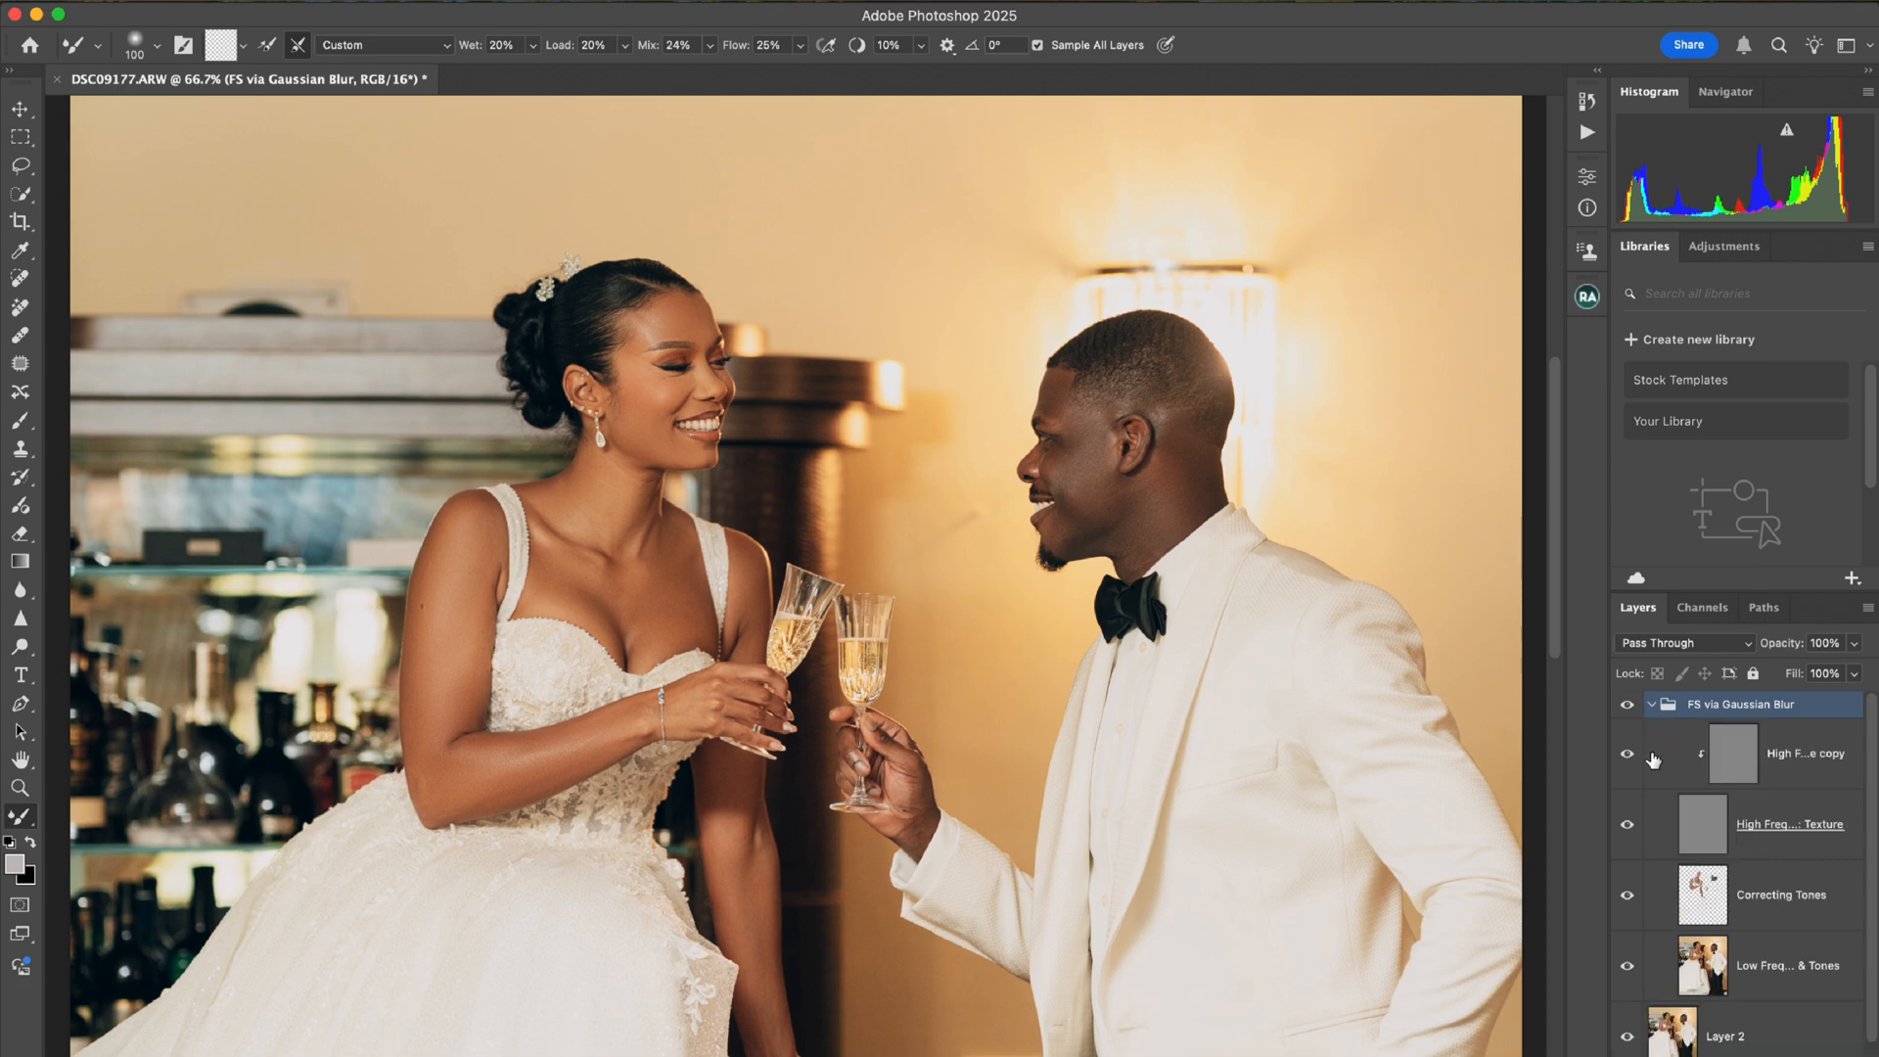
left_click(1628, 825)
left_click(1701, 910)
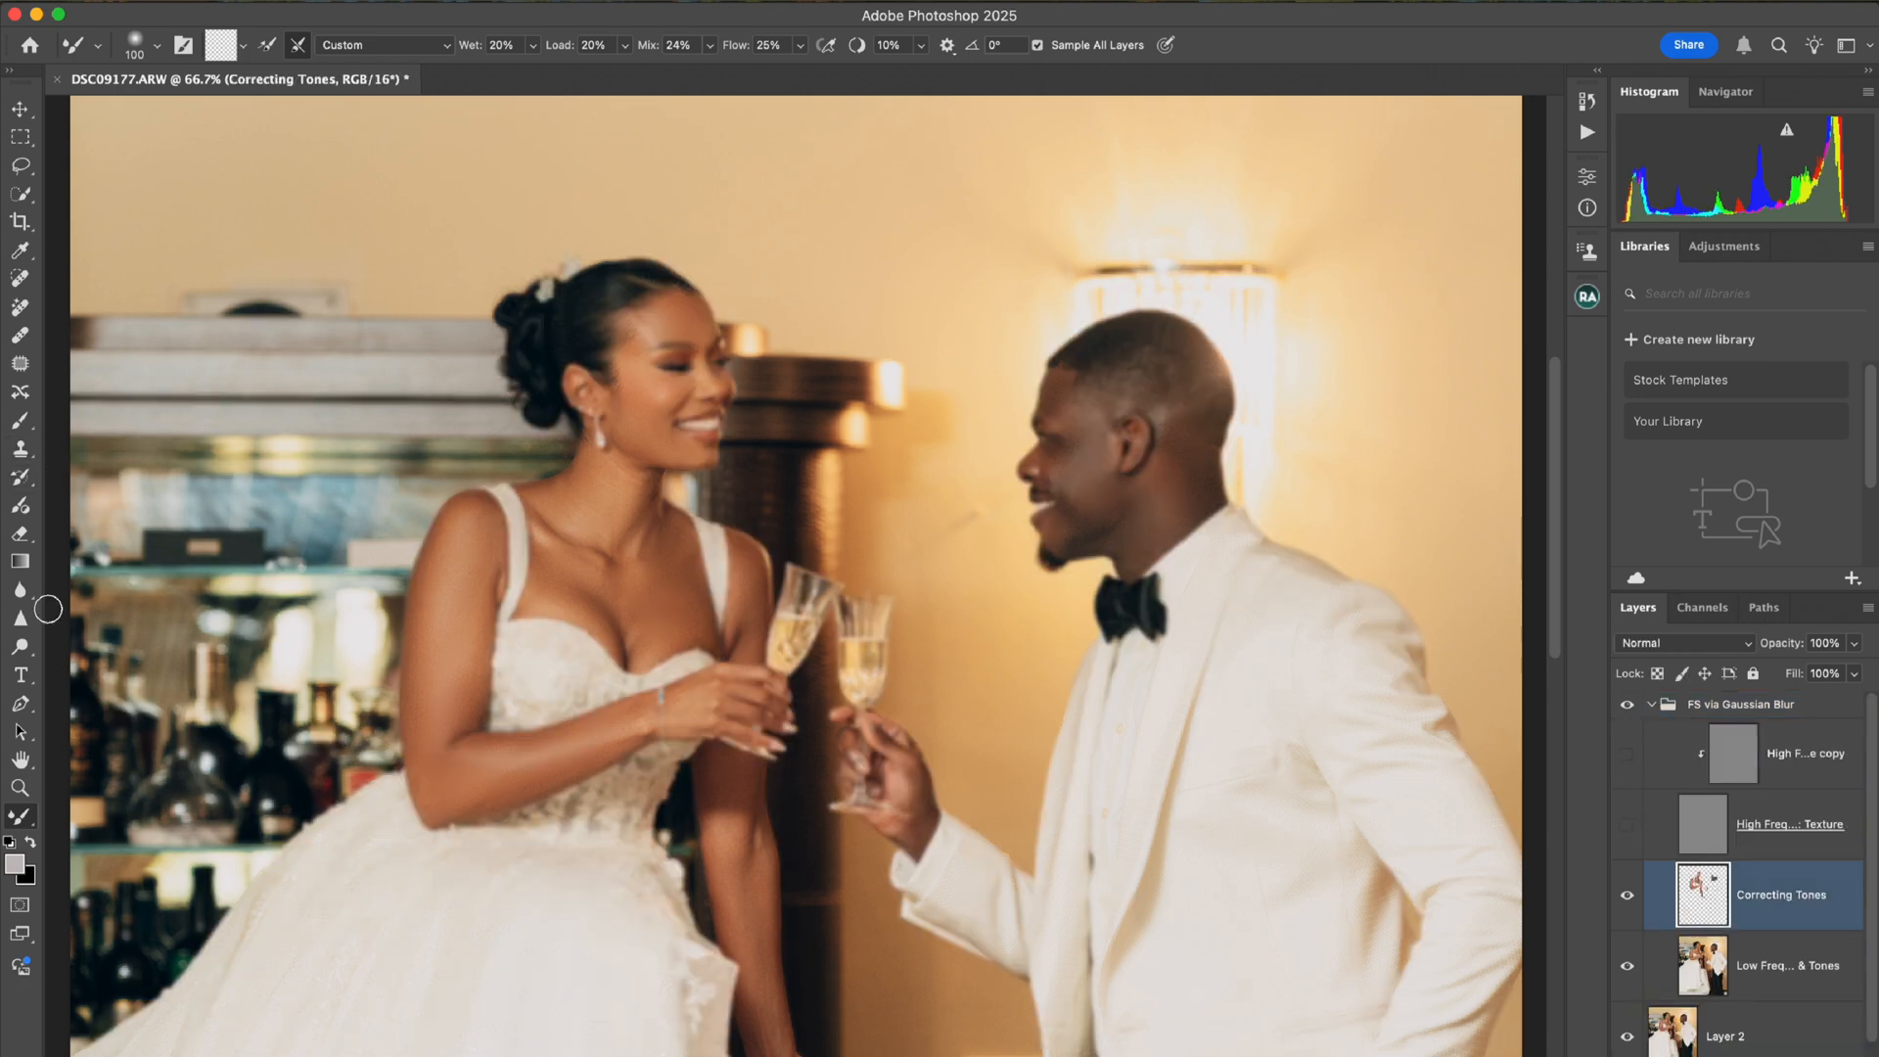
key("p")
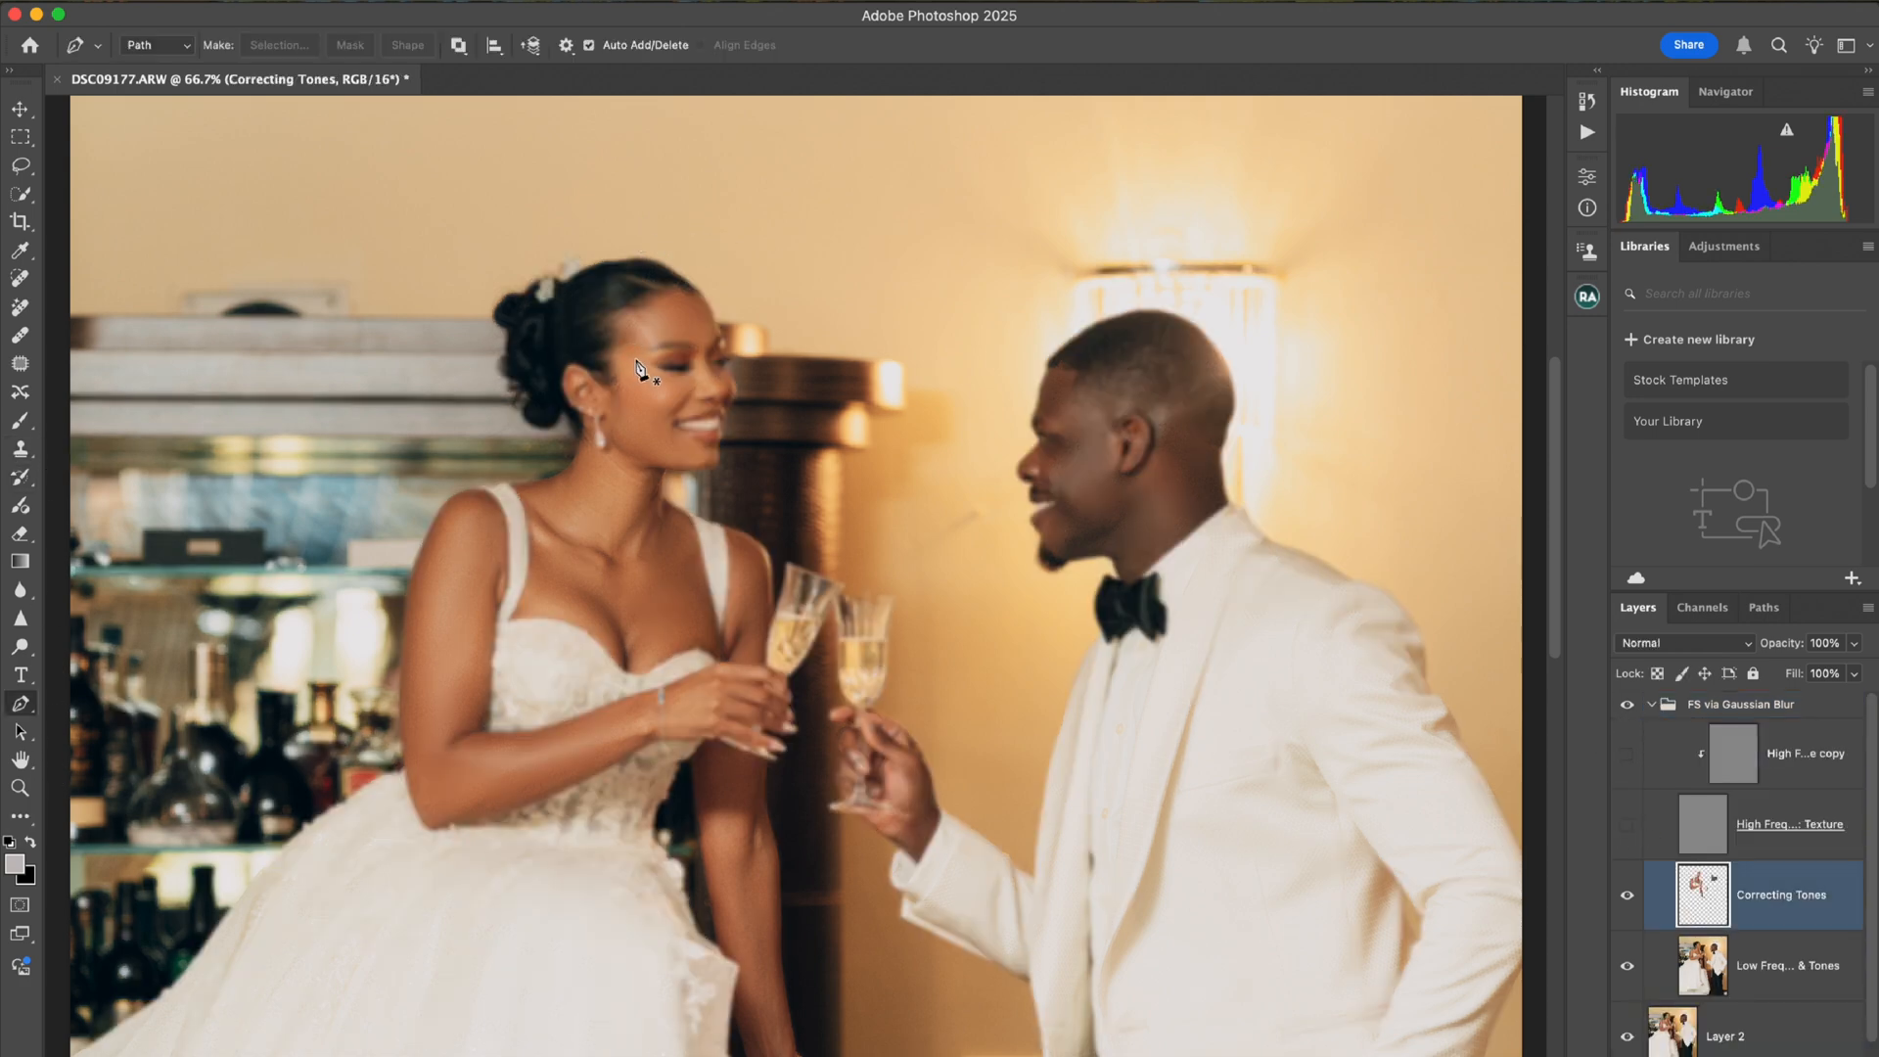
left_click(632, 359)
key("b")
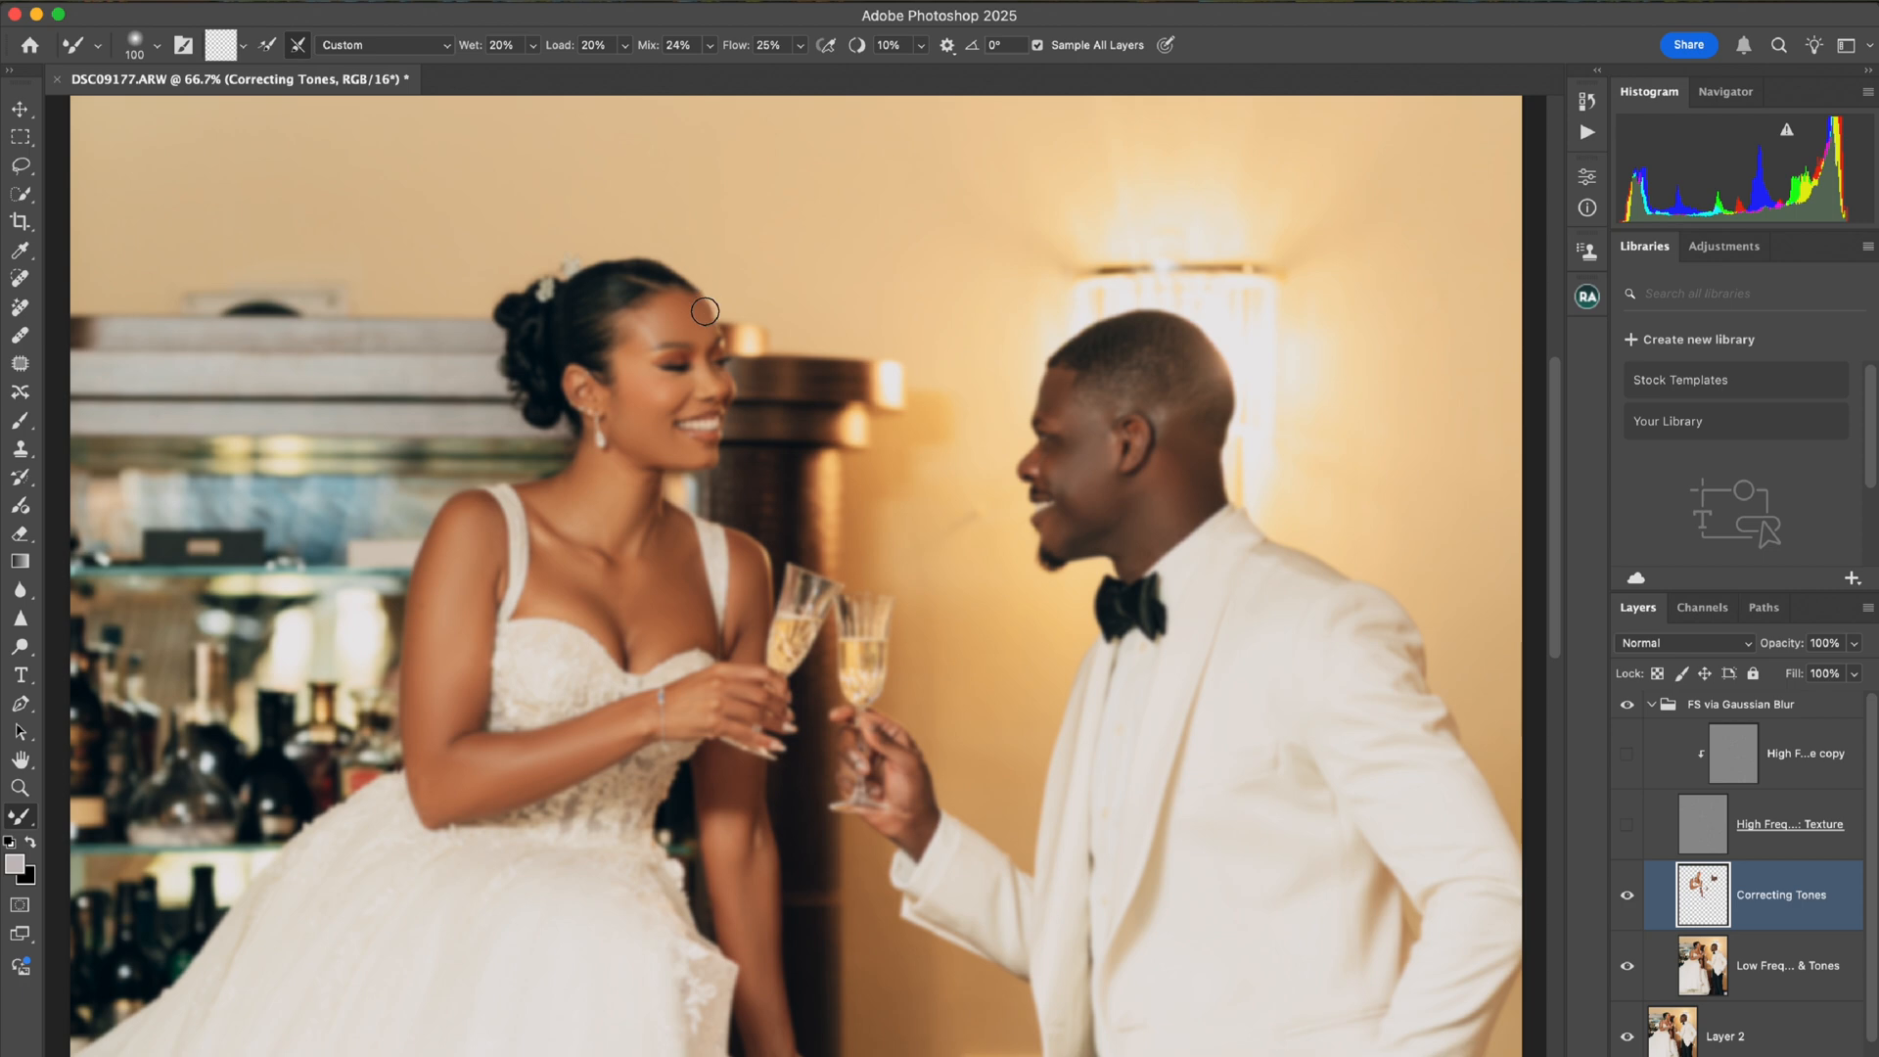
key("bracketleft")
mouse_move(672, 322)
left_mouse_down()
mouse_move(632, 340)
mouse_move(676, 318)
left_mouse_up()
left_click_drag(1629, 760, 1628, 824)
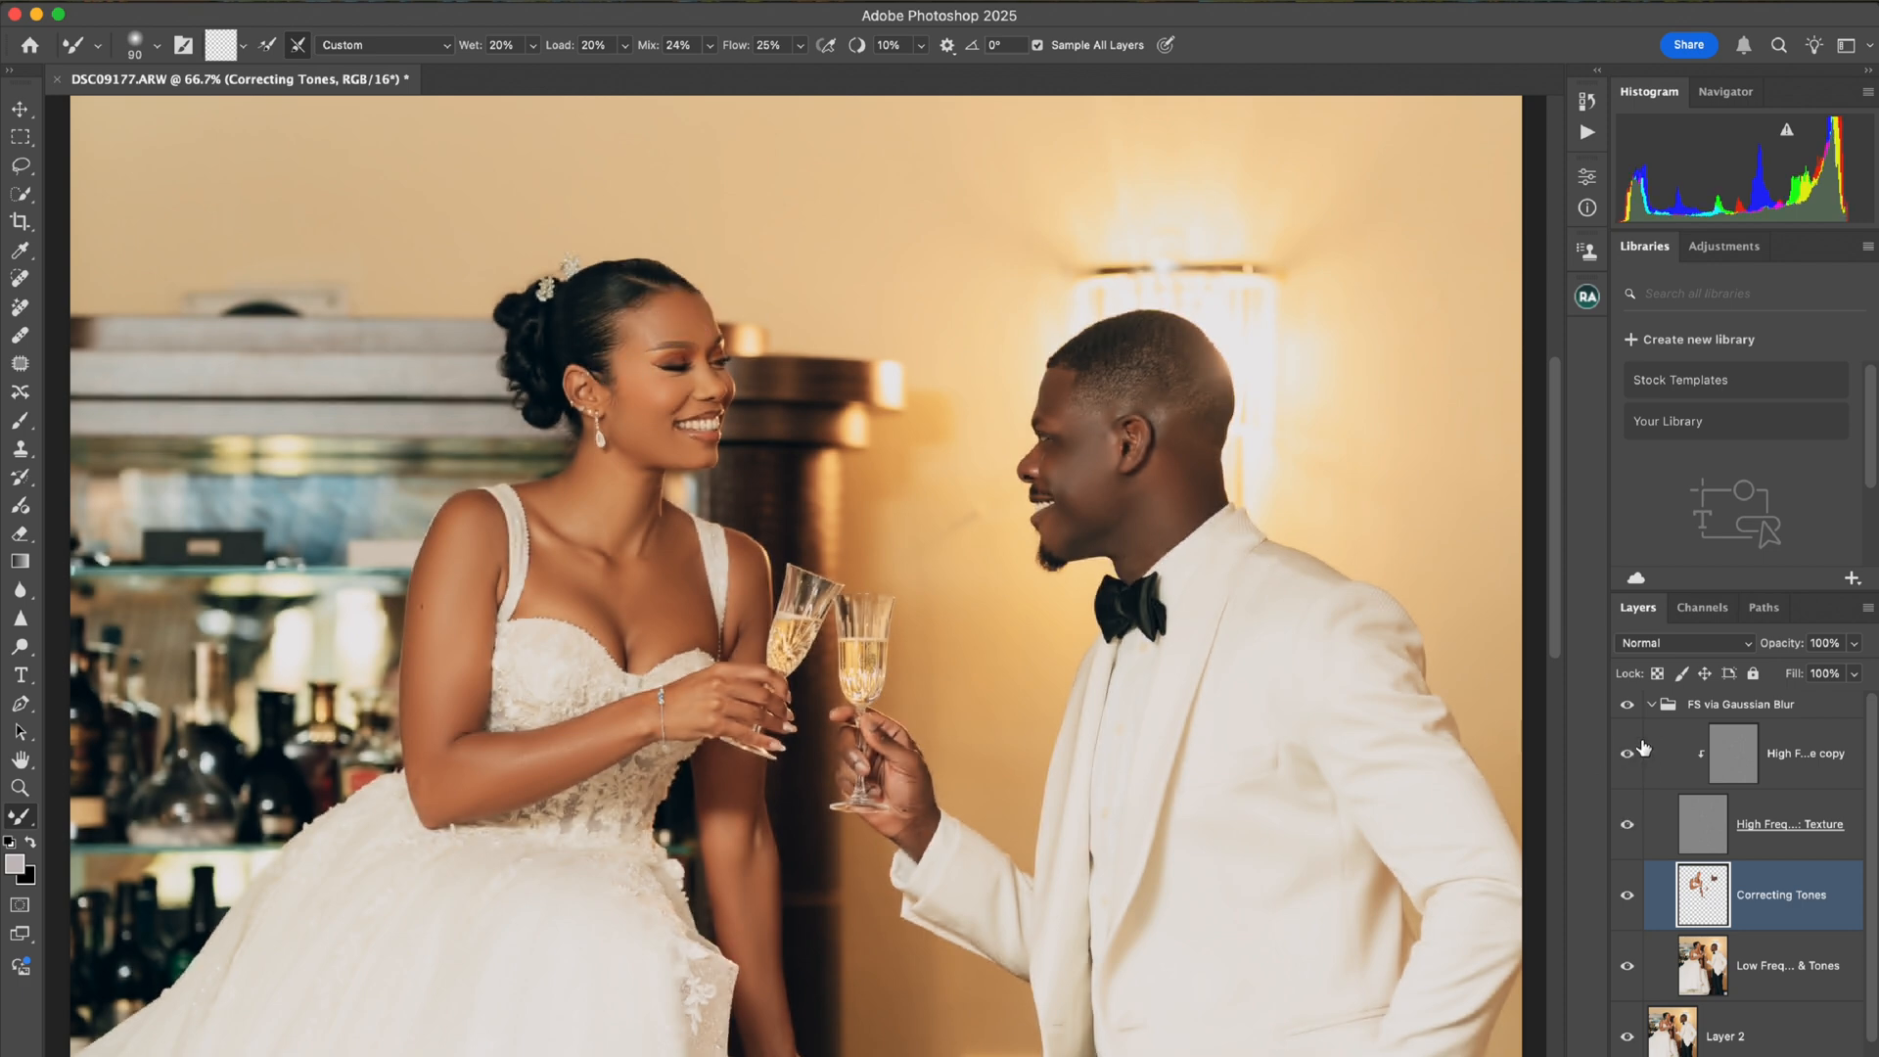
Compare the bride's face at 200% and the whole portrait with the FS via Gaussian Blur group off and on.
key("super+1")
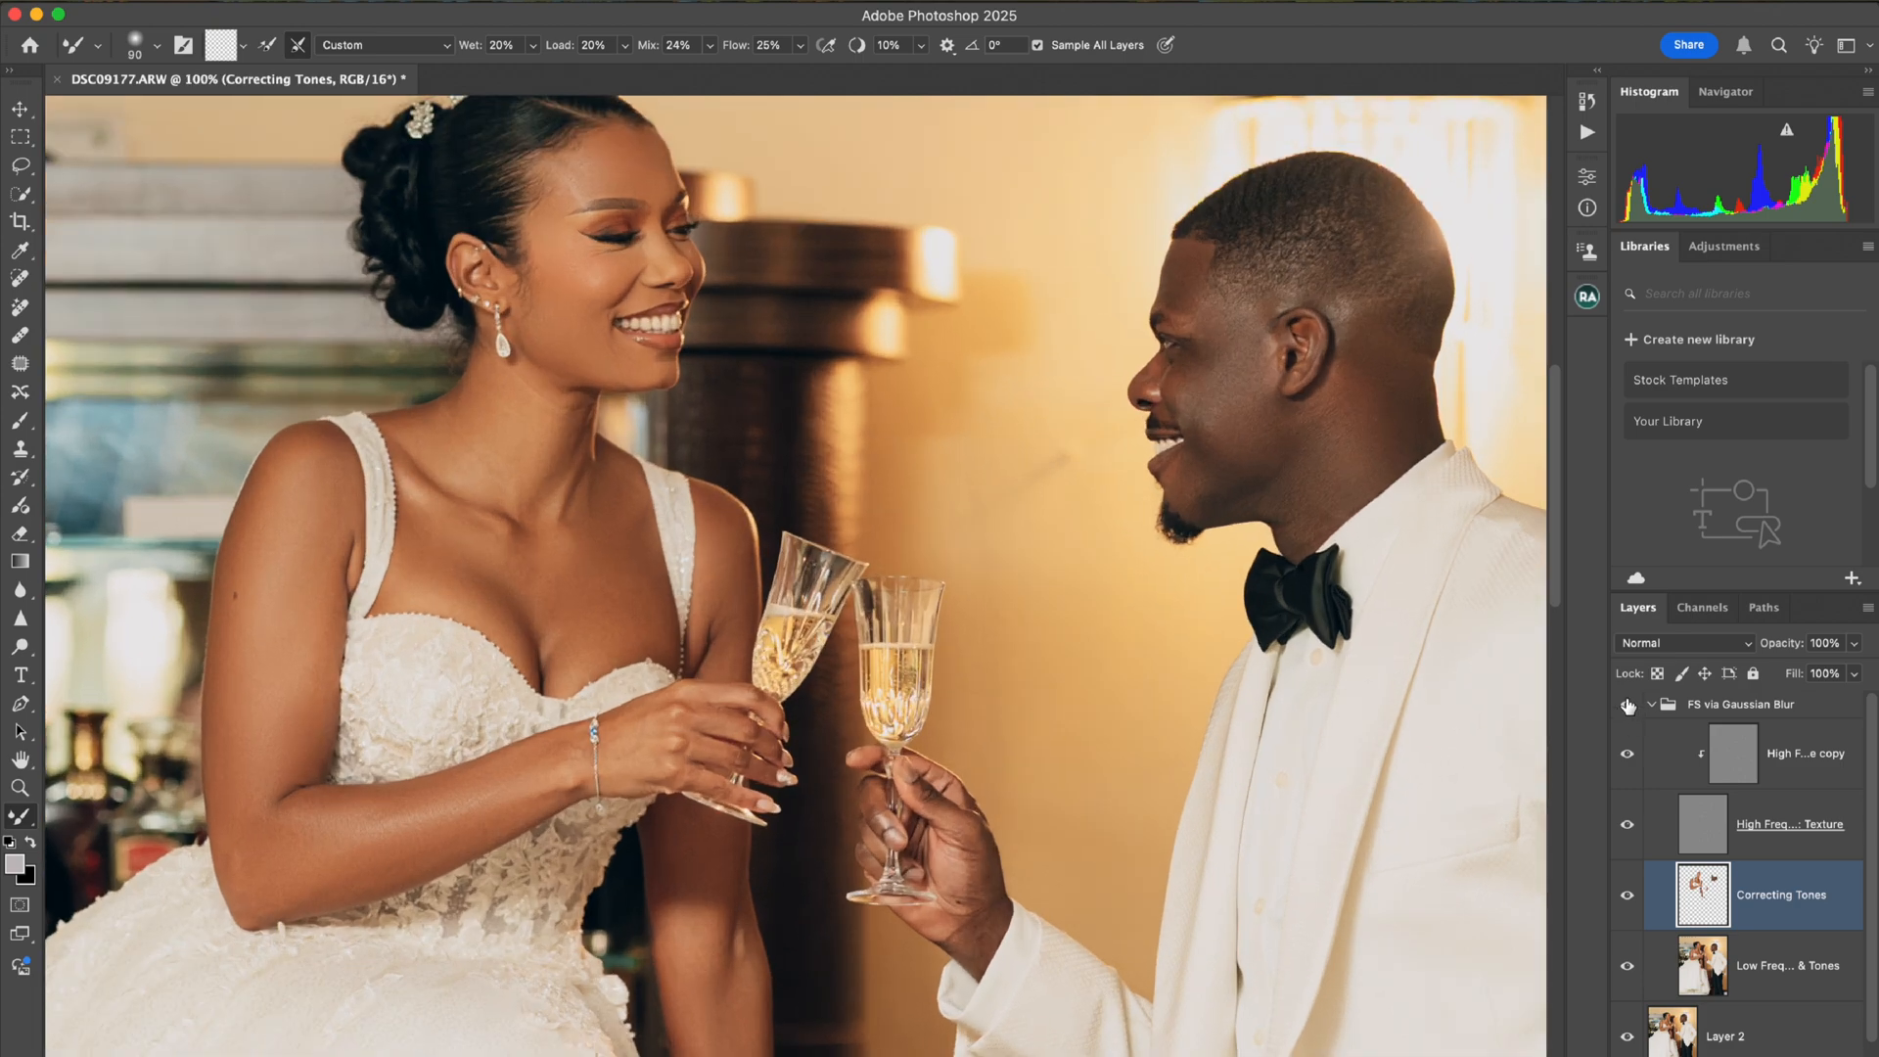
key("super+equal")
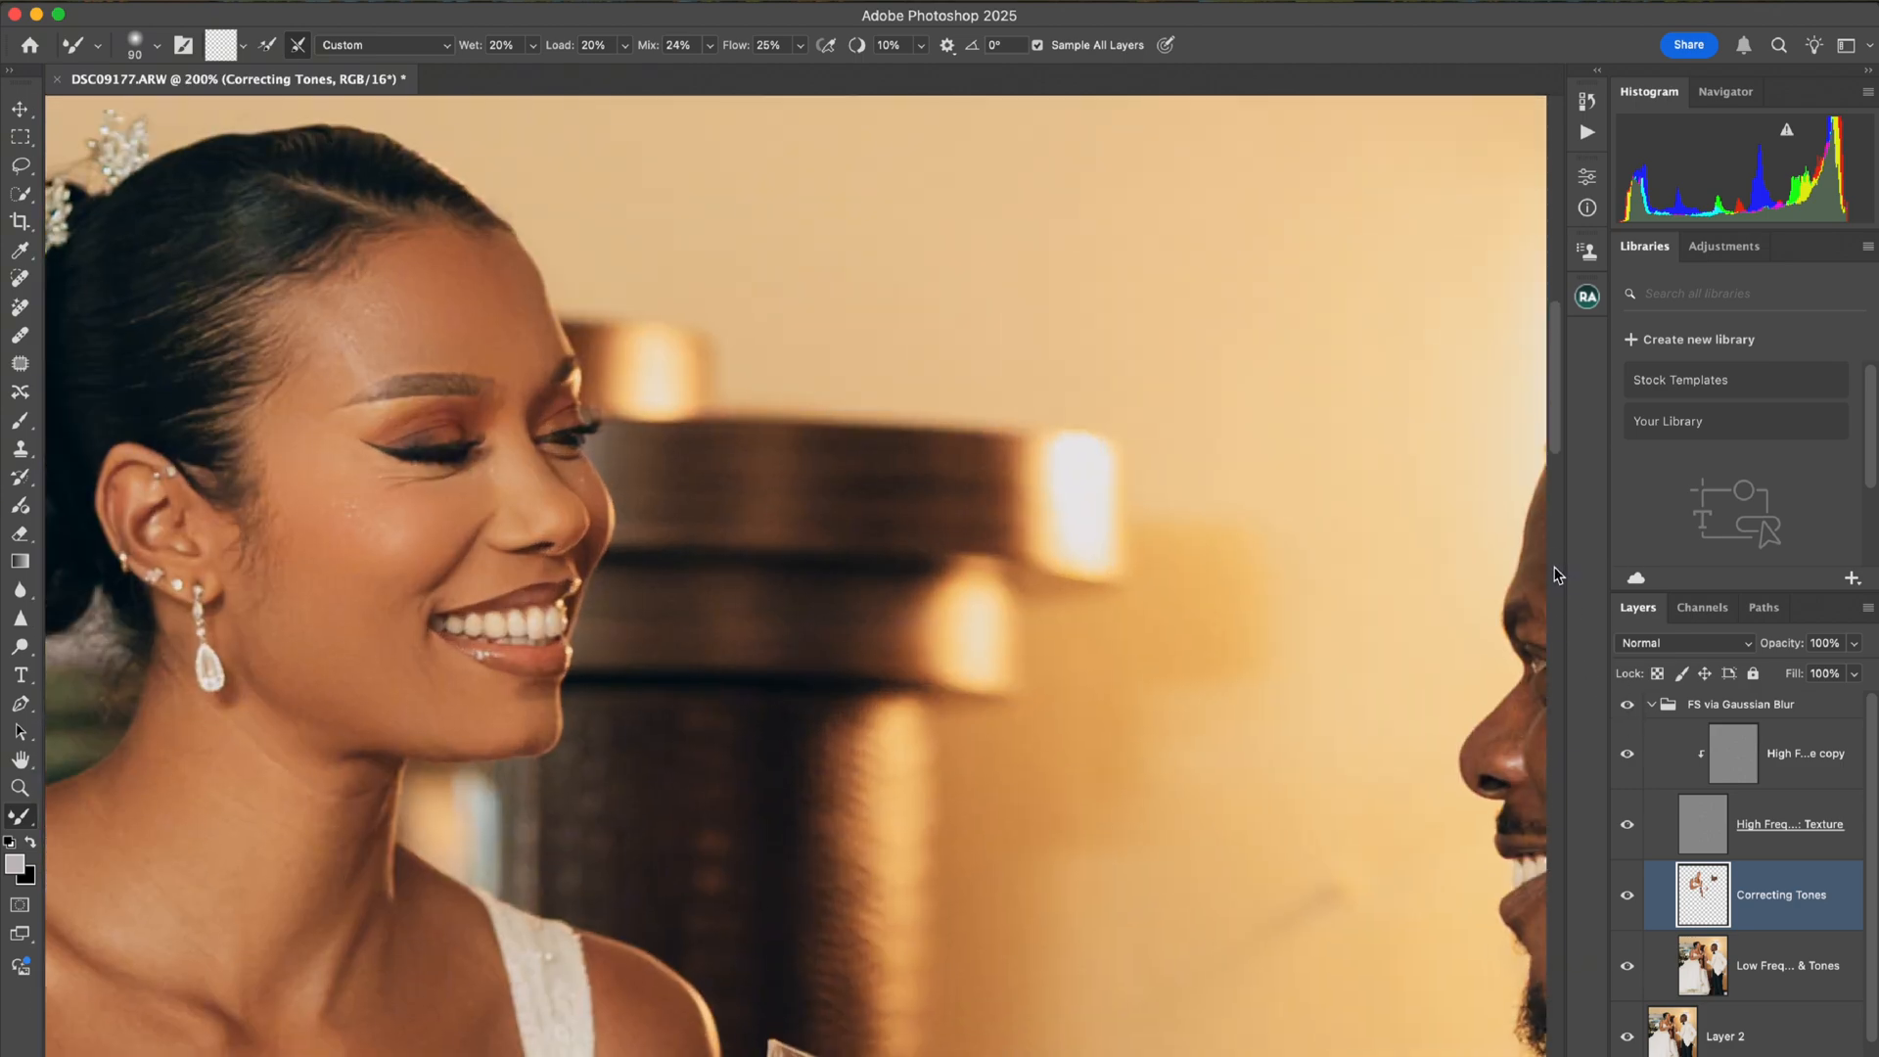
left_click(1629, 707)
left_click(1628, 708)
left_click(1629, 711)
left_click(1630, 713)
key("super+minus")
key("super+minus")
key("super+minus")
key("super+minus")
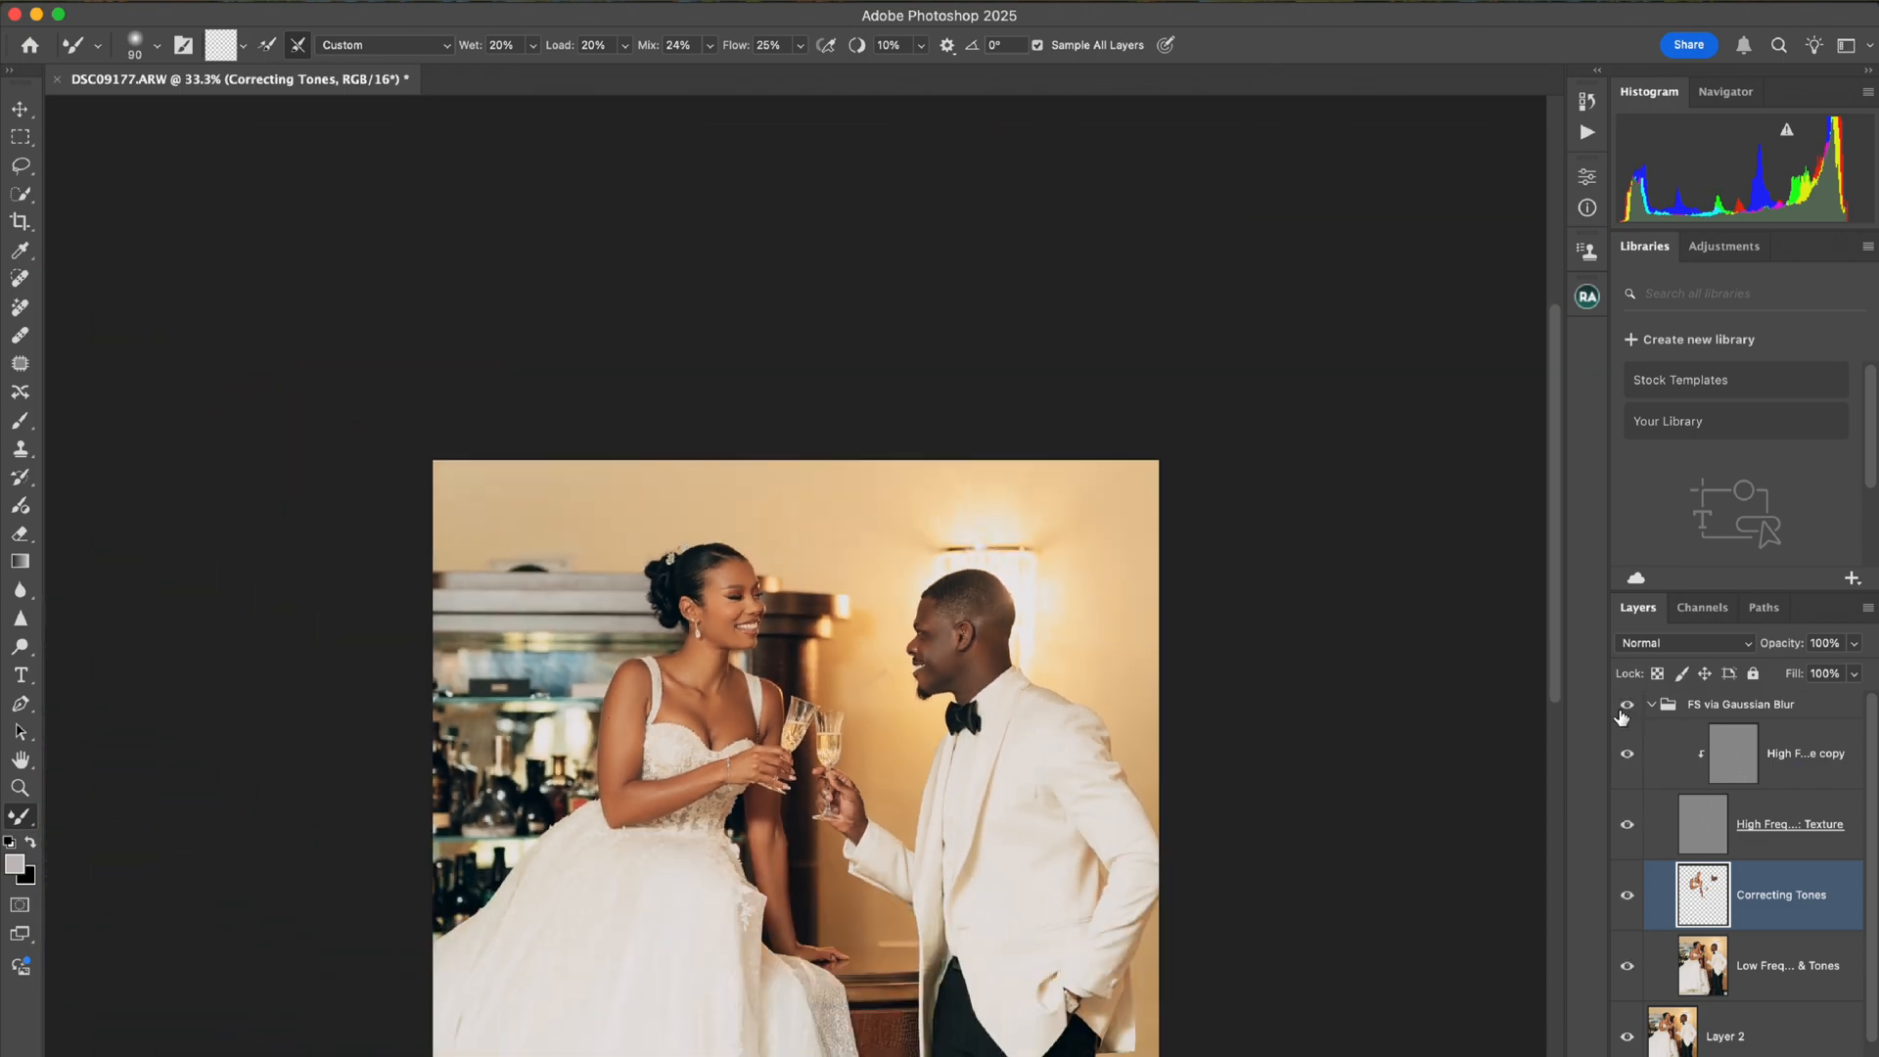
left_click(1619, 710)
left_click(1619, 711)
left_click_drag(1559, 651, 1560, 701)
key("super+minus")
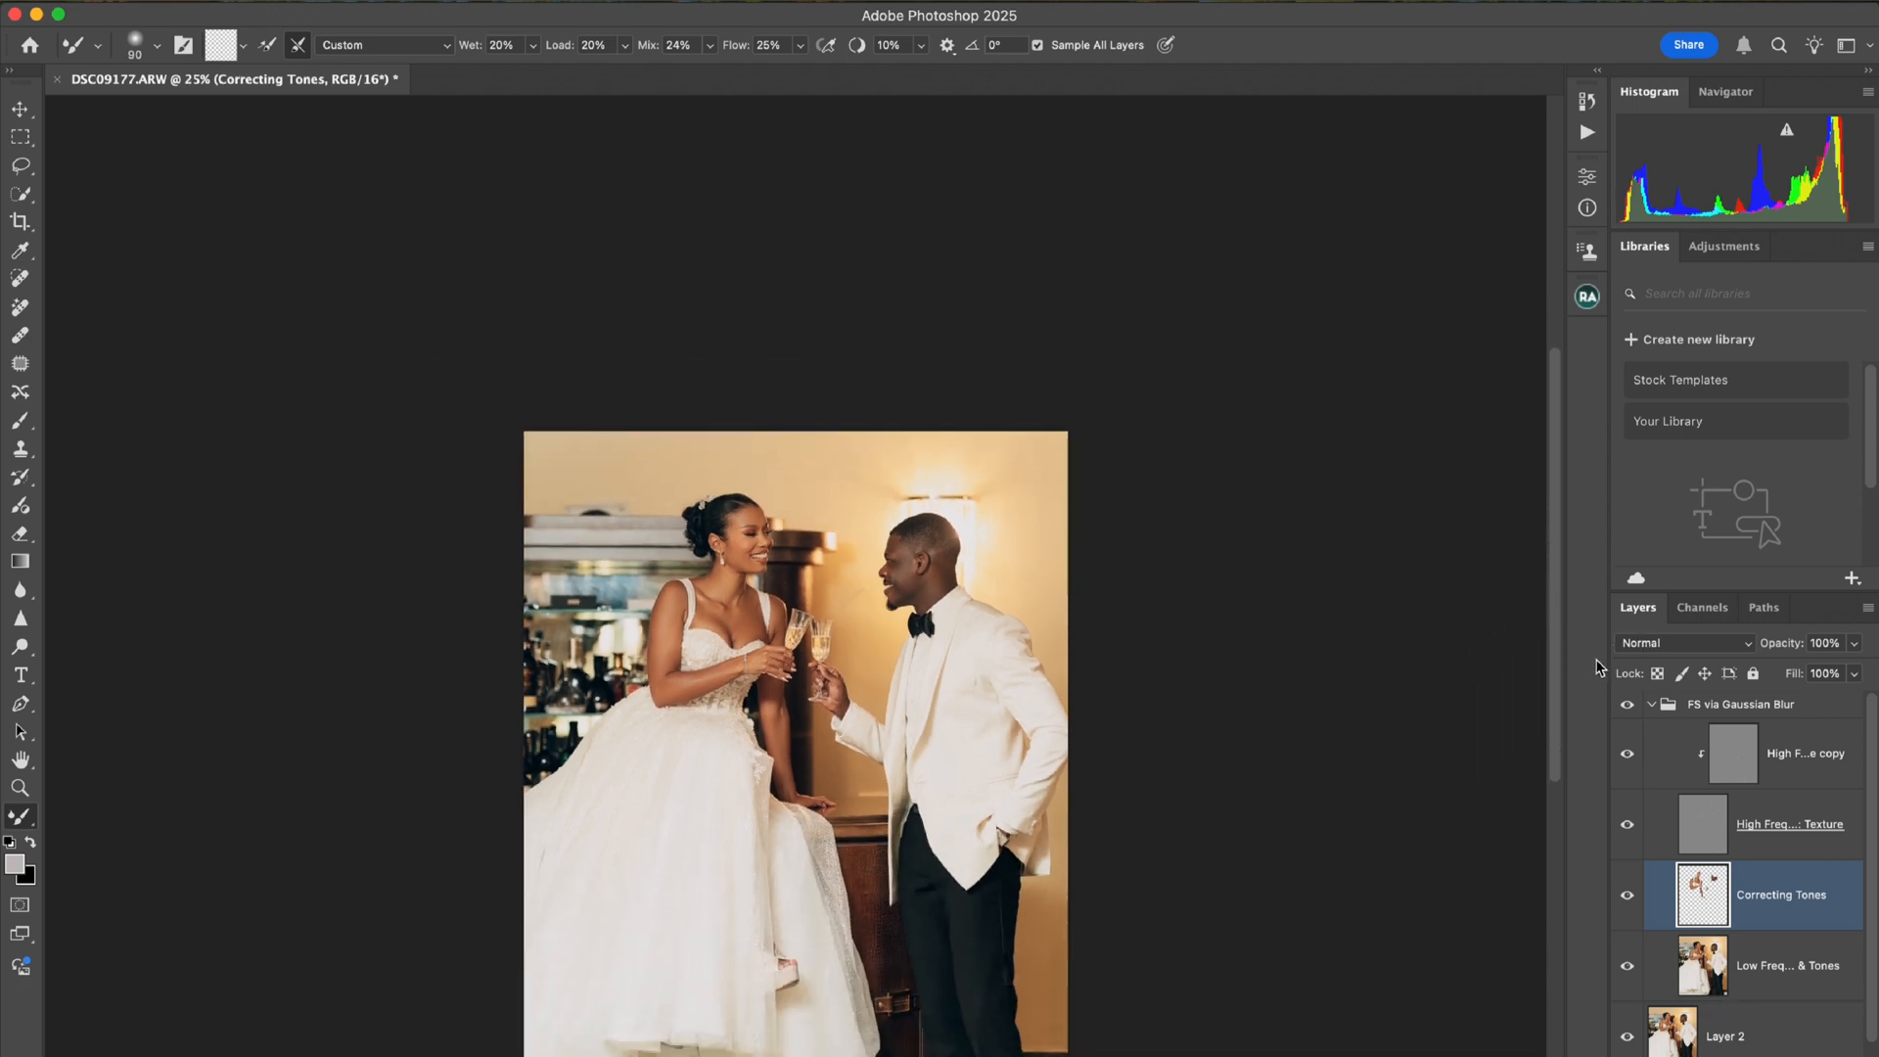
Examine the couple's retouched skin and the overall portrait at several magnifications.
key("super+plus")
key("super+plus")
key("super+plus")
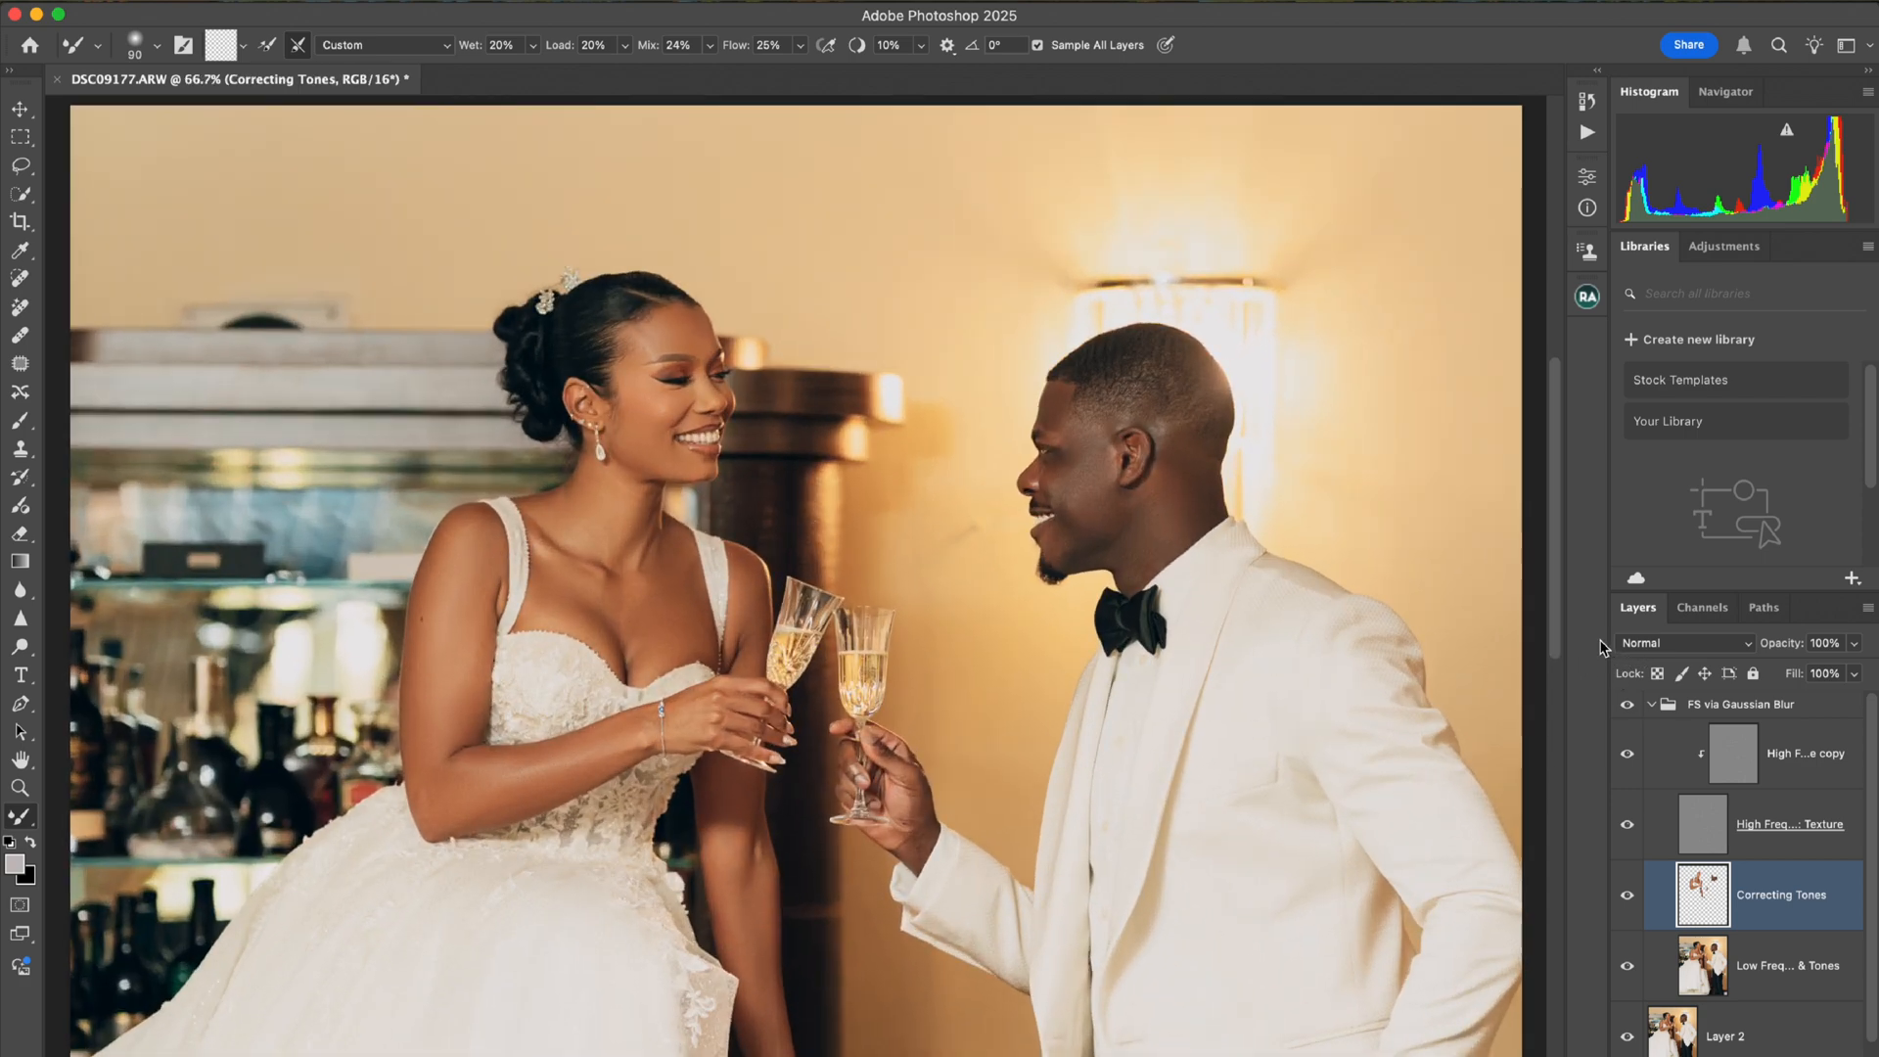
key("super+plus")
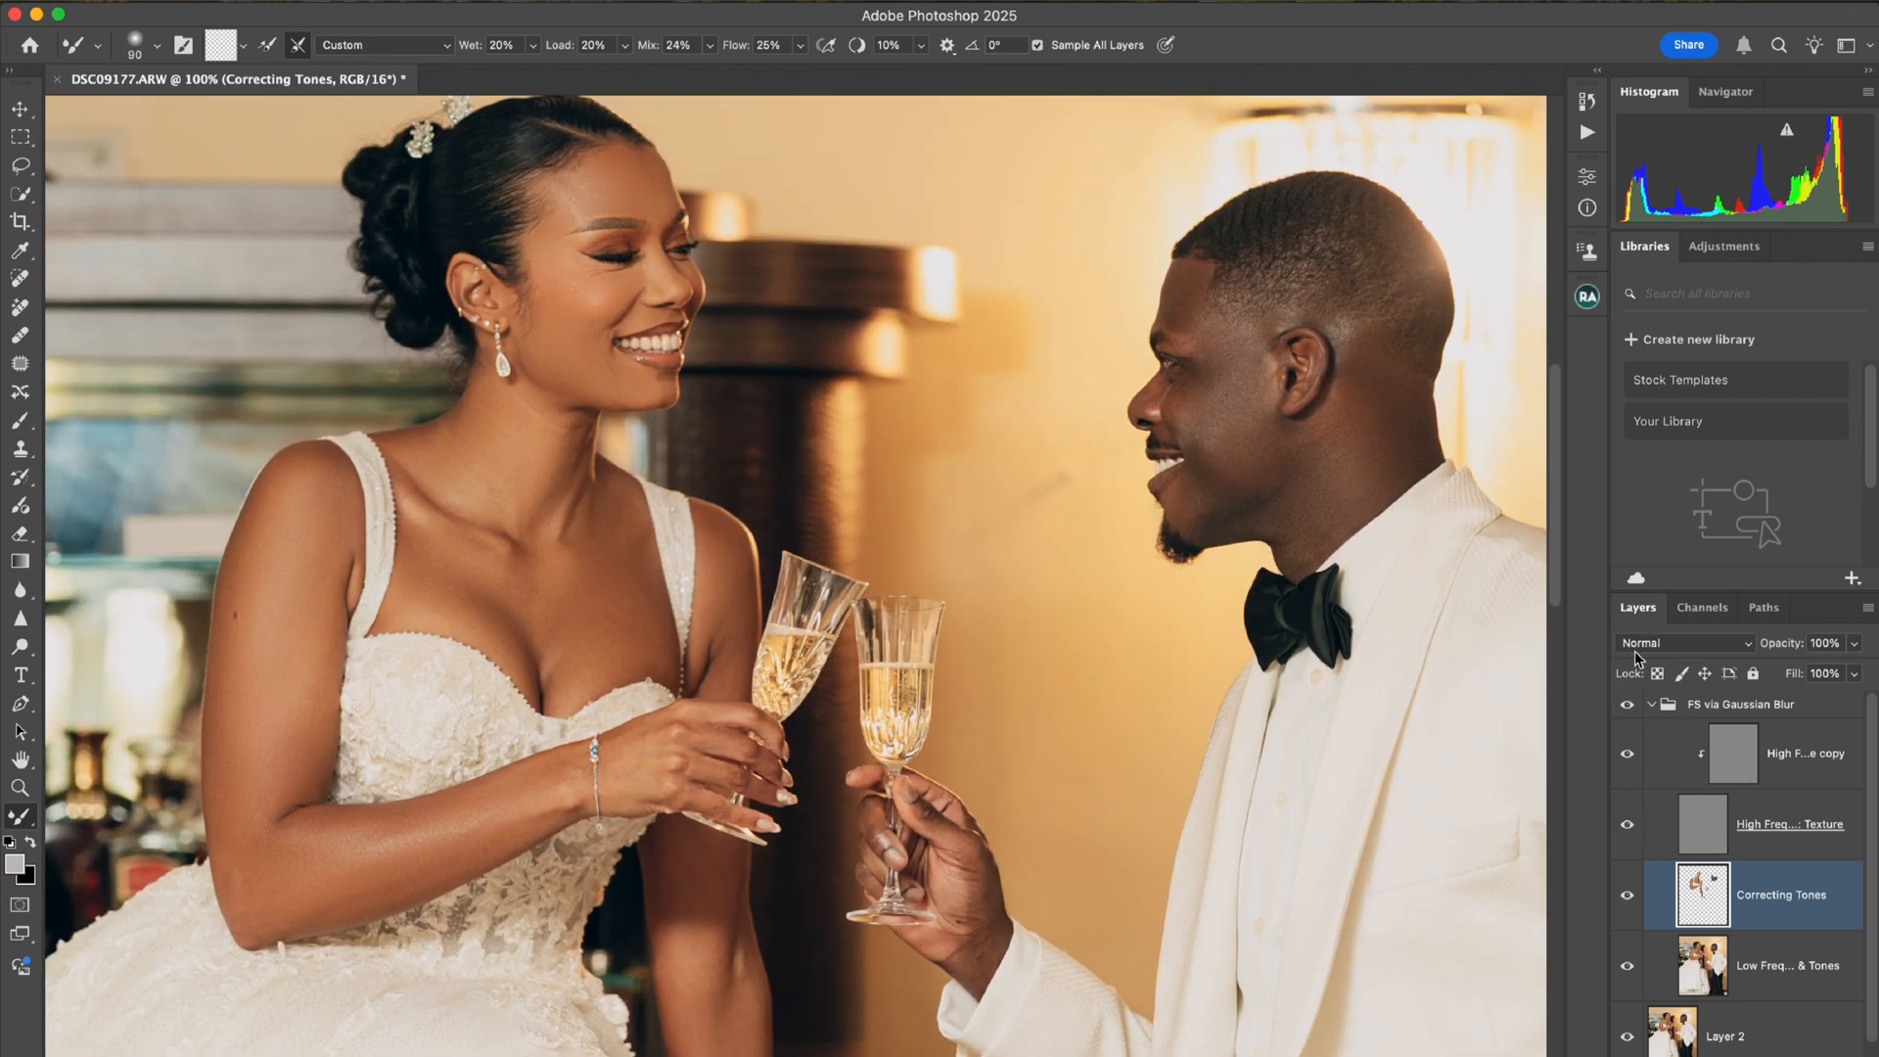
key("super+minus")
key("super+minus")
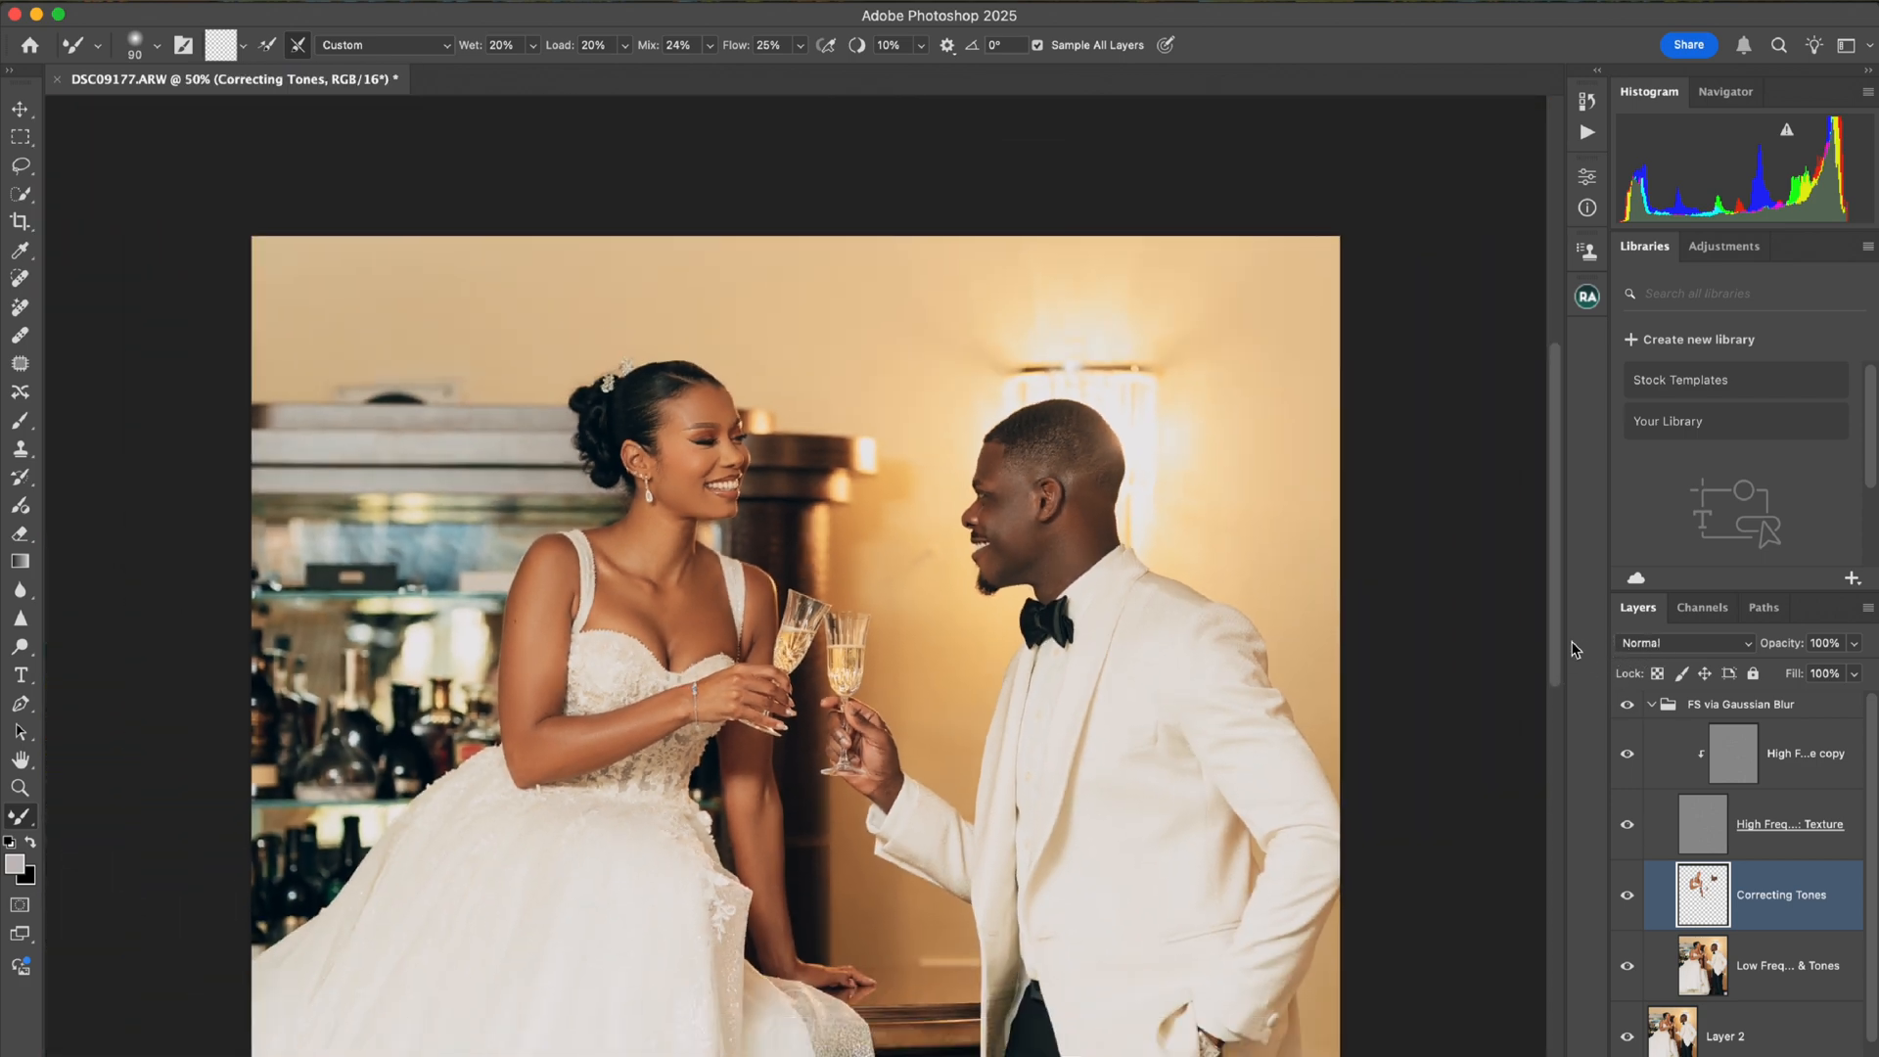
key("super+minus")
key("super+plus")
key("super+plus")
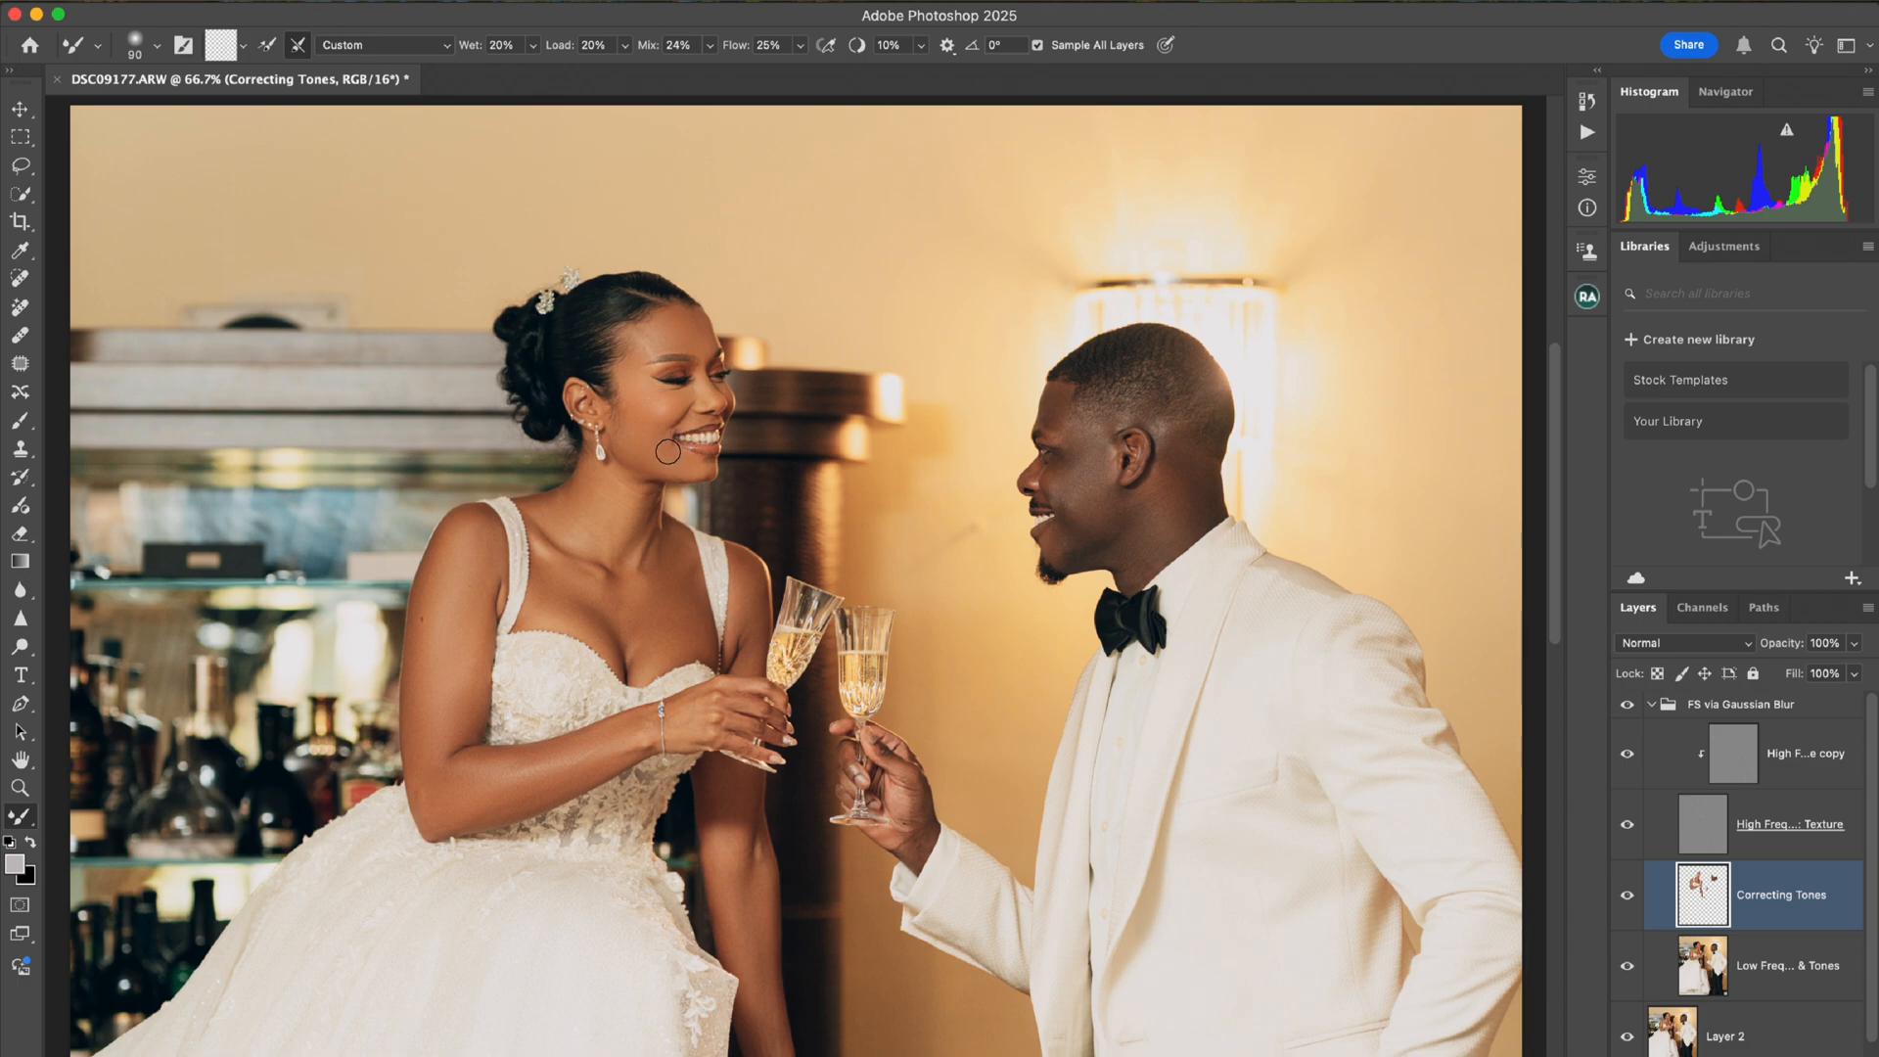
key("super+minus")
key("super+minus")
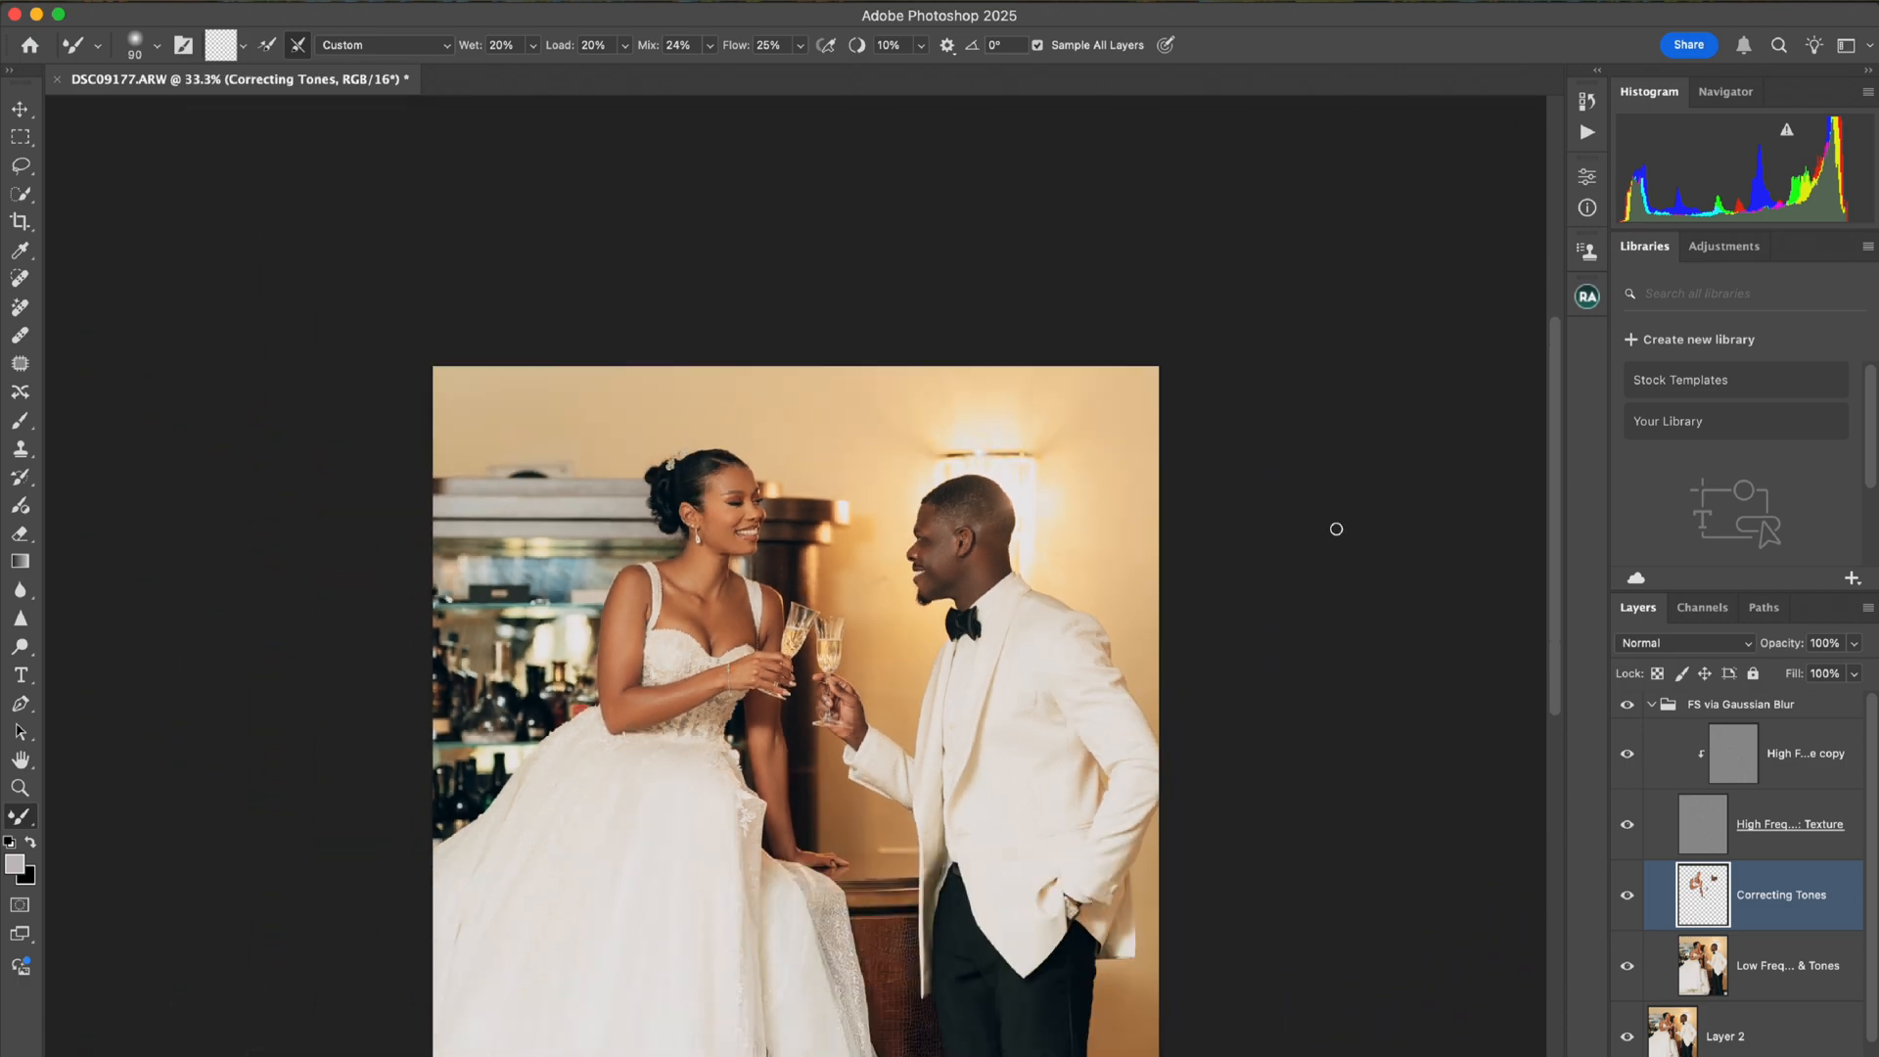
Collapse the FS via Gaussian Blur group and run the Eyes N Teeth Whitening action on the portrait.
left_click(1652, 704)
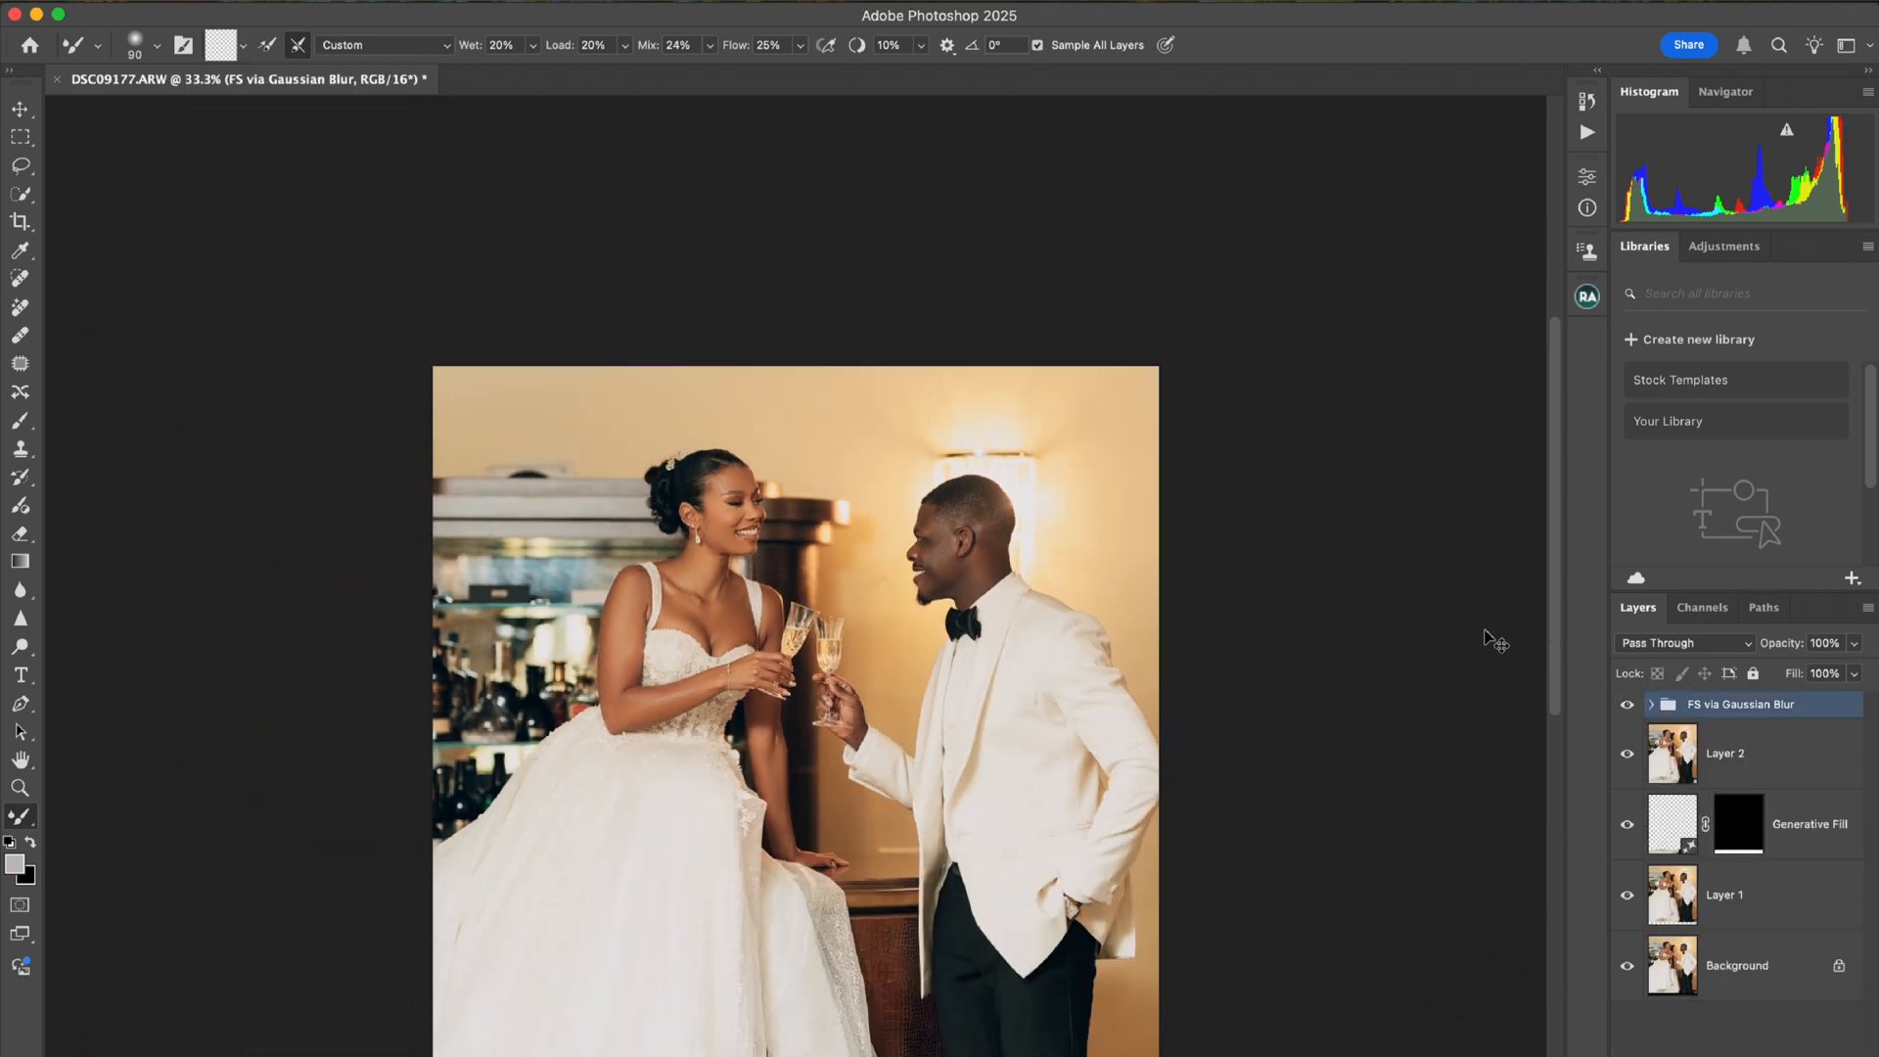
key("super+plus")
key("super+plus")
key("super+plus")
key("super+plus")
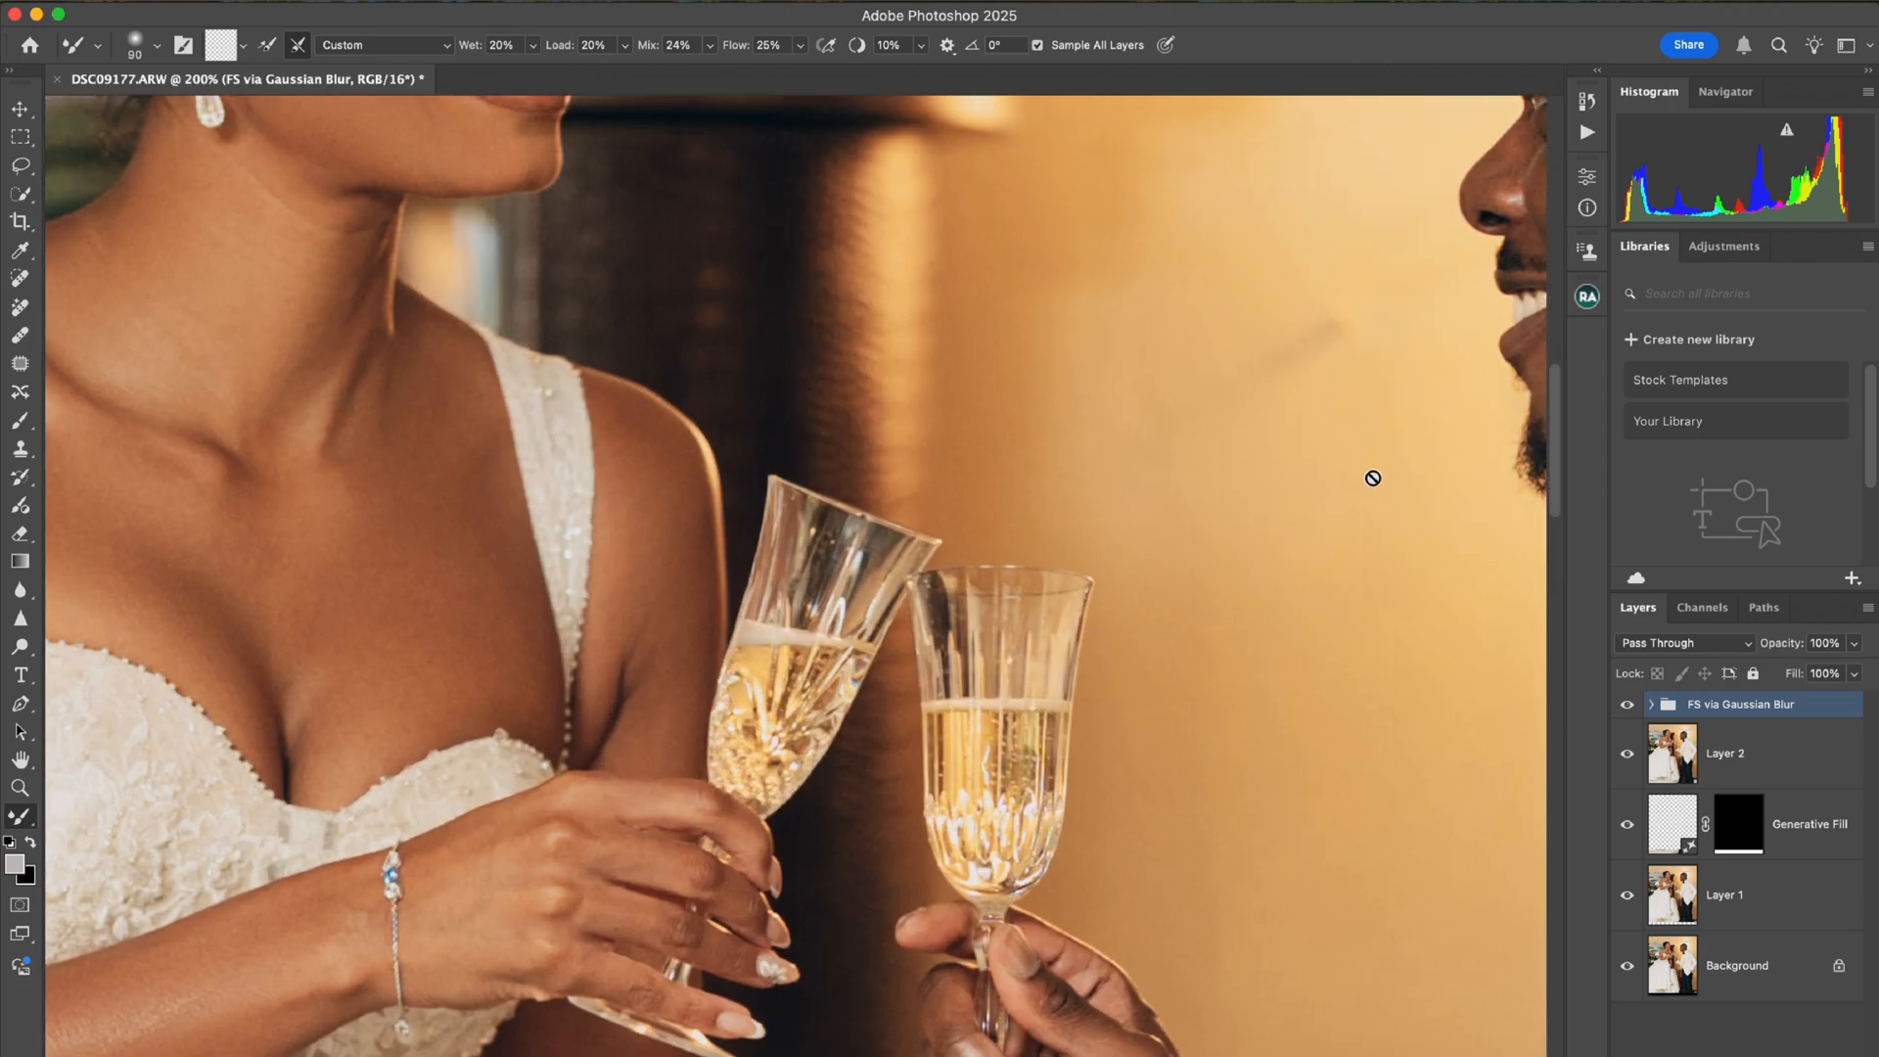
key("super+minus")
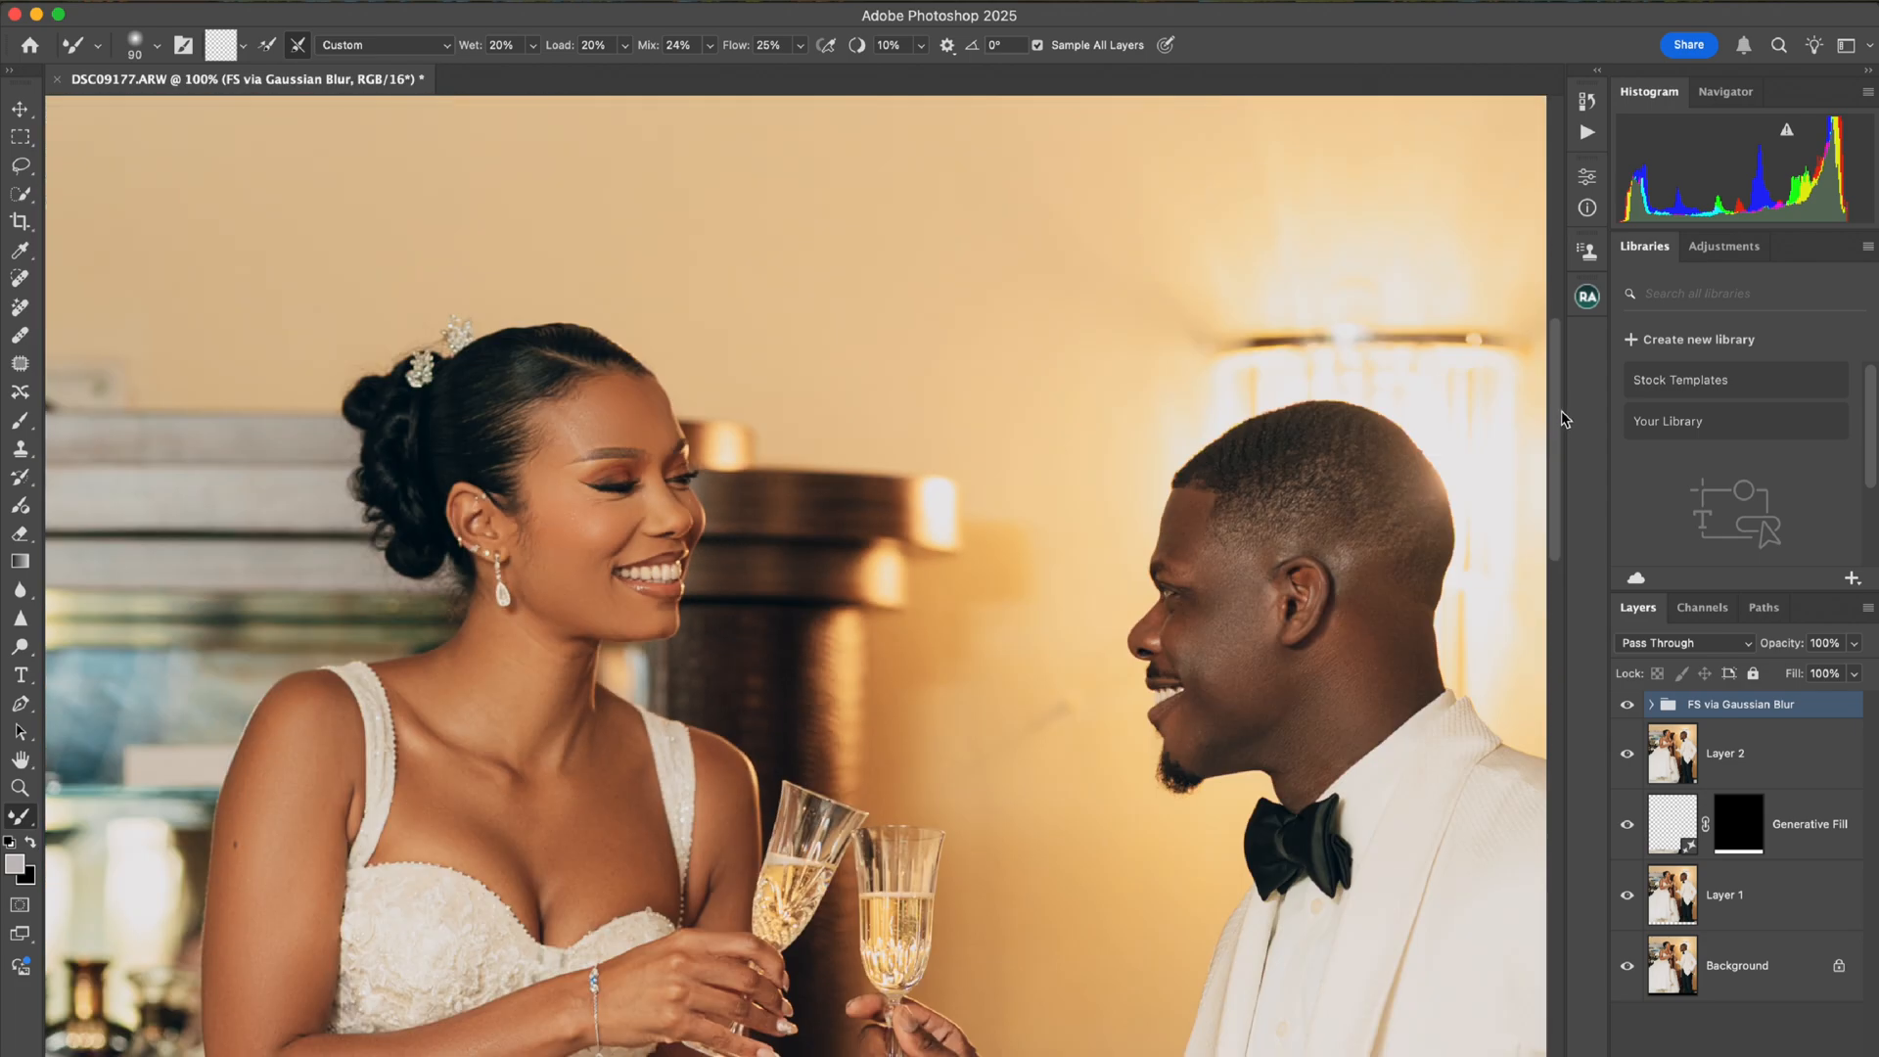
left_click(1587, 131)
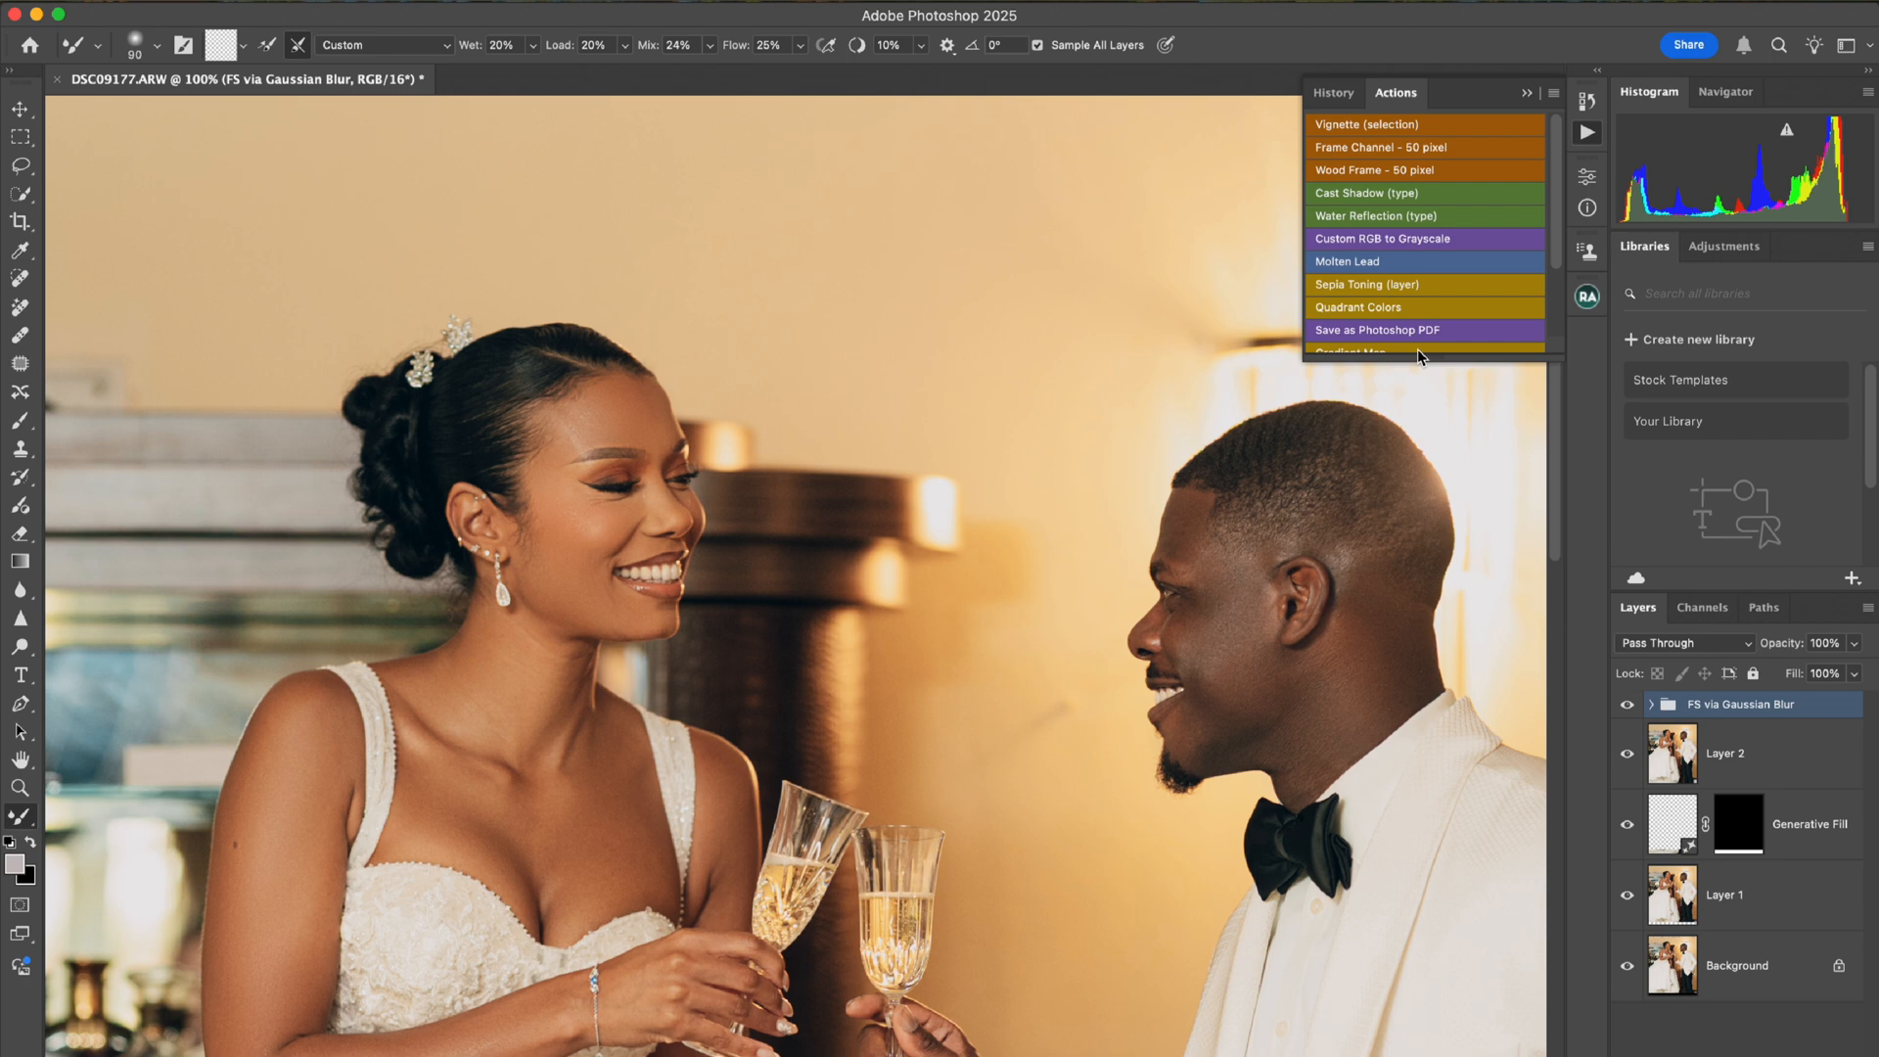
scroll(1551, 313, "down", 5)
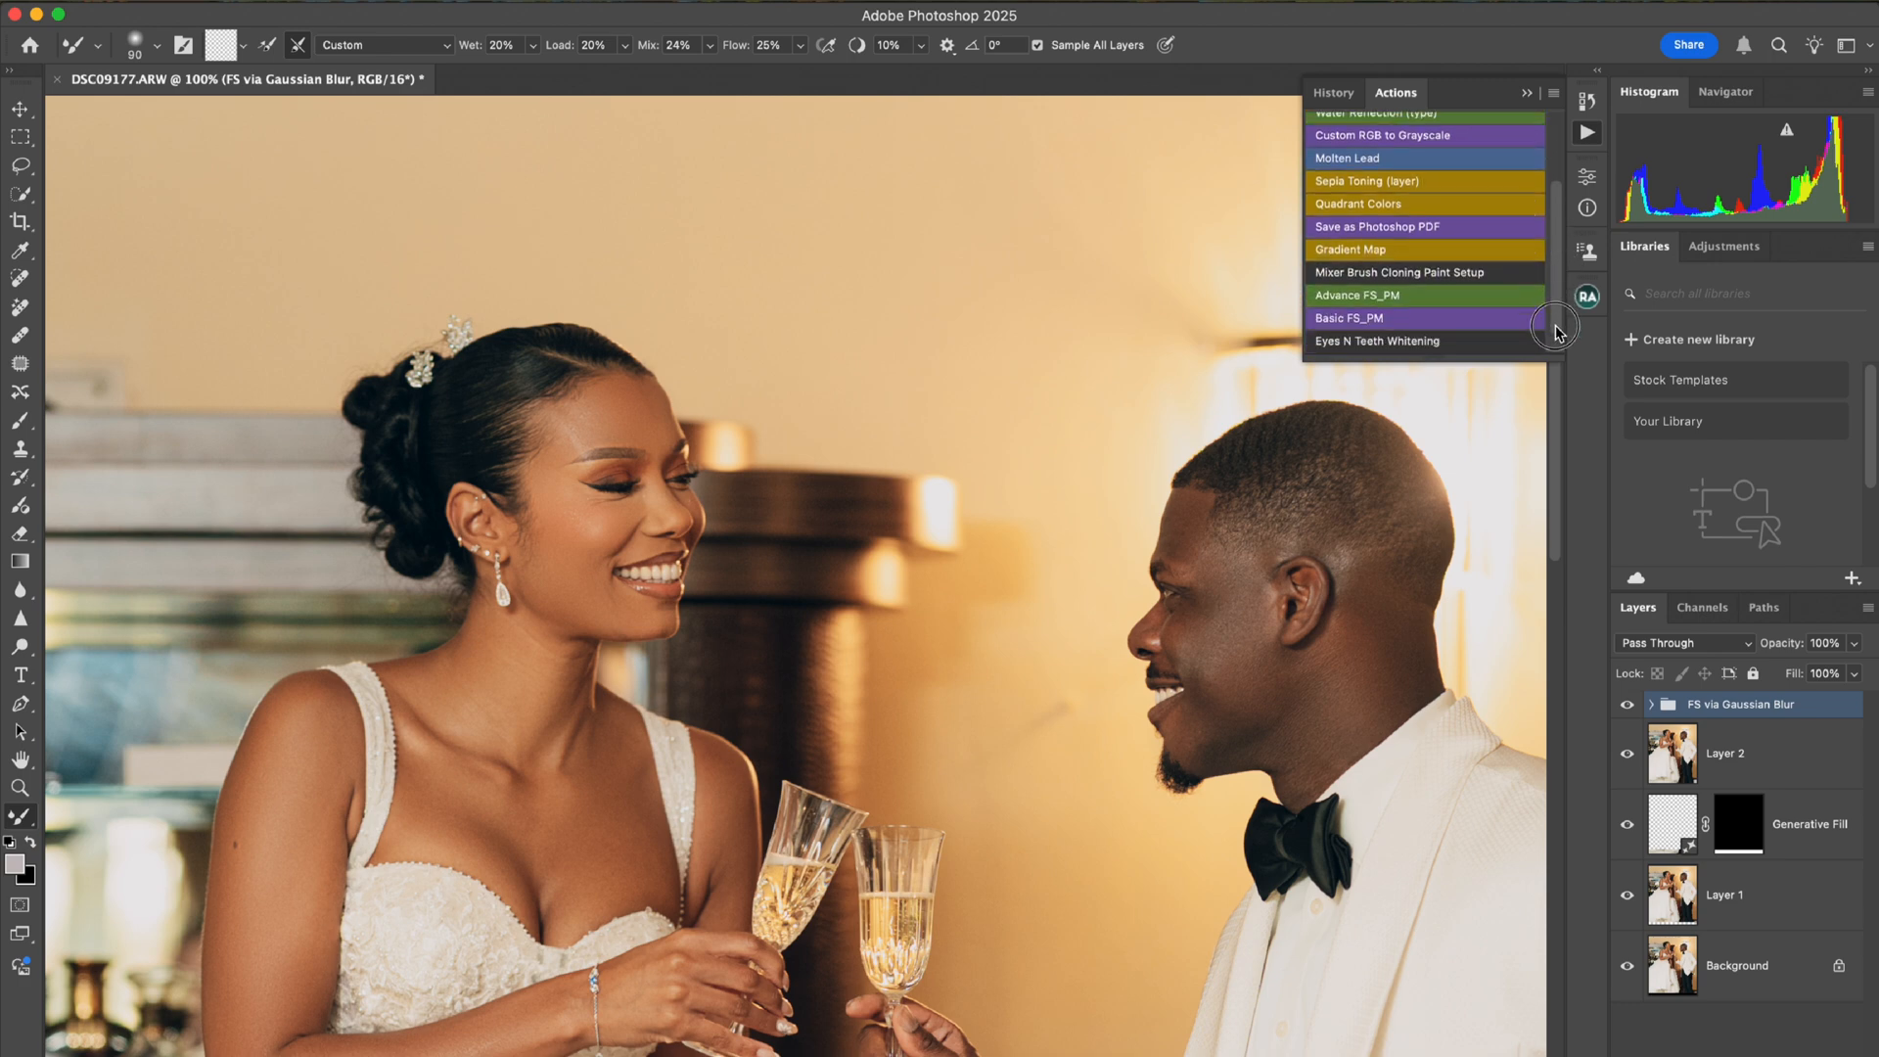
left_click(1448, 342)
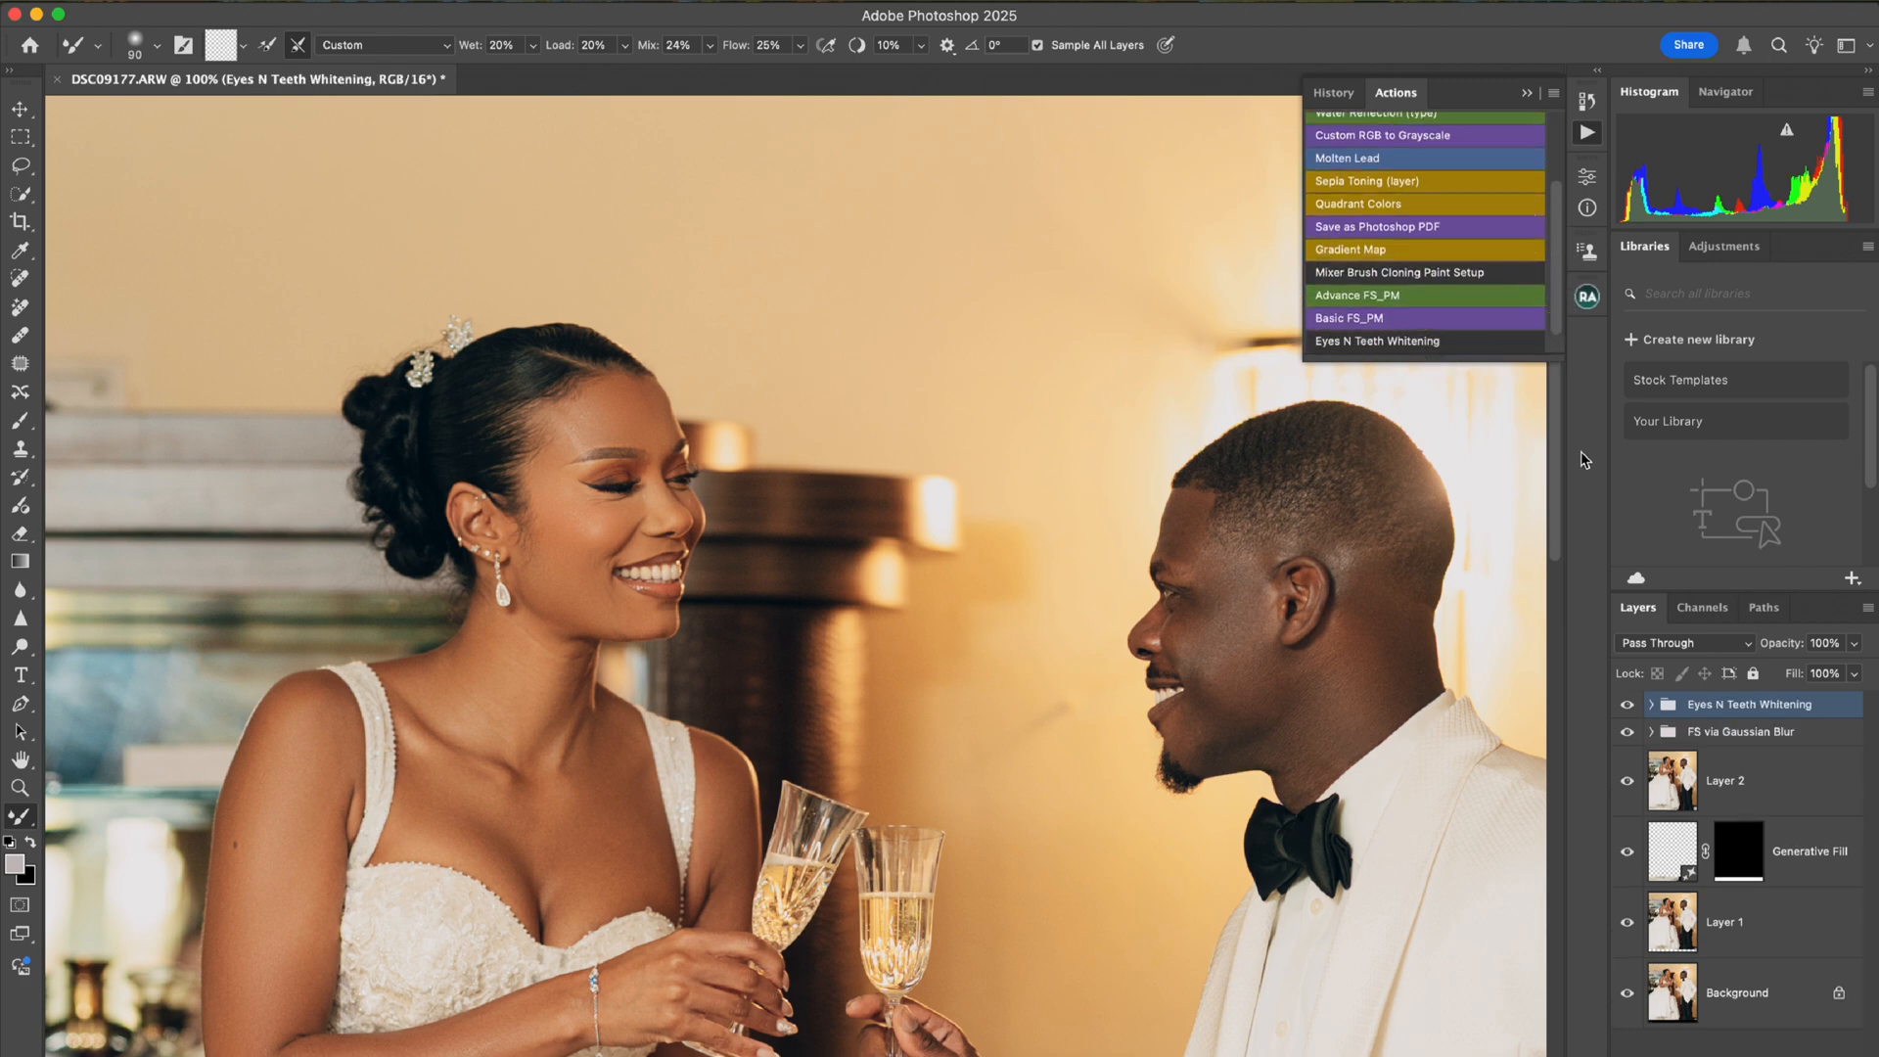
Whiten the couple's teeth by painting white on the Photo Filter mask in the Eyes N Teeth Whitening group, using a size 15 brush at 50% opacity.
left_click(1652, 705)
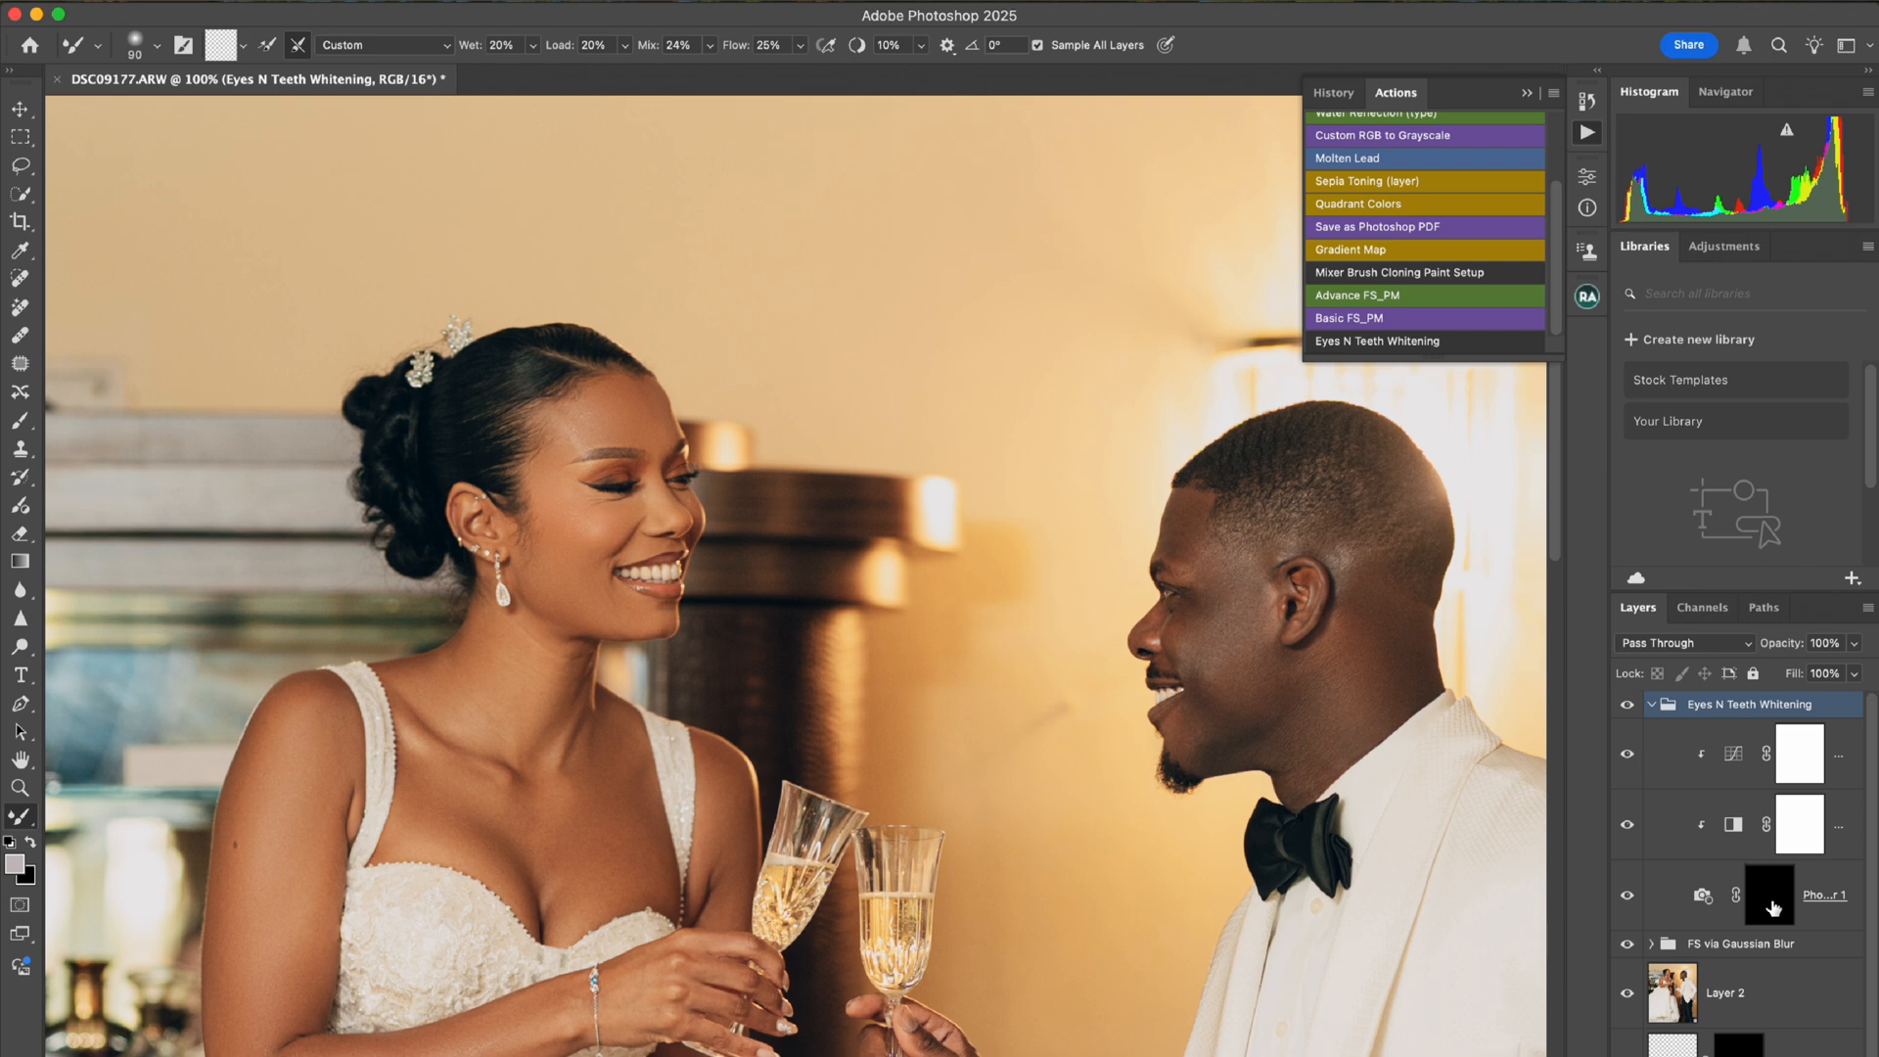
left_click(1772, 905)
left_click(18, 424)
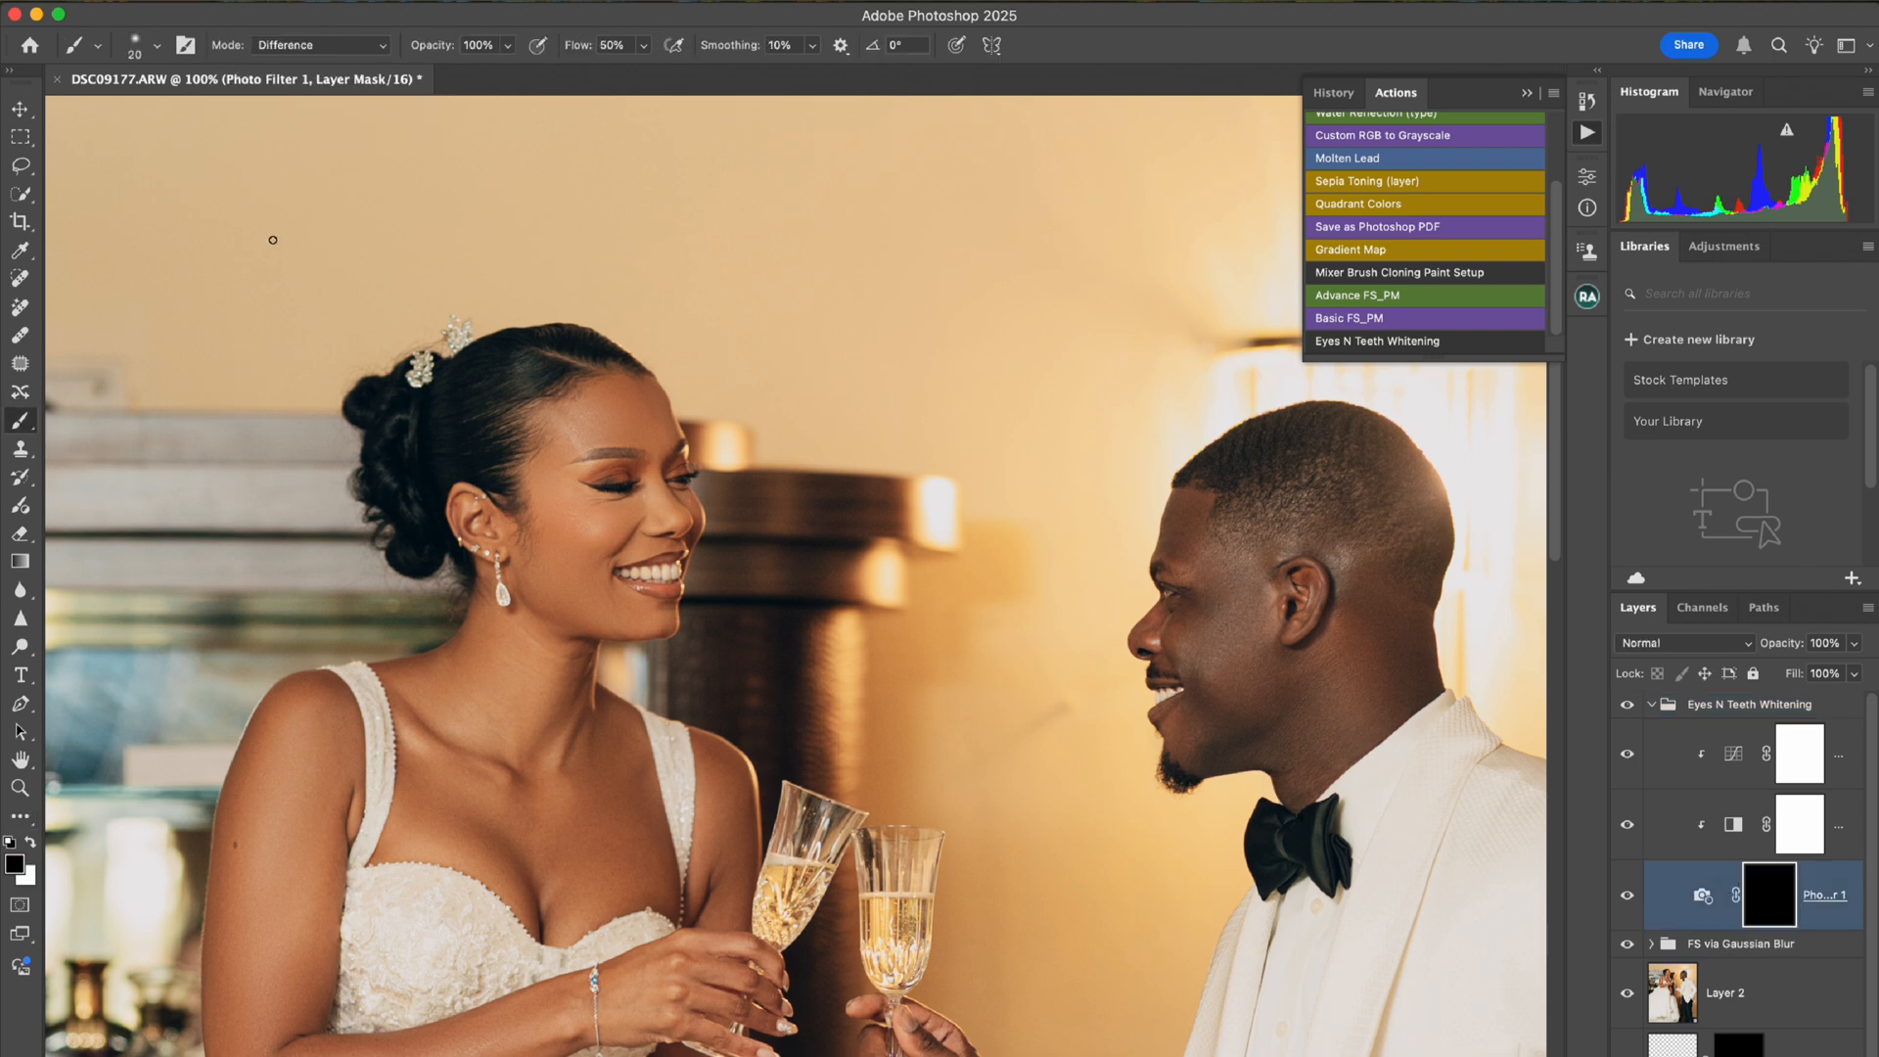
left_click(489, 39)
type("5")
key("super+equal")
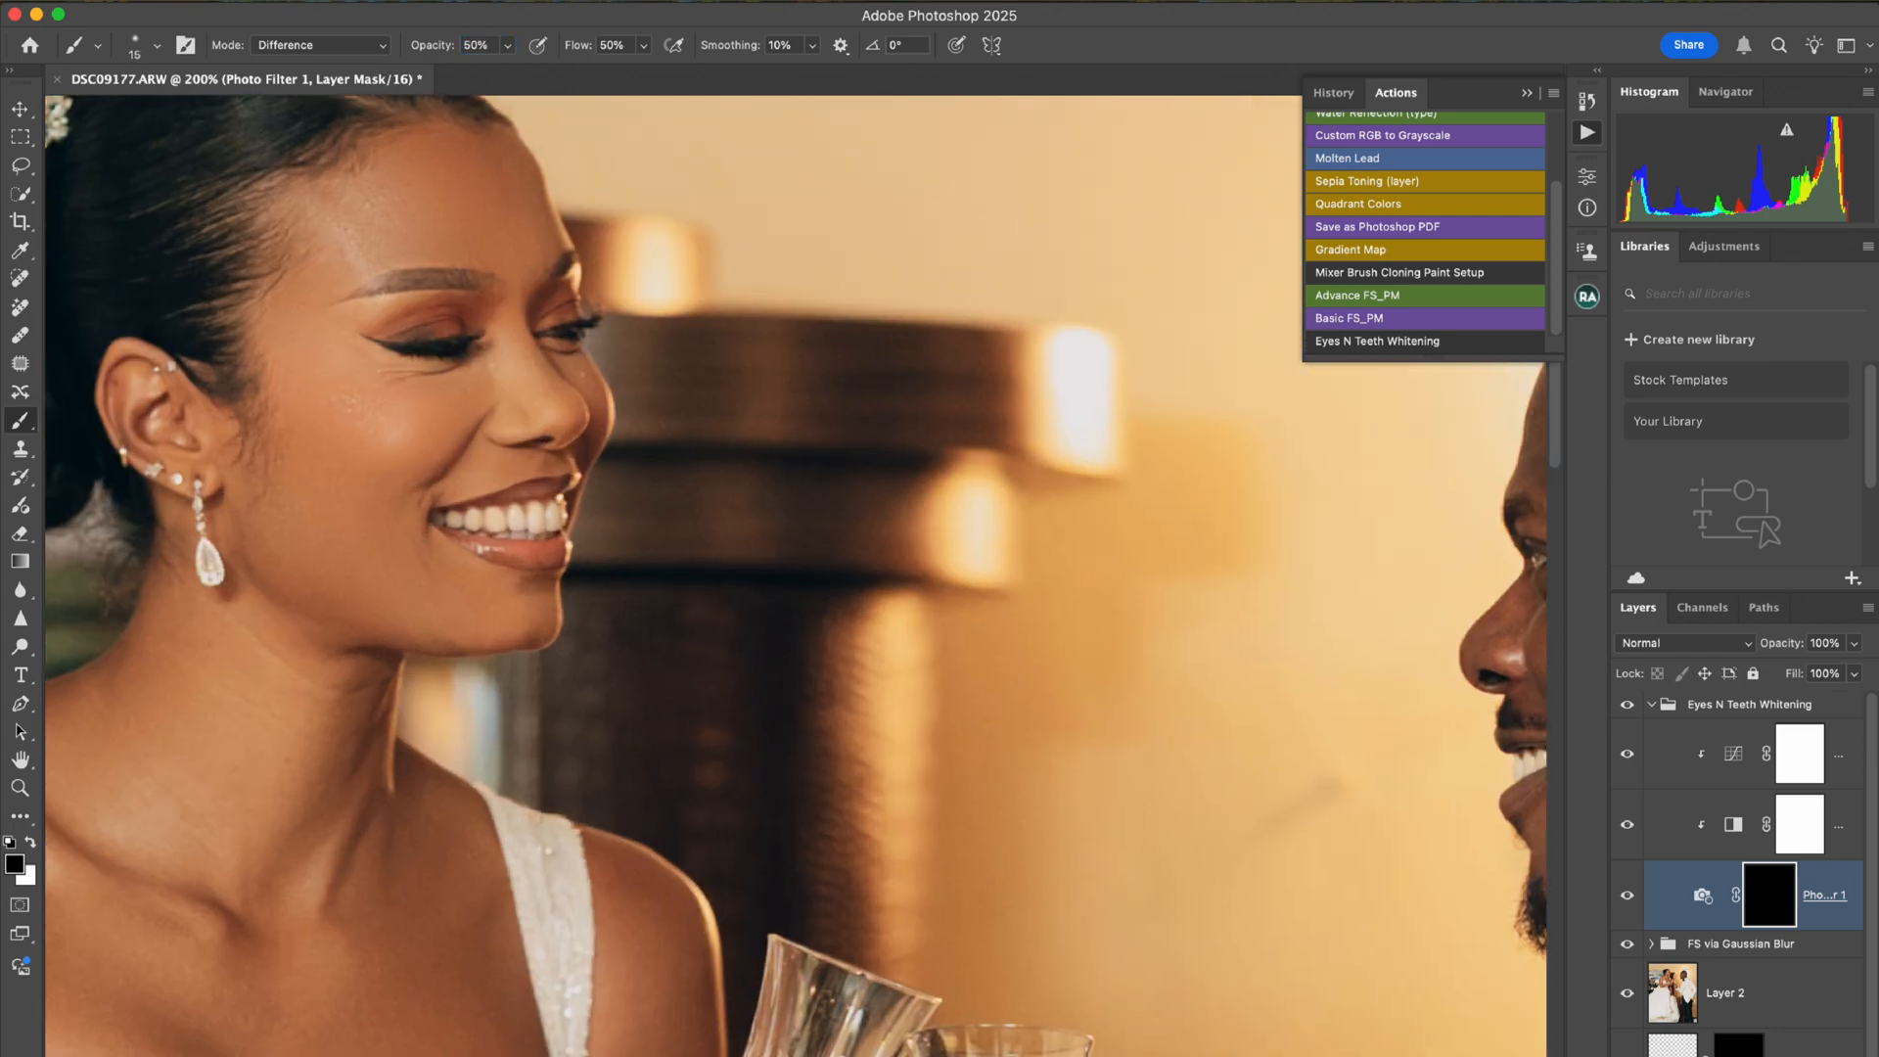
key("x")
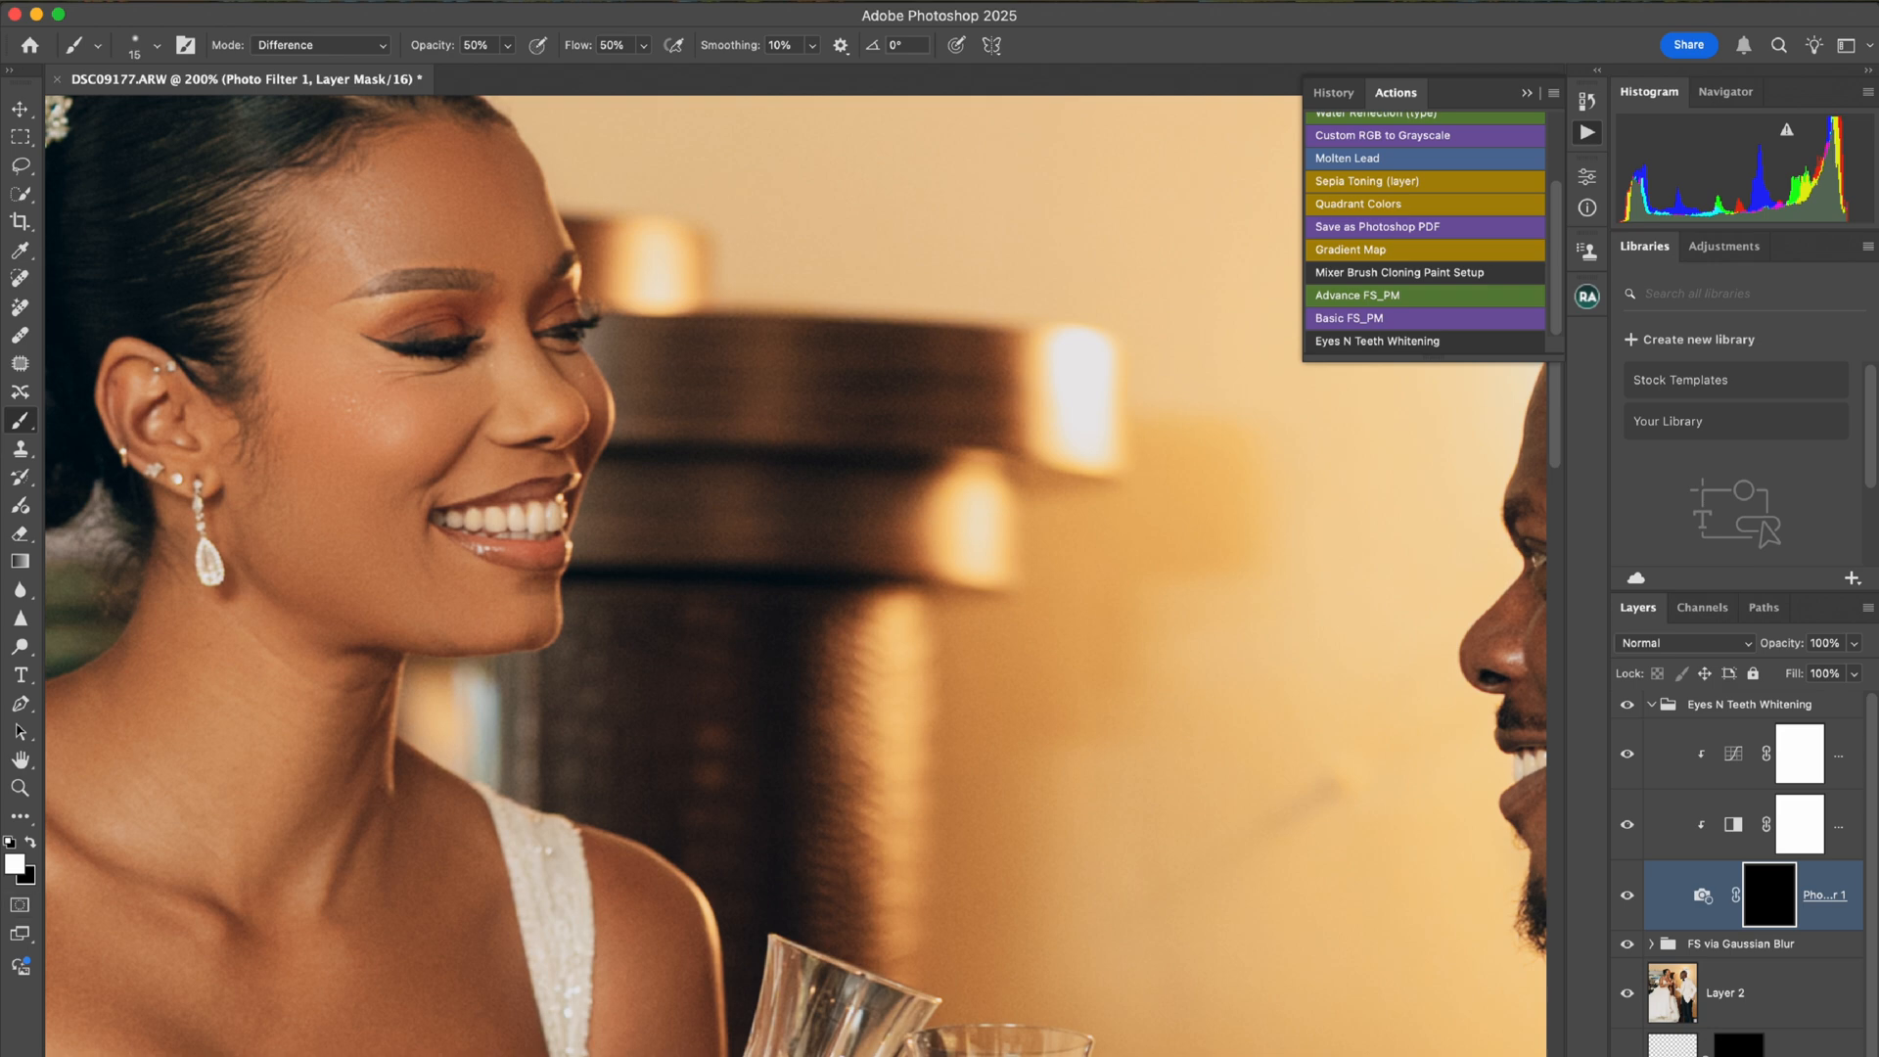
left_click_drag(458, 523, 540, 528)
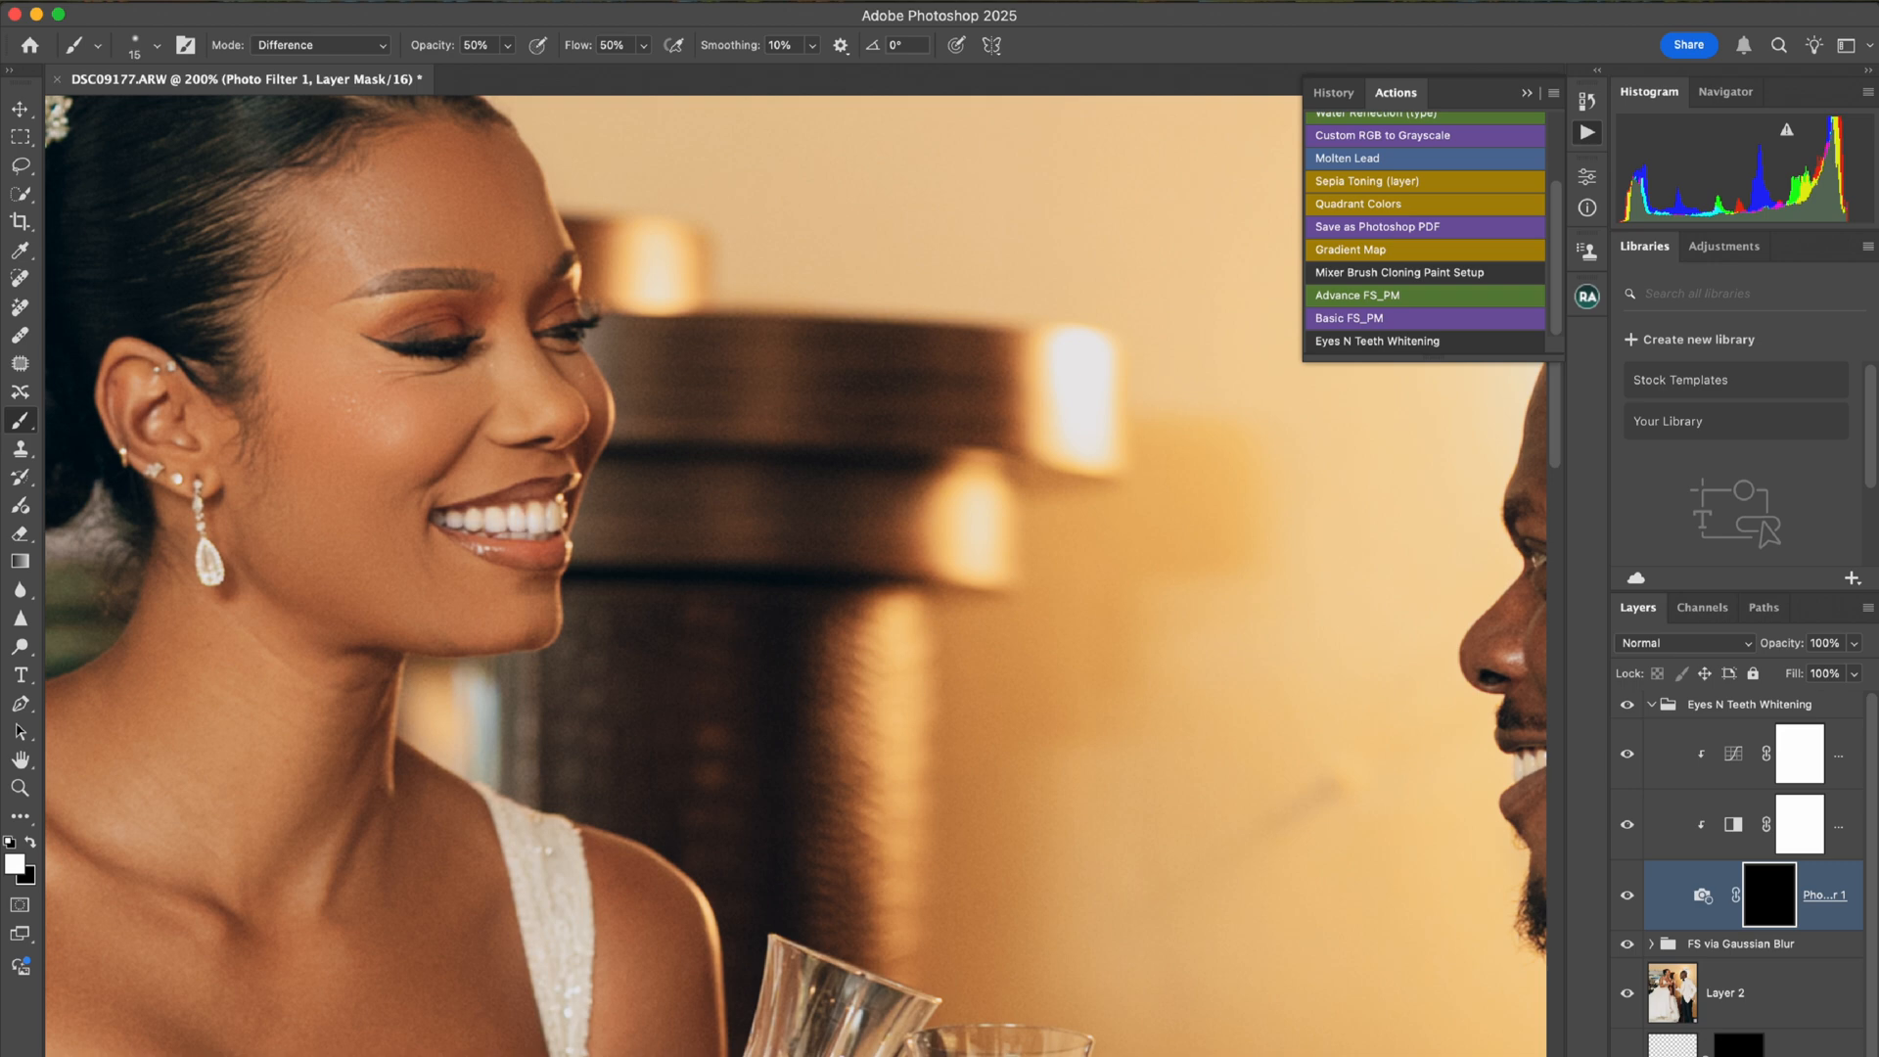
left_click(556, 518)
scroll(796, 575, "right", 5)
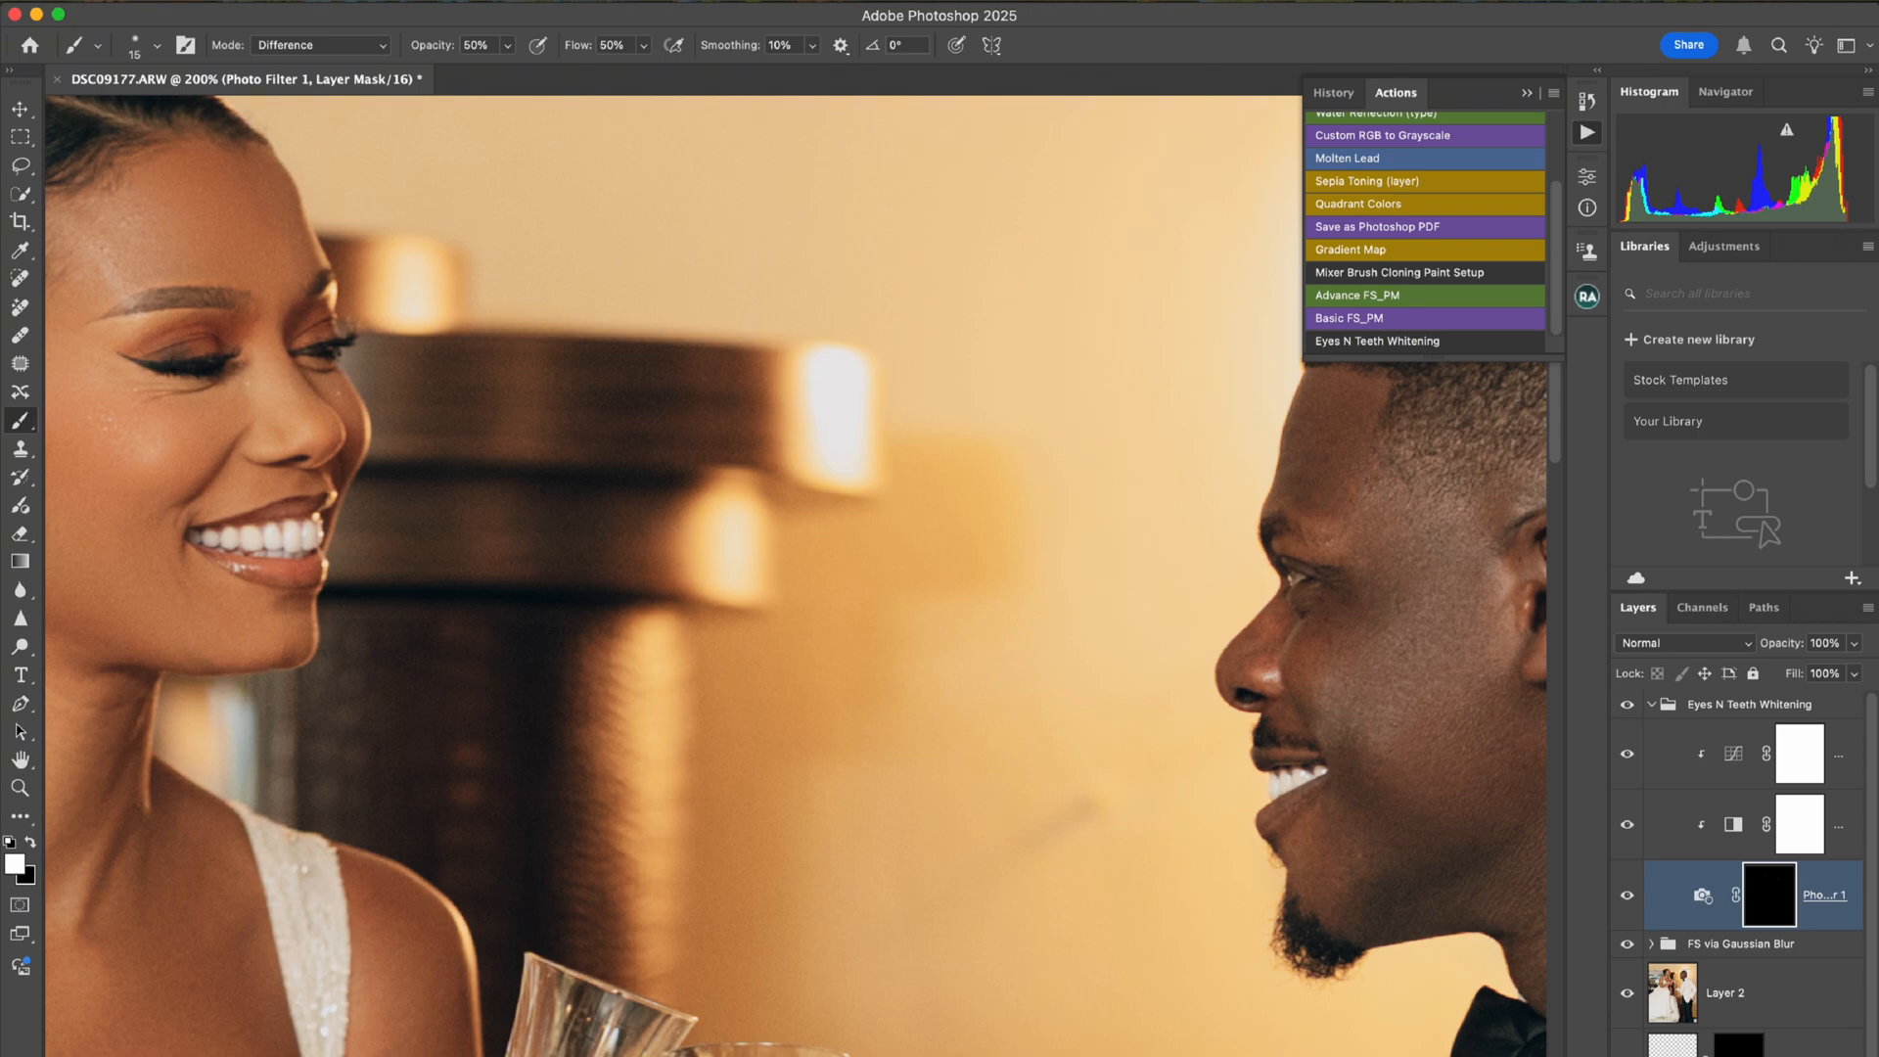
Collapse the Eyes N Teeth Whitening group and set its opacity to 81%, closing the list of actions.
key("super+minus")
key("super+minus")
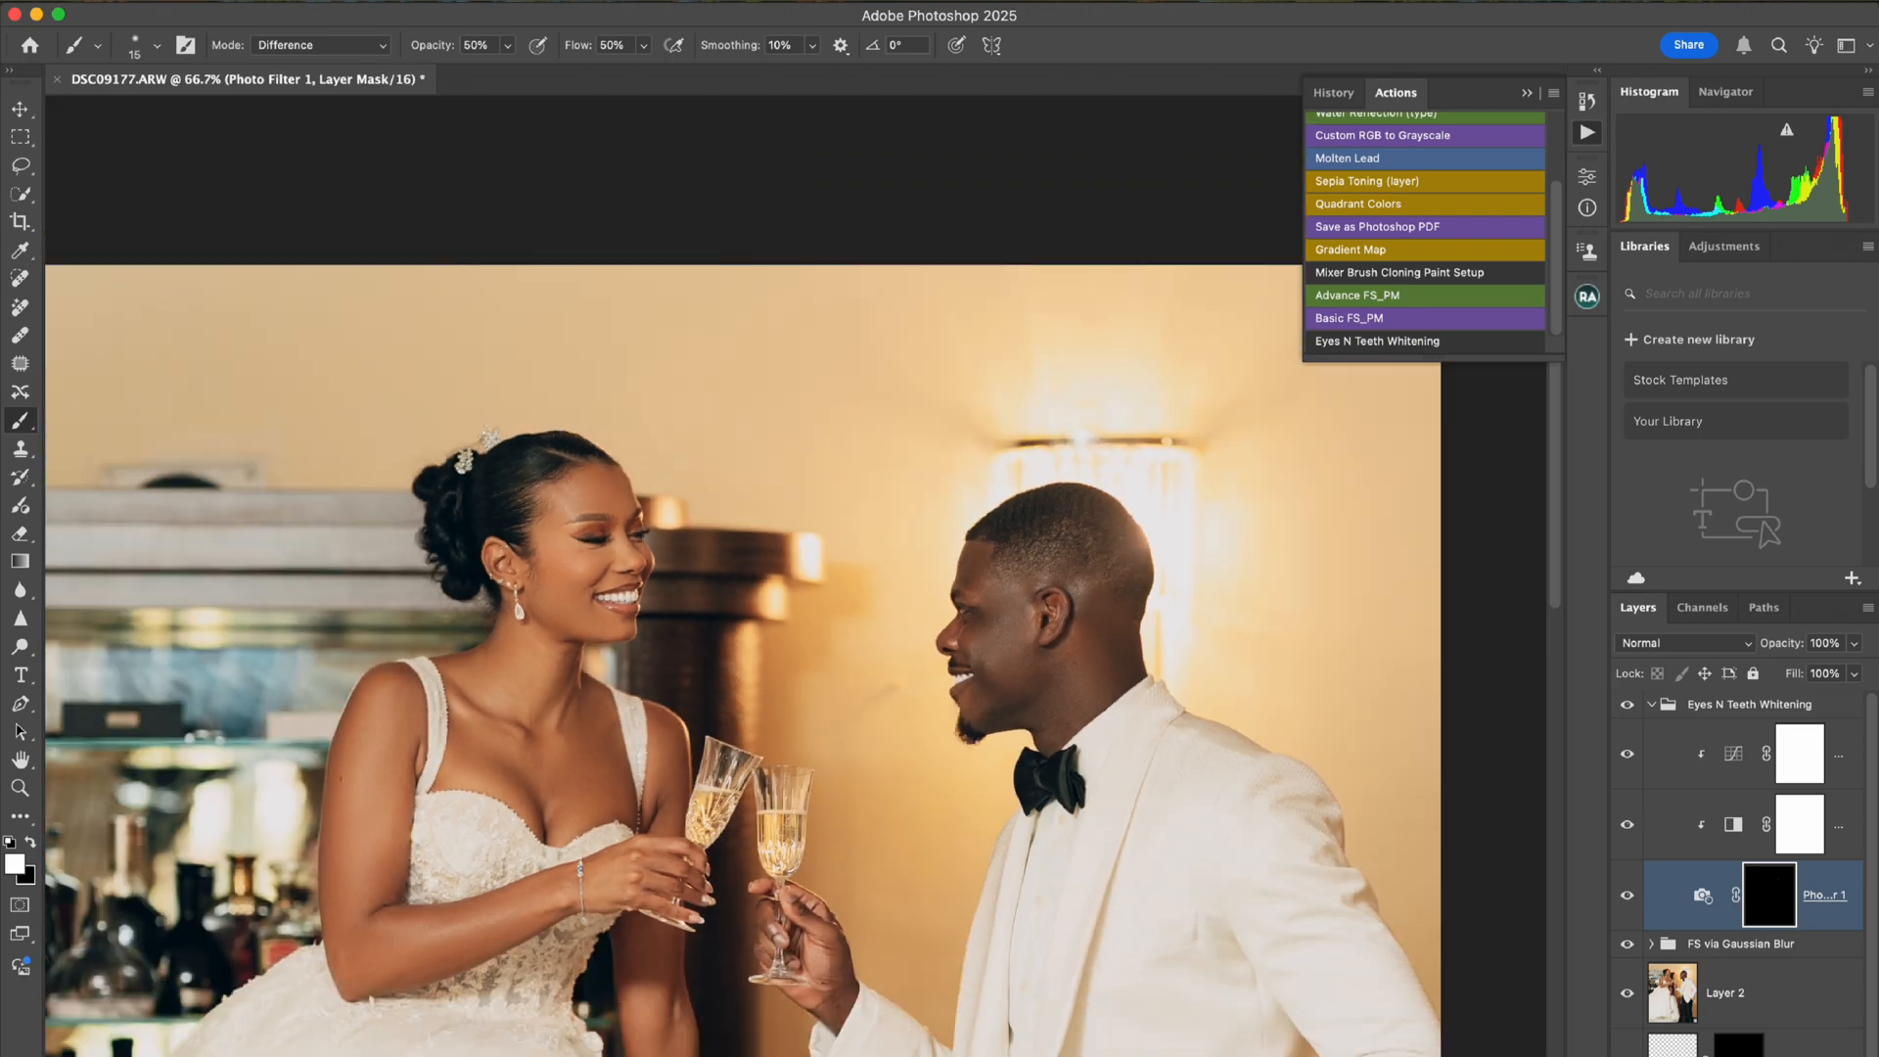
left_click(1652, 705)
key("super+minus")
key("super+minus")
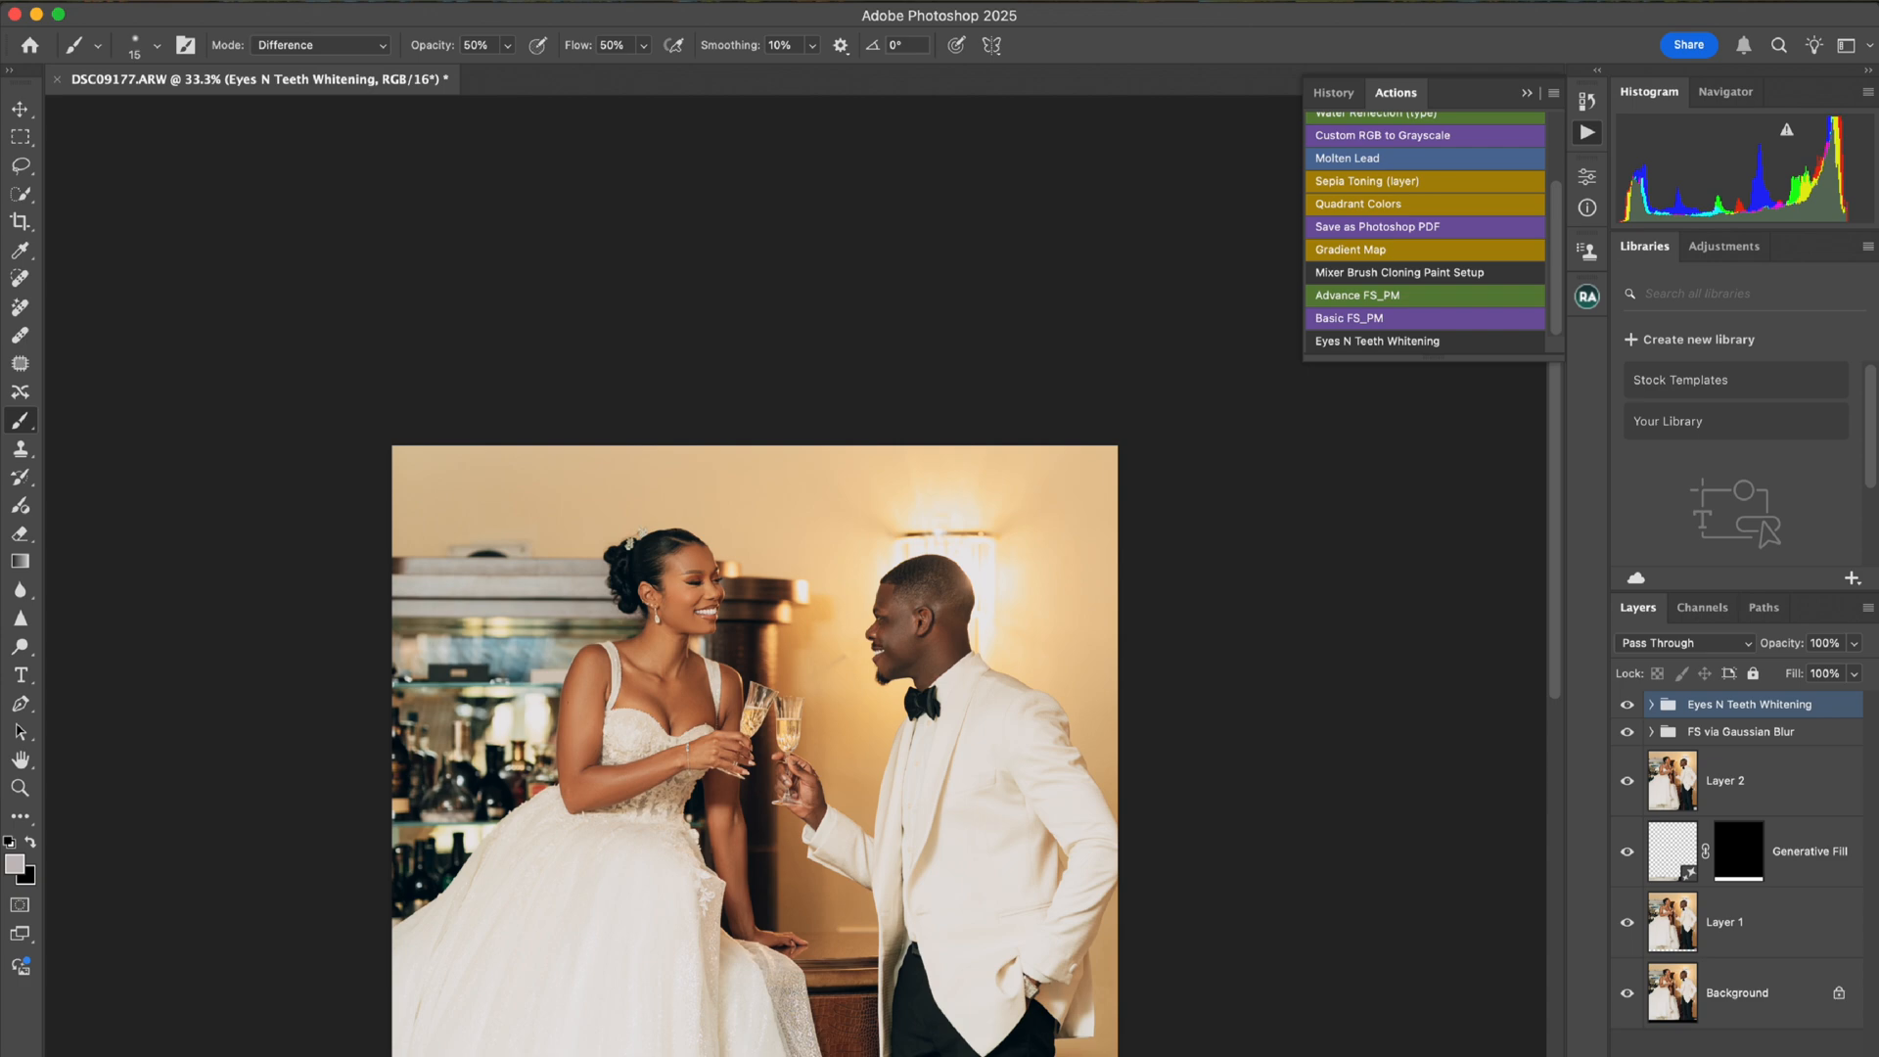
key("super+minus")
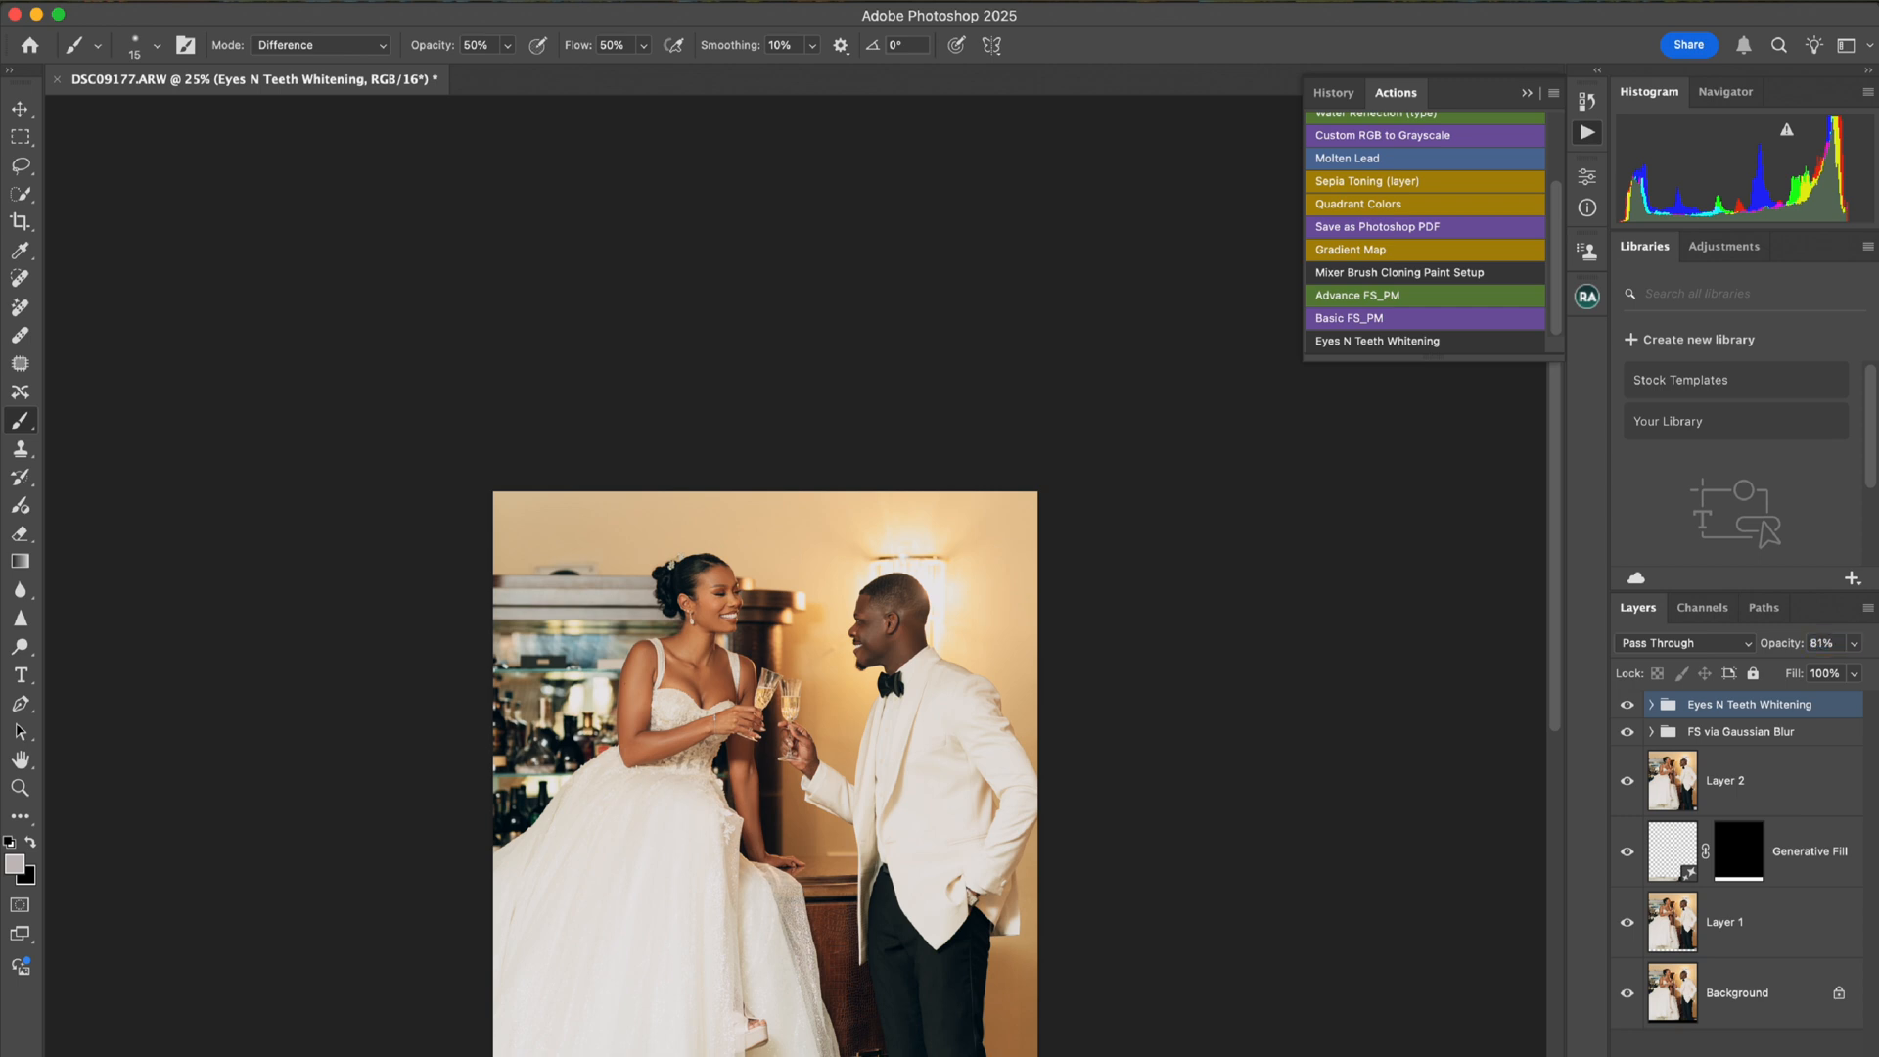
key("super+plus")
key("super+plus")
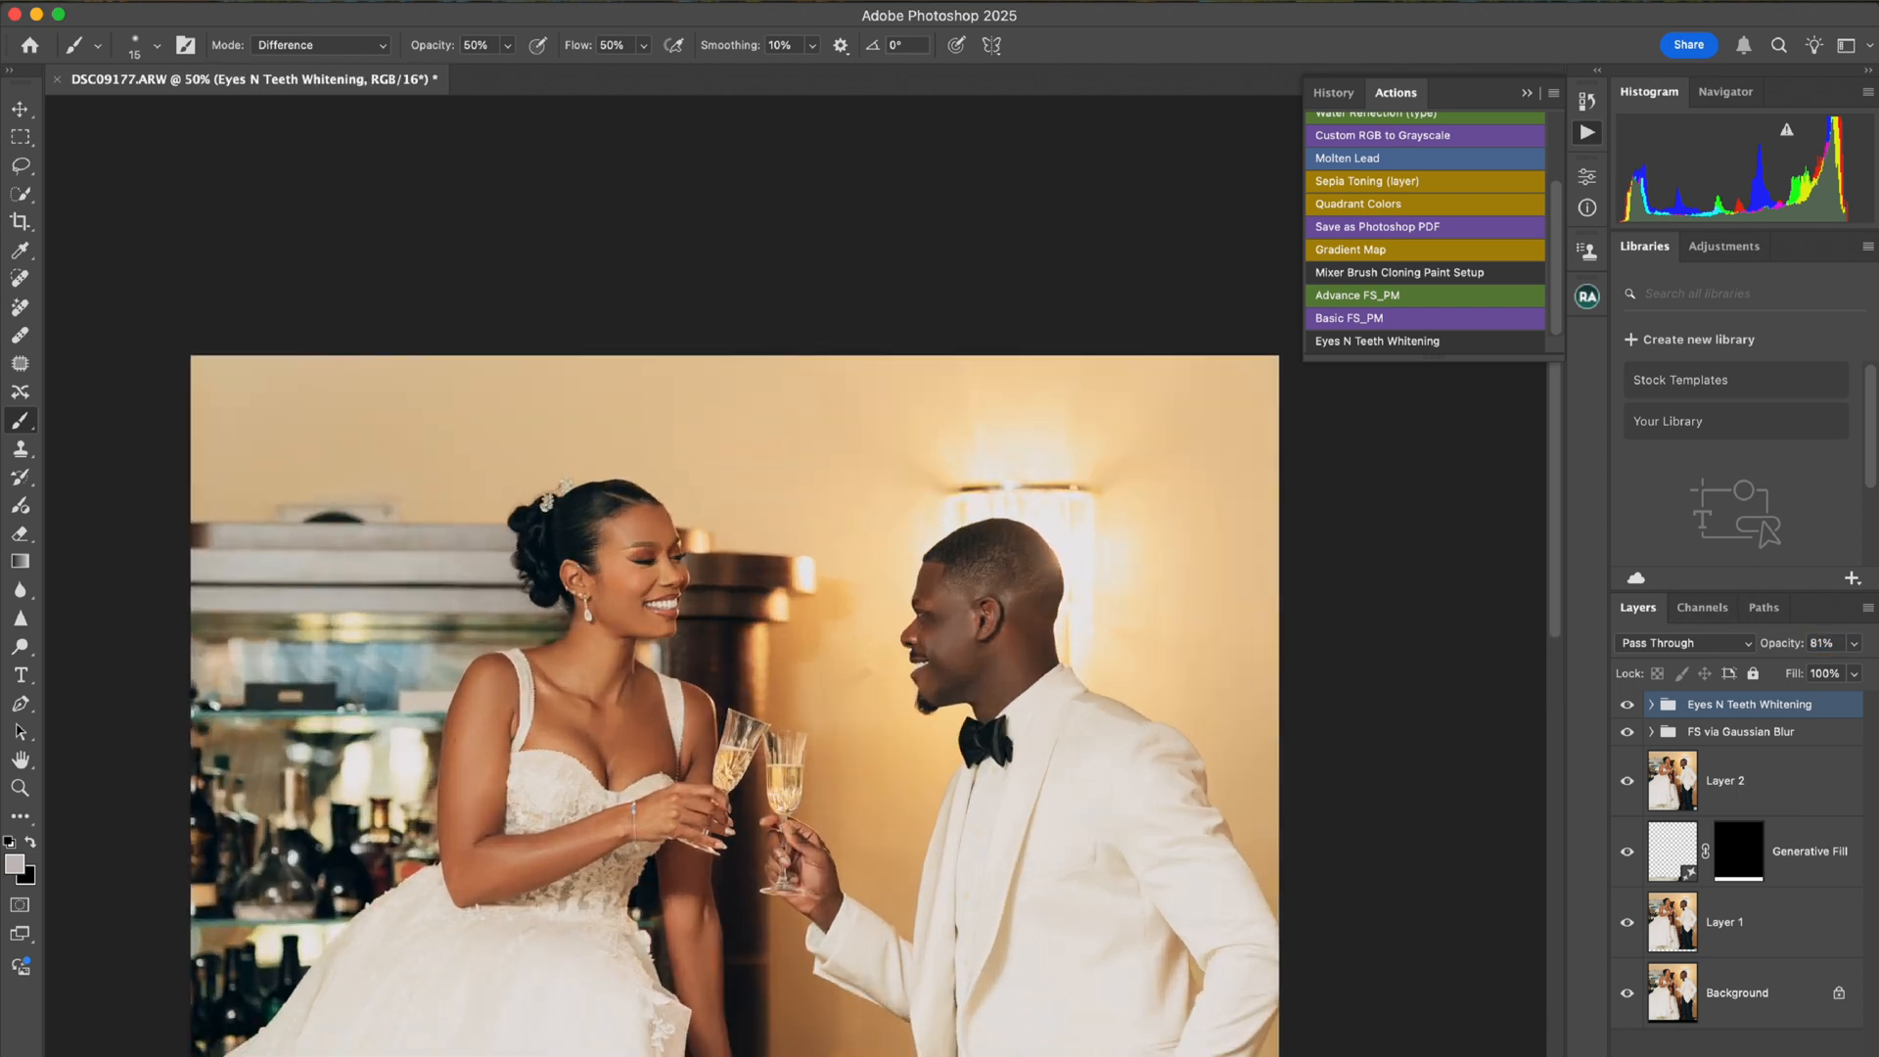
left_click(1527, 93)
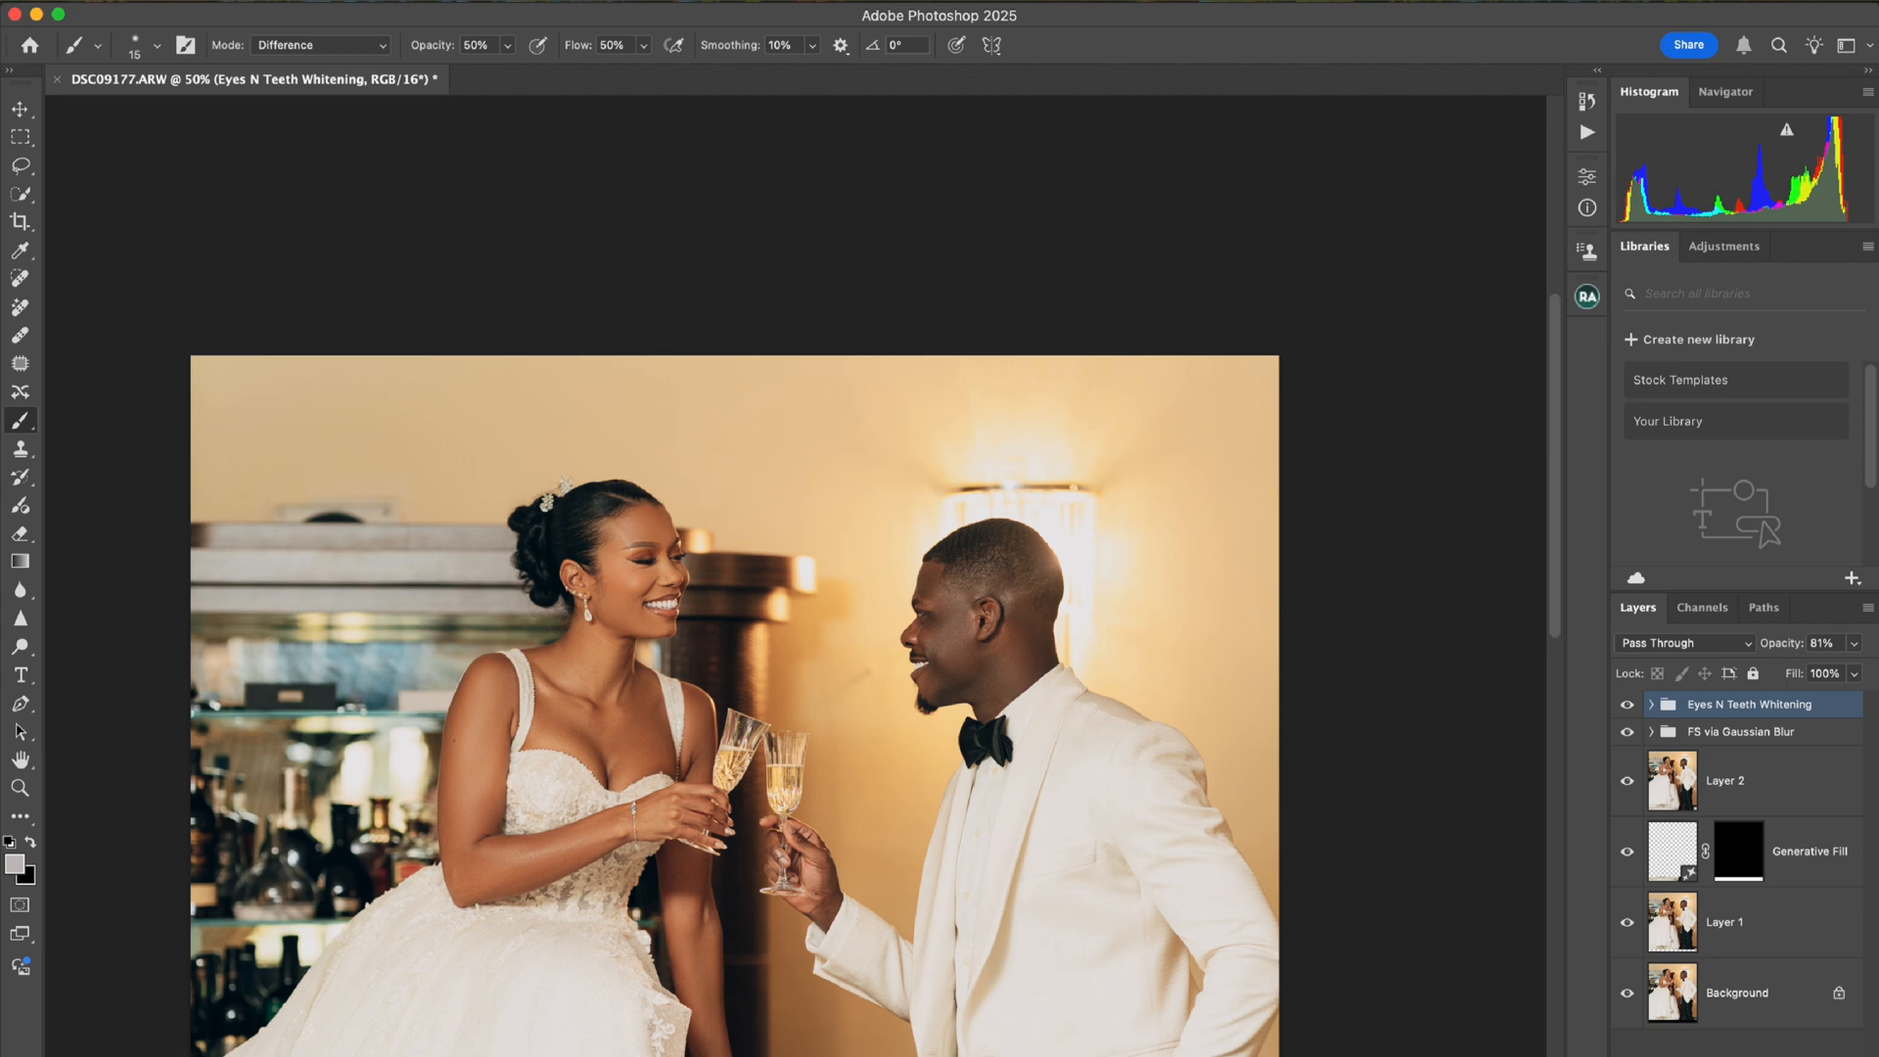
Stamp all visible layers into a new merged layer above the Eyes N Teeth Whitening group.
key("v")
key("super+minus")
key("super+minus")
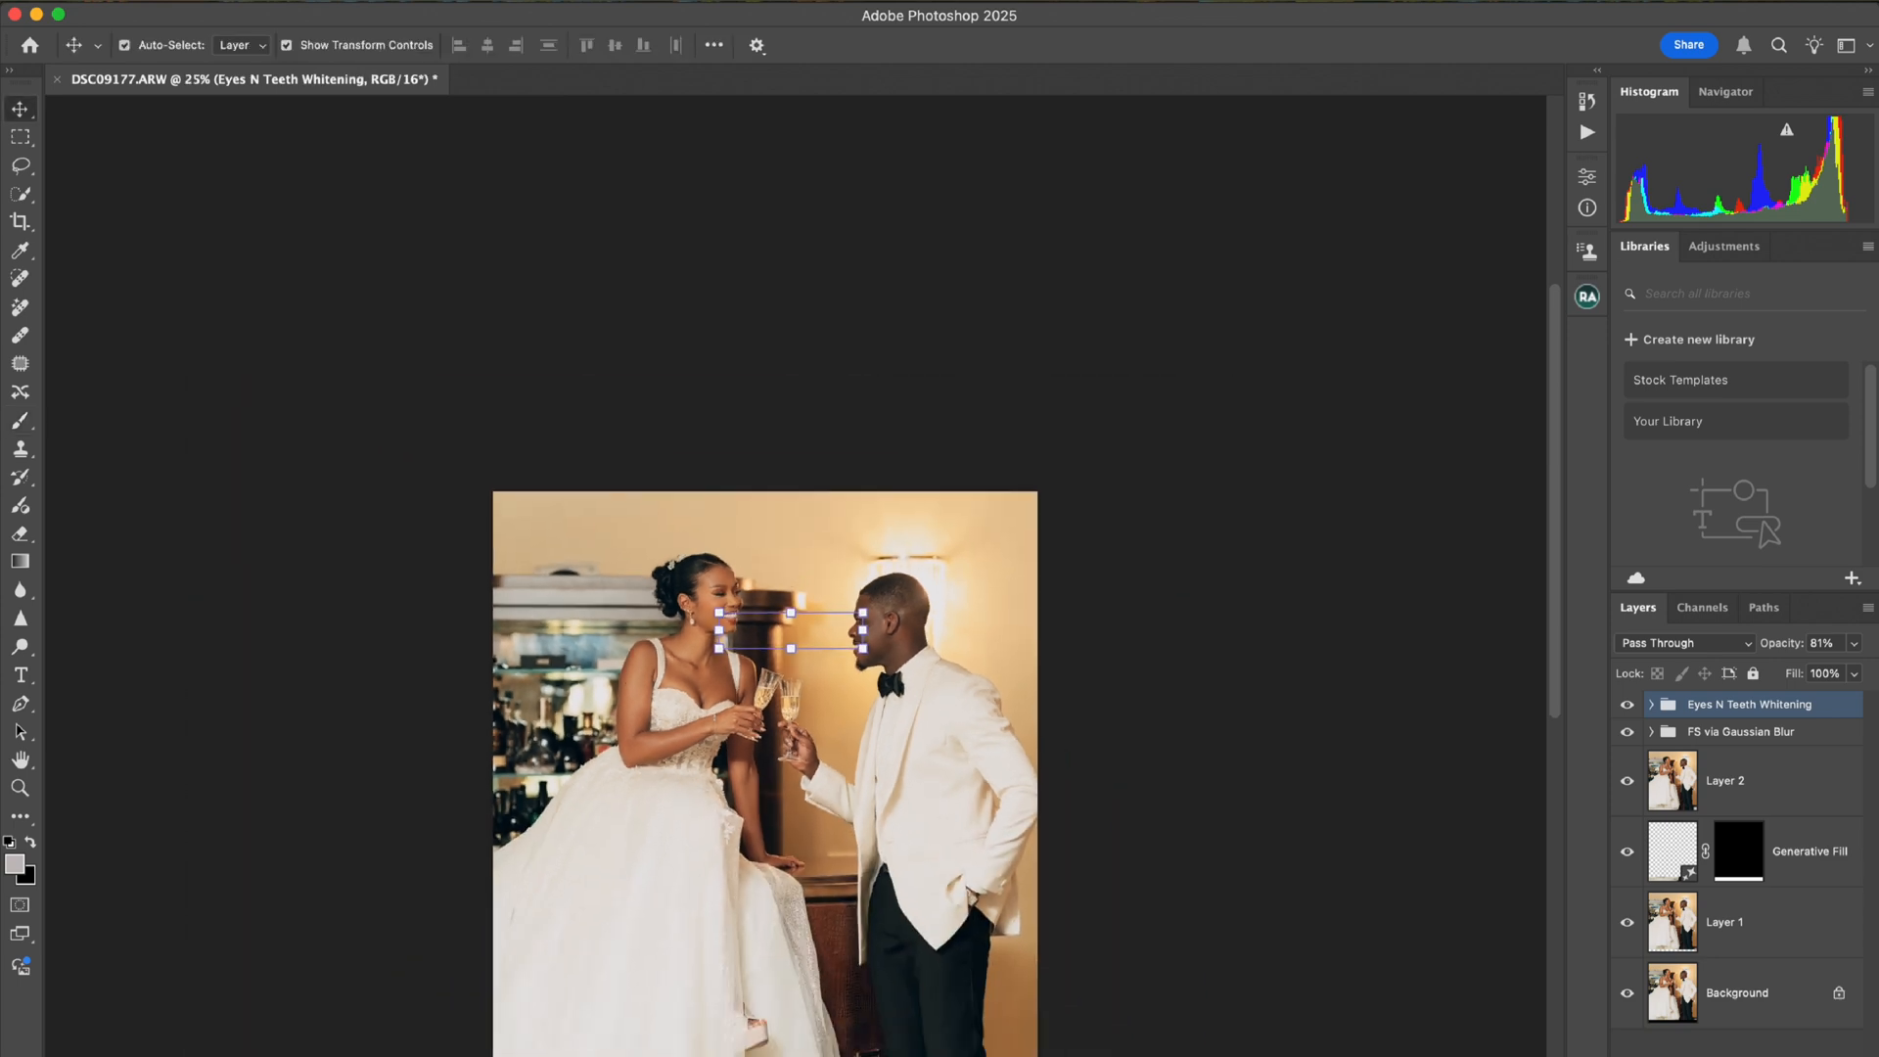
left_click(1224, 548)
left_click(1749, 705)
scroll(769, 685, "down", 5)
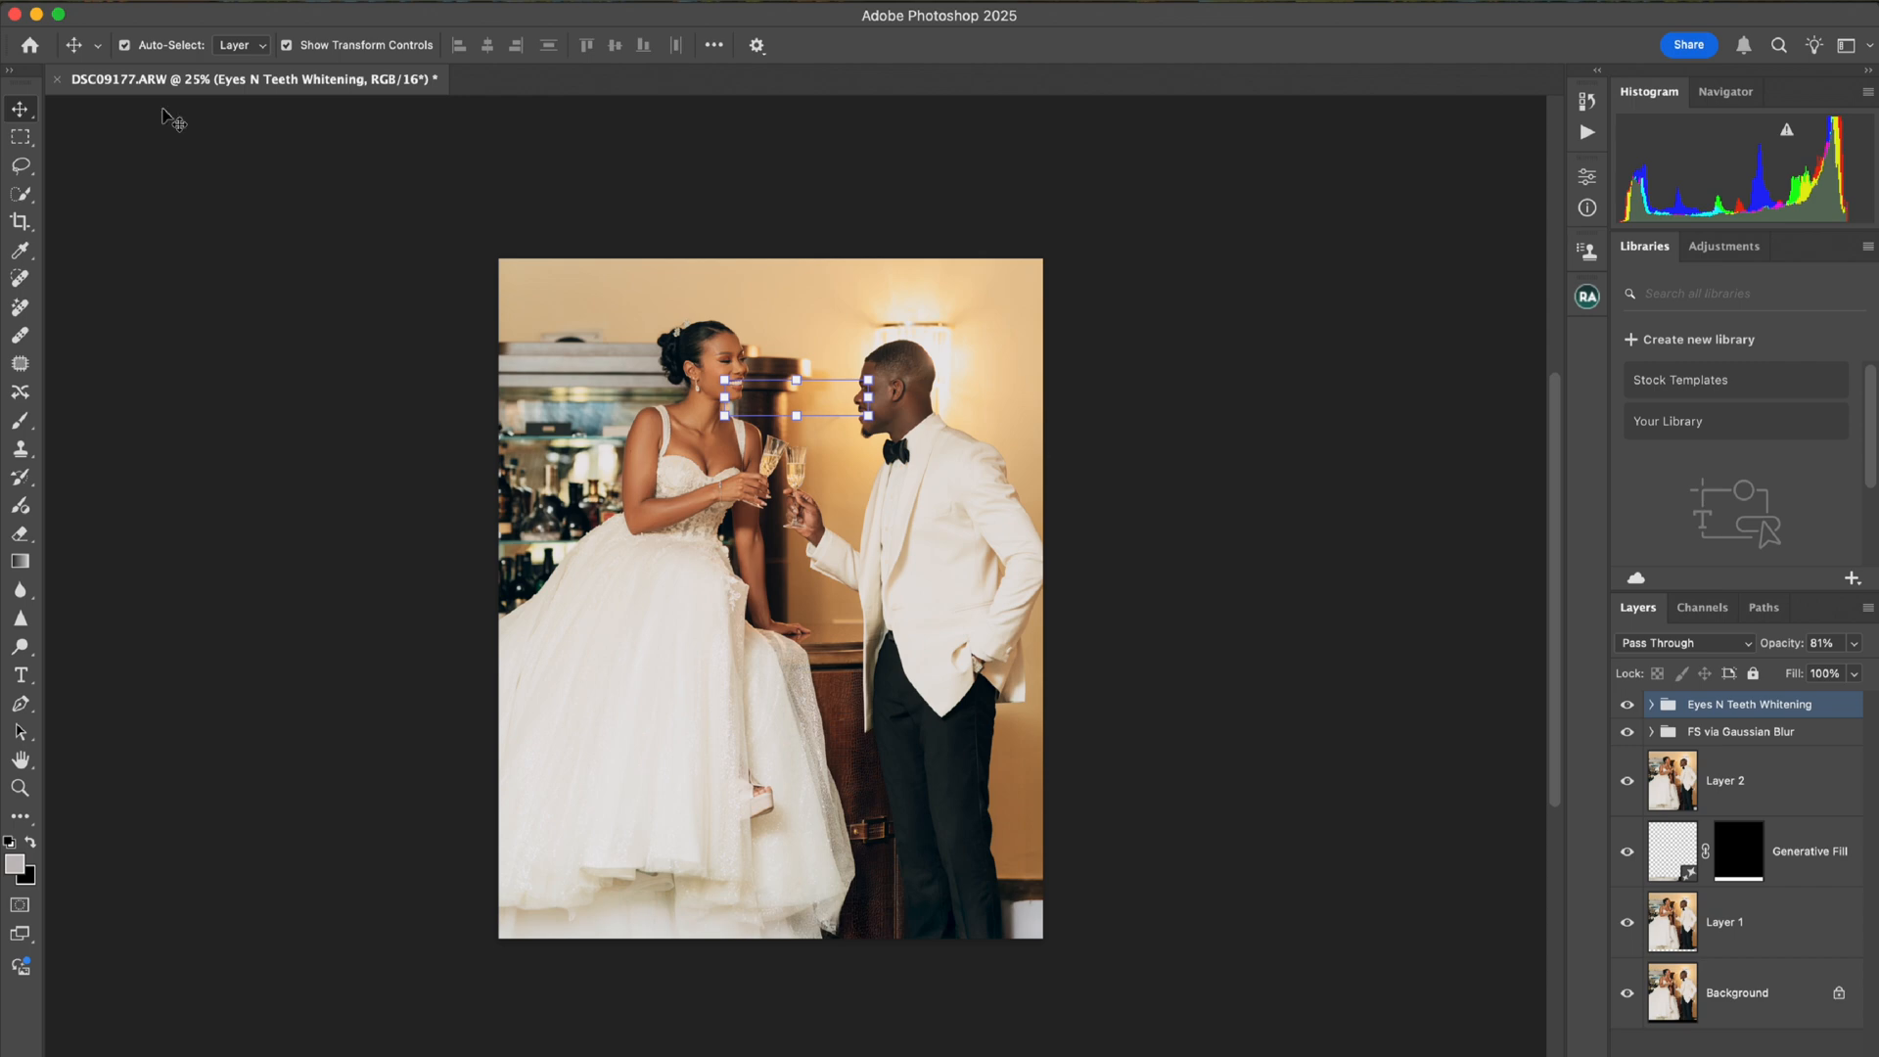
key("super+alt")
key("super+alt+shift+e")
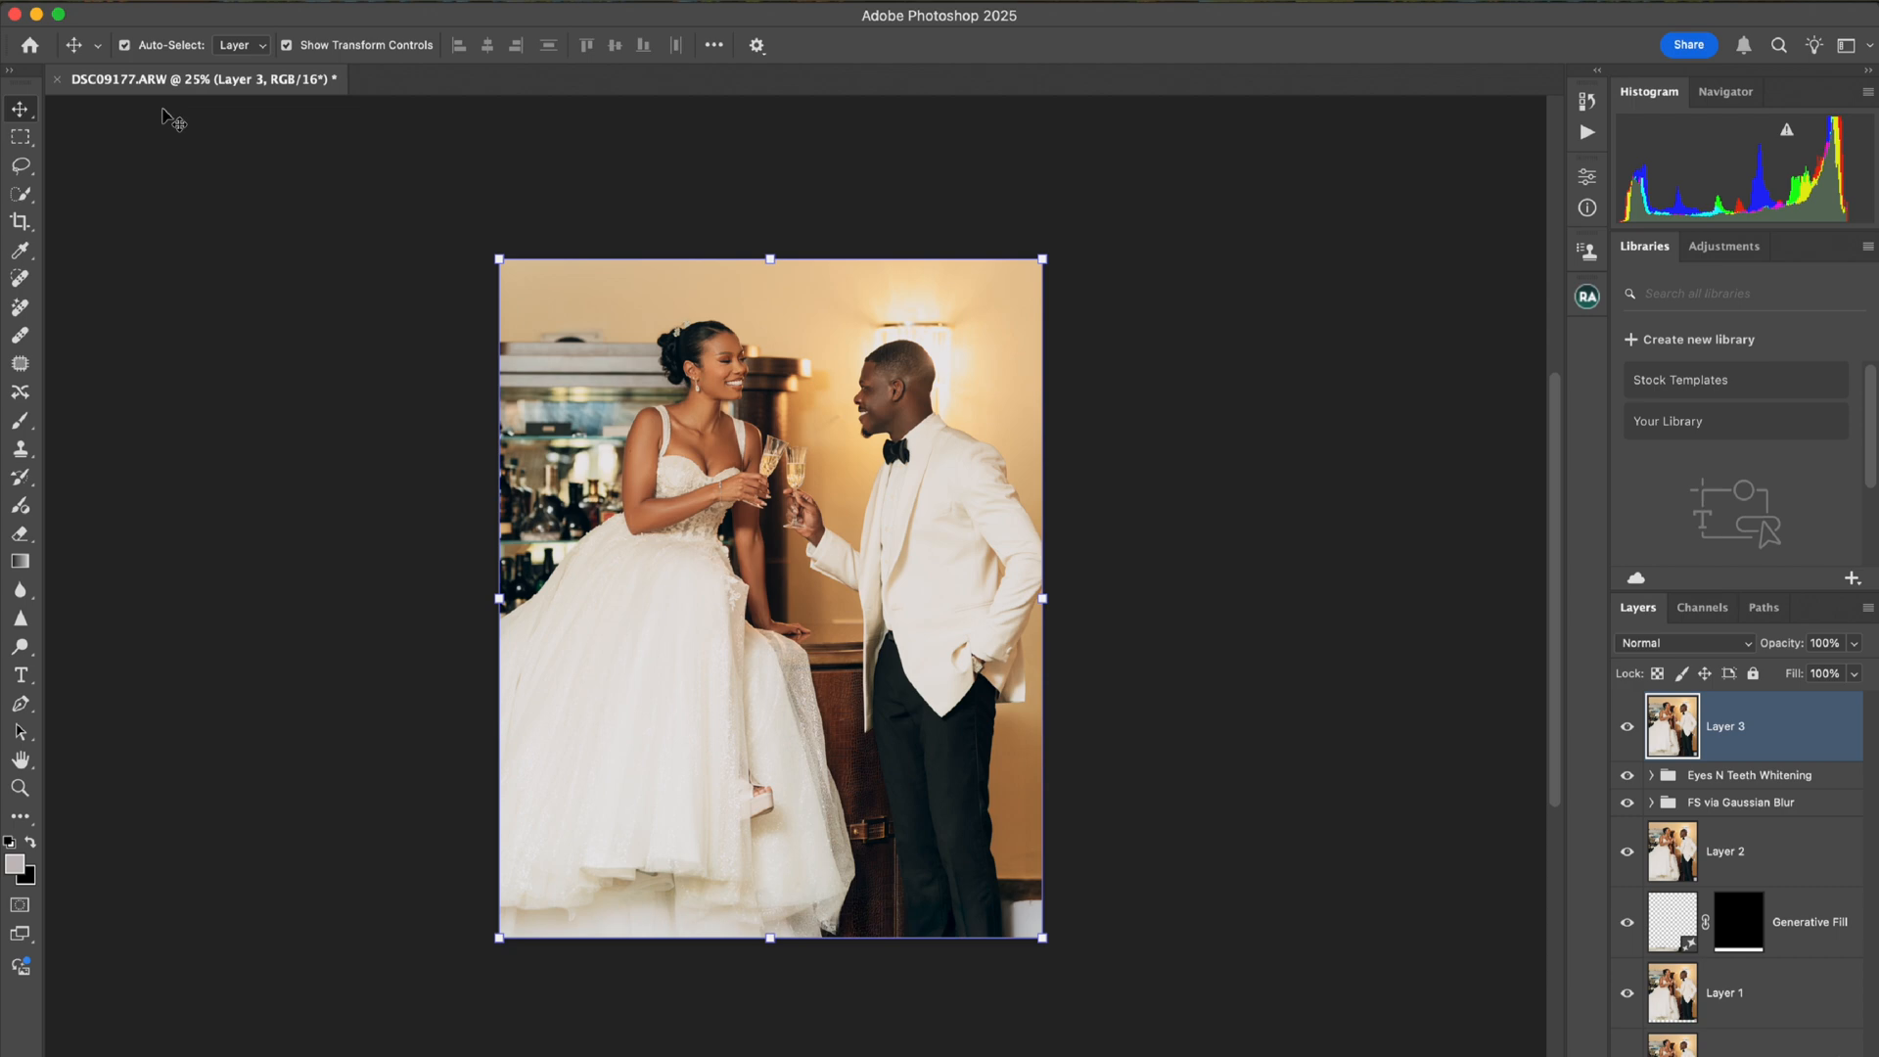
Examine the merged portrait at several magnifications, including full-screen view without the transform outline.
key("super+equal")
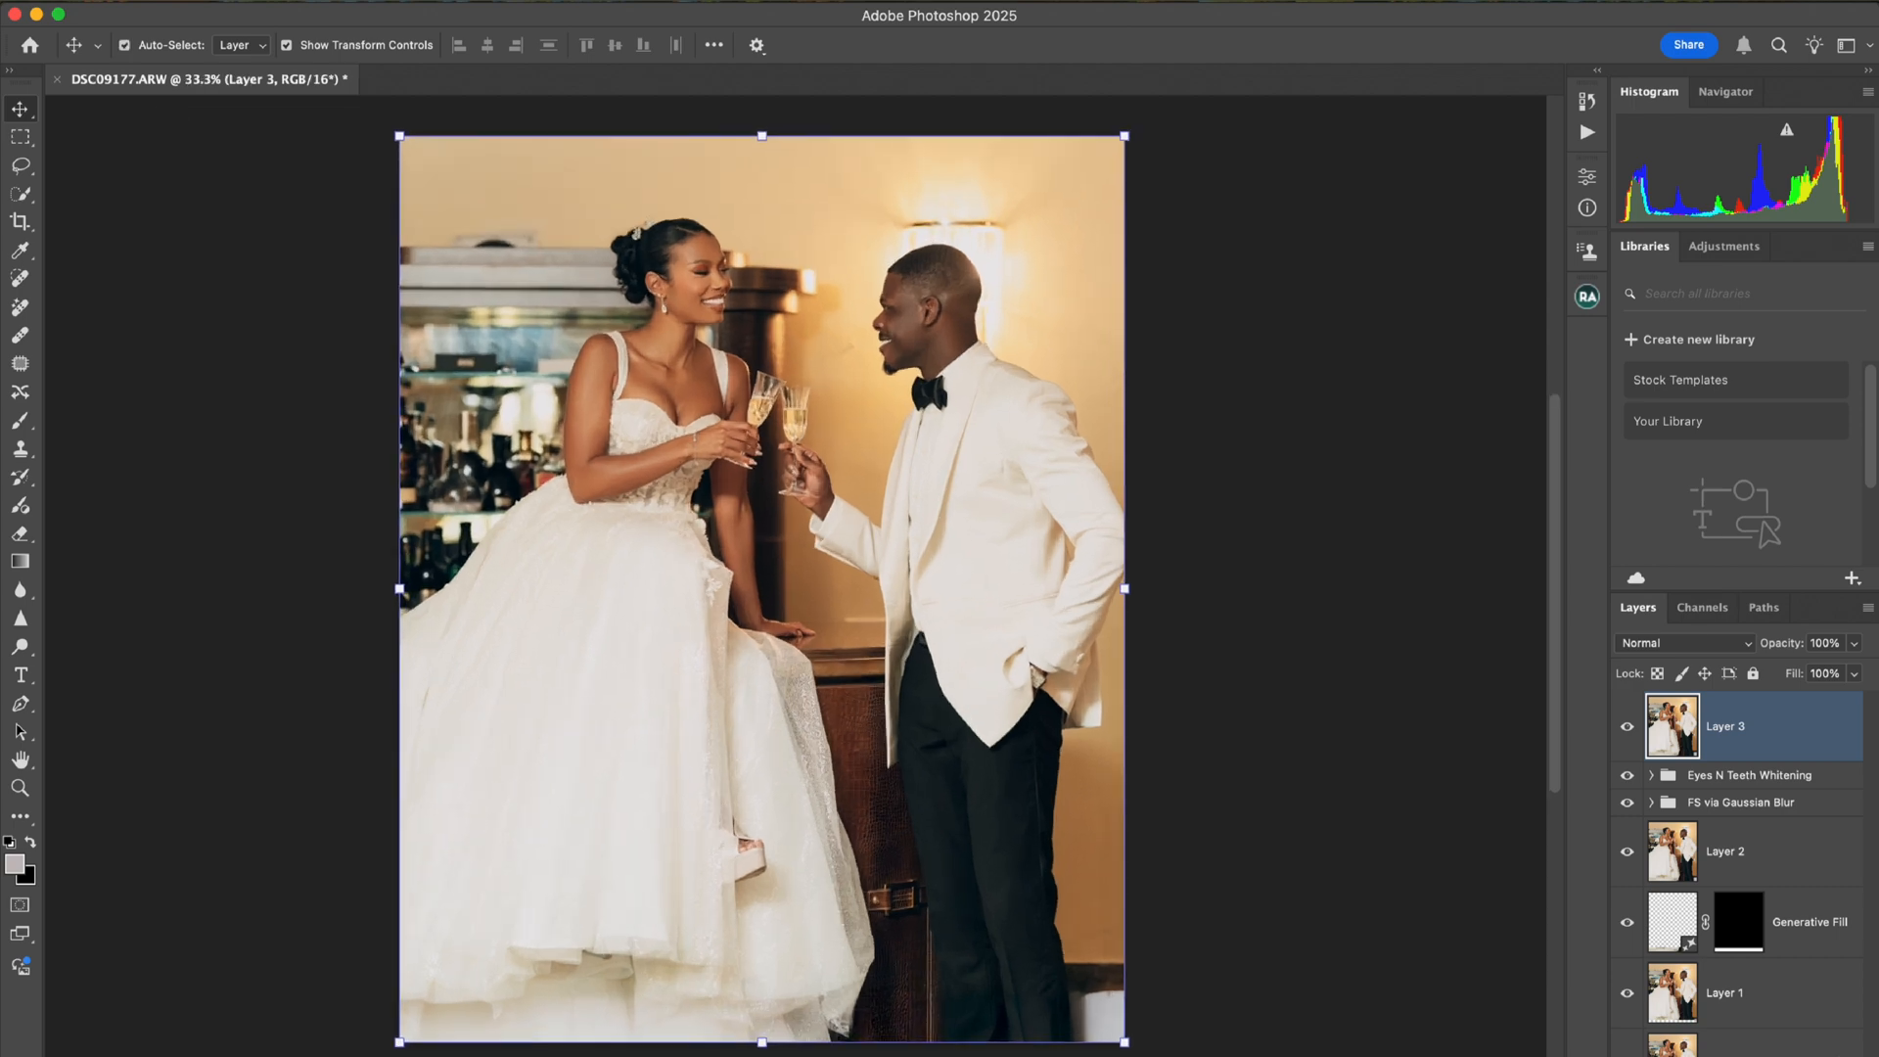
scroll(761, 589, "up", 4)
scroll(762, 589, "down", 4)
key("super+minus")
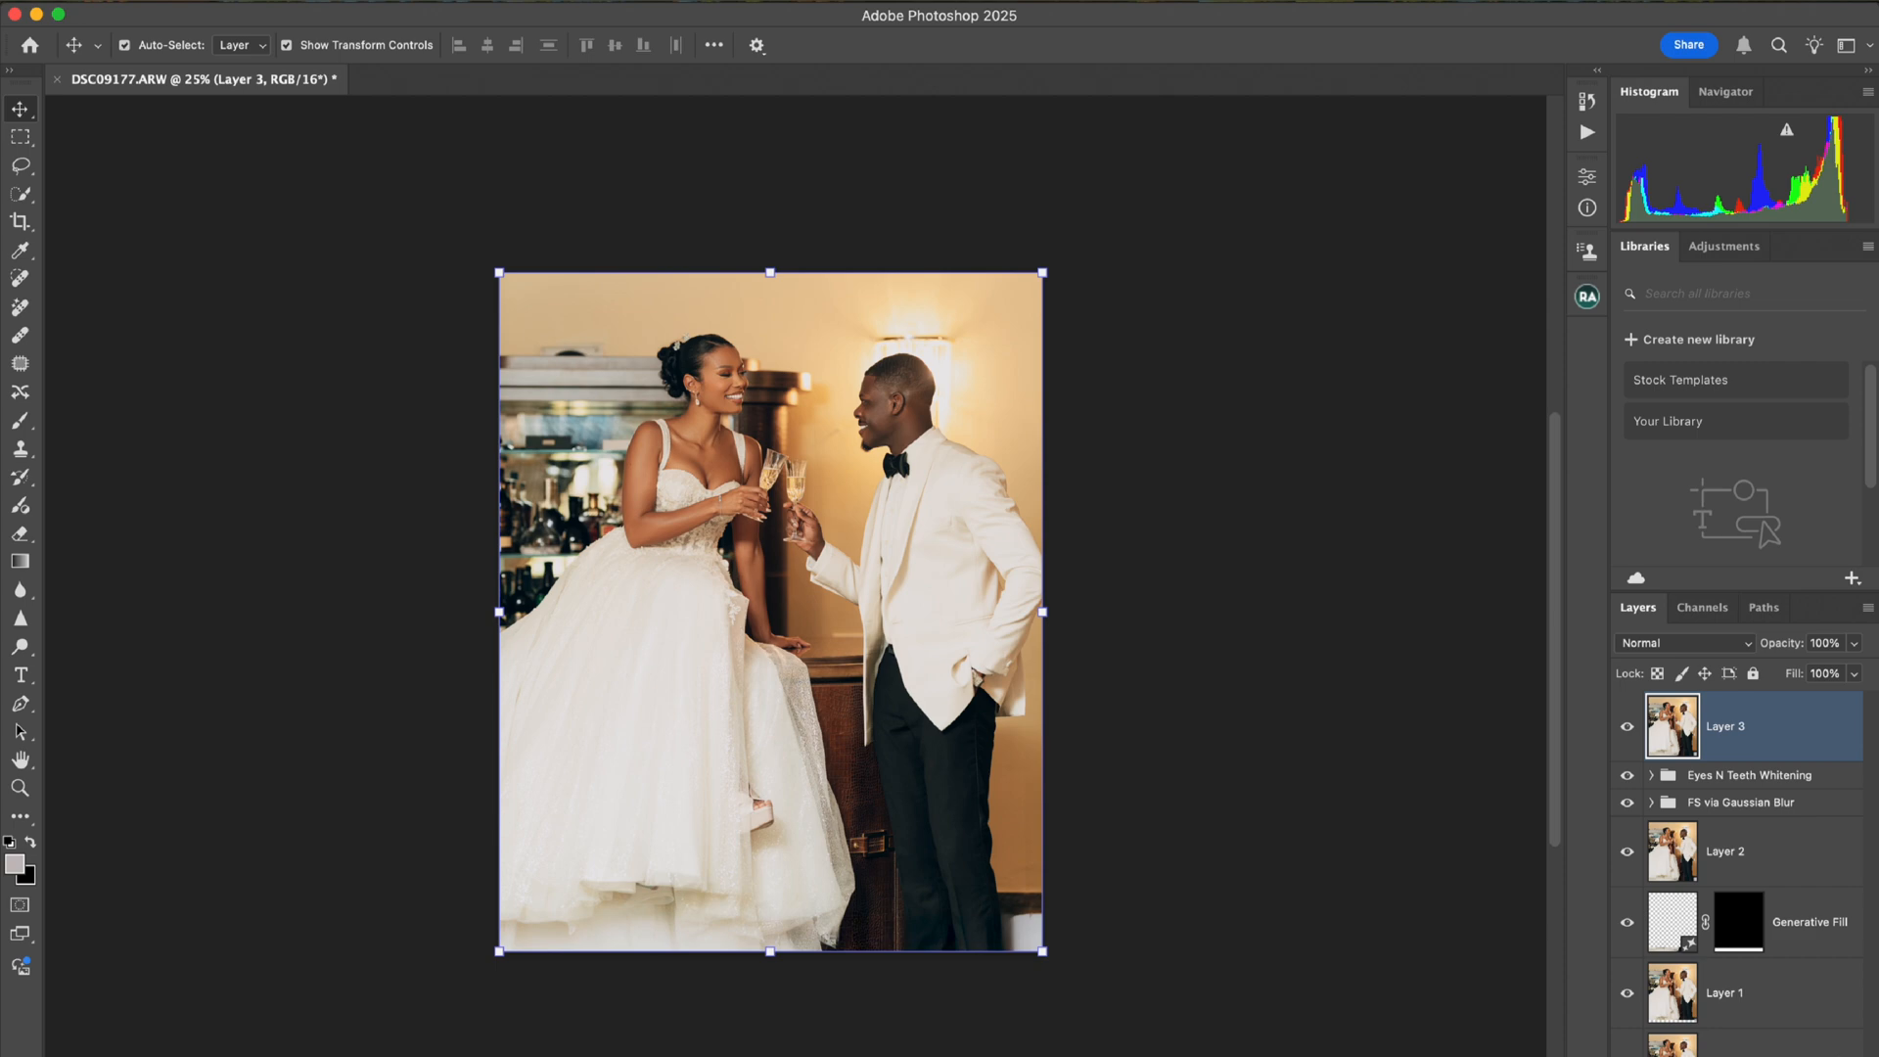
key("f")
key("f")
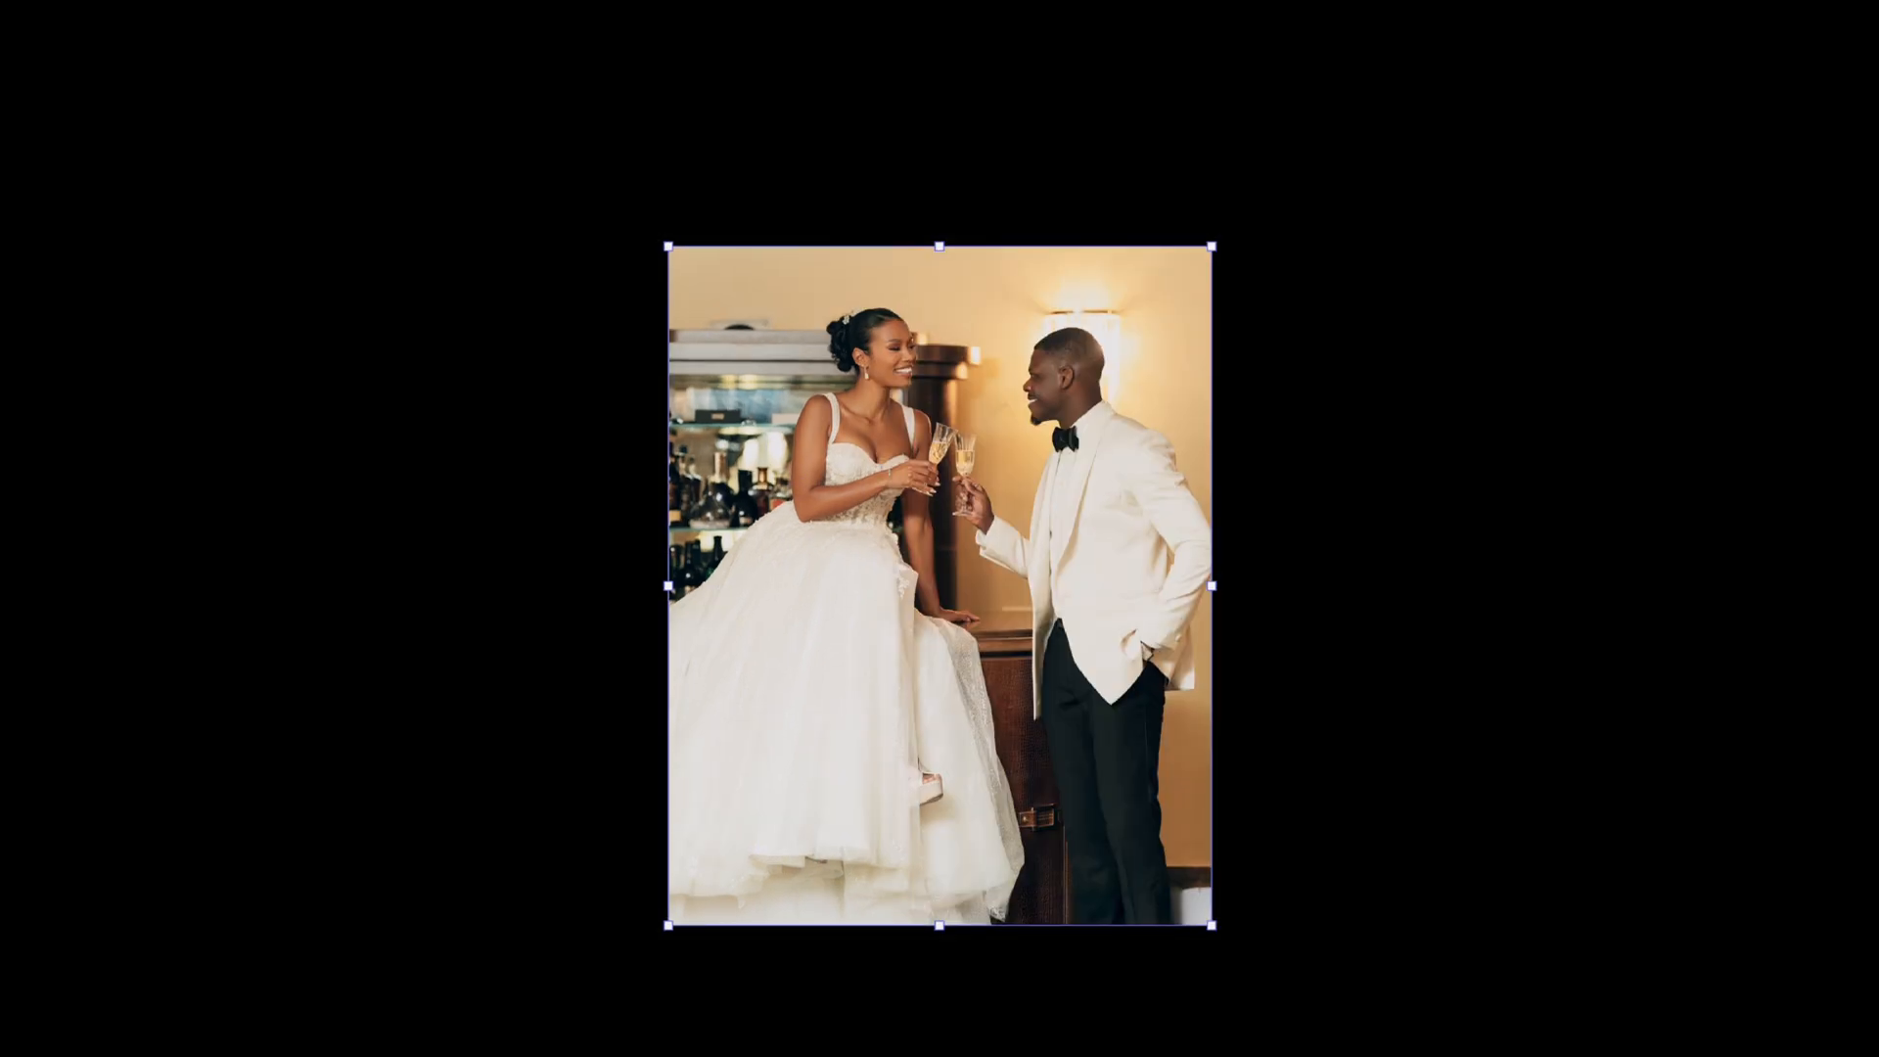
key("super+h")
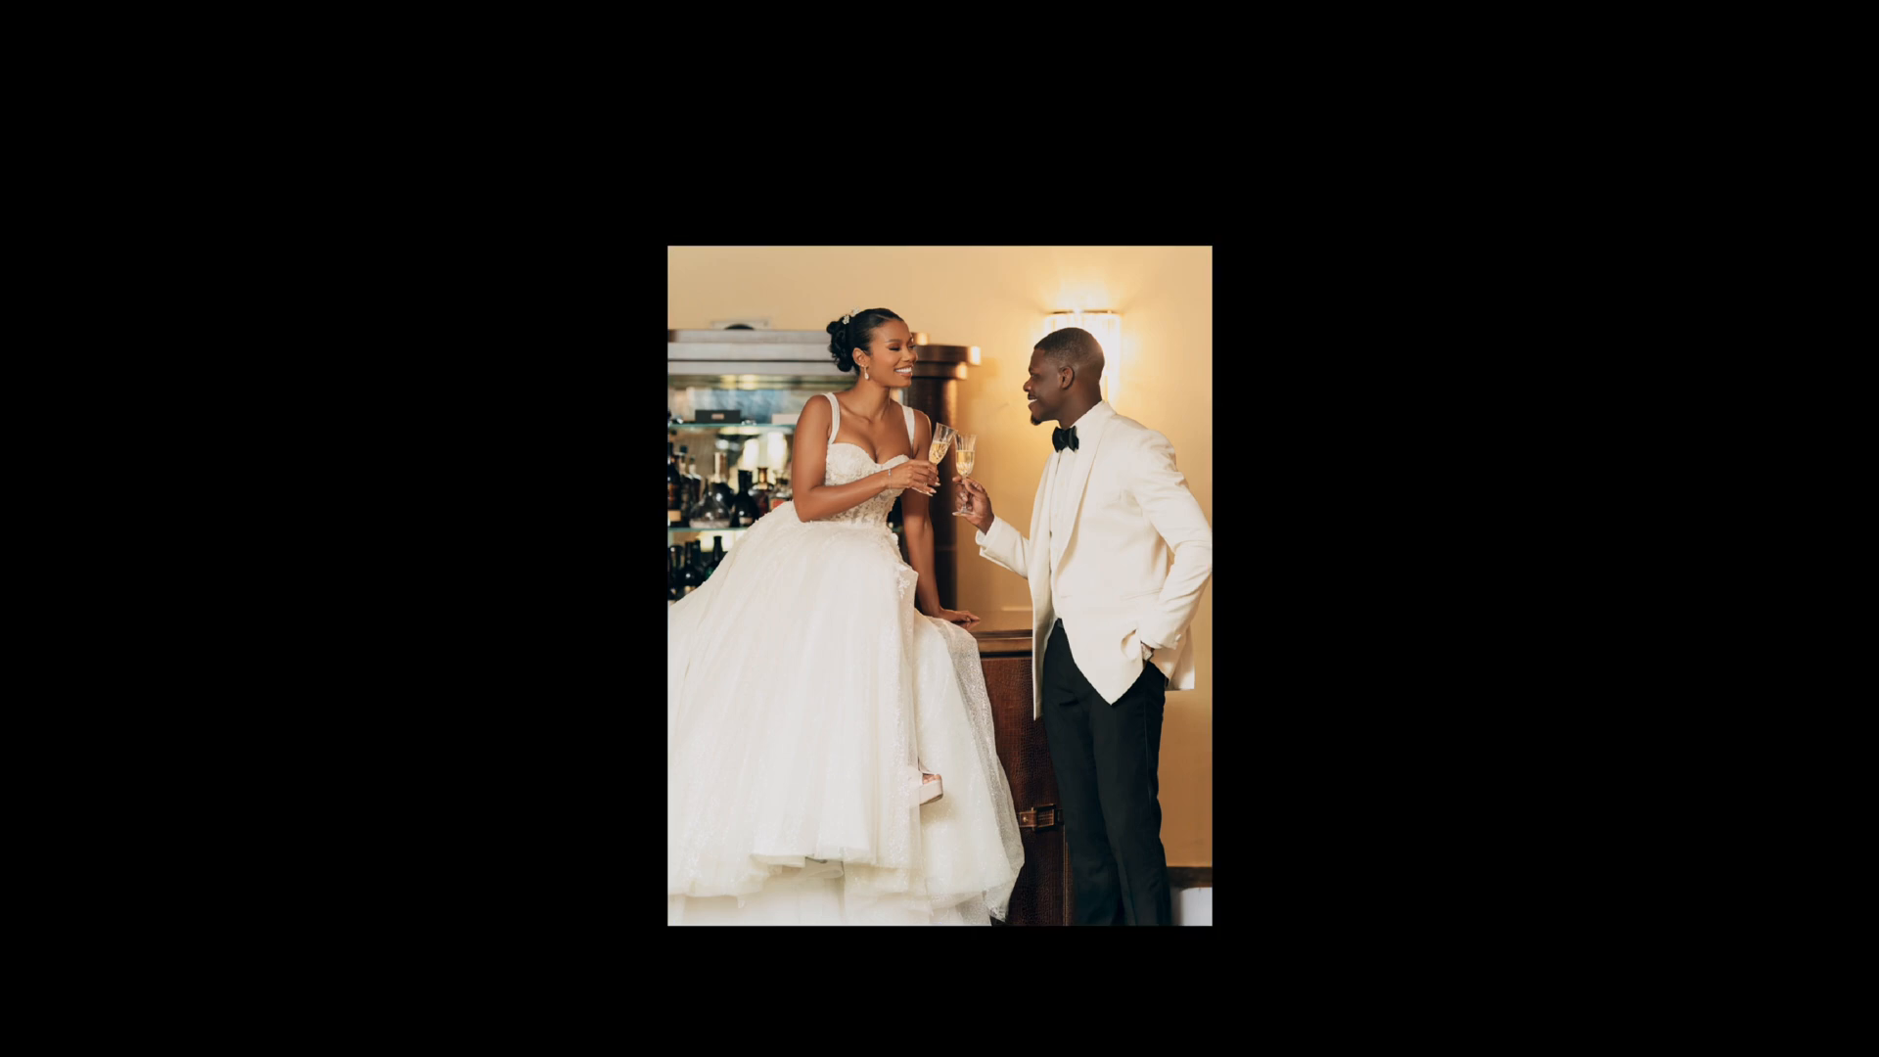
key("ctrl+plus")
key("ctrl+plus")
key("ctrl+plus")
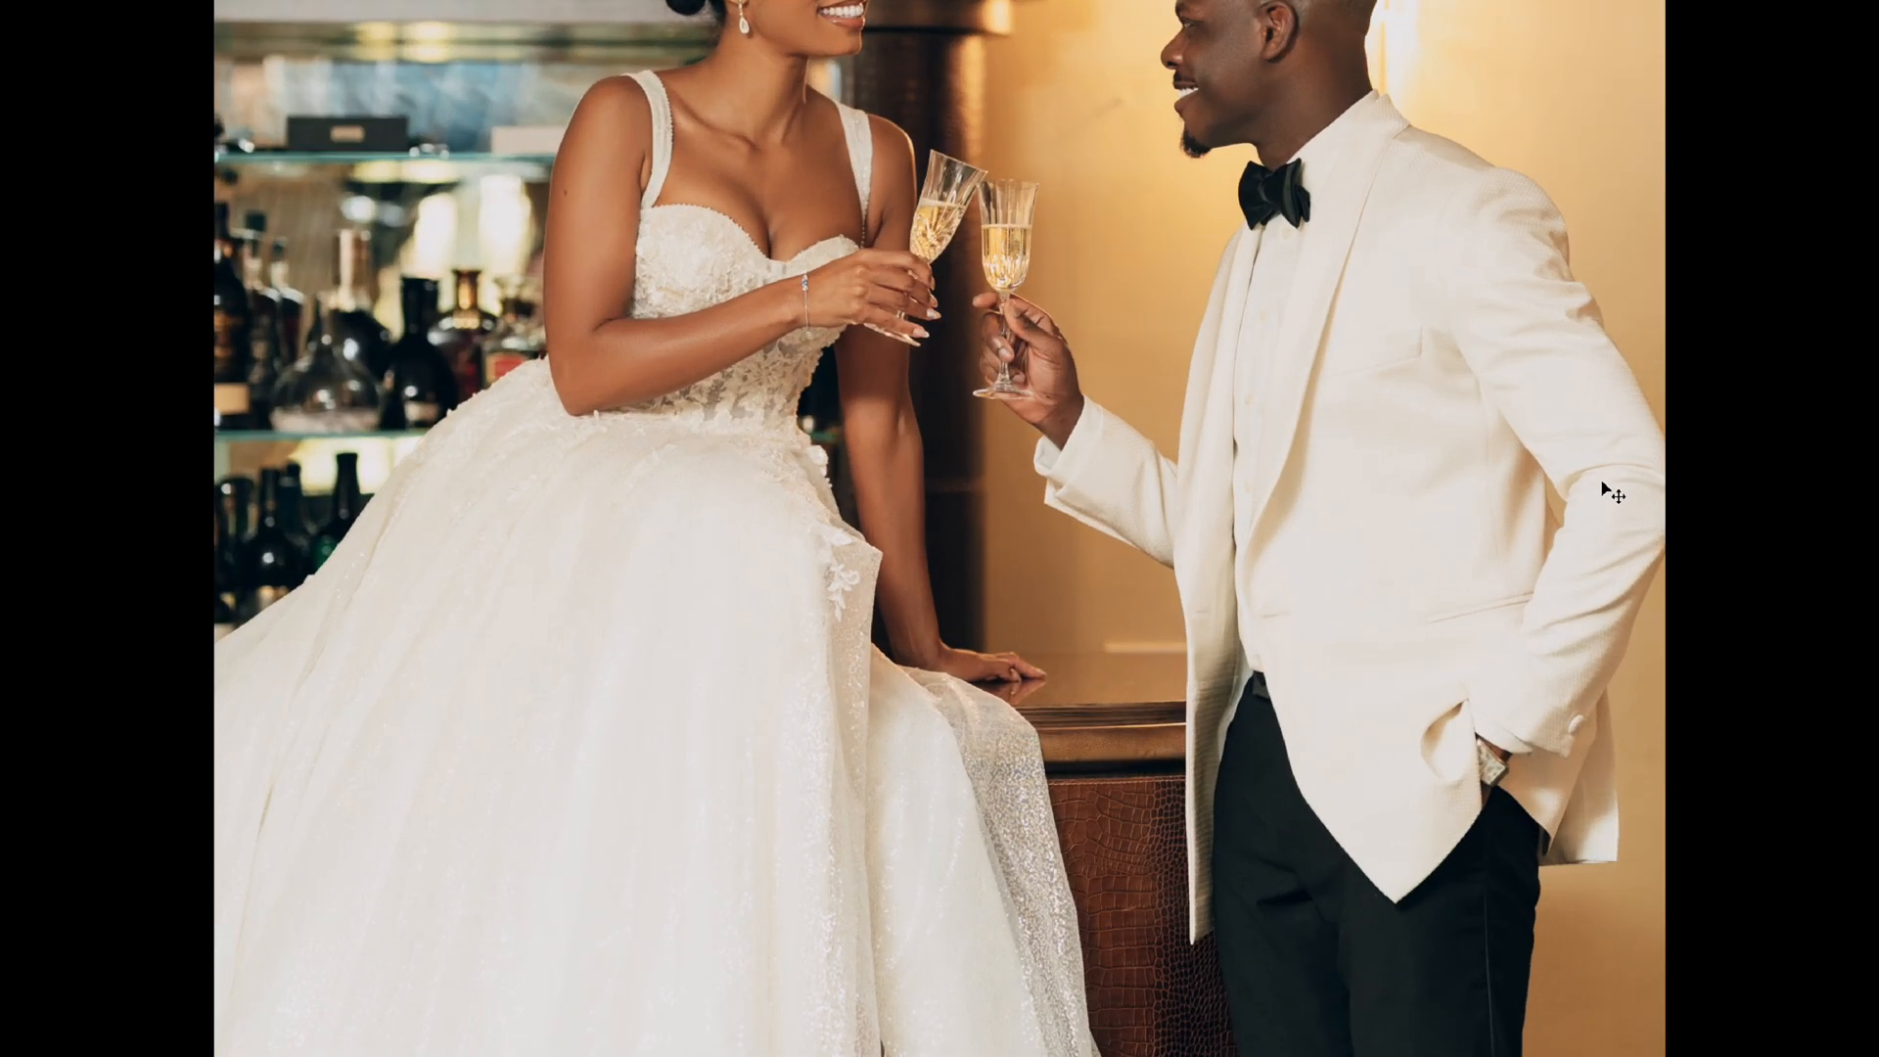
key("ctrl+minus")
key("ctrl+minus")
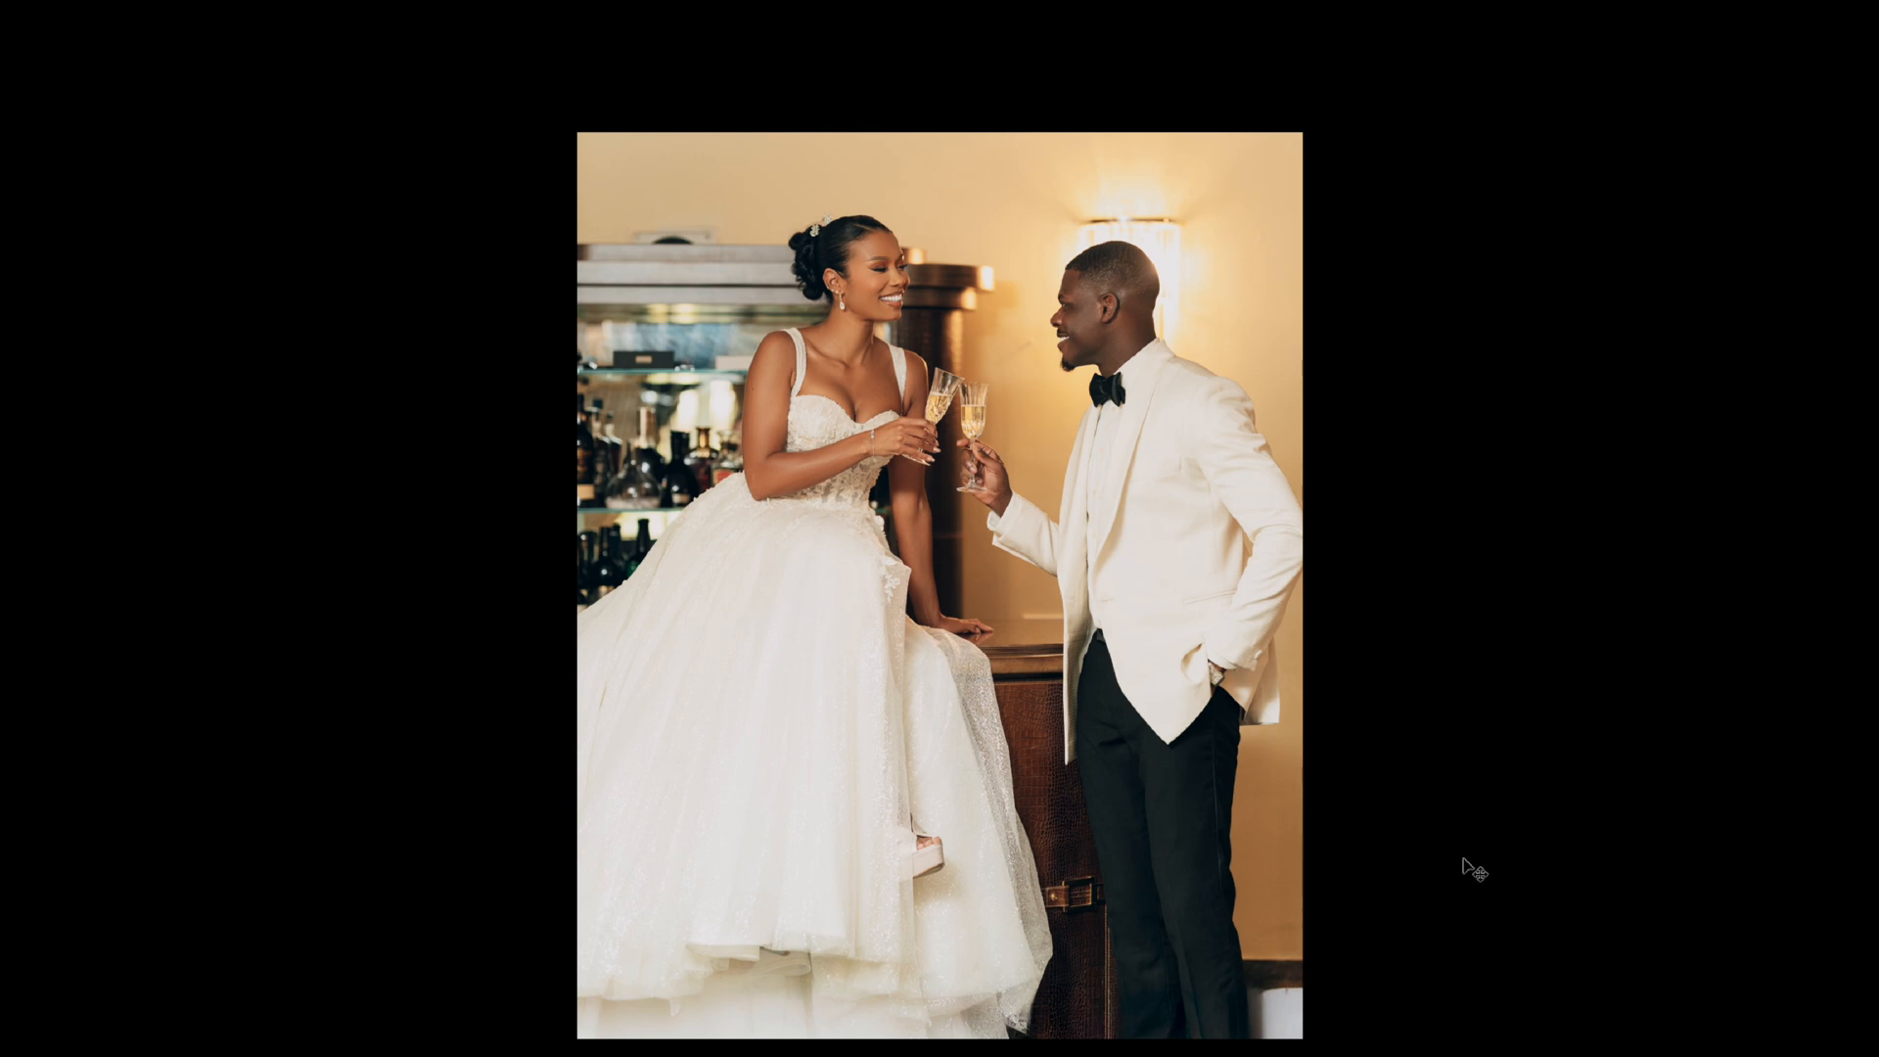
key("f")
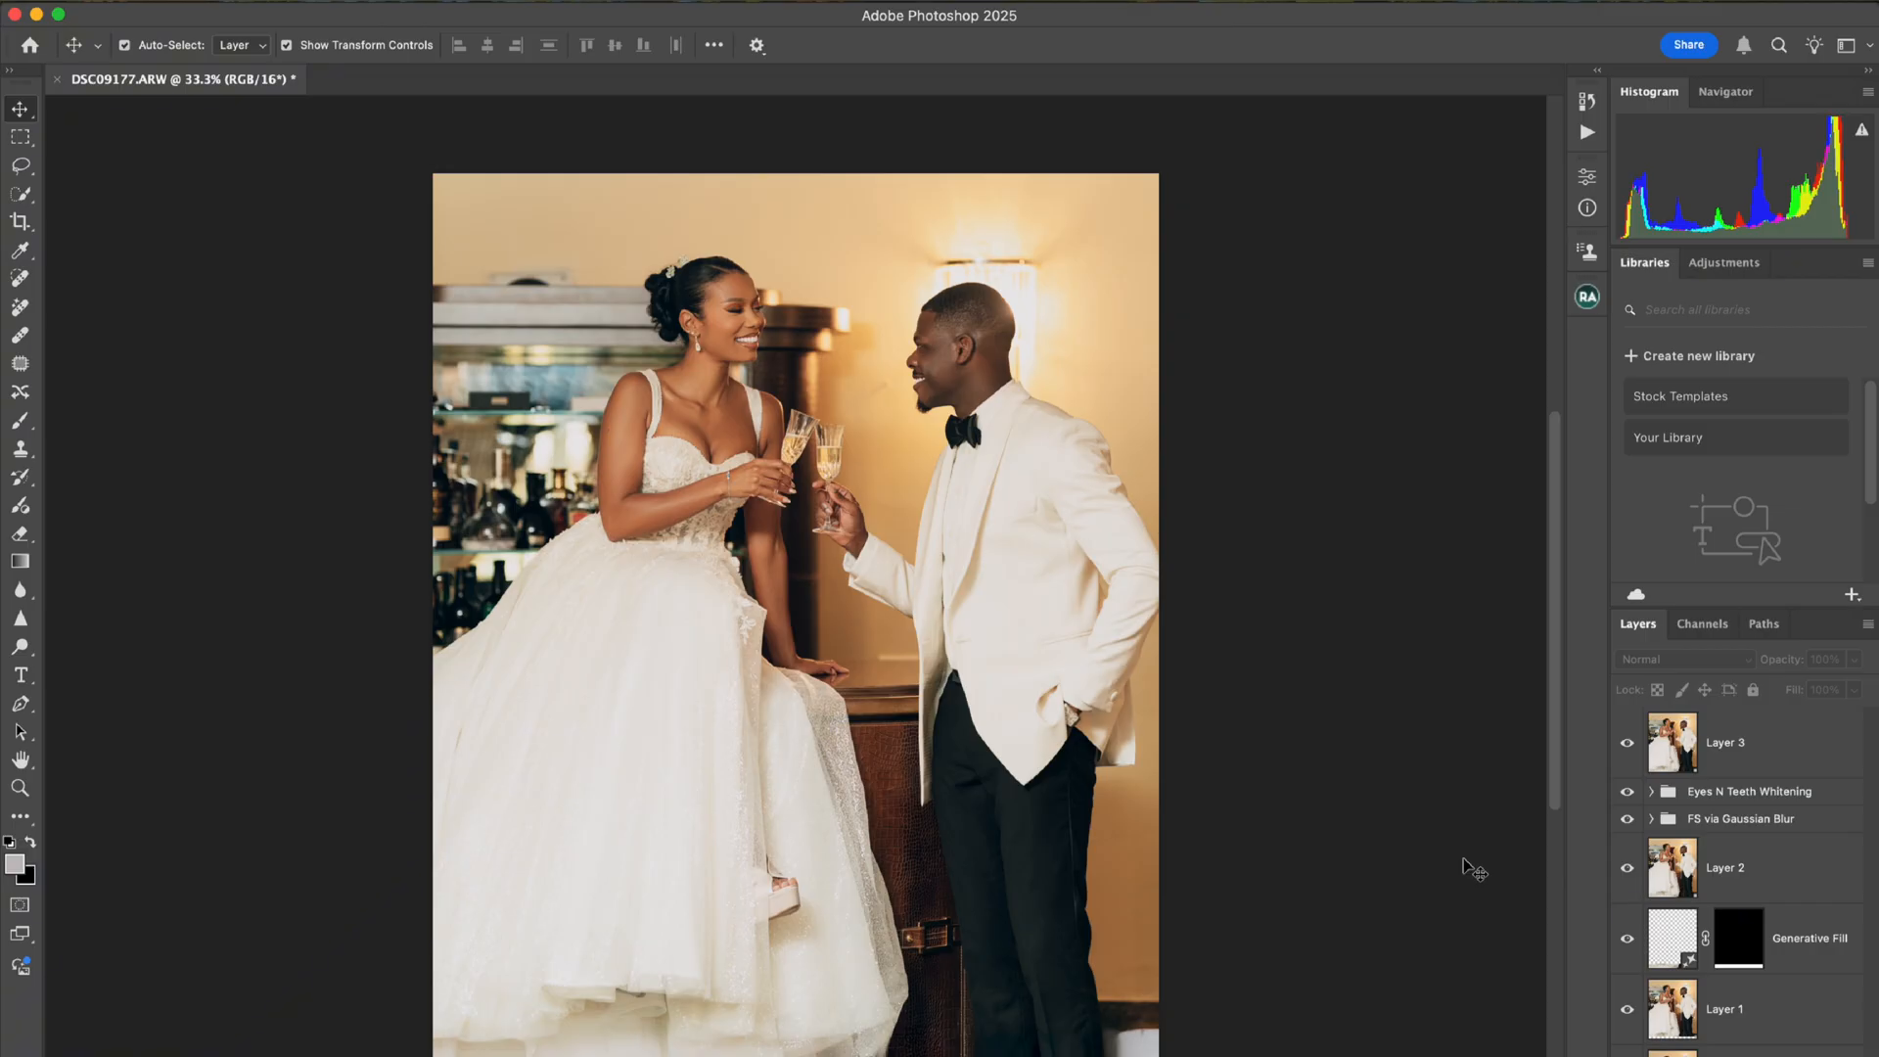
Add a Selective Color adjustment layer above Layer 3 and try out the Cyan amount for the Reds.
left_click(1704, 765)
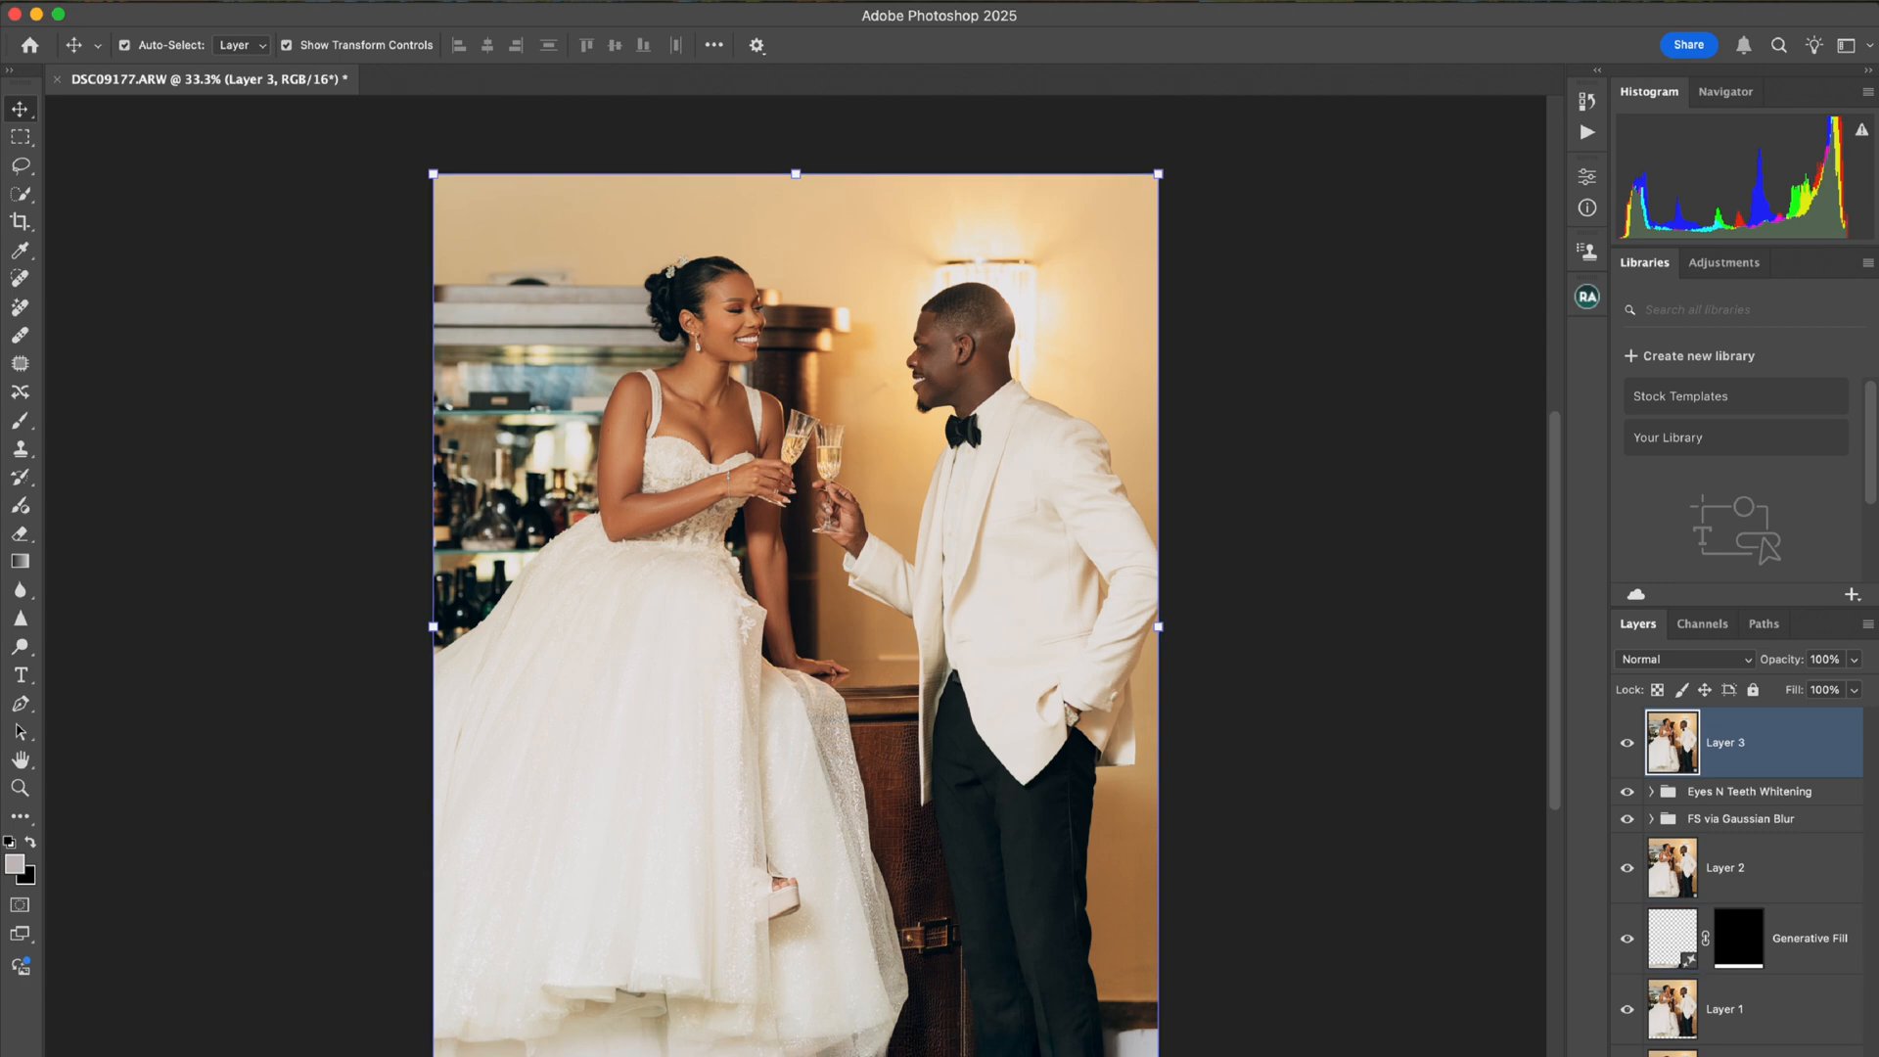
left_click(1740, 1055)
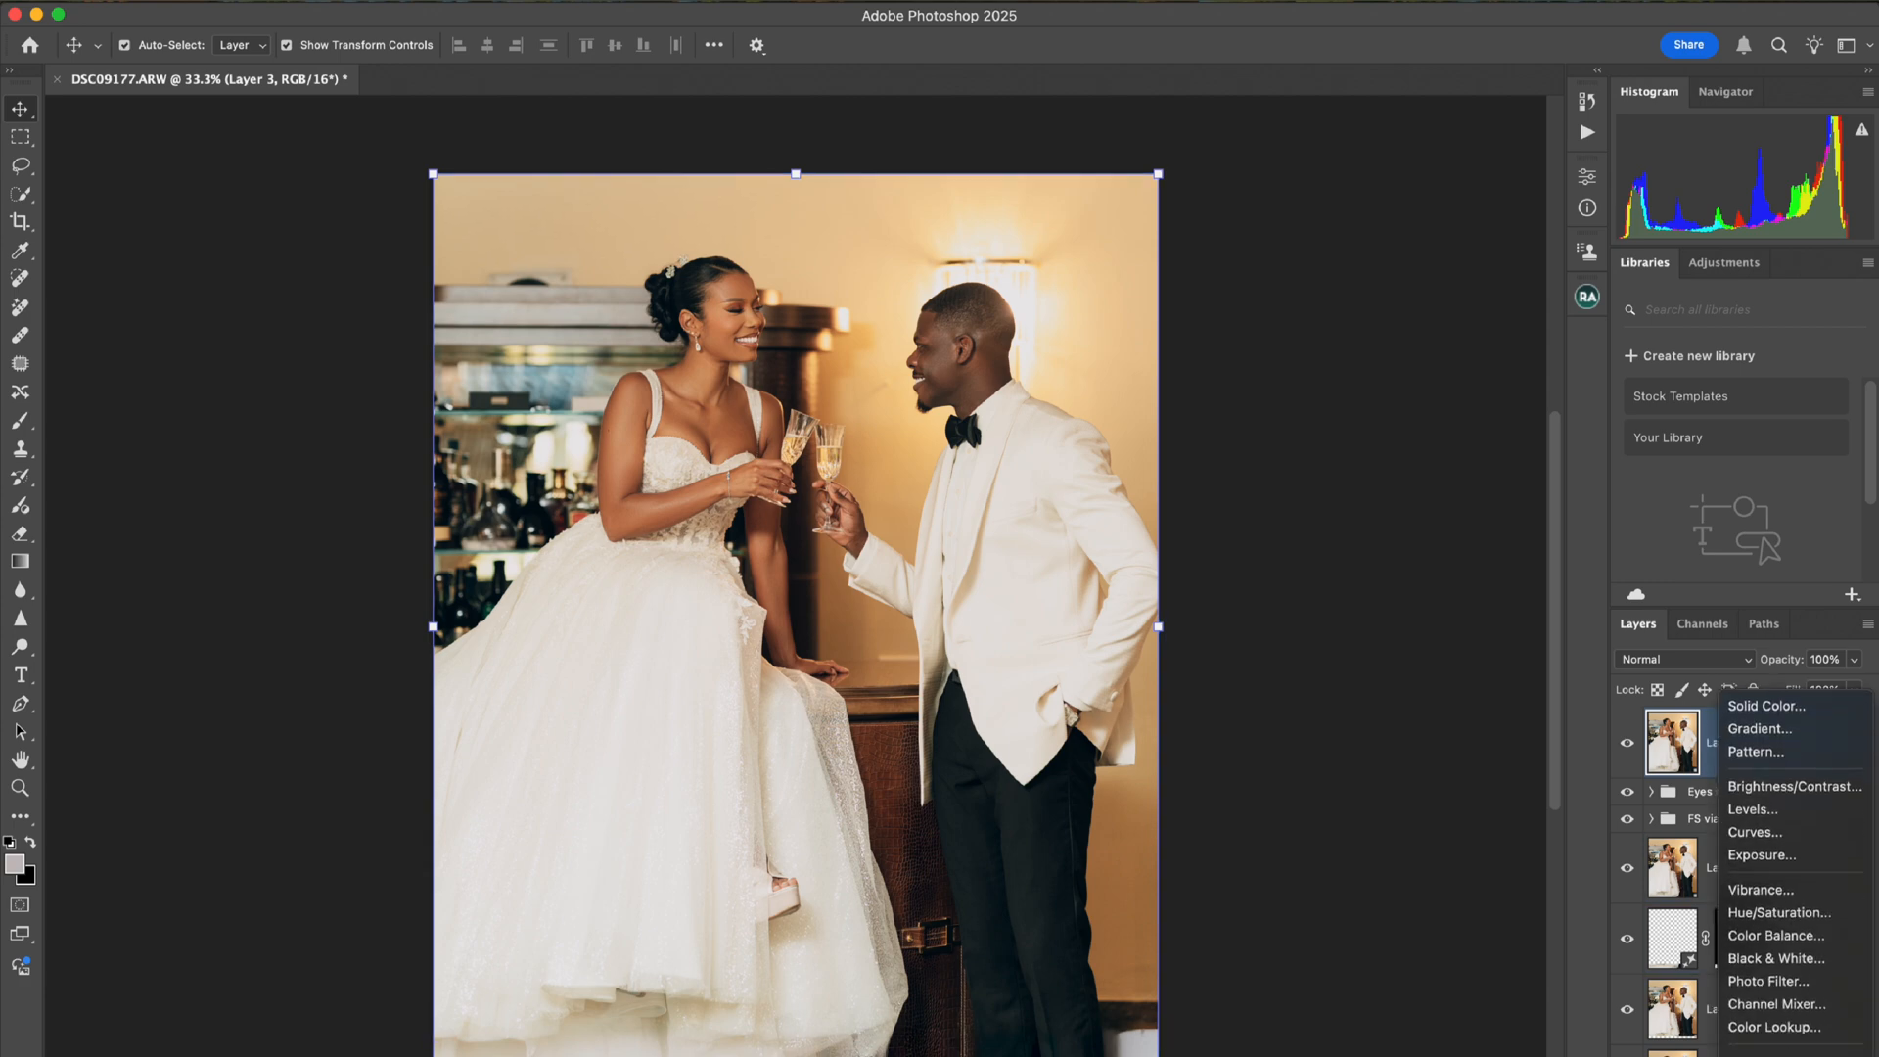
left_click(1770, 1055)
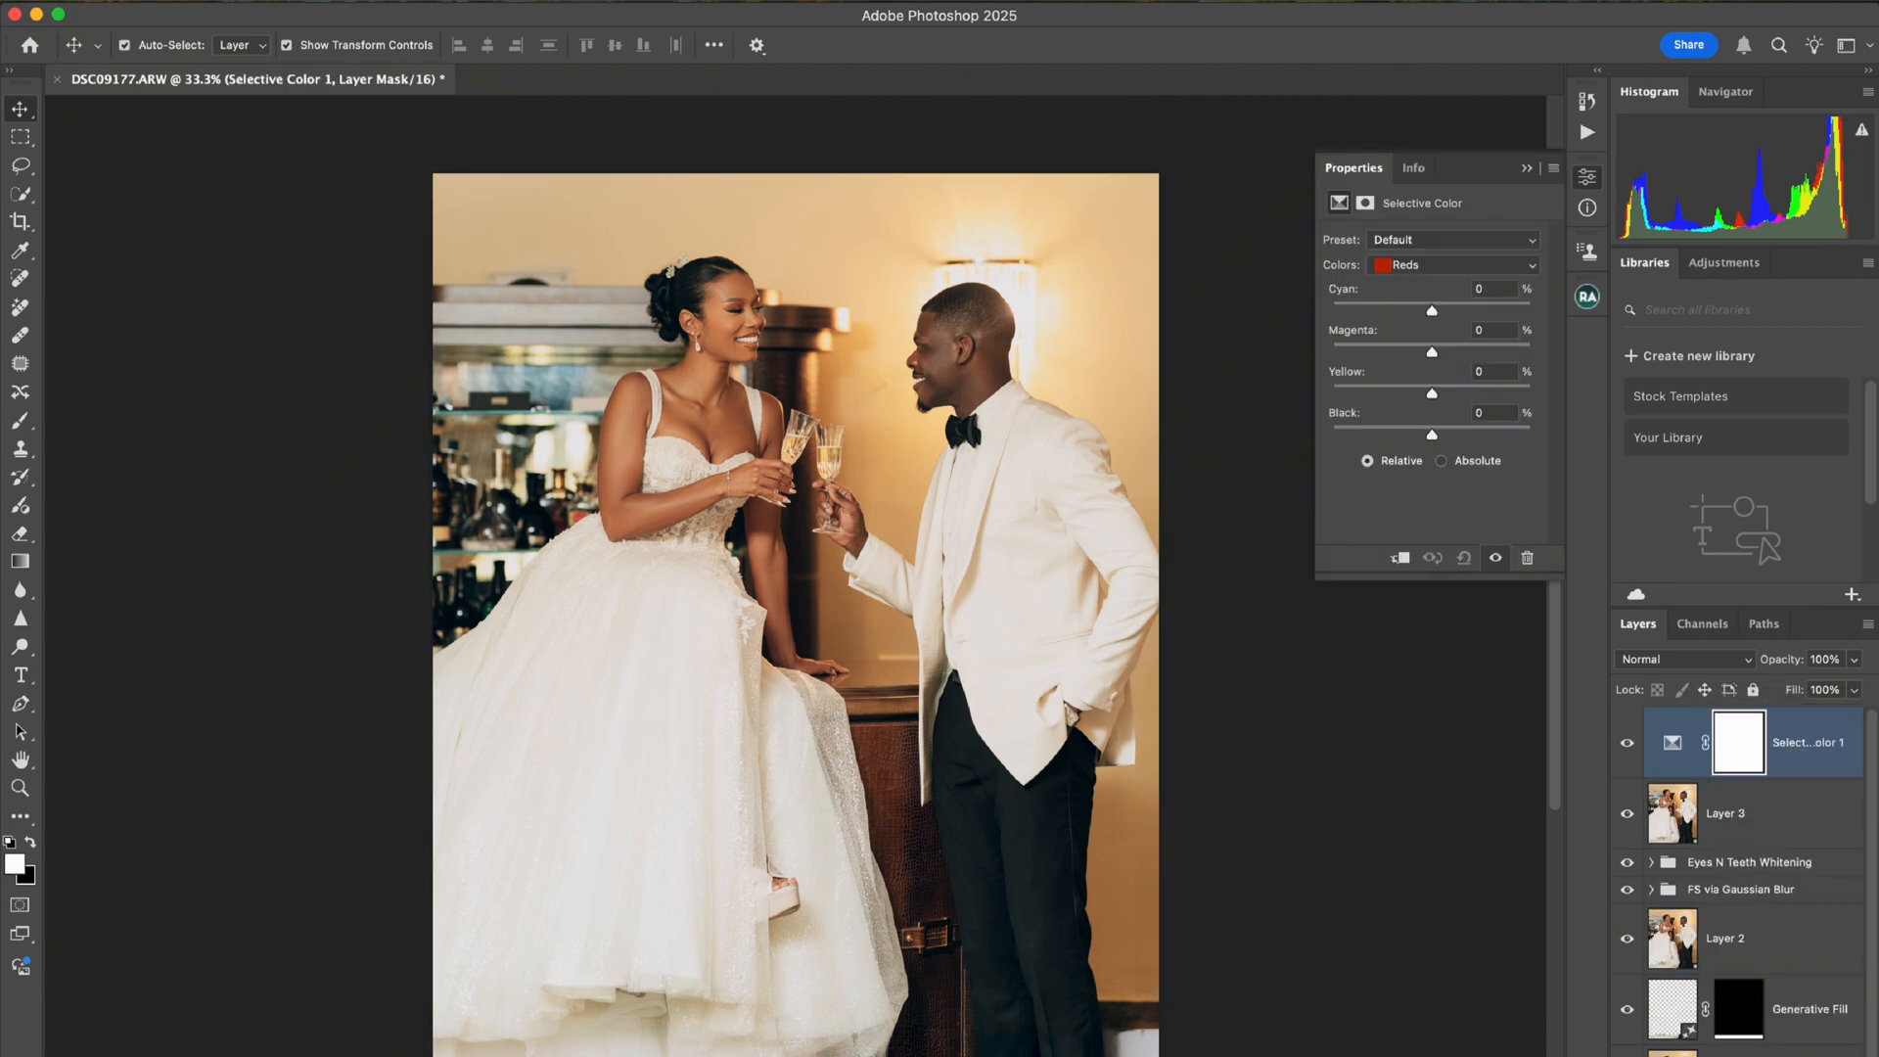
mouse_move(1432, 311)
left_mouse_down()
mouse_move(1412, 311)
mouse_move(1452, 311)
mouse_move(1378, 311)
mouse_move(1474, 310)
mouse_move(1432, 310)
left_mouse_up()
Try out the Black and Cyan amounts for the Neutrals in the Selective Color adjustment.
left_click(1455, 264)
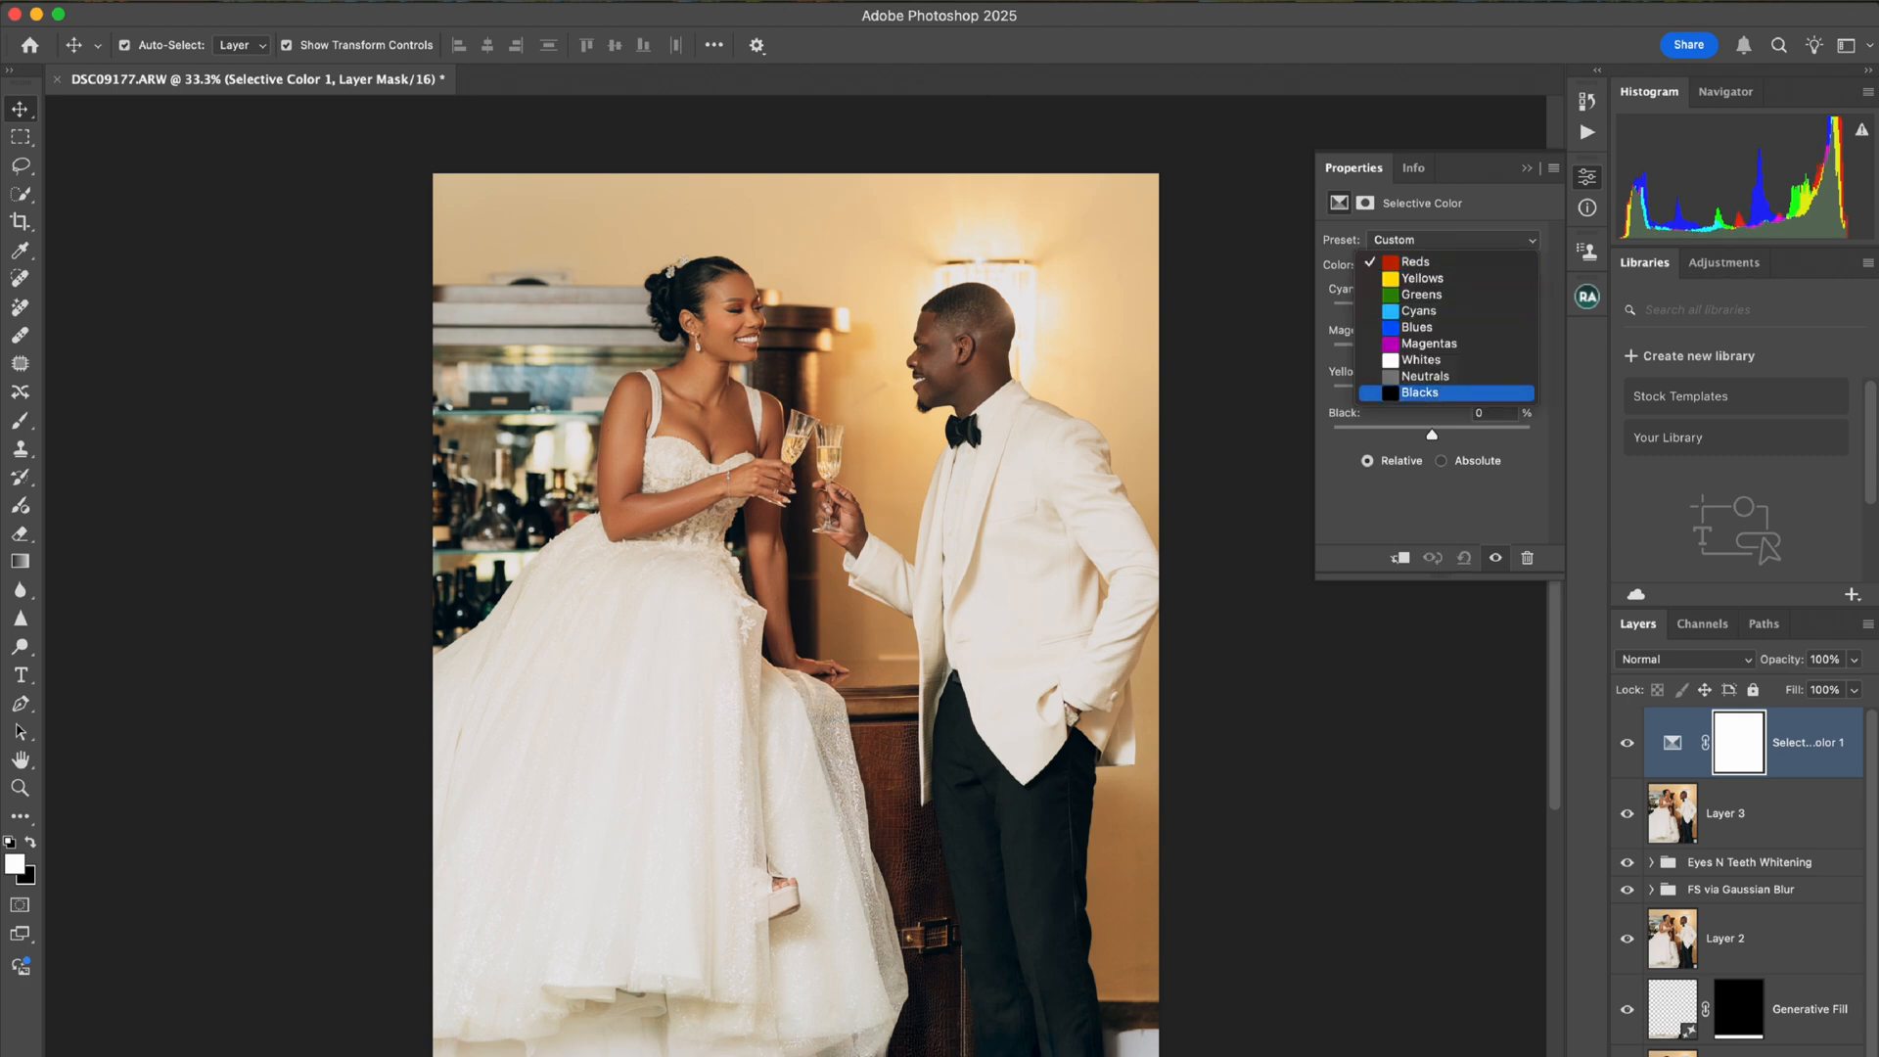
left_click(1420, 372)
mouse_move(1432, 435)
left_mouse_down()
mouse_move(1469, 434)
mouse_move(1413, 443)
mouse_move(1432, 435)
left_mouse_up()
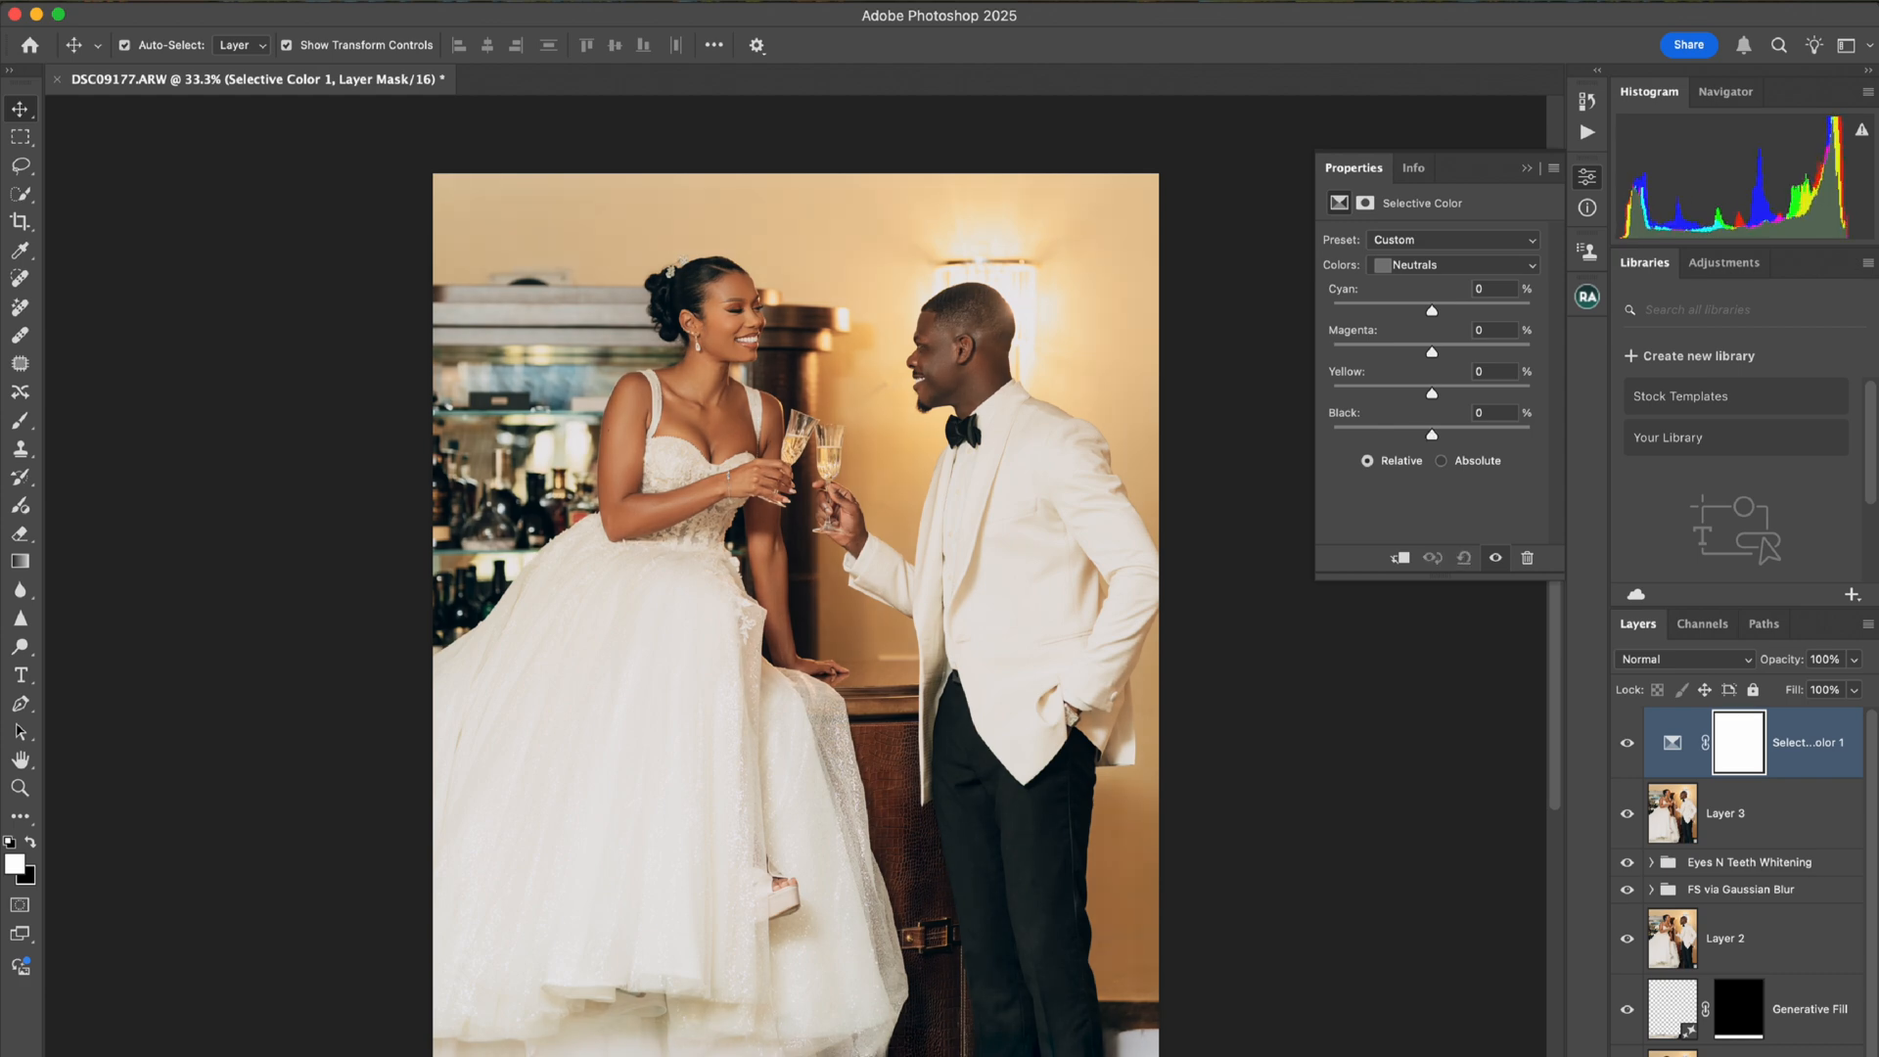
mouse_move(1432, 310)
left_mouse_down()
mouse_move(1410, 311)
mouse_move(1432, 311)
left_mouse_up()
Set Black to -20% for the Reds in the Selective Color adjustment.
left_click(1454, 265)
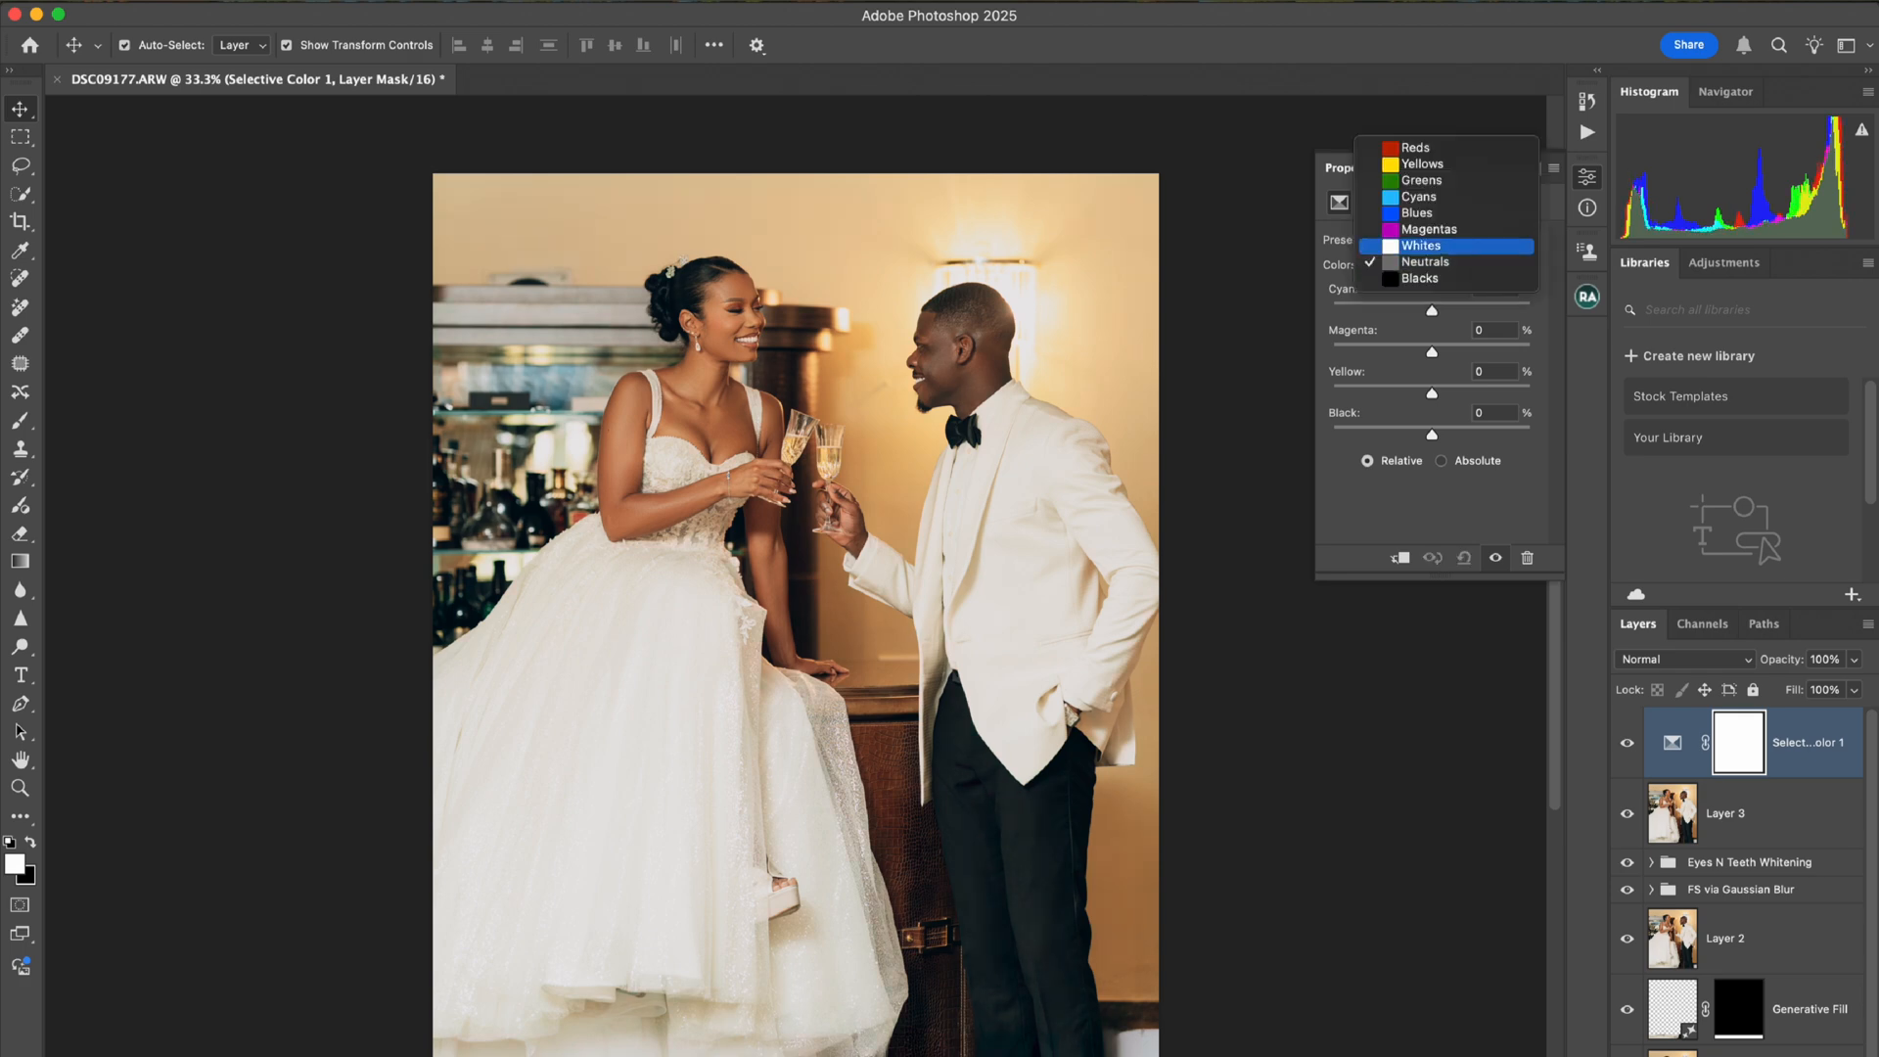
left_click(1449, 148)
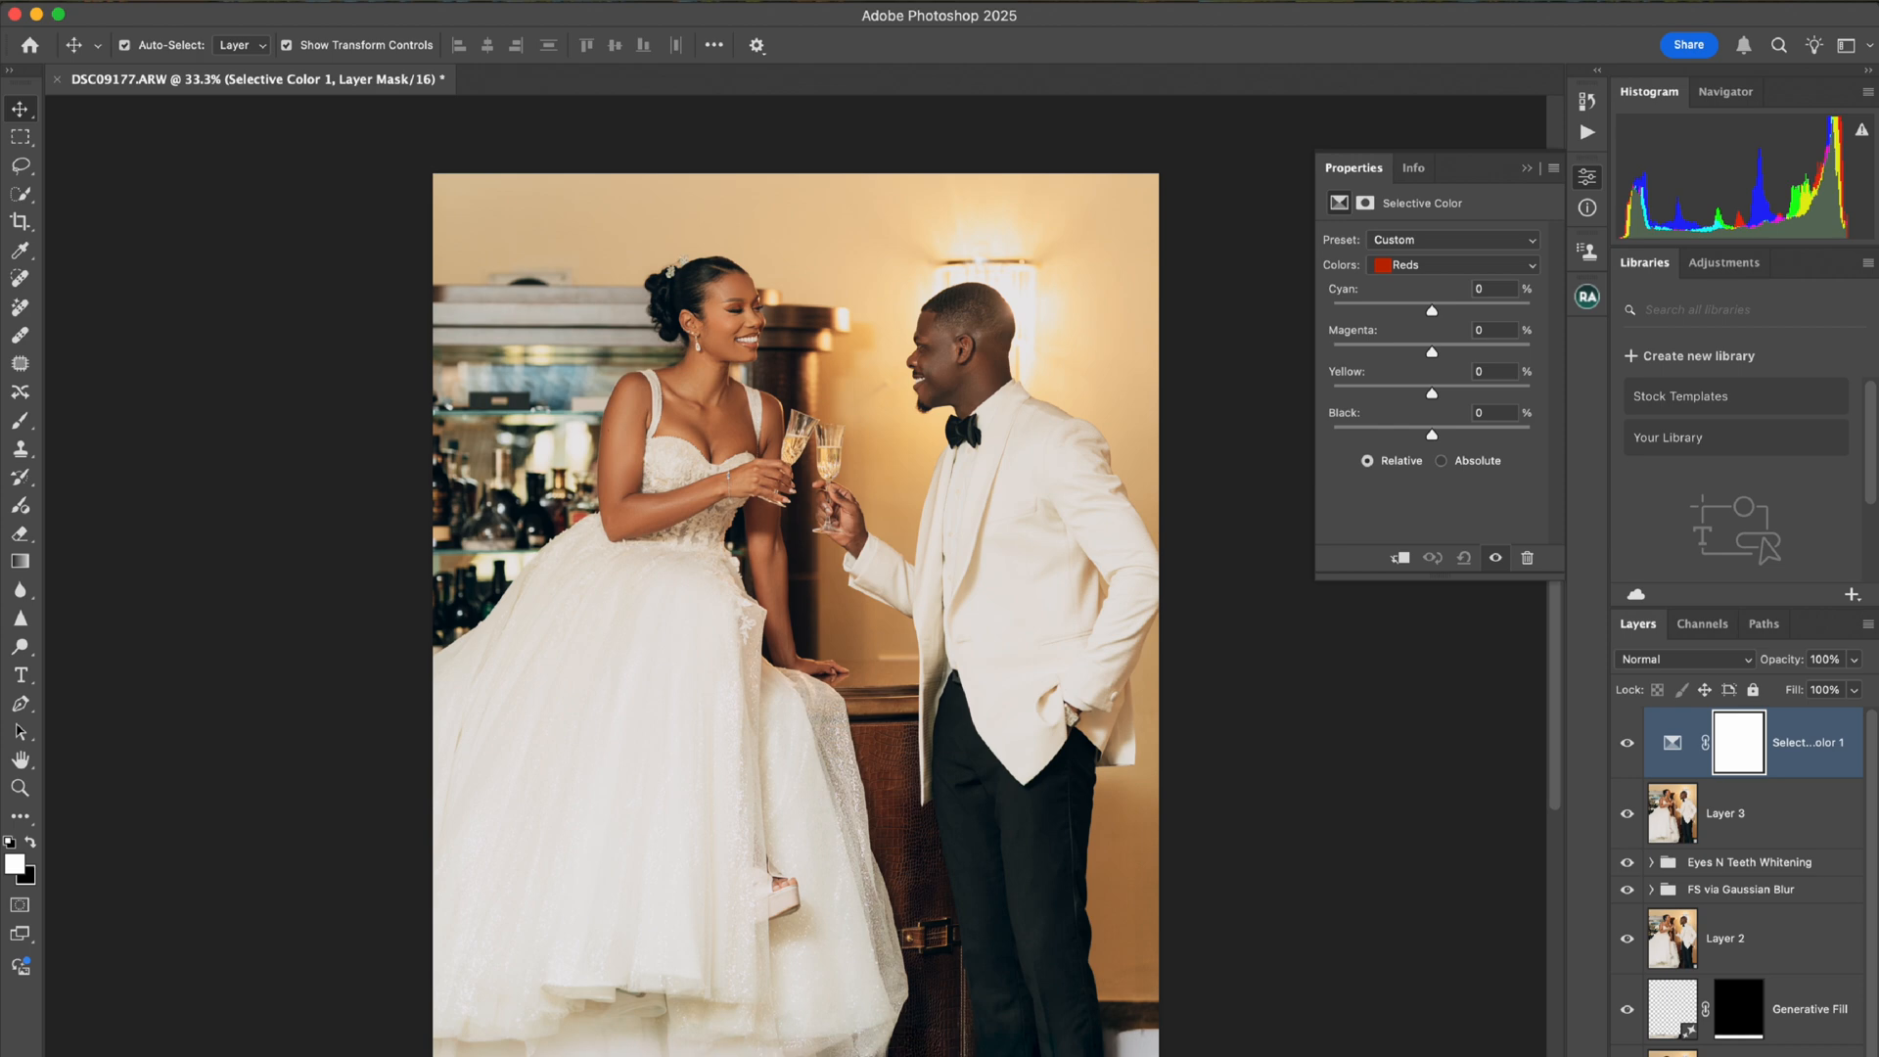
mouse_move(1432, 434)
left_mouse_down()
mouse_move(1390, 434)
mouse_move(1480, 434)
mouse_move(1412, 434)
left_mouse_up()
key("super+plus")
key("super+plus")
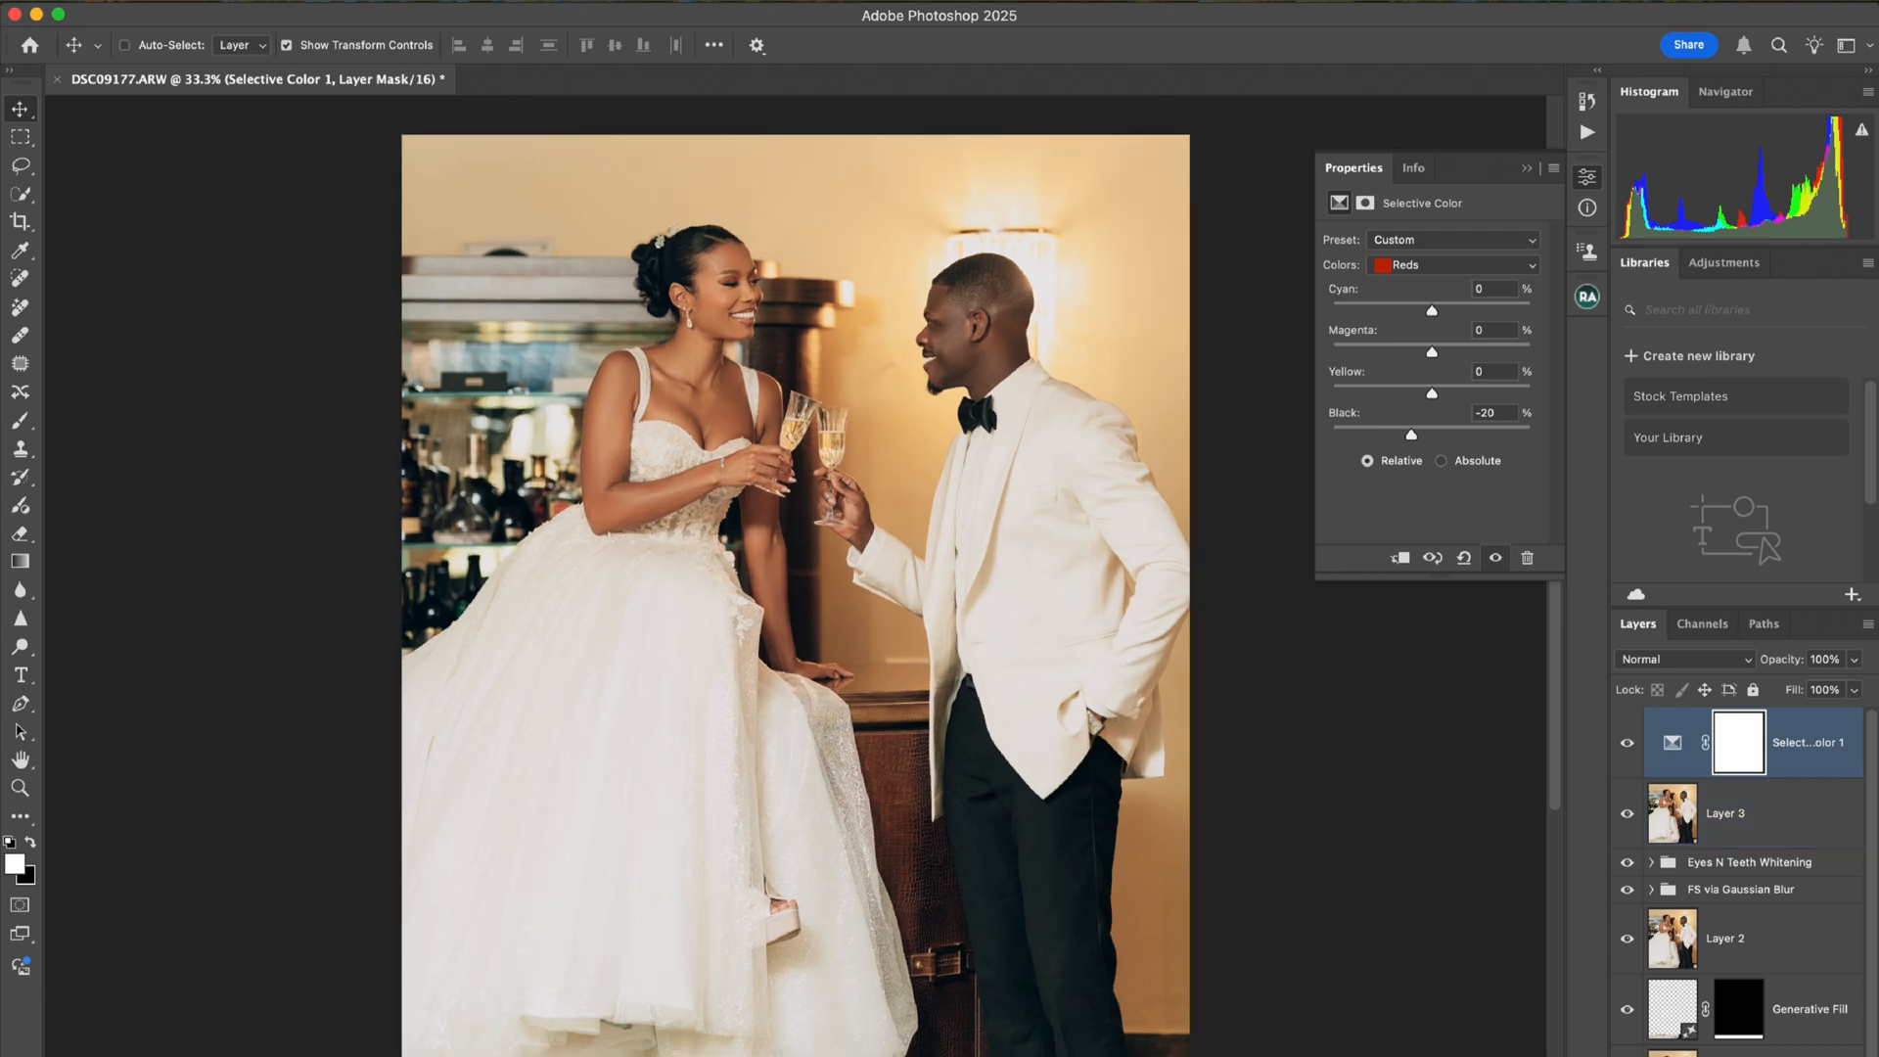
Compare the couple's skin tones up close with the Selective Color 1 layer hidden and shown.
scroll(796, 576, "up", 5)
scroll(796, 576, "up", 2)
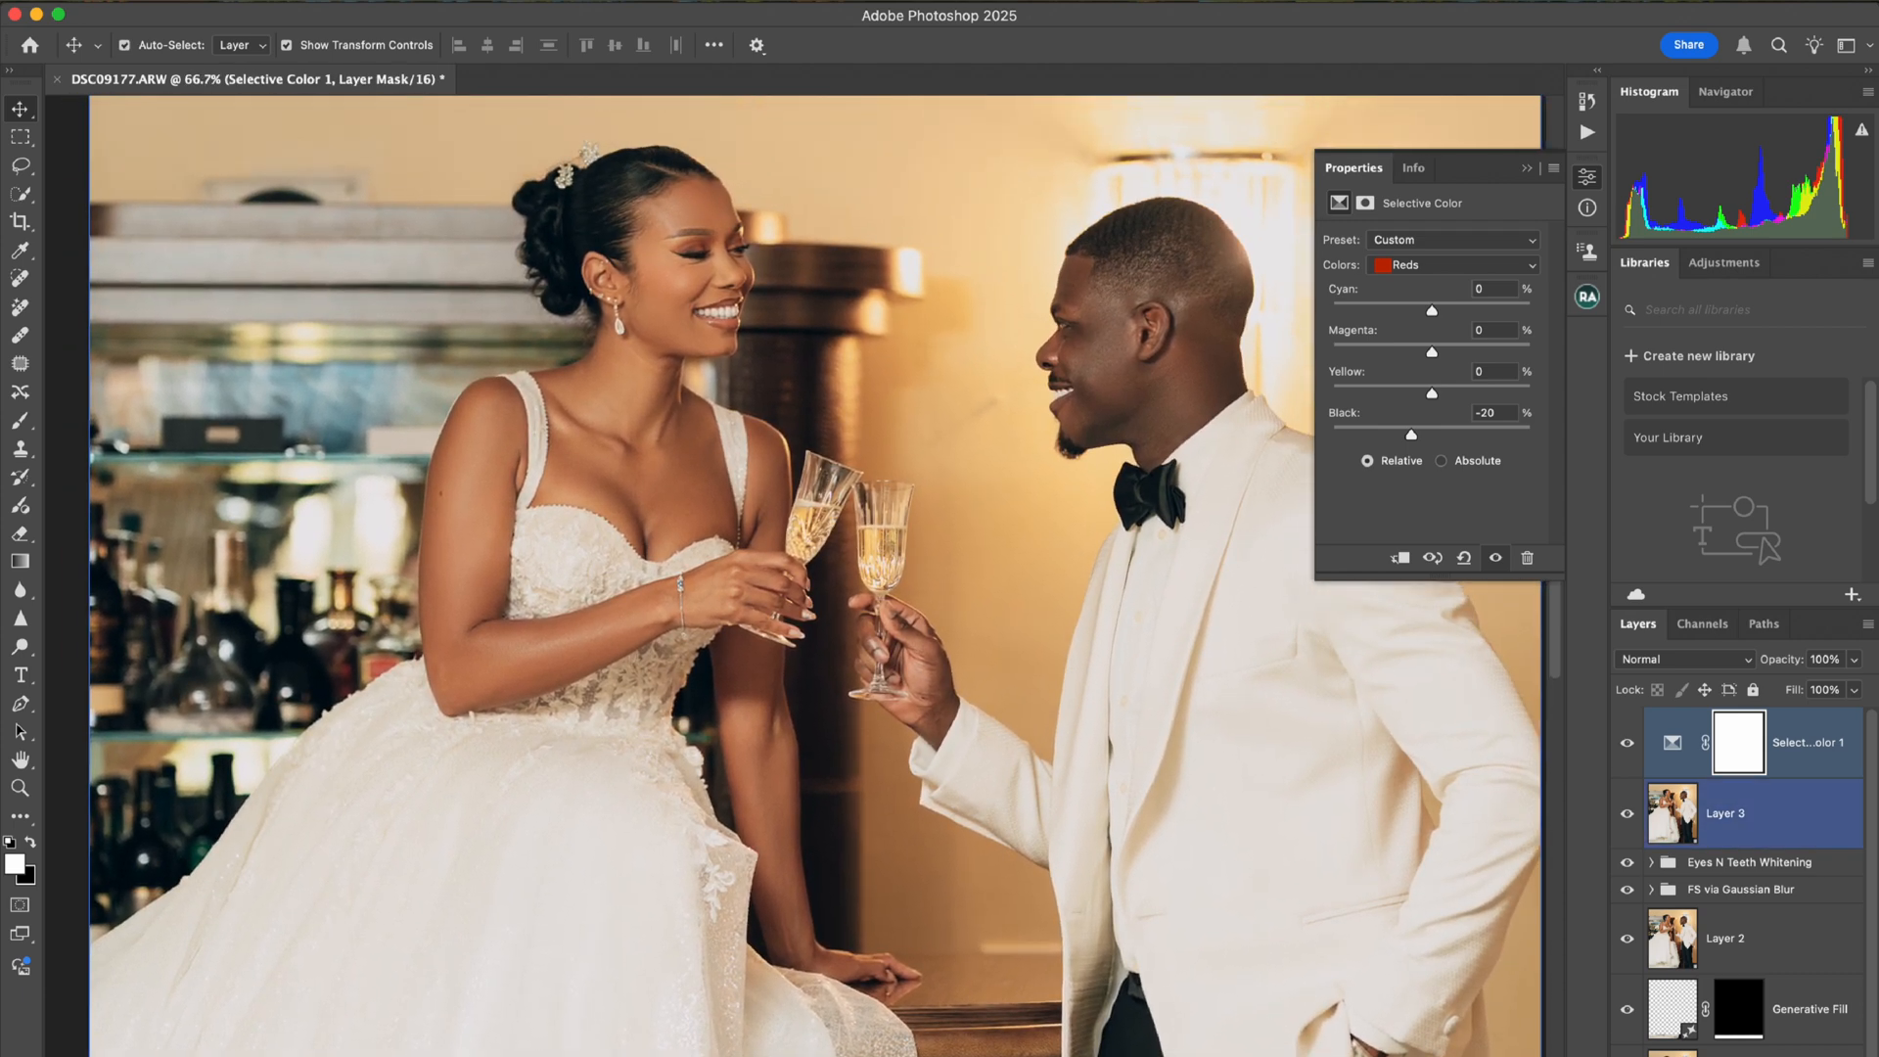
left_click(1628, 743)
left_click(1628, 743)
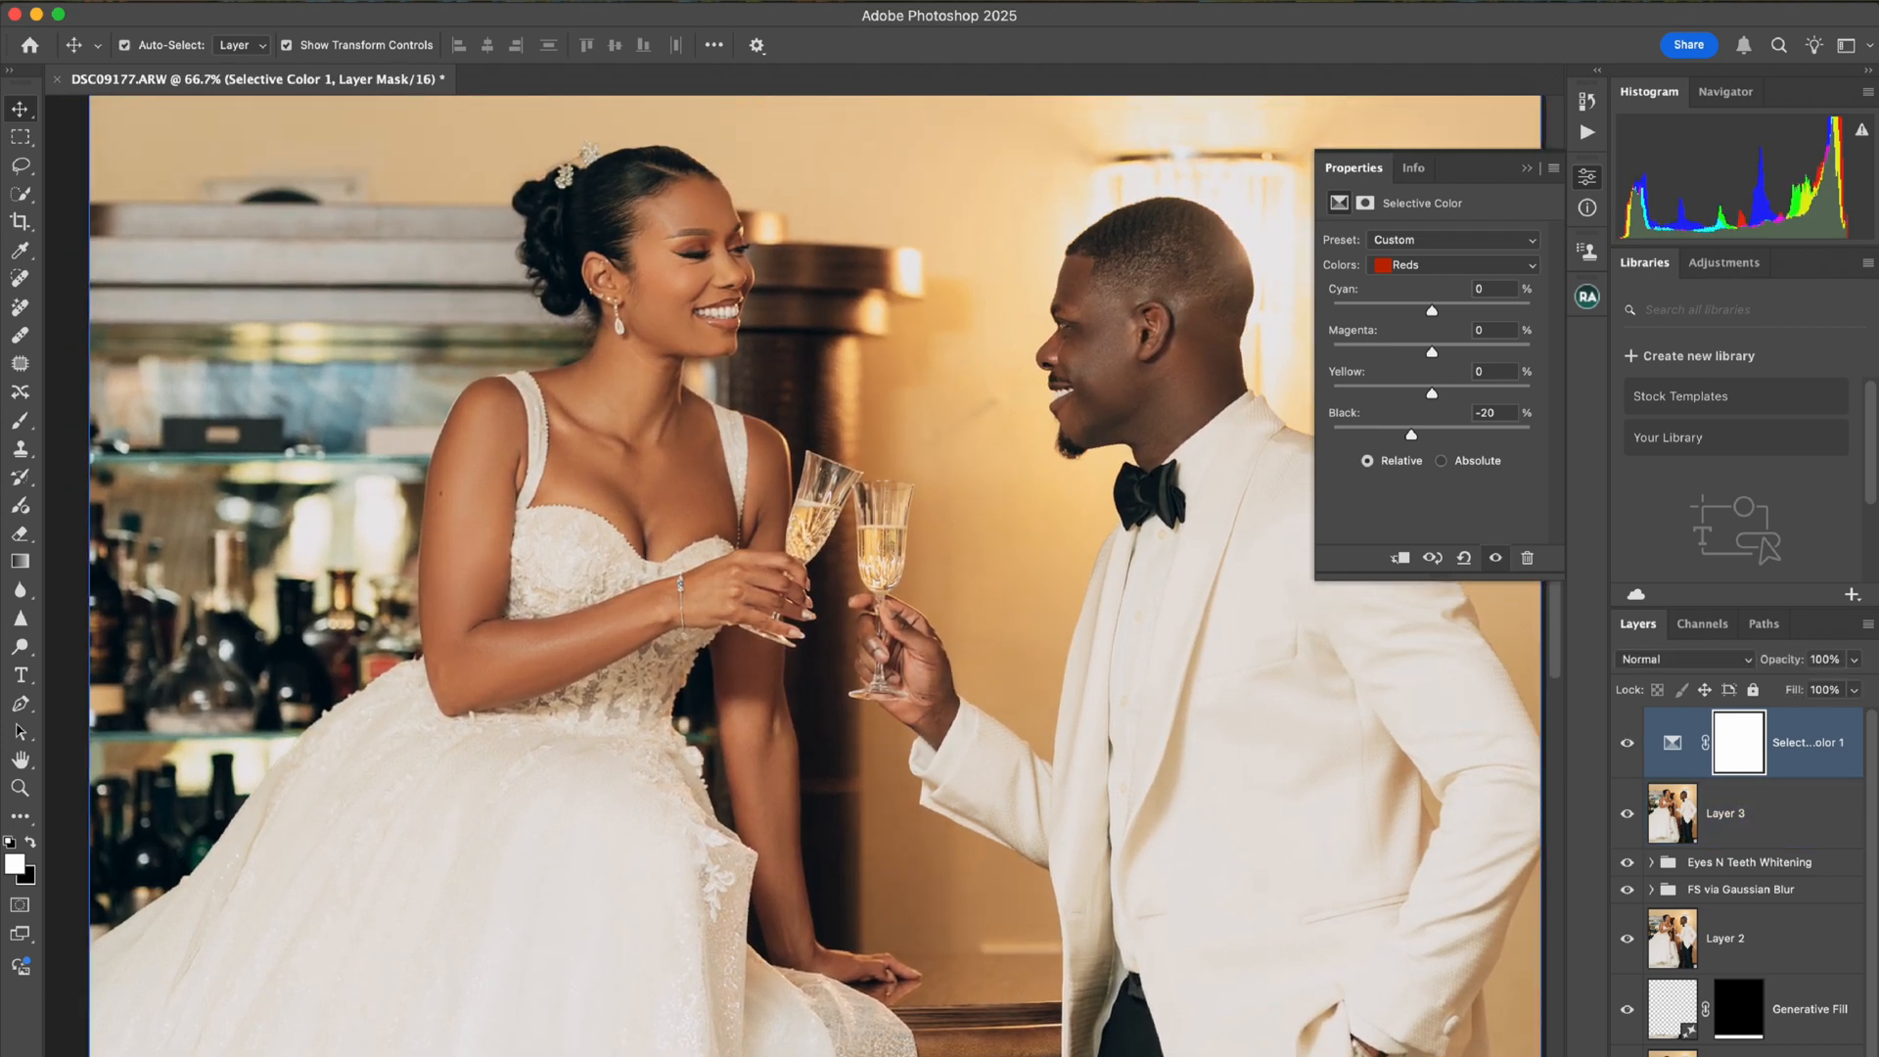
key("super+minus")
key("super+minus")
key("super+minus")
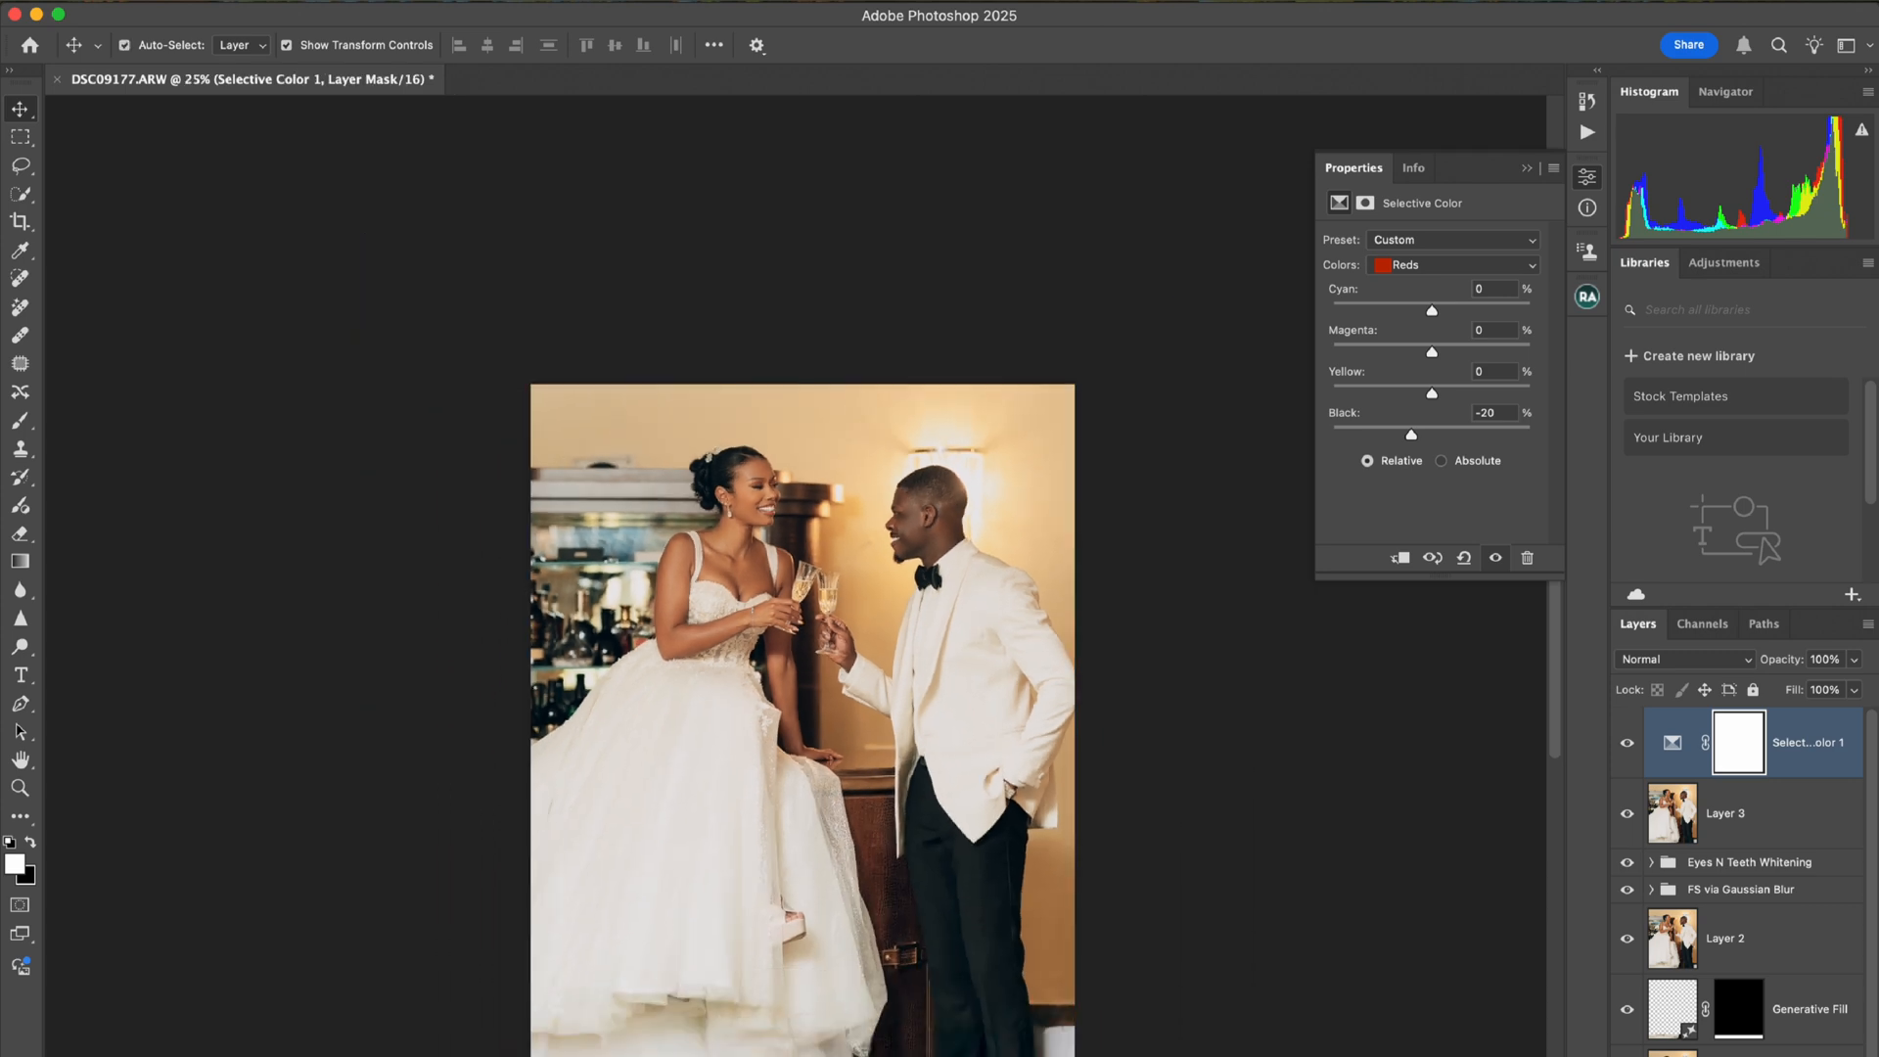
Ease the negative Black amount for the Reds slightly towards zero and compare the portrait with the Selective Color layer hidden and shown.
left_click_drag(1411, 435, 1417, 435)
left_click(1527, 168)
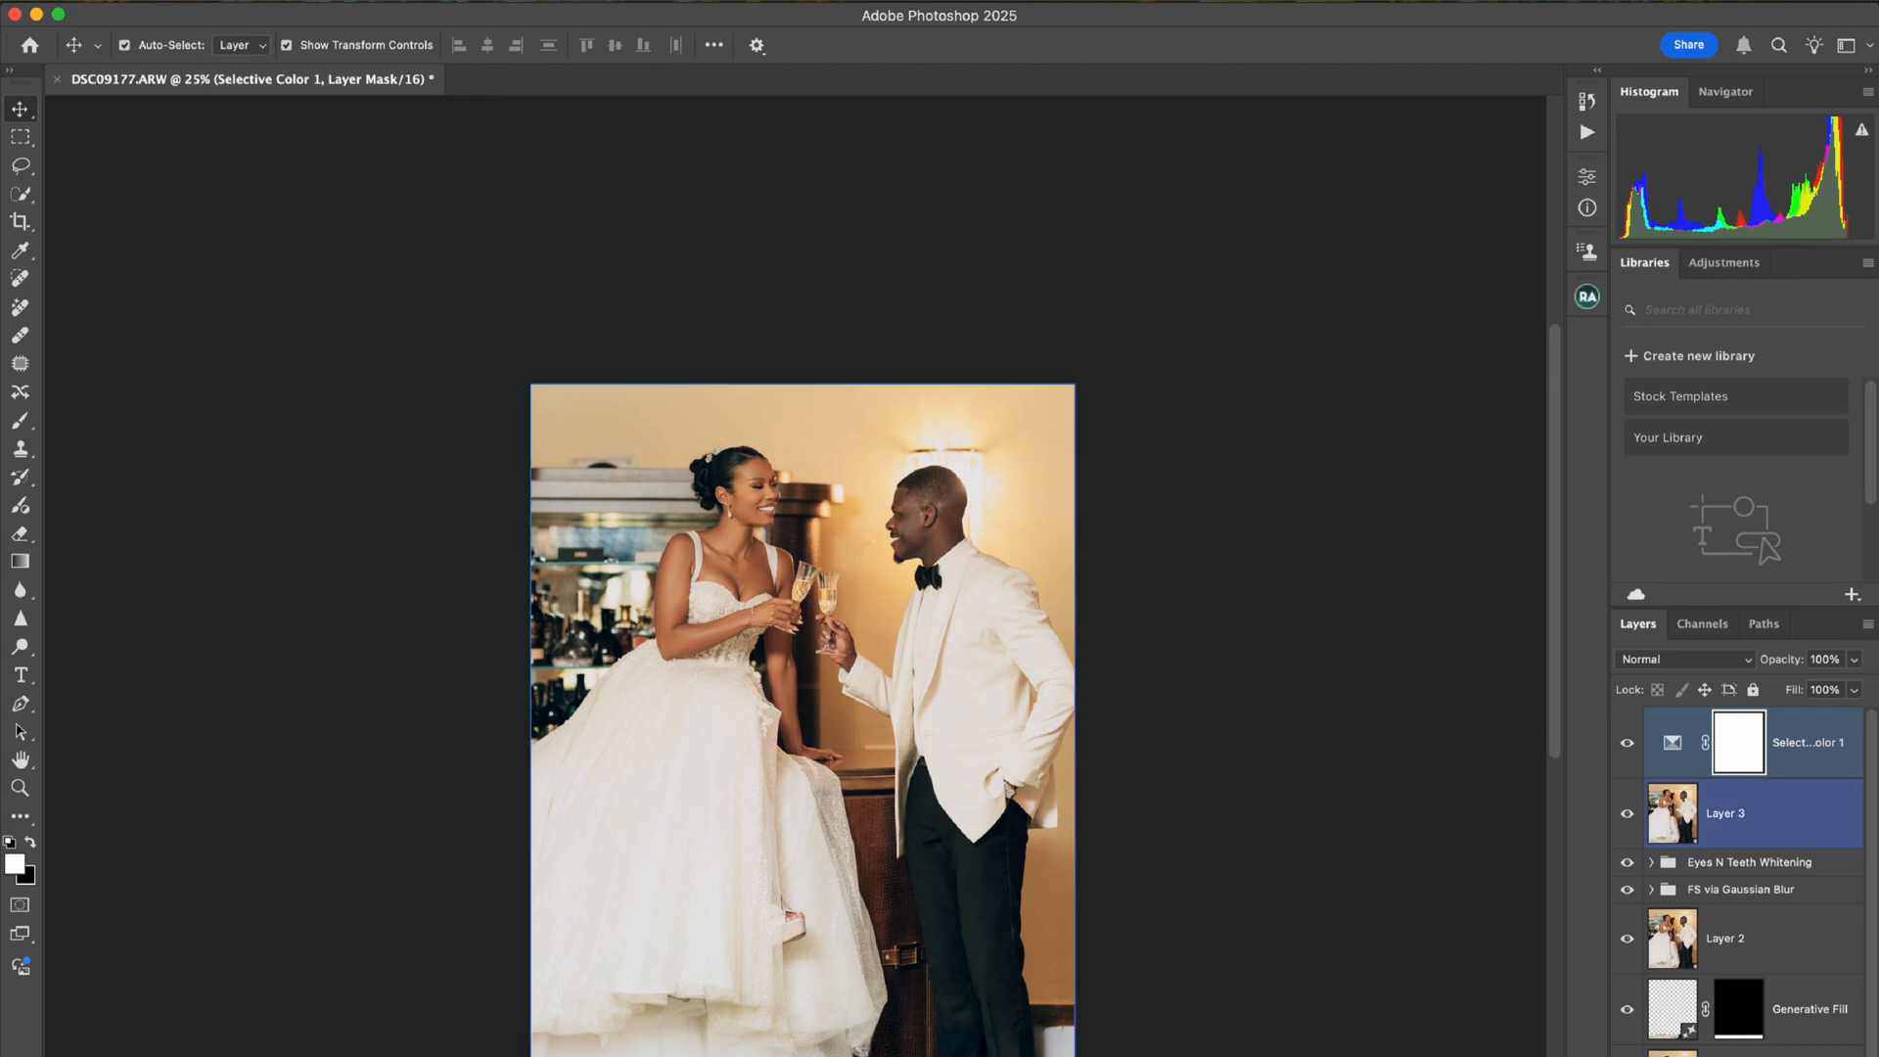
left_click(1625, 751)
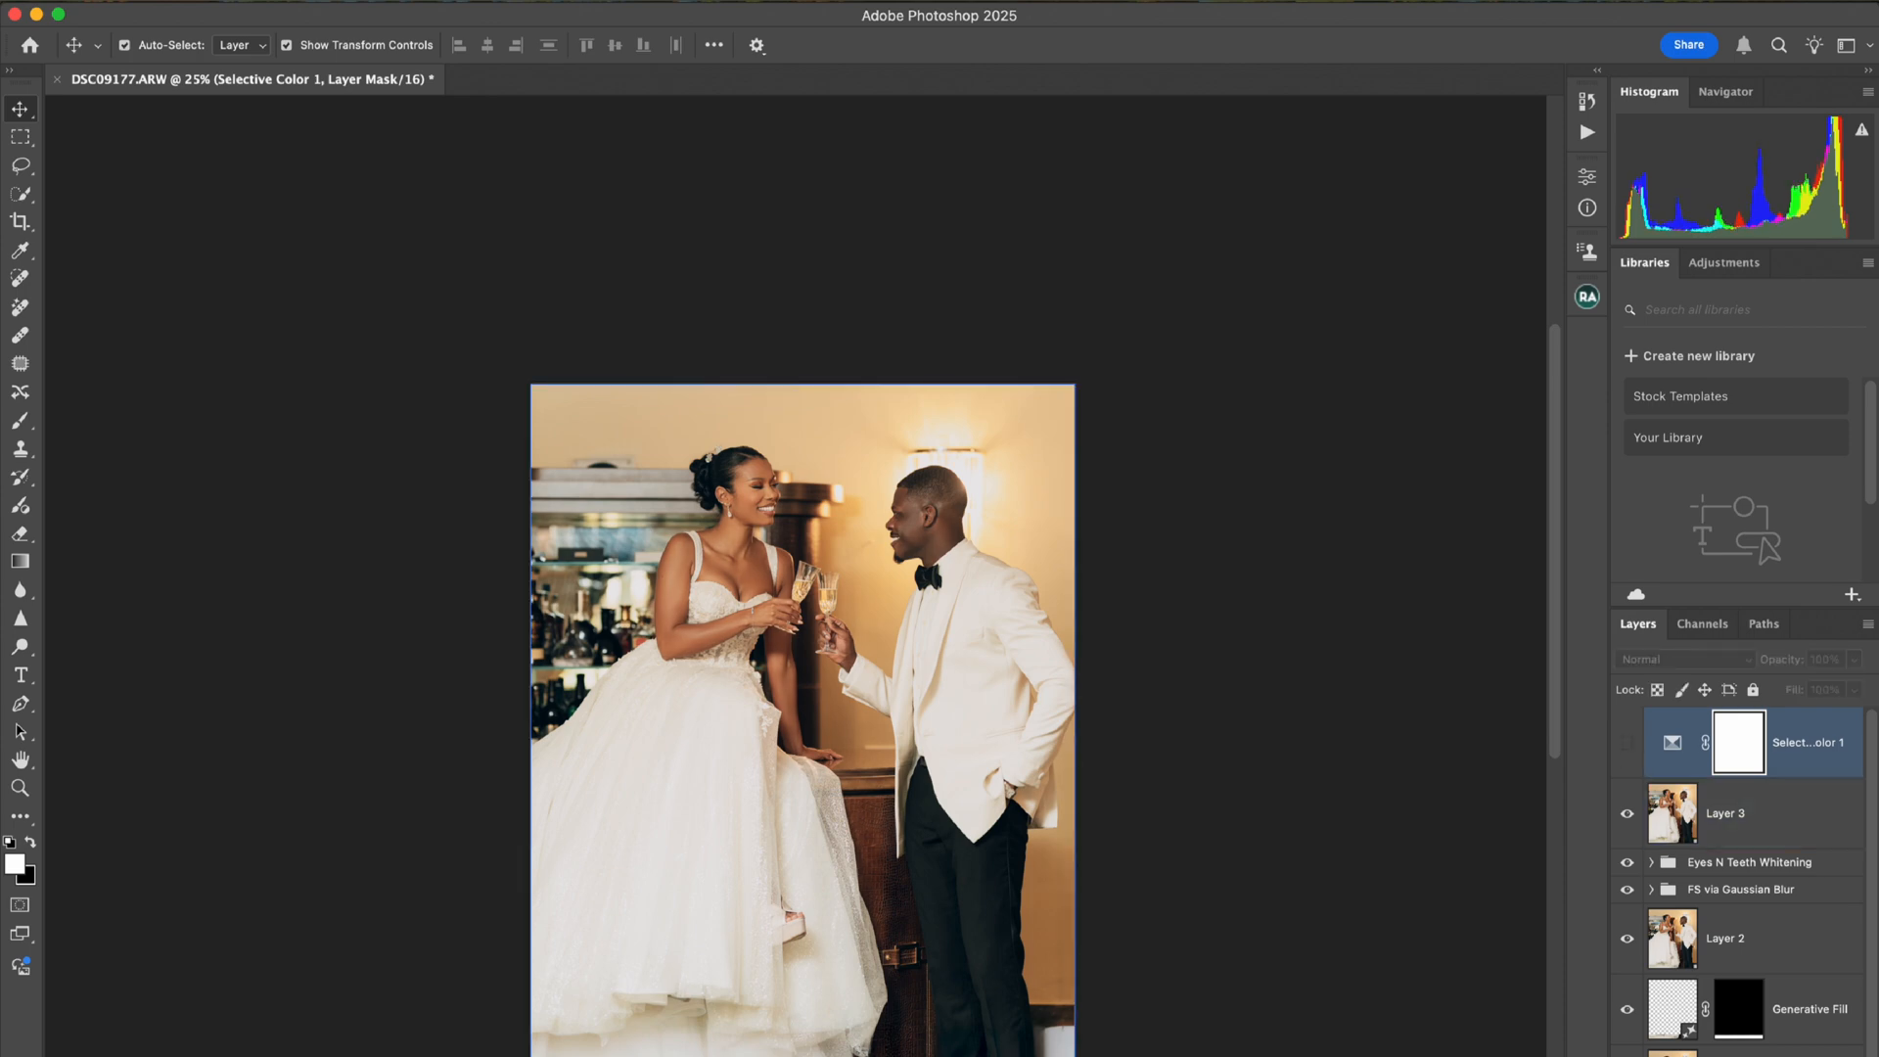
left_click(1625, 751)
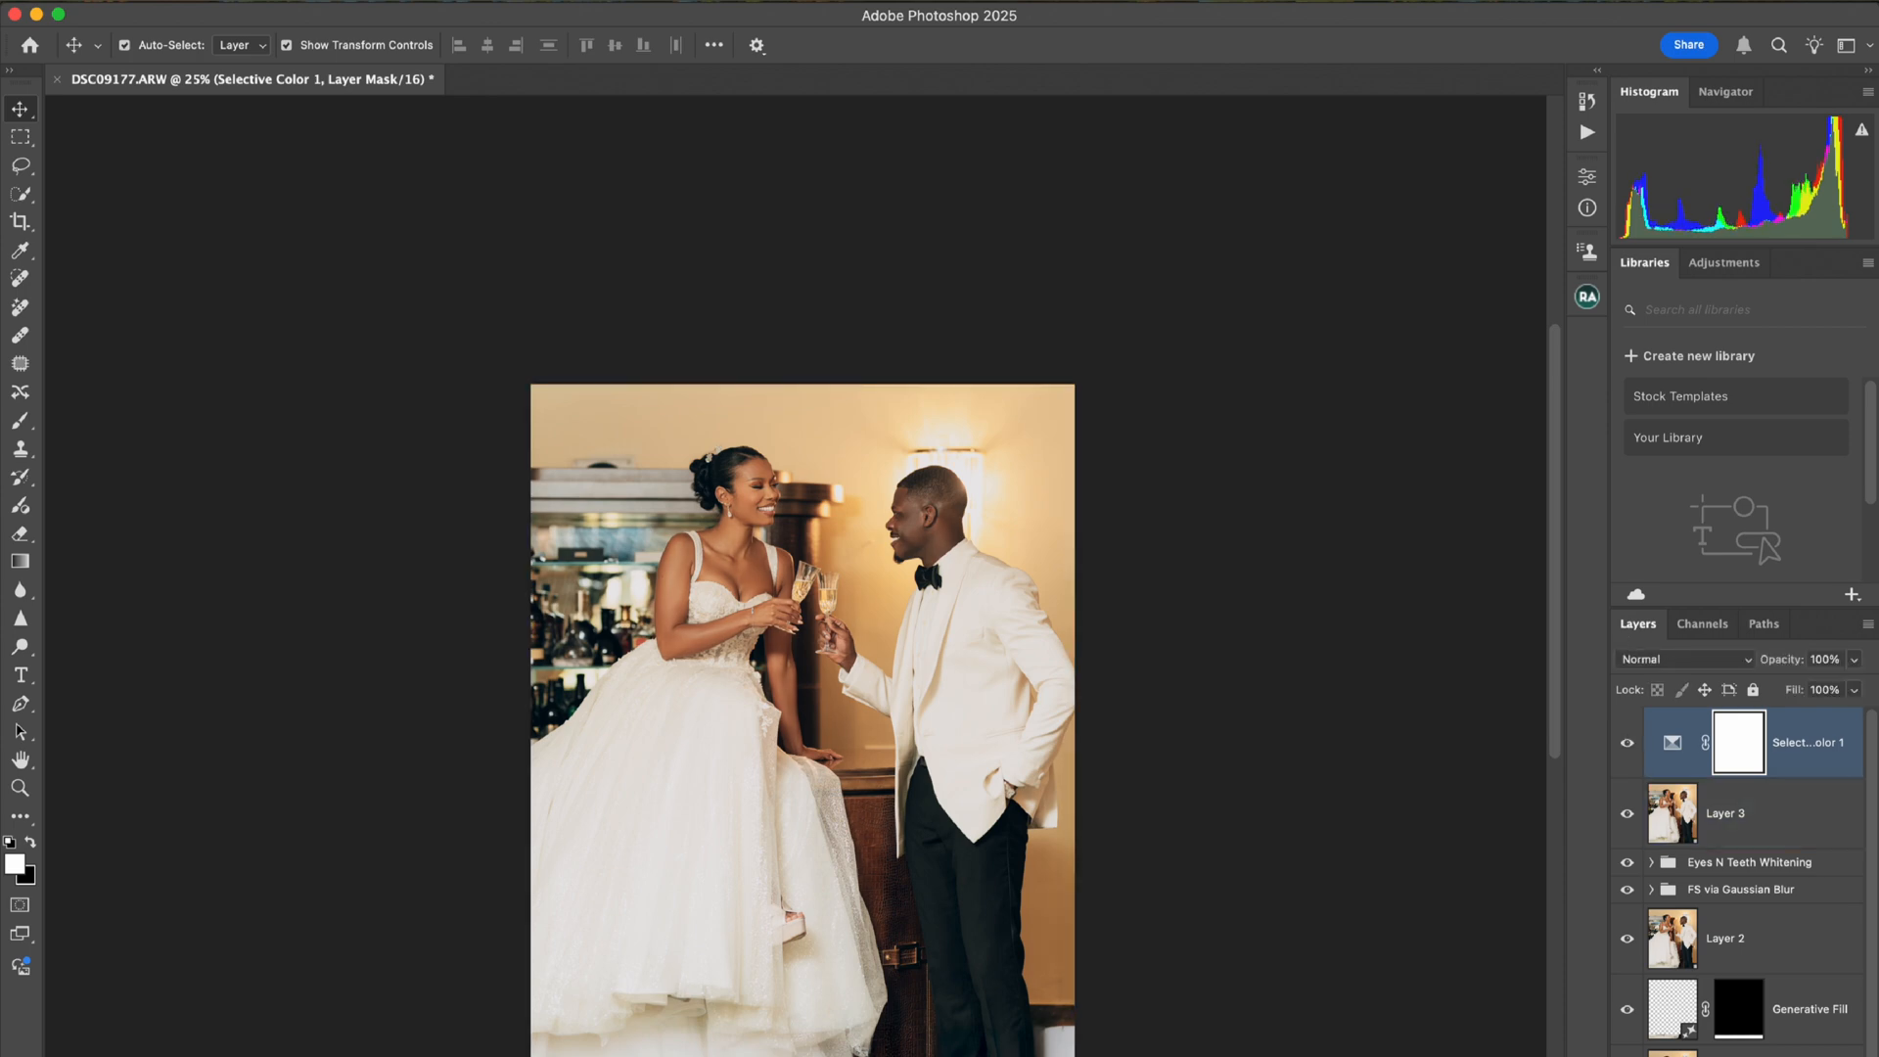
Save the layered portrait with its edits and inspect it at closer magnification.
scroll(1302, 421, "down", 3)
key("super")
key("super+s")
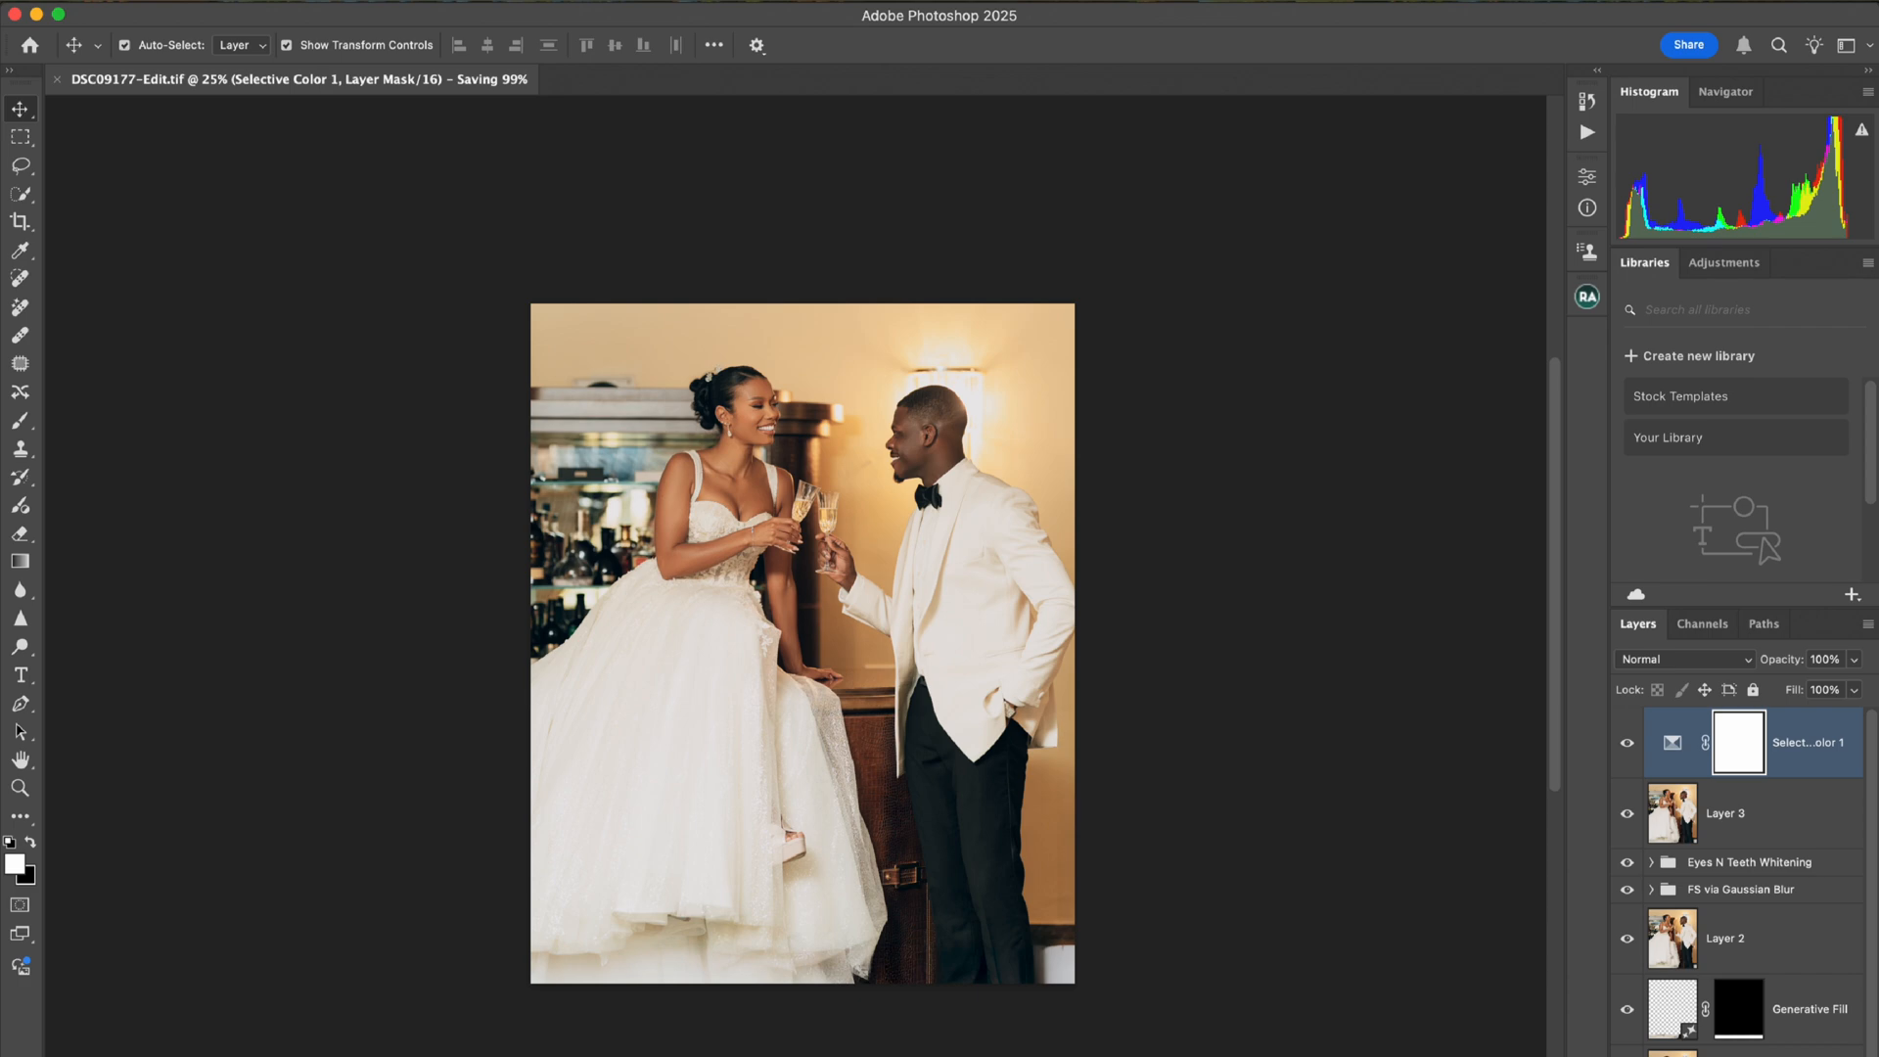
key("super+equal")
key("super+equal")
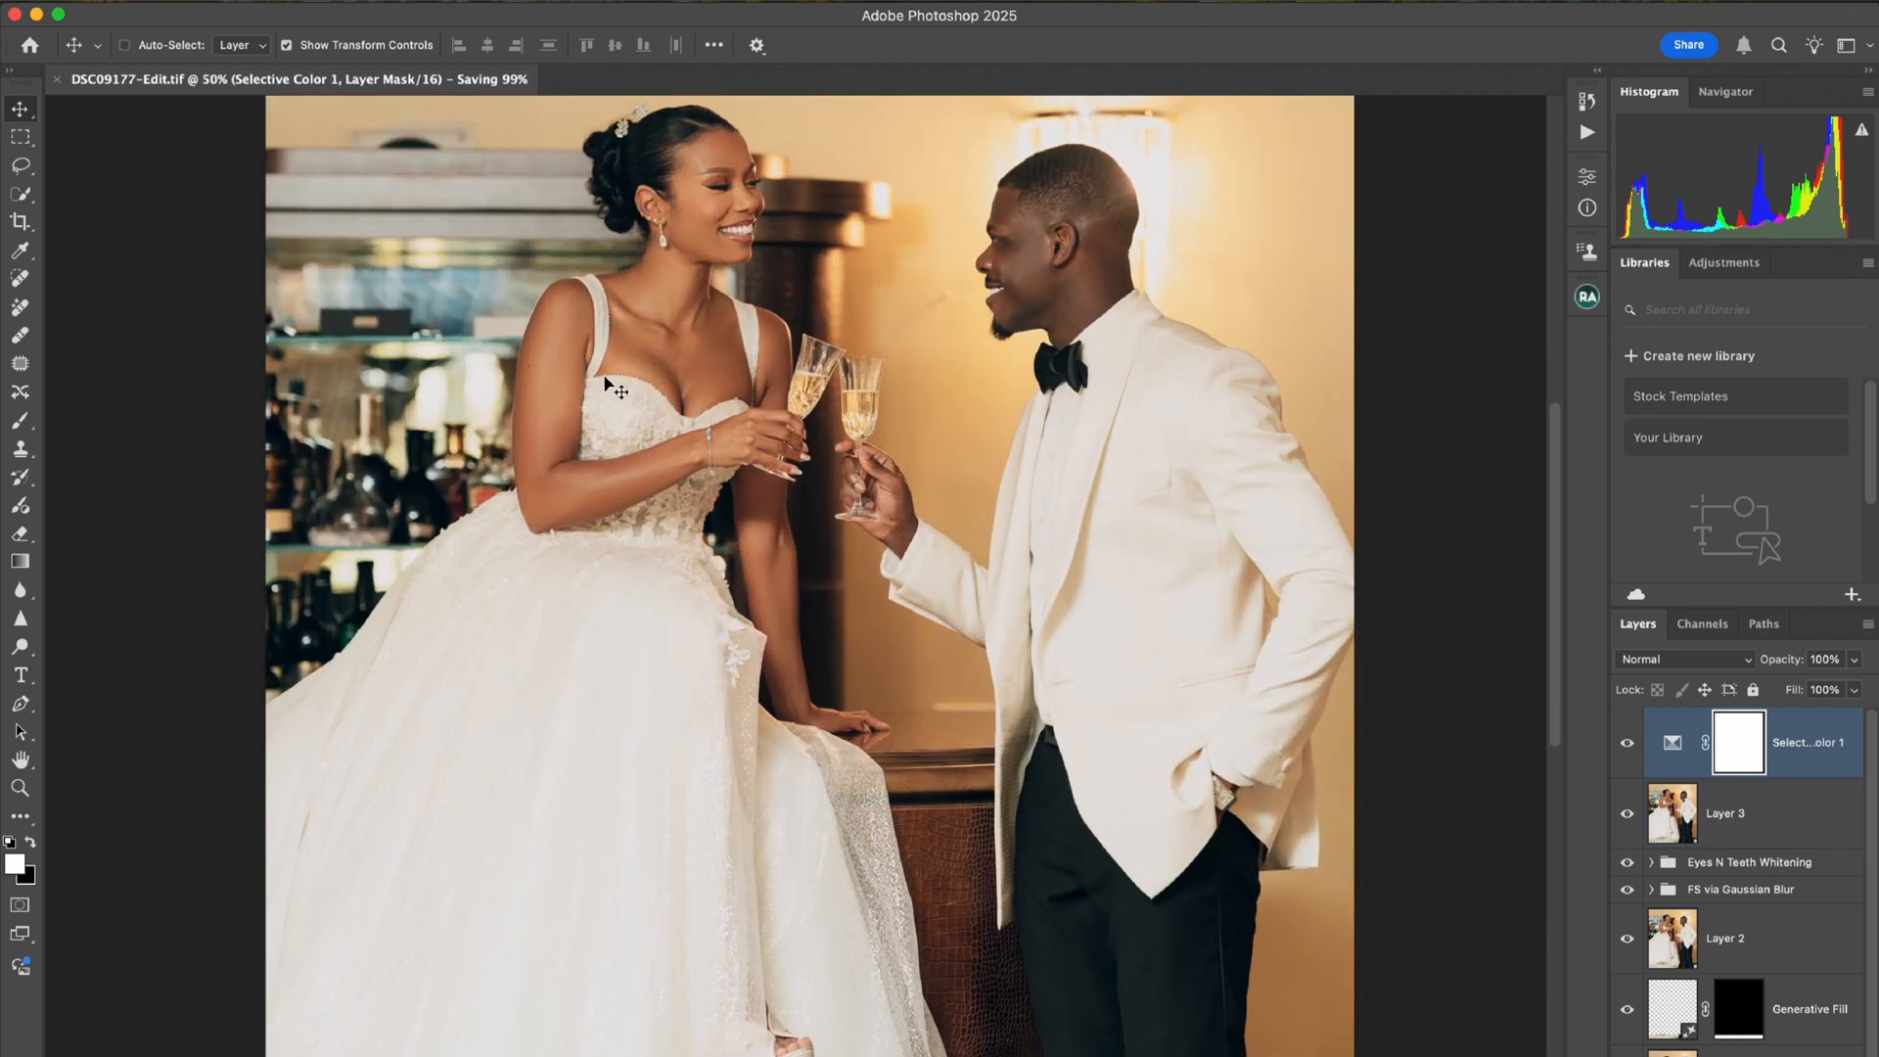
key("super+minus")
key("super+minus")
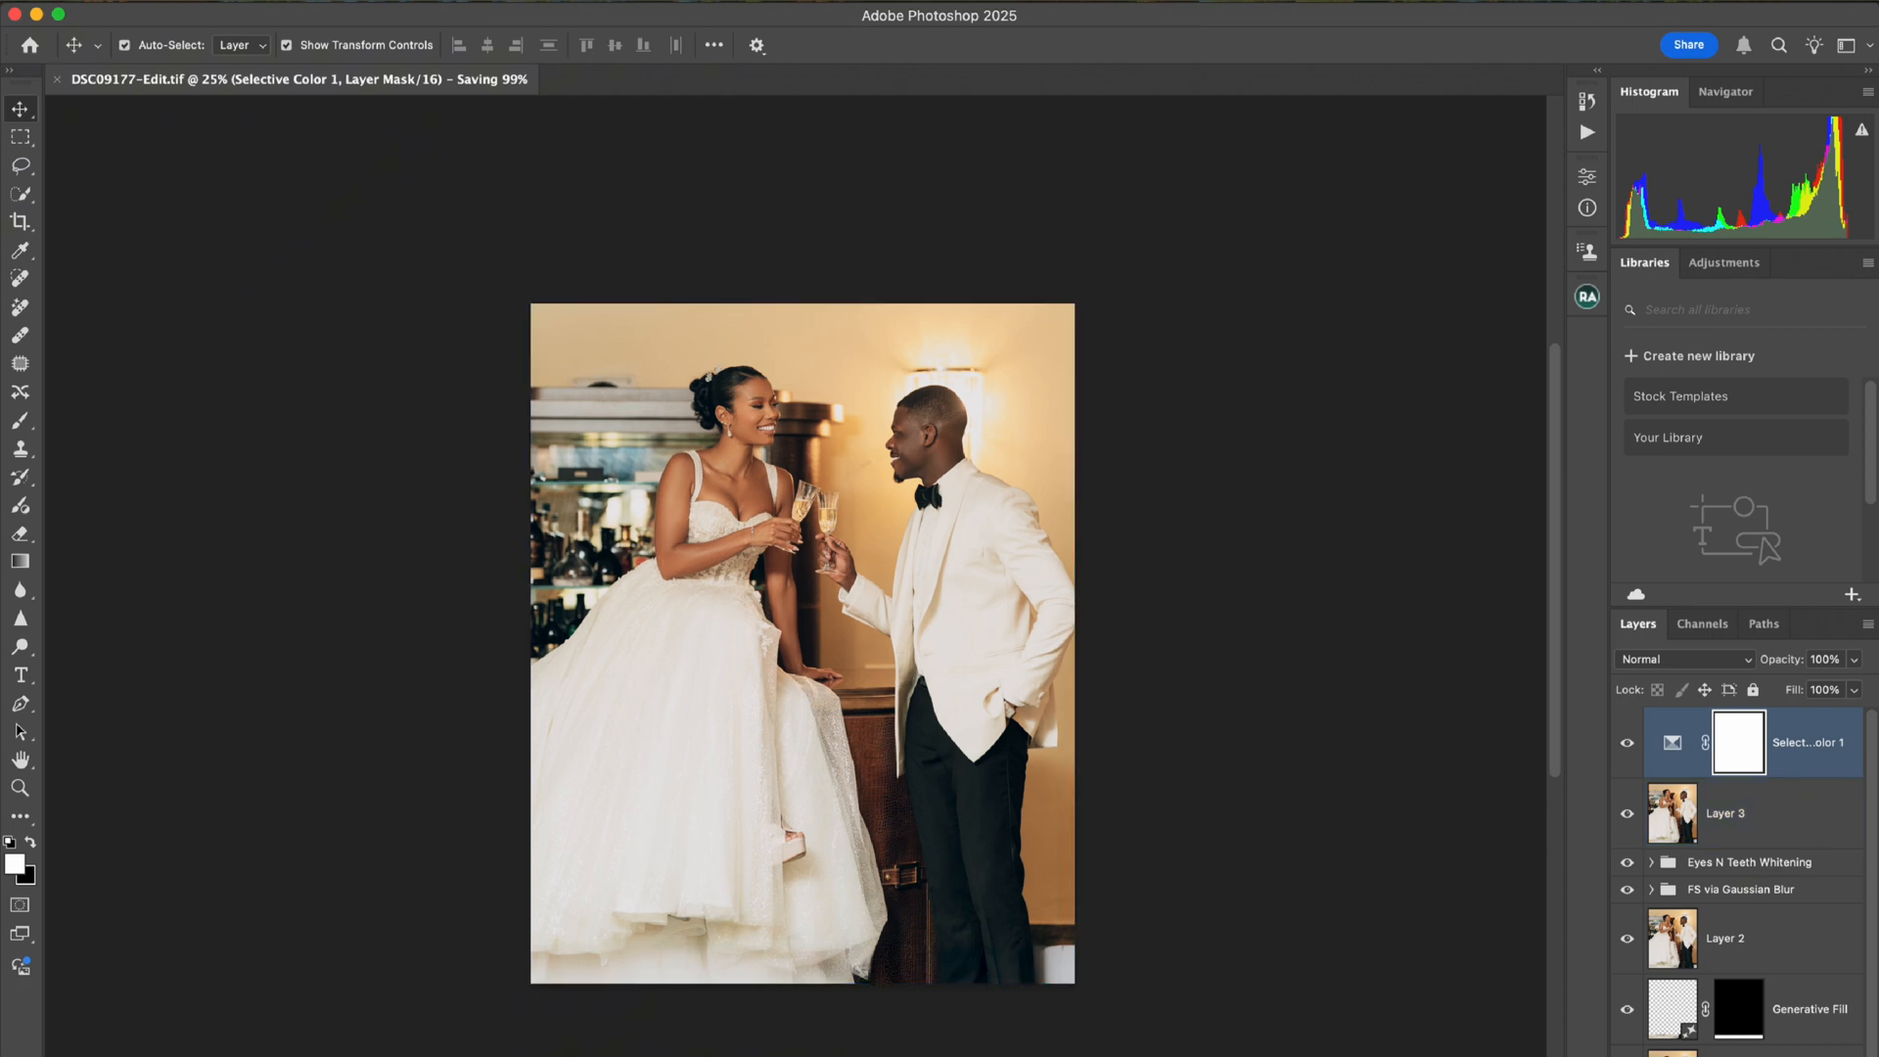
Switch to the Pencil tool, make Layer 3 the active layer and set black as the foreground color.
left_click(20, 420)
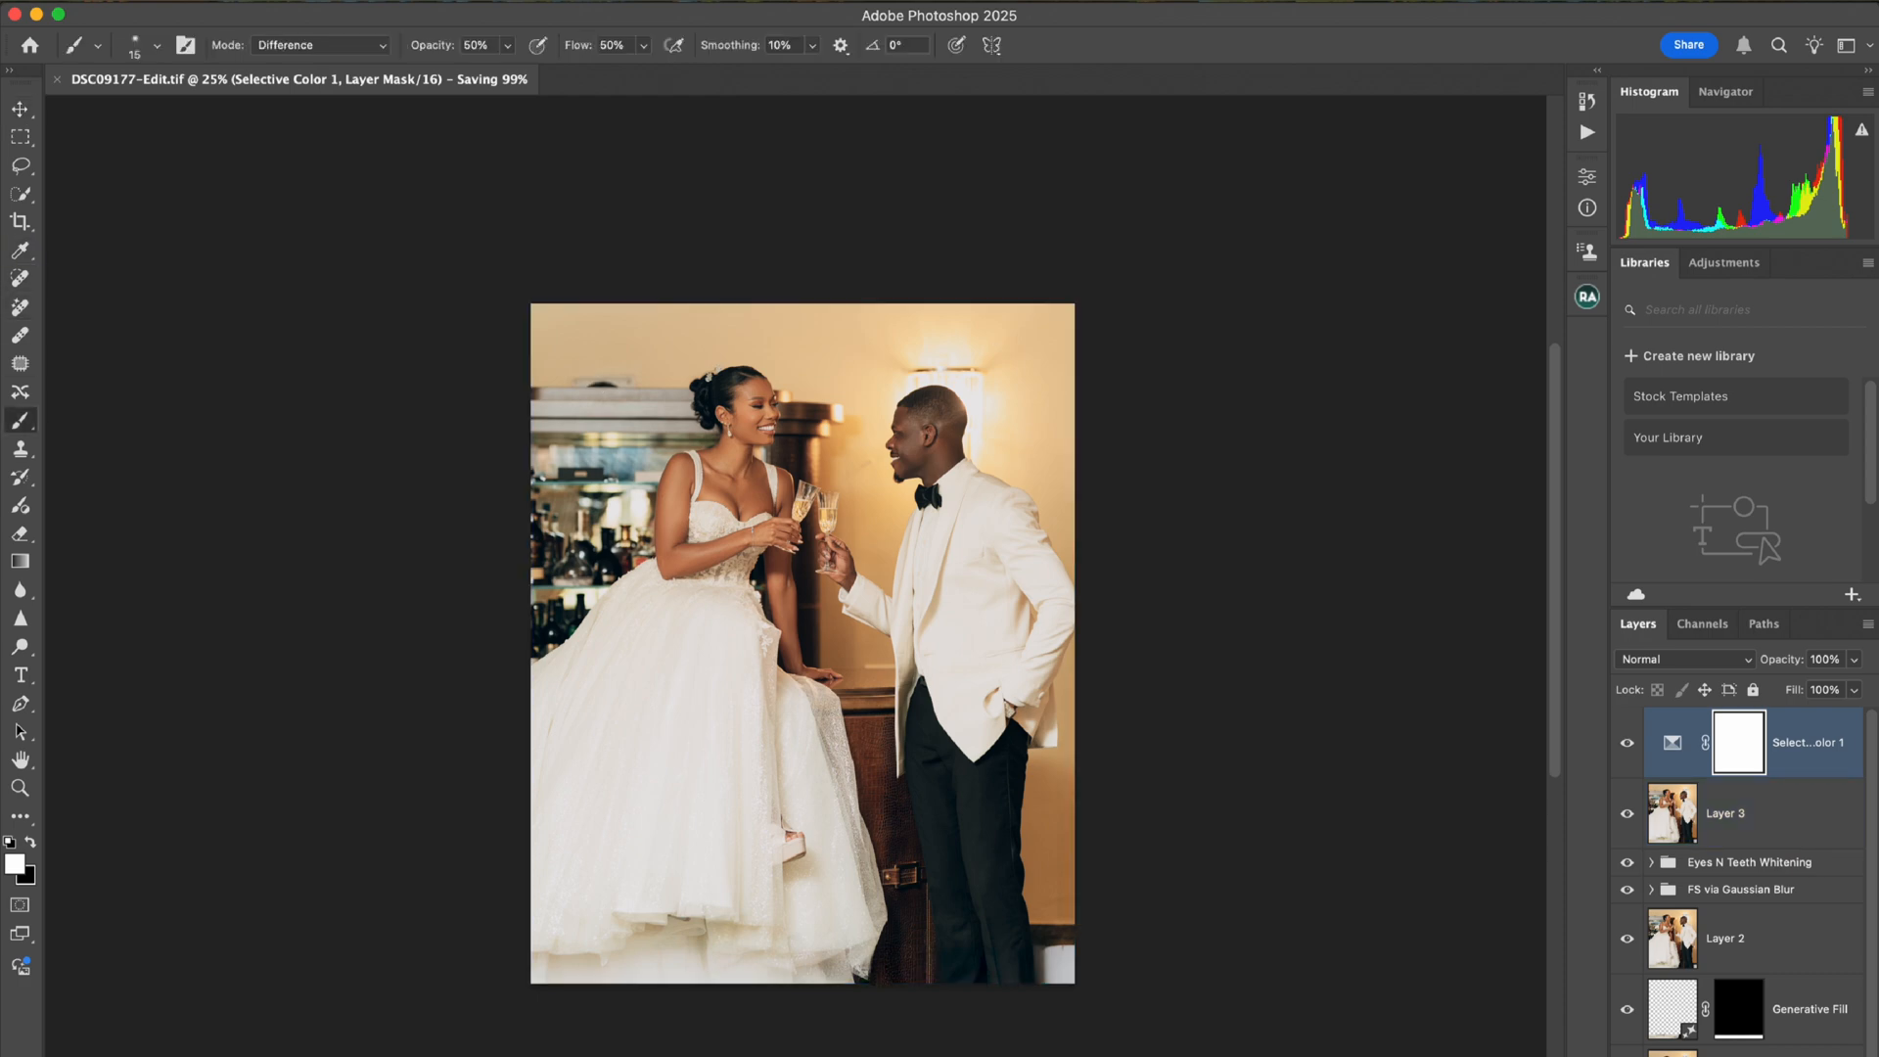
right_click(19, 420)
left_click(19, 419)
right_click(20, 420)
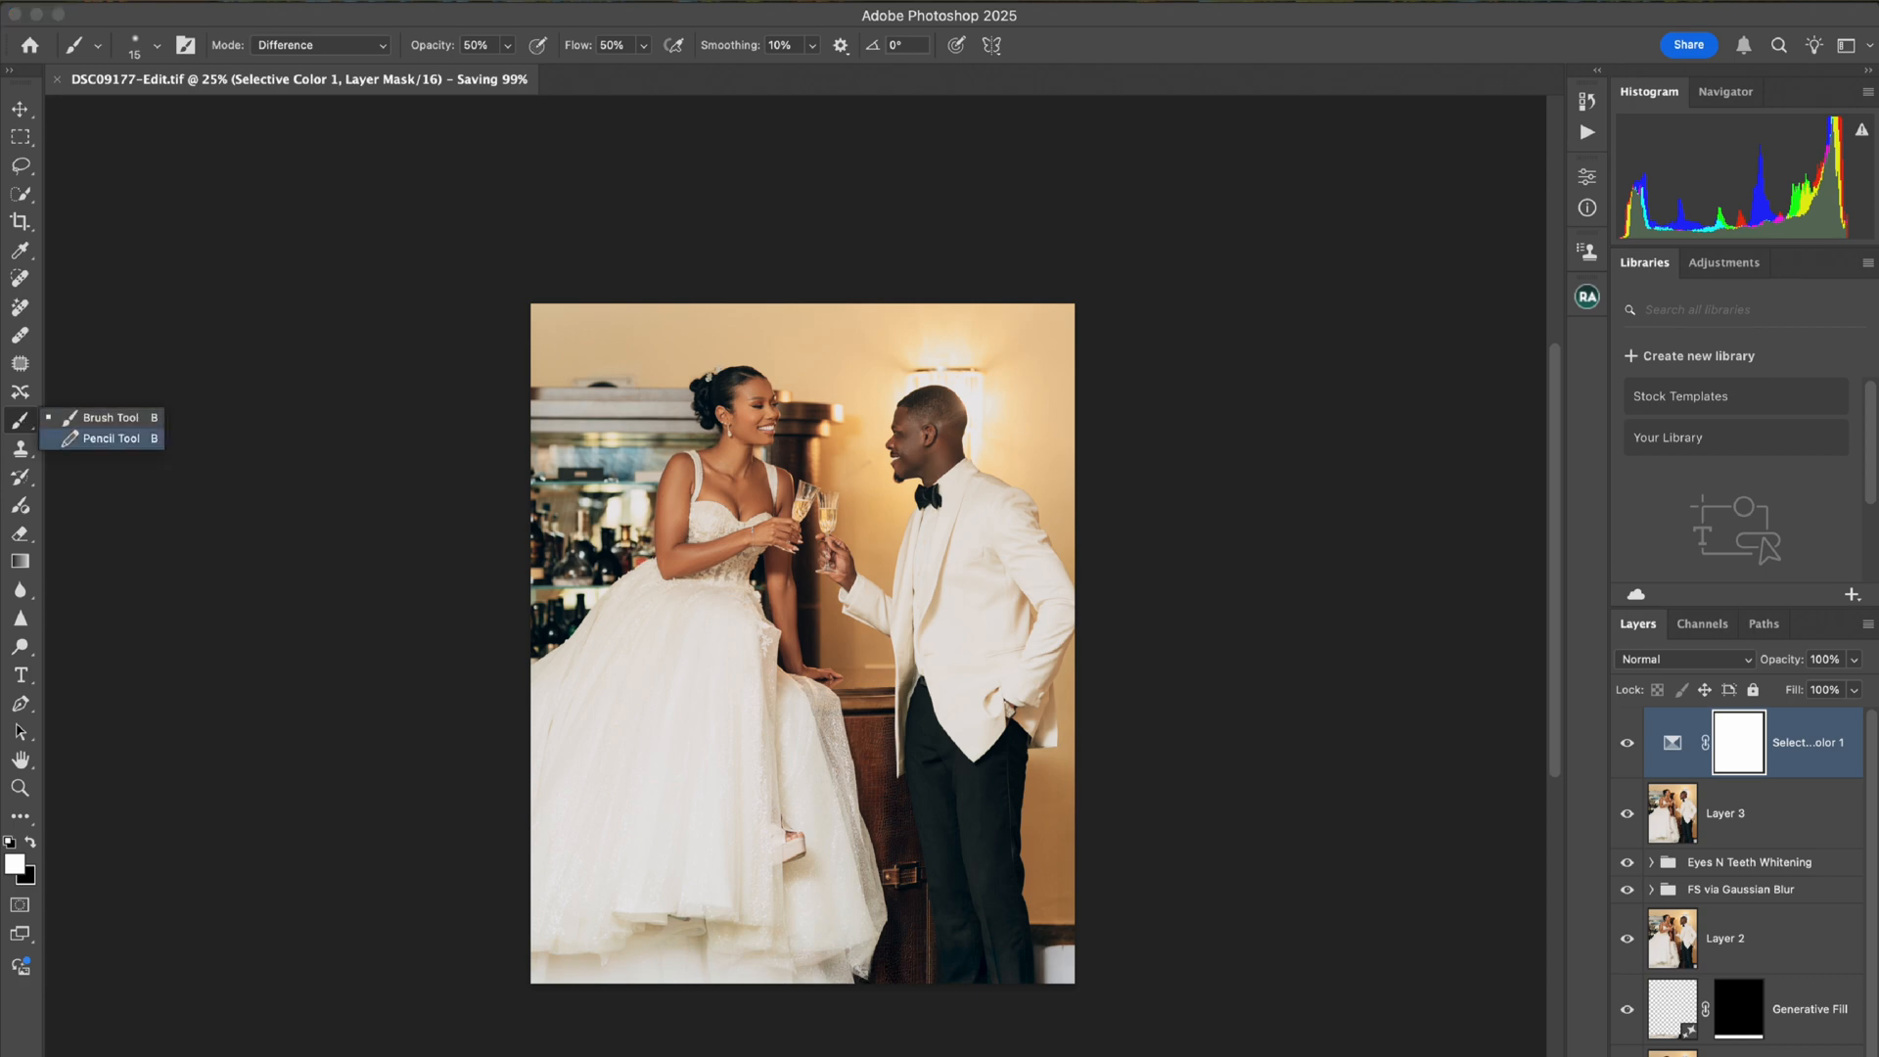
left_click(108, 438)
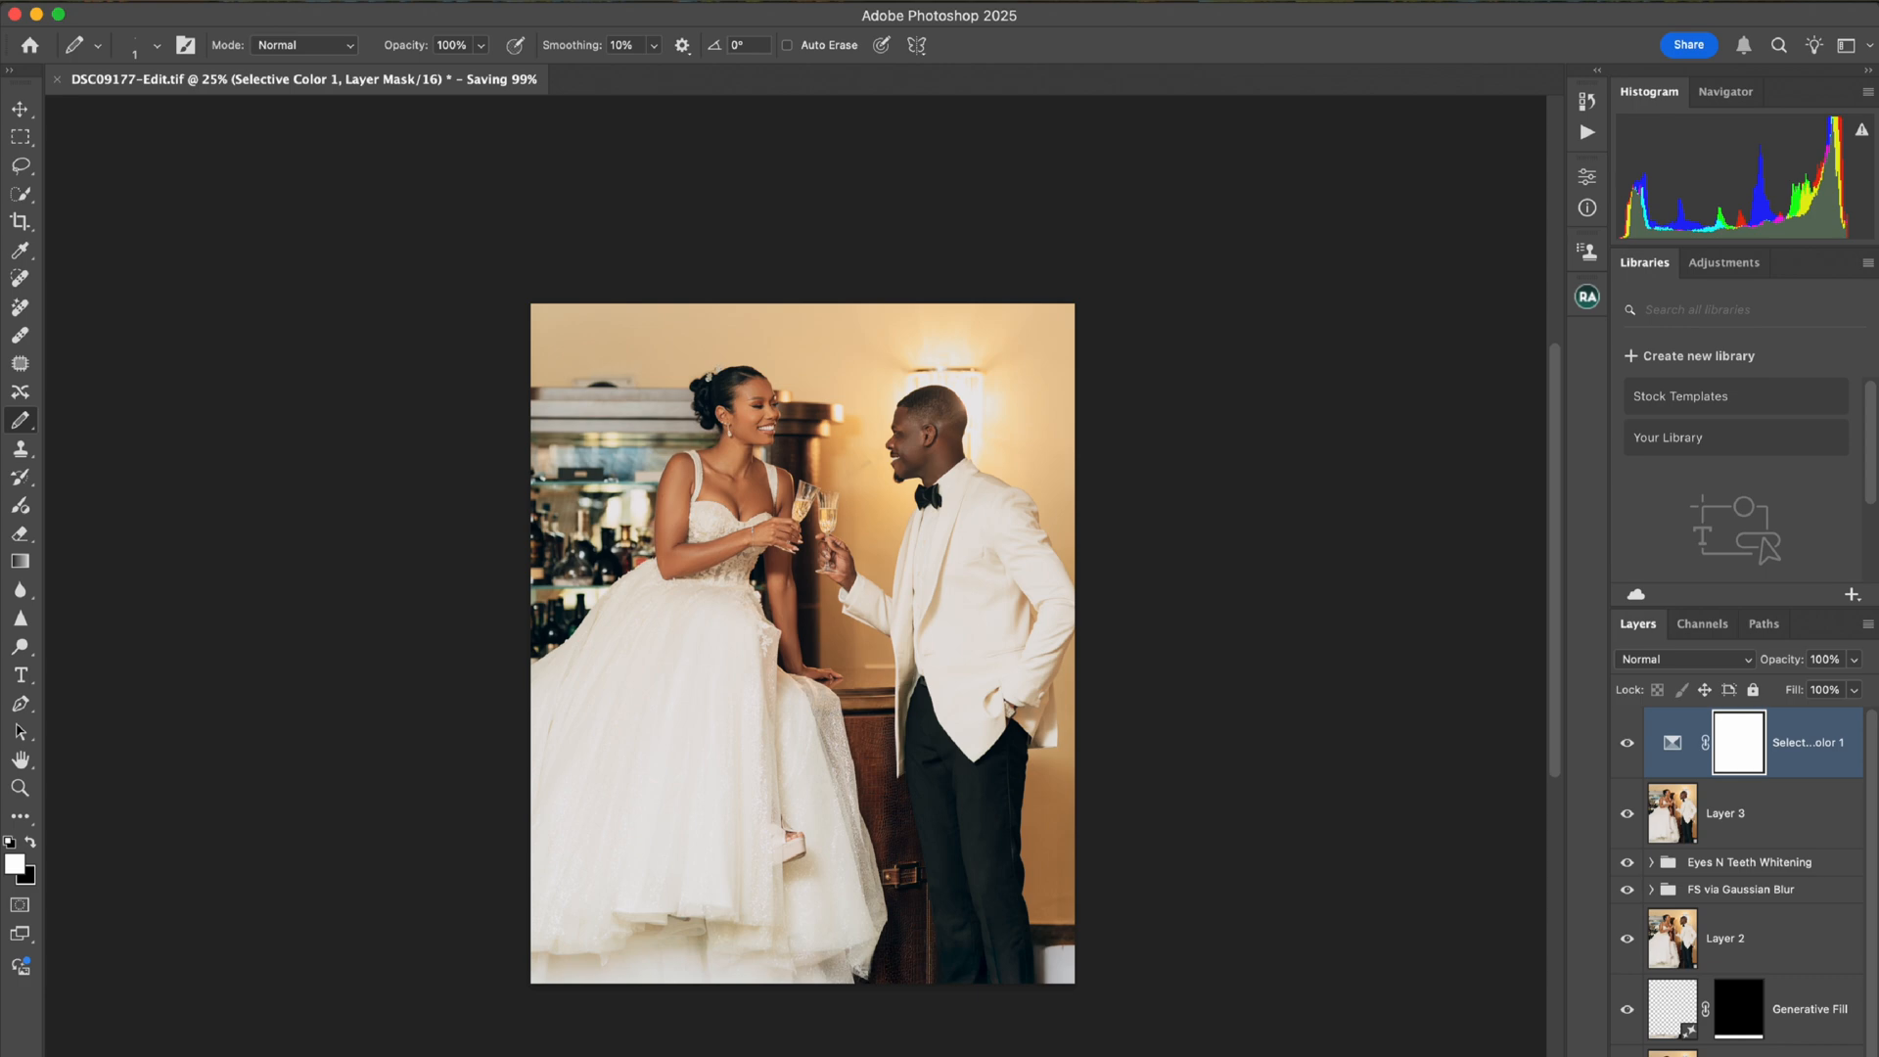
left_click(1751, 814)
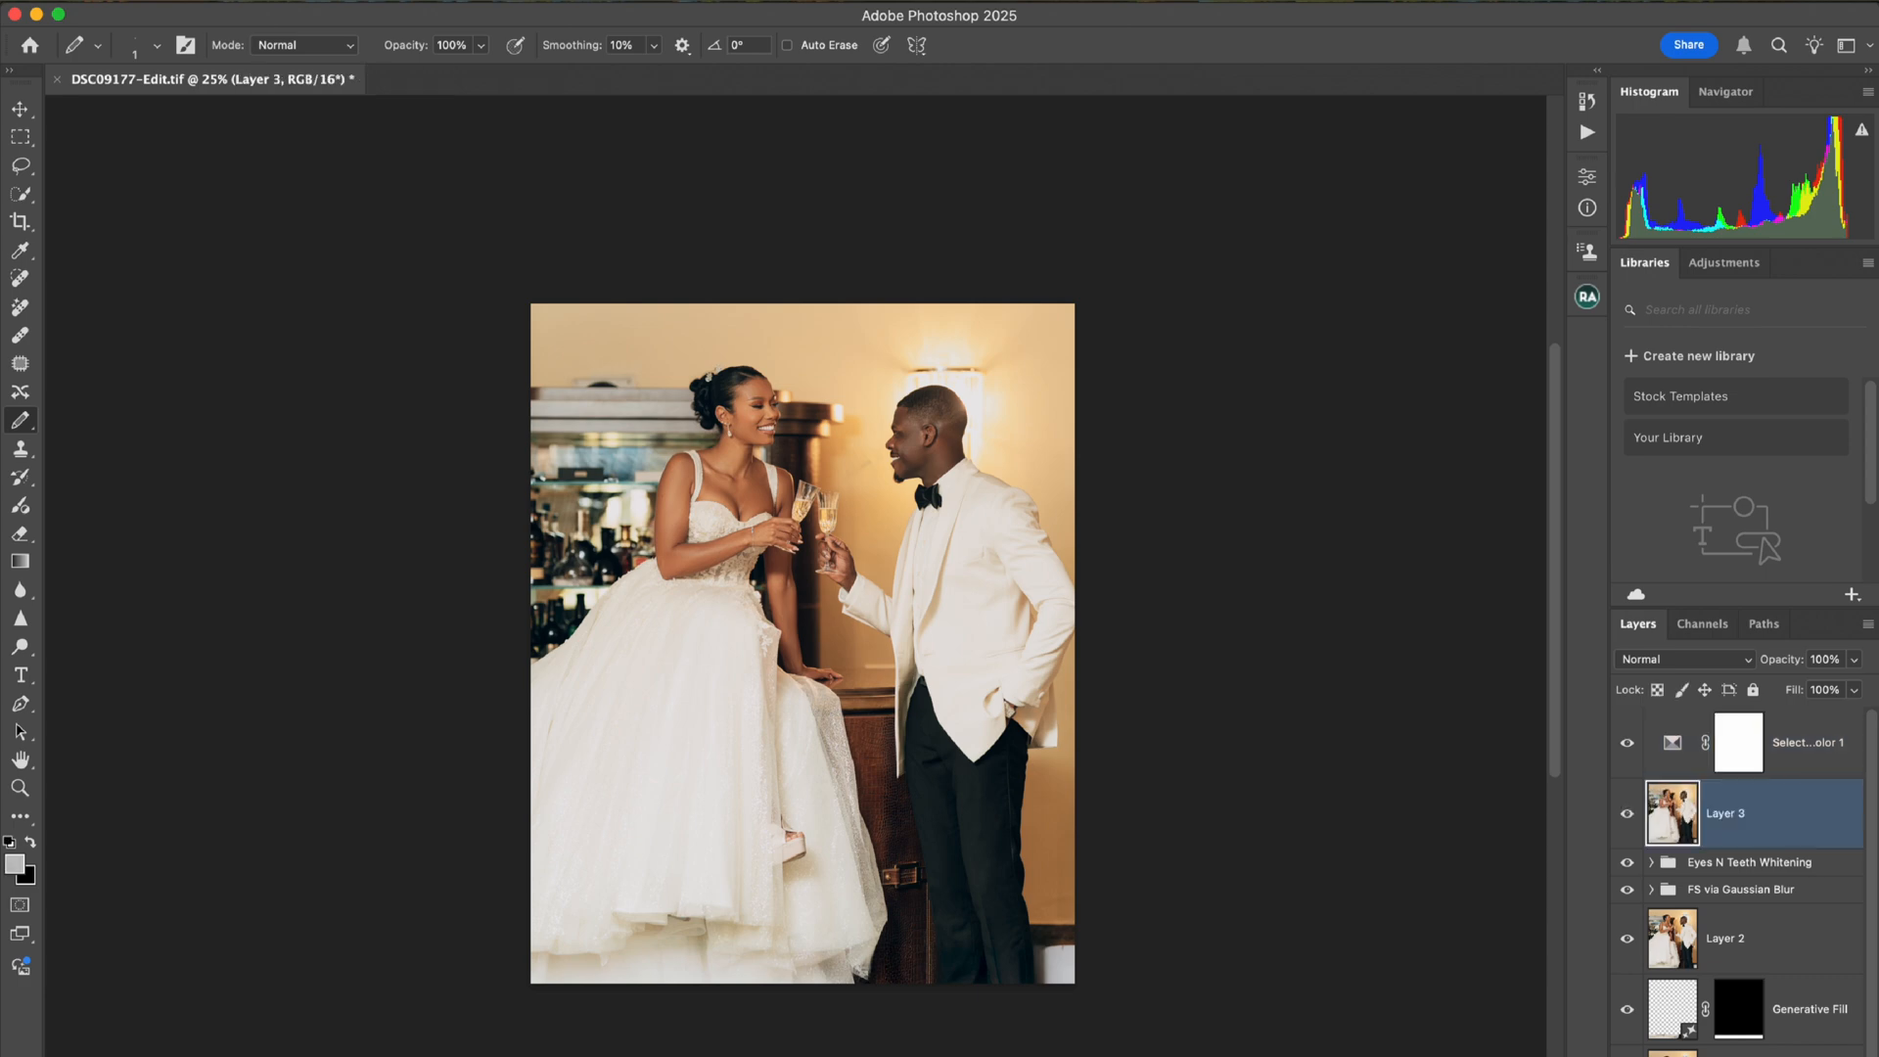
key("x")
Mark the dark object on top of the bar cabinet with loose black pencil circles, and undo the marks.
mouse_move(570, 353)
left_mouse_down()
mouse_move(608, 354)
mouse_move(541, 378)
mouse_move(644, 357)
mouse_move(608, 394)
mouse_move(591, 353)
mouse_move(569, 402)
left_mouse_up()
key("super+plus")
key("super+plus")
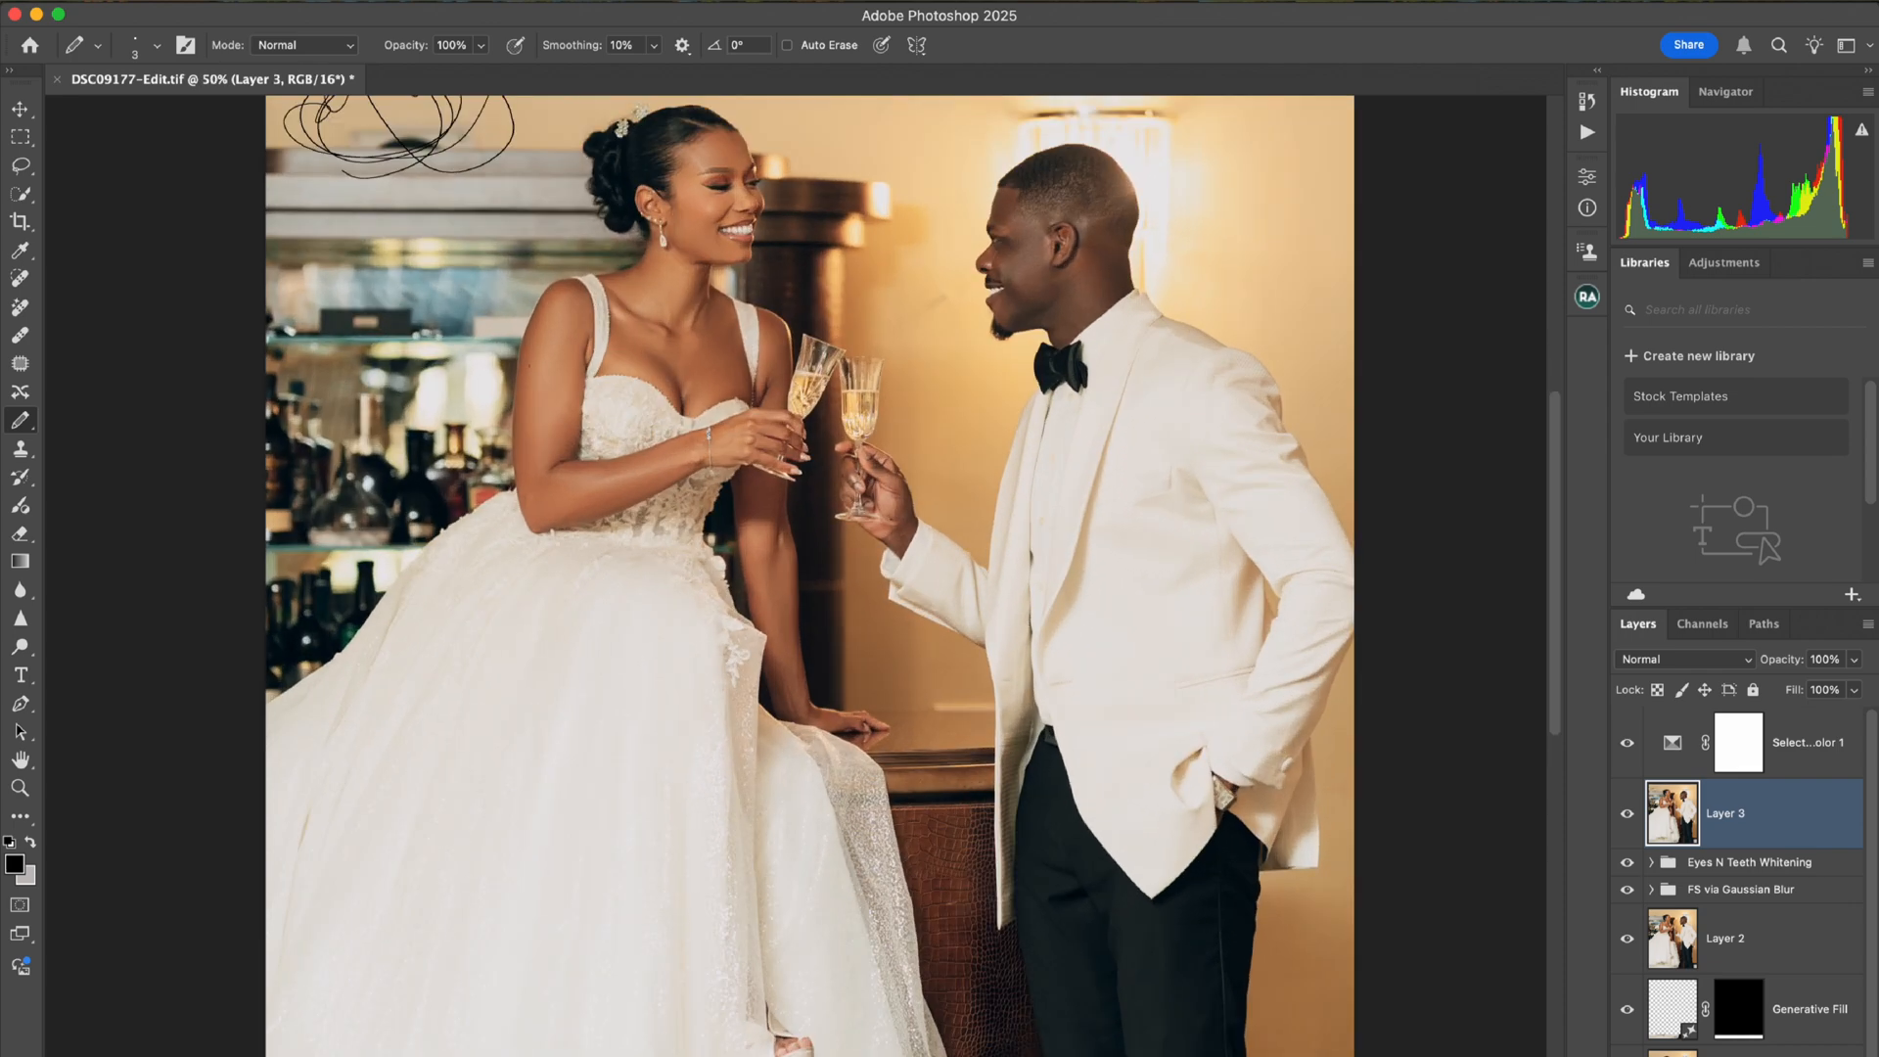
scroll(809, 575, "up", 4)
scroll(809, 575, "left", 3)
mouse_move(490, 257)
left_mouse_down()
mouse_move(554, 260)
mouse_move(443, 326)
mouse_move(595, 316)
mouse_move(582, 270)
left_mouse_up()
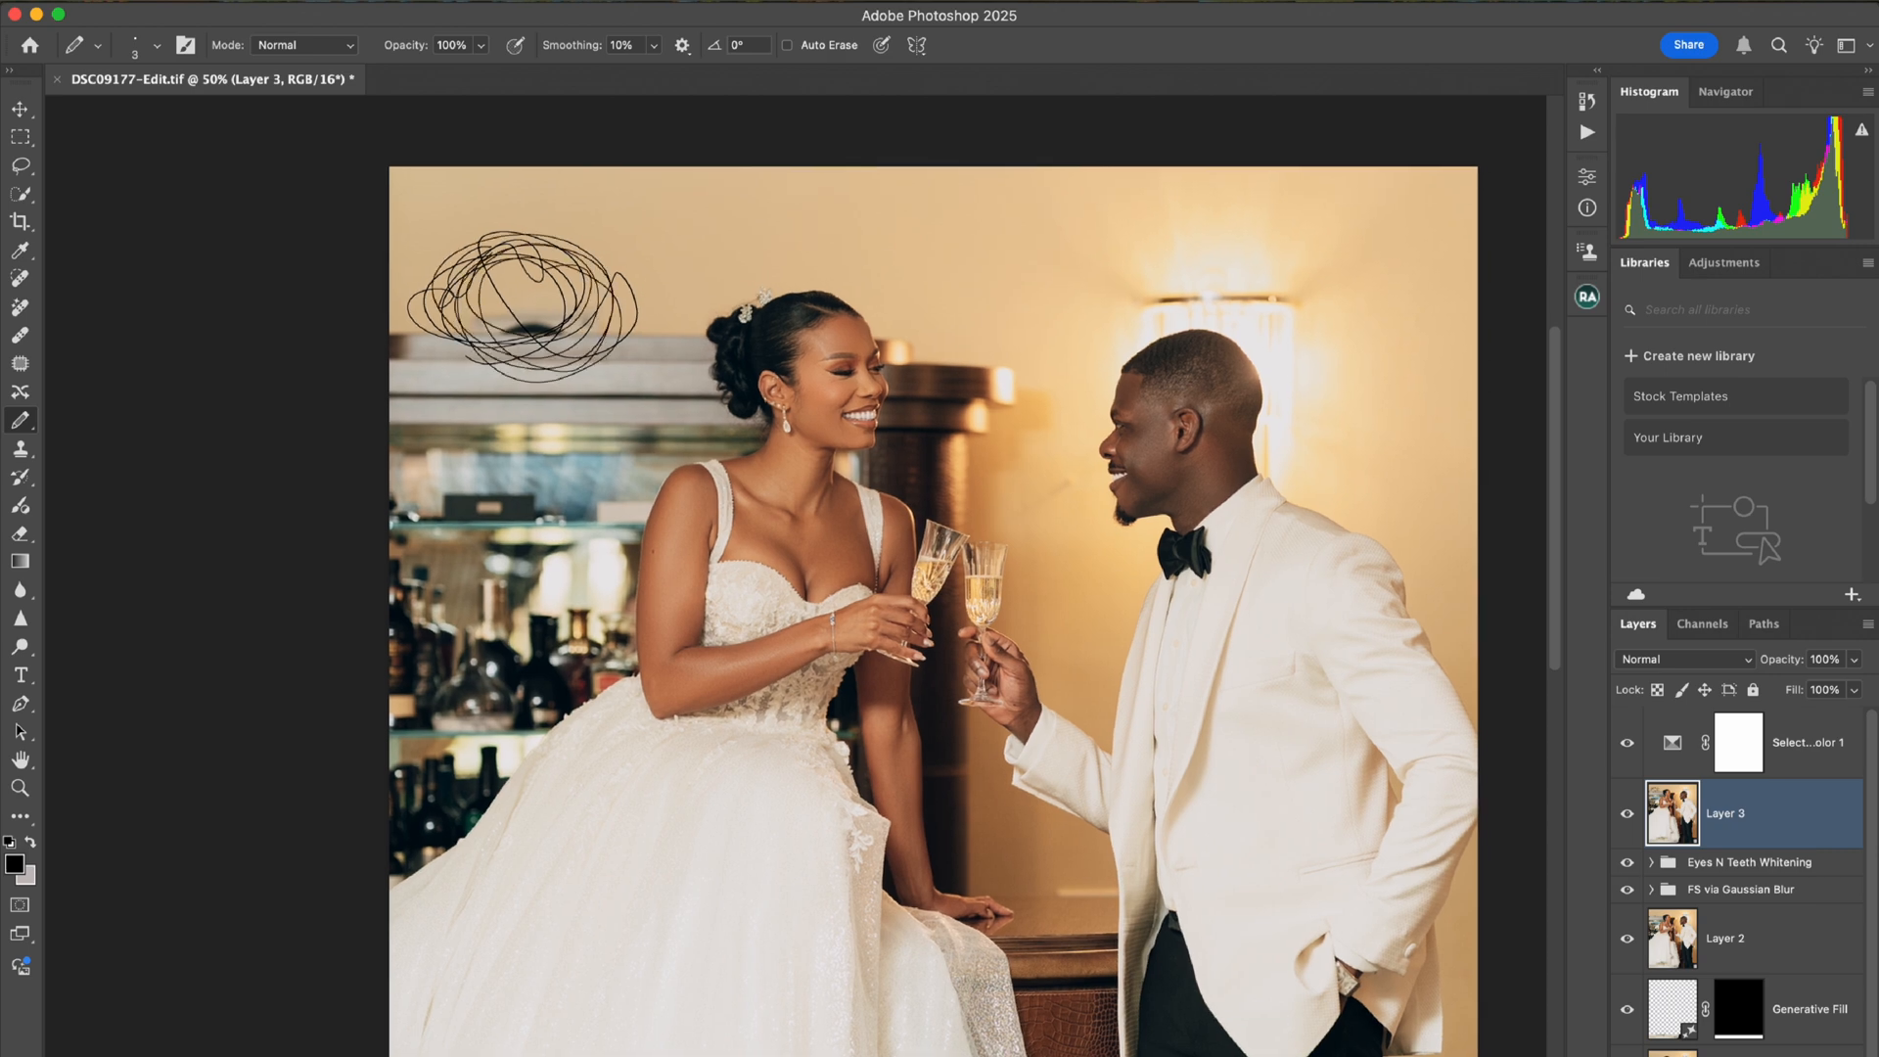
key("super+z")
key("super+z")
mouse_move(448, 349)
left_mouse_down()
mouse_move(627, 274)
mouse_move(570, 396)
mouse_move(399, 324)
mouse_move(447, 259)
left_mouse_up()
key("super+z")
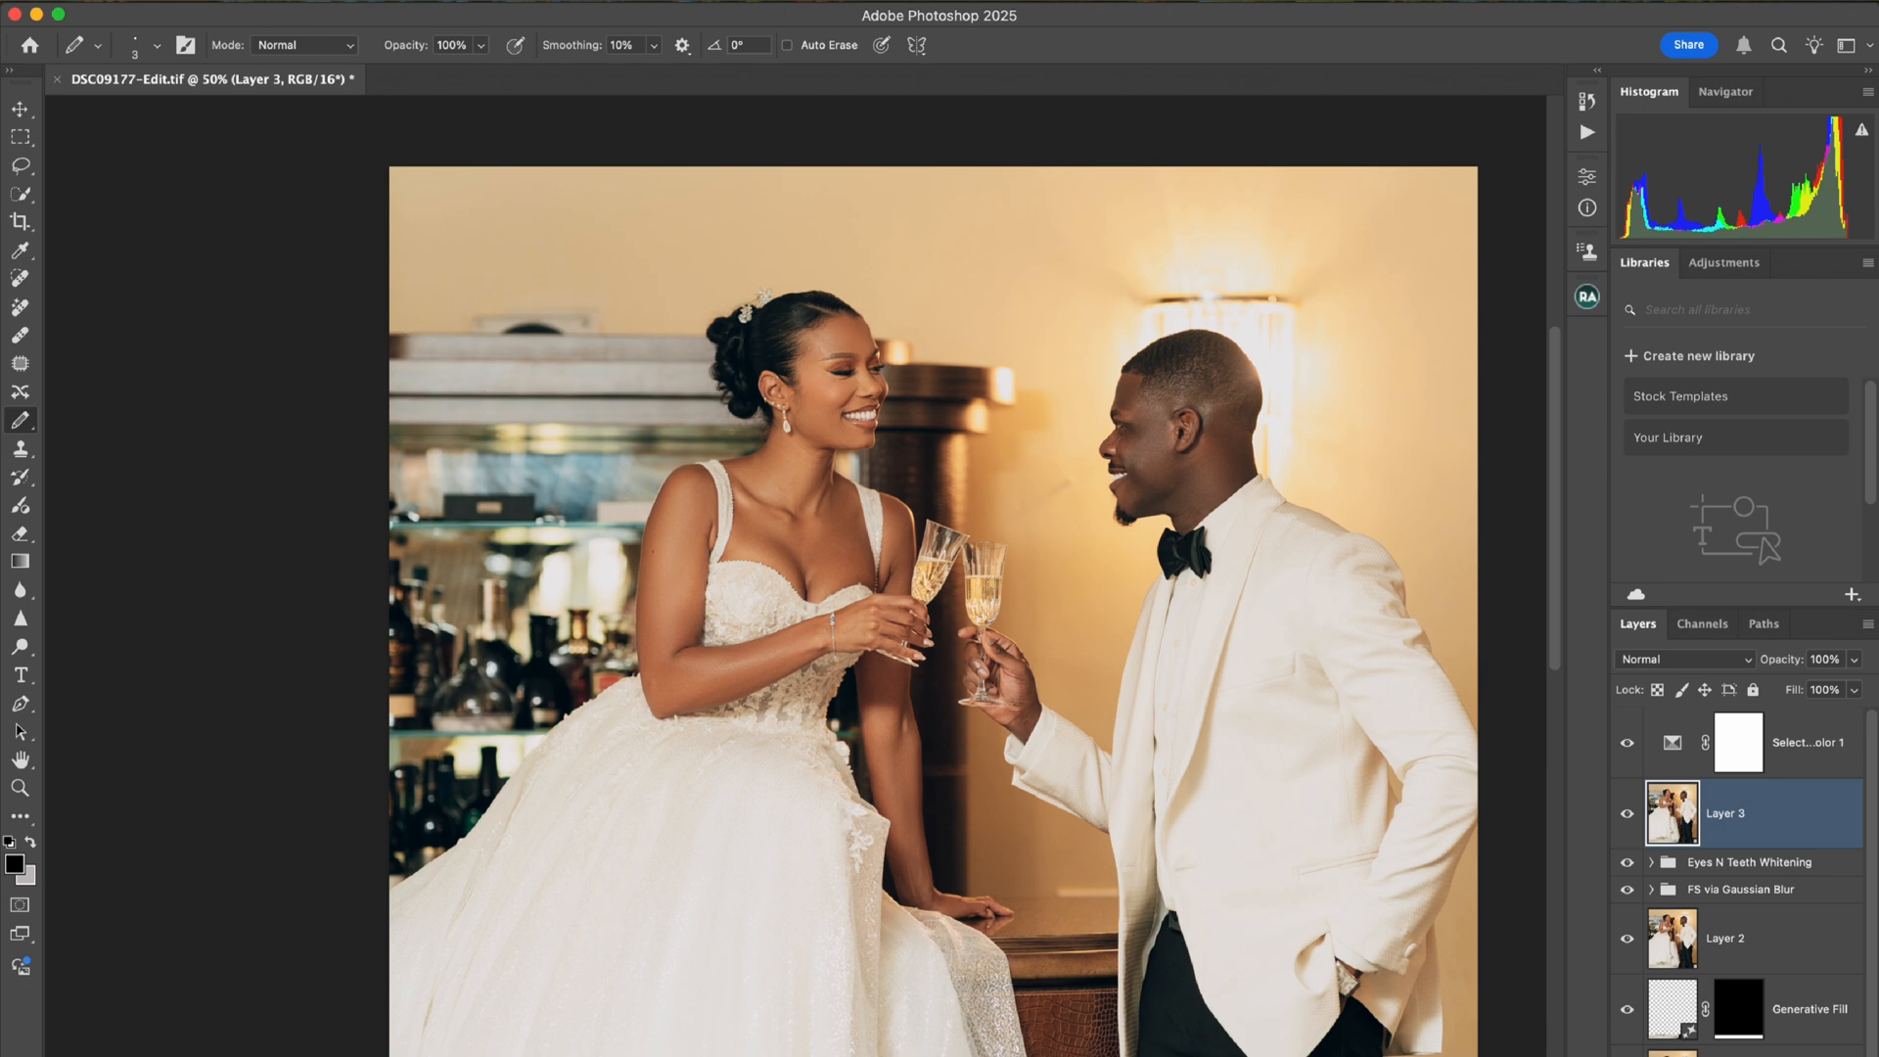
Remove the dark object above the bar cabinet on Layer 3 using a rectangular selection and a Content-Aware fill at 100% opacity.
left_click(20, 137)
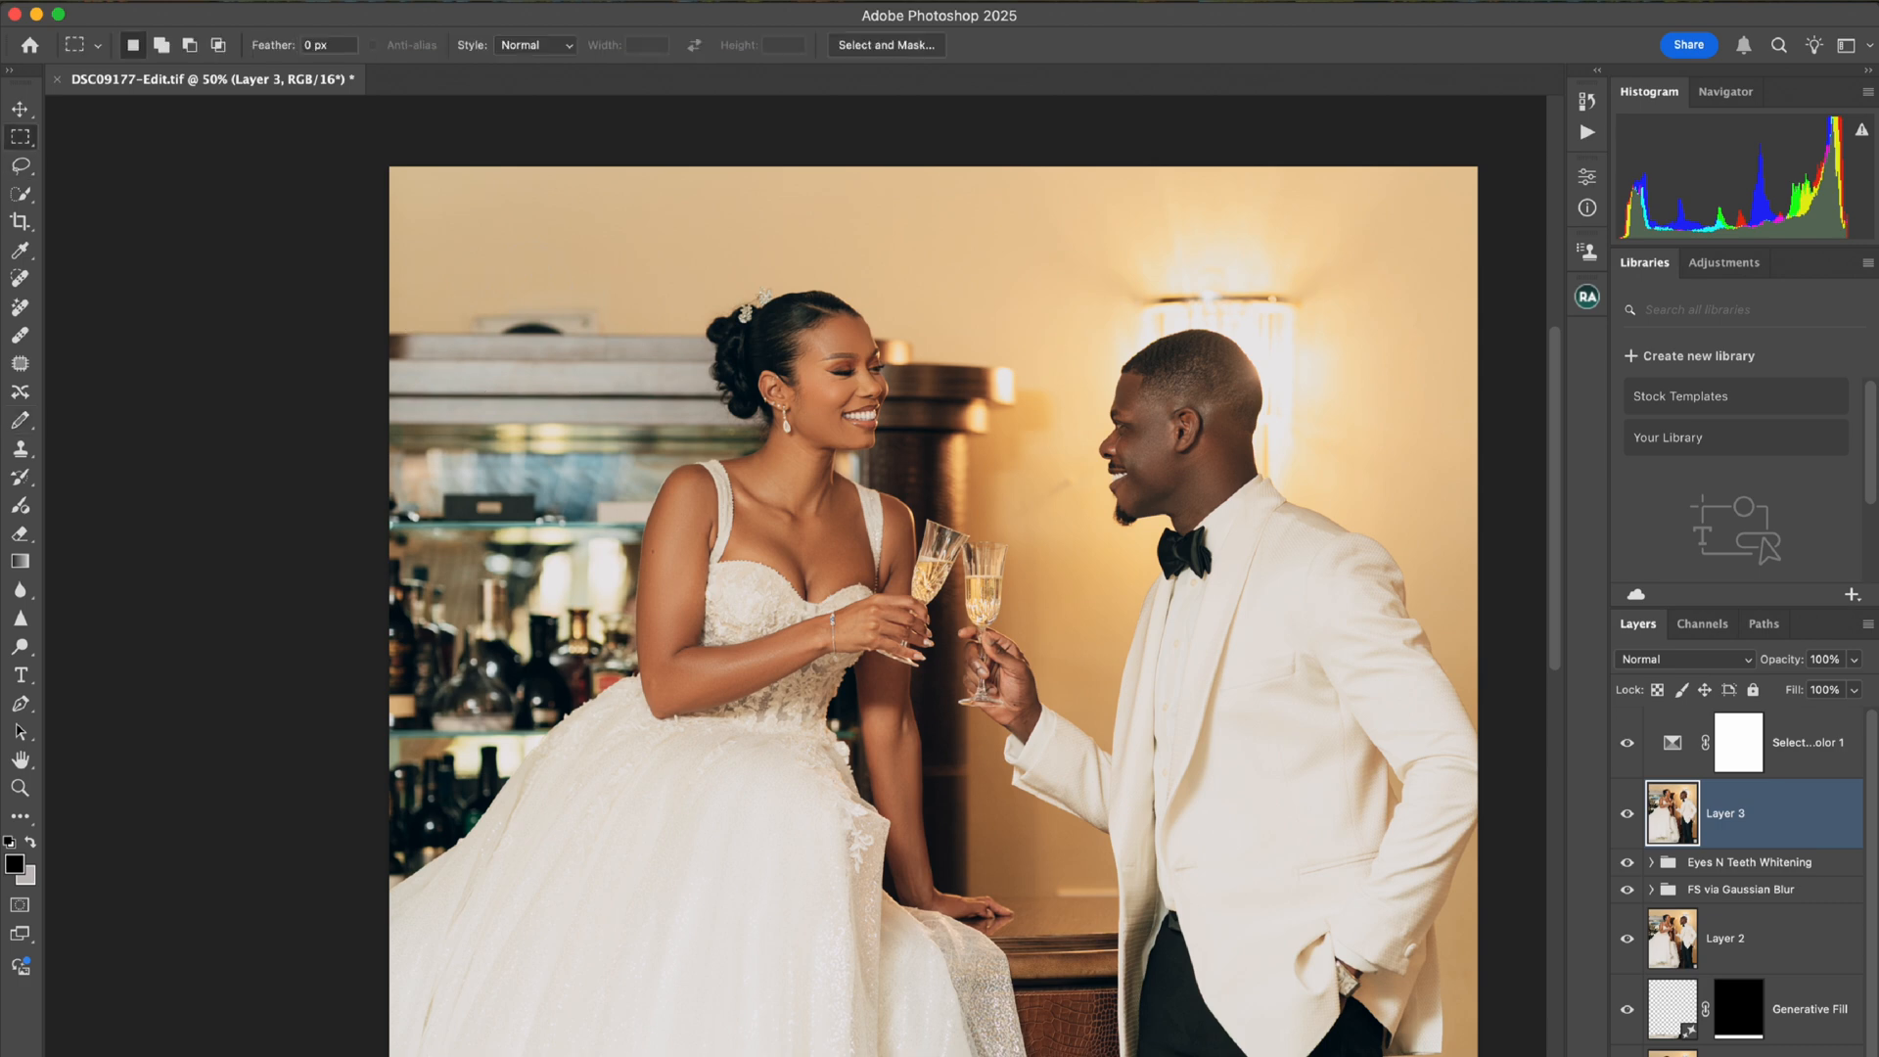
left_click_drag(462, 302, 607, 341)
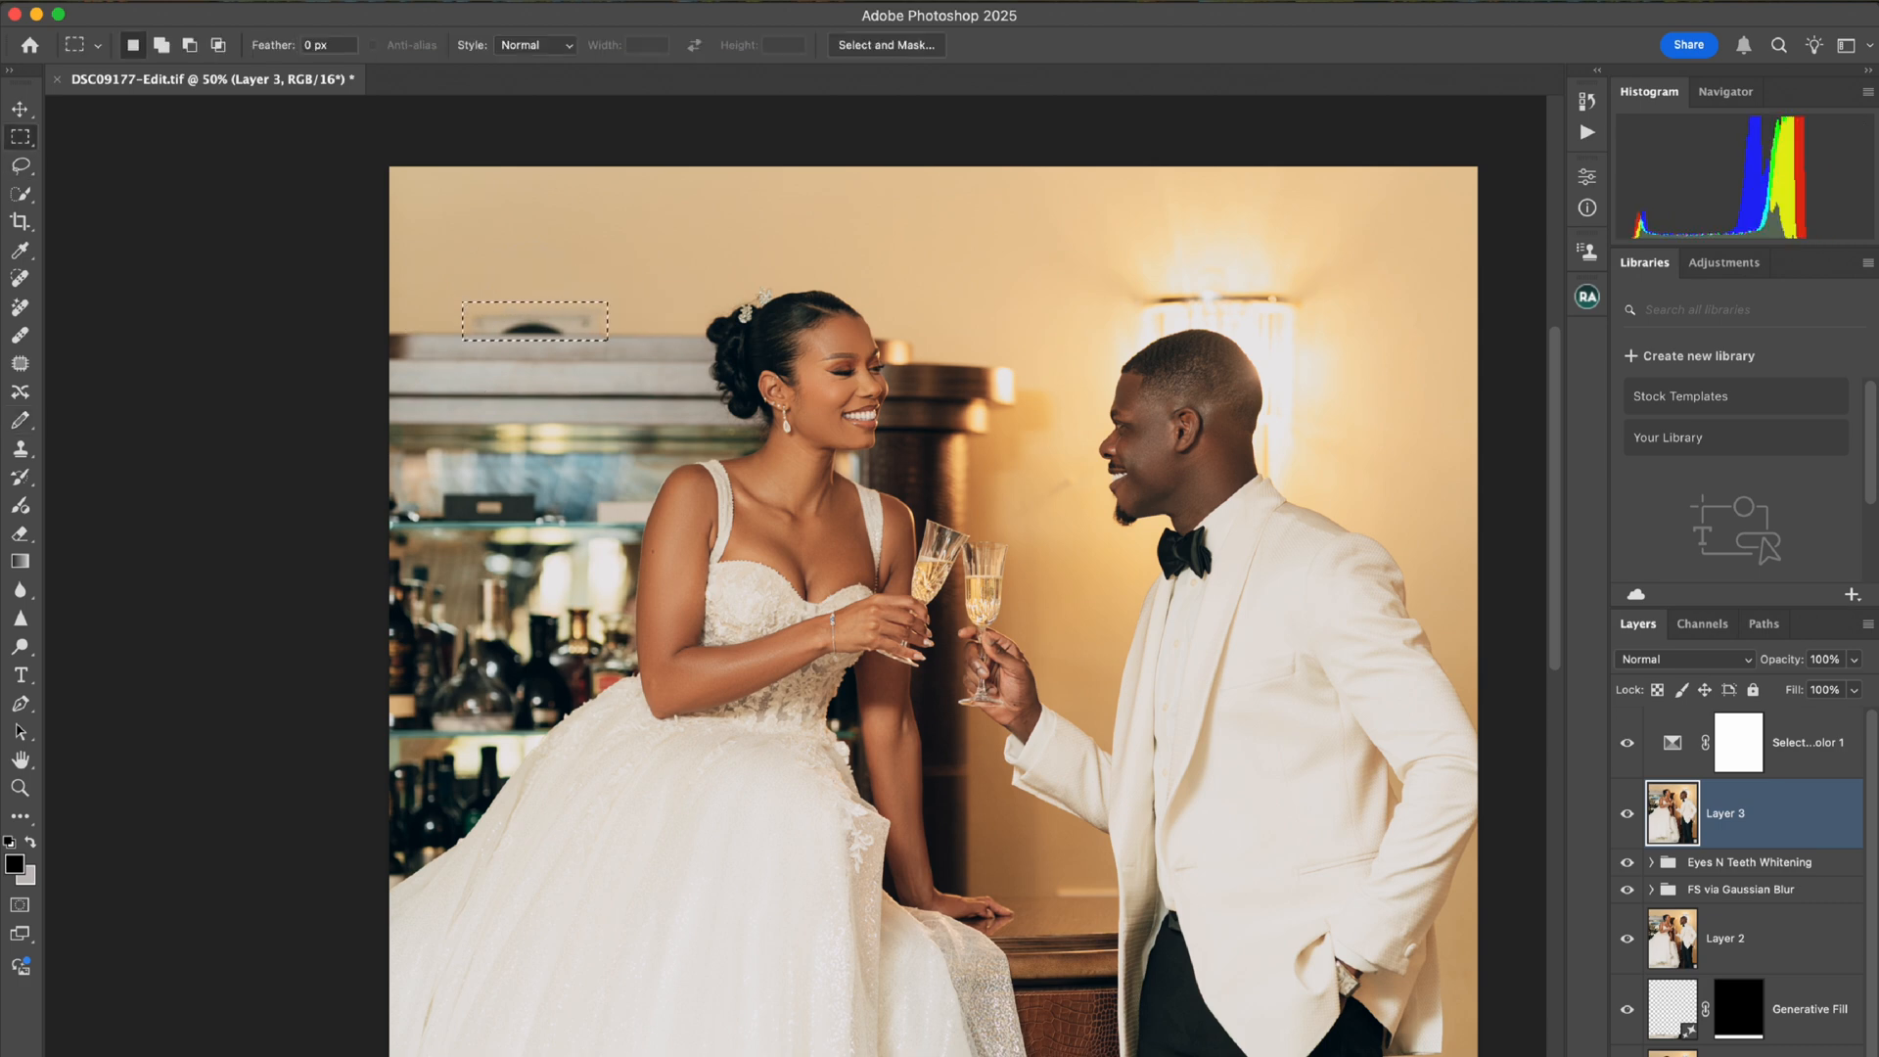
key("shift+BackSpace")
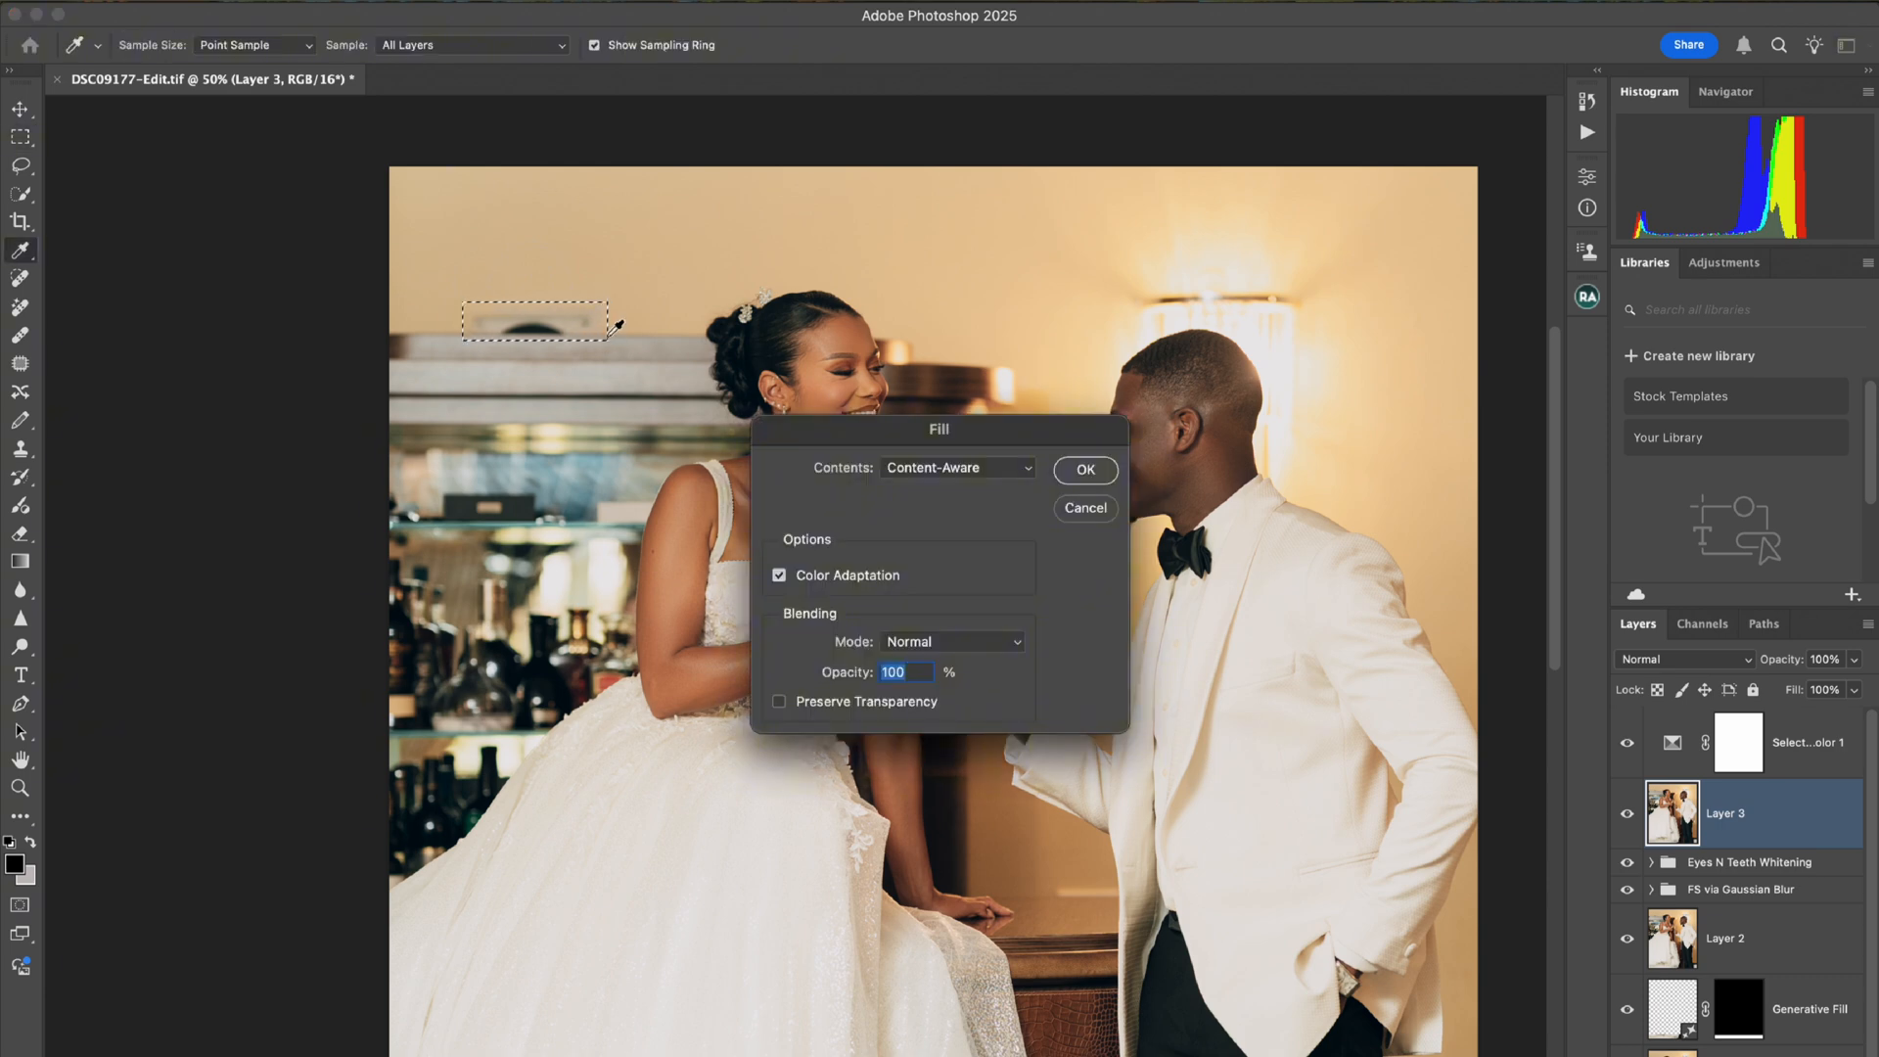
key("Return")
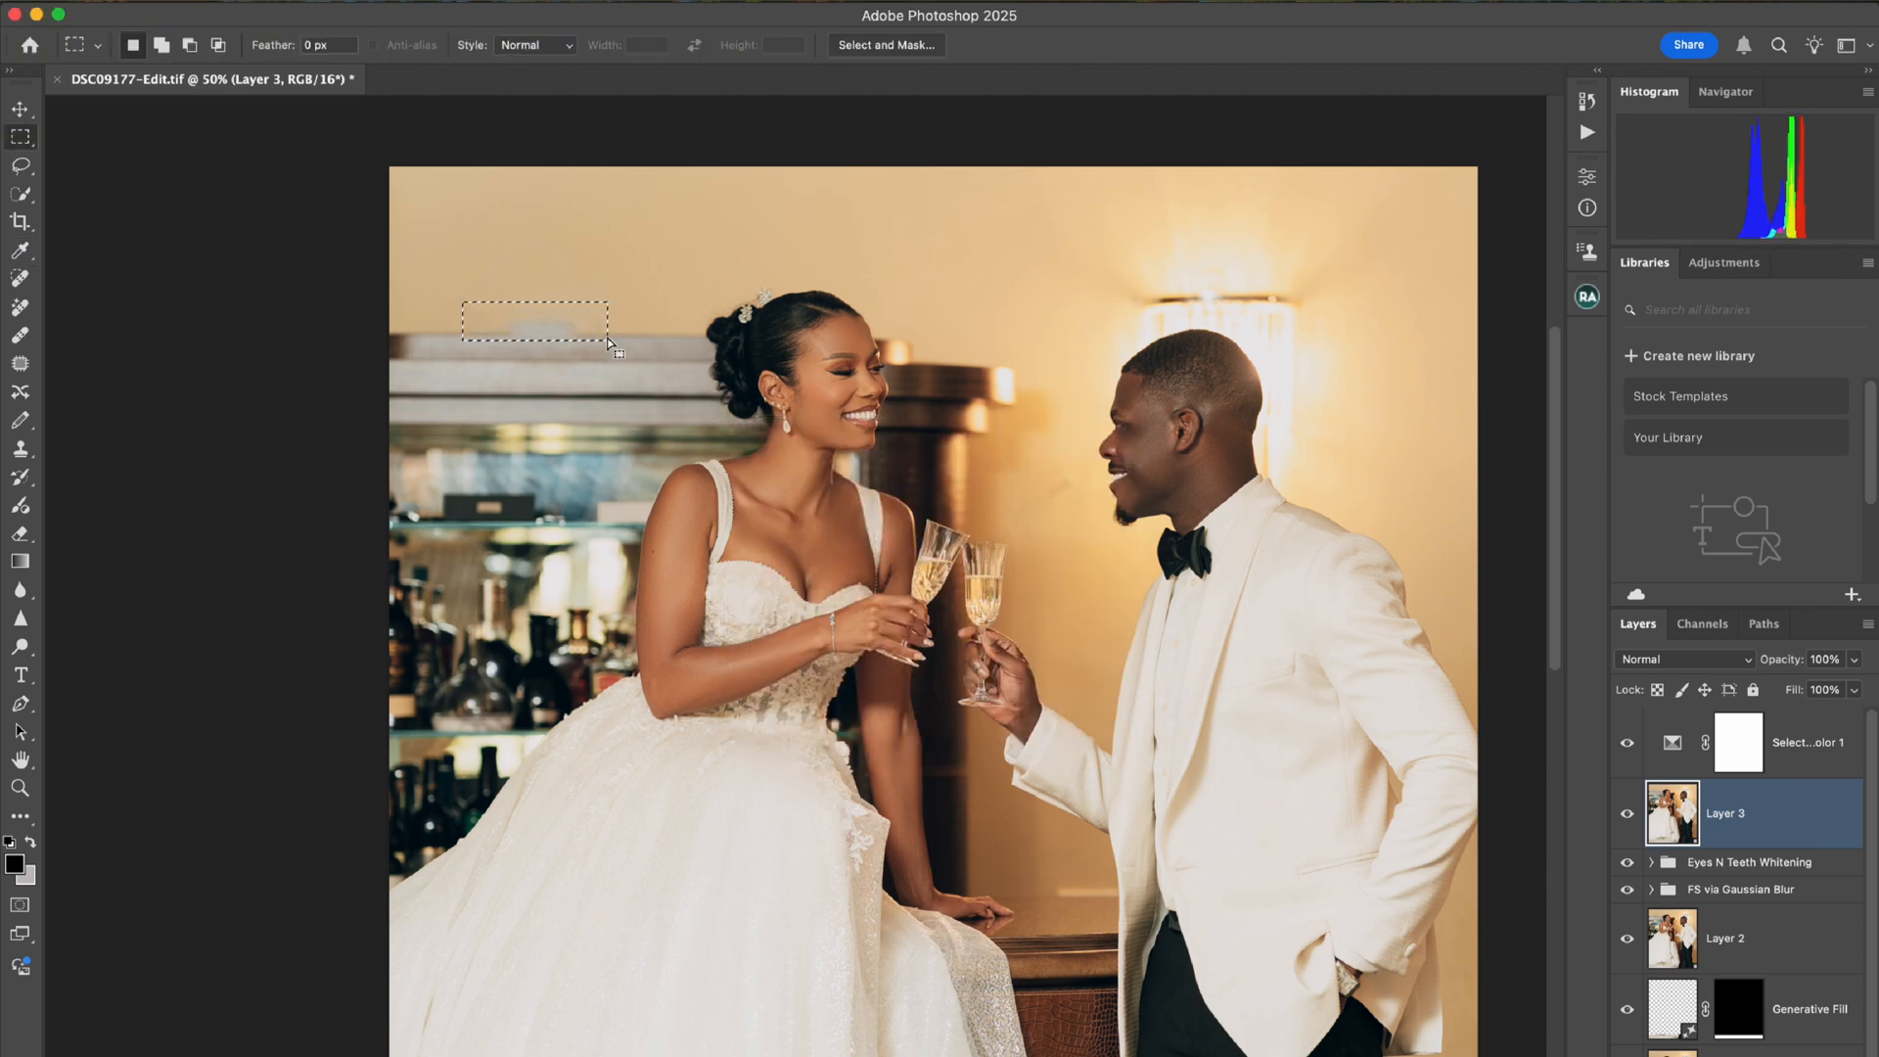
key("super+d")
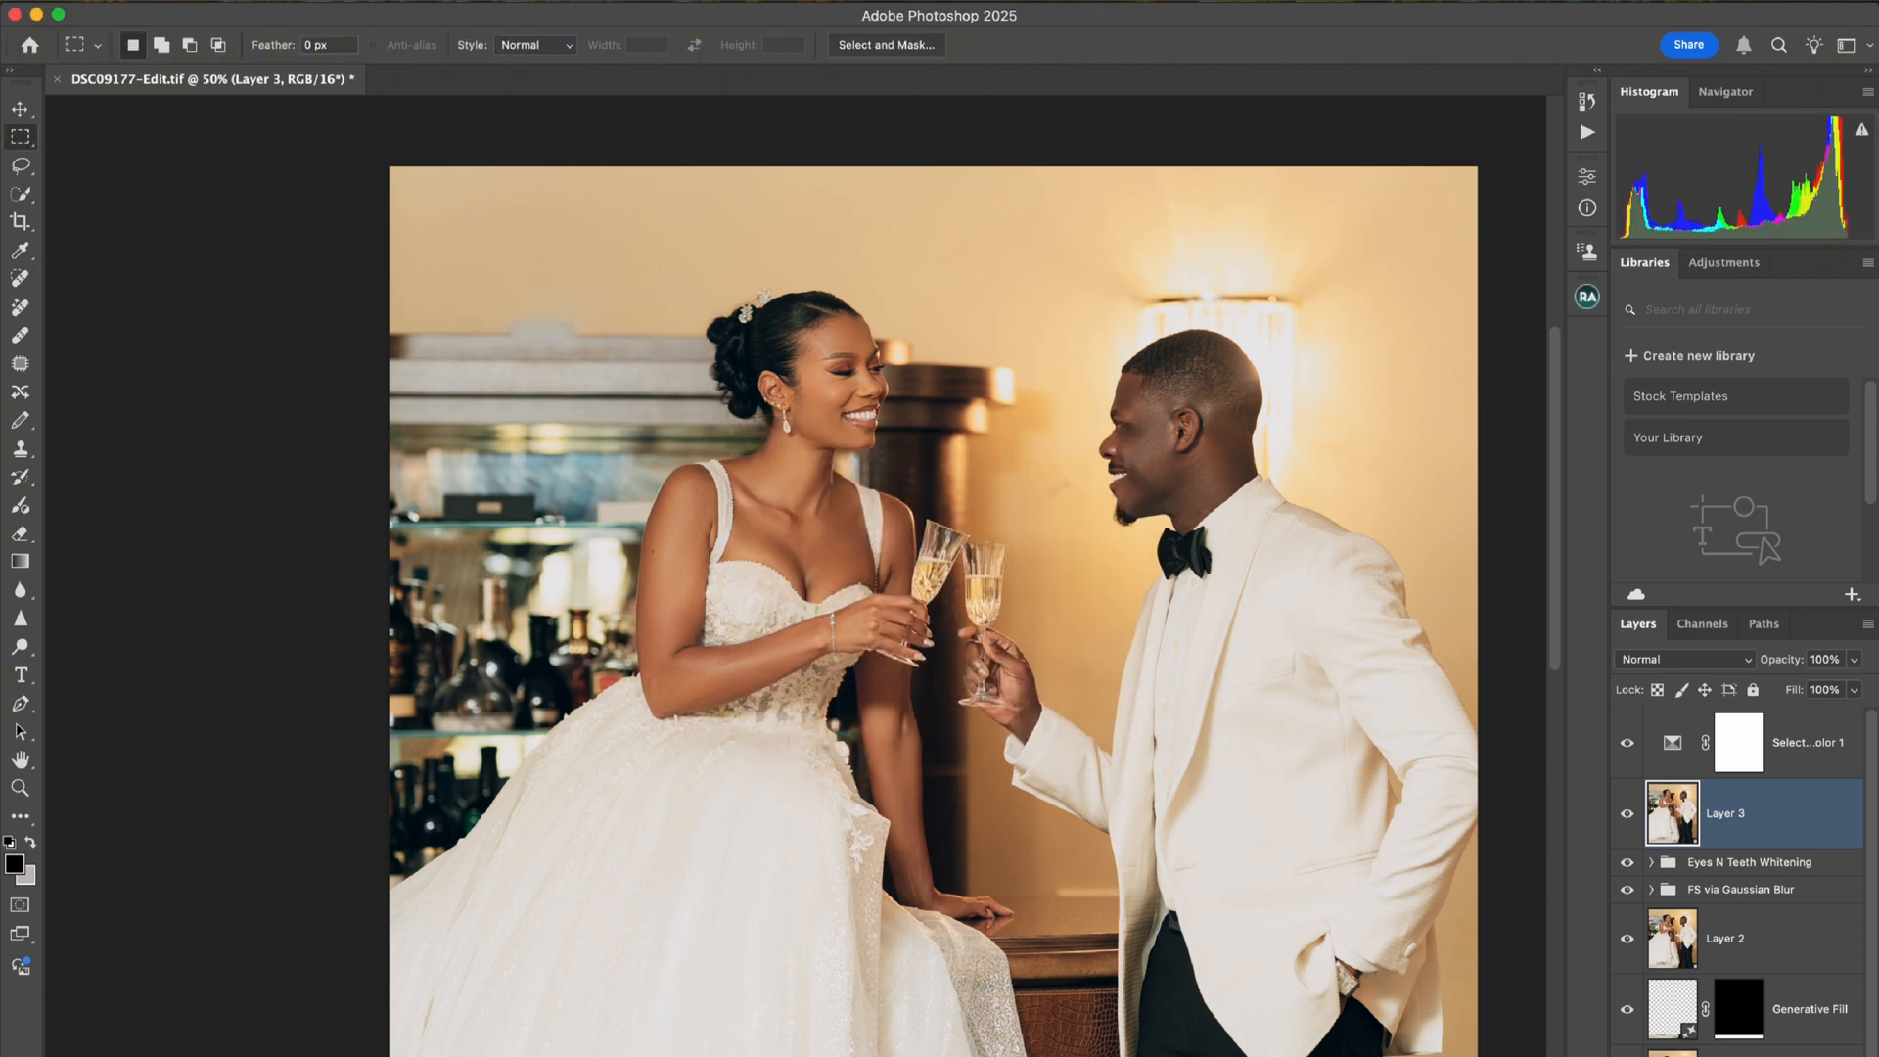
Clean up the leftover smudge on the cabinet's top edge with a second, smaller Content-Aware fill and clear the selection.
left_click_drag(489, 311, 591, 345)
key("shift+BackSpace")
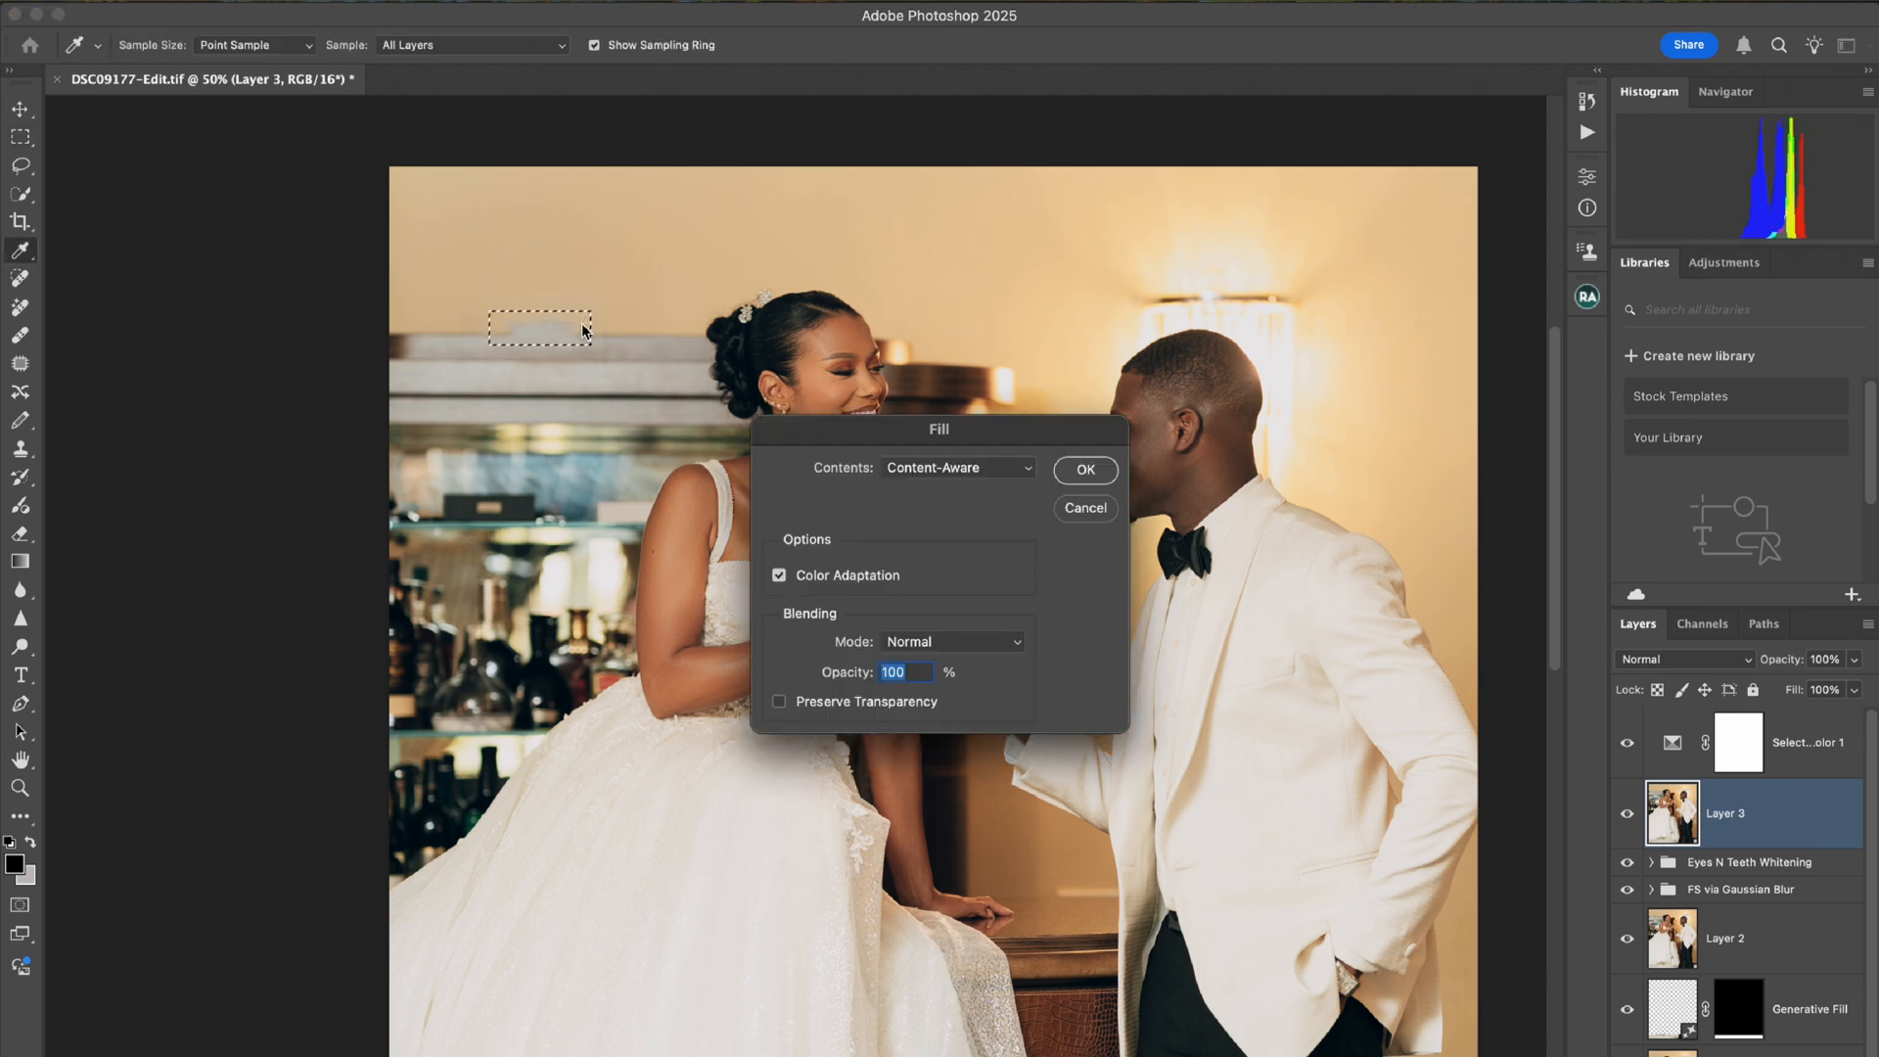
key("Return")
key("super+d")
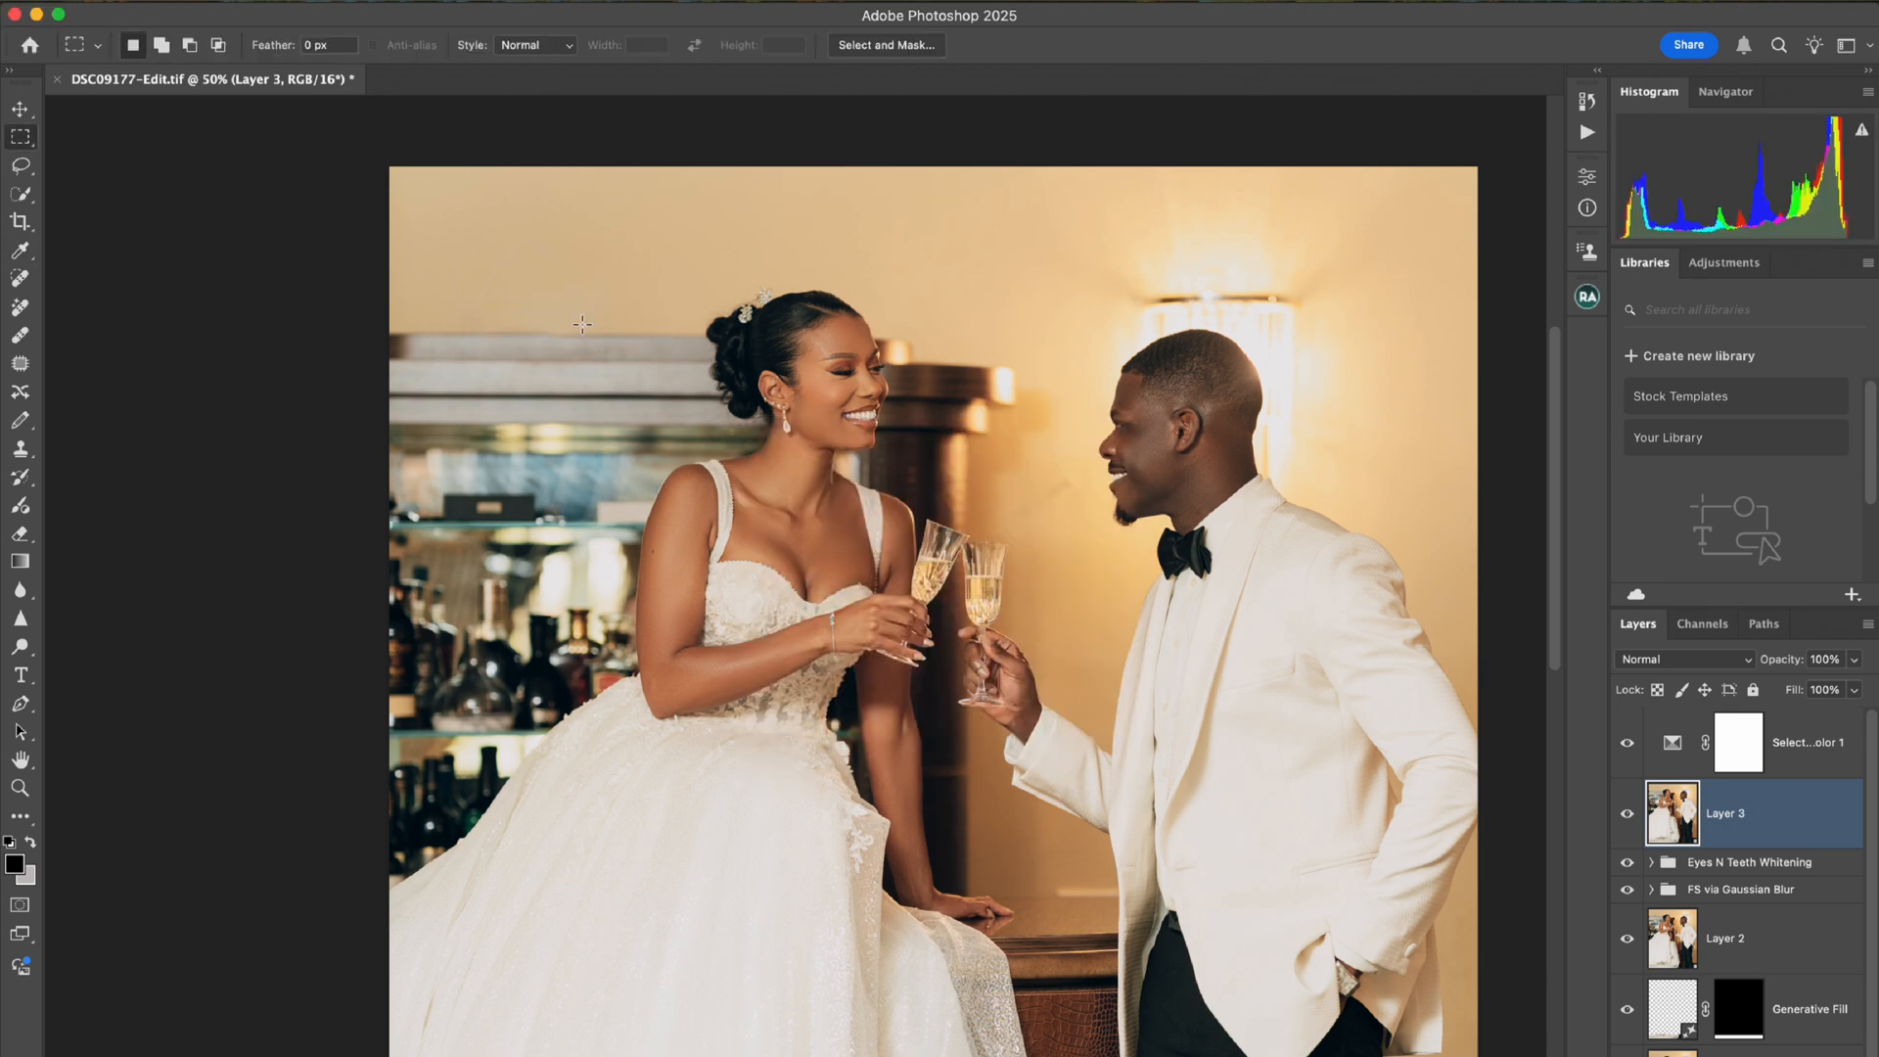
key("super+minus")
key("super+minus")
key("super+minus")
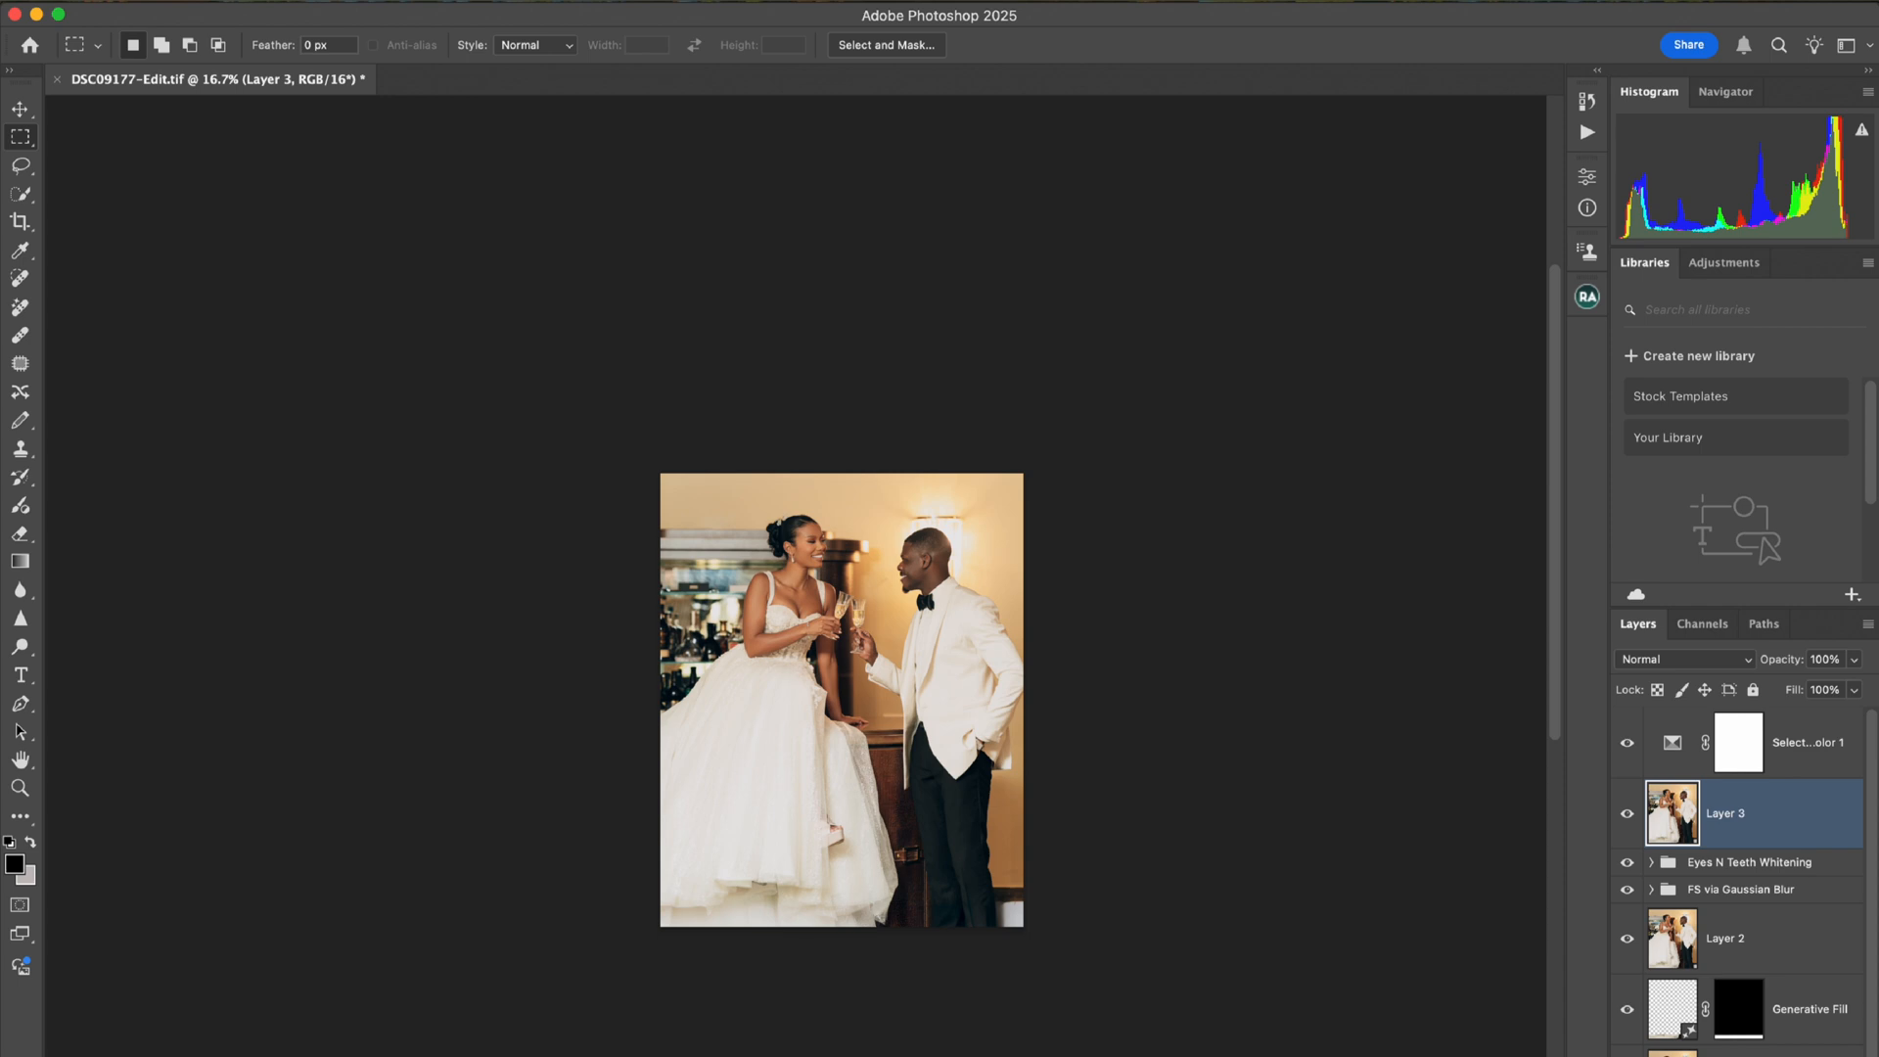
key("super+equal")
key("super+equal")
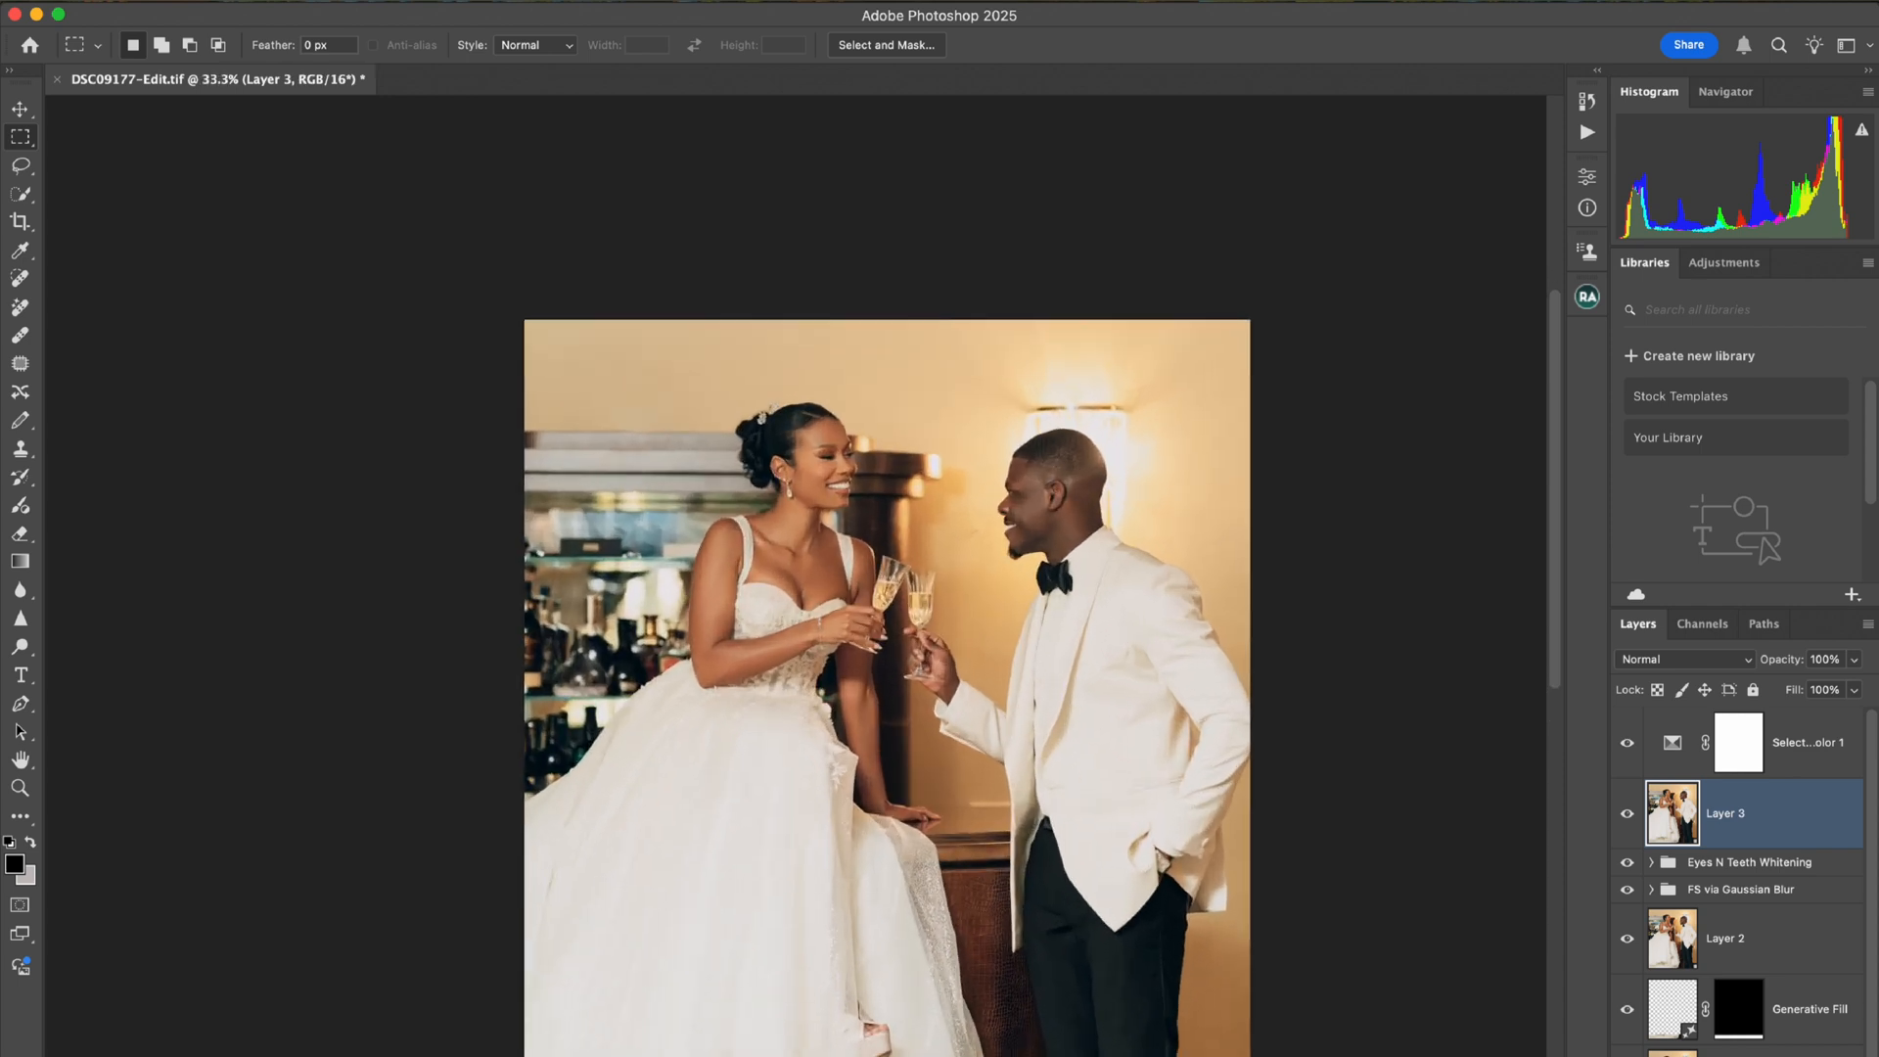
Open Layer 3 in the Liquify filter and bring the bride's upper body into close view at 100%.
key("v")
scroll(887, 626, "up", 4)
scroll(887, 626, "down", 6)
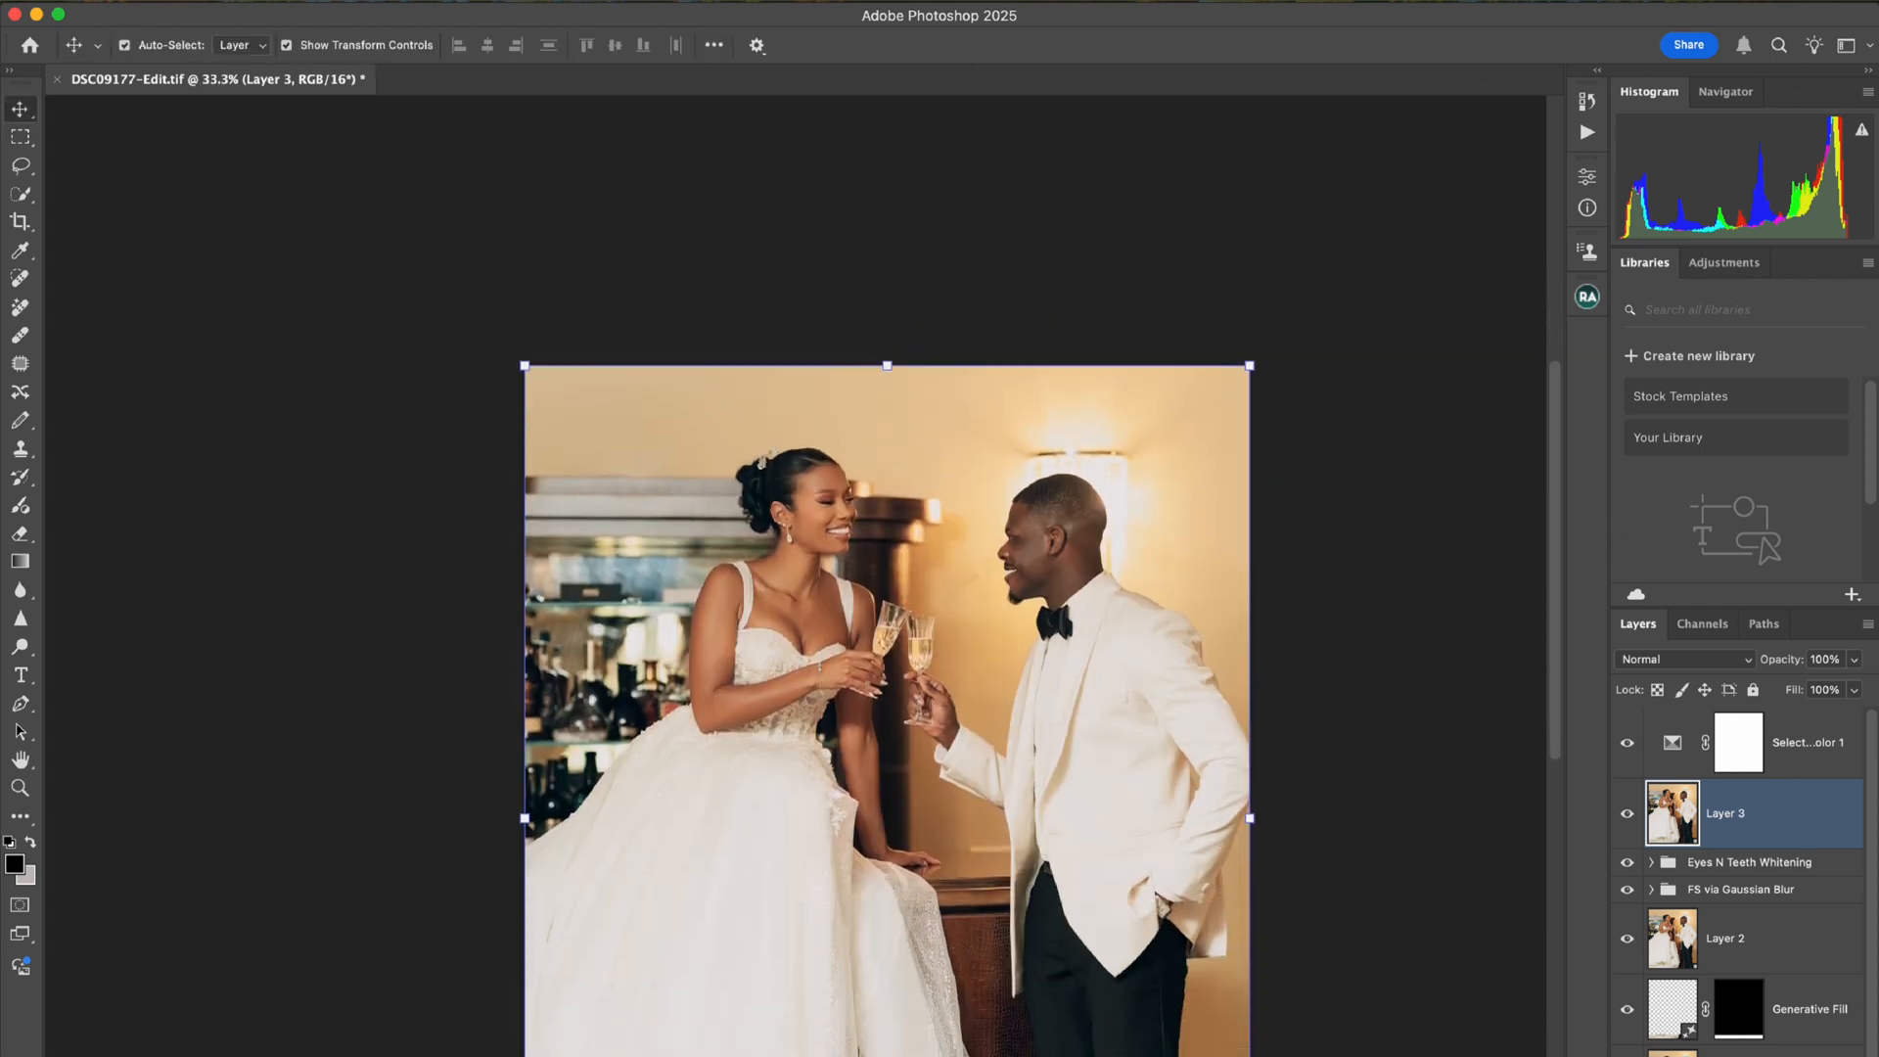
left_click(538, 1)
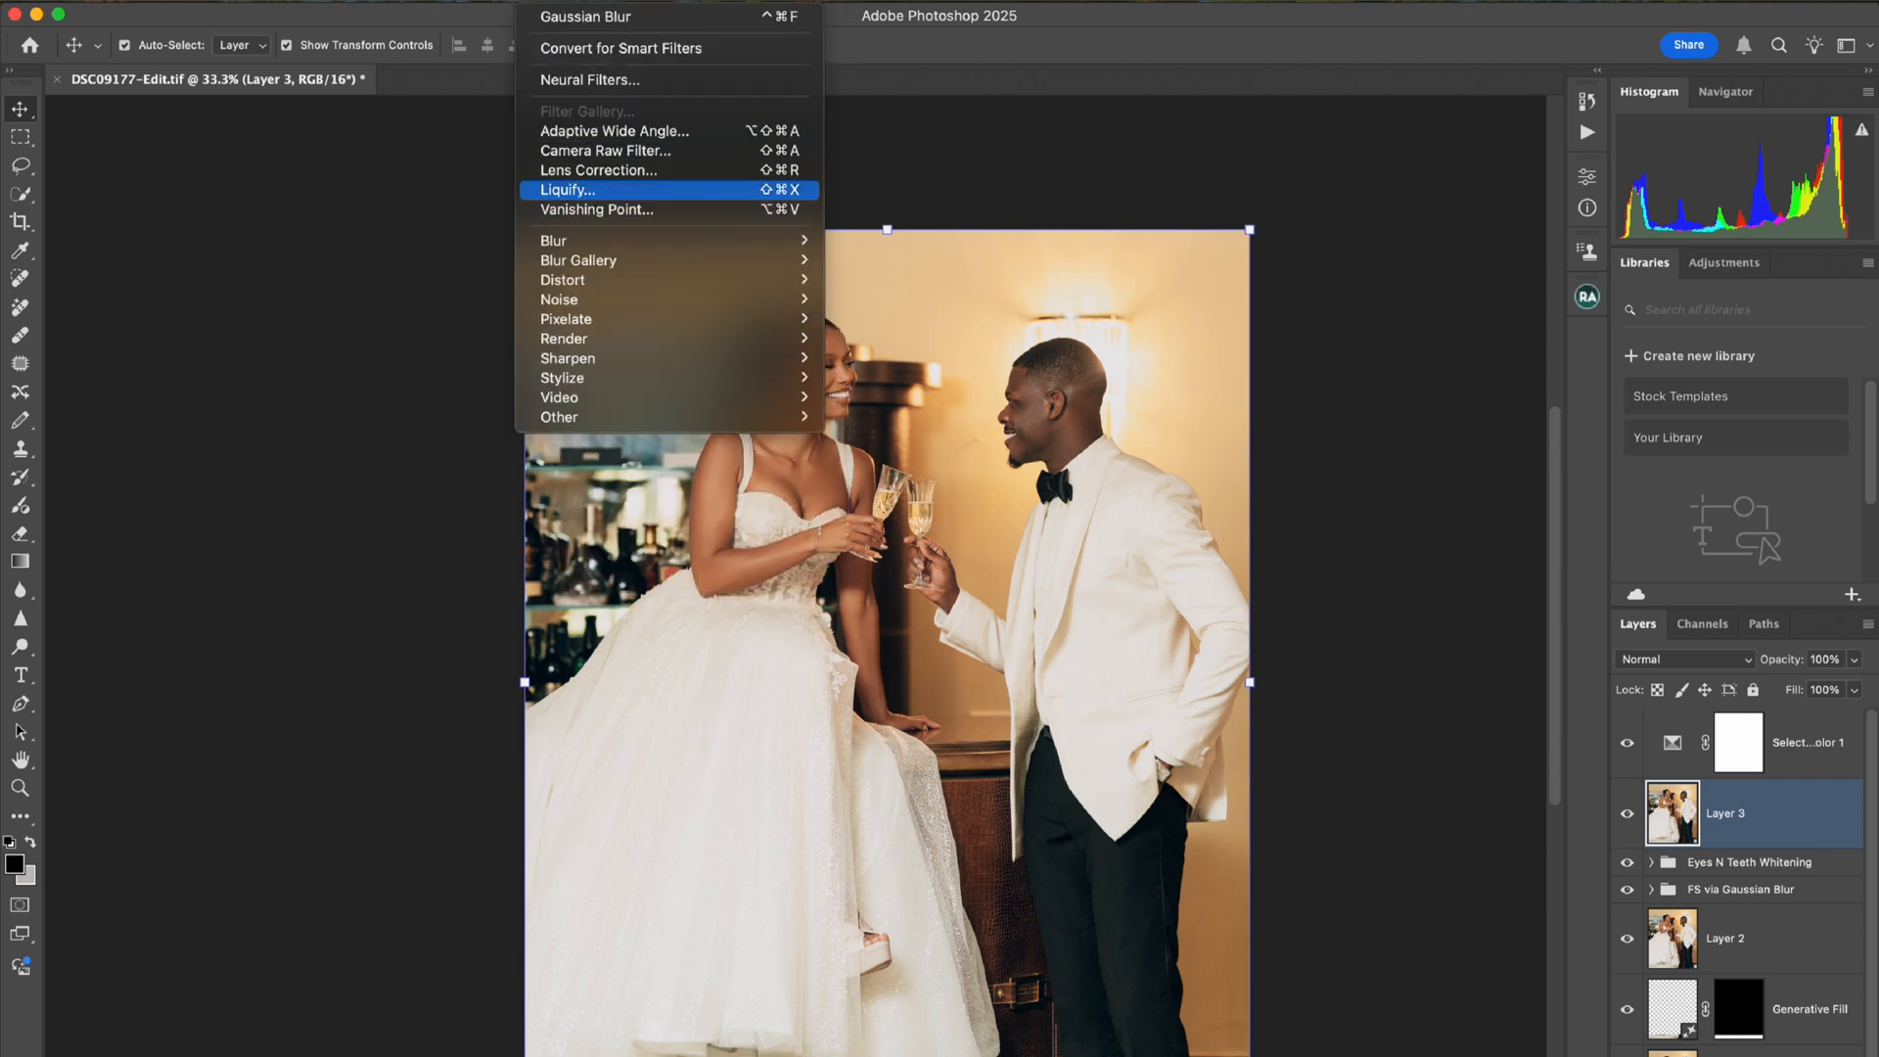
left_click(568, 190)
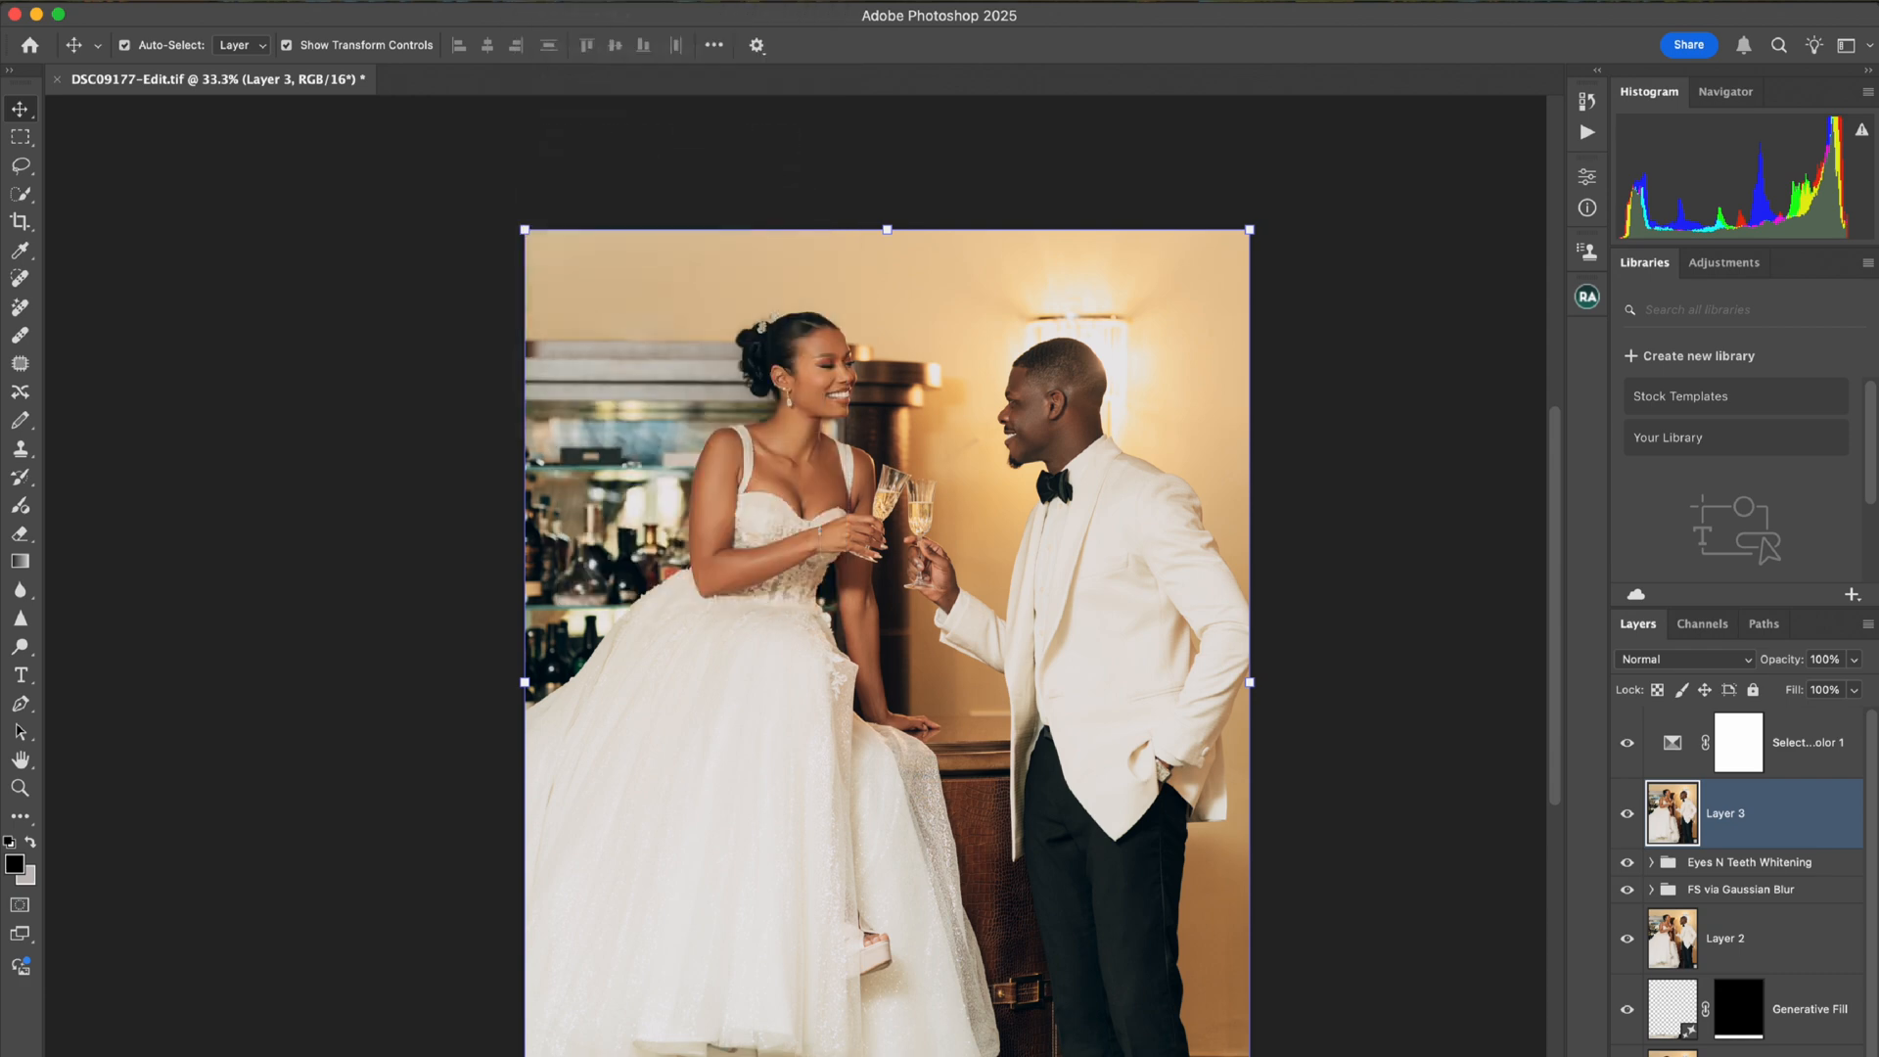
key("super+plus")
key("super+plus")
key("super+plus")
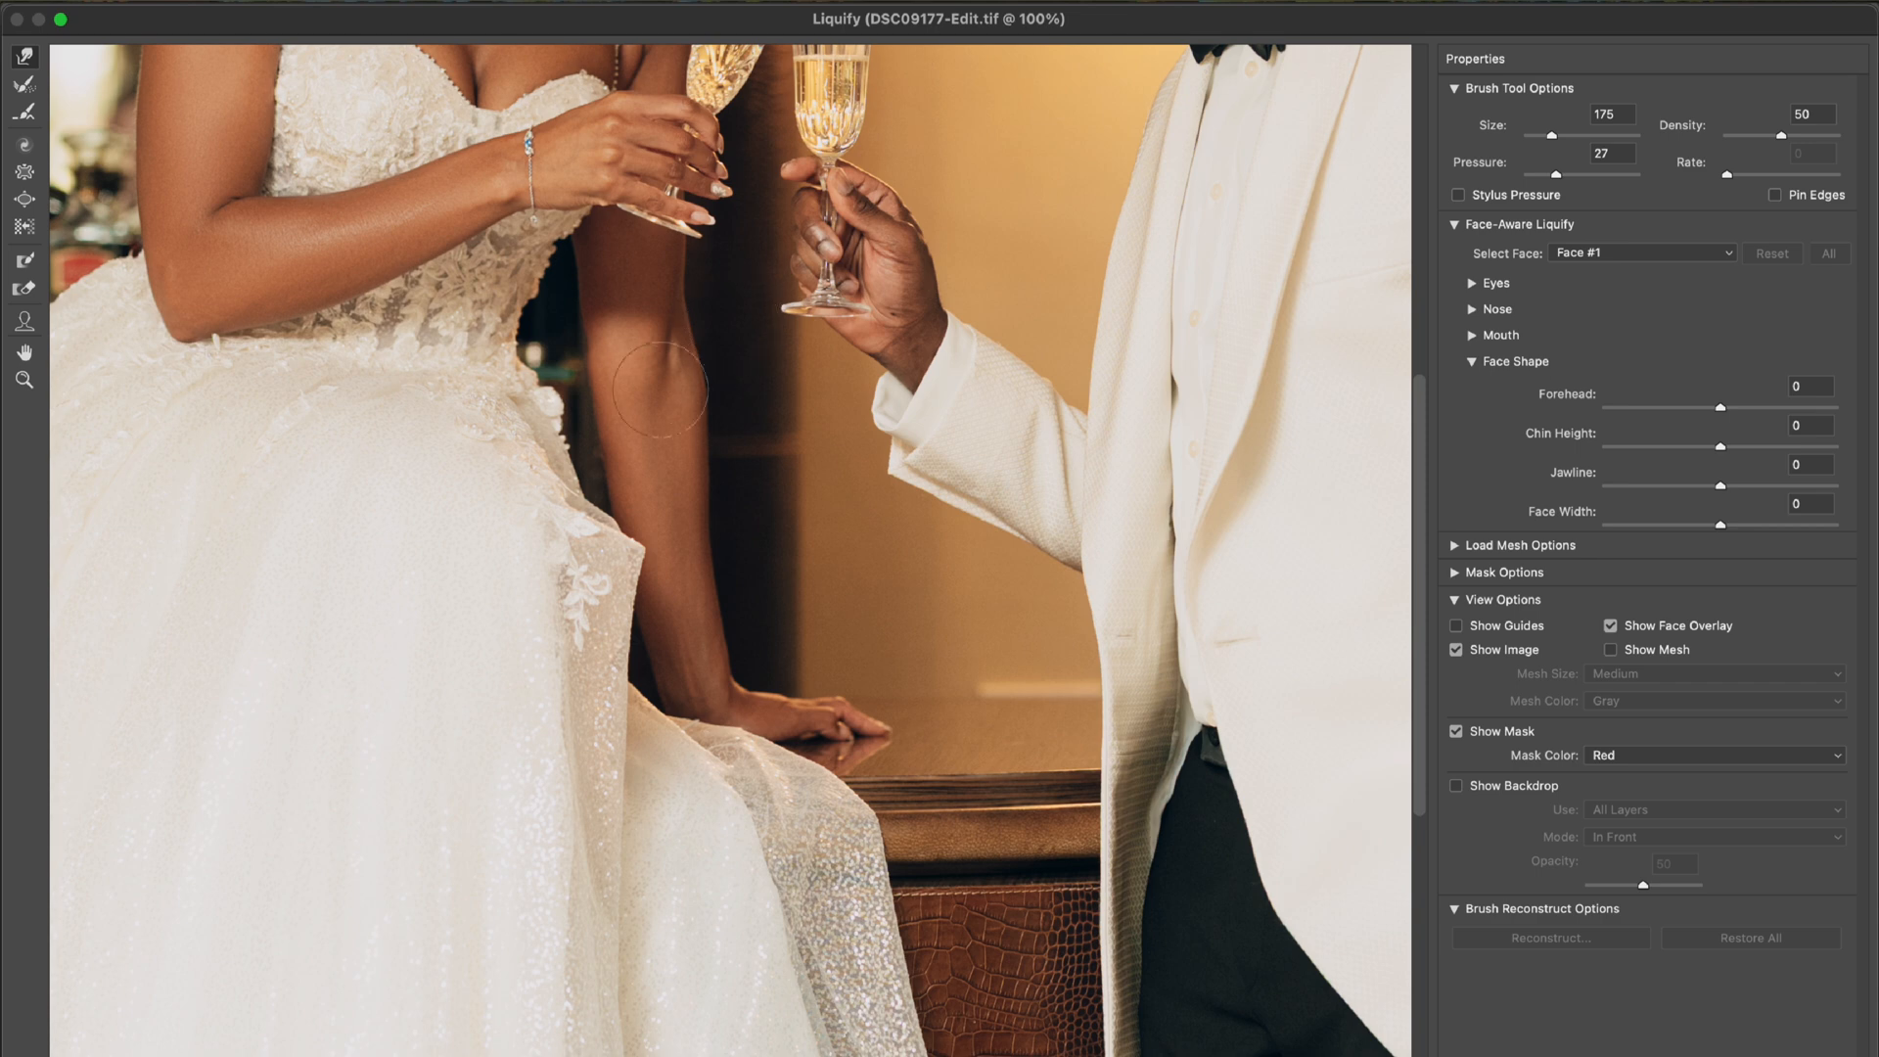
scroll(661, 390, "up", 10)
scroll(661, 390, "left", 6)
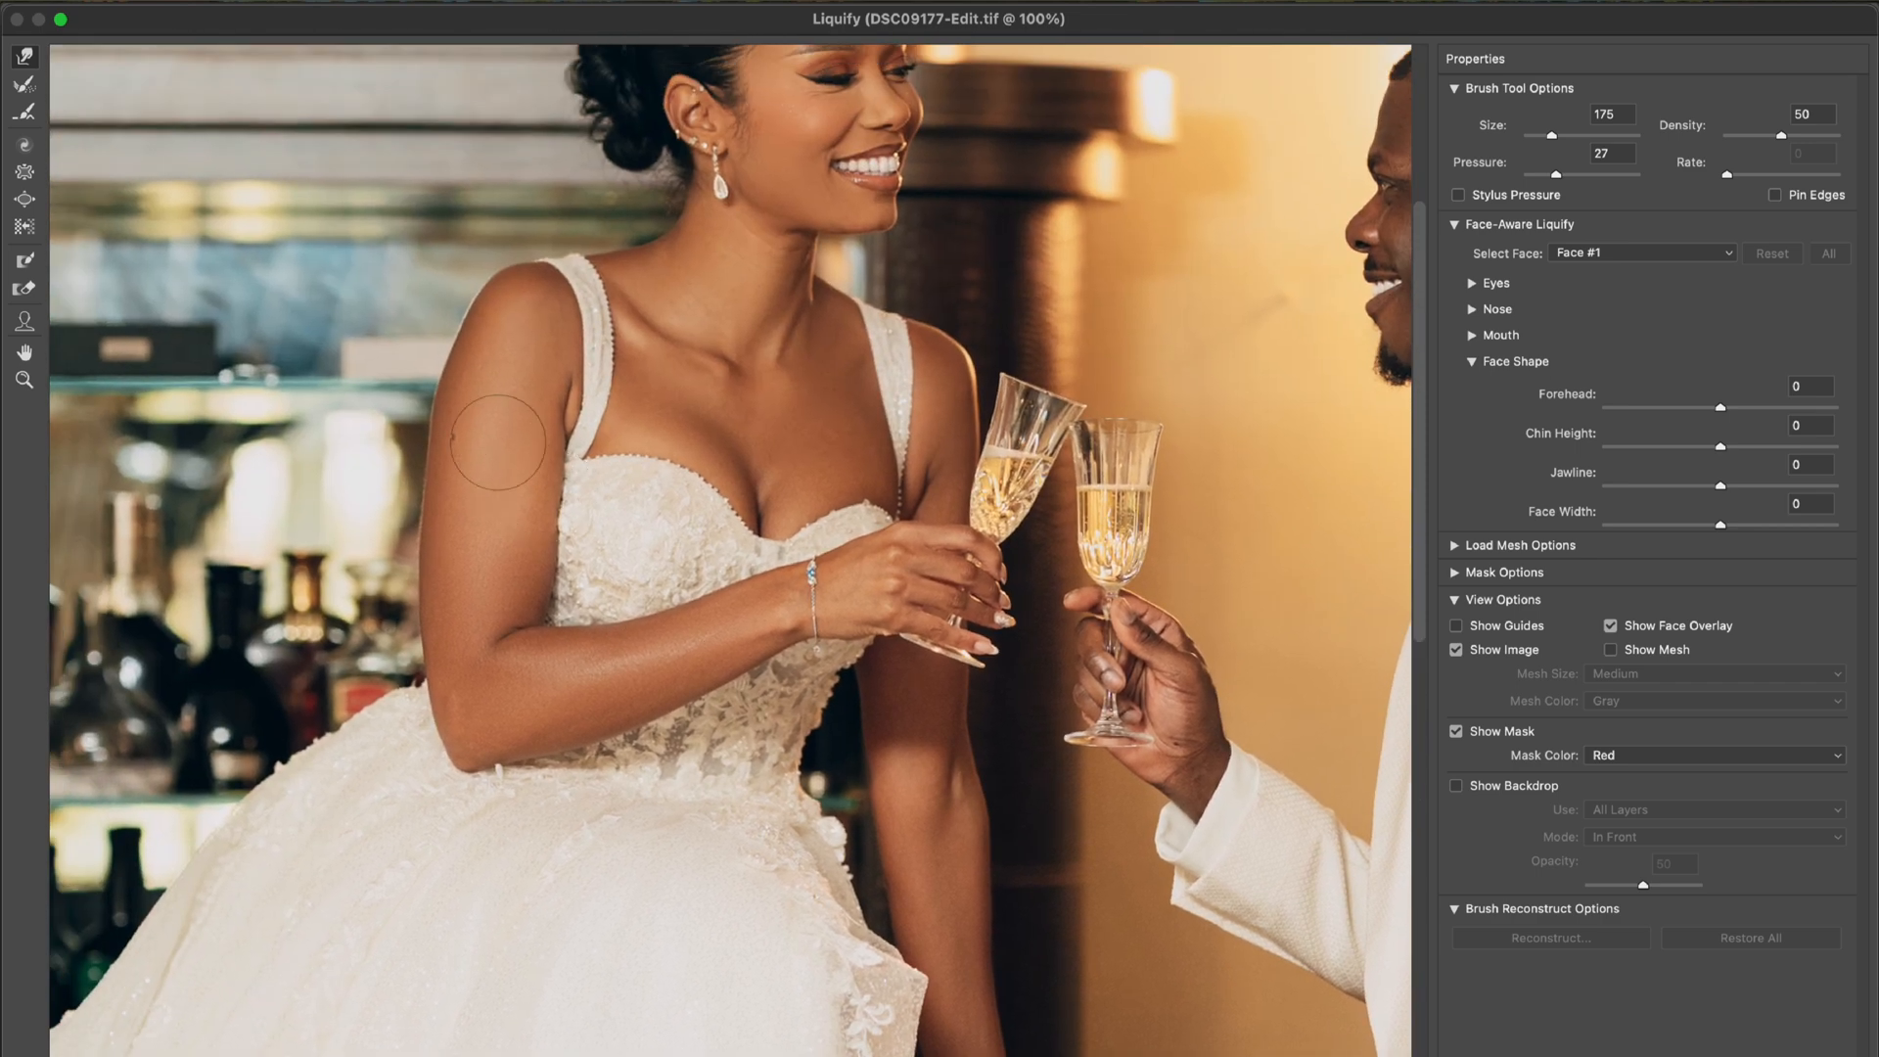
Push the outer edge of the bride's upper arm slightly inward with a size 150 Liquify brush at pressure 27.
key("bracketleft")
left_click_drag(443, 399, 456, 391)
key("super+minus")
key("super+minus")
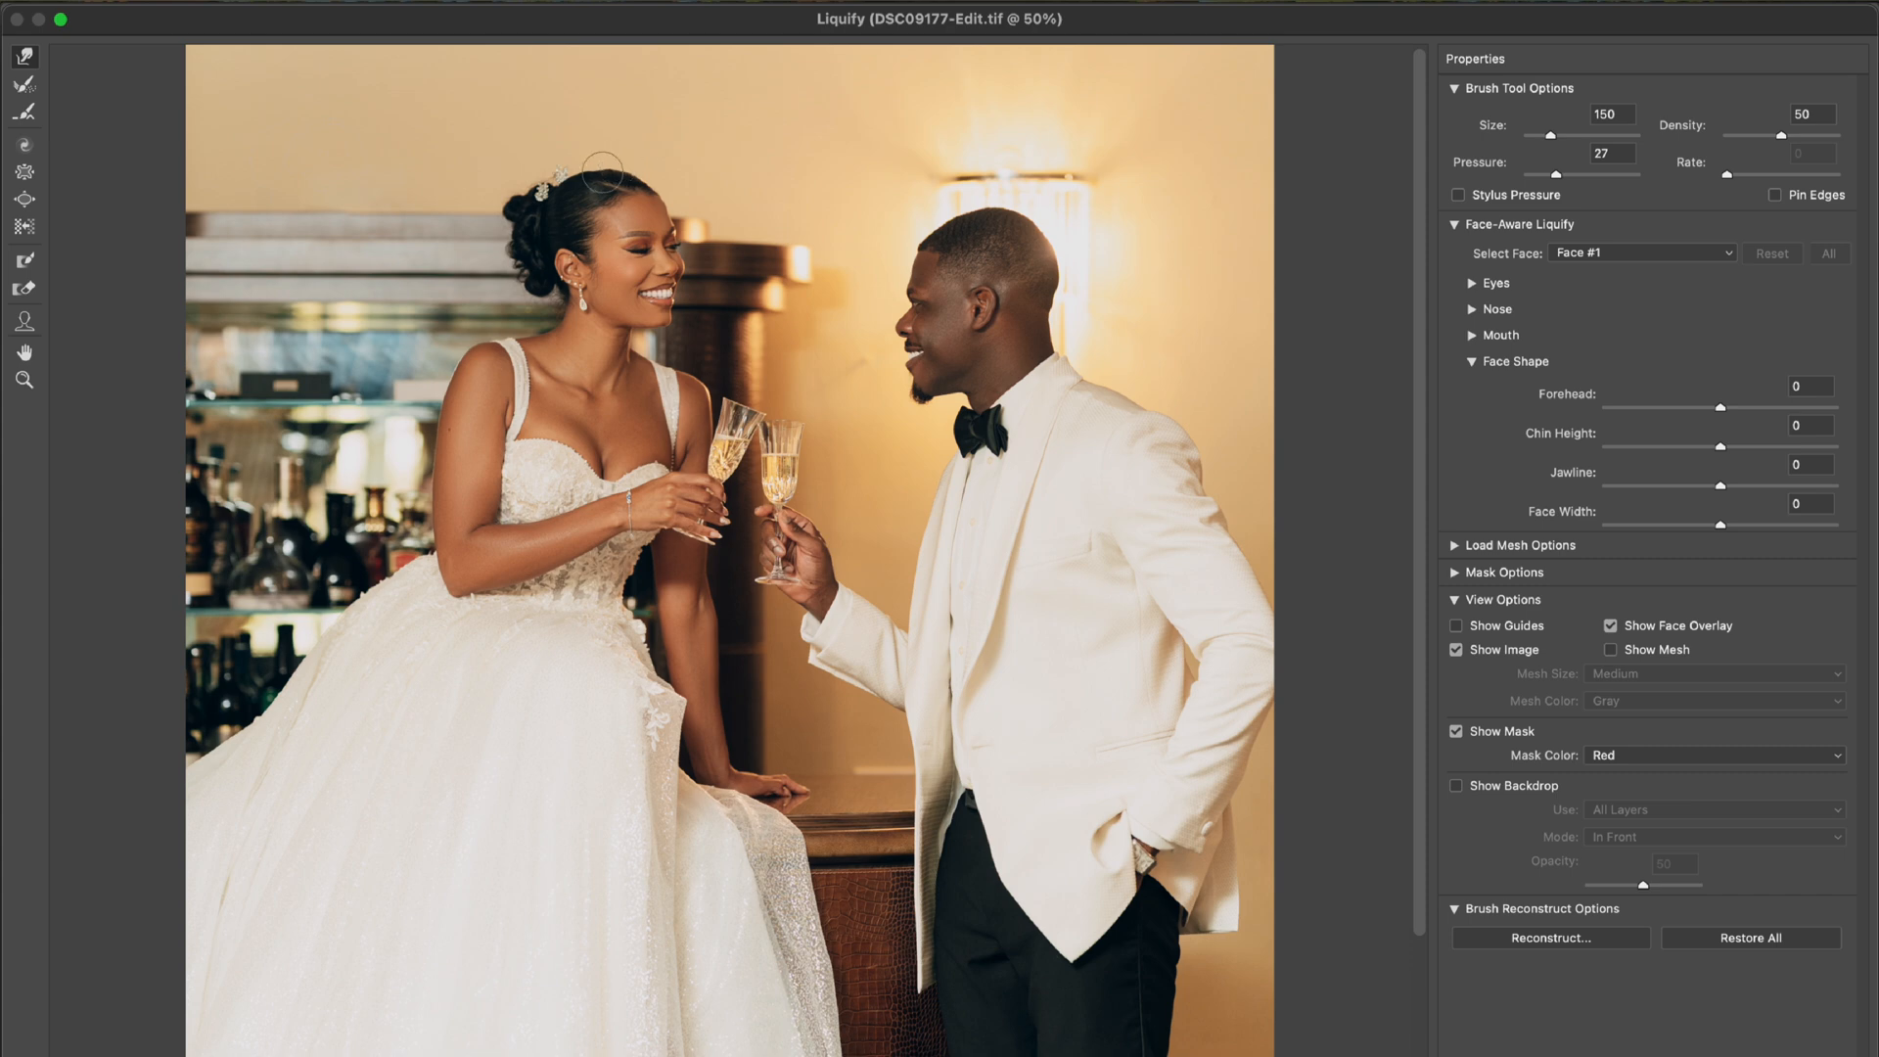
Reduce the Liquify brush size to 125, review the couple's reshaped outlines and apply the filter to Layer 3.
key("bracketleft")
key("bracketright")
key("bracketleft")
key("bracketright")
key("super+minus")
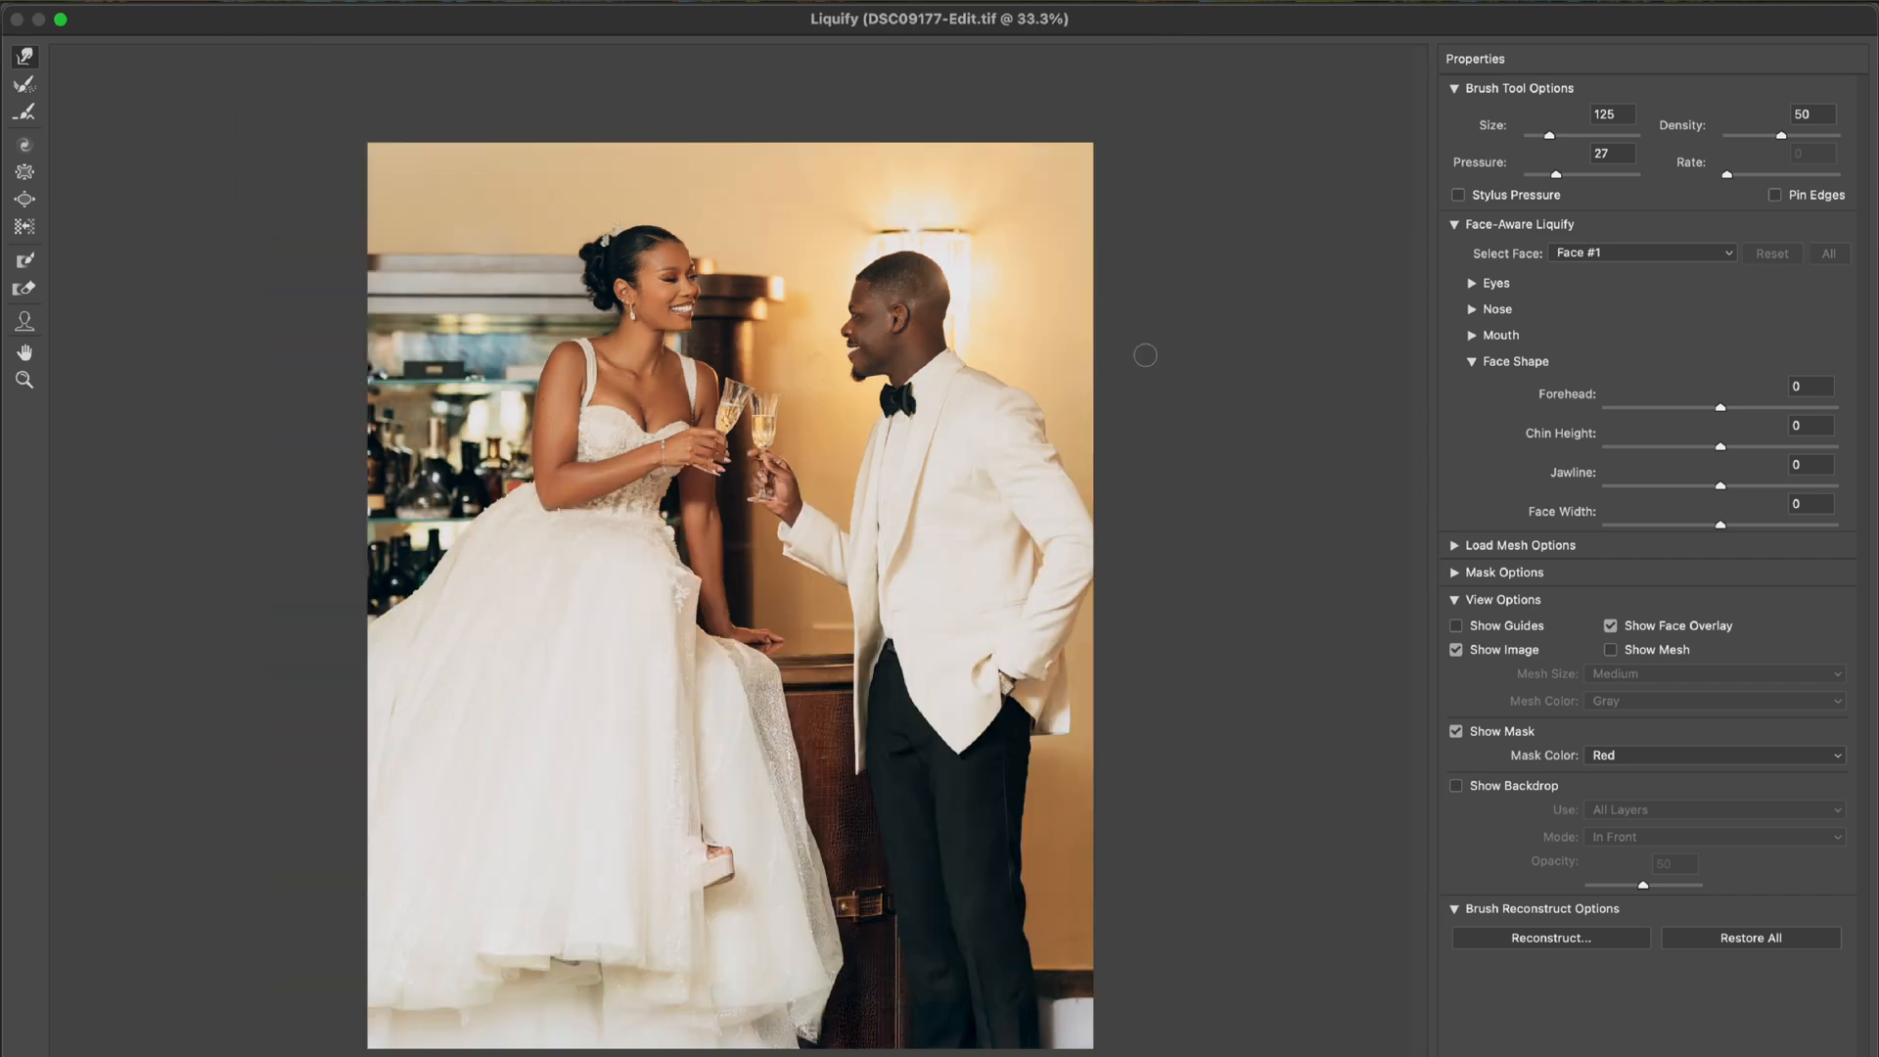
key("super+equal")
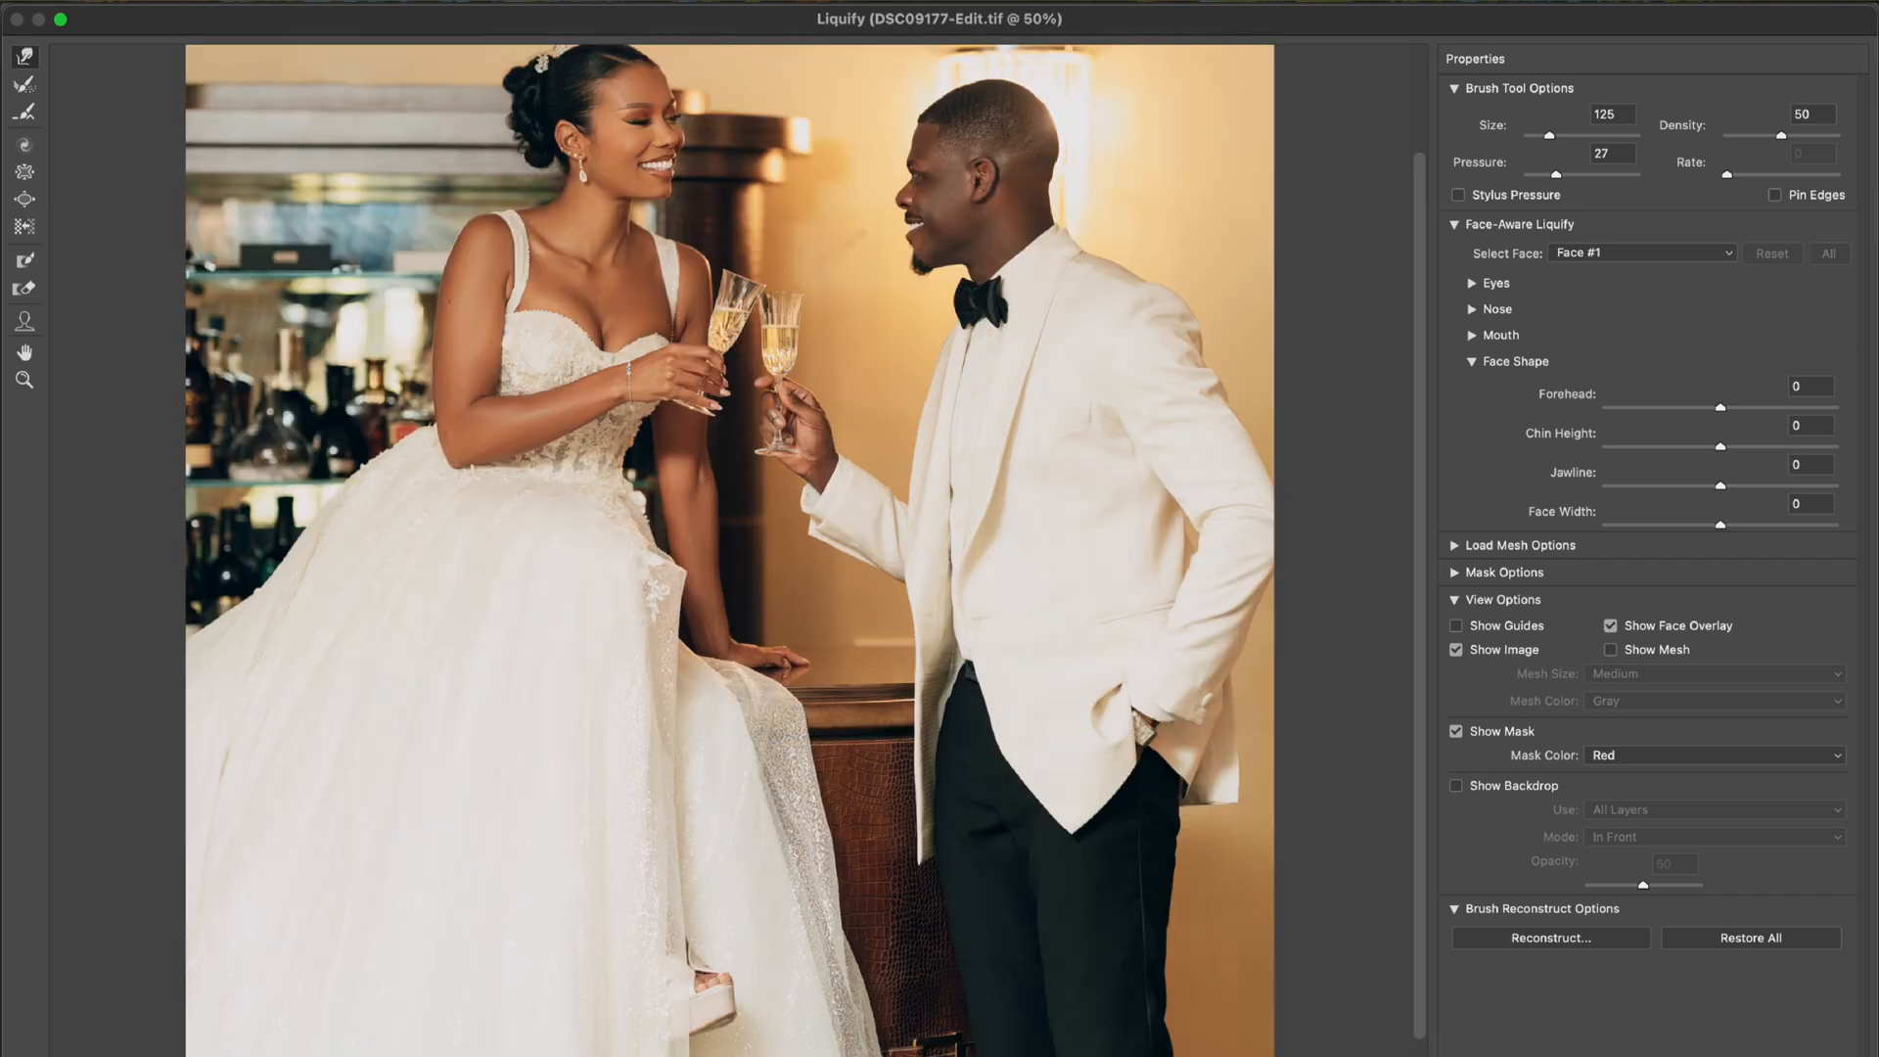
key("super+minus")
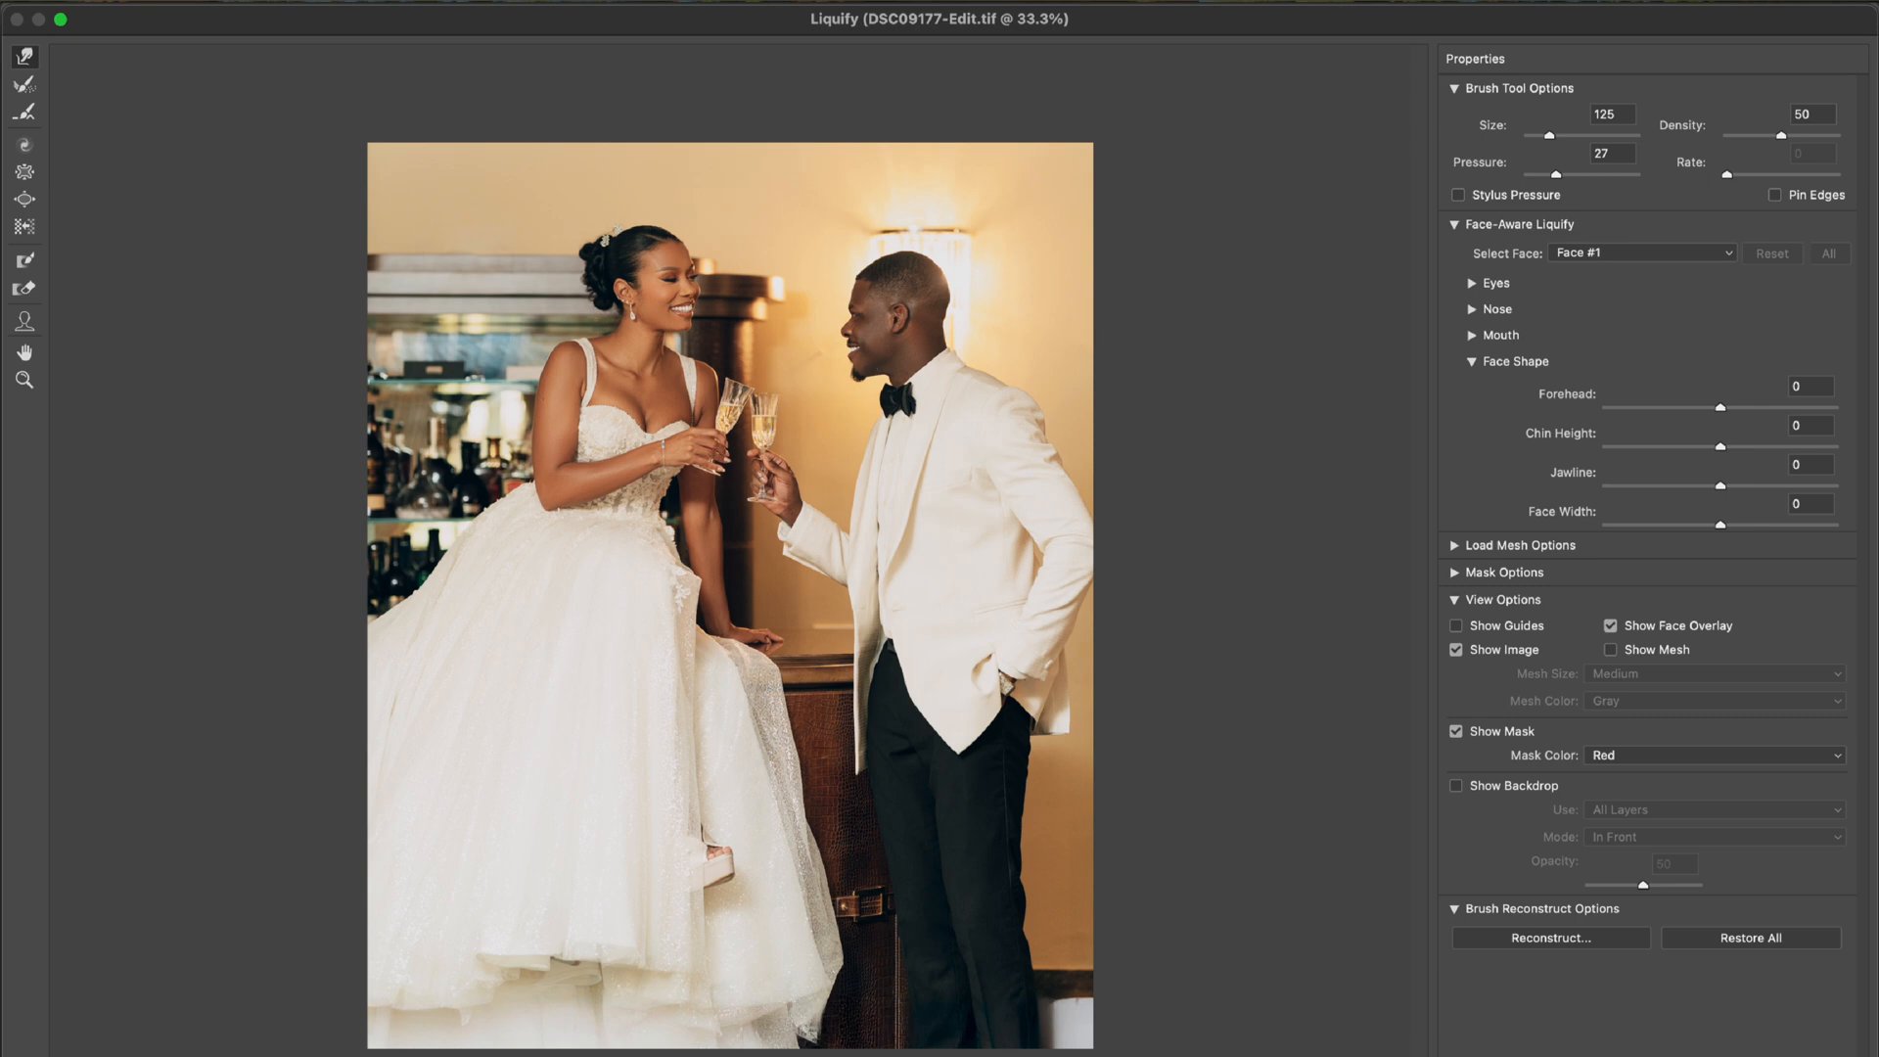
key("Return")
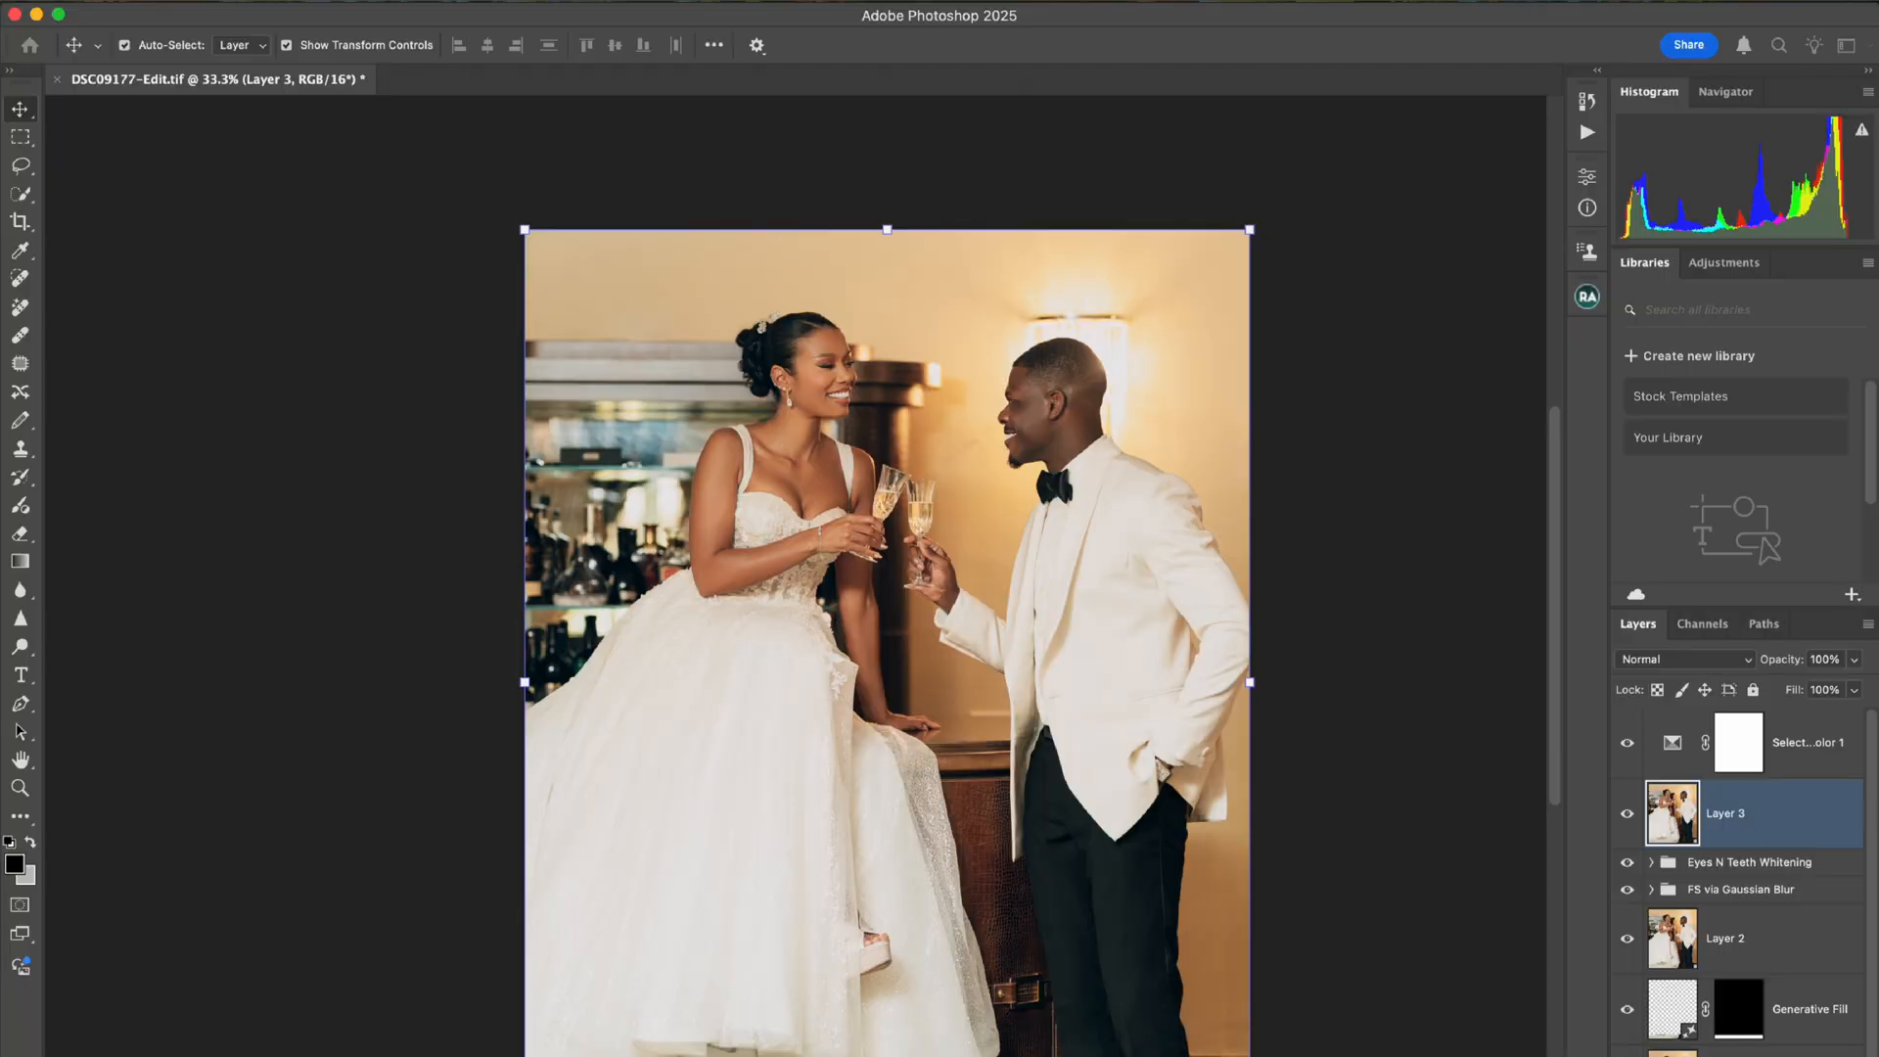
Compare the portrait with and without the Selective Color adjustment, leave the adjustment on and save the document.
left_click(1626, 743)
left_click(1627, 743)
left_click(1627, 743)
left_click(1627, 743)
key("super+minus")
key("super+s")
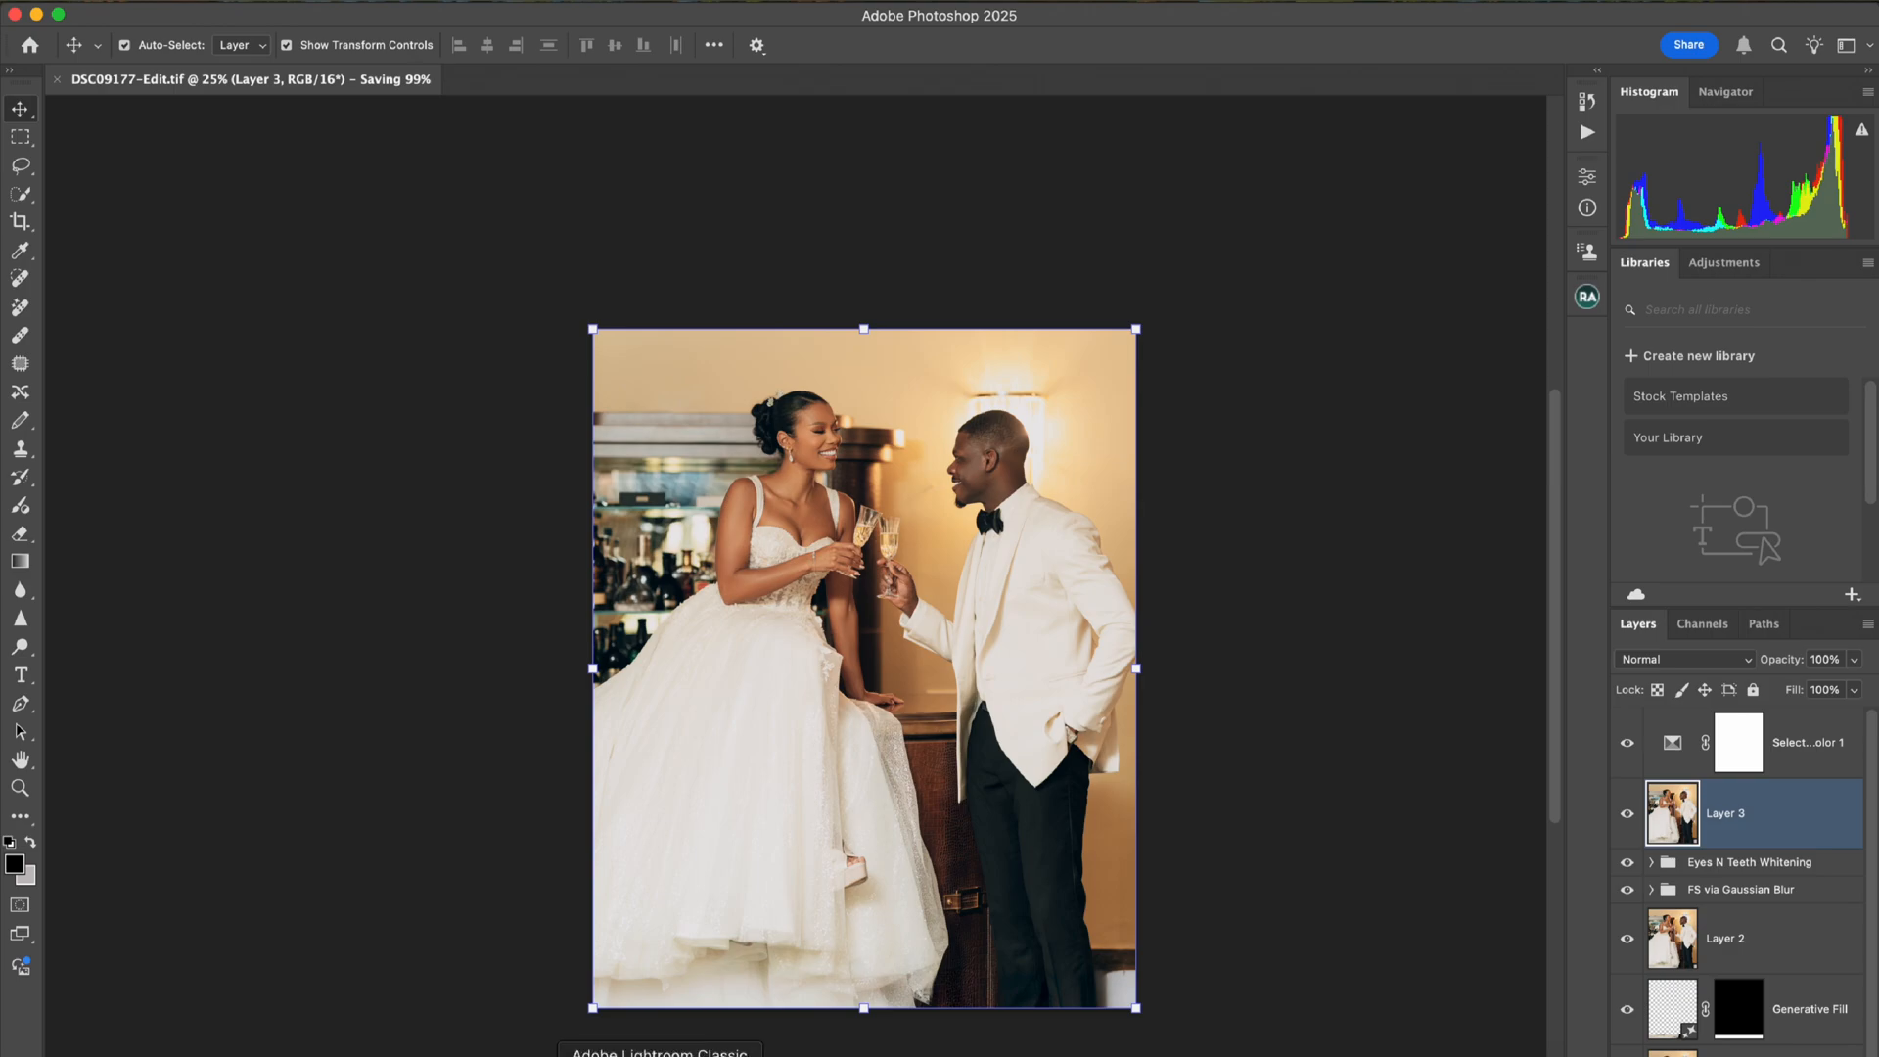
Switch to Lightroom Classic, inspect the bride's upper arm in DSC09177-Edit.tif at 200%, and return to Layer 3 in Photoshop.
left_click(661, 1054)
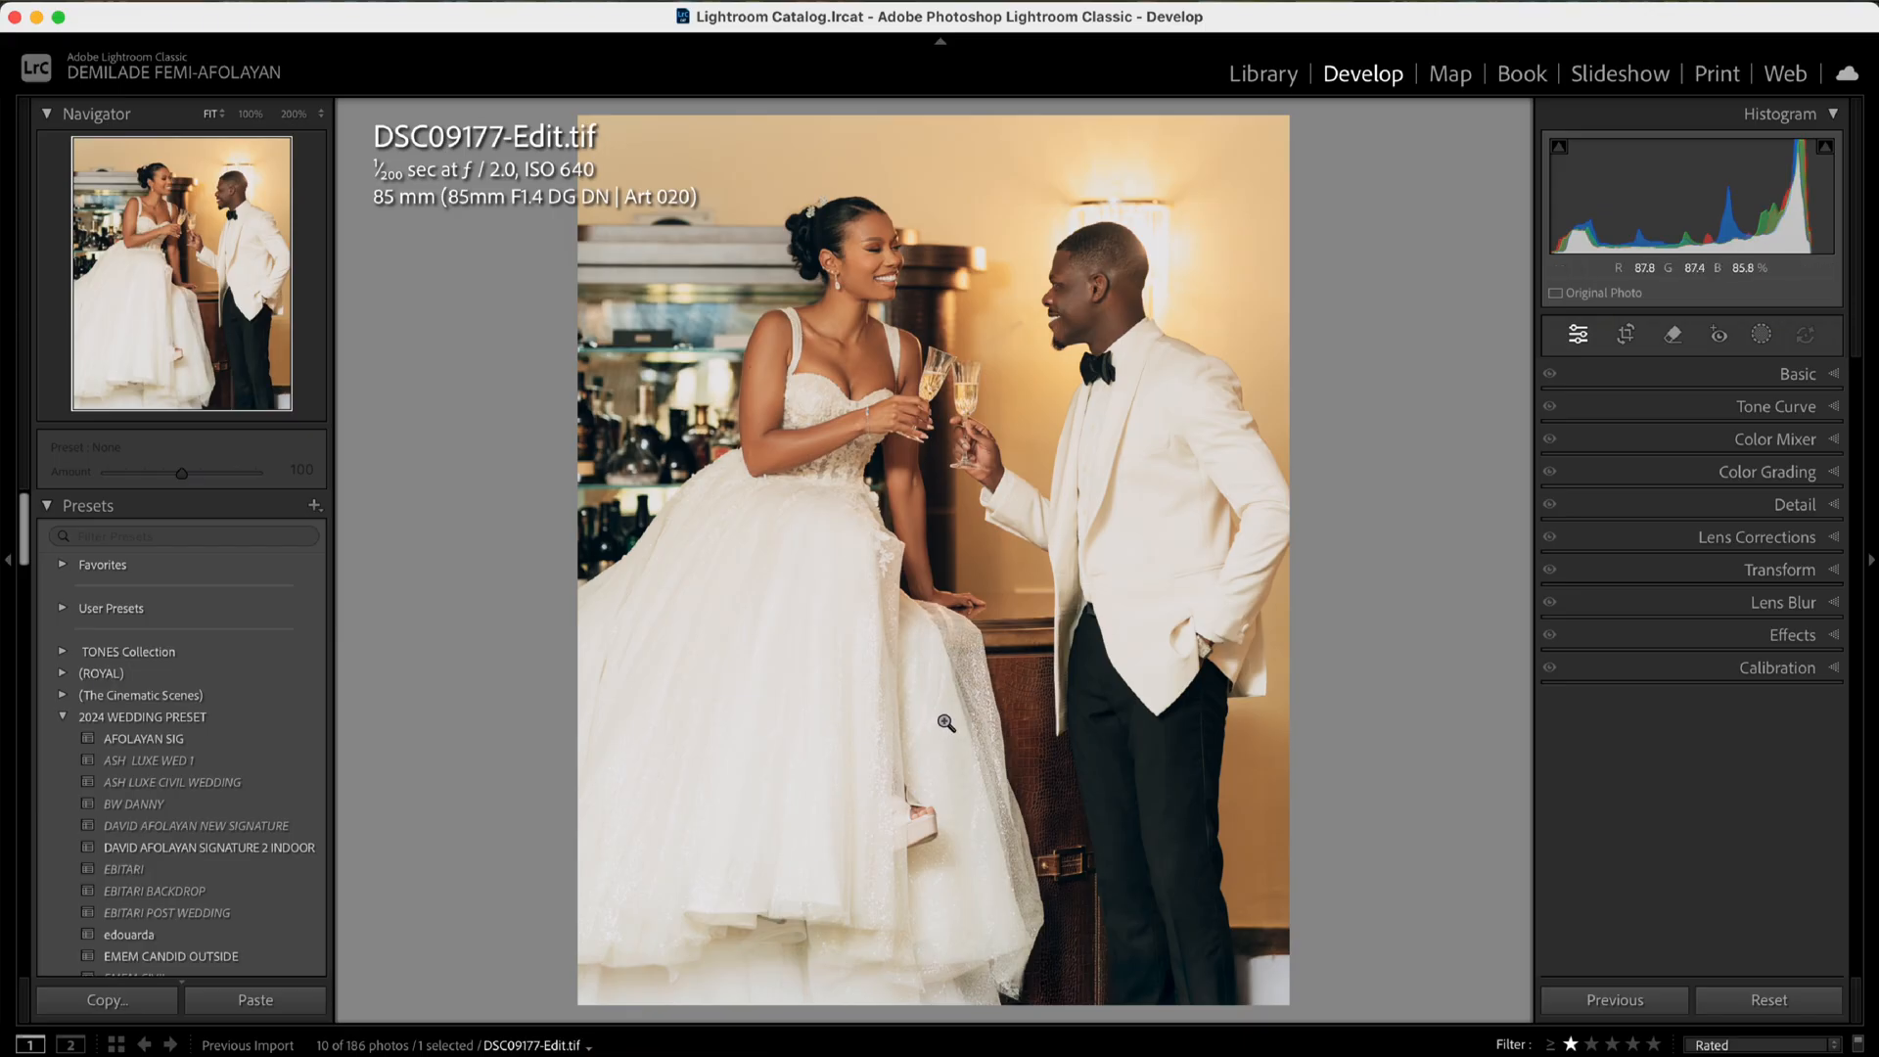
left_click(762, 362)
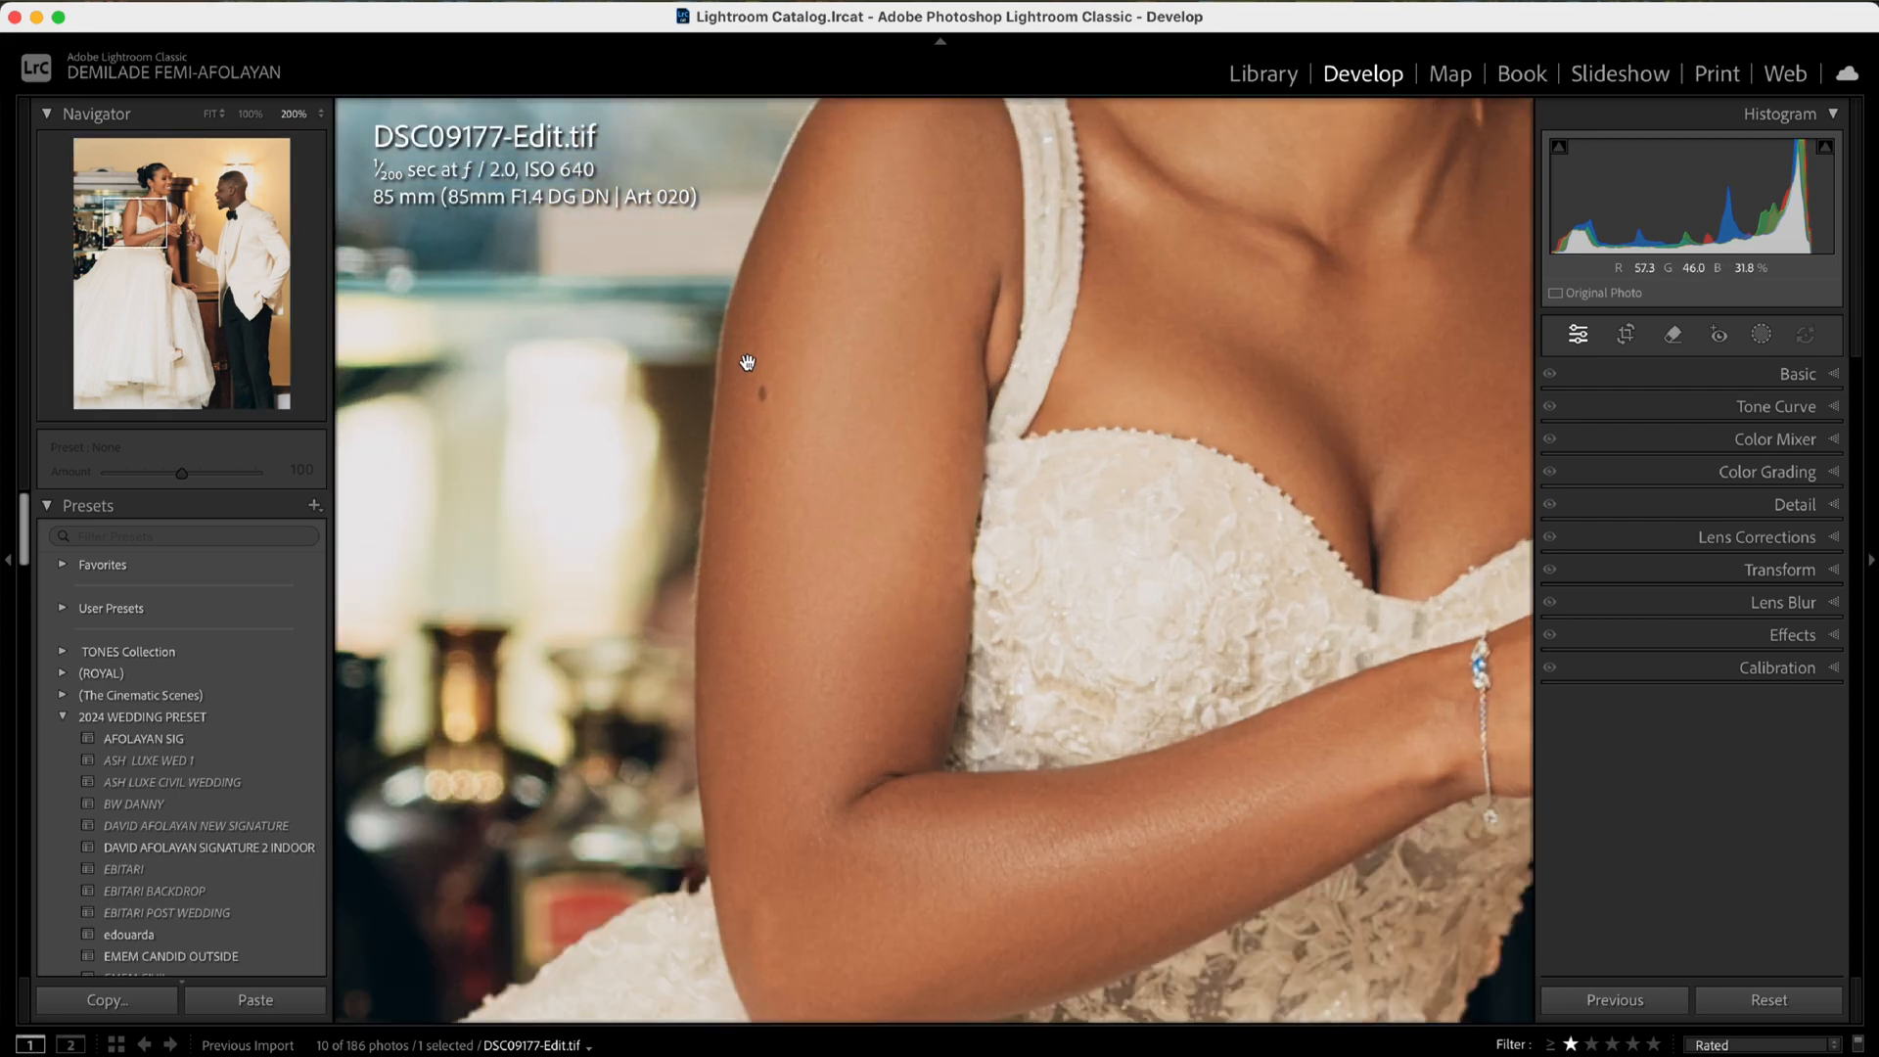
left_click(750, 360)
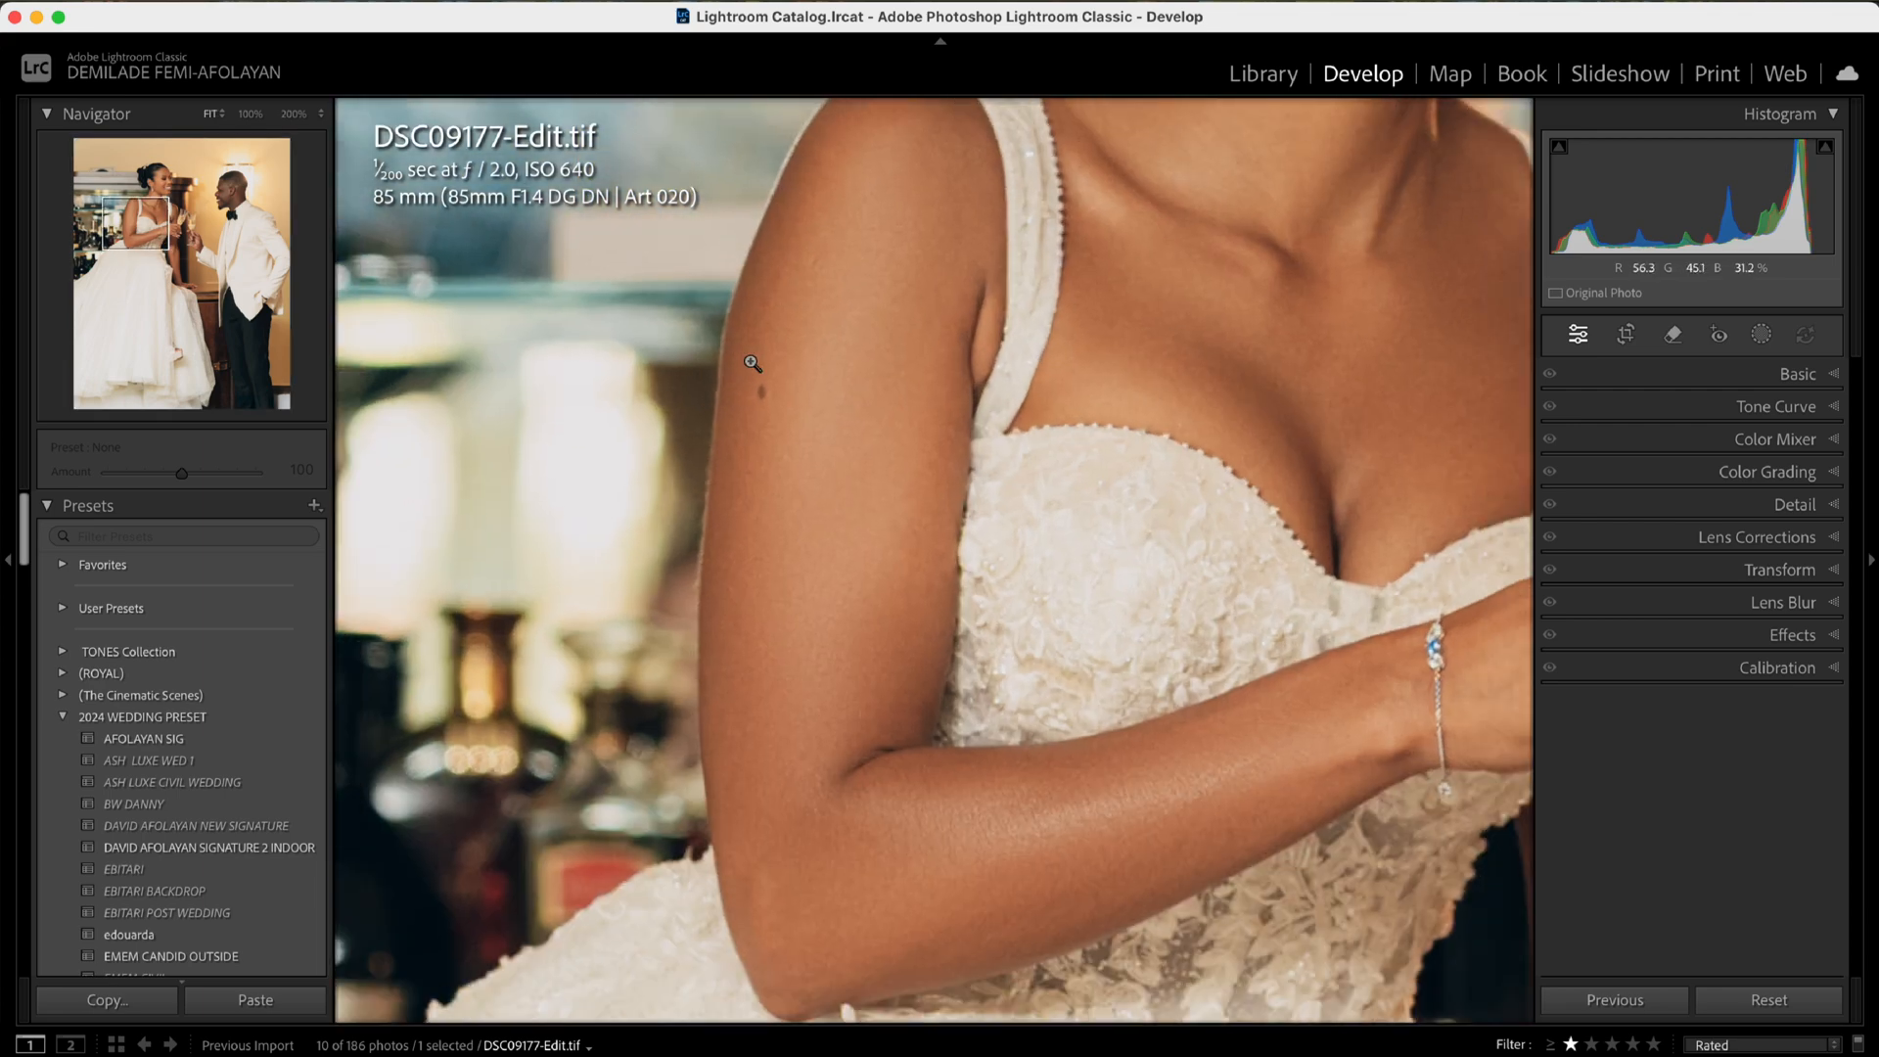
left_click(732, 1053)
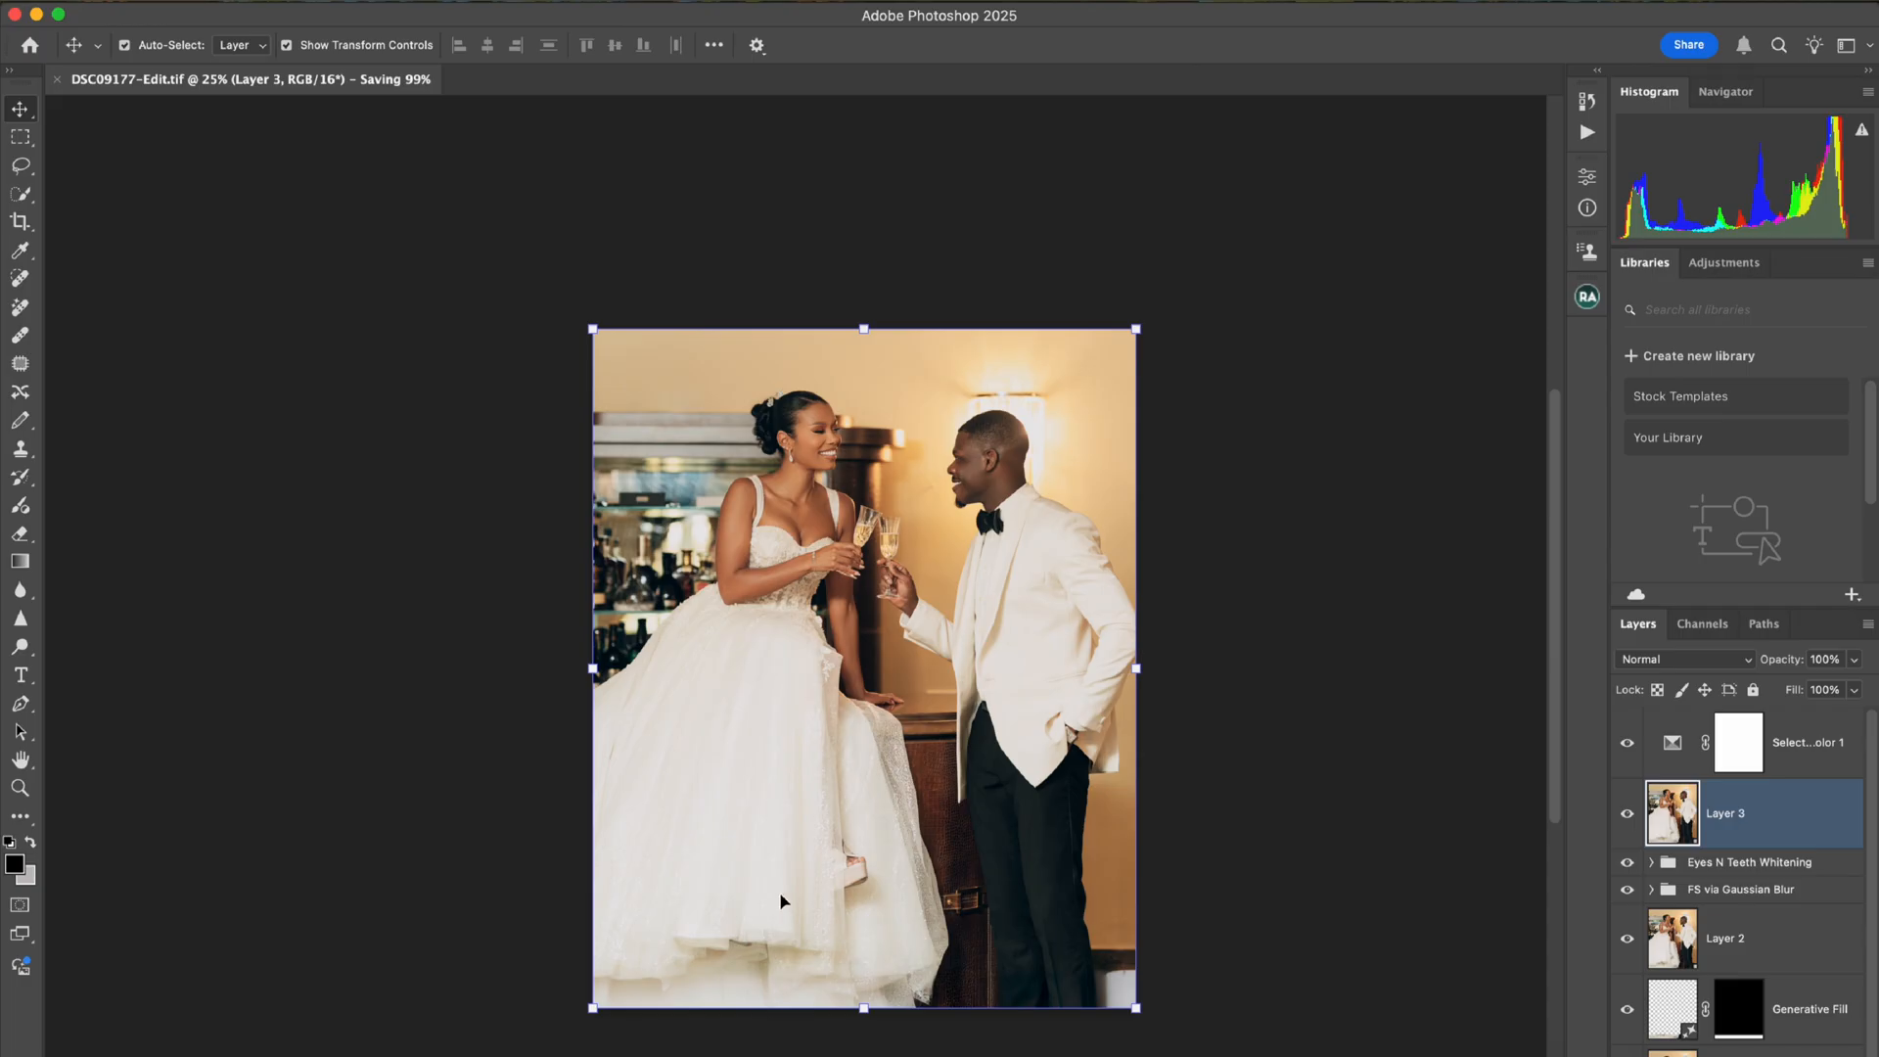
left_click(1757, 812)
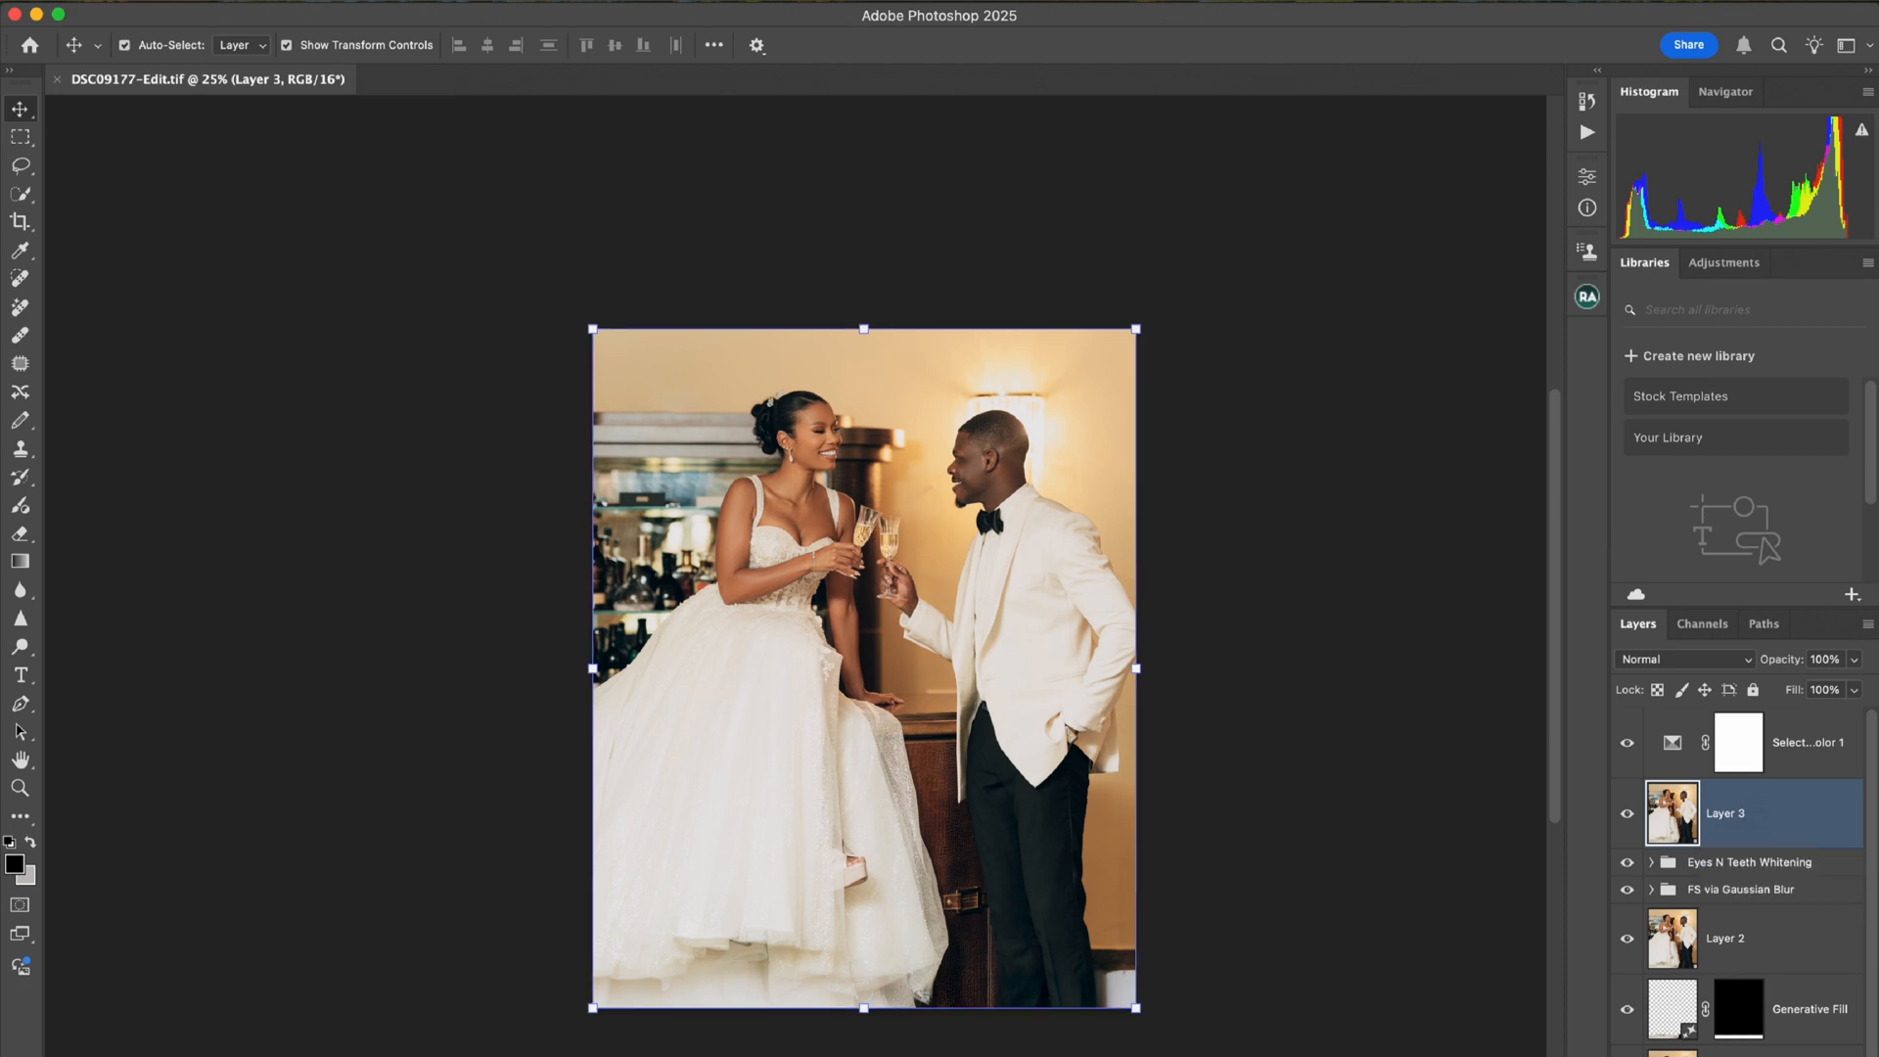
Switch to Lightroom Classic again and check the bride's arm in the saved DSC09177-Edit.tif up close and in full view.
left_click(660, 1056)
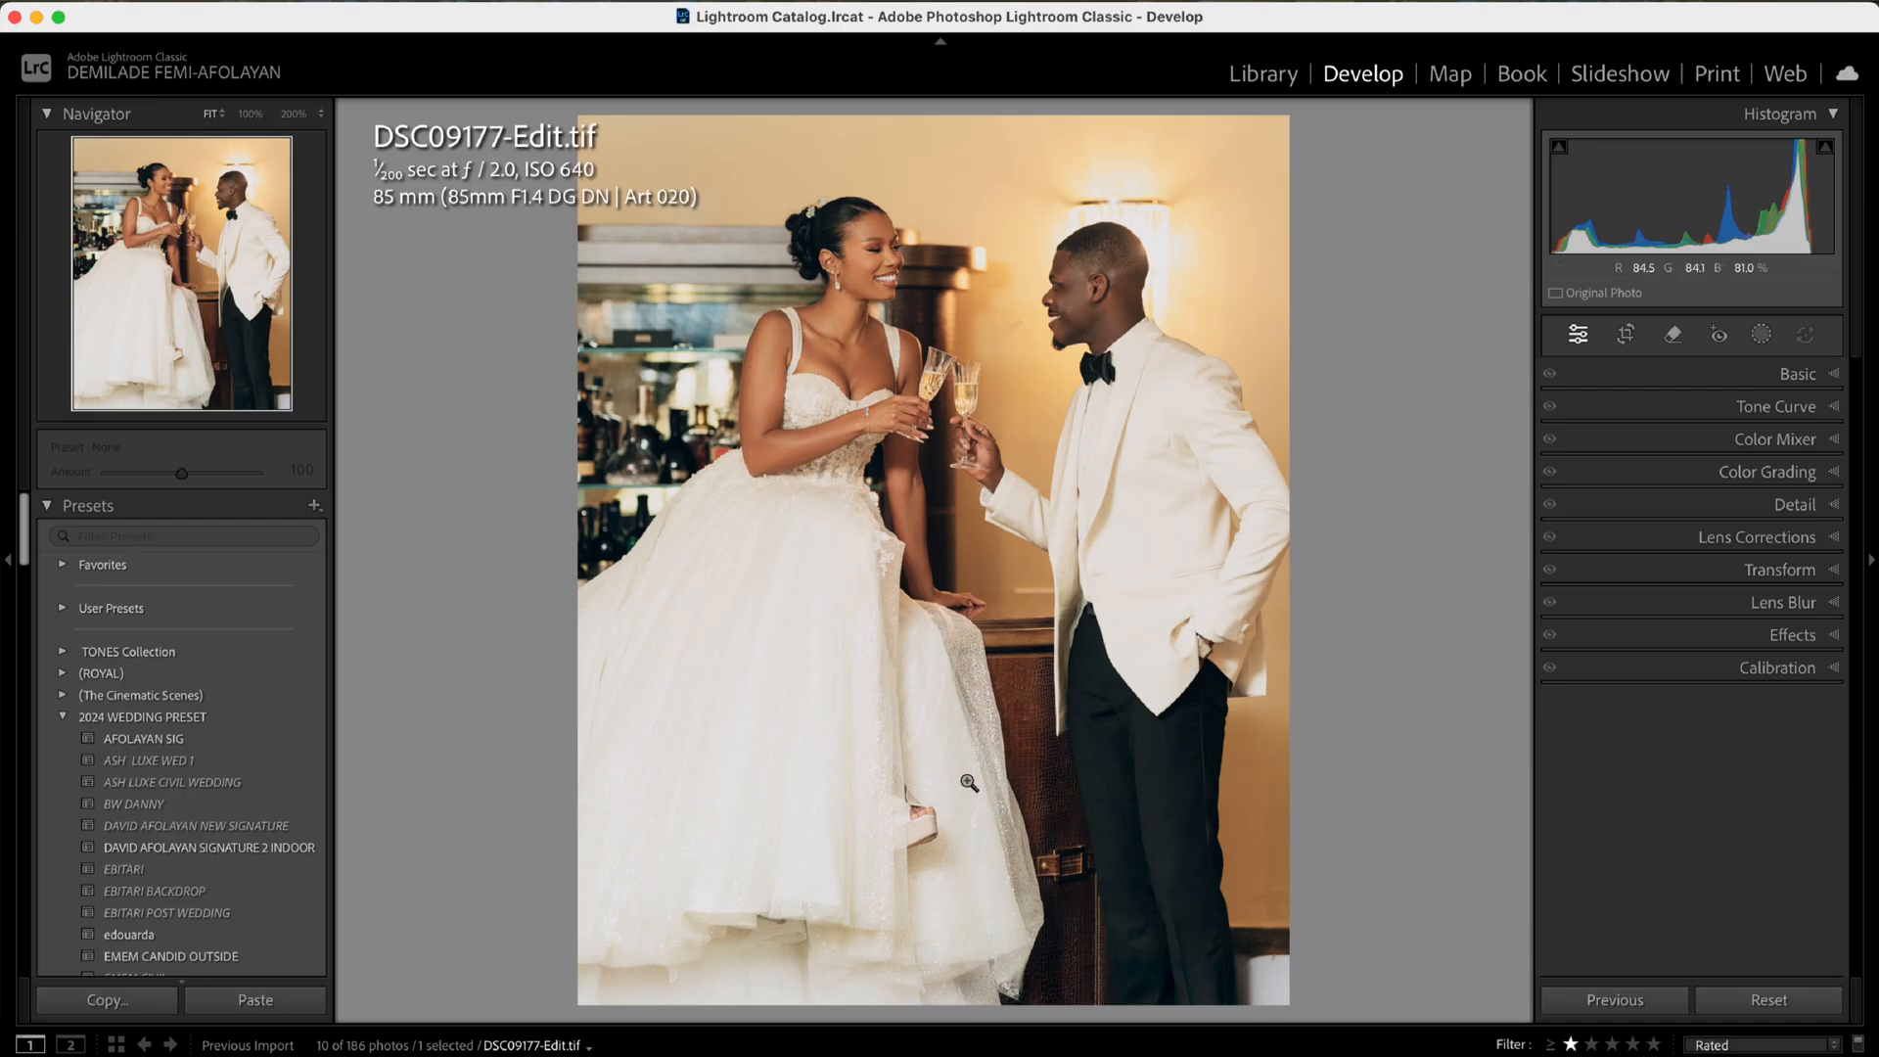
left_click(780, 354)
left_click(780, 354)
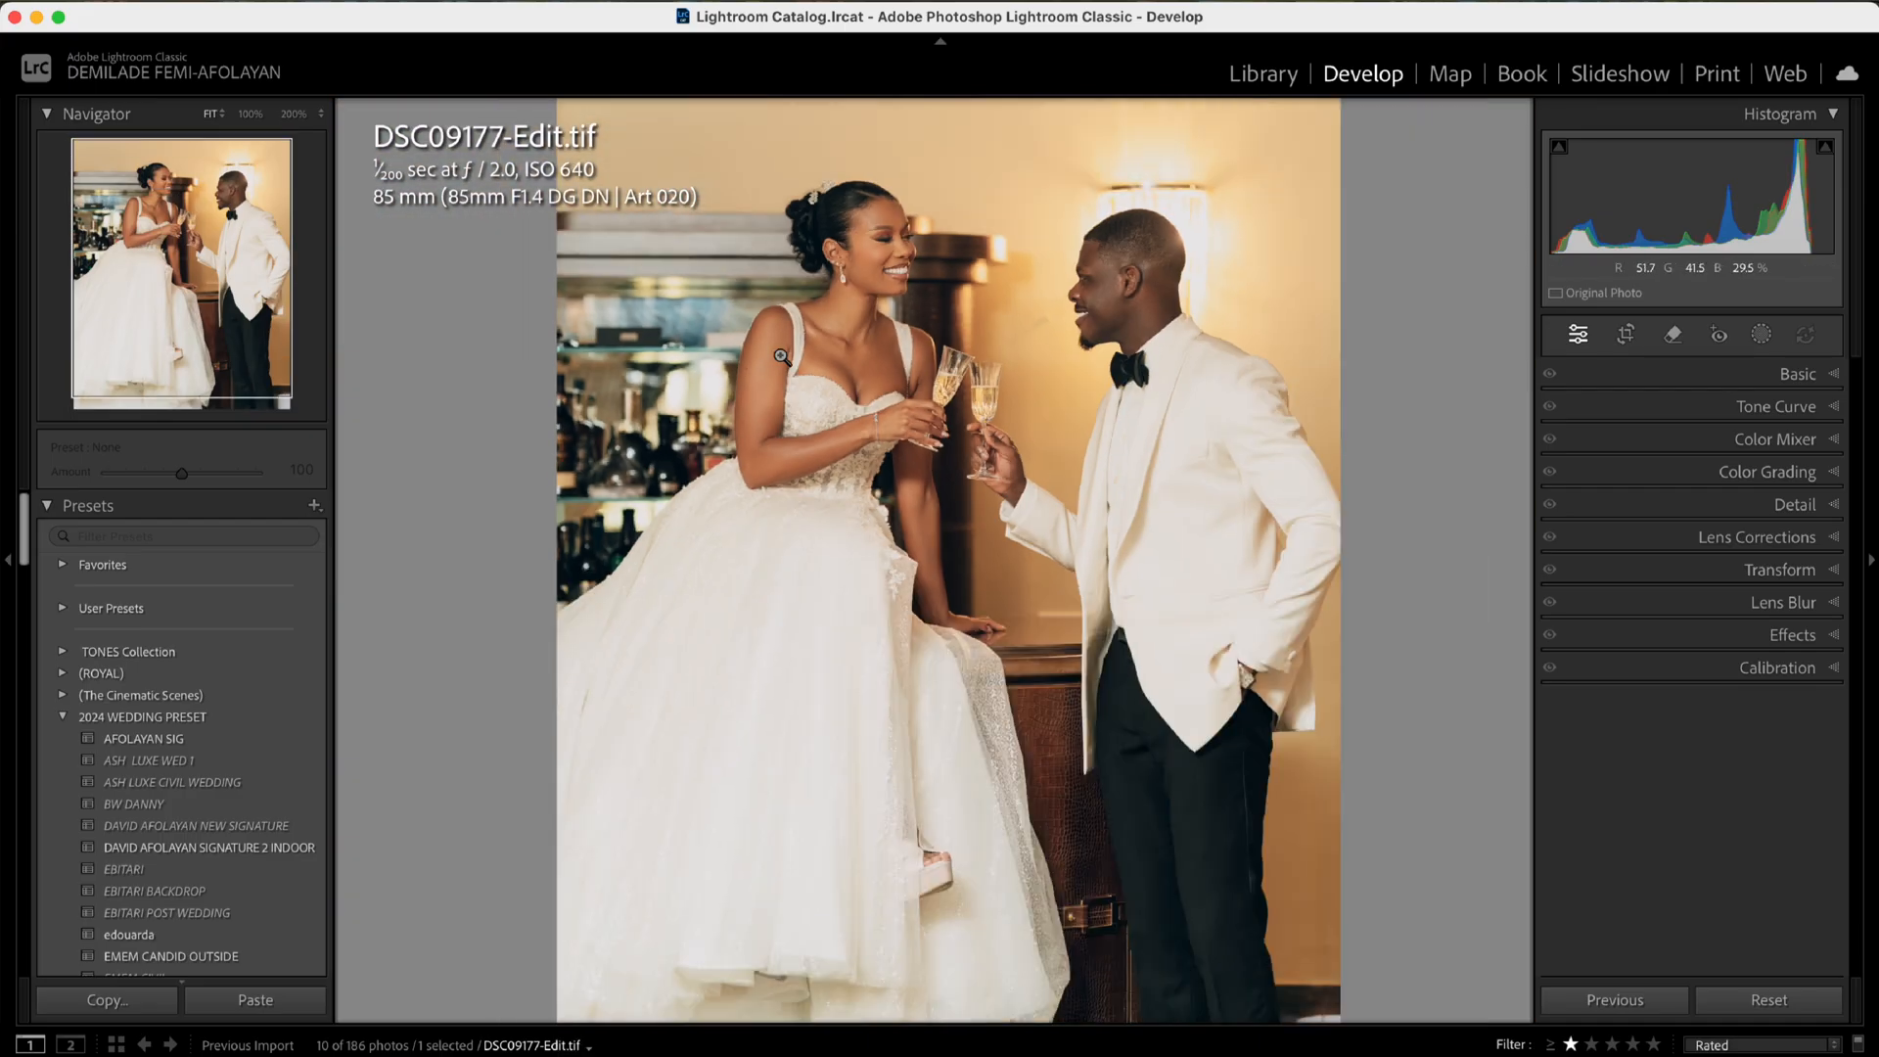